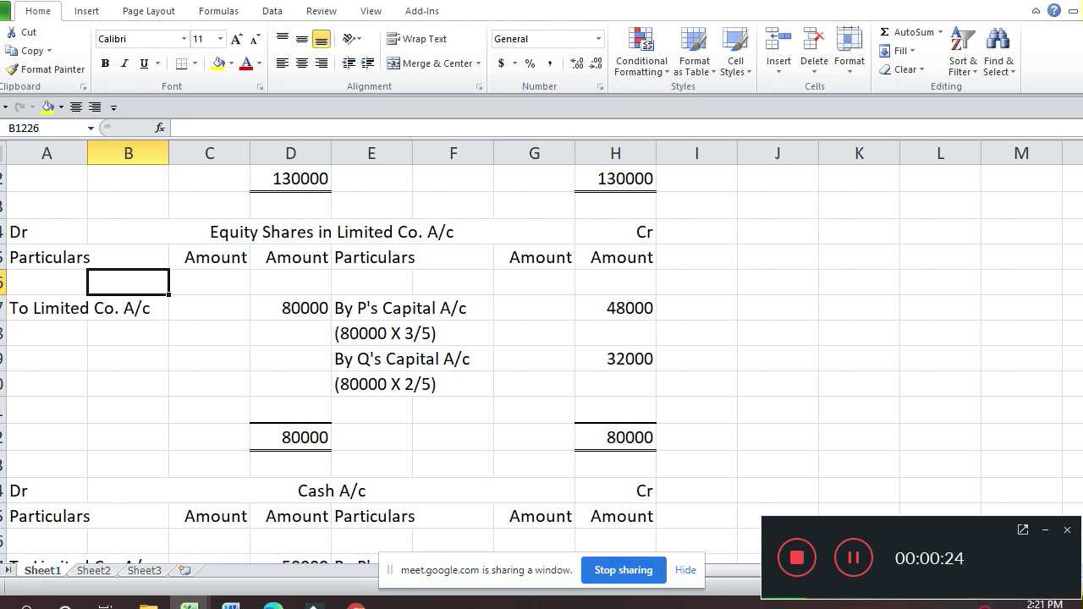
Step: Enter 1 and 2 in column A of the empty rows below the Cash A/c
left_click(145, 395)
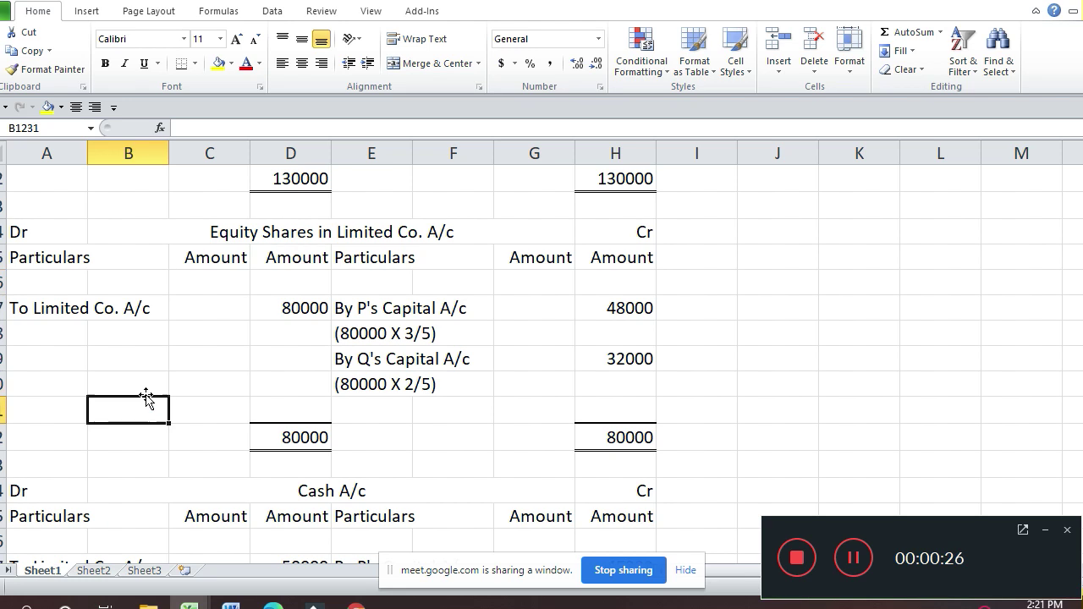
key("Down")
key("Down")
key("Down")
key("Down")
key("Down")
key("Down")
key("Down")
key("Down")
key("Down")
key("Down")
key("Down")
key("Down")
key("Down")
key("Down")
key("Down")
key("Down")
key("Down")
key("Down")
key("Down")
key("Down")
key("Up")
key("Up")
key("Up")
key("Up")
key("Up")
key("Up")
key("Up")
key("Up")
key("Up")
key("Up")
key("Up")
key("Up")
key("Up")
key("Up")
key("Up")
key("Up")
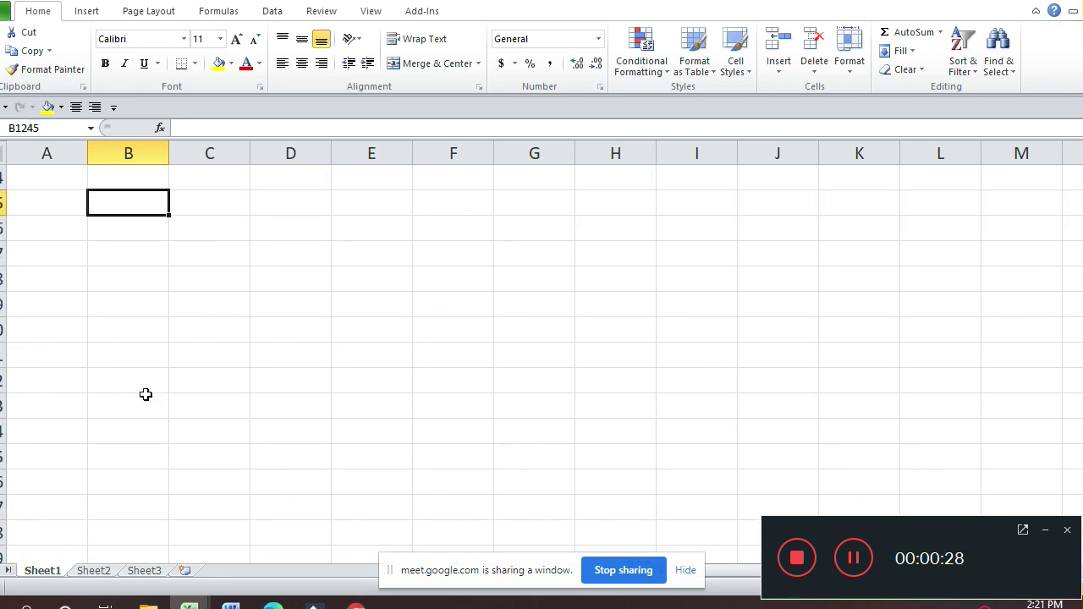
key("Down")
key("Left")
type("1")
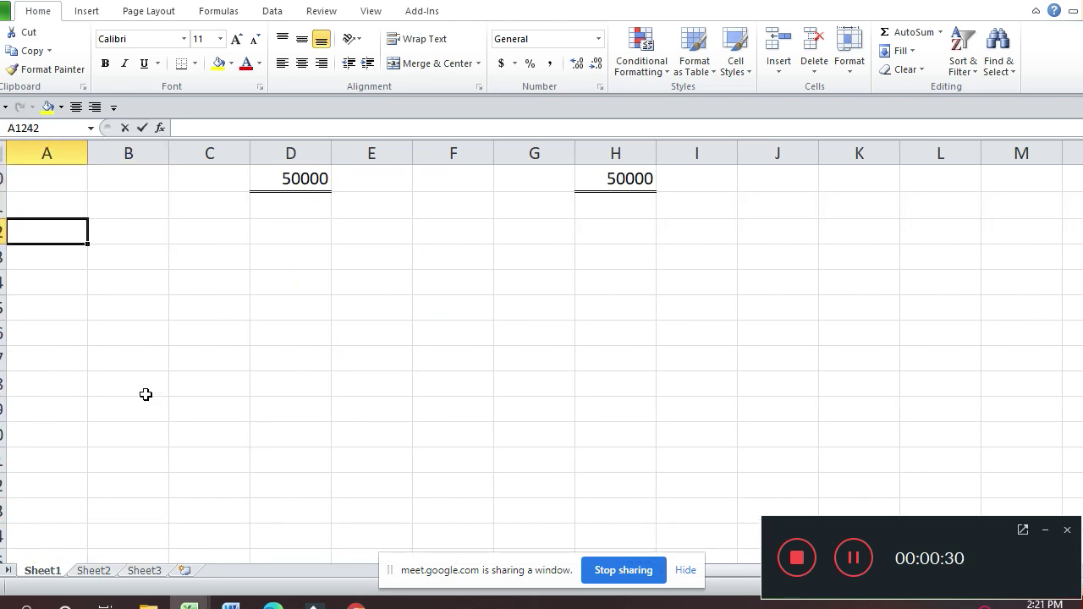
key("Return")
type("2")
key("Return")
Step: Enter 1 and 3 in column B beside them
key("Up")
key("Right")
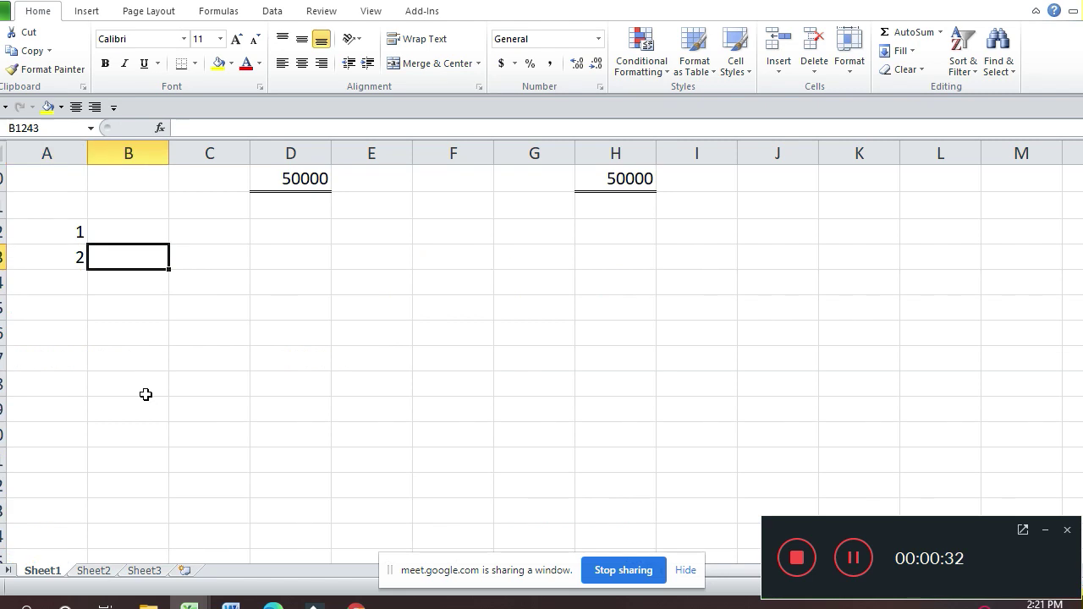
key("Up")
type("1")
key("Return")
type("3")
key("Right")
key("Up")
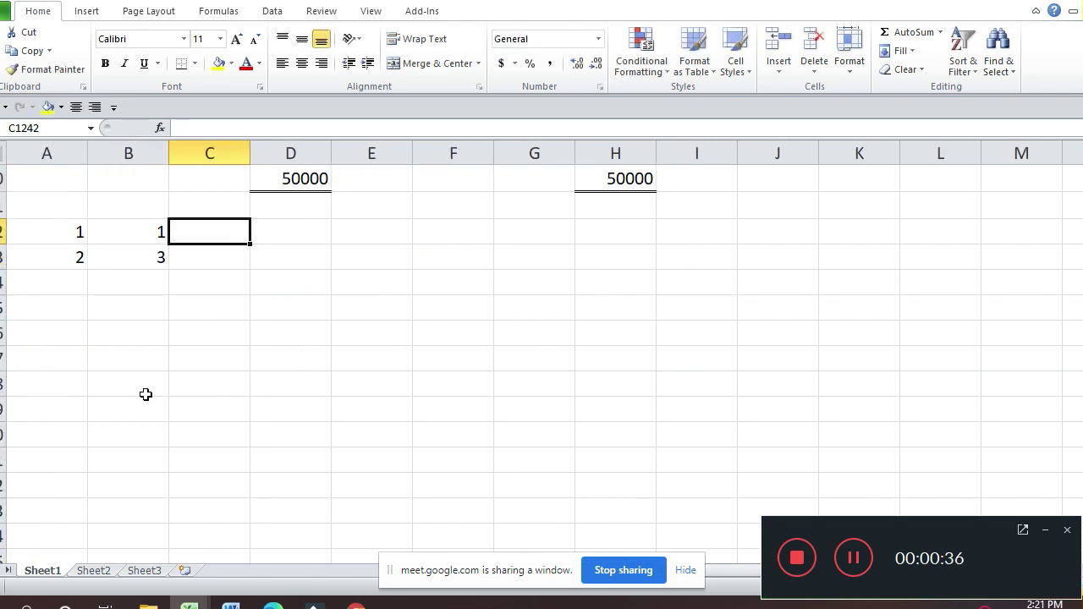
Step: Enter 1 and 6 in column C, and (3) (shown as -3) in column A's third row
type("1")
key("Return")
type("6")
key("Return")
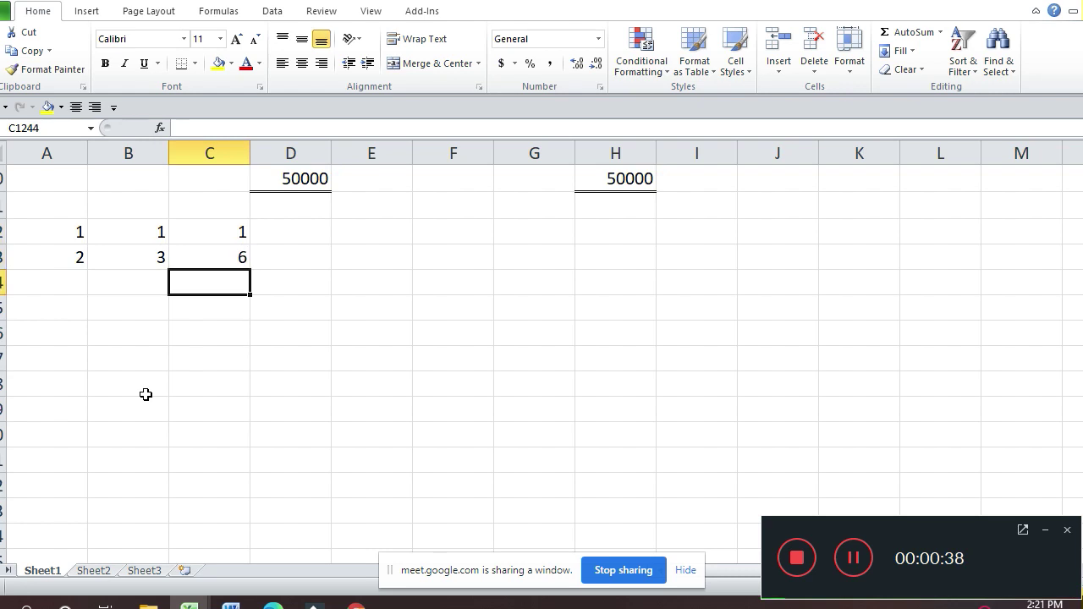
key("Left")
key("Left")
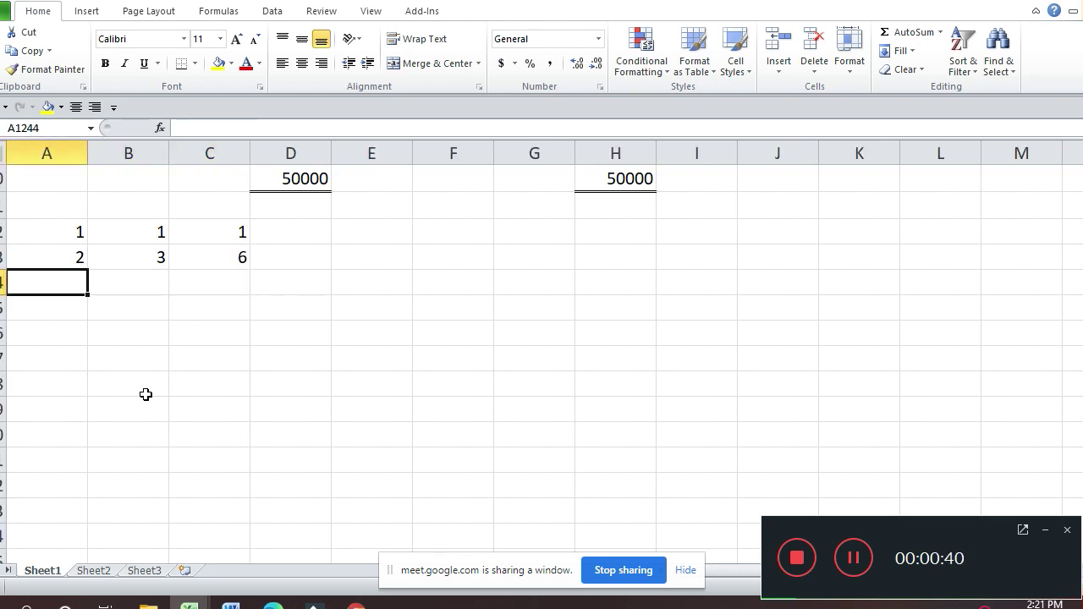
type("(3)")
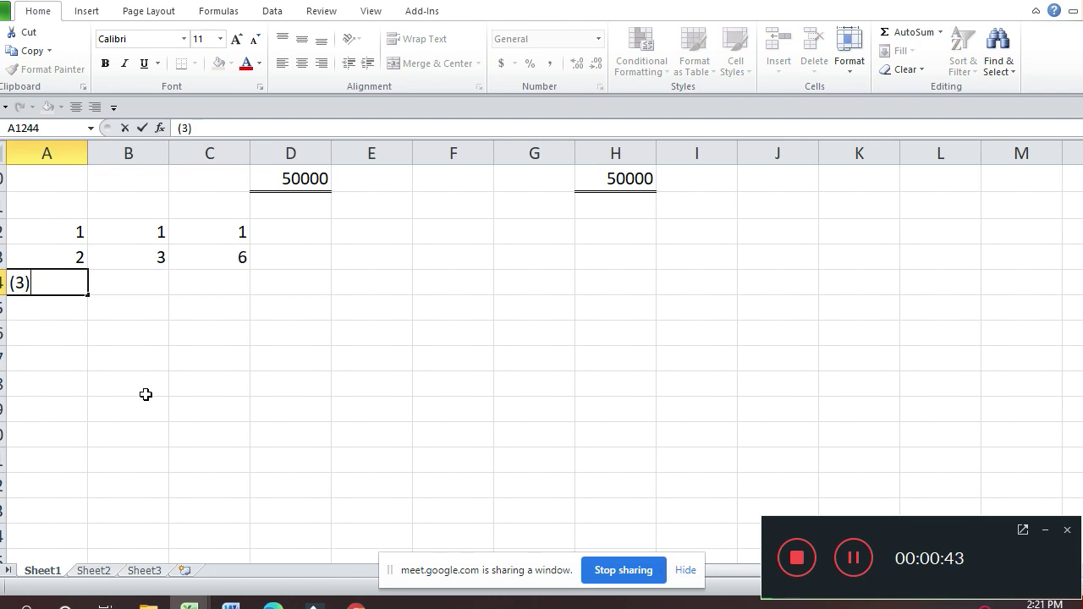
key("Return")
key("Up")
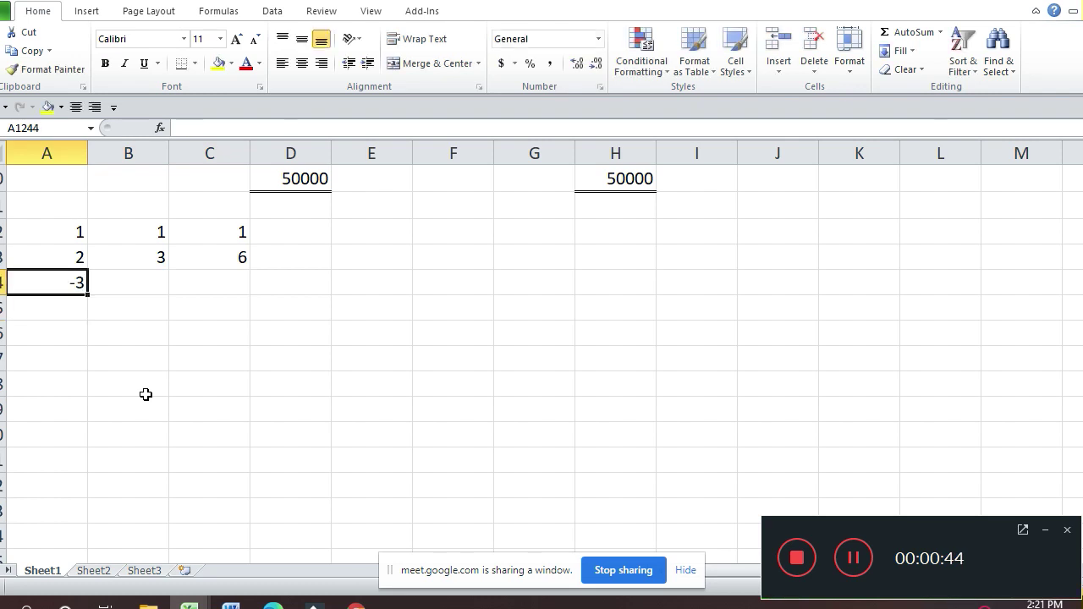
key("Up")
key("Up")
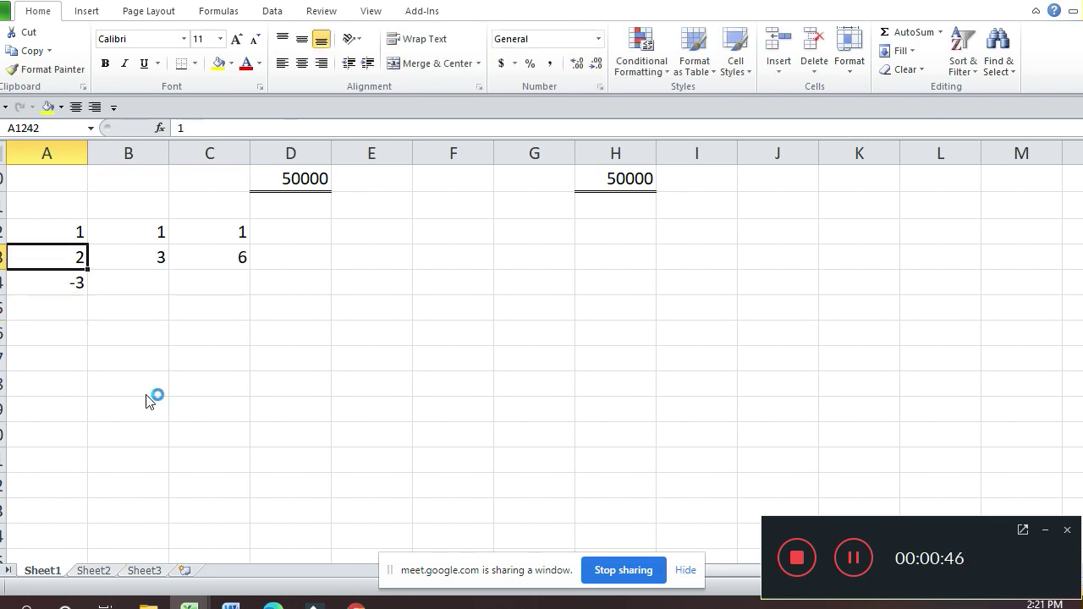
Step: Centre the grid A1242:C1244 and give those cells the Text number format
key("shift+Right")
key("shift+Right")
key("shift+Down")
key("shift+Down")
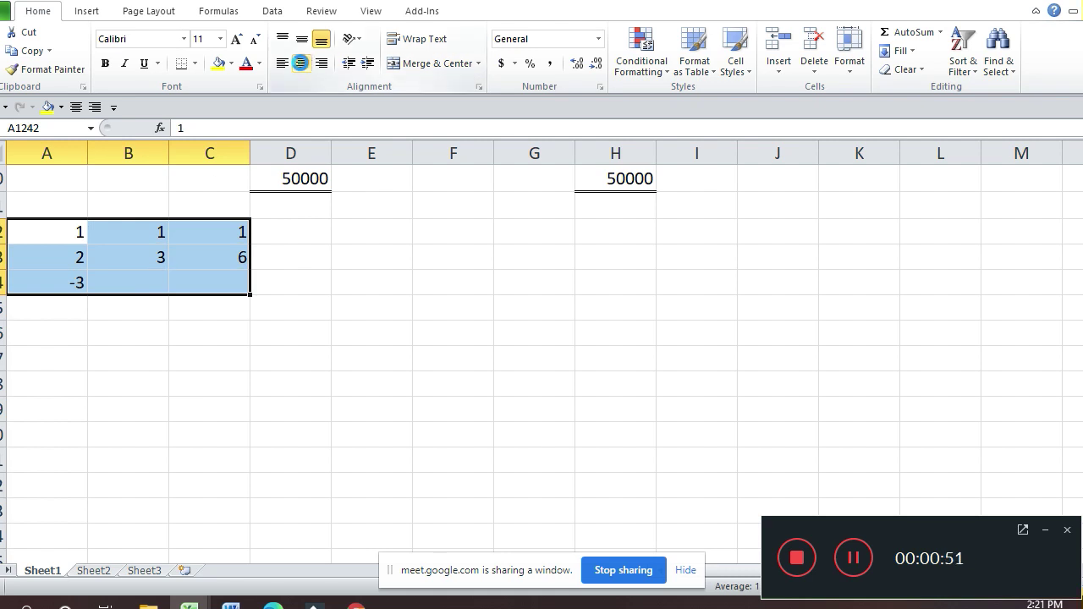
left_click(301, 64)
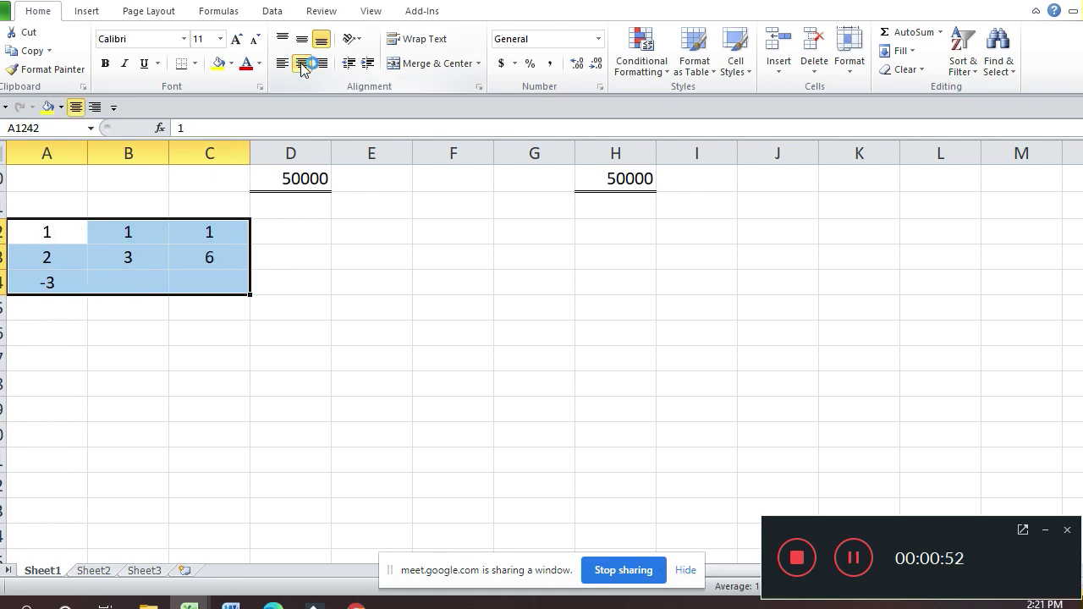
key("ctrl+1")
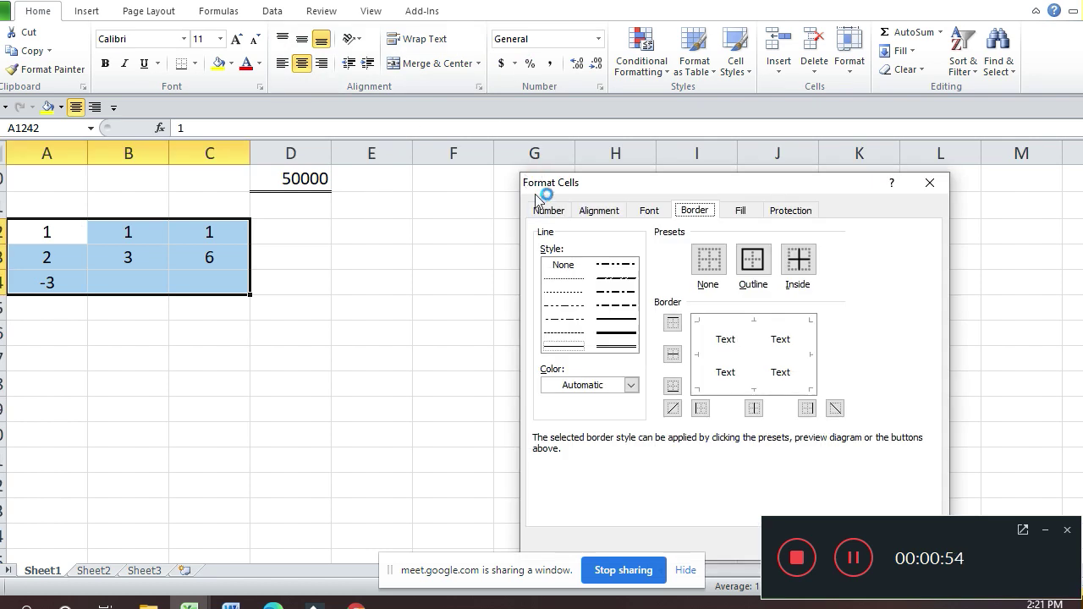
left_click(546, 209)
left_click(582, 347)
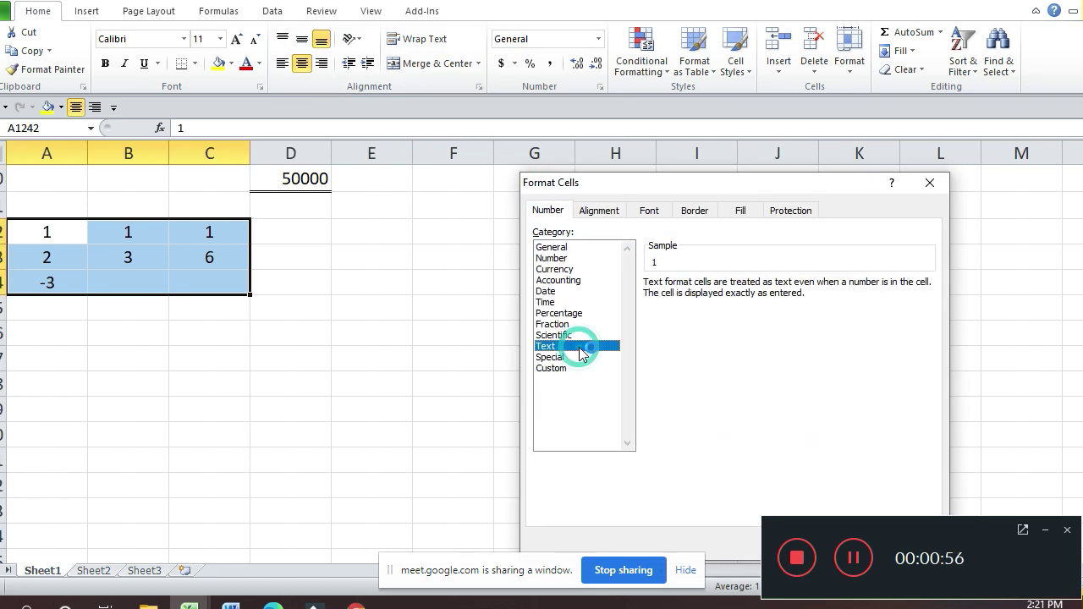
key("Return")
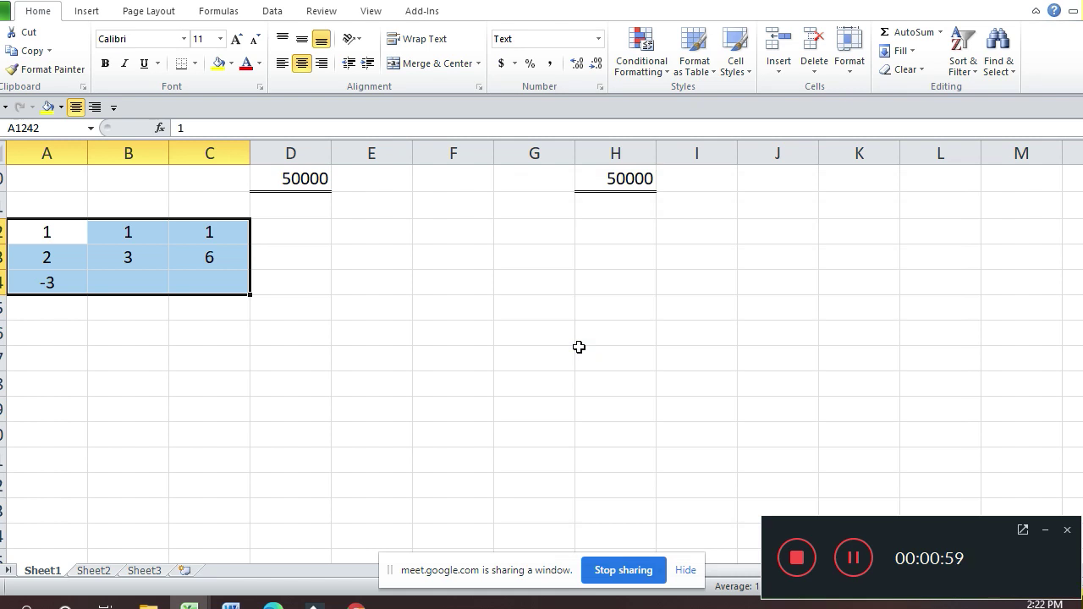
Step: Make the grid's third row read (3), (2), (1) across columns A to C
left_click(57, 282)
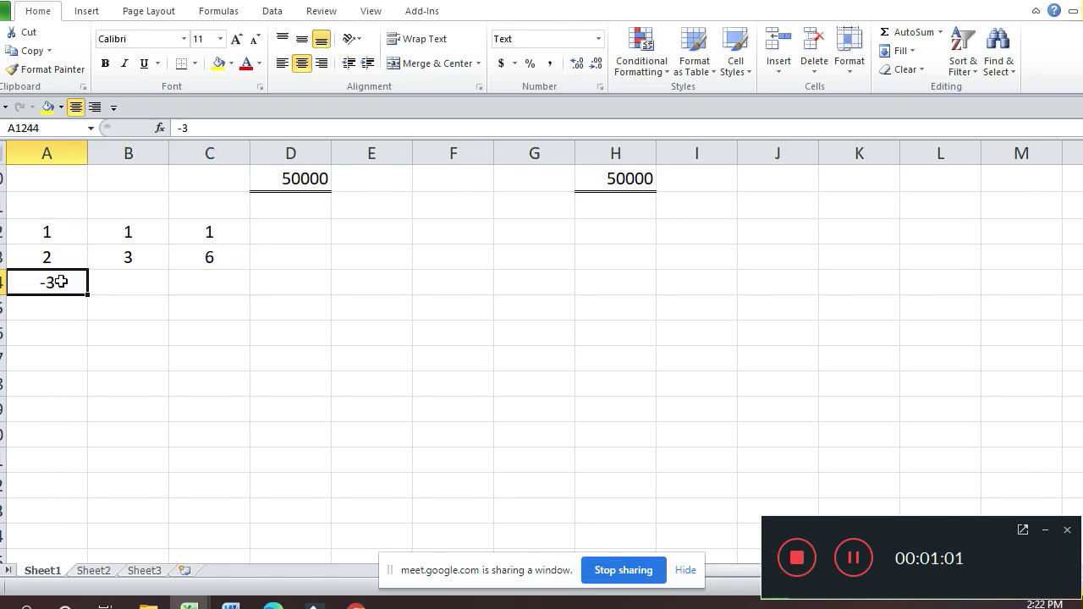
type("(3)")
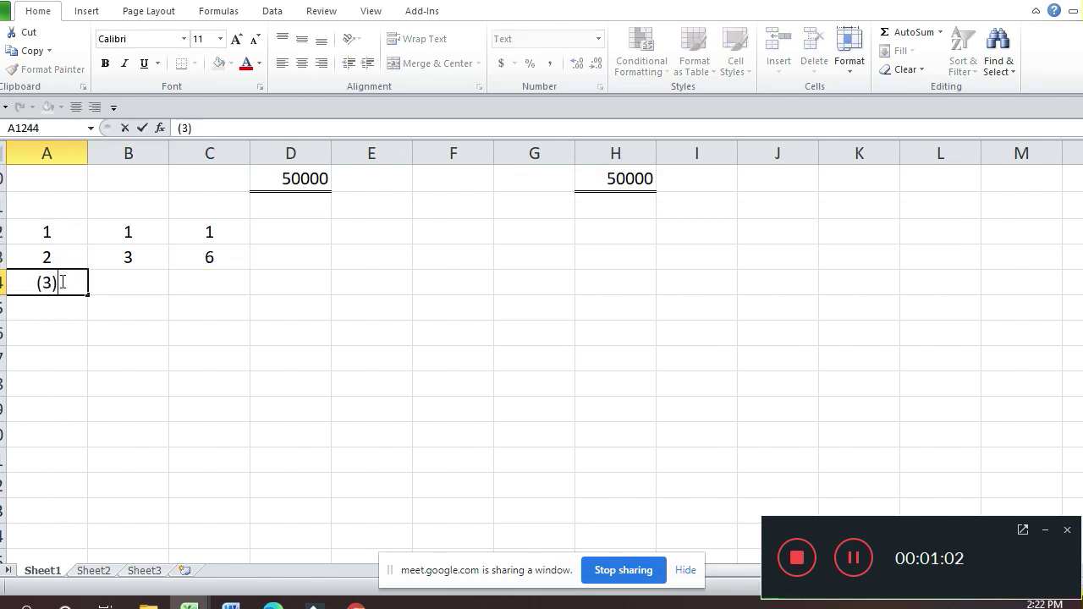
key("Return")
key("Up")
key("Right")
type("(")
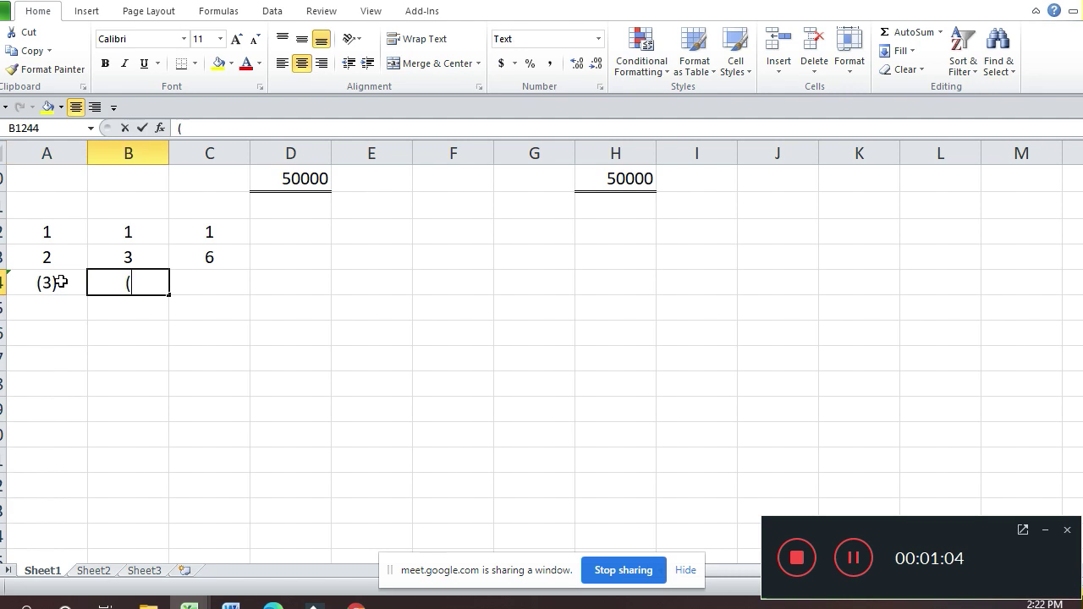
type("2)")
key("Return")
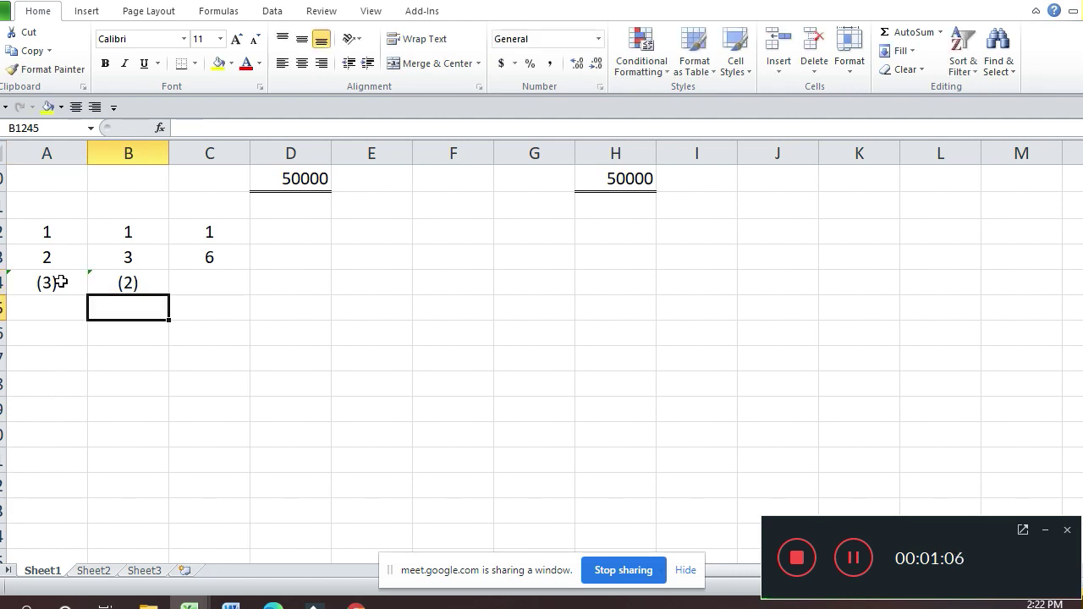
key("Up")
key("Right")
type("(")
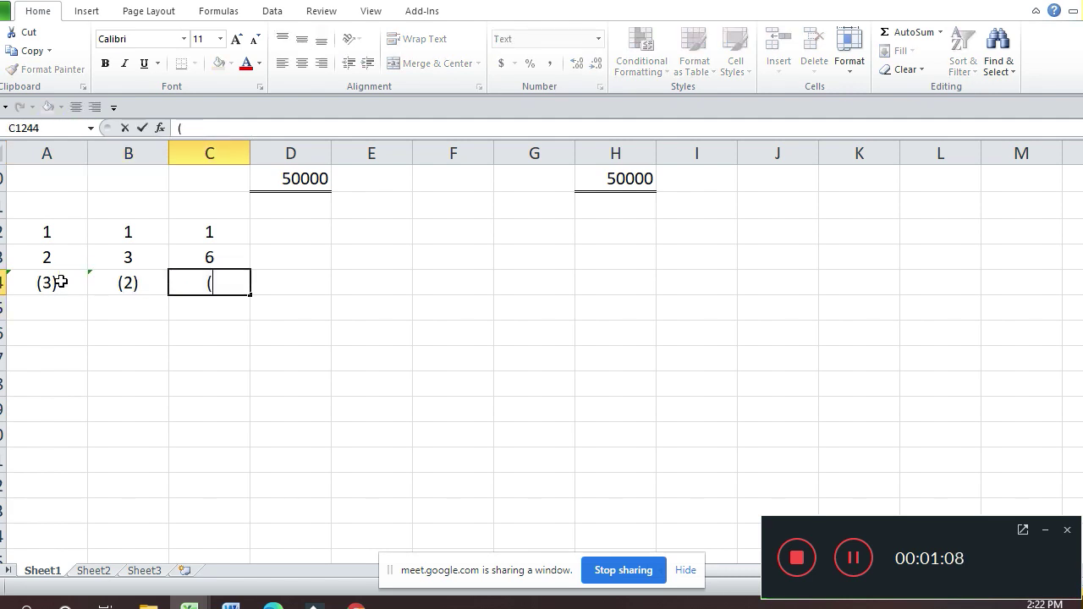
type("1)")
key("Return")
key("Return")
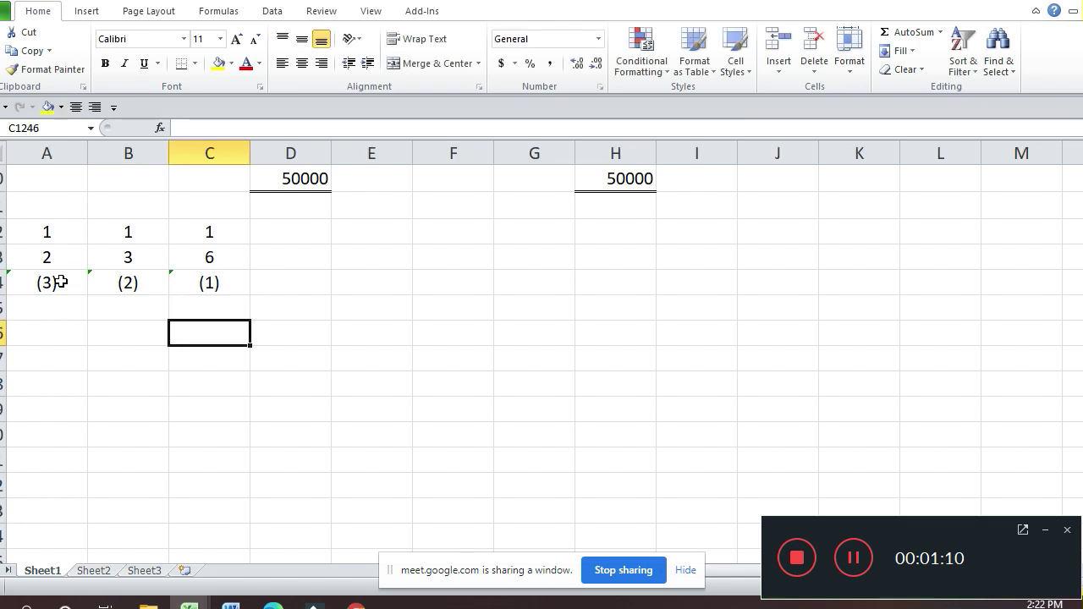
Step: Write 'Ratio = 3 : 2 : 1' in column A beneath the grid
key("Left")
key("Left")
type("Ra")
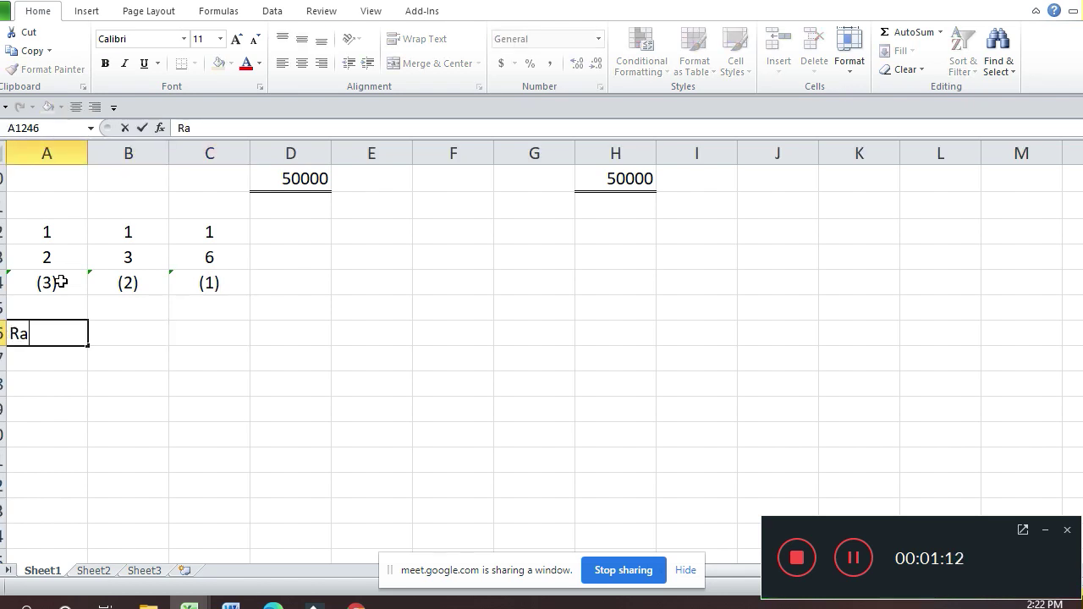
type("tio = 3 : 2 : 1")
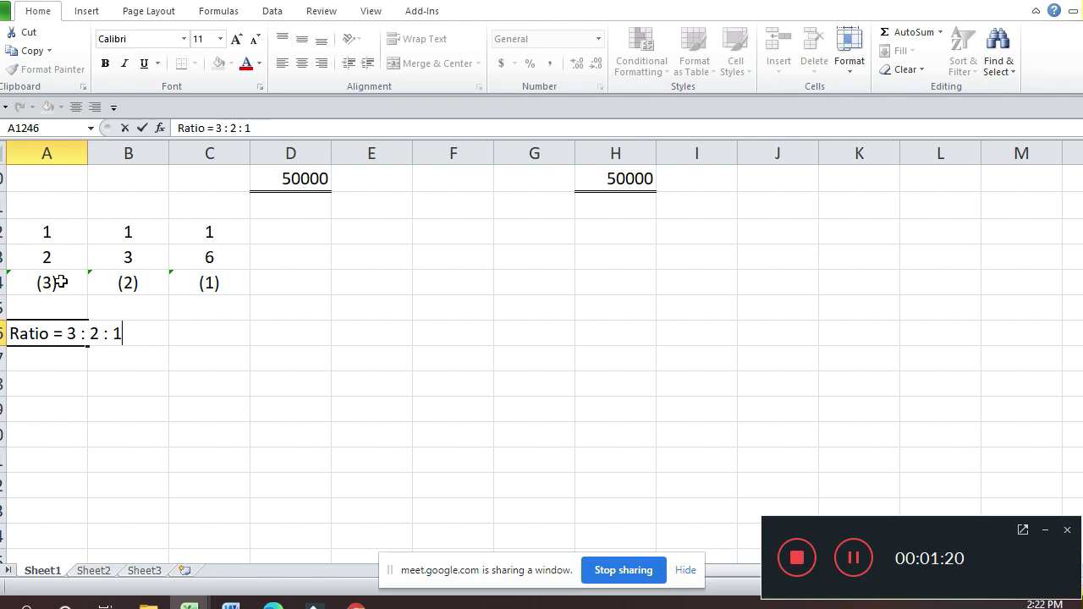
key("Return")
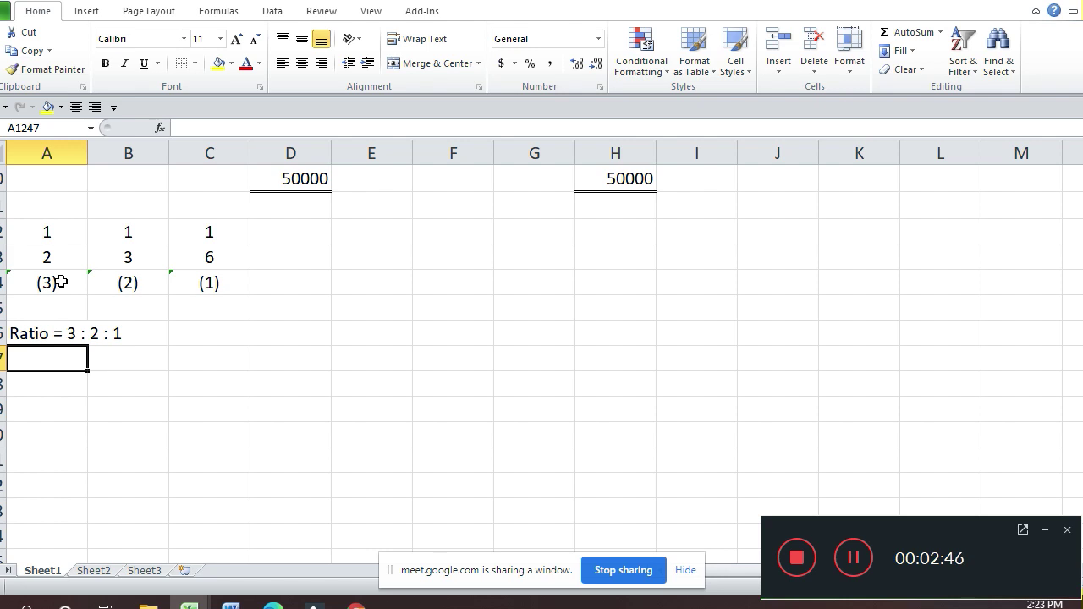
Step: Copy the Purchase Consideration heading and header rows from the Vendor's Firm section
key("Up")
key("Up")
key("Up")
key("Up")
key("Up")
key("Up")
key("Up")
key("Up")
key("Up")
key("Up")
key("Up")
key("Up")
key("Up")
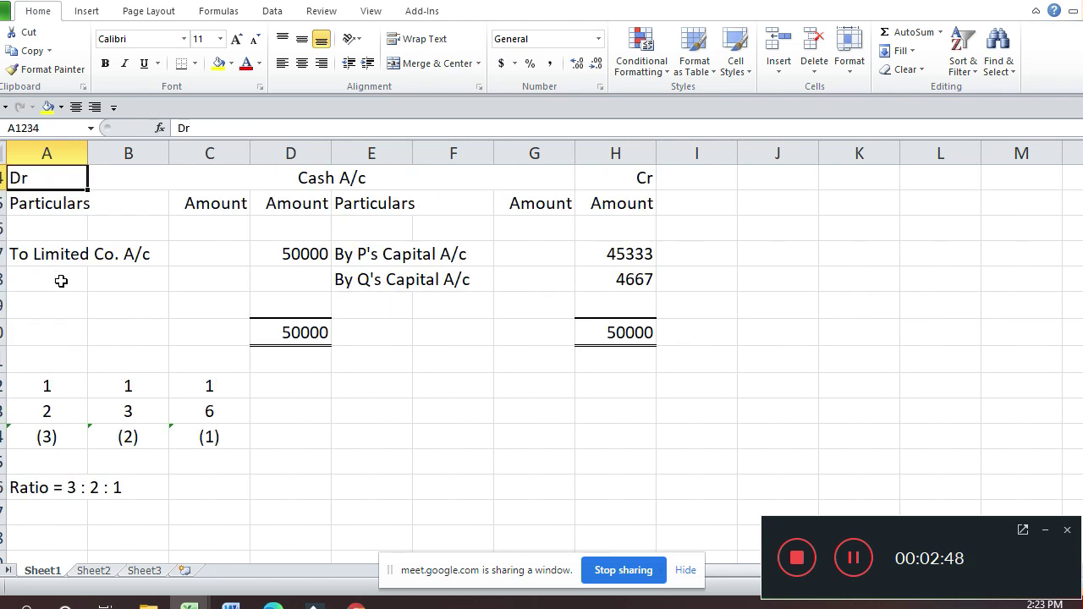
key("Up")
key("Up")
key("Up")
key("Up")
key("Up")
key("Up")
key("Up")
key("Up")
key("Up")
key("Up")
key("Up")
key("Up")
key("Up")
key("Up")
key("Up")
key("Up")
key("Up")
key("Up")
key("Up")
key("Up")
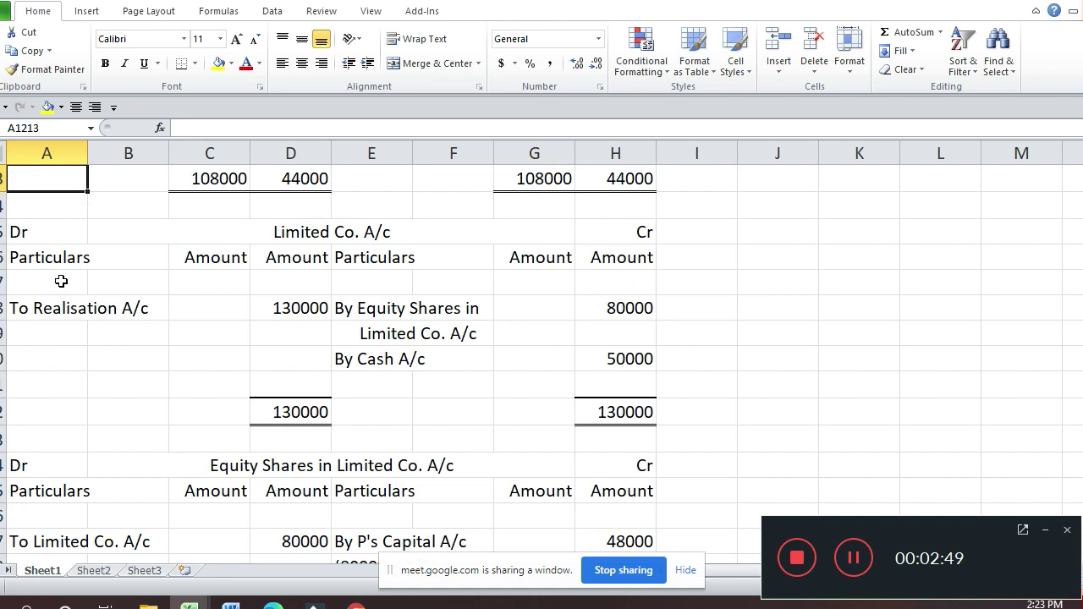
key("Page_Up")
key("Page_Up")
key("Page_Up")
key("Page_Up")
key("Up")
key("Up")
key("Down")
key("Down")
key("Down")
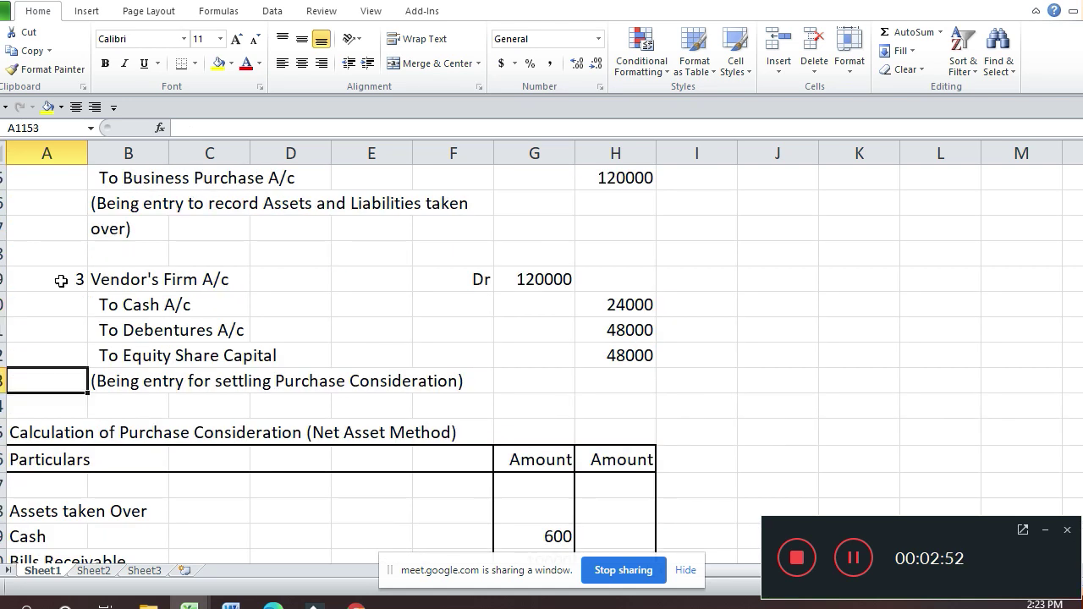
key("Down")
key("shift+Down")
key("shift+Down")
key("shift+Down")
key("shift+Right")
key("shift+Right")
key("shift+Right")
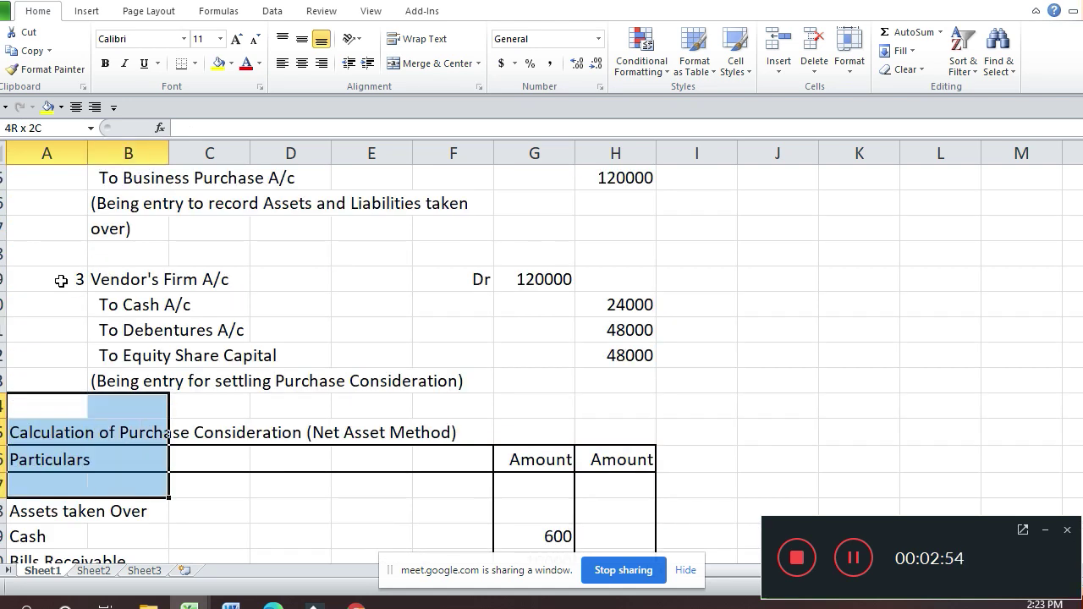
key("shift+Right")
key("shift+Right")
key("shift+Right")
key("shift+Right")
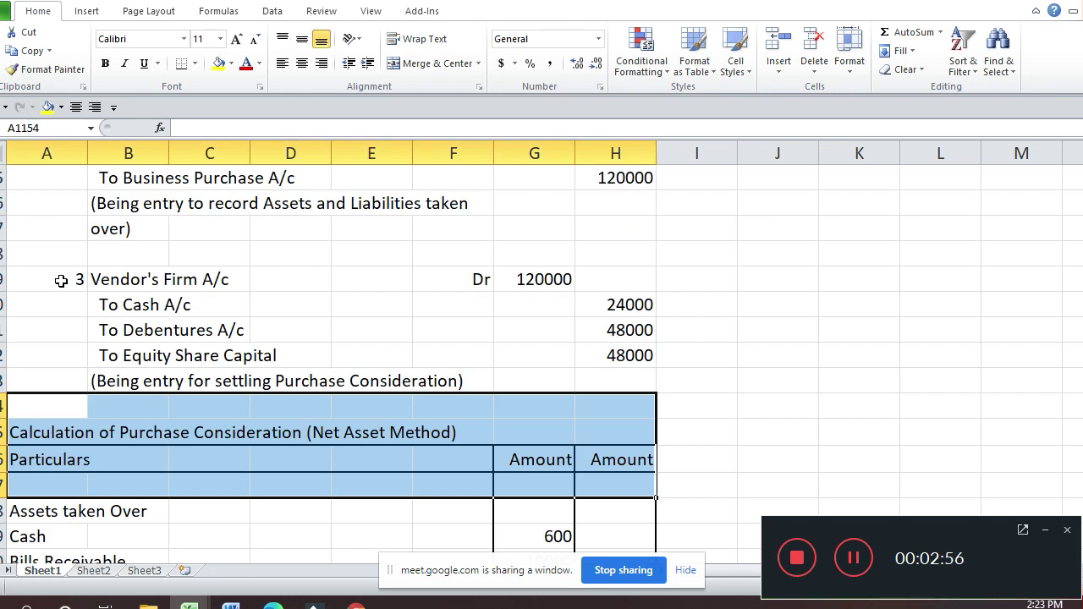
key("ctrl+c")
Step: Paste the Purchase Consideration heading block below the ratio line
key("Down")
key("Down")
key("Down")
key("Down")
key("Down")
key("Down")
key("Down")
key("Down")
key("Down")
key("Down")
key("Down")
key("Down")
key("Down")
key("Down")
key("Down")
key("Down")
key("Down")
key("Down")
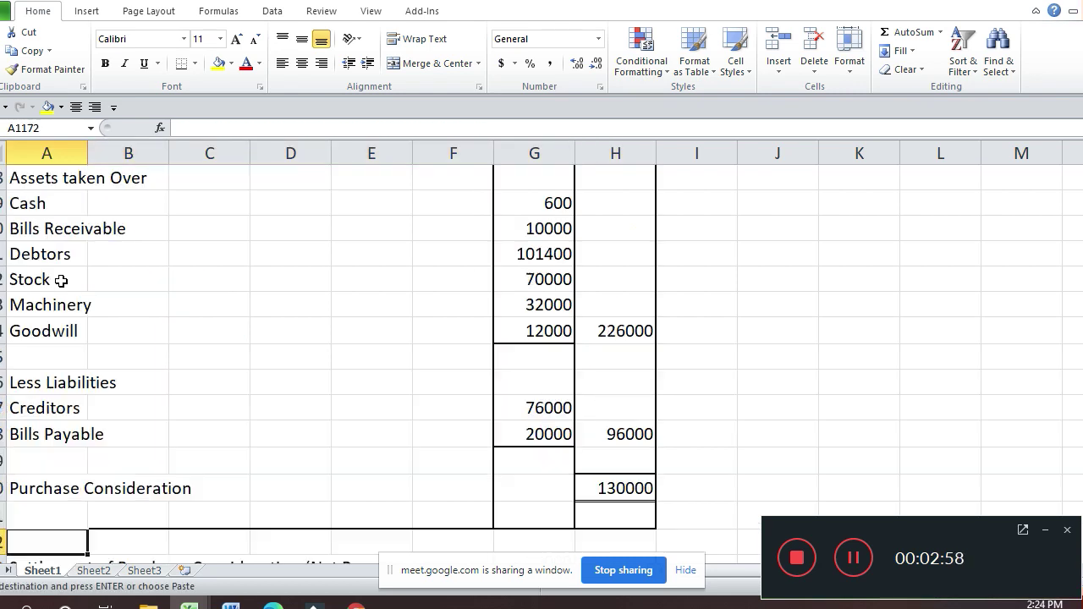
key("Down")
key("Down")
key("Down")
key("Down")
key("Down")
key("Down")
key("Down")
key("Down")
key("Down")
key("Down")
key("Down")
key("Down")
key("Down")
key("Down")
key("Down")
key("Down")
key("Down")
key("Down")
key("Down")
key("Down")
key("Down")
key("Down")
key("Down")
key("Down")
key("Down")
key("Down")
key("Down")
key("Down")
key("Down")
key("Down")
key("Down")
key("Down")
key("Down")
key("Down")
key("Down")
key("Down")
key("Down")
key("Down")
key("Down")
key("Down")
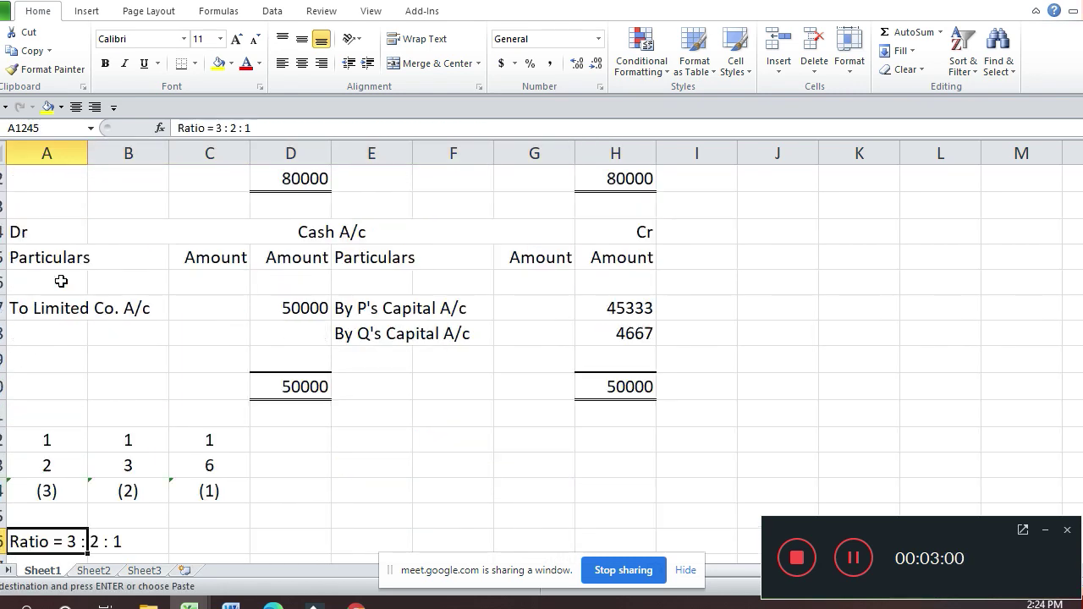
key("Return")
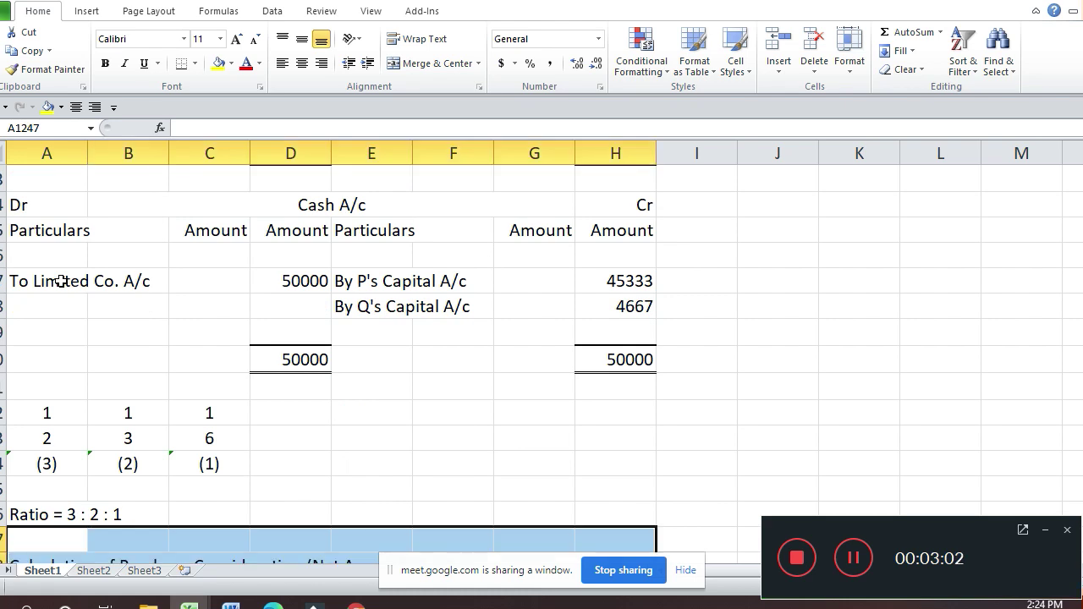
key("Down")
key("Down")
scroll(61, 281, "down", 1)
Step: Select the table area A1249:H1257 and open Format Cells for it
key("shift+Right")
key("shift+Right")
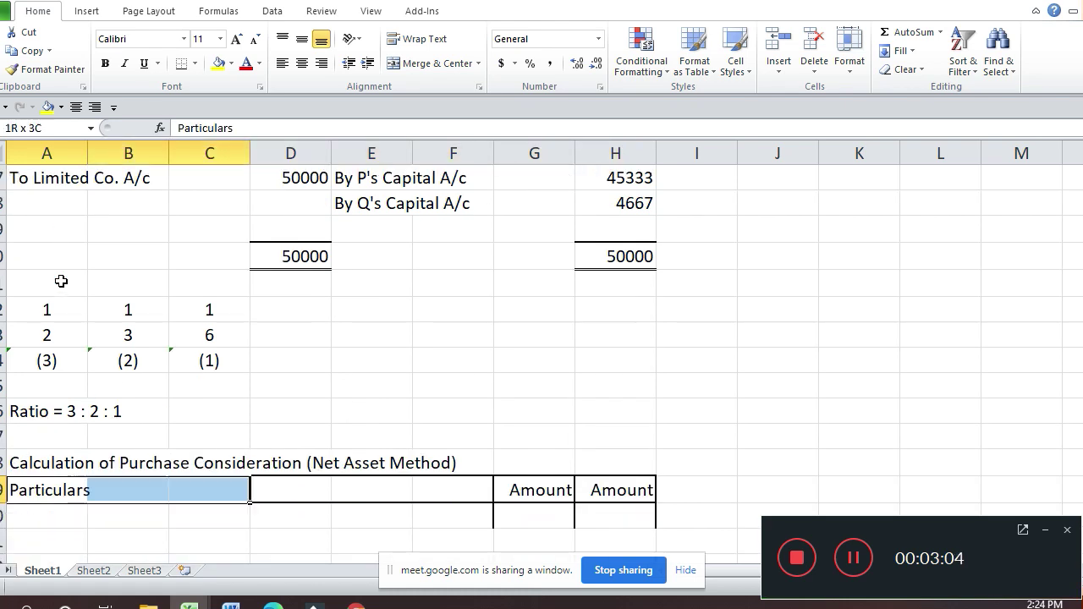
key("shift+Right")
key("shift+Right")
key("shift+Right")
key("shift+Right")
key("shift+Right")
key("shift+Down")
key("shift+Down")
key("shift+Down")
key("shift+Down")
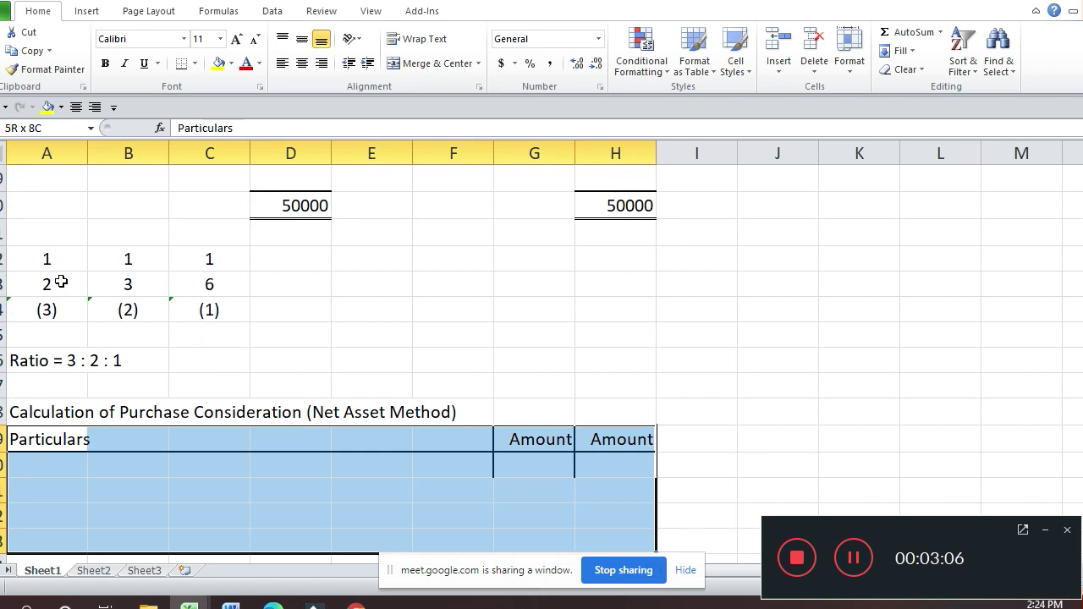
key("shift+Down")
key("shift+Down")
key("shift+Down")
key("shift+Down")
key("shift+Down")
key("shift+Down")
key("shift+Down")
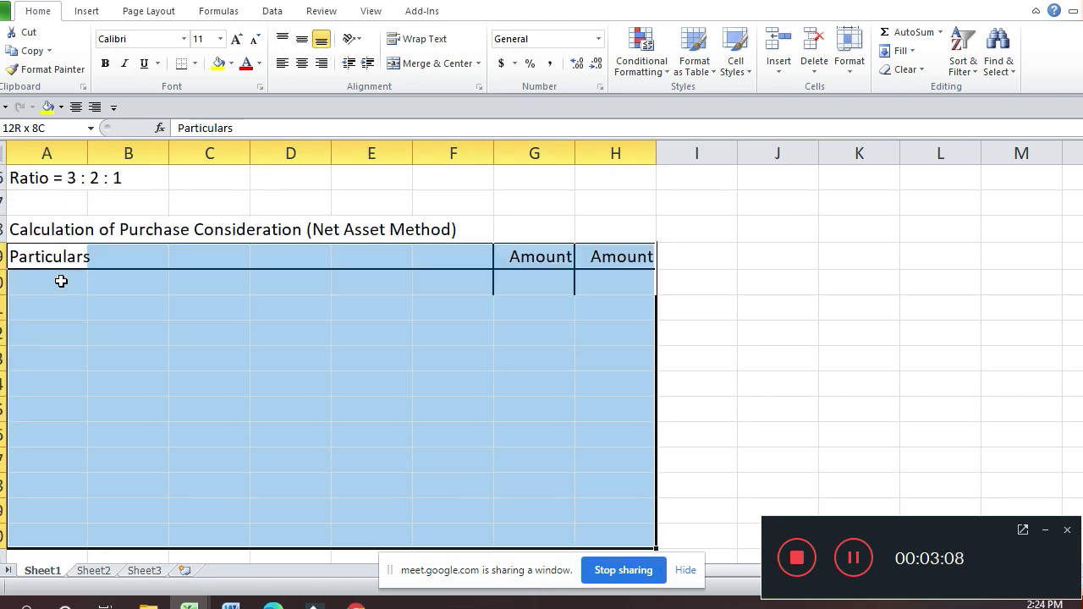
key("shift+Down")
key("shift+Down")
key("shift+Down")
key("shift+Down")
key("shift+Down")
key("shift+Down")
key("shift+Down")
key("shift+Down")
key("shift+Down")
key("shift+Down")
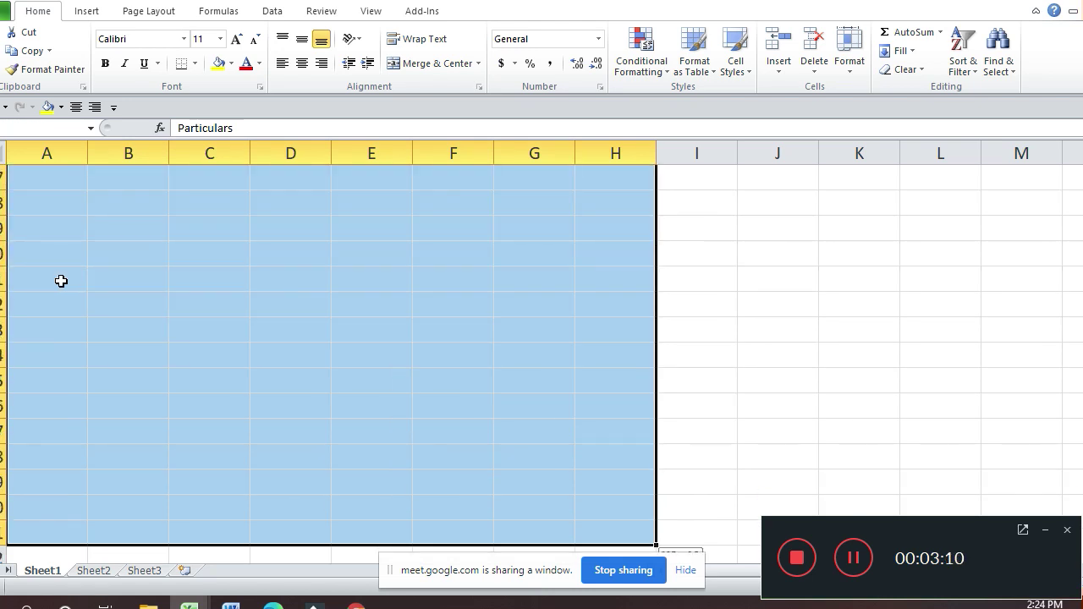
key("shift+Up")
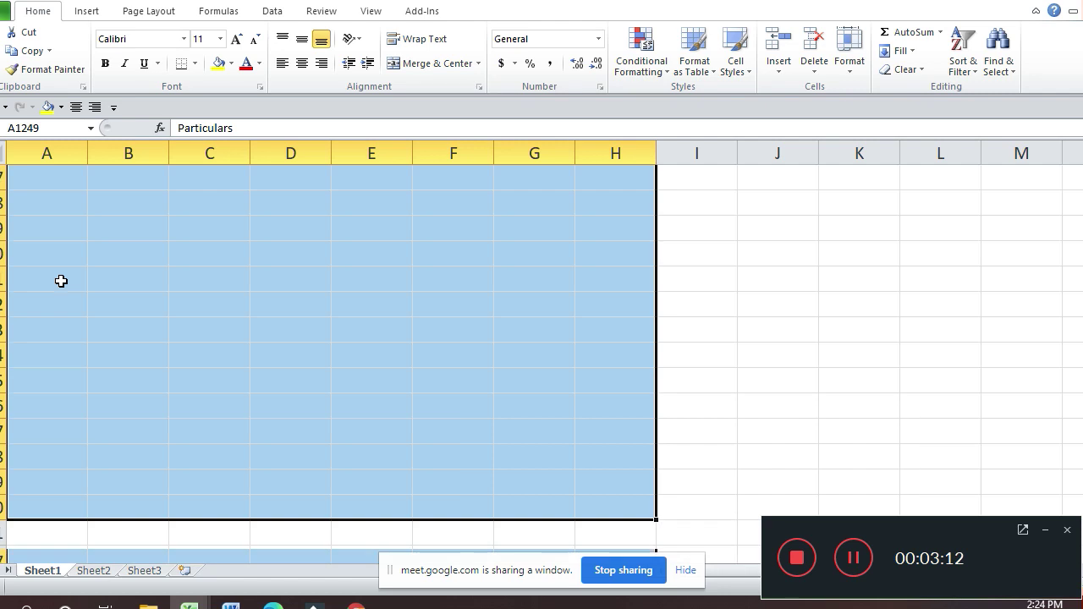
key("ctrl+1")
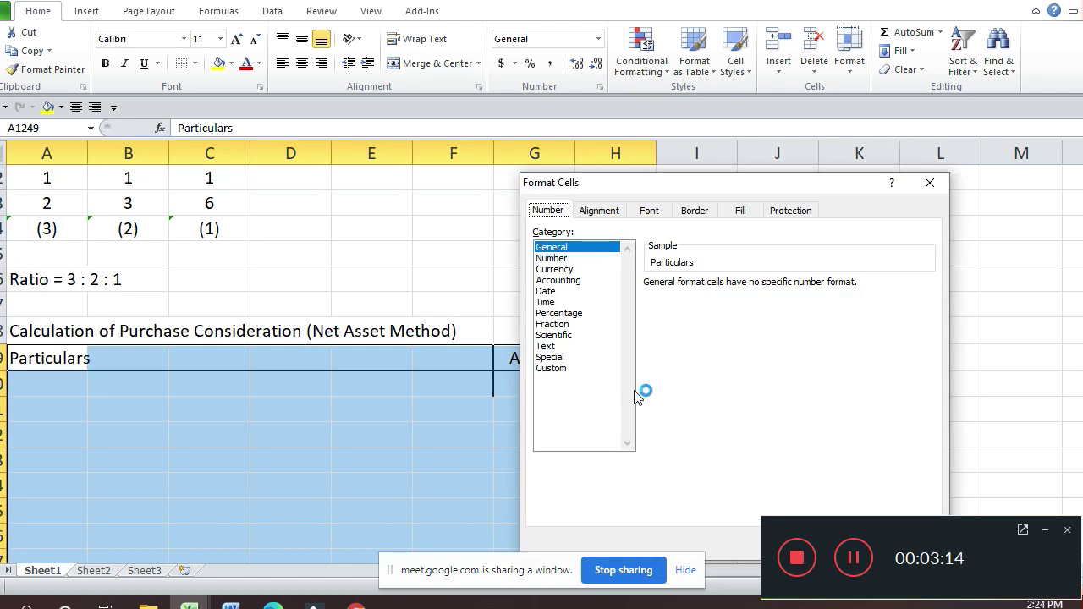
Step: Give the Purchase Consideration table an outline border
left_click(694, 209)
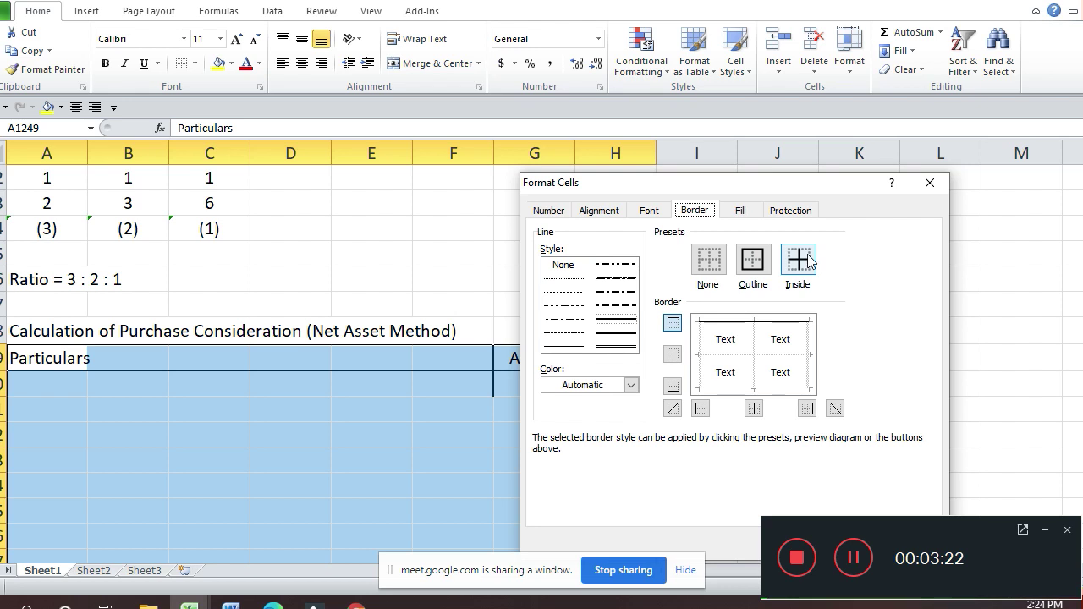
left_click(752, 261)
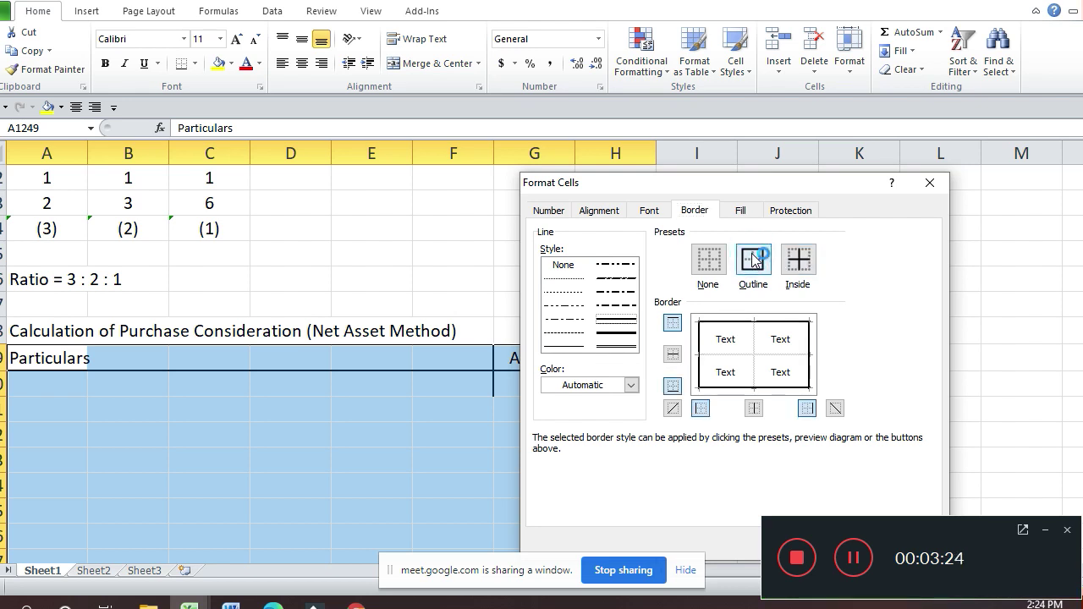
key("Return")
Step: Add an outline and inside vertical border to the two Amount columns G1249:H1257
key("Down")
key("Up")
key("Right")
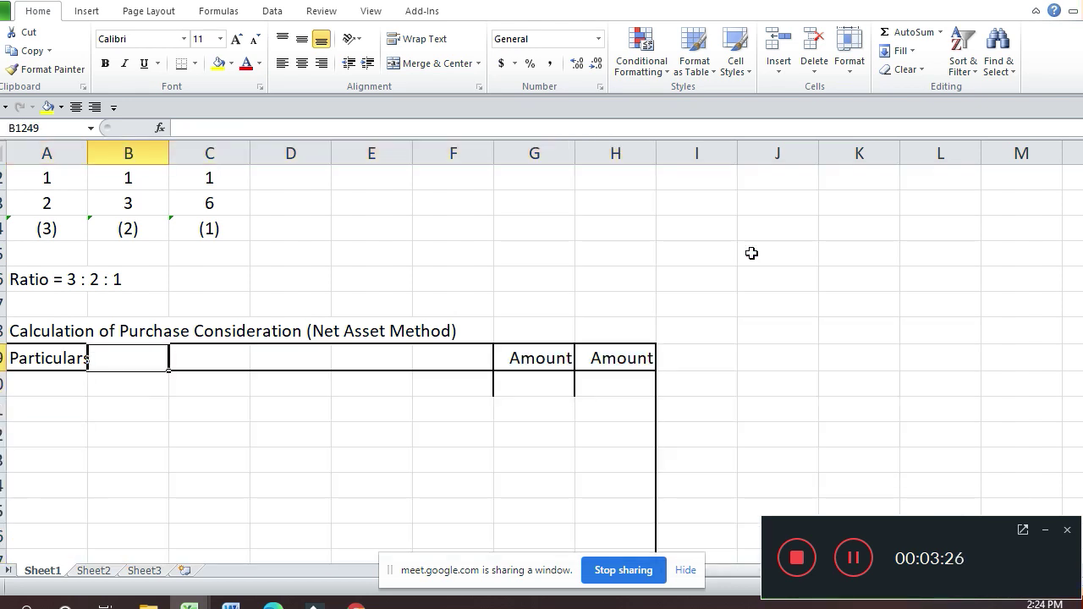
key("Right")
key("Right")
key("Right")
key("Left")
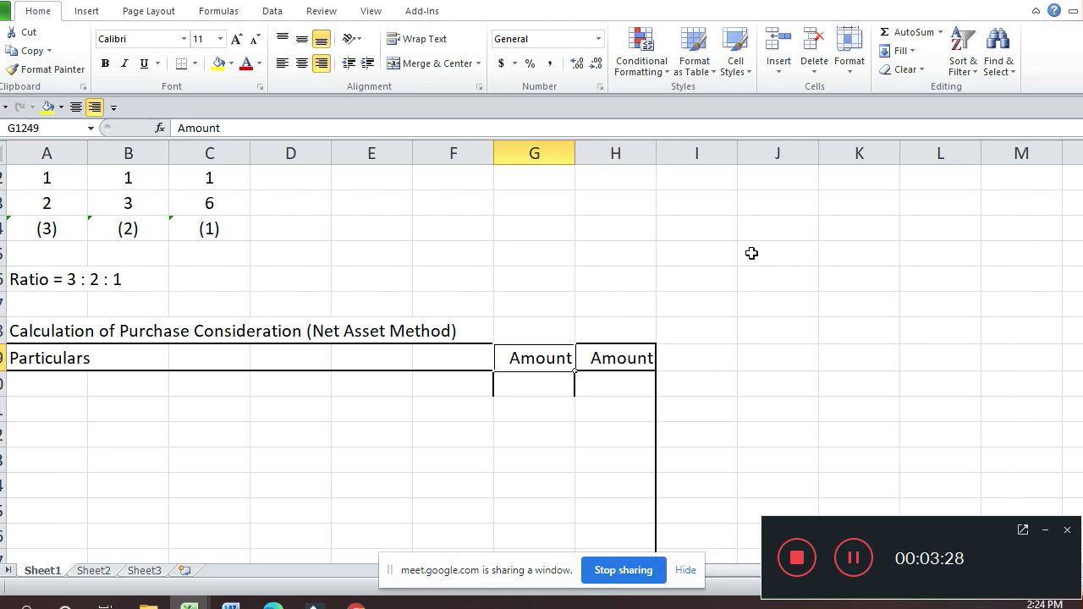
key("shift+Right")
key("shift+Down")
key("shift+Down")
key("shift+Down")
key("shift+Down")
key("shift+Down")
key("shift+Down")
key("shift+Down")
key("shift+Down")
key("shift+Down")
key("shift+Down")
key("shift+Down")
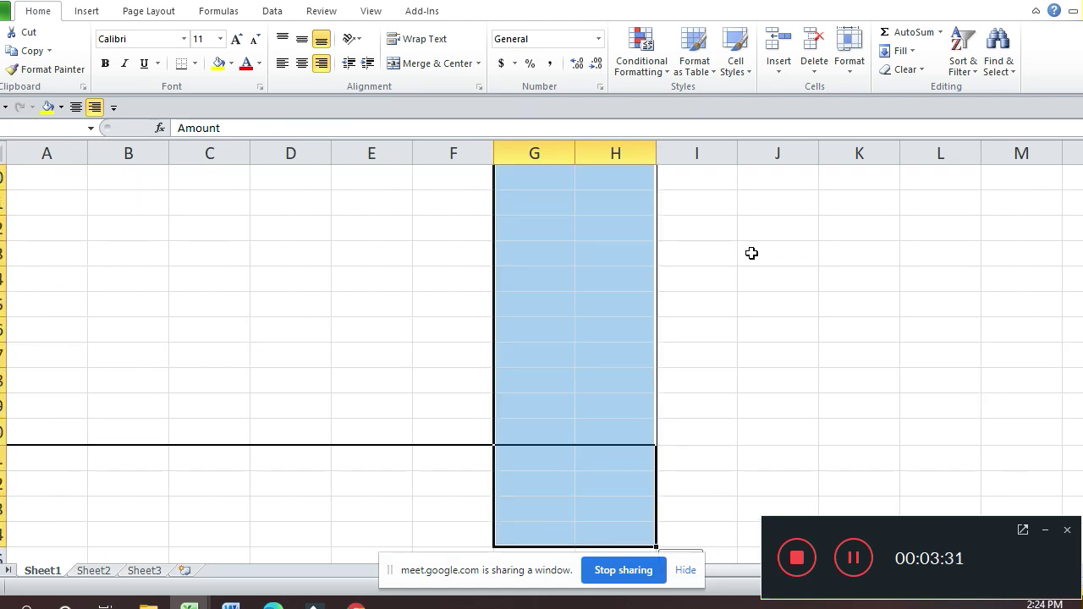
key("shift+Up")
key("shift+Up")
key("shift+Up")
key("shift+Up")
scroll(752, 253, "up", 3)
key("ctrl+1")
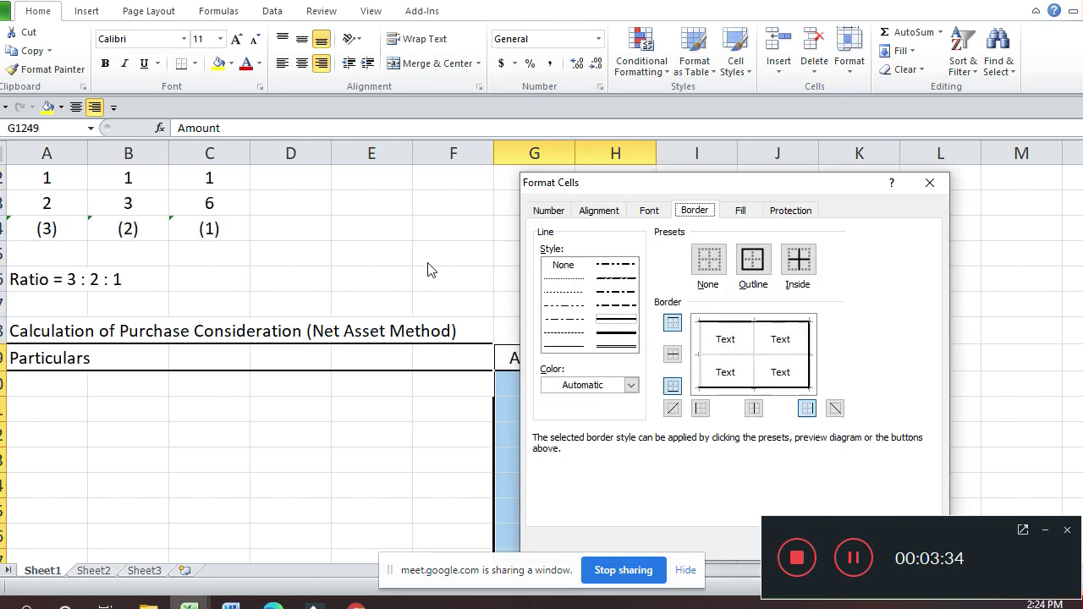
left_click(752, 264)
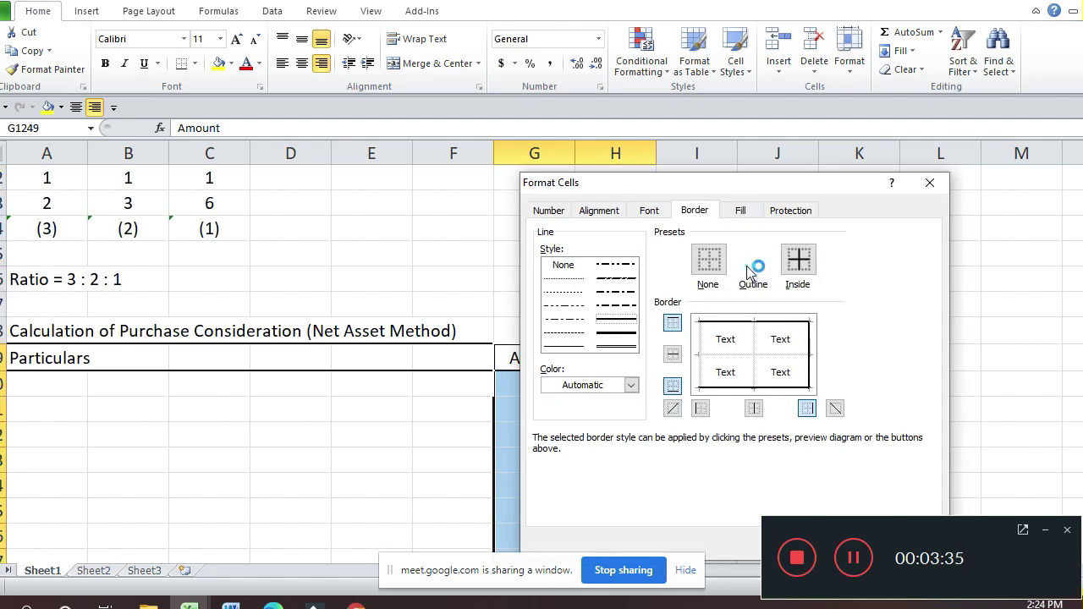
left_click(755, 365)
key("Return")
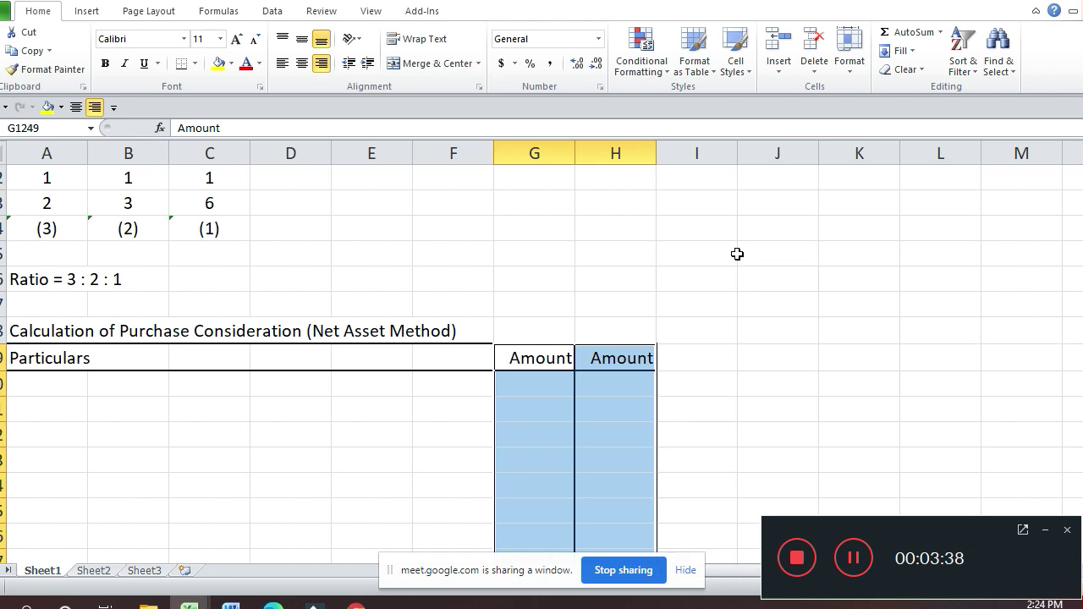
Step: Begin typing 'Ass' in column A of the first entry row, then leave Excel
left_click(322, 64)
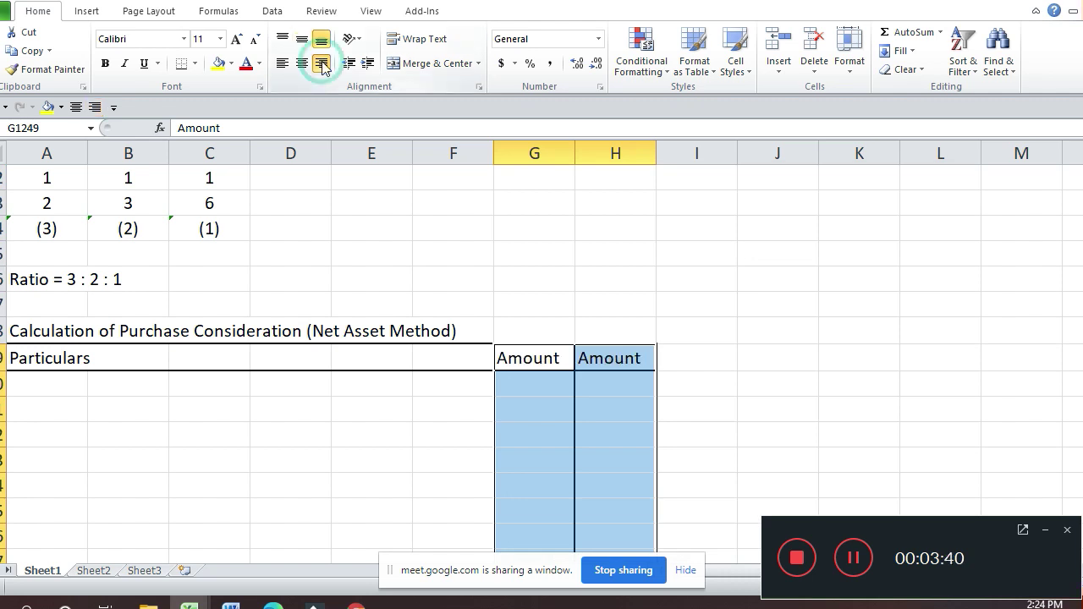
key("Down")
key("Down")
key("Left")
key("Left")
key("Left")
key("Left")
key("Left")
key("Left")
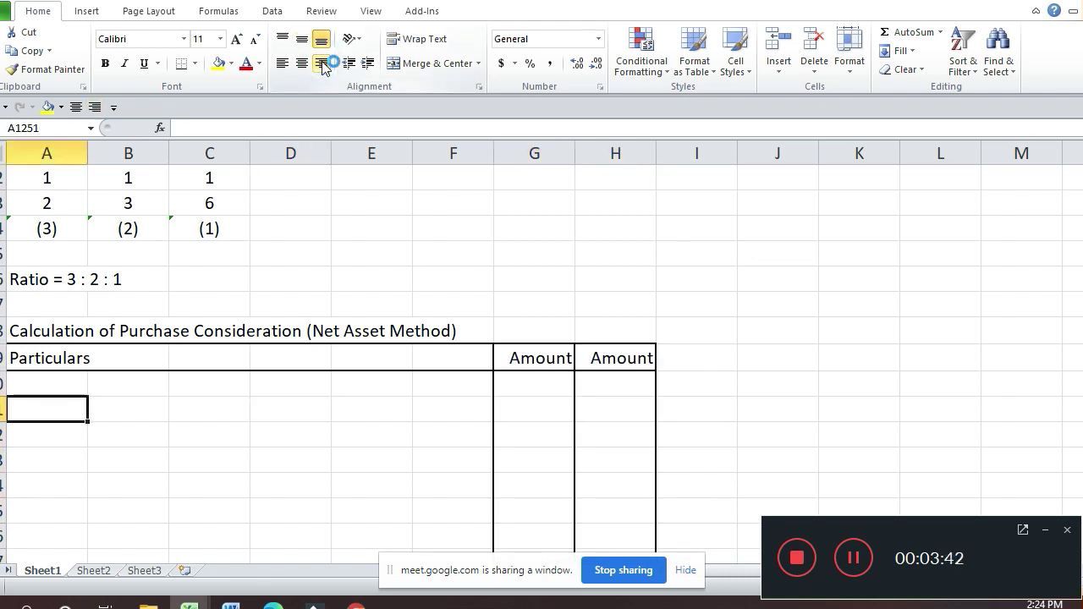
type("Ass")
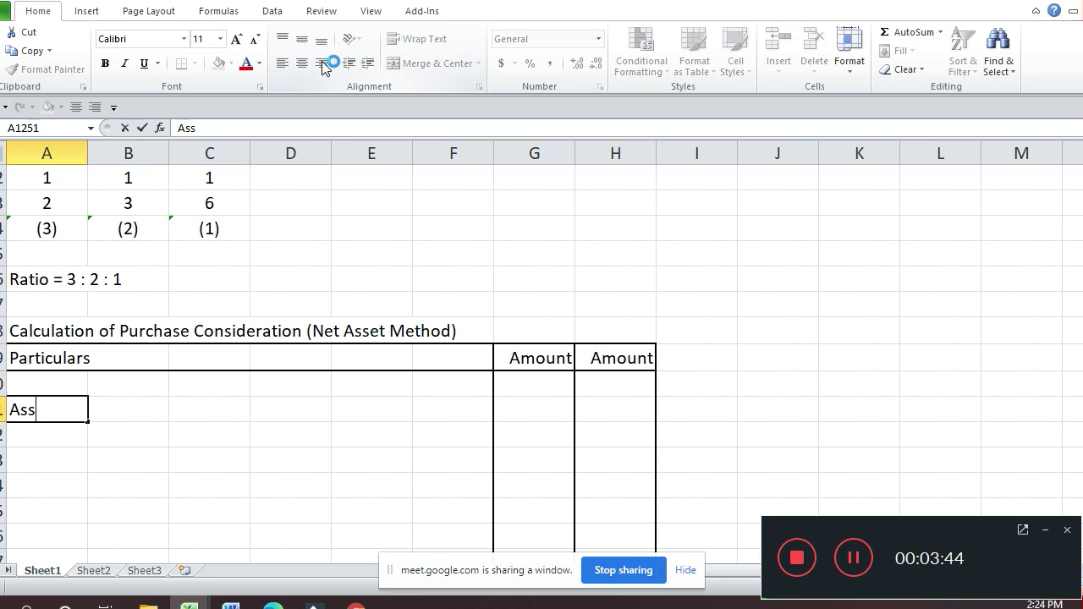
key("alt+Tab")
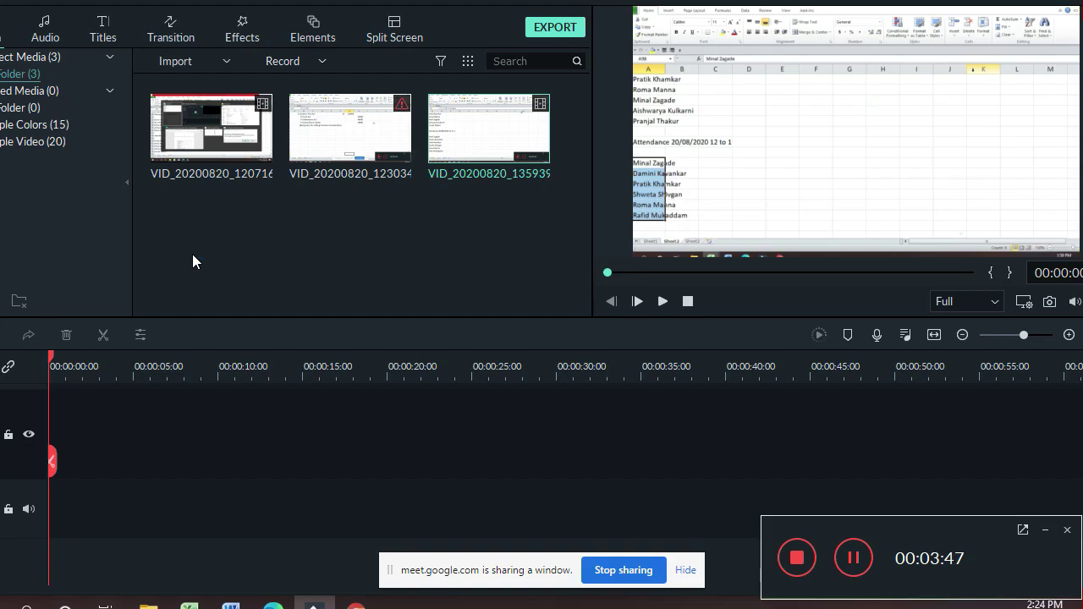
Step: Admit the pending join request in Google Meet and return to the Excel Conversion workbook
key("alt+Tab")
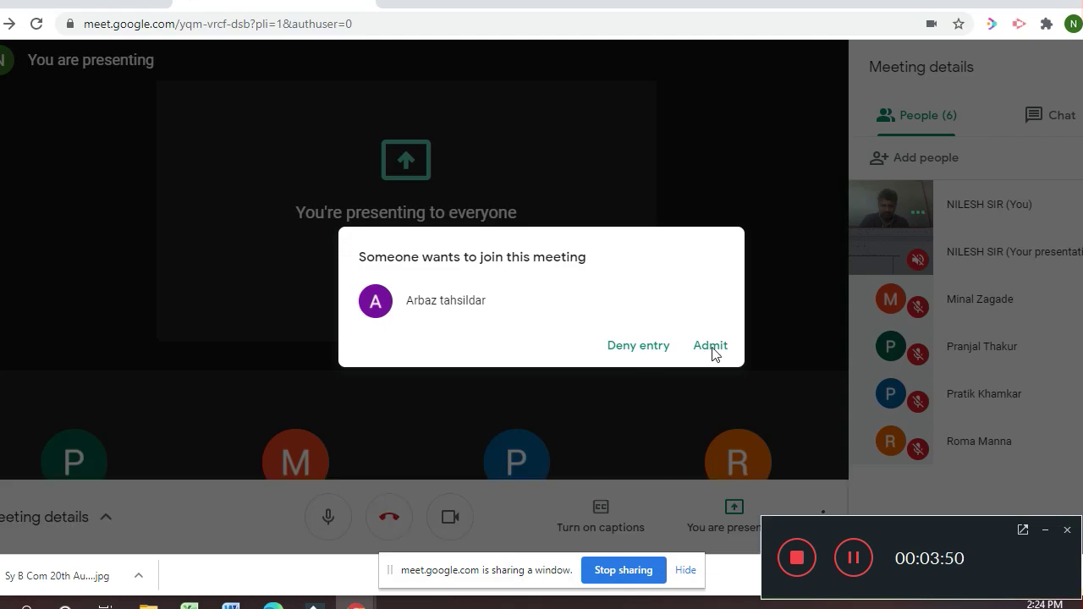
left_click(709, 345)
key("alt+Tab")
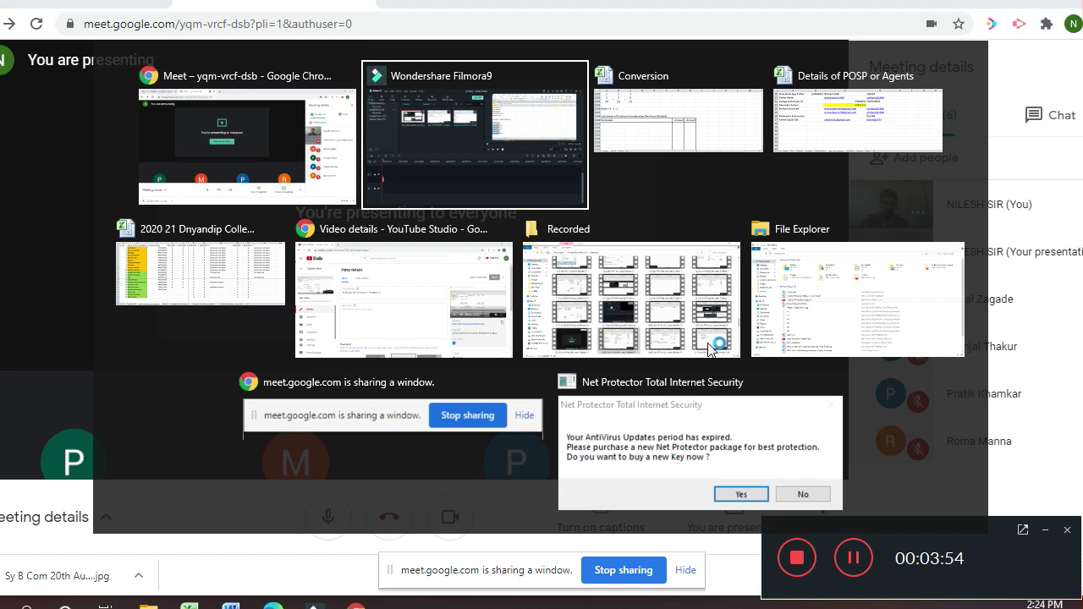
key("alt+Tab")
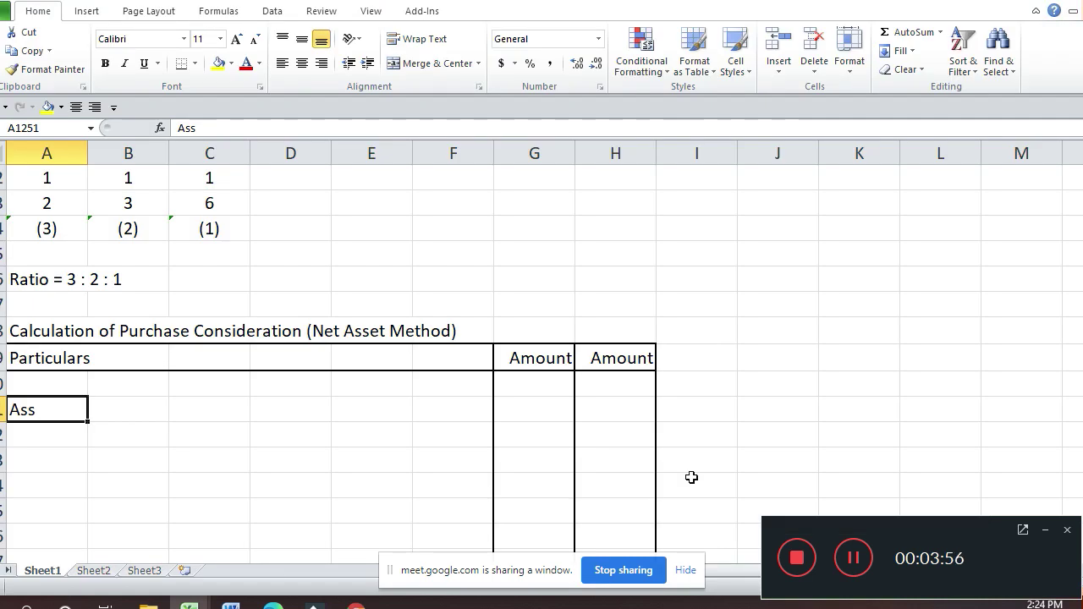
Step: Type the new attendee's full name at the end of the Sheet2 attendance list
left_click(95, 571)
key("Return")
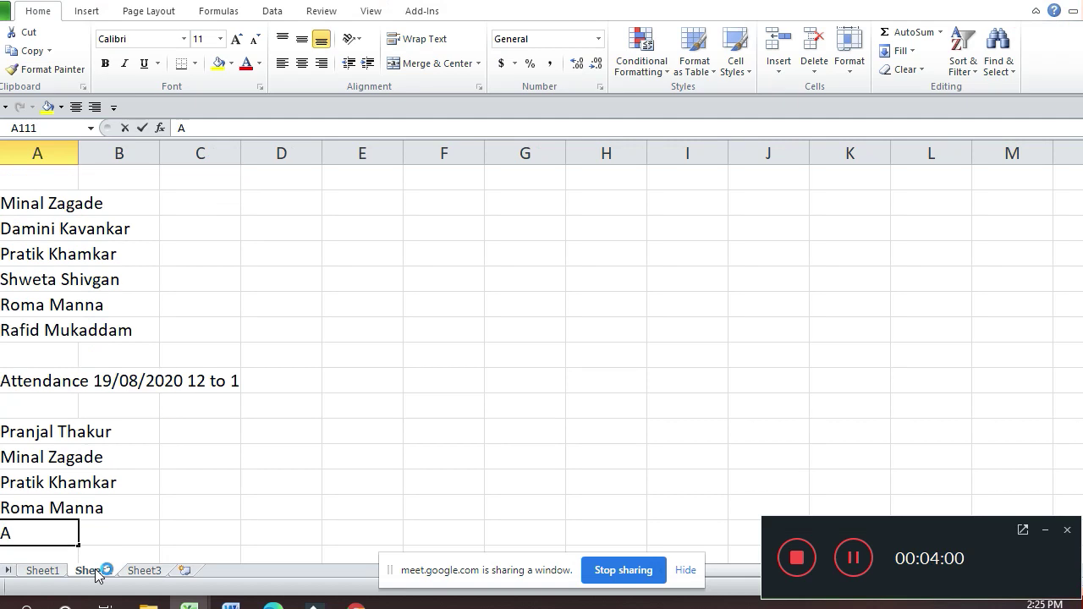
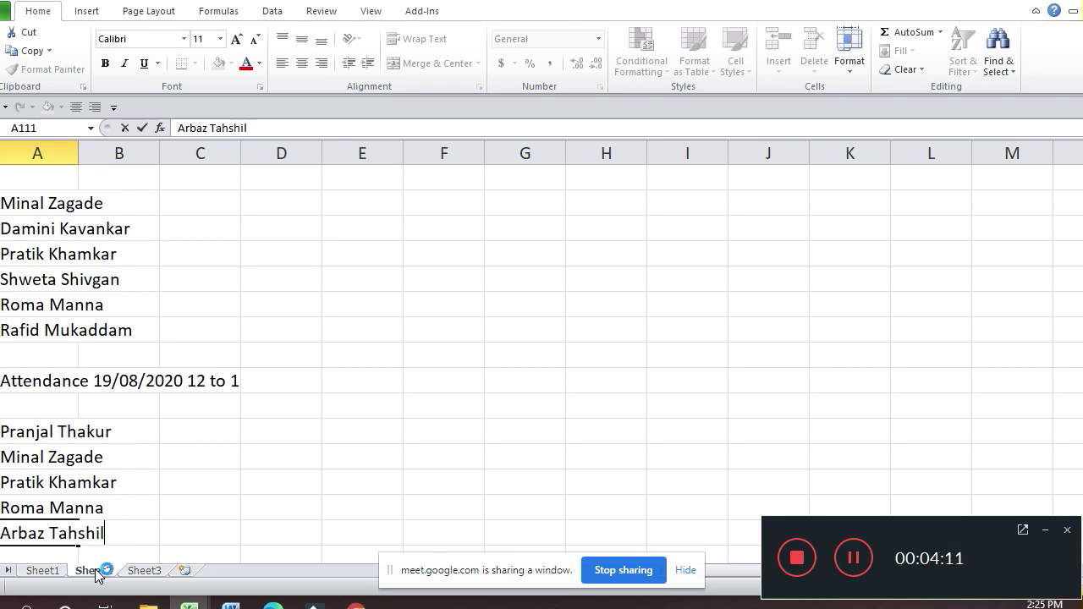
key("Return")
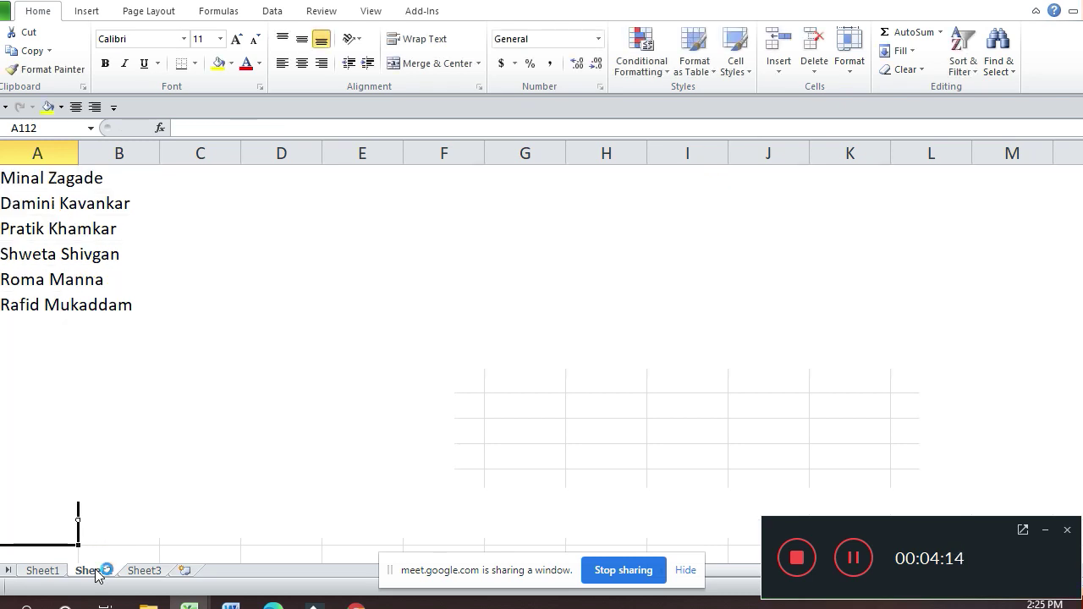
Step: Admit the next joiner in Google Meet and come back to the attendance sheet
key("alt+Tab")
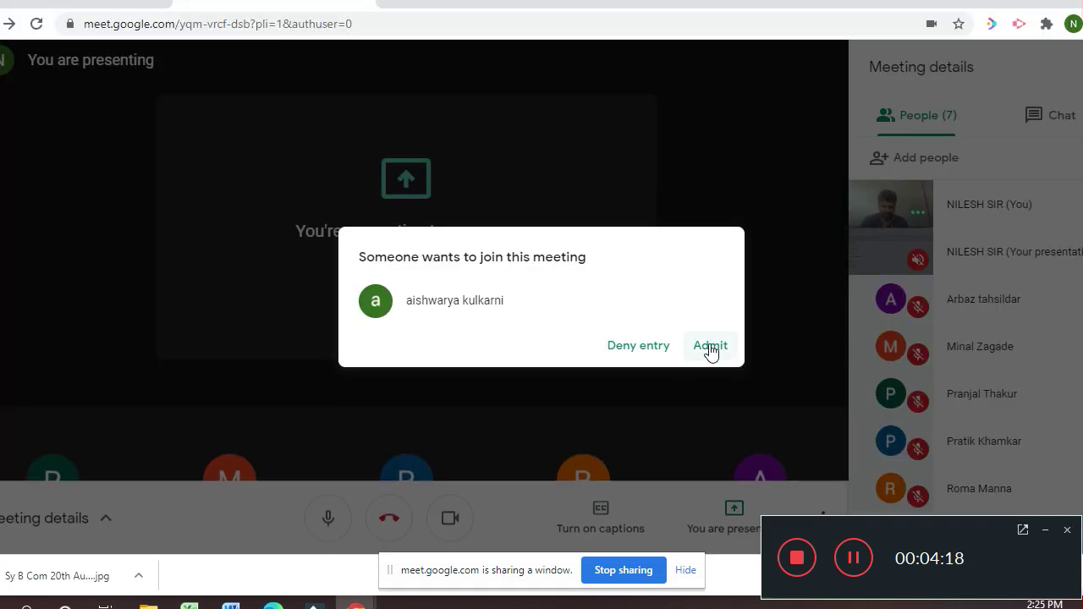
left_click(709, 347)
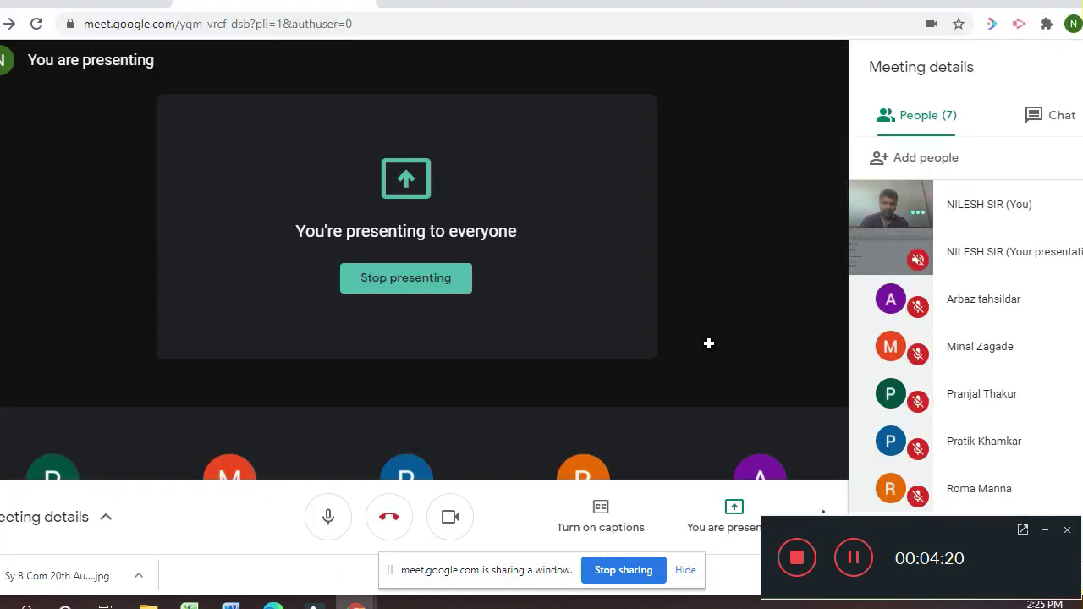
key("alt+Tab")
key("Up")
key("Up")
key("Up")
key("Up")
key("Up")
key("Up")
key("Up")
key("Up")
key("Up")
key("Up")
key("Up")
key("Up")
key("Up")
key("Up")
key("Up")
key("Up")
key("Up")
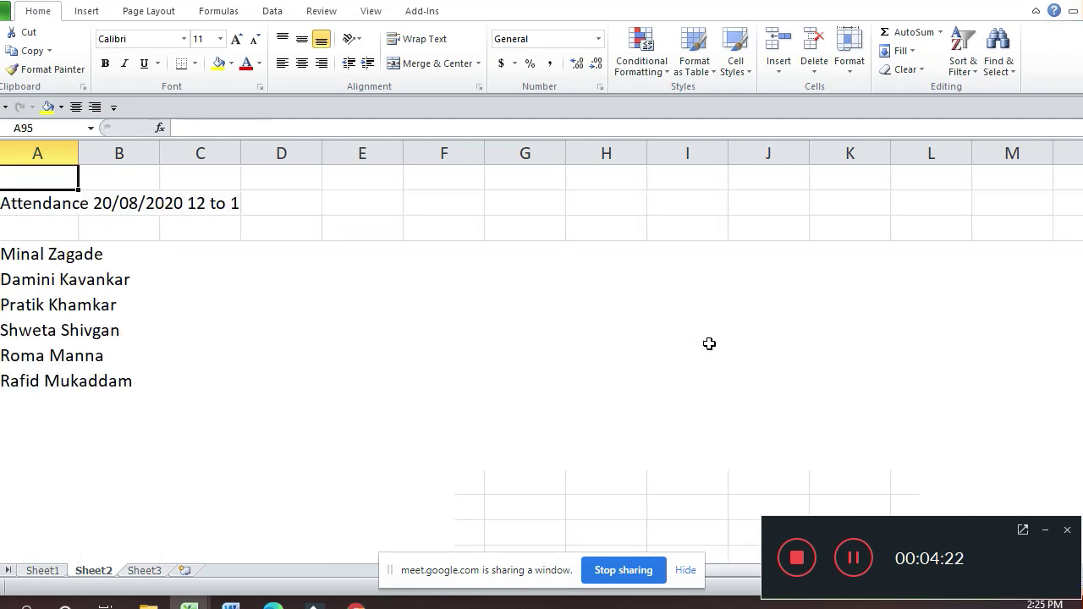
Step: Copy the joiner's name from an earlier list to the end of this list, then return to Sheet1
key("Up")
key("Up")
key("Up")
key("Up")
key("Up")
key("Up")
key("Up")
key("Down")
key("Down")
key("Down")
key("Down")
key("Down")
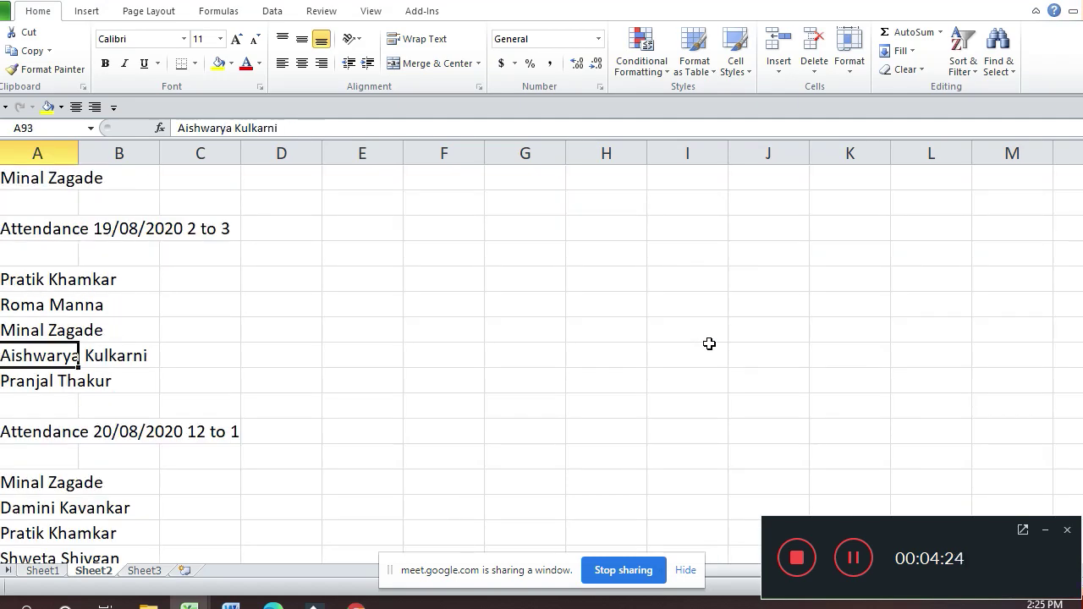
key("ctrl+c")
key("Down")
key("Down")
key("Down")
key("Down")
key("Down")
key("Down")
key("Down")
key("Down")
key("Down")
key("Down")
key("Down")
key("Down")
key("Down")
key("Down")
key("Down")
key("Down")
key("Down")
key("Down")
key("Down")
key("Down")
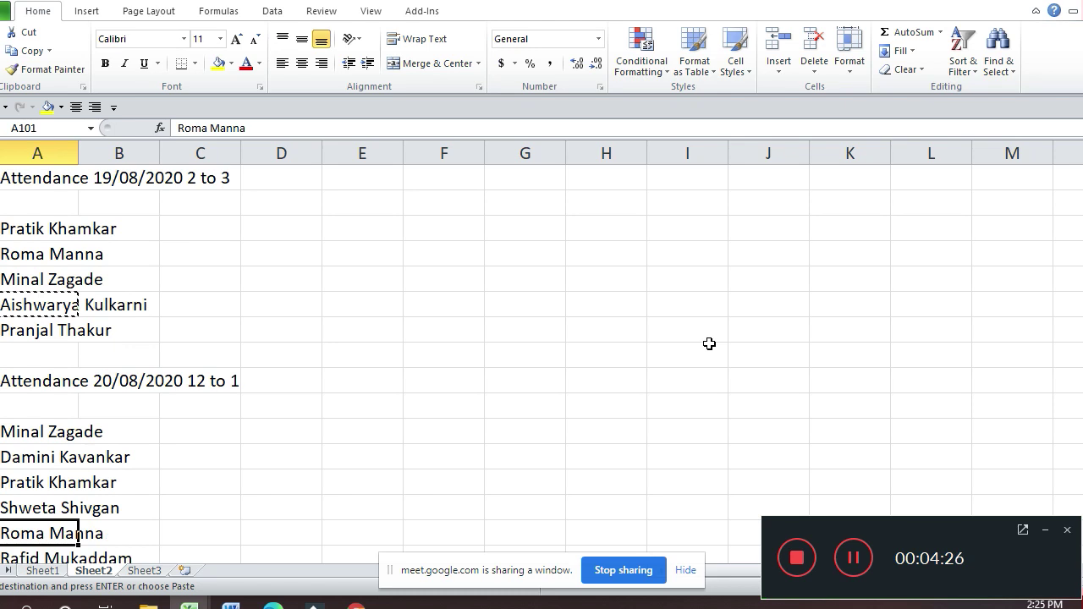
key("Up")
key("ctrl+v")
key("Escape")
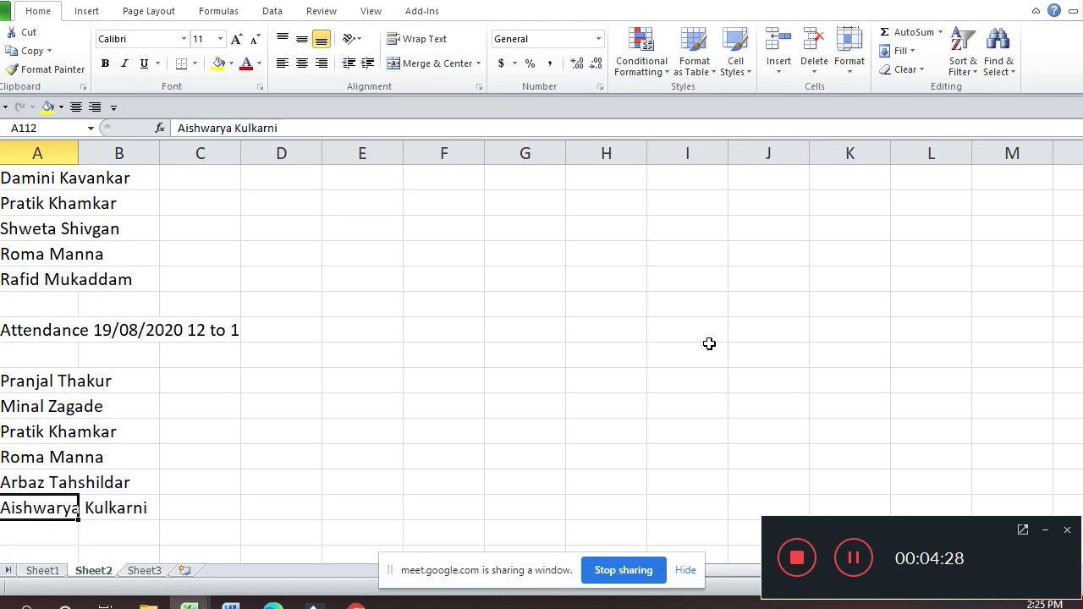
left_click(56, 571)
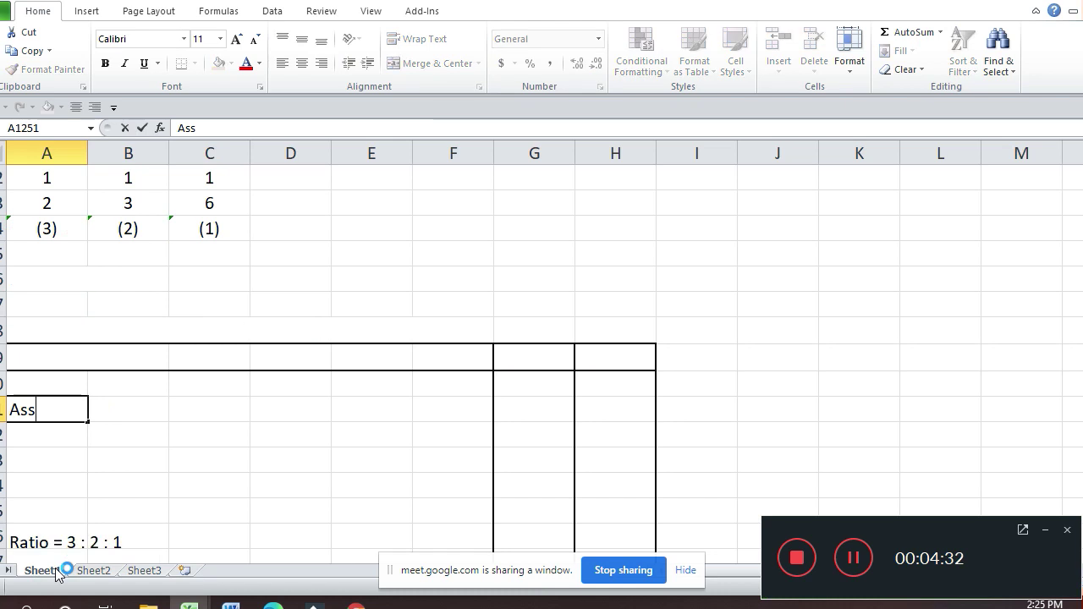
Step: Finish the 'Assets taken Over' heading, correcting the mistyped letters
key("F2")
type("ets")
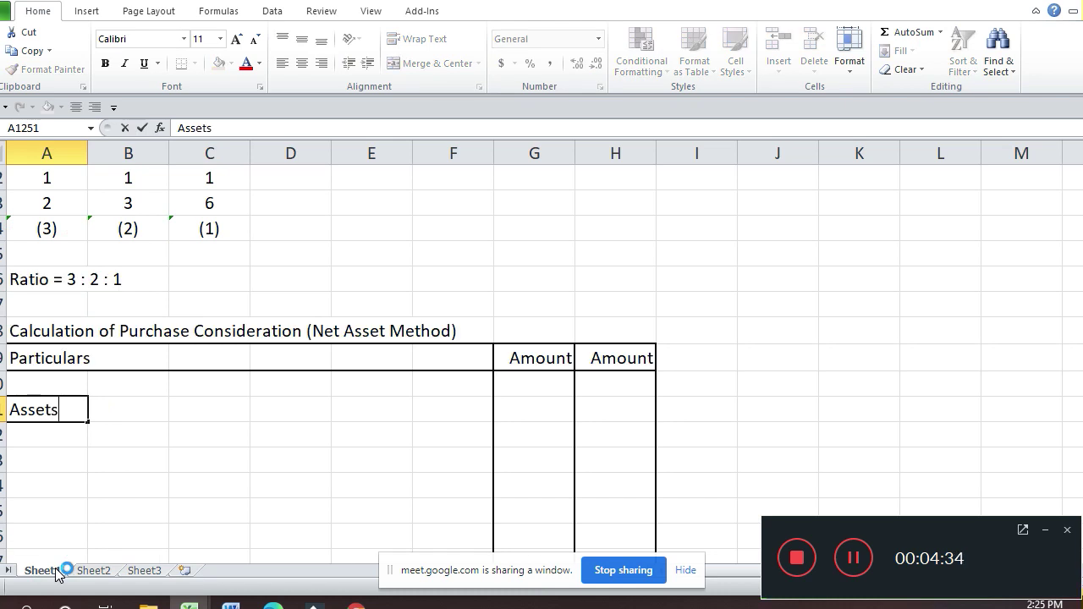
type(" takwn")
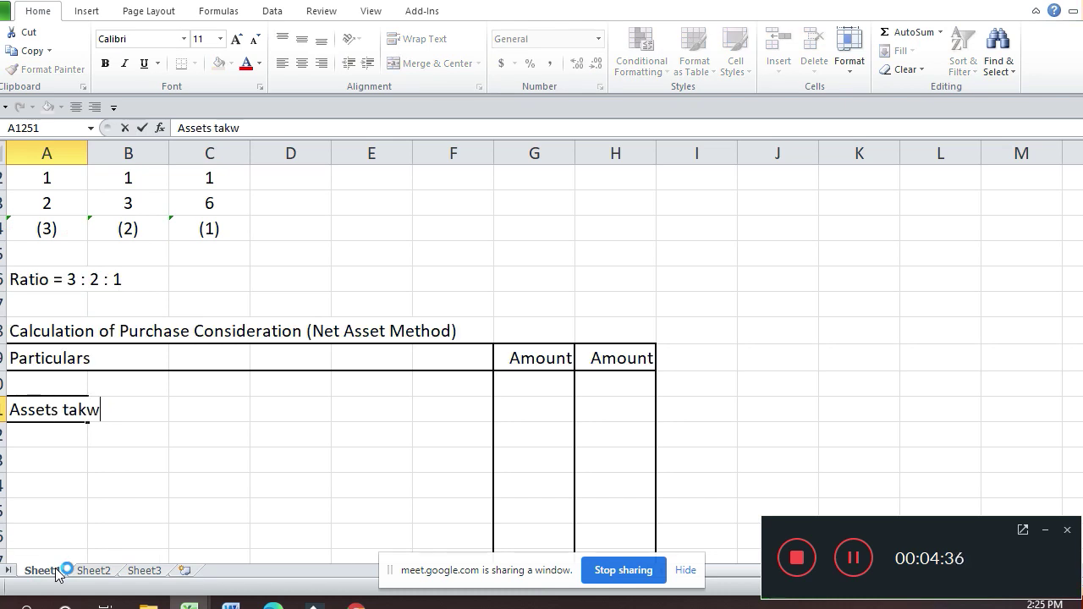
key("BackSpace")
key("BackSpace")
type("en Over")
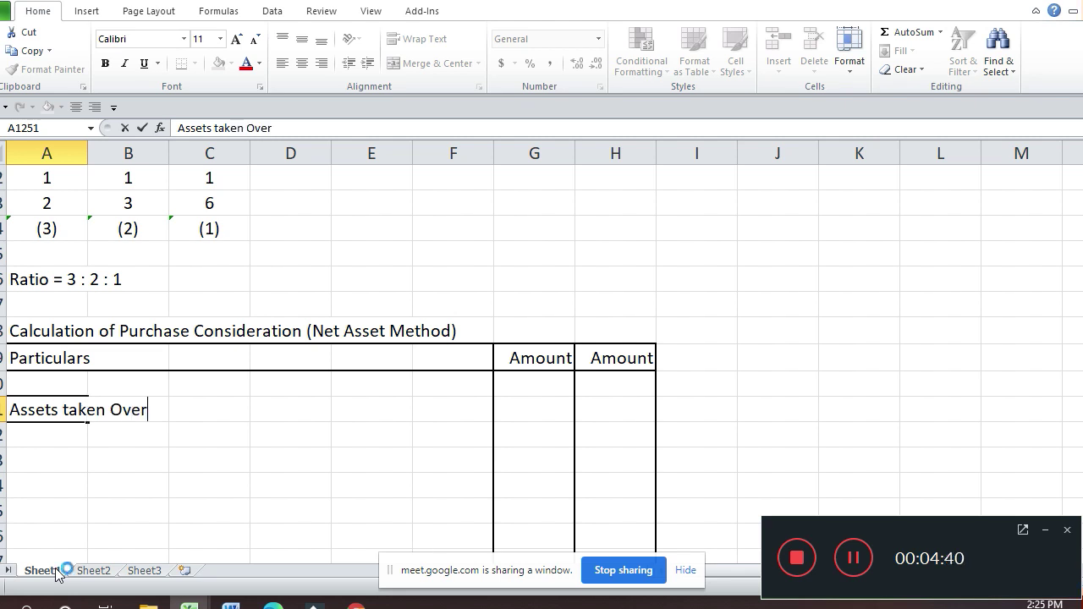
key("Return")
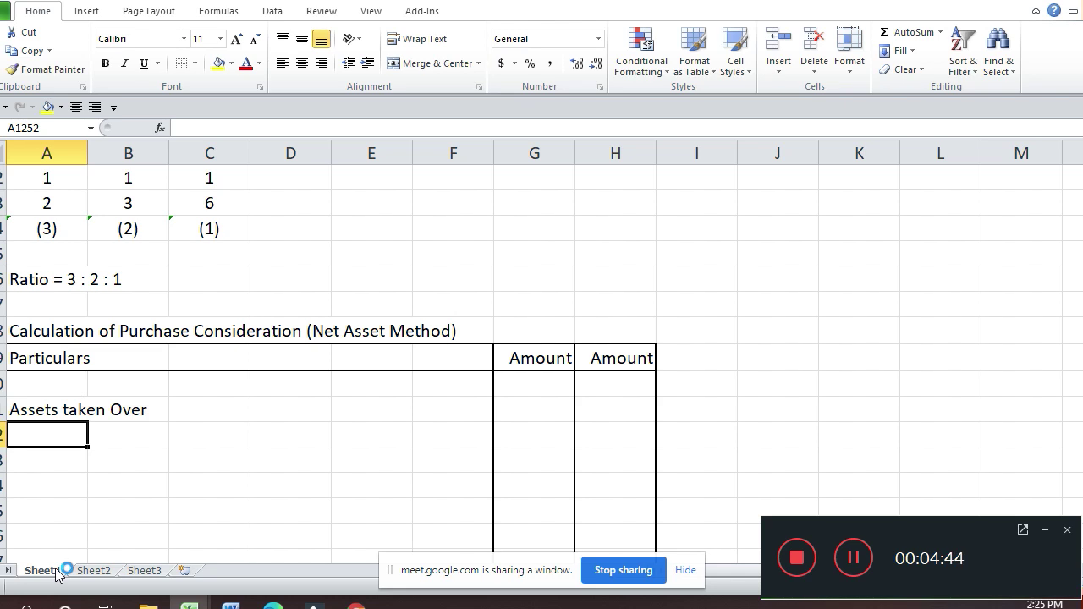
Step: Add Property with an amount of 22000
type("Pr")
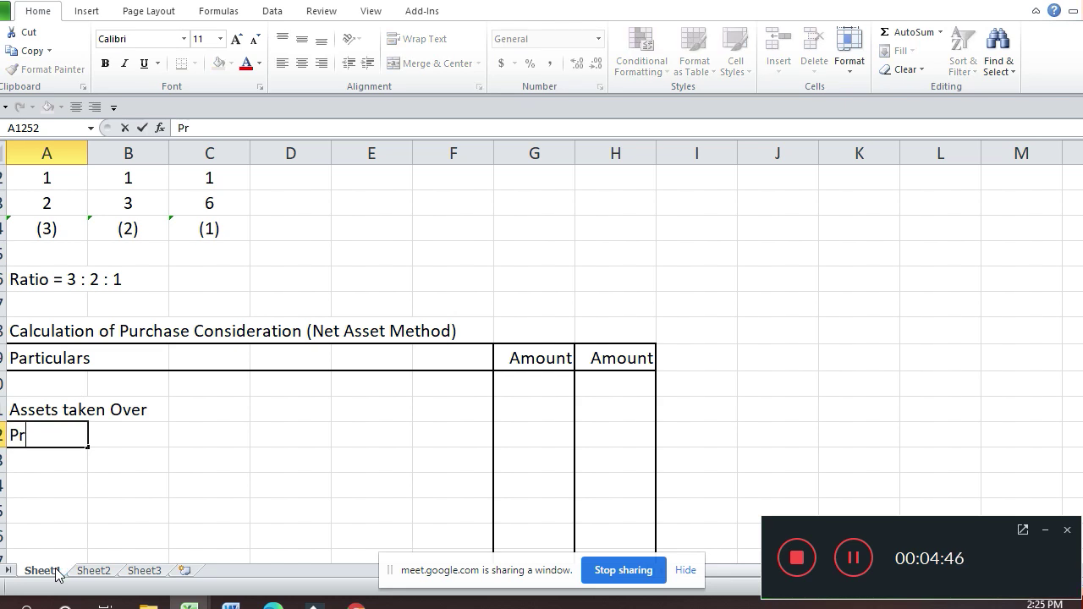
type("operty")
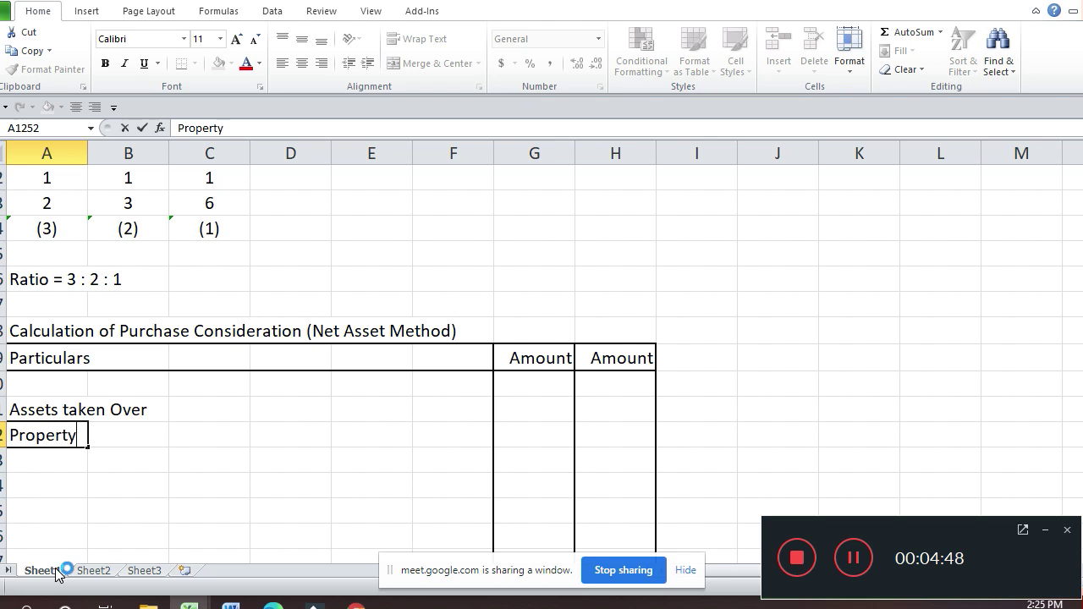
key("Return")
key("Up")
key("Right")
key("Right")
key("Right")
key("Right")
key("Right")
key("Right")
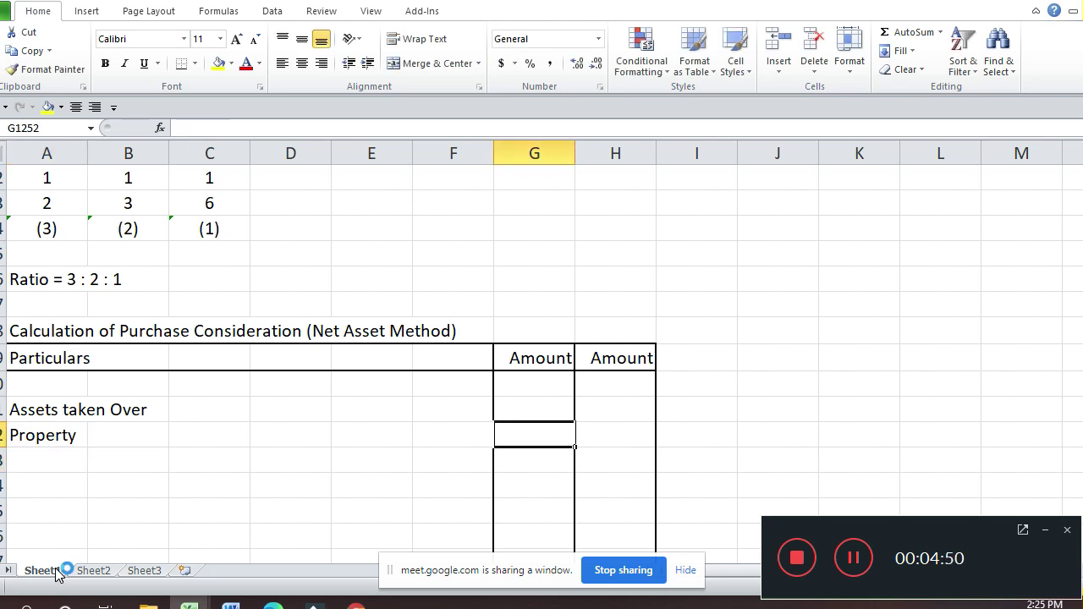
type("22000")
key("Return")
key("Left")
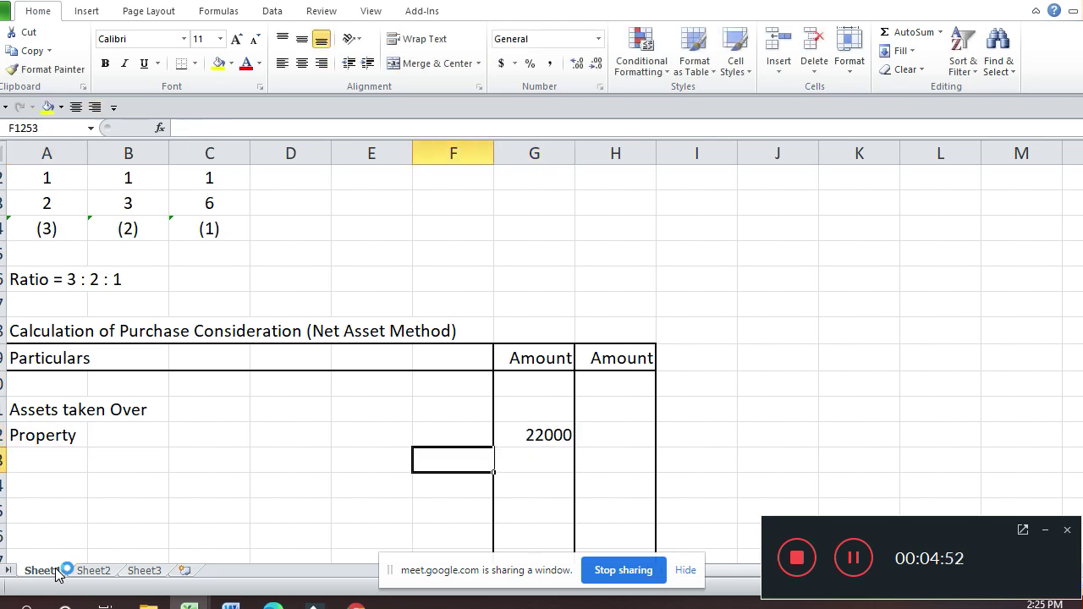
key("Home")
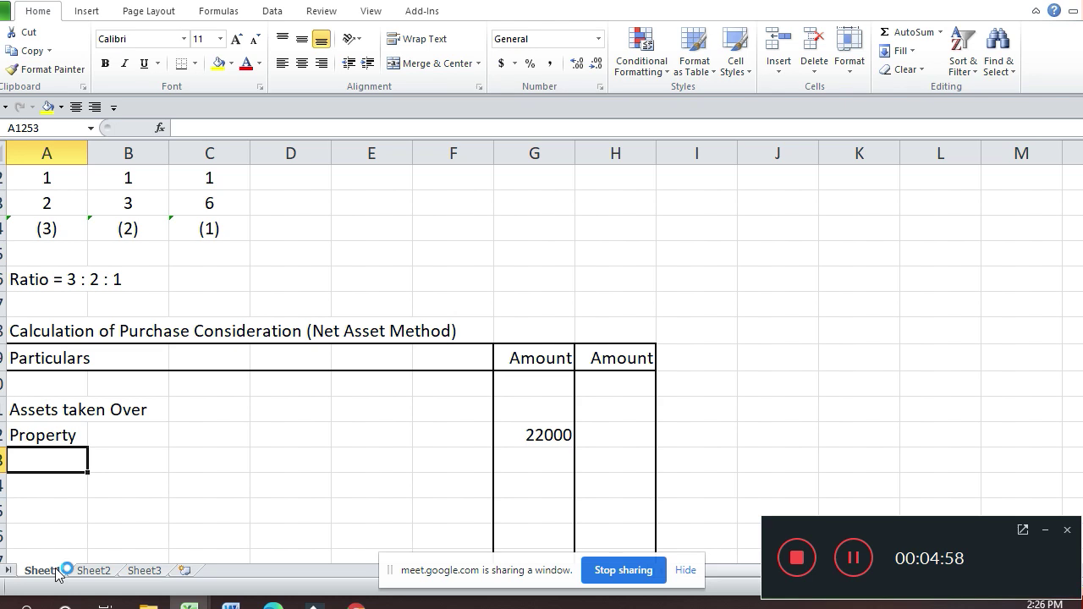
Step: Add Machinery with an amount of 11000
type("Ma")
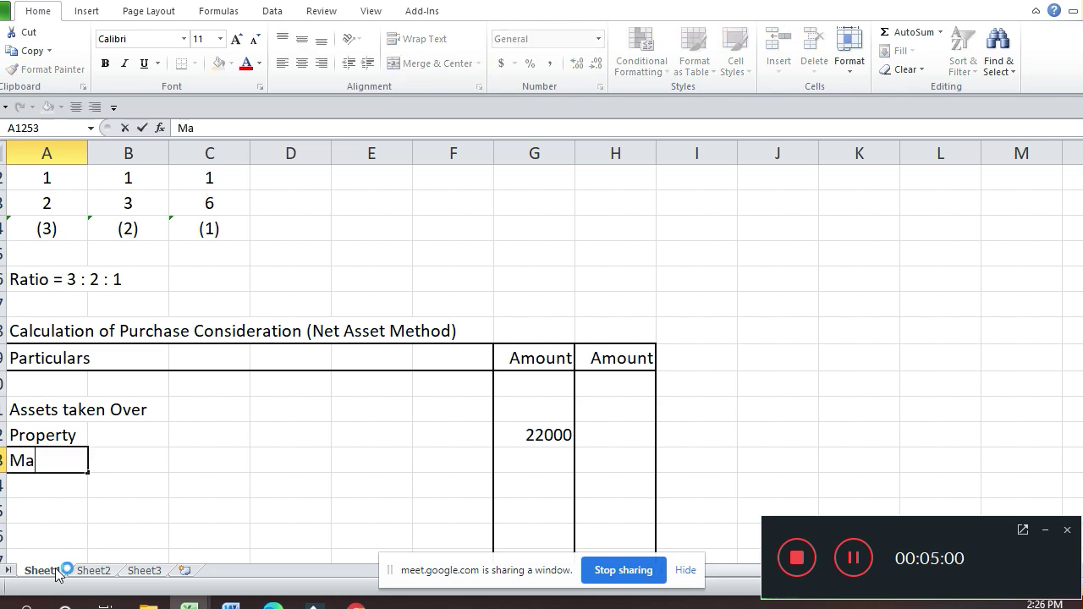
type("chinwr")
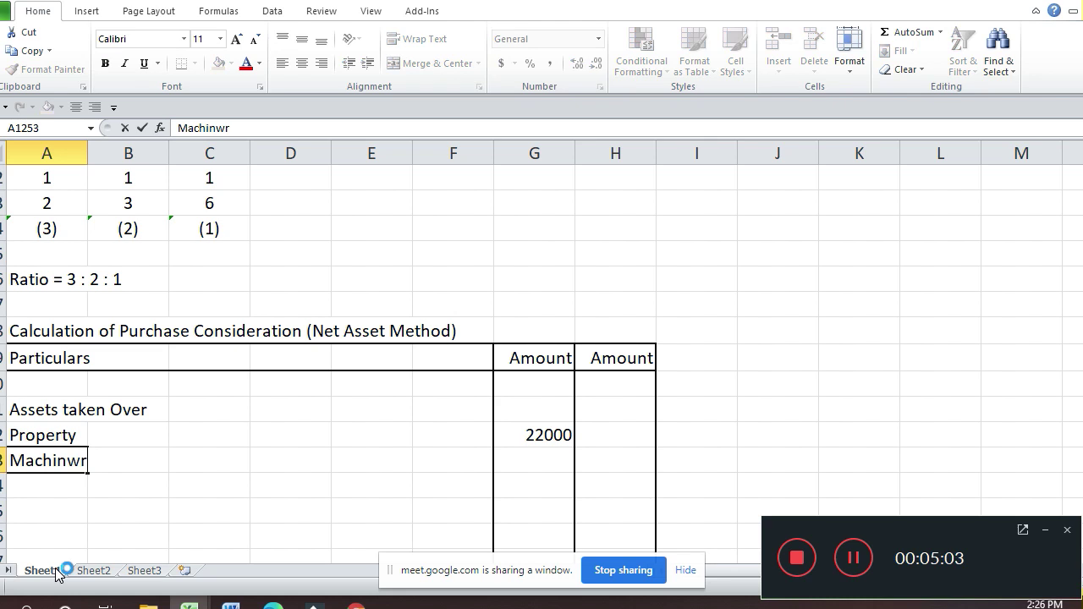
key("BackSpace")
key("BackSpace")
key("BackSpace")
type("nery")
key("Return")
key("Up")
key("Right")
key("Right")
key("Right")
key("Right")
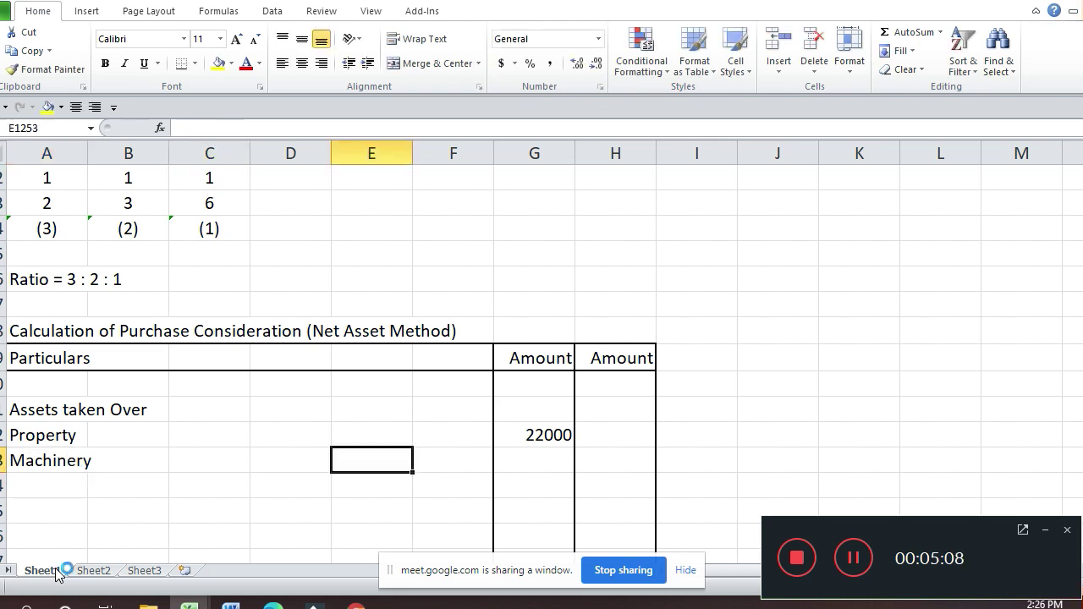
key("Right")
key("Right")
type("11")
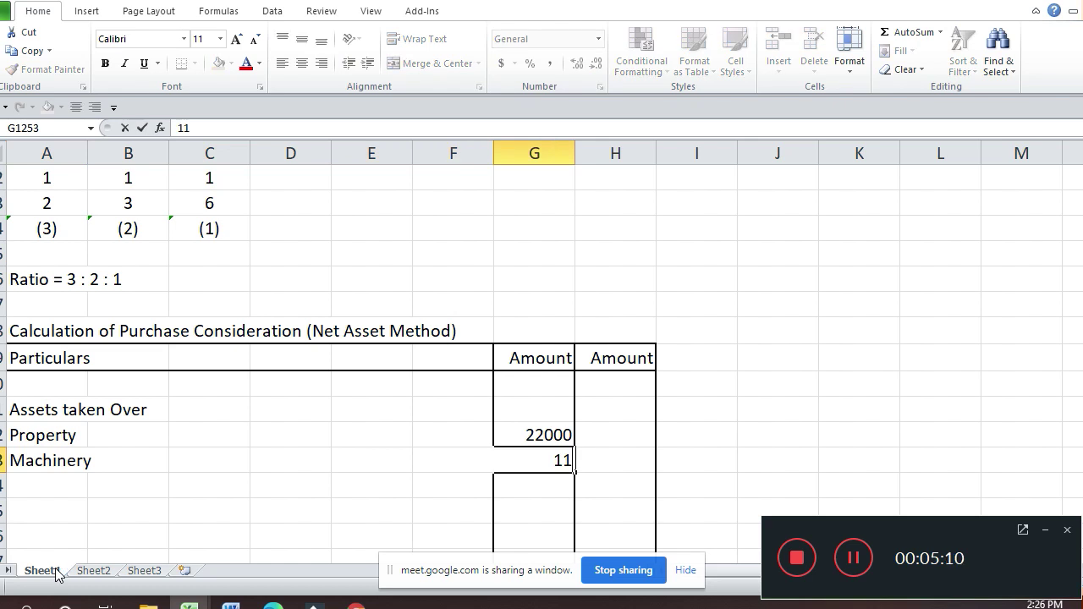
type("000")
key("Return")
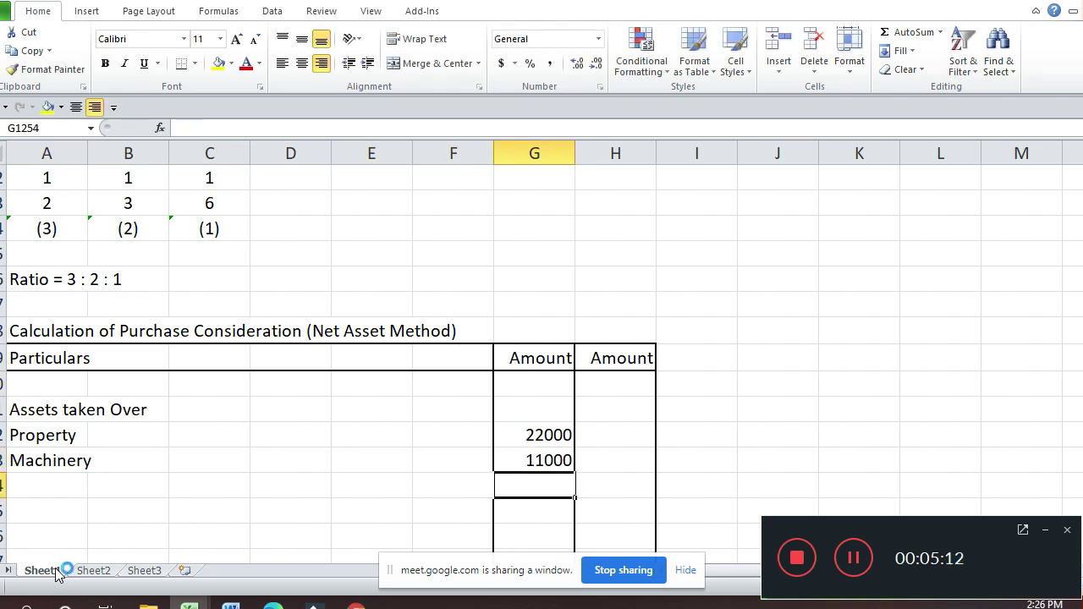
key("Home")
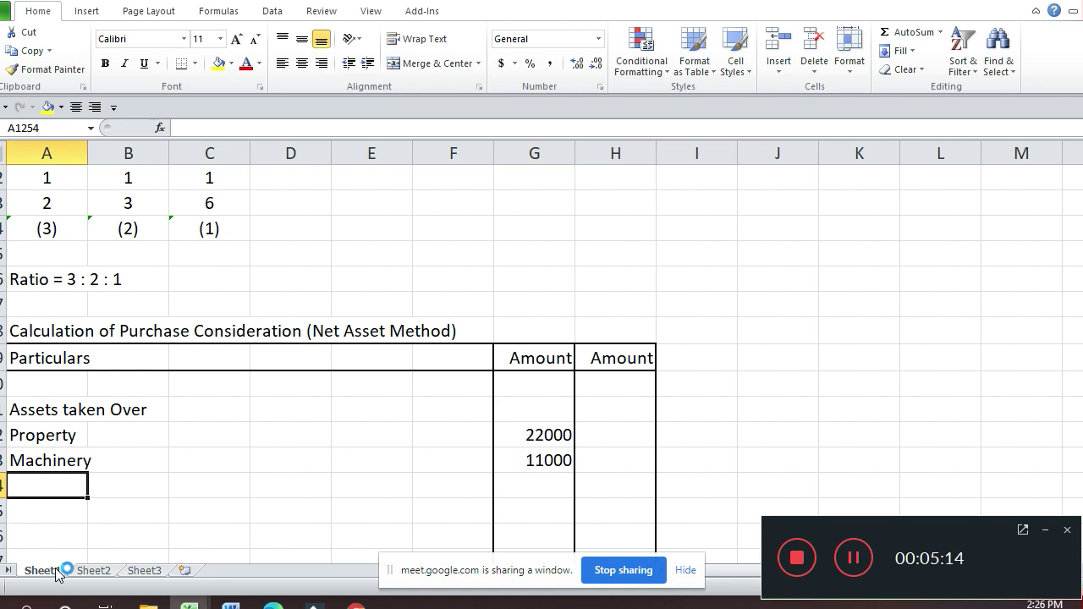
Step: Enter the Book Debts label, fixing the 'Bebts' typo
key("F2")
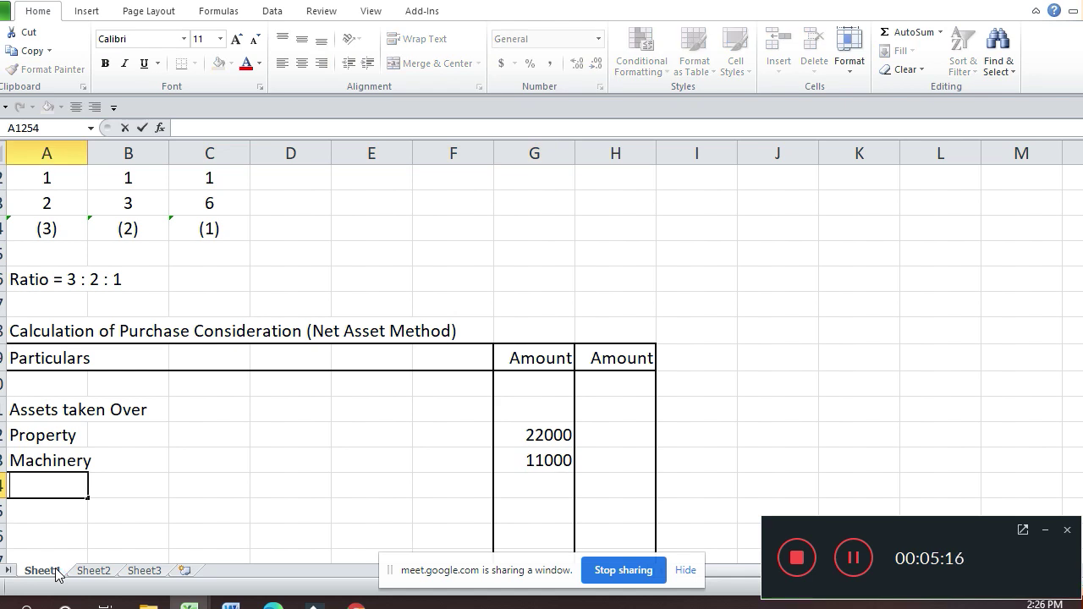
type("Boo")
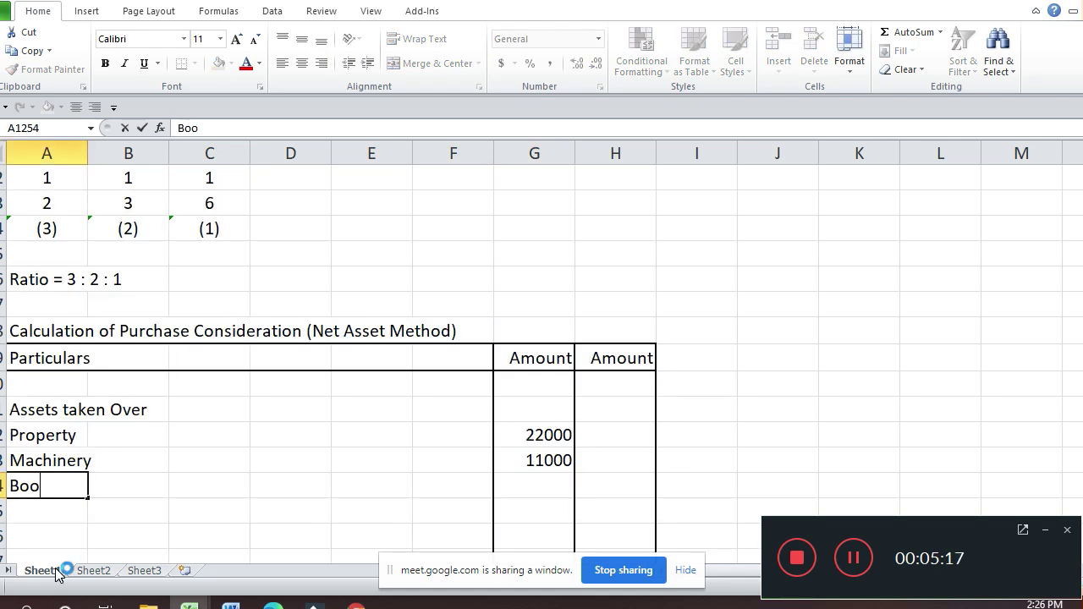
type("k Ben")
key("BackSpace")
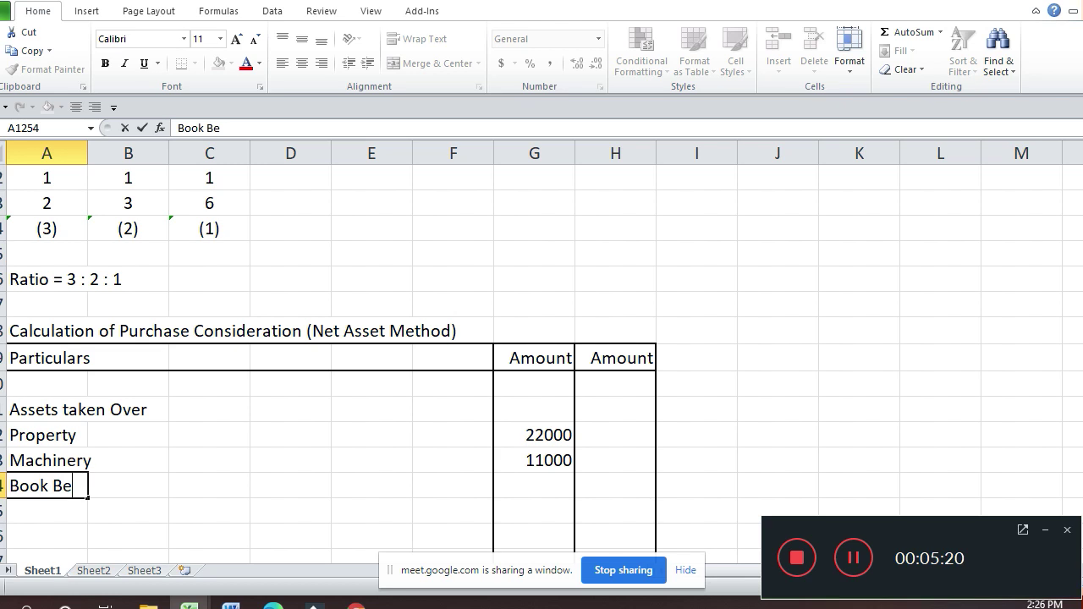
type("bts")
key("Return")
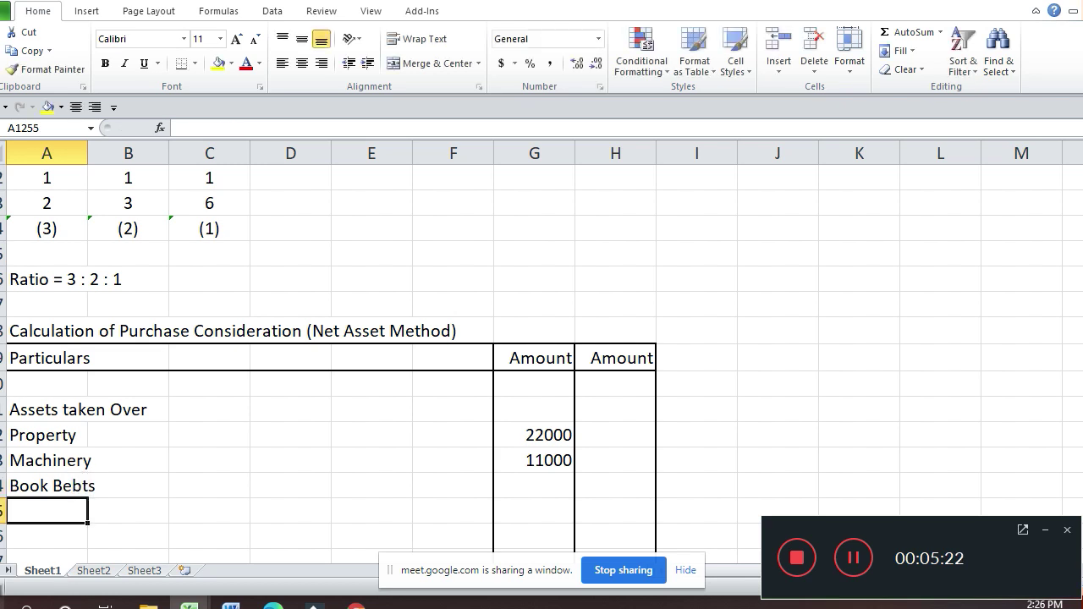
left_click(127, 486)
left_click(46, 486)
double_click(61, 486)
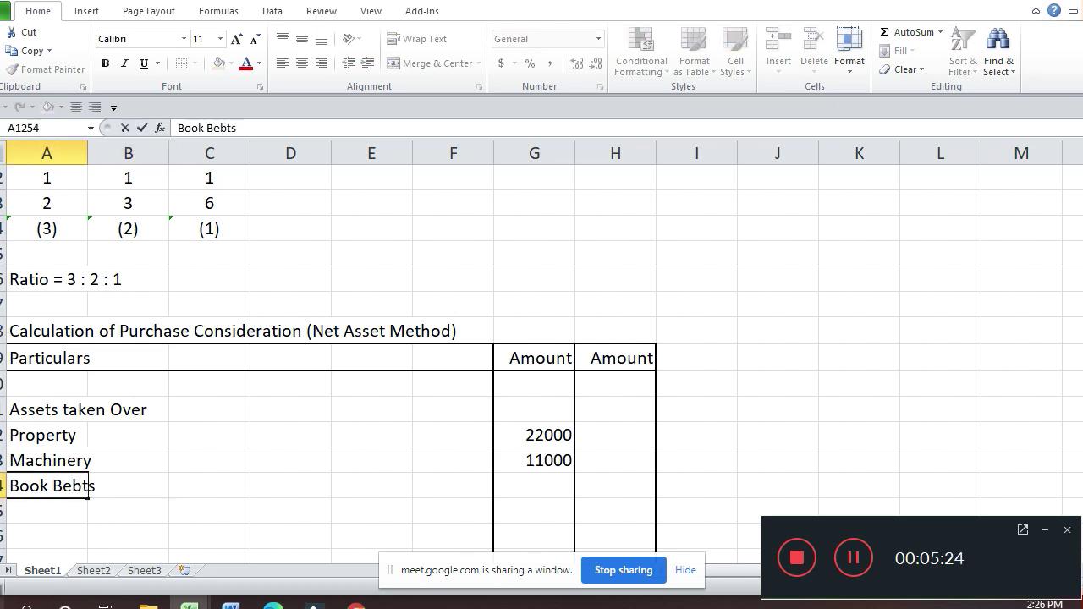
key("BackSpace")
type("D")
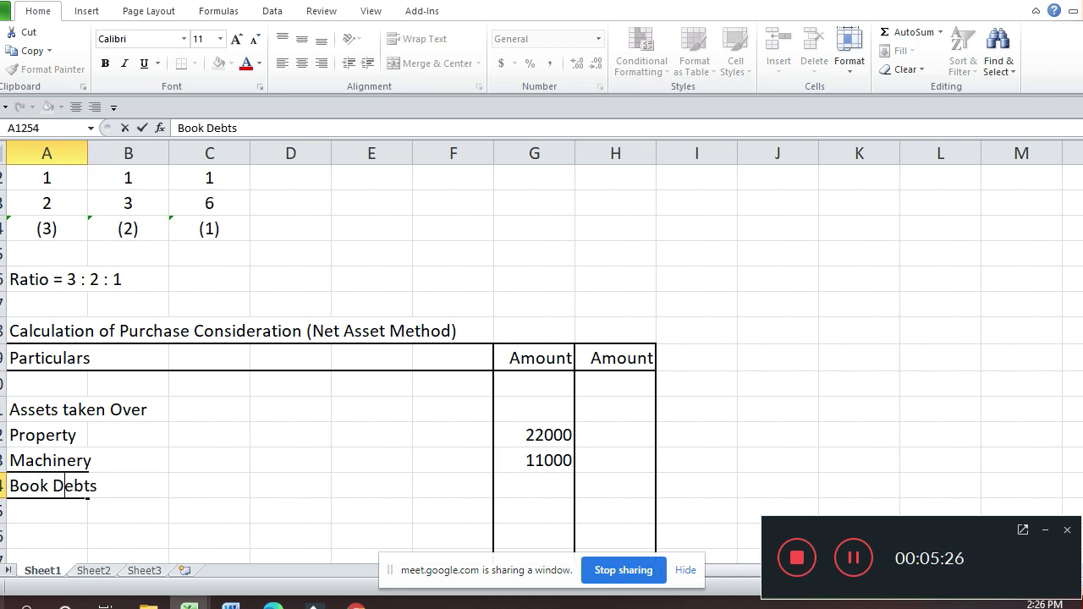
key("Return")
Step: Enter 14000 as the Book Debts amount
key("Up")
key("Right")
key("Right")
key("Right")
key("Right")
key("Right")
key("Right")
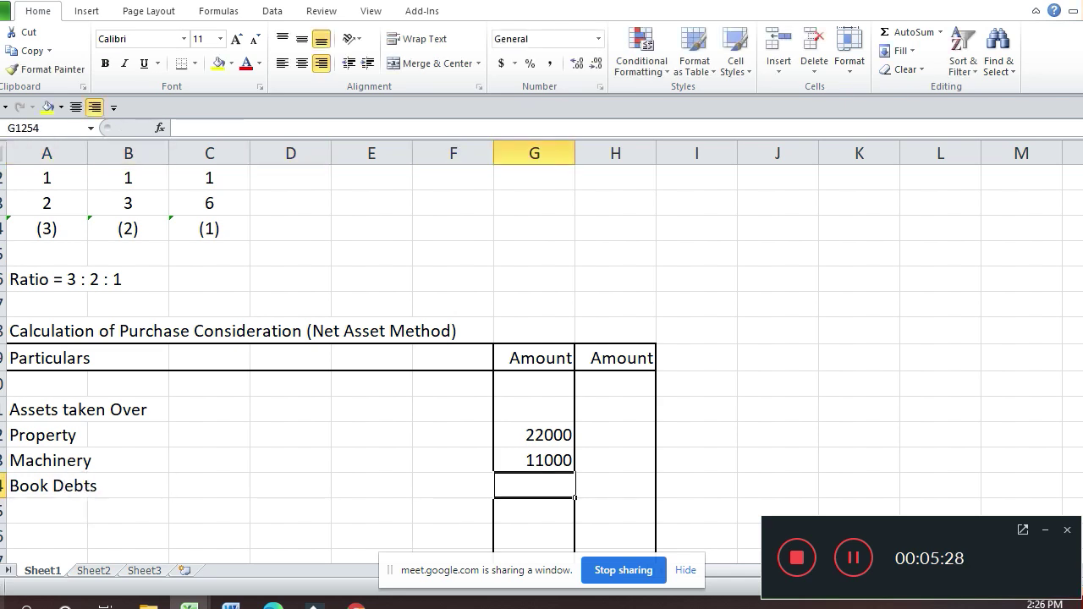
type("14000")
key("Return")
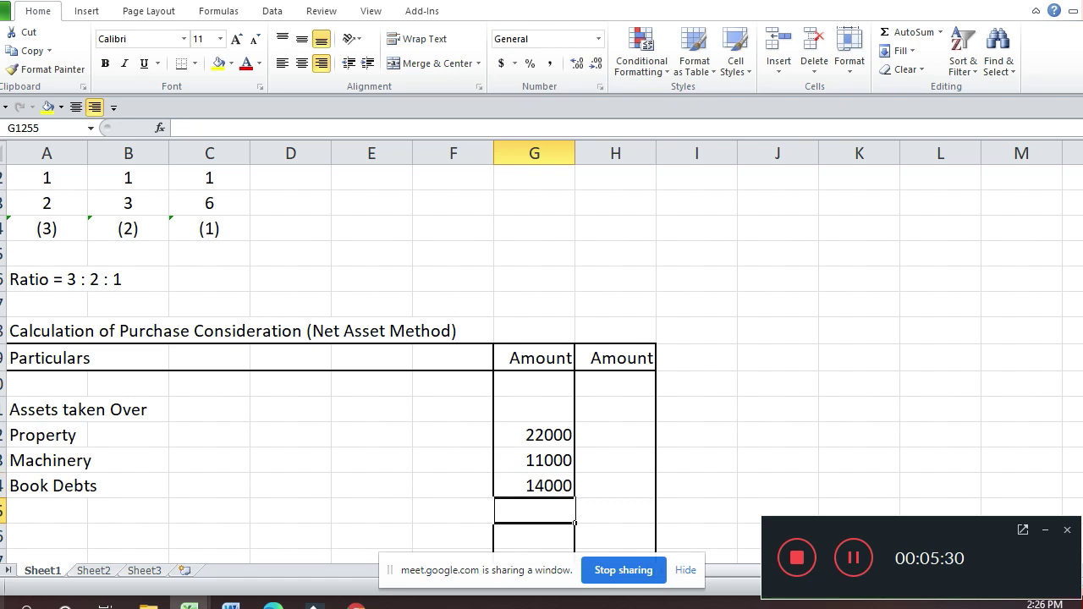
key("Left")
key("Left")
key("Home")
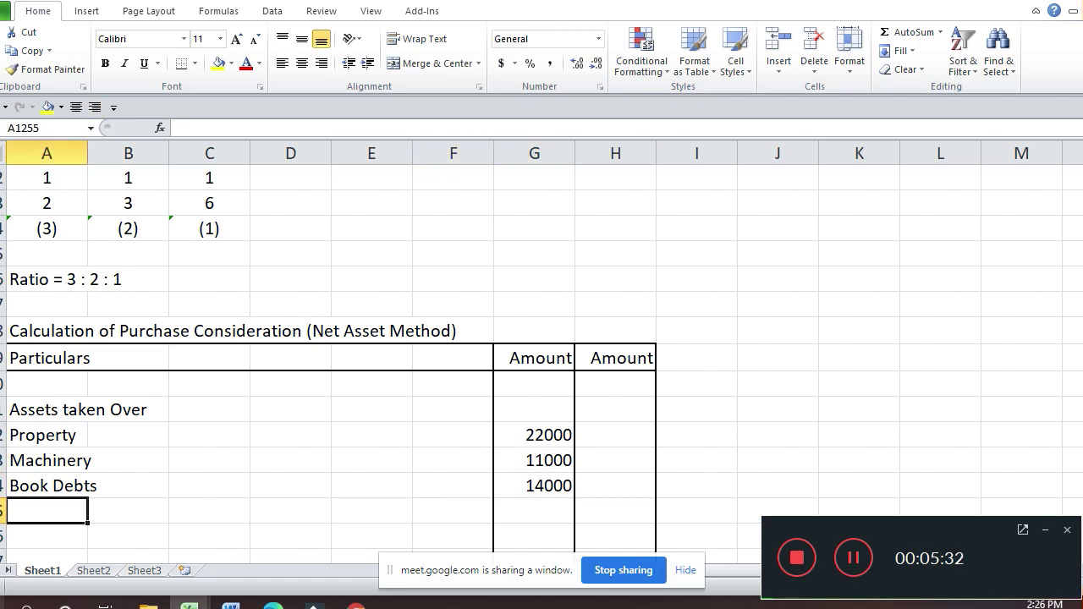
Step: Add Stock with an amount of 12000
type("Stoxk")
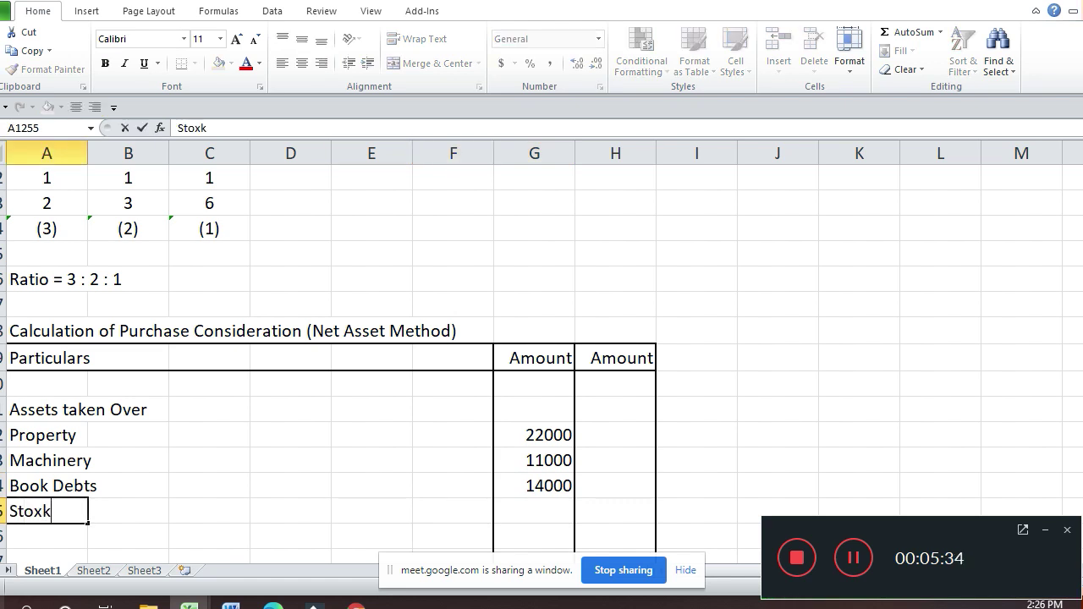
key("BackSpace")
key("BackSpace")
type("ck")
key("Return")
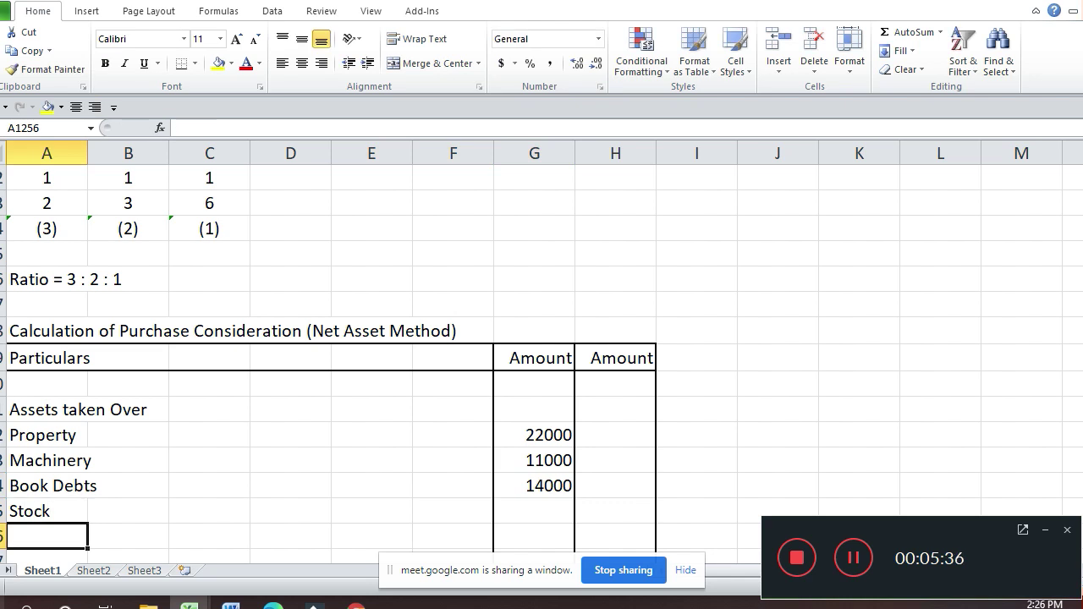
key("Up")
key("Right")
key("Right")
key("Right")
key("Right")
key("Right")
key("Right")
type("12000")
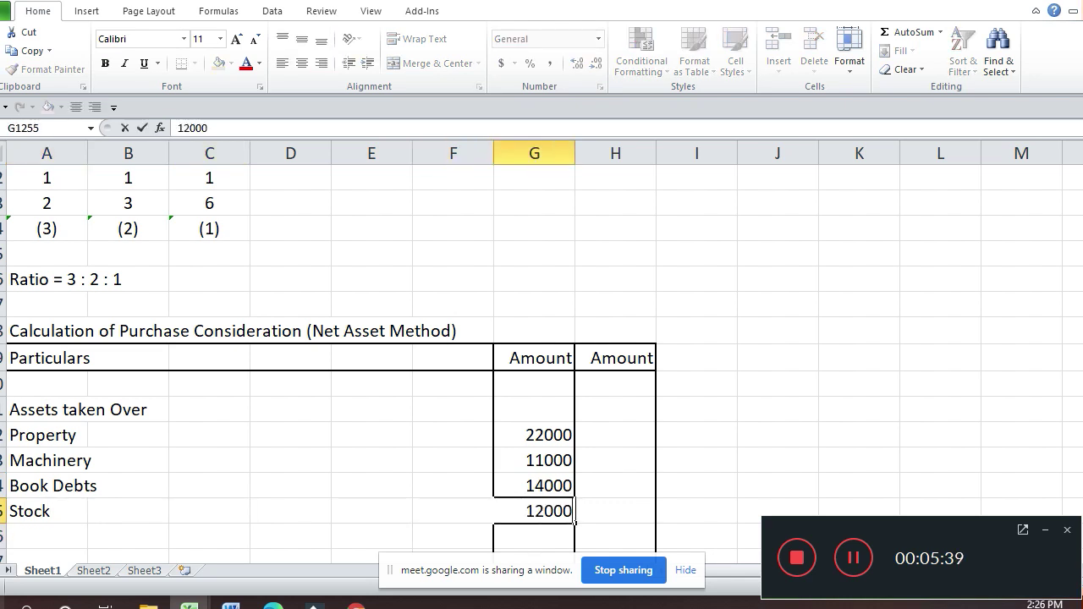
key("Return")
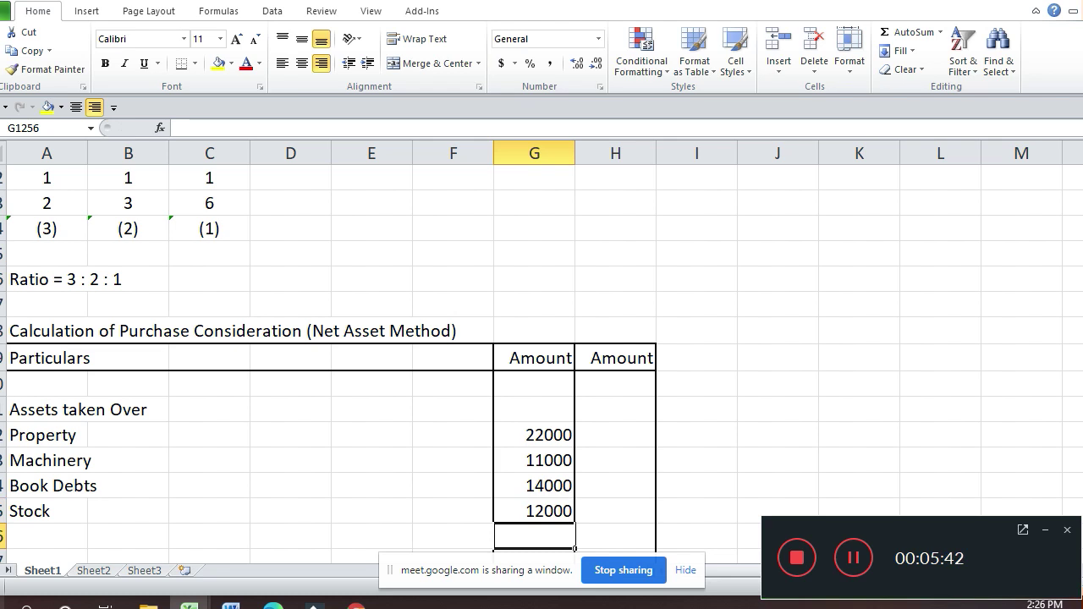
key("Home")
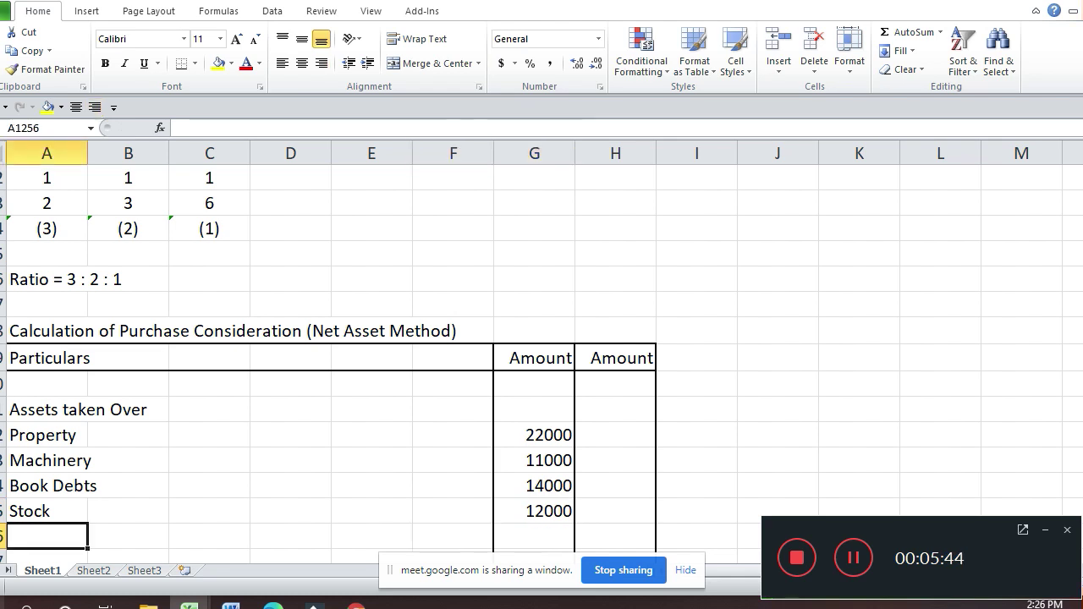
Step: Add Goodwill with 4000 in G1256
type("Goode")
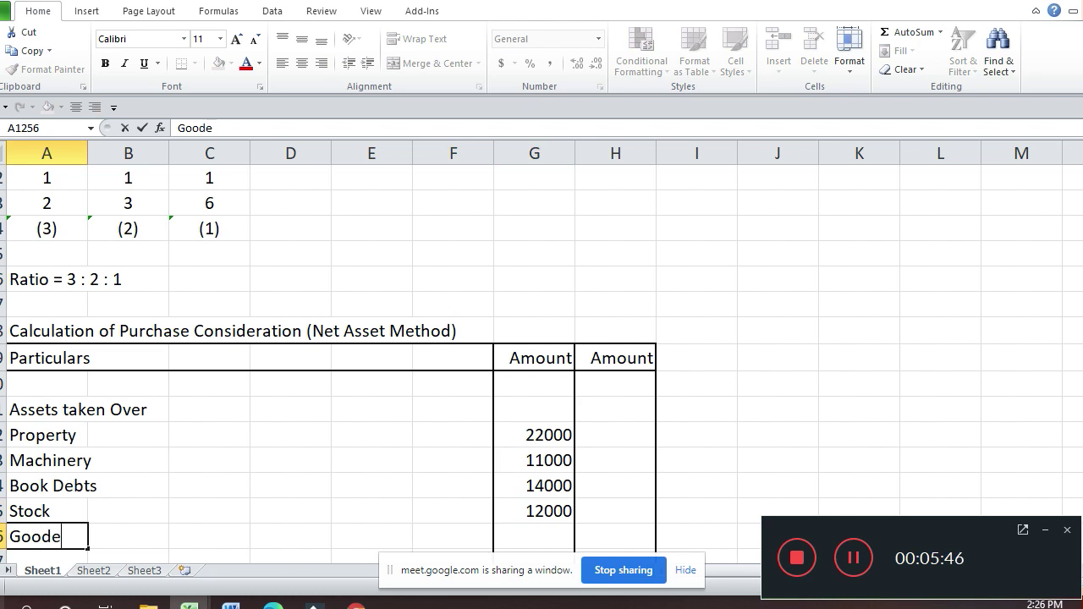
key("BackSpace")
key("BackSpace")
type("w")
key("BackSpace")
type("dwill")
key("Return")
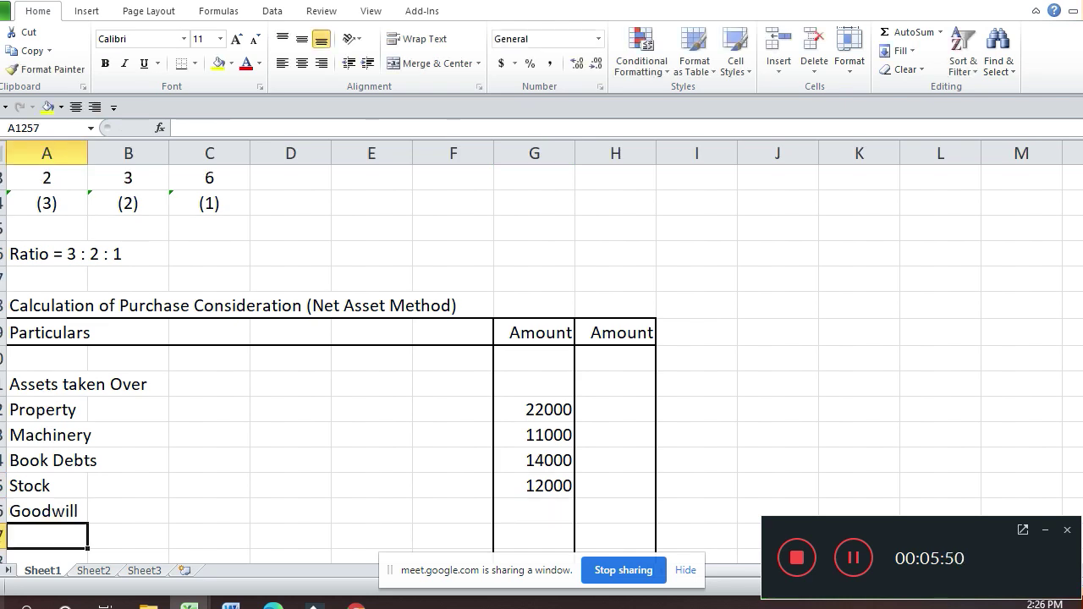
key("Up")
key("Right")
key("Right")
key("Right")
left_click(534, 512)
type("4")
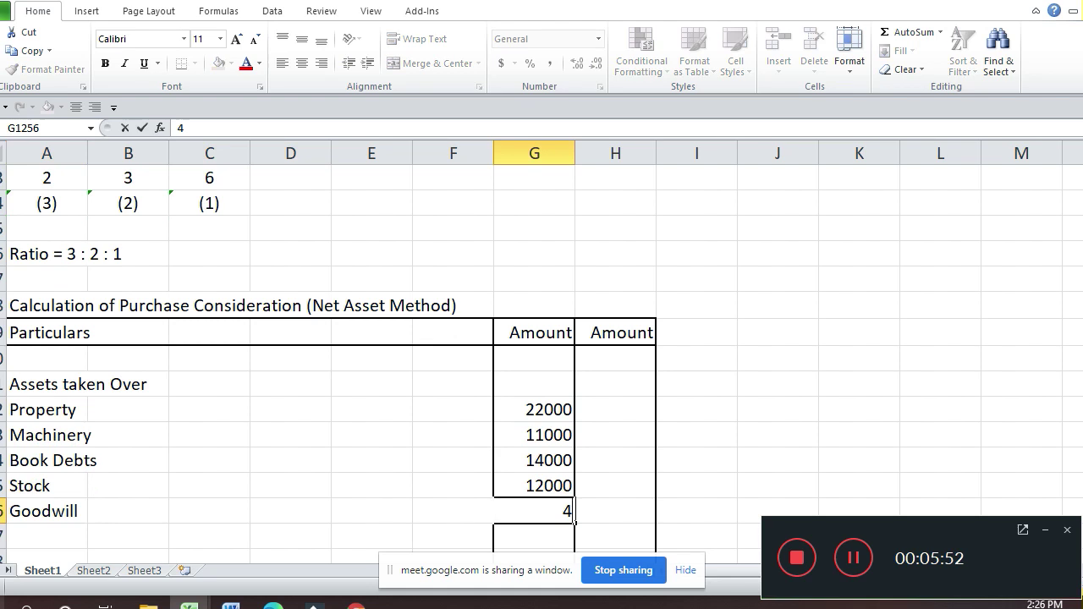
type("000")
key("Return")
Step: Total the asset amounts with =SUM(G1252:G1256) in H1256, giving 63000
key("Right")
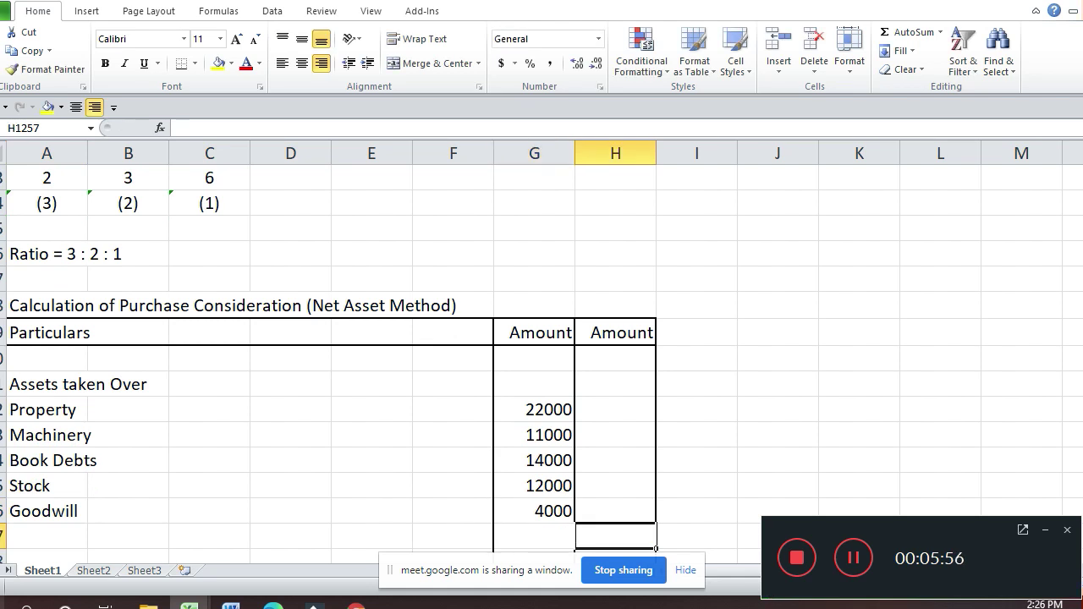
key("Up")
type("=sum(")
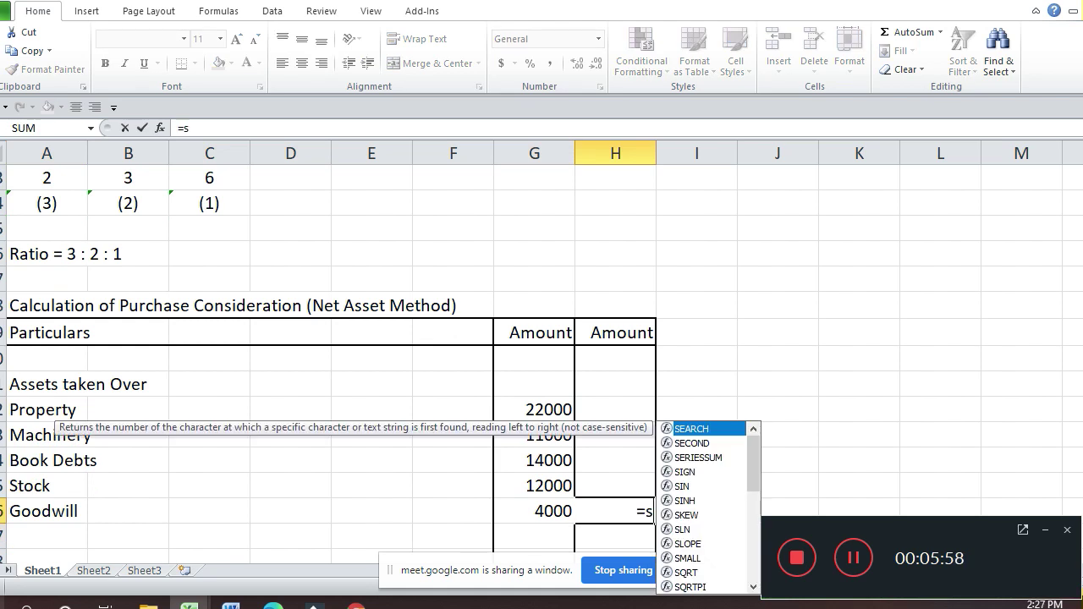
key("Left")
key("shift+Up")
key("shift+Up")
key("shift+Up")
key("shift+Up")
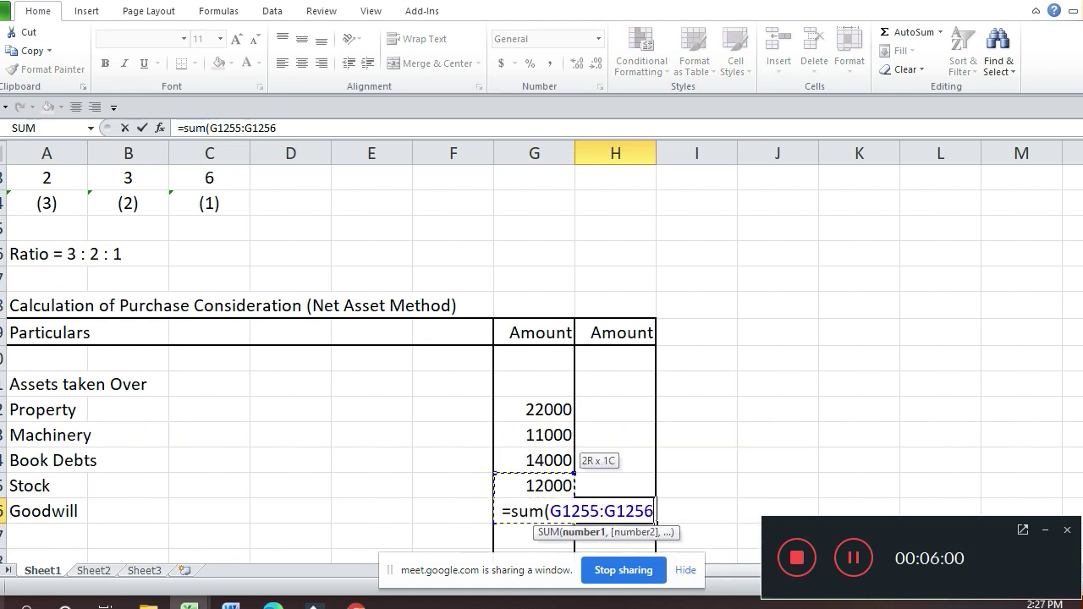
key("Return")
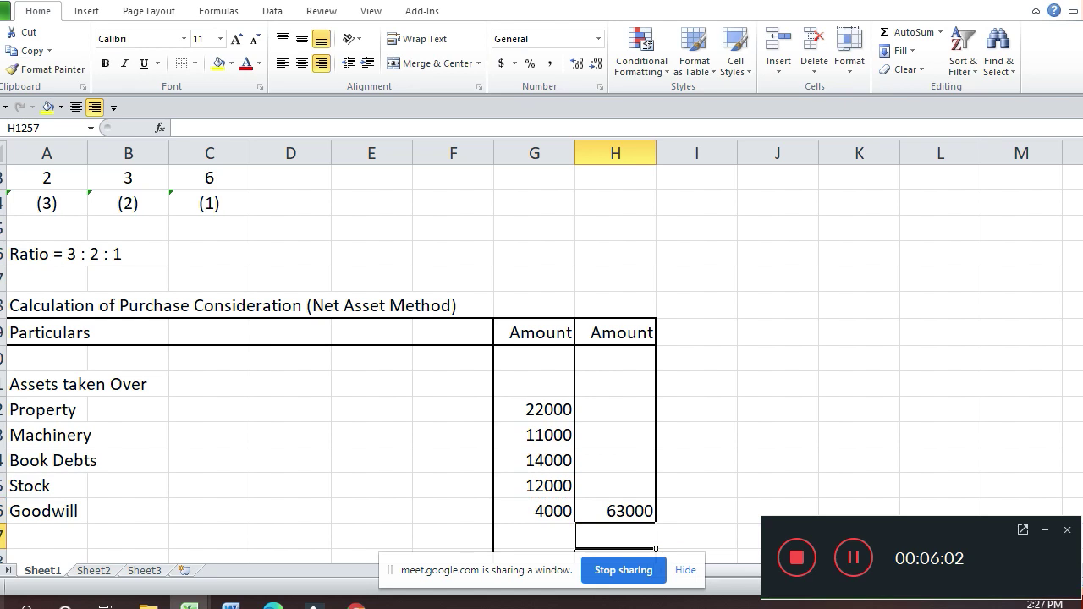
key("Down")
Step: Enter the 'Less Liabilities taken Over' heading in A1258
key("Left")
key("Left")
key("Left")
key("Left")
key("Left")
key("Left")
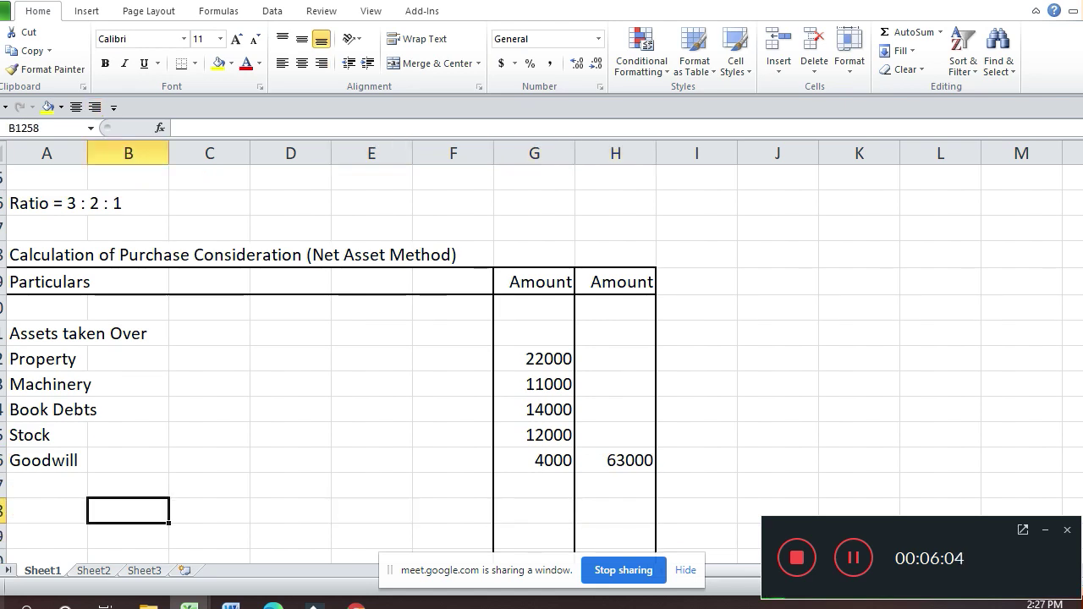
key("Left")
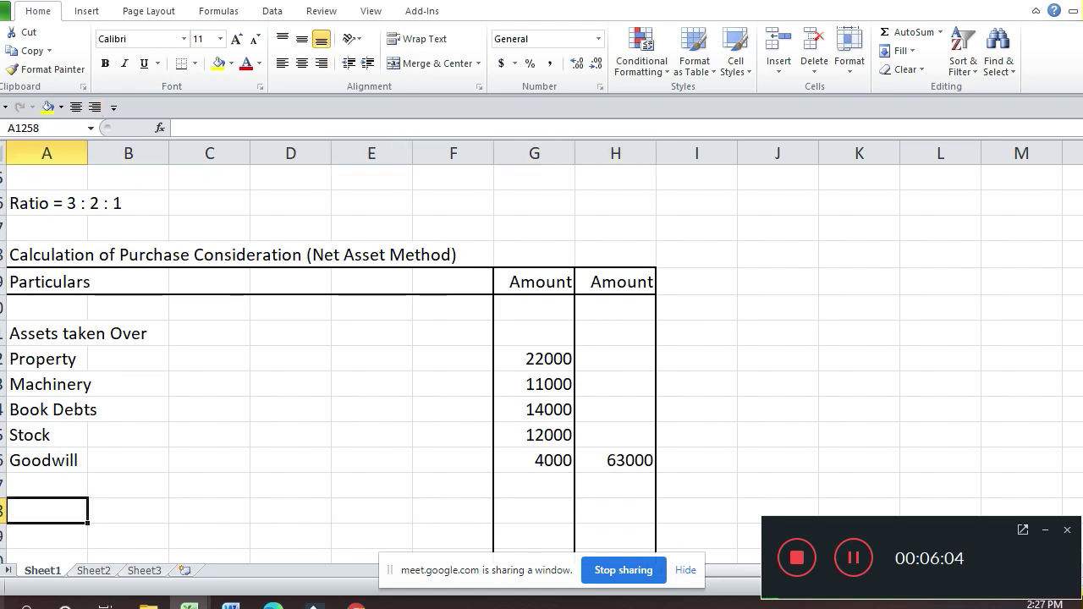
type("Less Liabi")
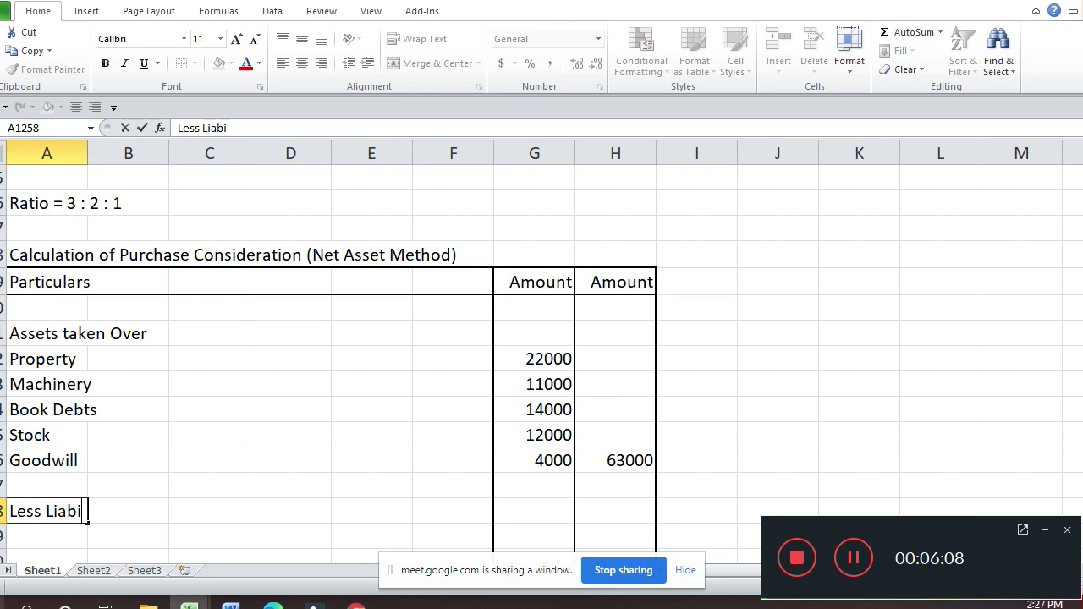
type("lities ")
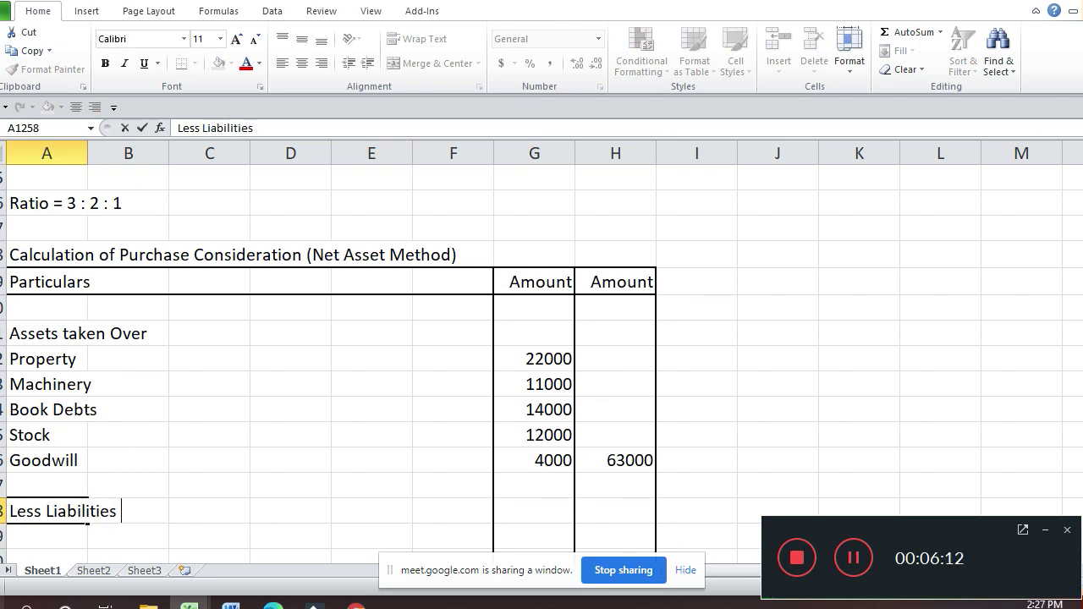
type("taken ")
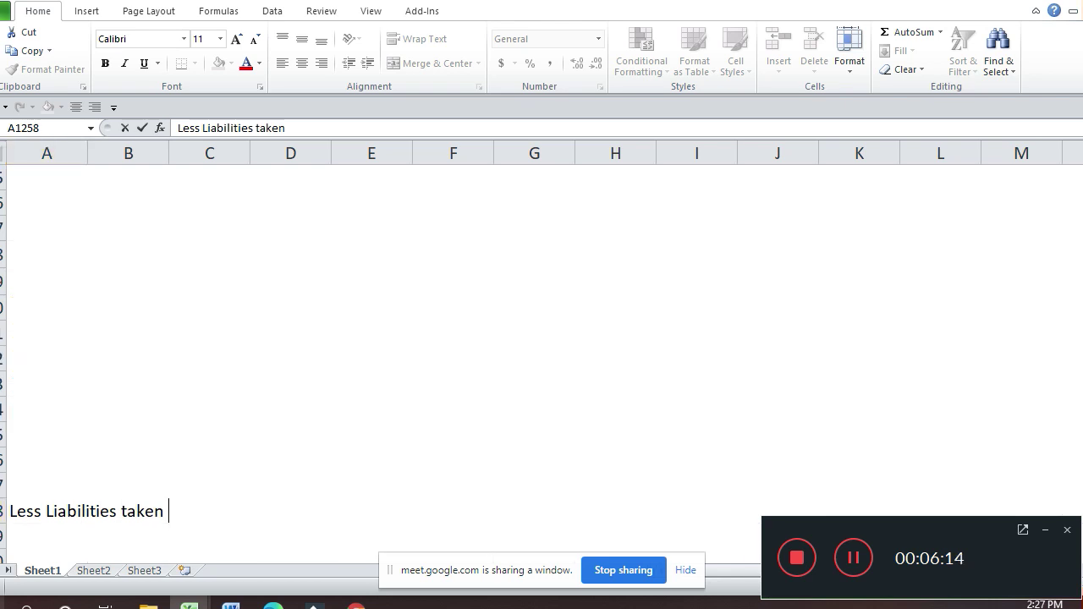
type("Over")
key("Return")
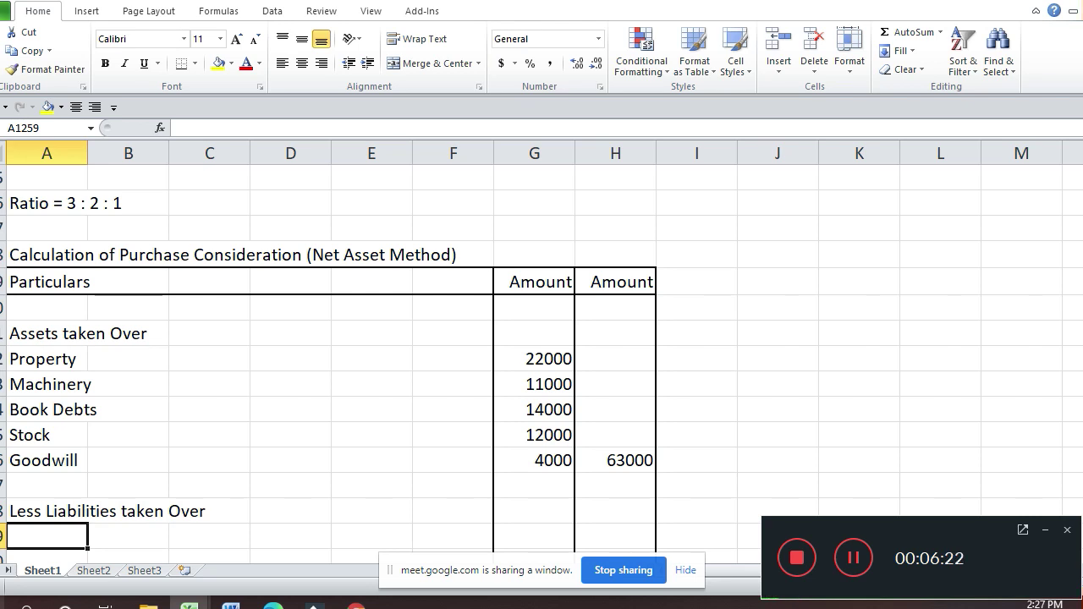
Step: Add Creditors with 7700 in H1259
type("C")
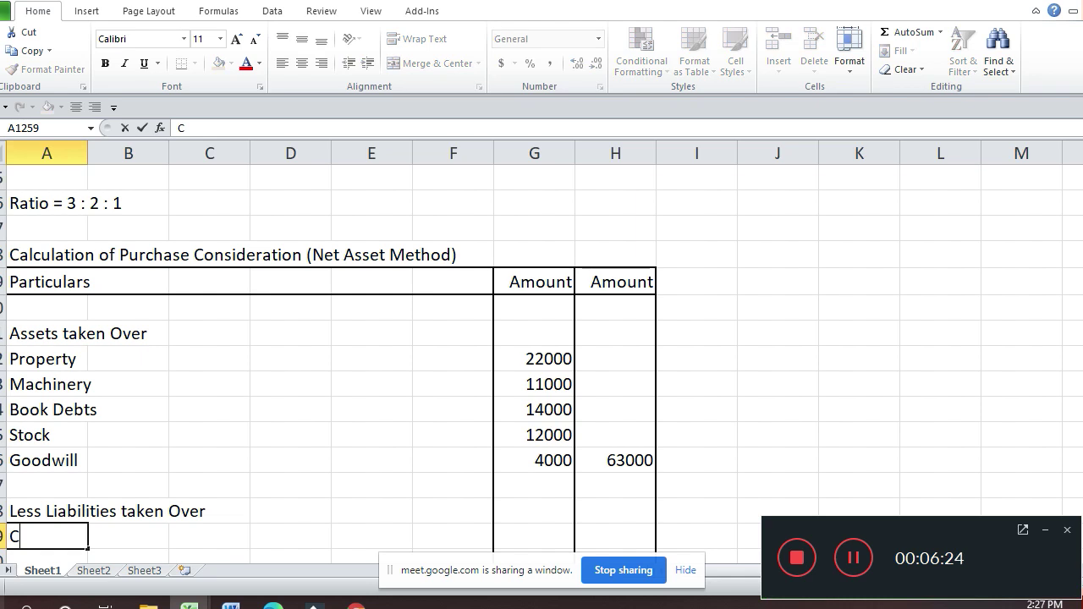
type("reditors")
key("Return")
key("Up")
key("Right")
key("Right")
key("Right")
key("Right")
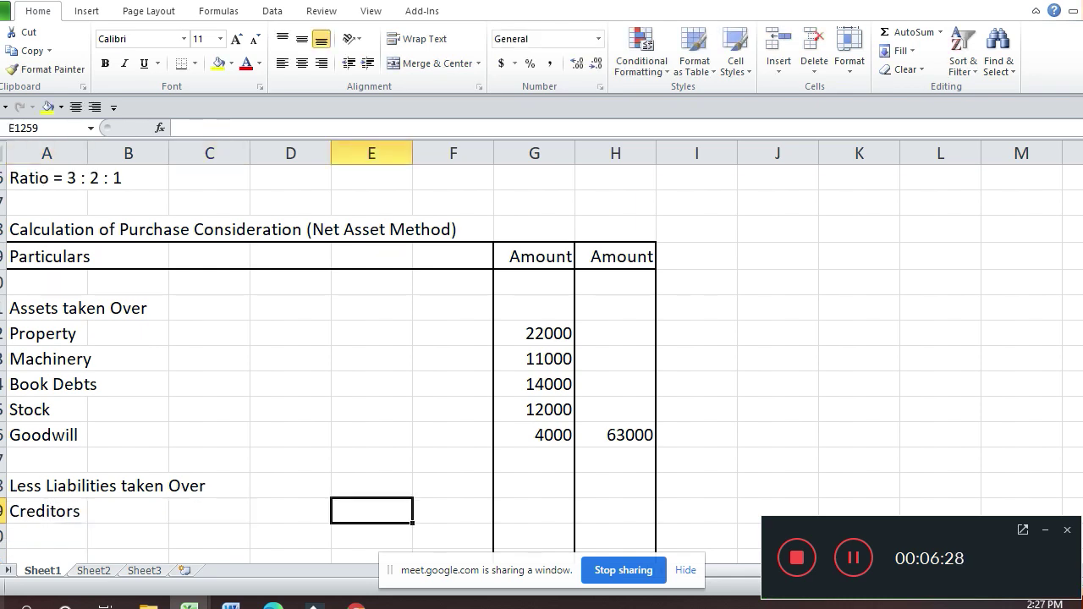
key("Right")
key("Right")
key("Right")
type("7700")
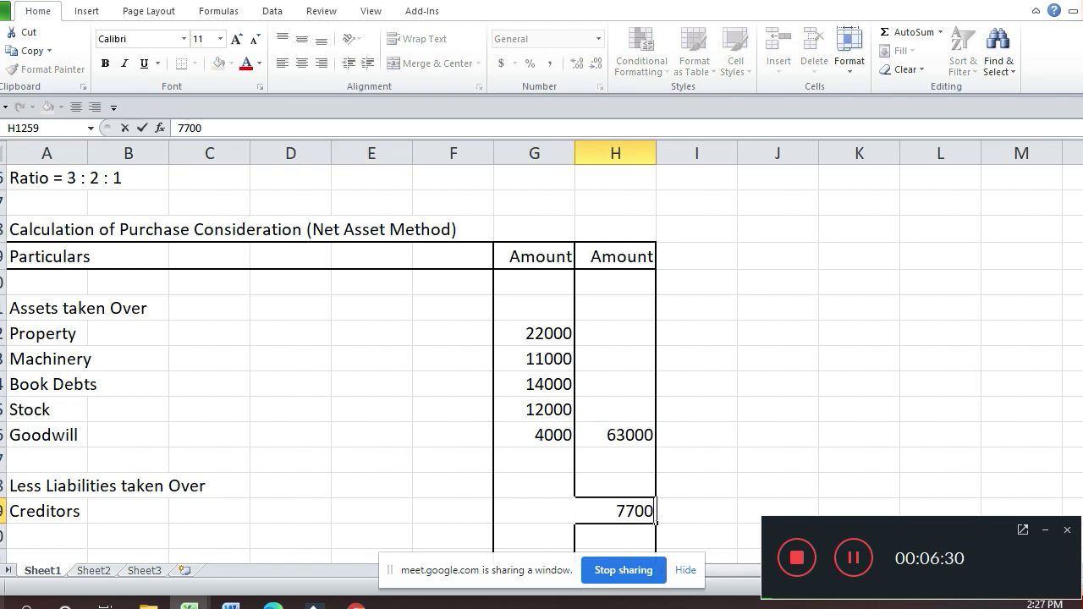
key("Return")
Step: Add the 'Purchase Consideration' row label in A1261
key("Down")
key("Left")
key("Left")
key("Left")
key("Left")
key("Left")
key("Left")
key("Left")
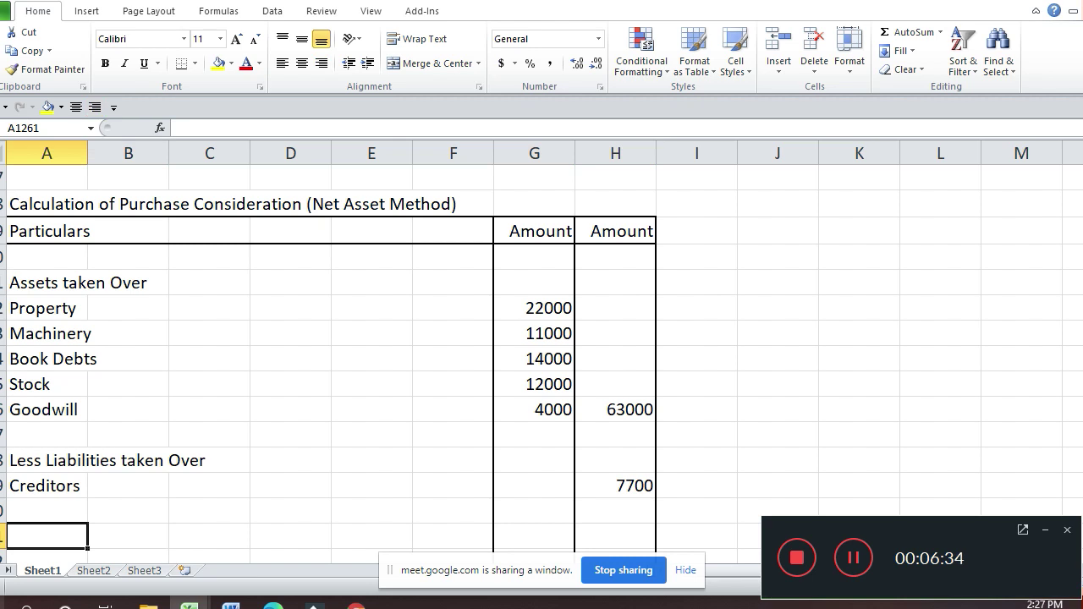
type("Purc")
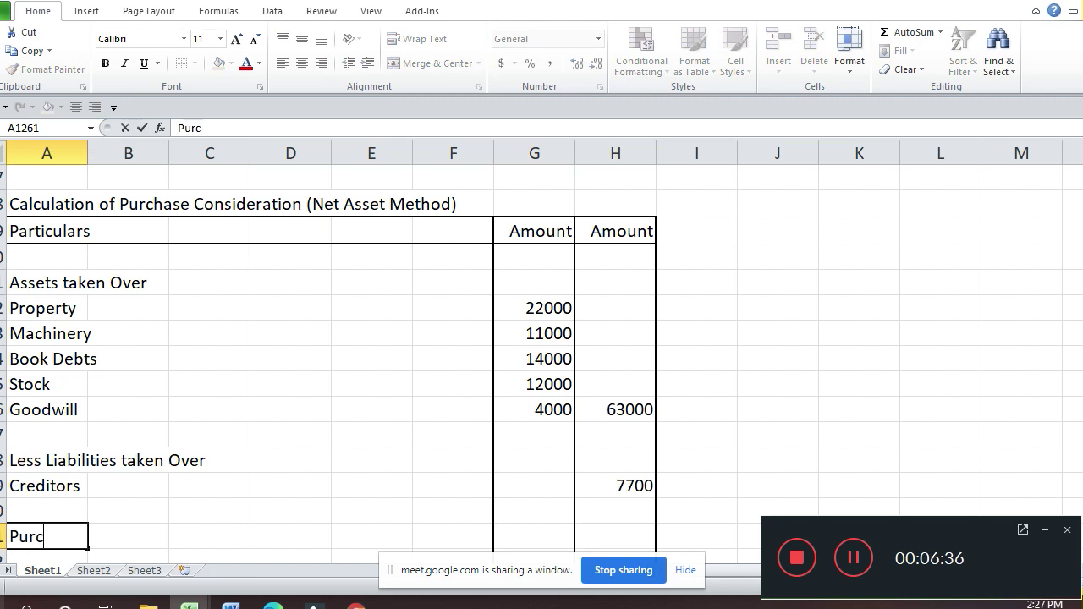
type("hase Con")
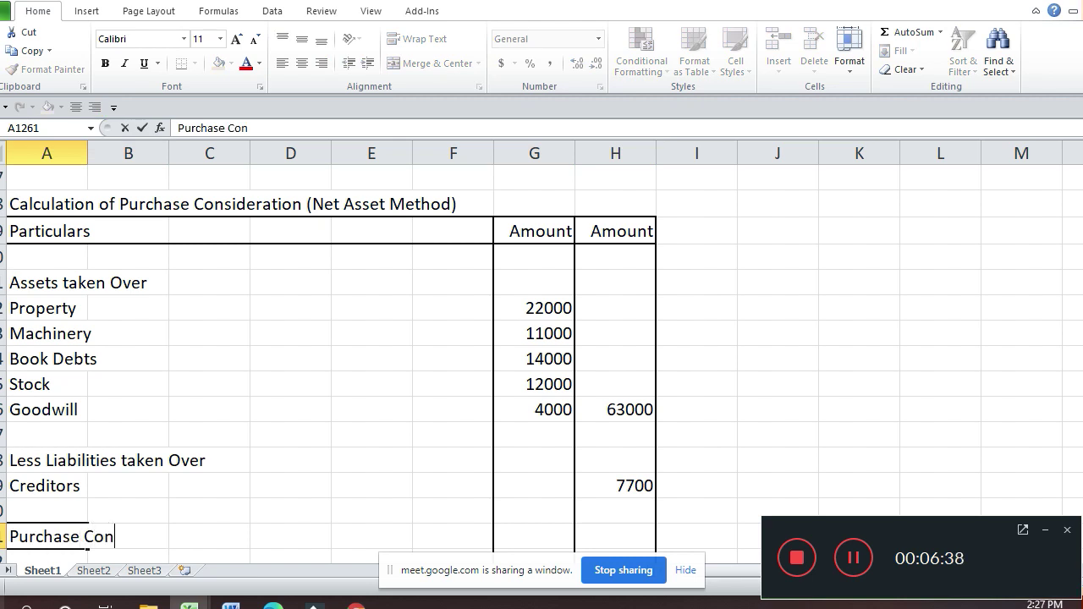
type("sideration")
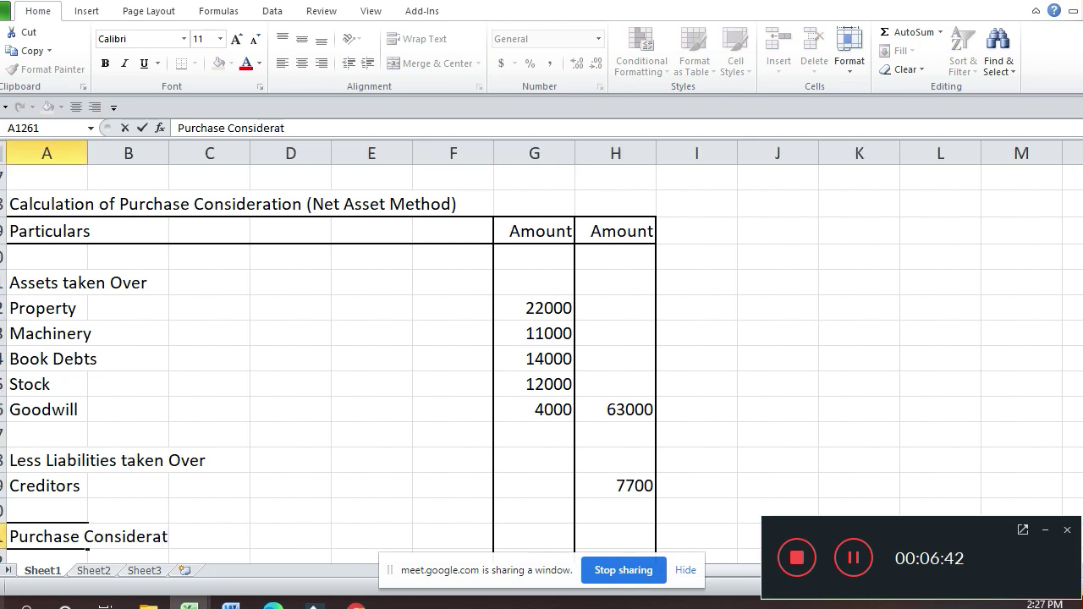
key("Return")
key("Up")
key("Right")
key("Right")
key("Right")
key("Right")
key("Right")
key("Right")
key("Right")
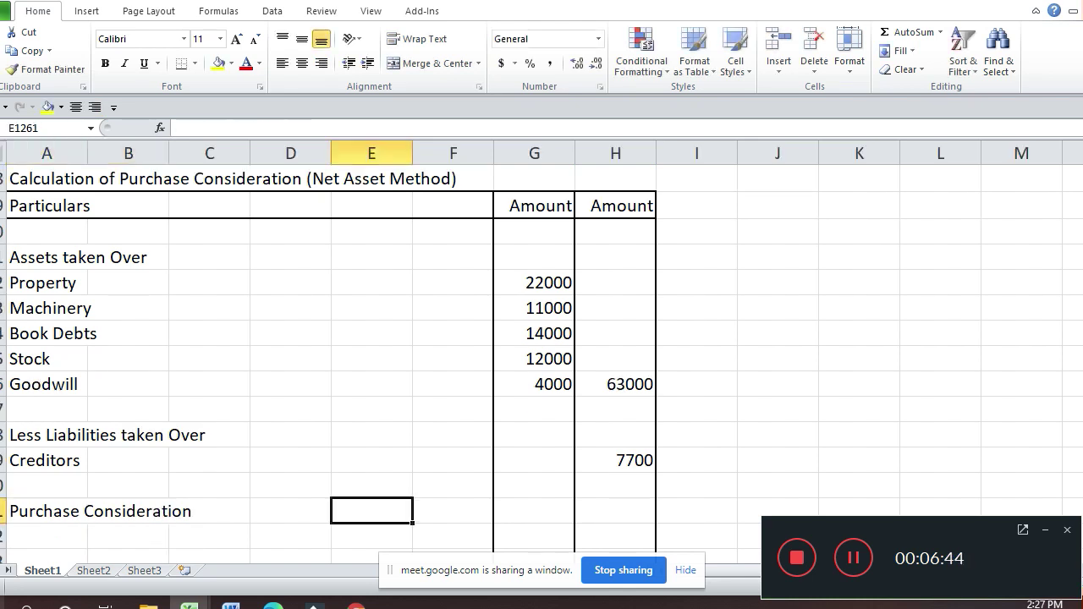
Step: Enter =H1256-H1259 in H1261 so Purchase Consideration shows 55300
type("=")
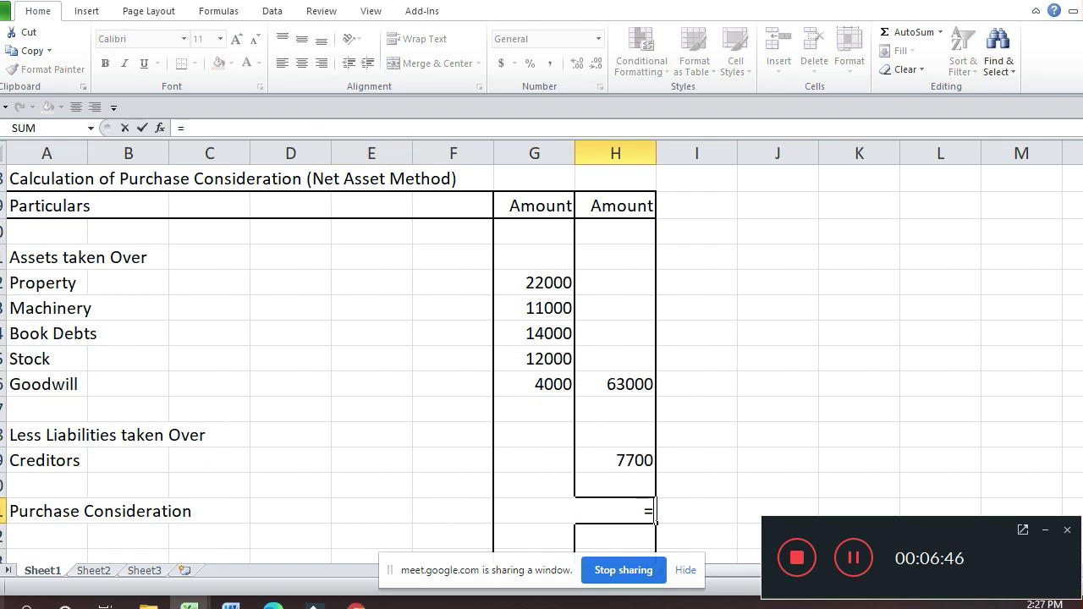
key("Up")
key("Up")
key("Up")
key("Up")
key("Up")
type("-")
key("Up")
key("Up")
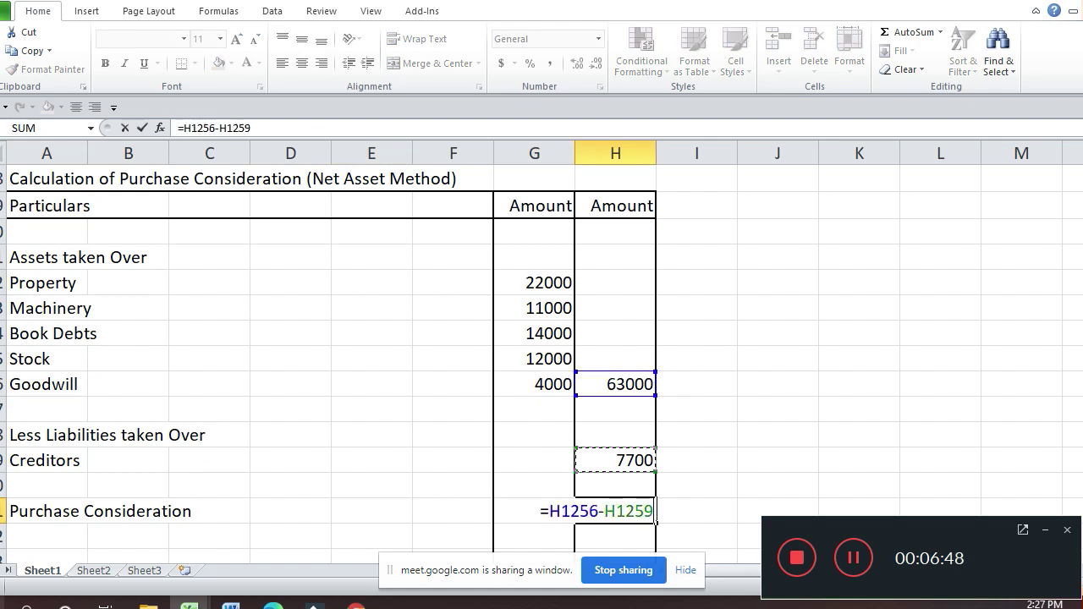
key("Return")
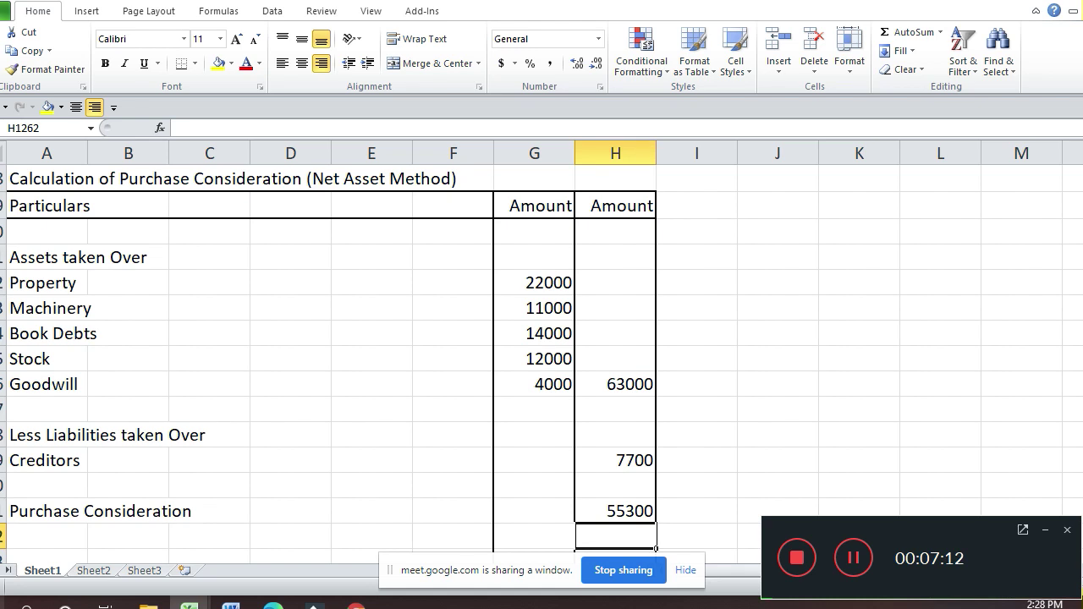
key("Up")
key("Up")
key("Up")
key("Up")
key("Up")
key("Up")
key("Left")
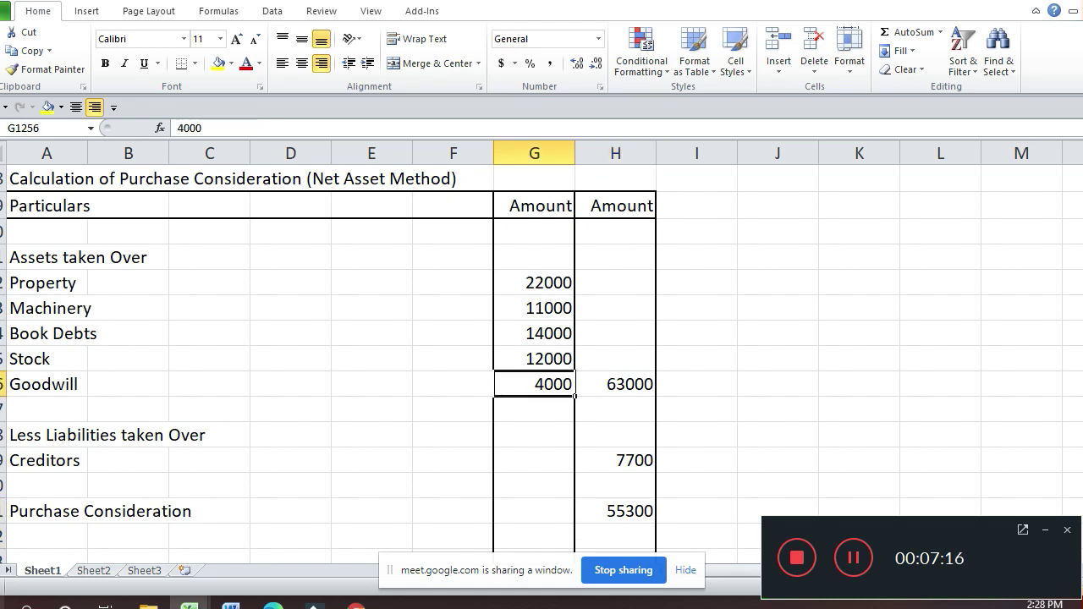
Step: Add a bottom border under the Goodwill amount 4000
key("ctrl+1")
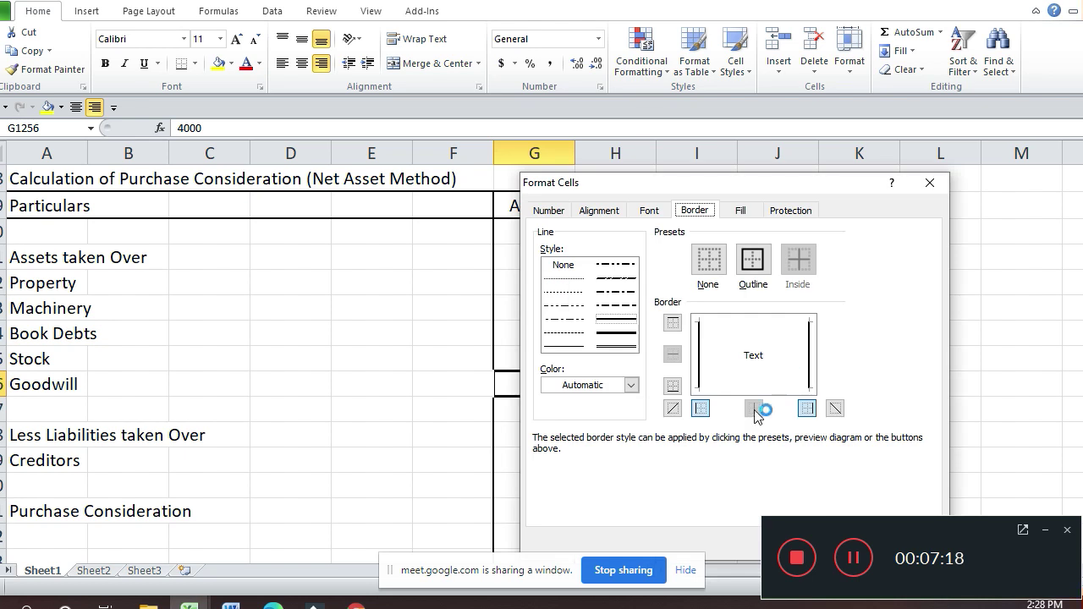
left_click(767, 386)
key("Return")
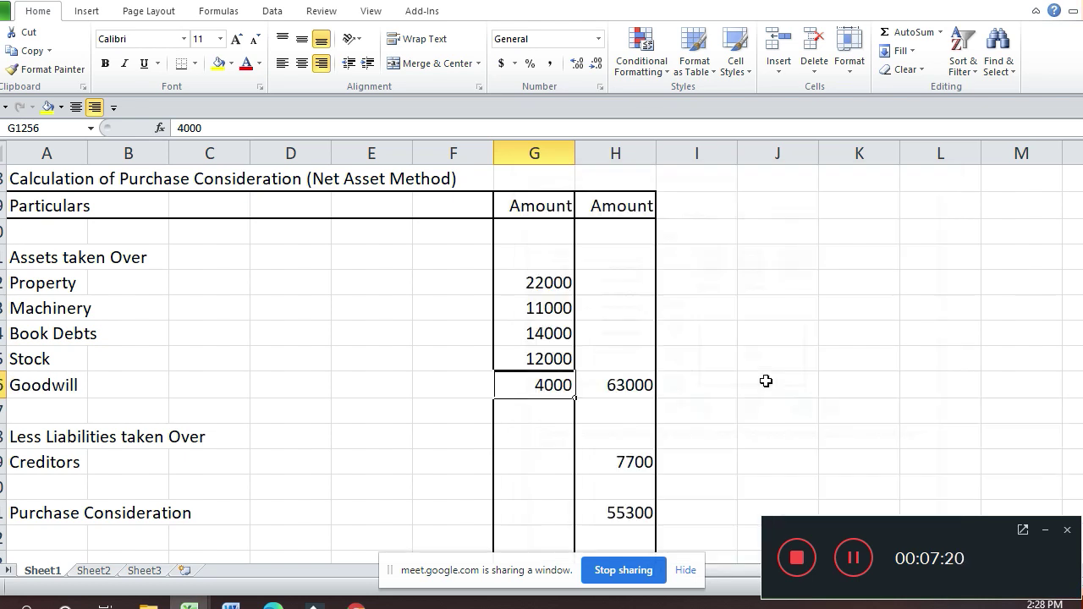
Step: Give the 55300 total a top border and a double bottom border
key("Down")
key("Down")
key("Down")
key("Down")
key("Down")
key("Right")
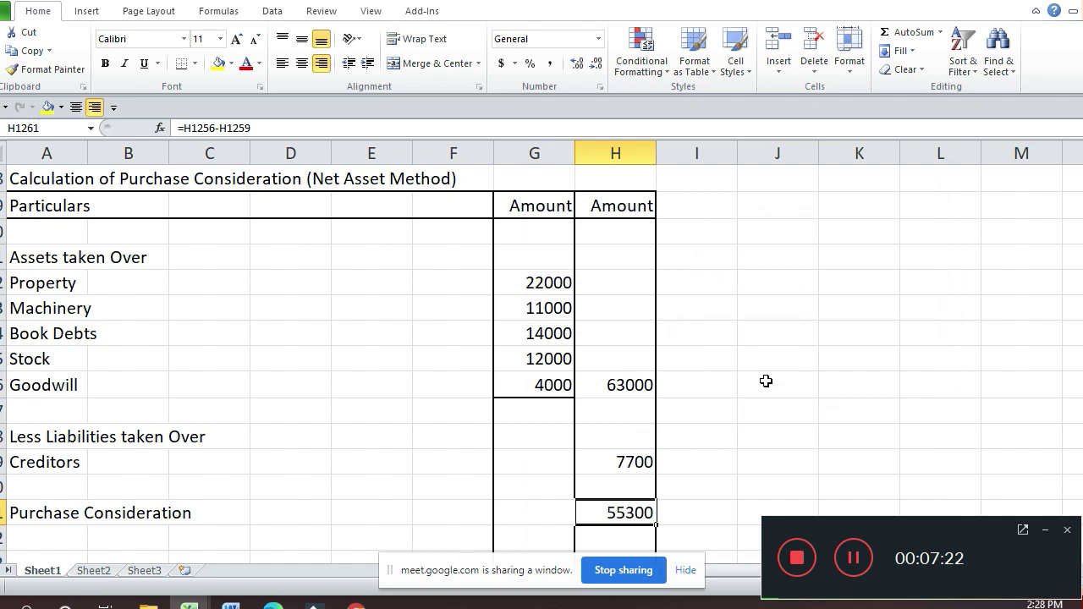
key("ctrl+1")
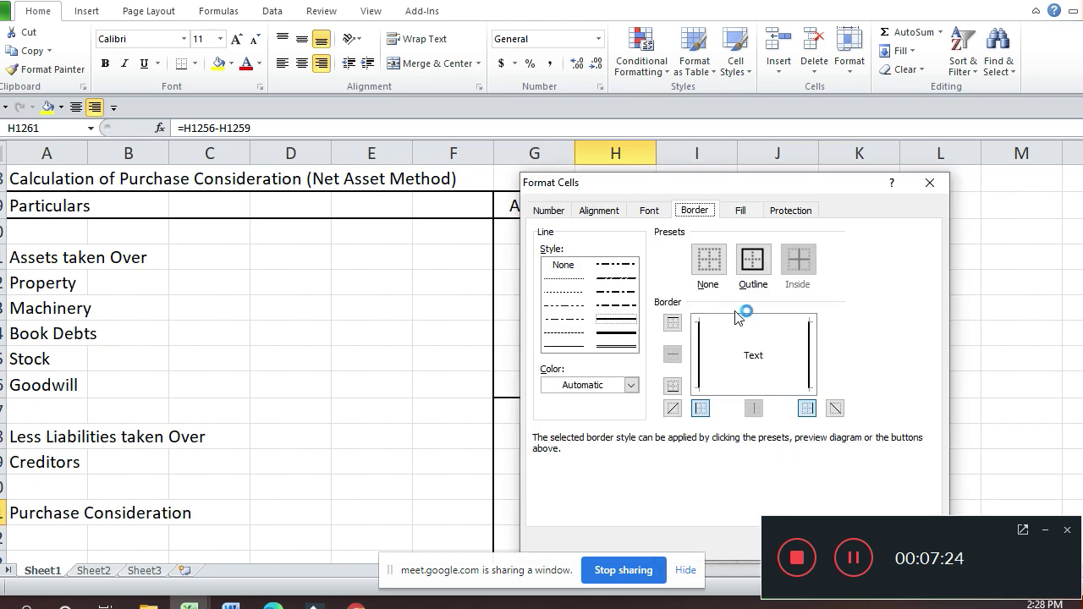
left_click(741, 330)
left_click(635, 347)
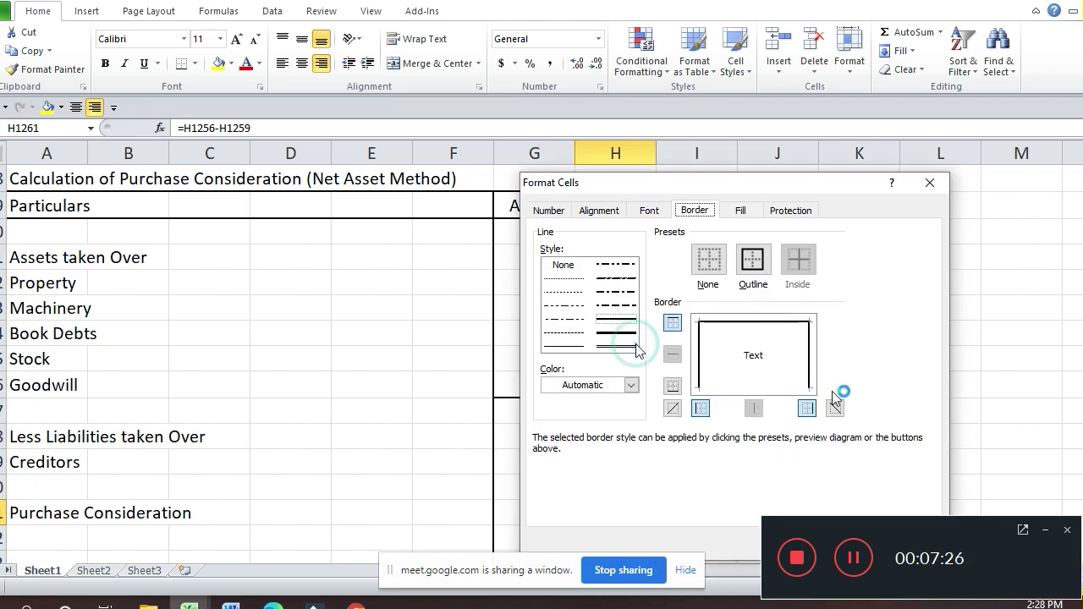
left_click(787, 391)
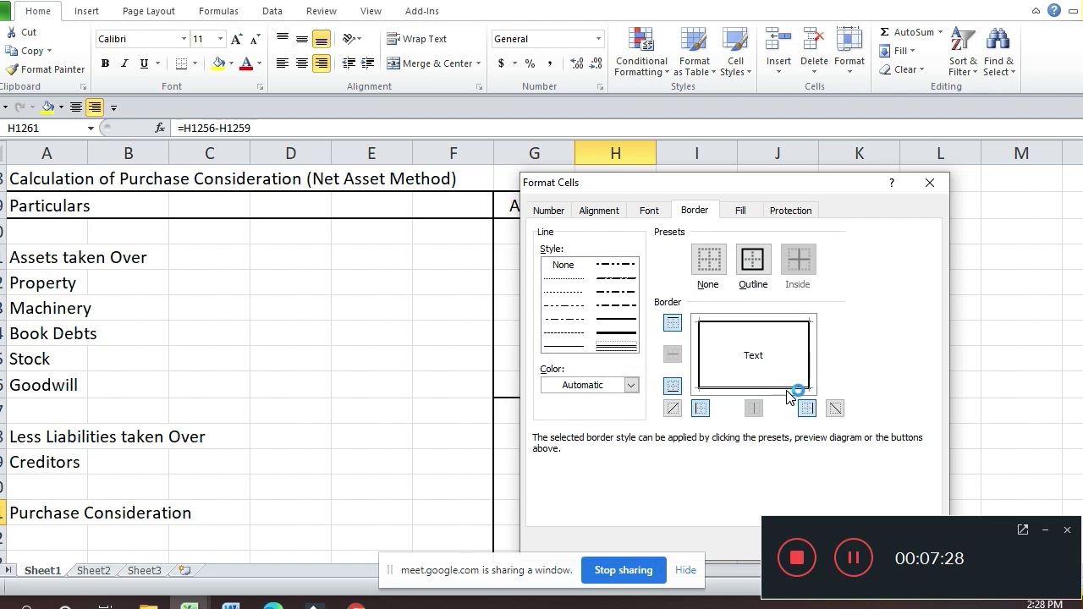
key("Return")
Step: Switch to Google Meet, admit the person asking to join, and return
key("alt+Tab")
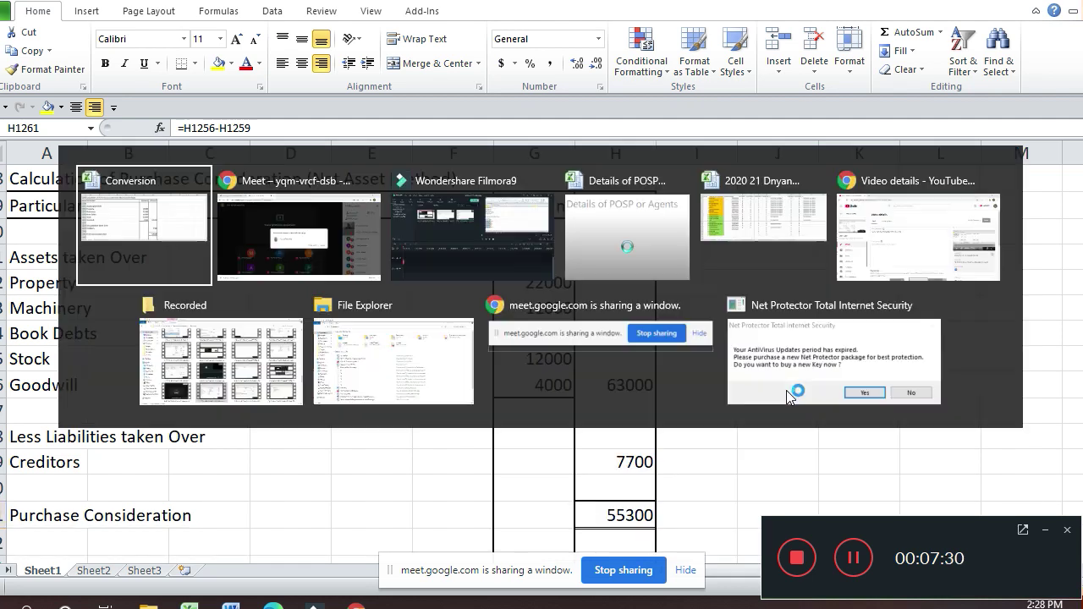
key("alt+Tab")
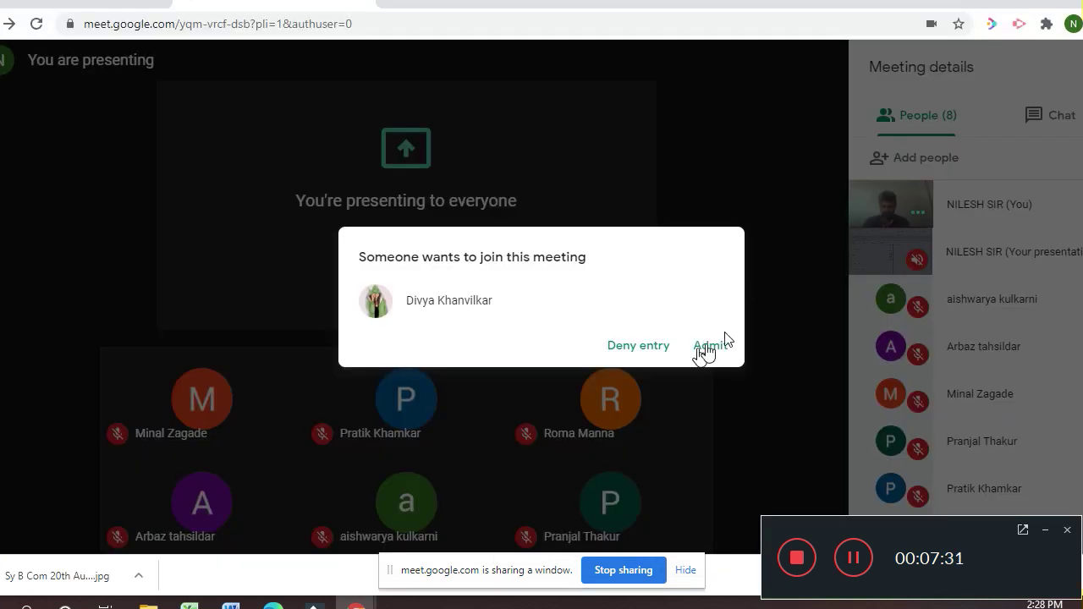
left_click(708, 347)
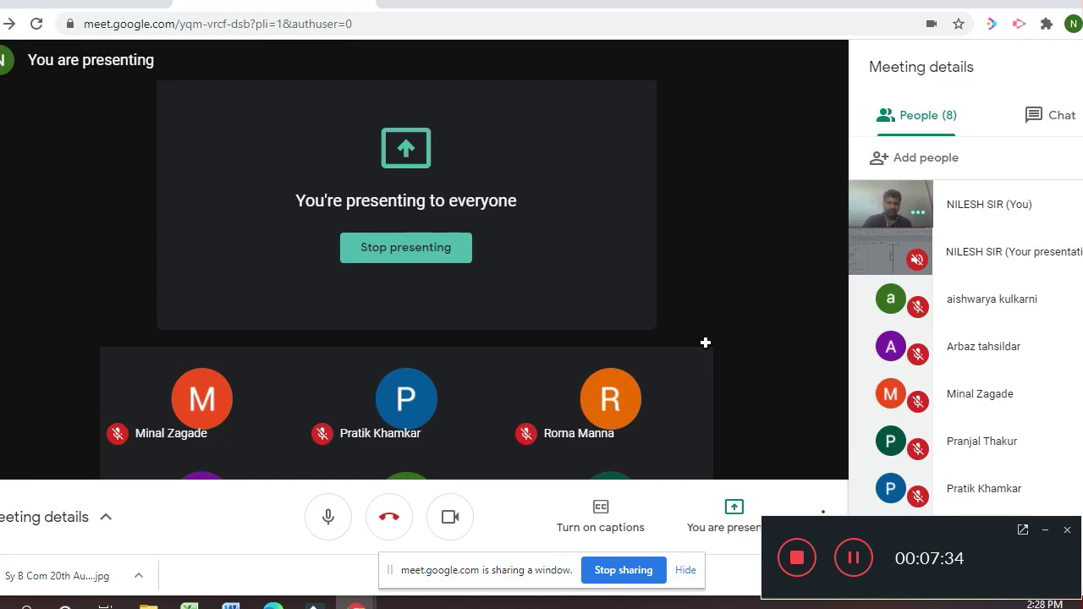
key("alt+Tab")
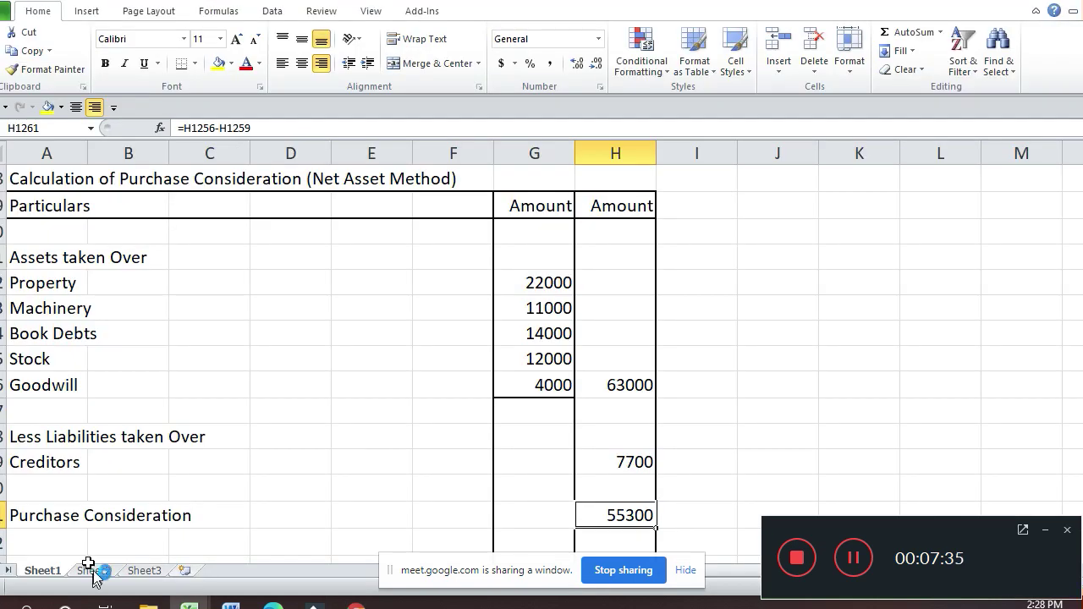
Step: Add another attendee's full name in A113 of Sheet2's attendance list
left_click(93, 571)
key("Down")
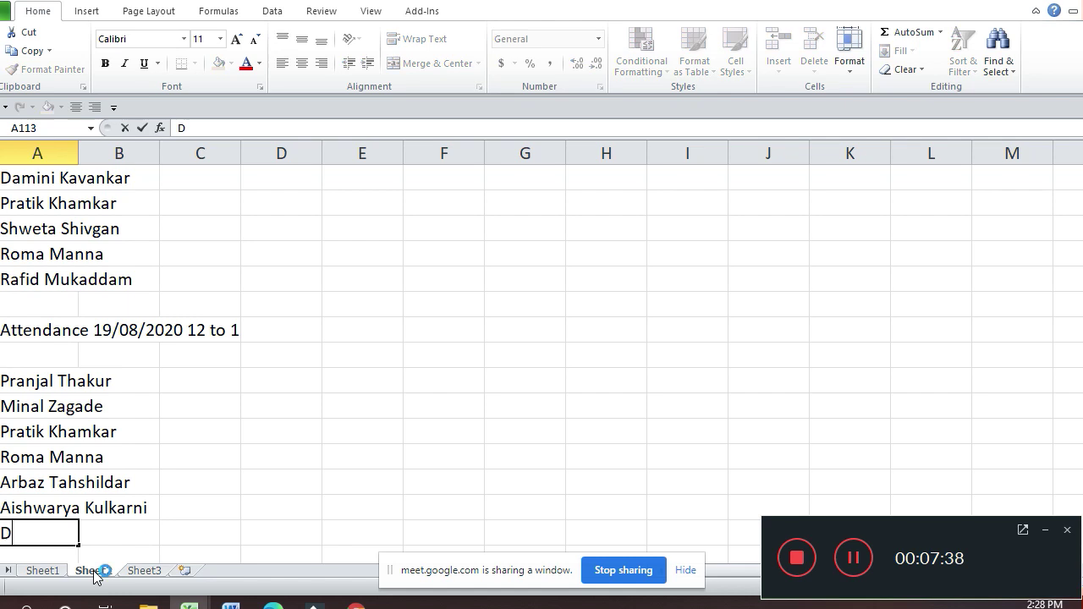
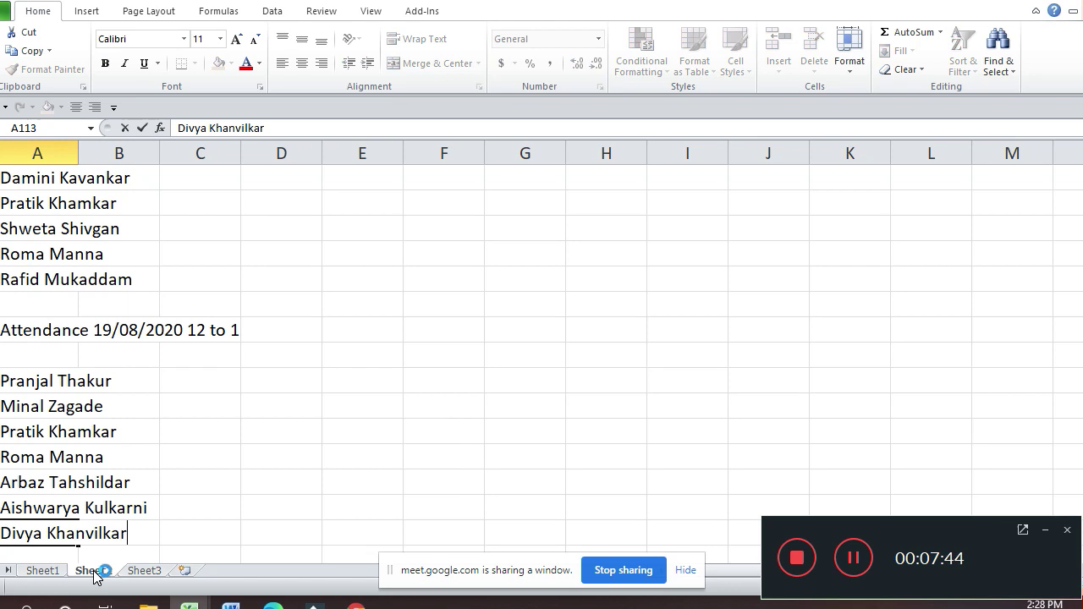
key("Return")
Step: Return to Sheet1 and select the empty cells below the Purchase Consideration total
left_click(55, 572)
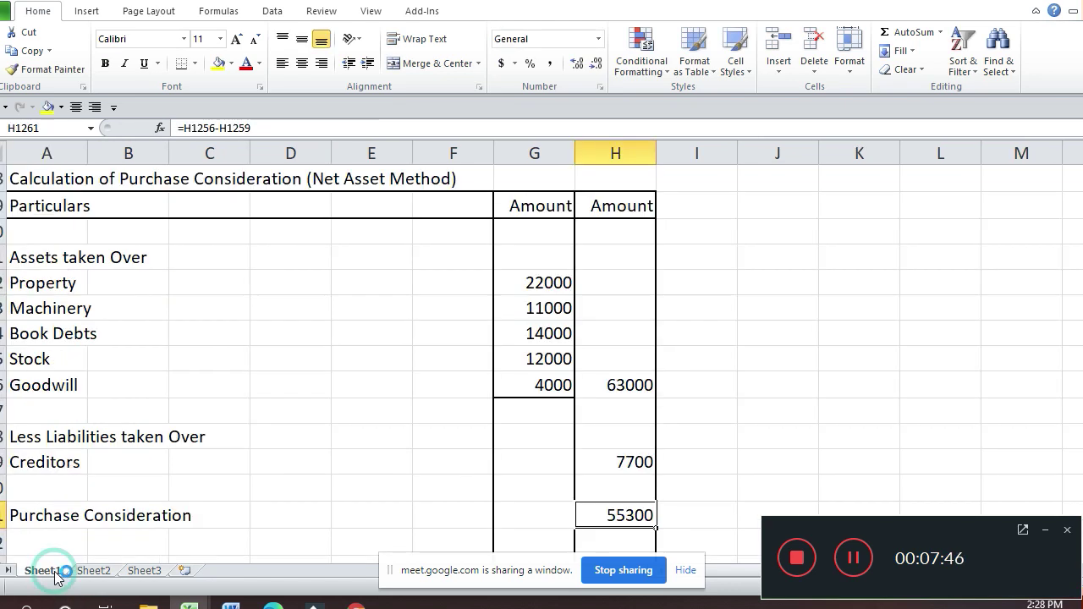
key("Down")
key("Down")
key("Down")
key("Down")
key("Down")
key("Down")
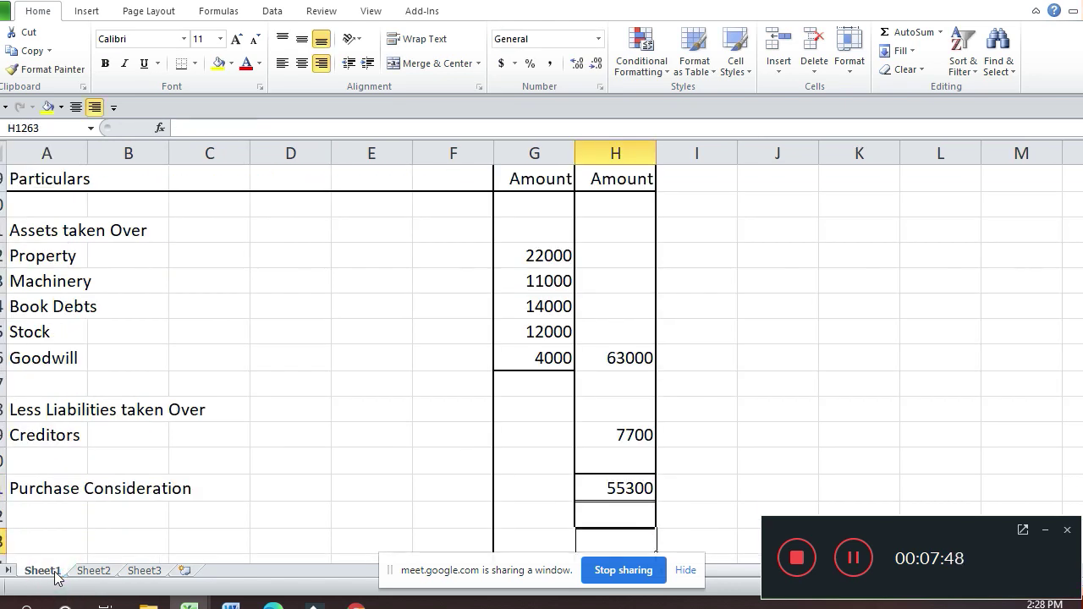
key("Up")
key("Up")
key("Up")
key("Up")
key("Up")
key("Up")
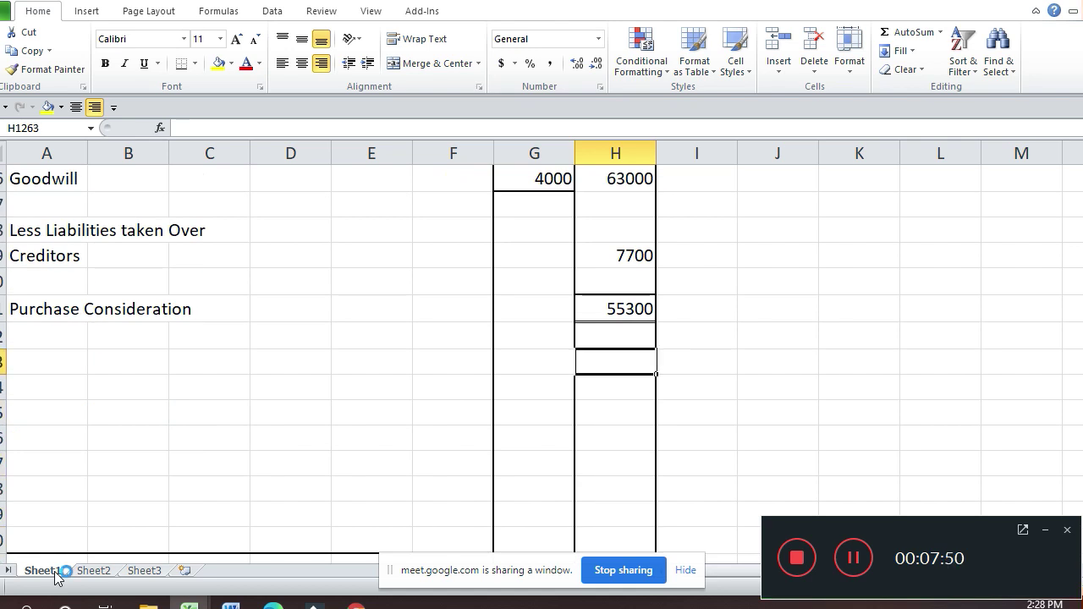
key("shift+Down")
key("shift+Down")
key("shift+Down")
key("shift+Down")
key("shift+Down")
key("shift+Down")
key("shift+Down")
key("shift+Down")
key("shift+Down")
key("shift+Down")
key("shift+Down")
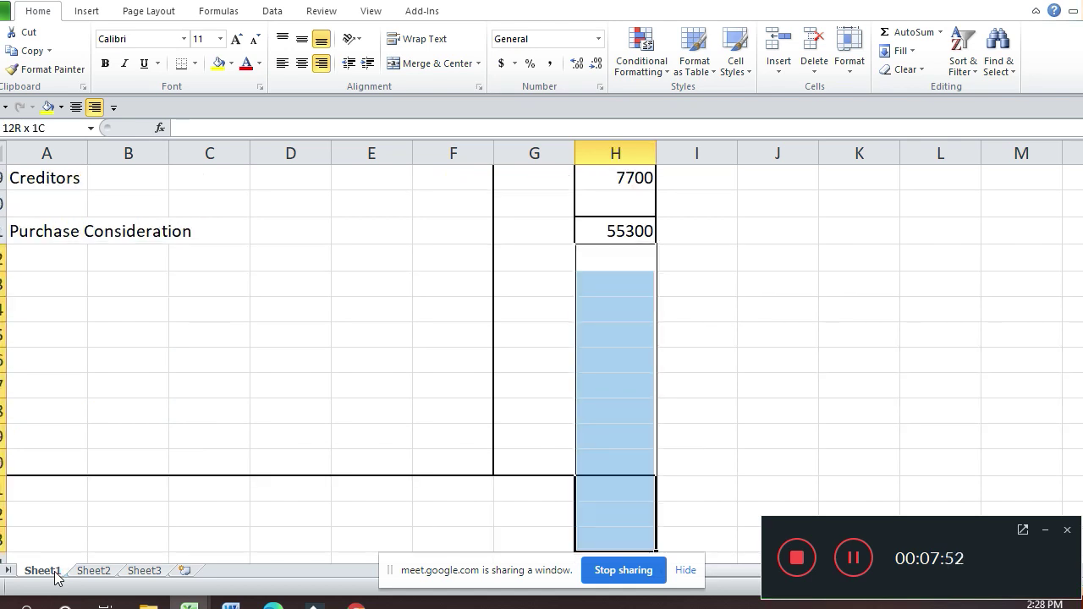
Step: Delete the entire blank rows spanning G1262:H1269 below the 55300 total
key("shift+Up")
key("shift+Up")
key("shift+Up")
key("shift+Up")
key("shift+Up")
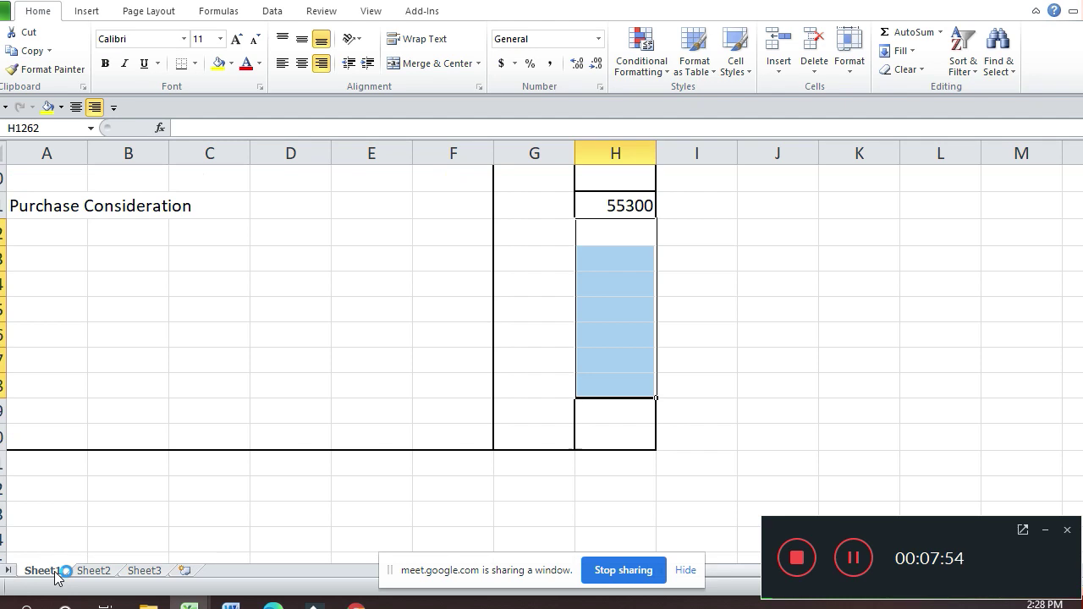
key("shift+Left")
key("shift+Down")
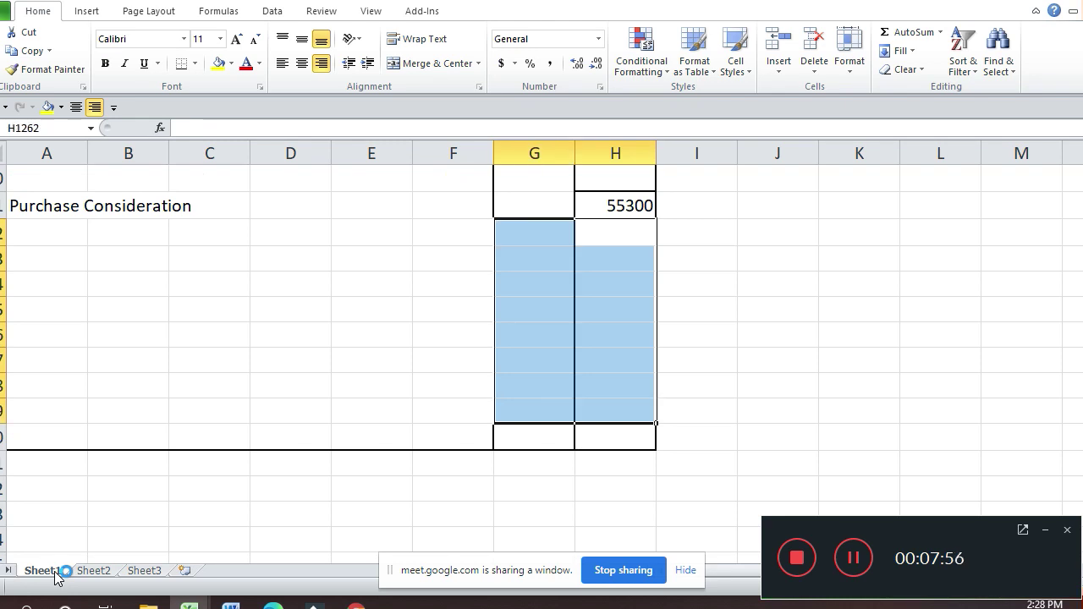
key("ctrl+minus")
key("Return")
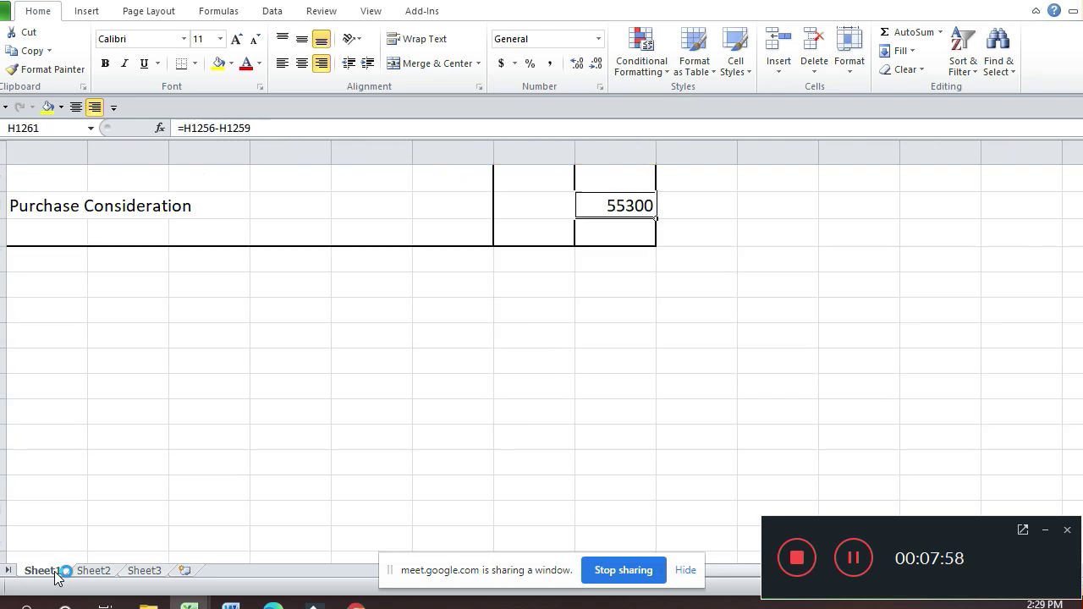
key("Up")
key("Up")
key("Up")
key("Up")
key("Up")
key("Up")
key("Up")
key("Up")
key("Up")
key("Up")
key("Up")
key("Up")
key("Up")
key("Up")
key("Up")
key("Up")
key("Up")
key("Up")
key("Up")
key("Up")
key("Up")
key("Up")
key("Up")
key("Up")
key("Up")
key("Up")
key("Up")
key("Up")
key("Up")
key("Up")
key("Up")
key("Up")
key("Up")
key("Up")
key("Up")
key("Up")
key("Up")
key("Up")
key("Up")
key("Up")
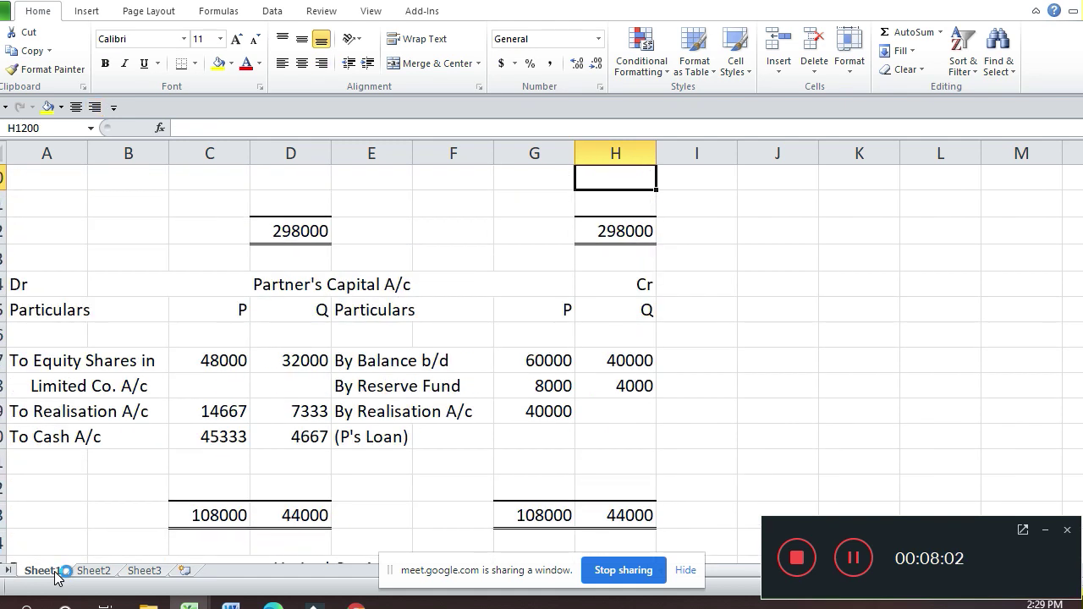
Step: Copy the Net Payment Method settlement heading and titles in A1172:H1176
key("Up")
key("Up")
key("Up")
key("Up")
key("Up")
key("Up")
key("Up")
key("Up")
key("Up")
key("Up")
key("Up")
key("Up")
key("Up")
key("Up")
key("Up")
key("Up")
key("Up")
key("Up")
key("Up")
key("Up")
key("Down")
key("Down")
key("Down")
key("Down")
key("Down")
key("Down")
key("Down")
key("Down")
key("Down")
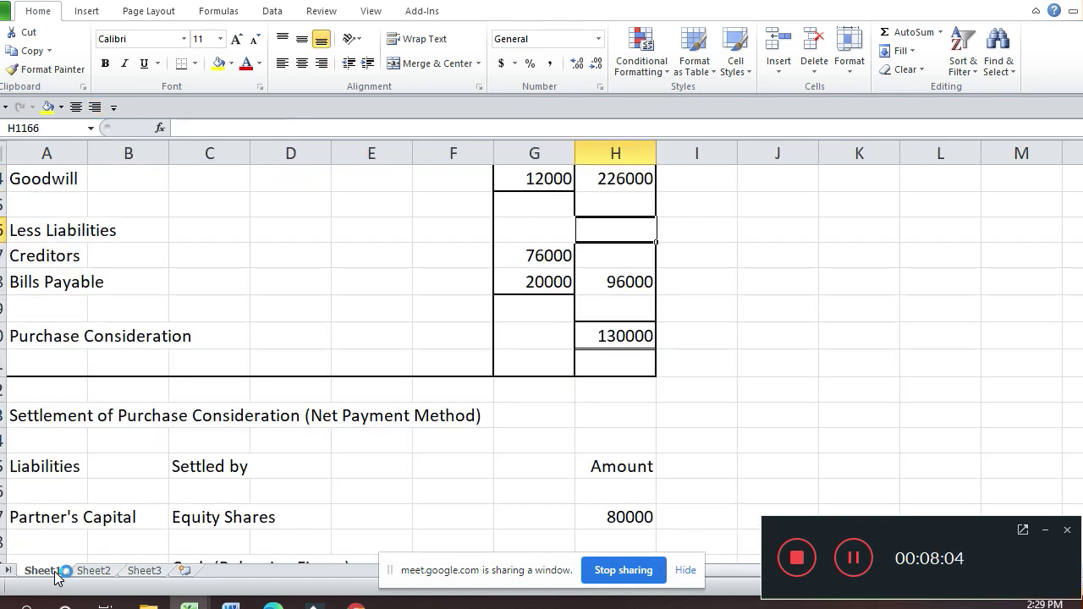
key("Left")
key("Left")
key("Left")
key("Left")
key("Left")
key("Left")
key("Left")
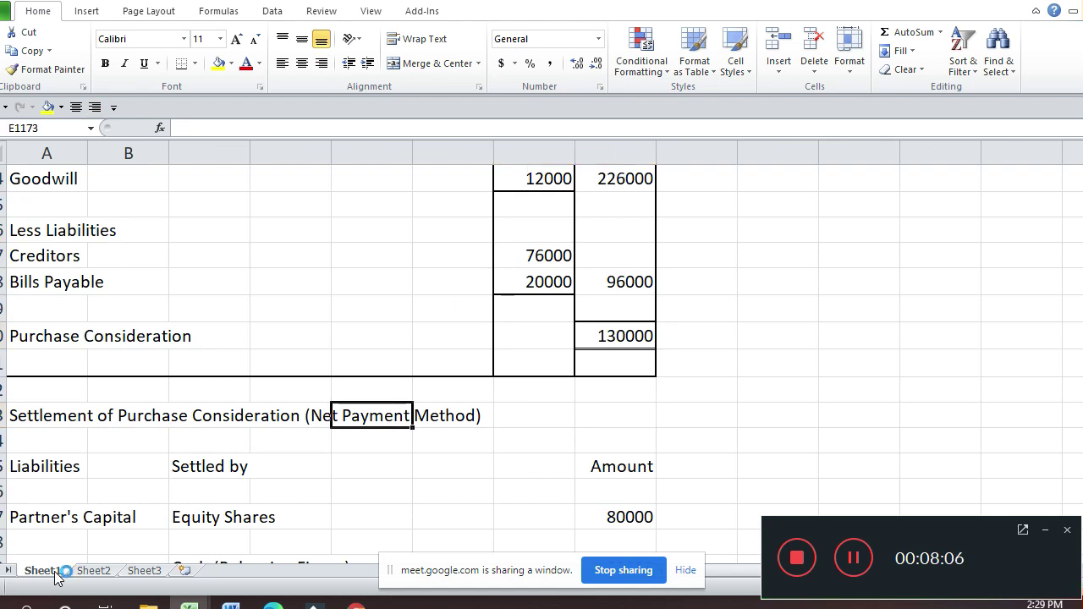
key("Up")
key("shift+Down")
key("shift+Down")
key("shift+Down")
key("shift+Down")
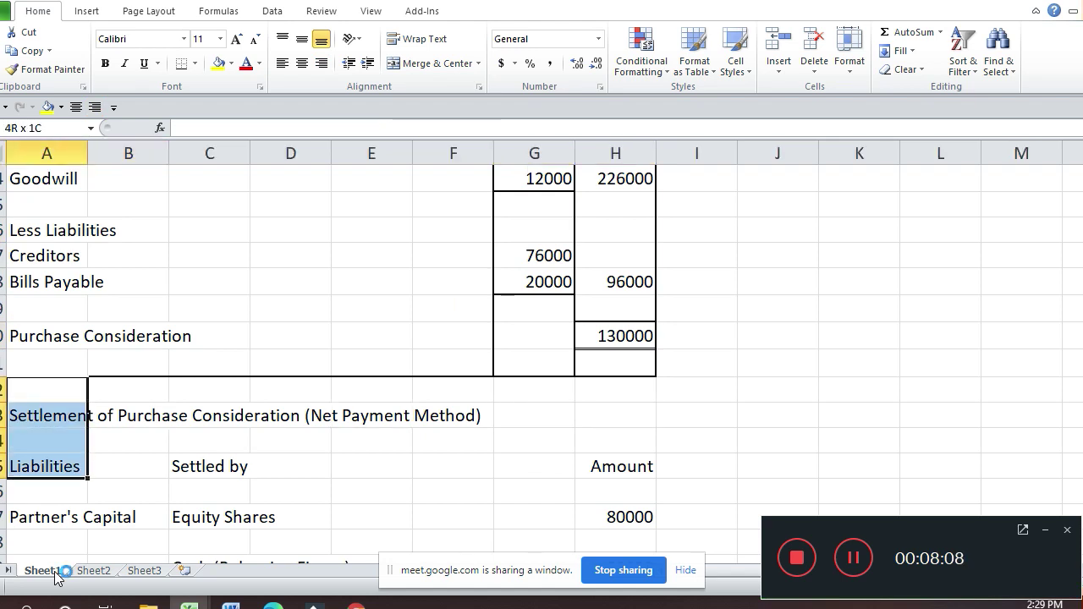
key("shift+Right")
key("shift+Right")
key("shift+Right")
key("shift+Right")
key("shift+Right")
key("shift+Right")
key("shift+Right")
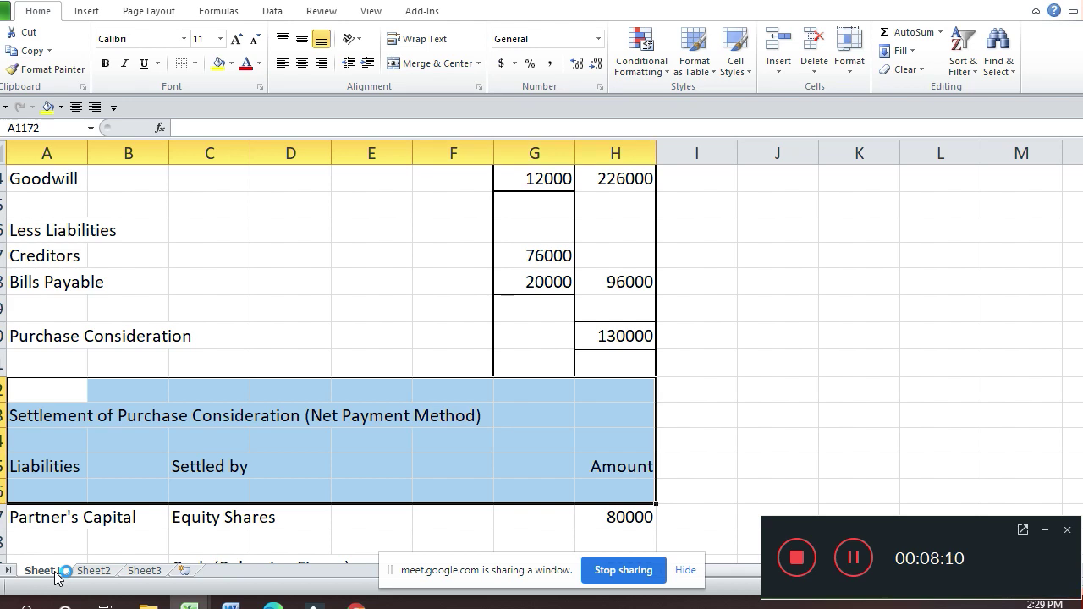
key("ctrl+c")
Step: Paste the settlement heading block at A1264 below the new table
key("Down")
key("Down")
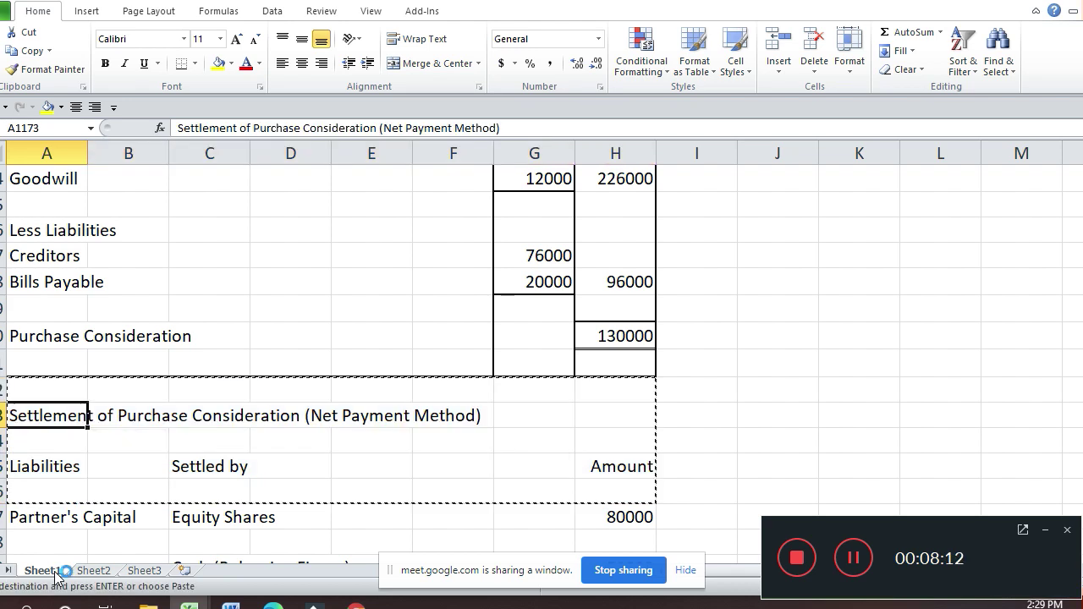
key("Down")
key("Down")
key("Down")
key("Down")
key("Down")
key("Down")
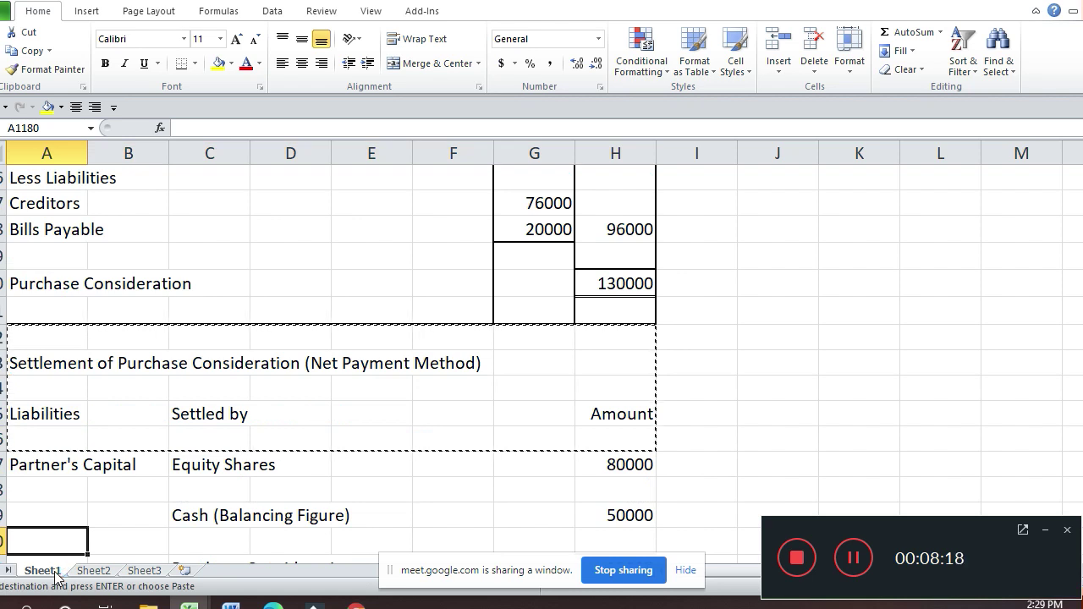
key("Down")
key("Down")
key("Down")
key("Down")
key("Down")
key("Down")
key("Down")
key("Down")
key("Down")
key("Down")
key("Down")
key("Down")
key("Down")
key("Down")
key("Down")
key("Down")
key("Down")
key("Down")
key("Down")
key("Down")
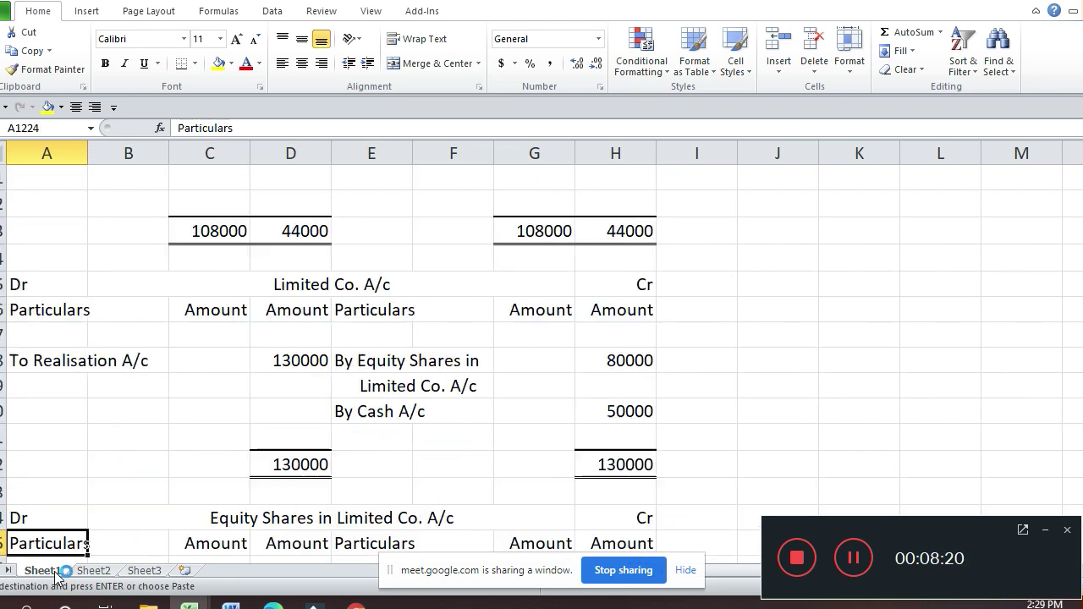
key("Down")
key("Down")
key("Down")
key("Down")
key("Down")
key("Down")
key("Down")
key("Down")
key("Down")
key("Down")
key("Down")
key("Down")
key("Down")
key("Down")
key("Down")
key("Down")
key("Down")
key("Down")
key("Down")
key("Down")
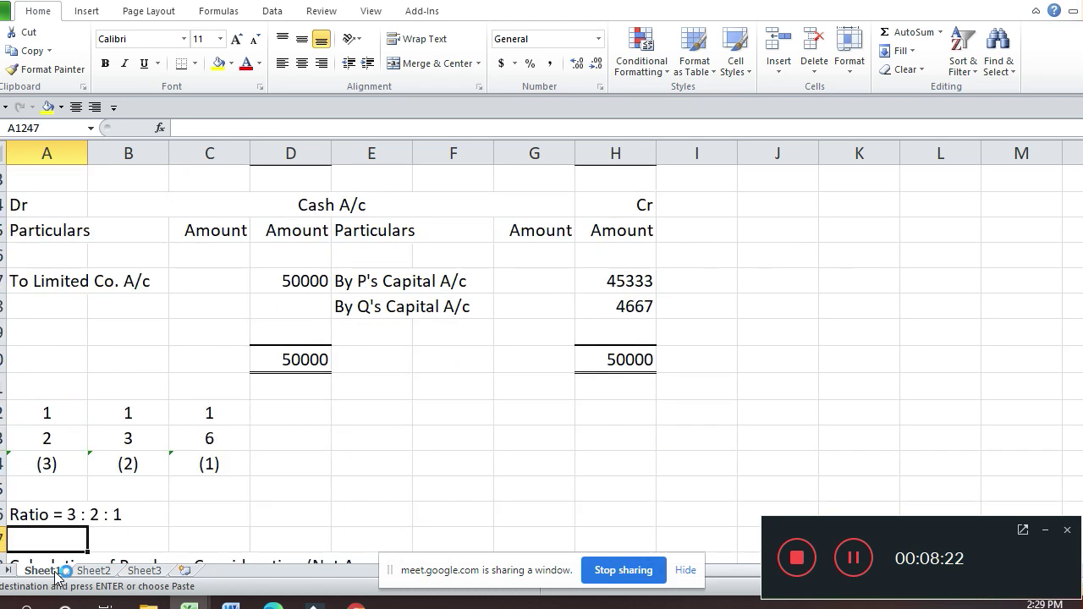
key("Down")
key("Down")
key("Down")
key("Down")
key("Down")
key("Down")
key("Down")
key("Down")
key("Down")
key("Down")
key("Down")
key("Down")
key("Down")
key("Down")
key("Down")
key("Down")
key("Down")
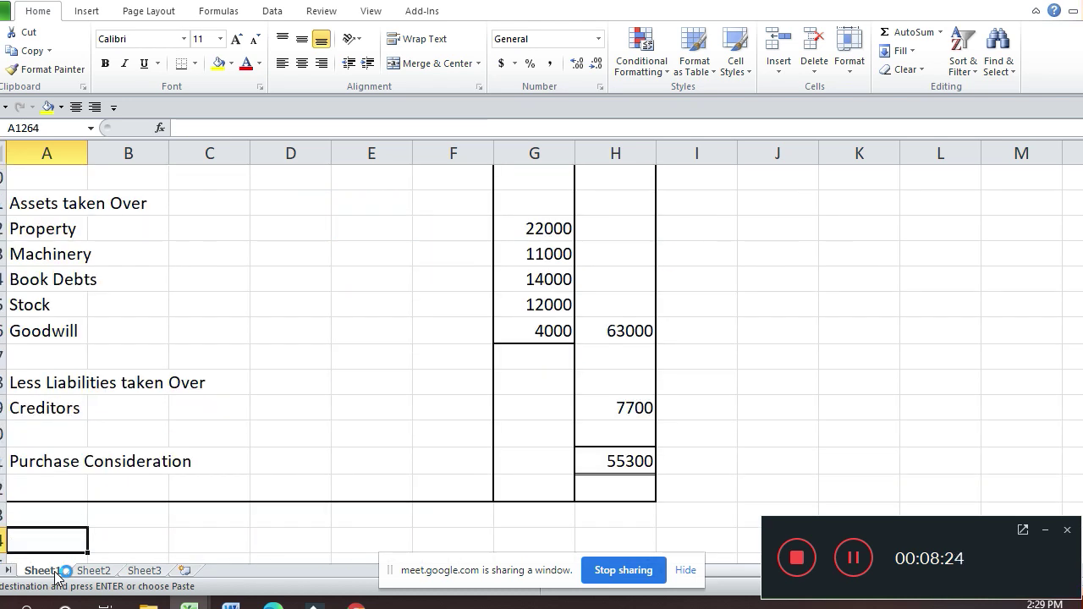
key("Down")
key("Down")
key("Down")
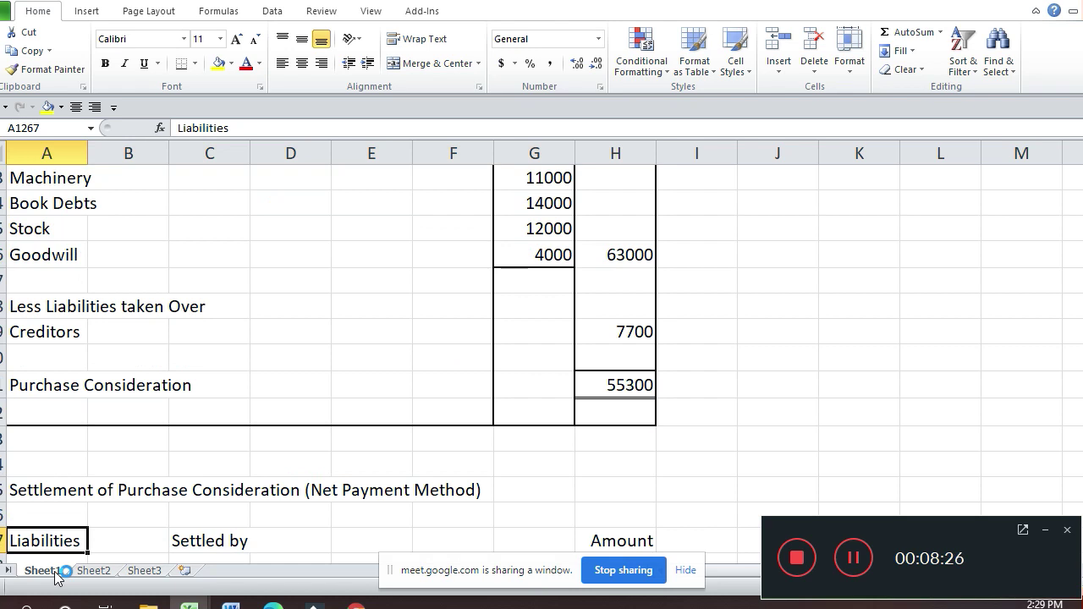
key("Down")
key("Down")
Step: Enter a Partner's Capital row settled by Equity Shares with amount 33500
type("Par")
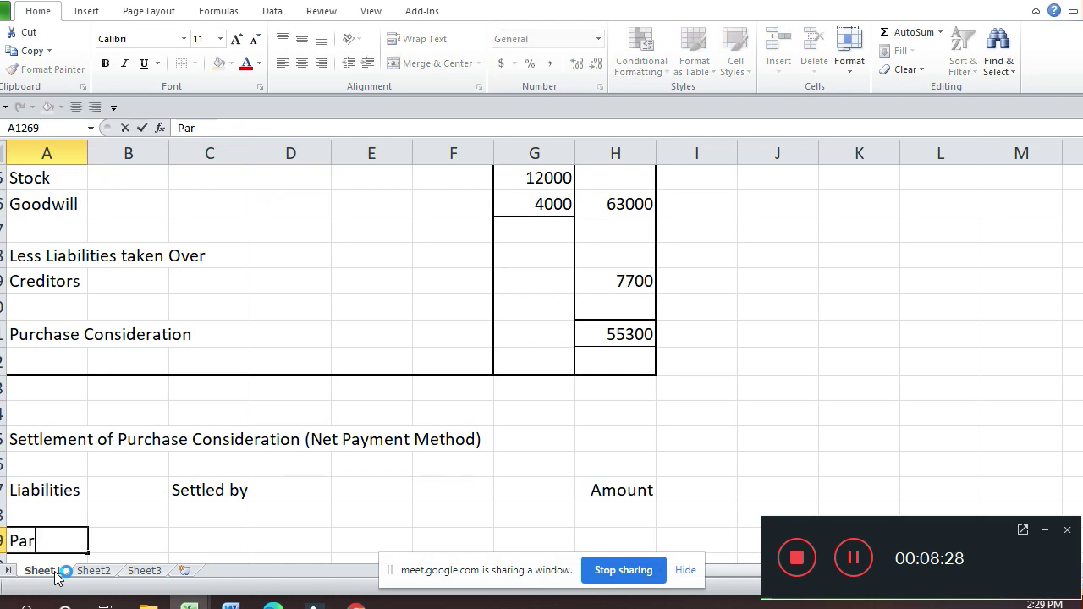
type("tner")
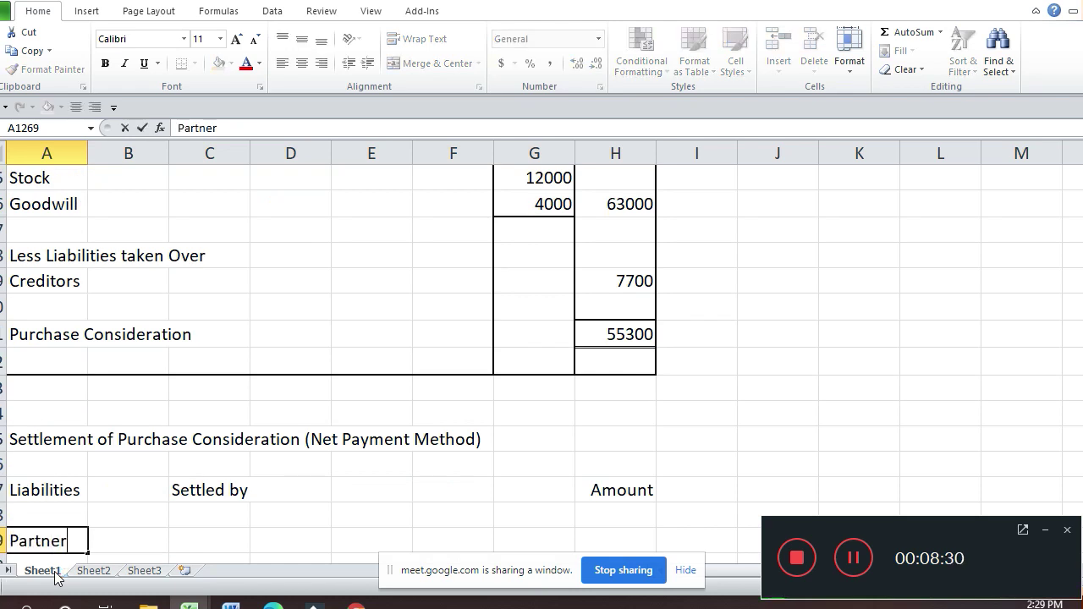
type("'s Cap")
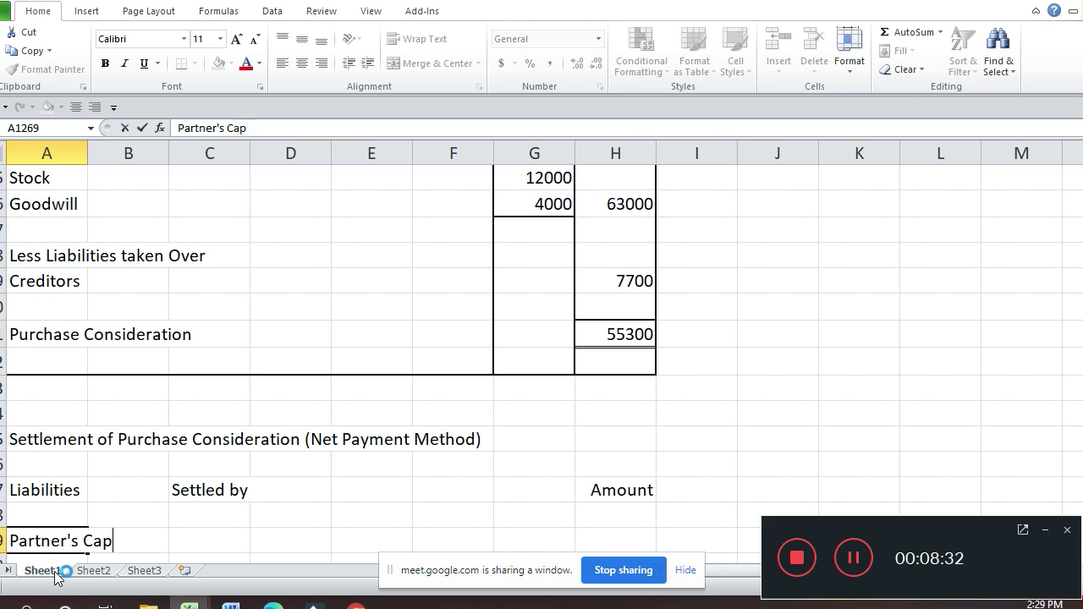
type("ital")
key("Return")
key("Up")
key("Up")
key("Right")
key("Down")
key("Right")
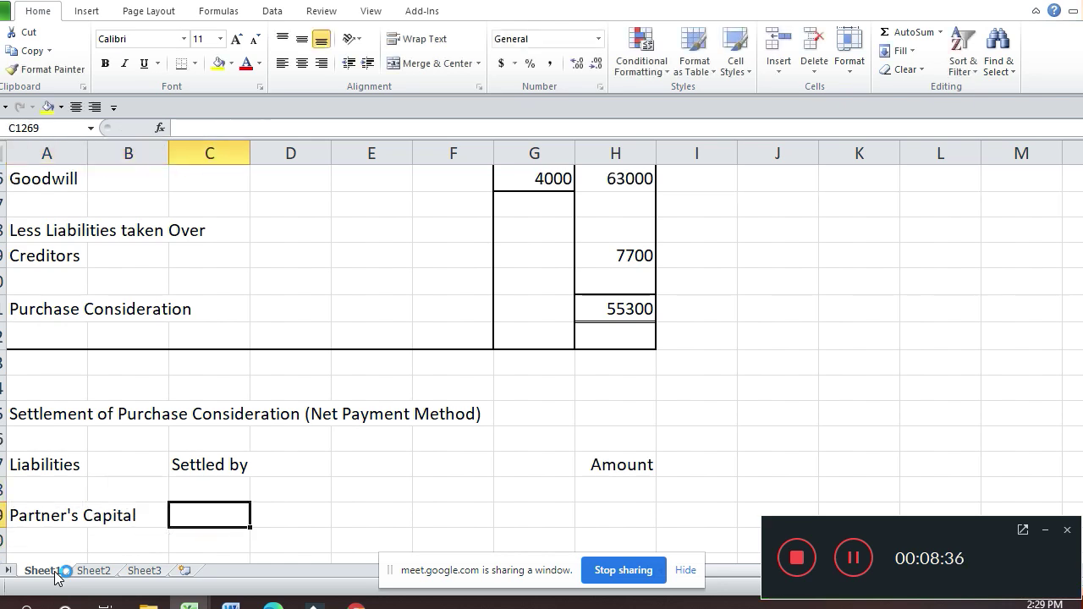
type("Equi")
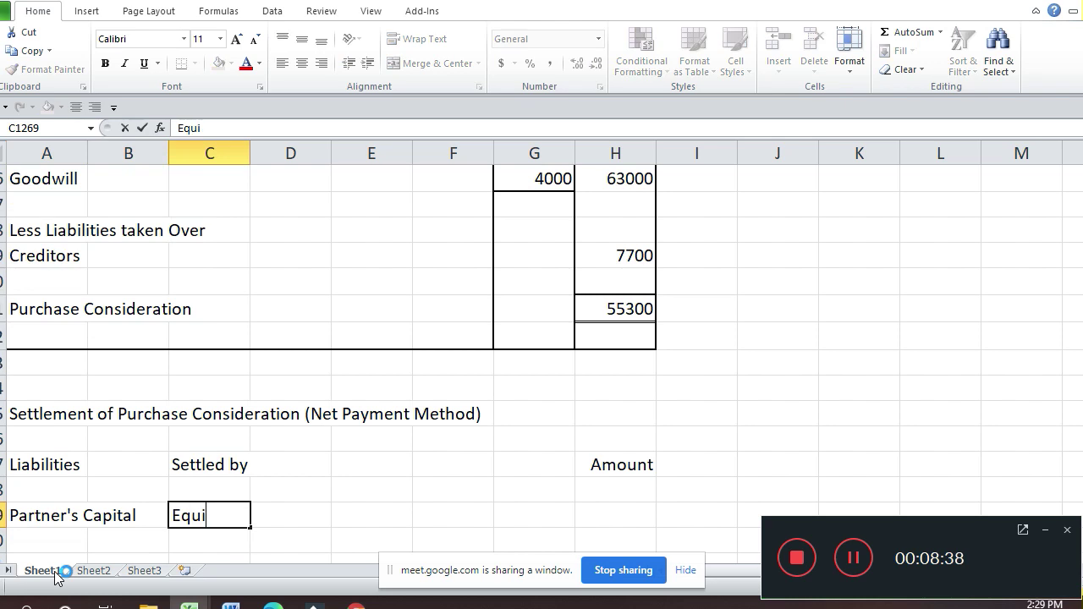
type("ty Sha")
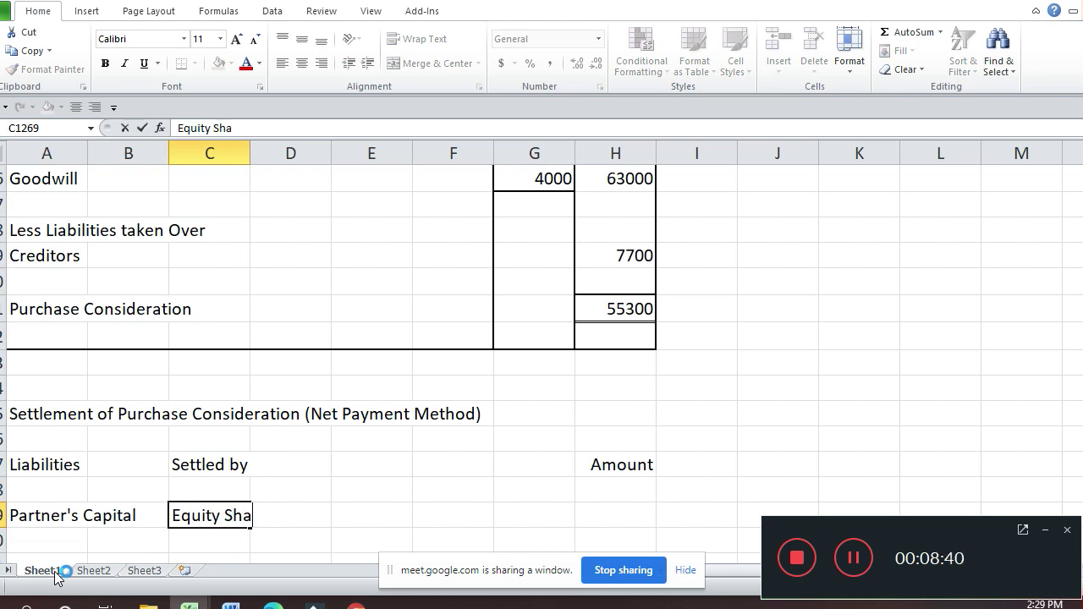
type("res")
key("Return")
key("Up")
key("Right")
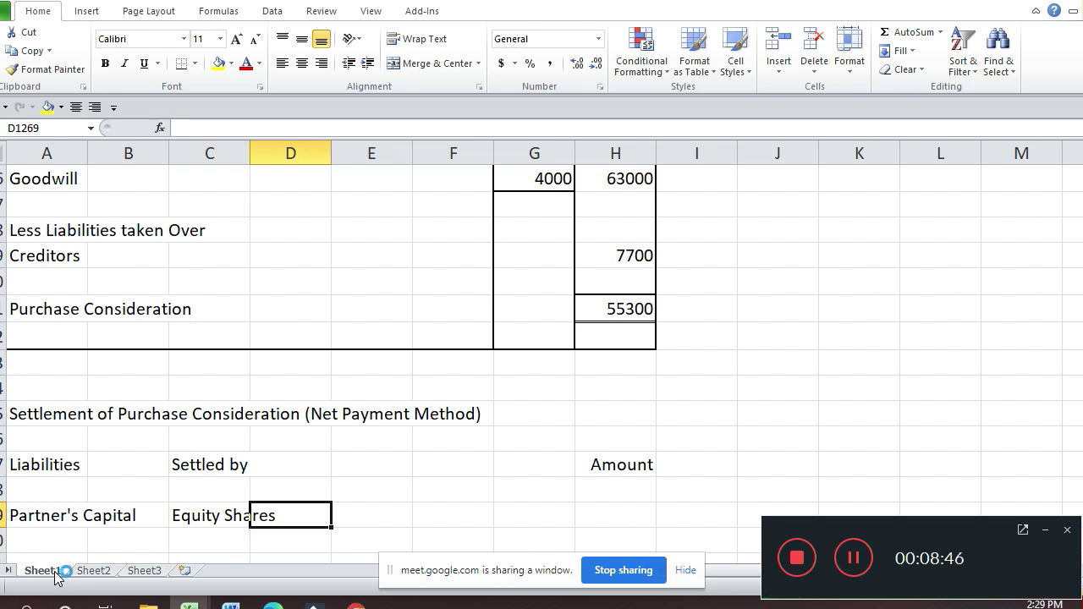
key("Right")
key("Right")
key("Right")
key("Right")
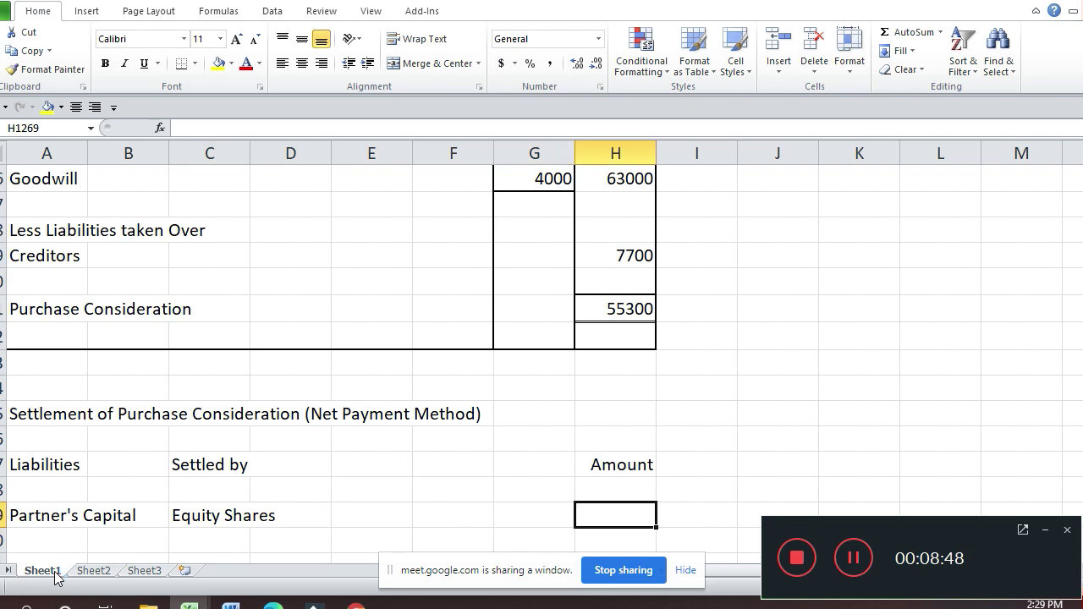
type("33500")
key("Return")
Step: Add the 'Cash (Balancing Figure)' label on the next settlement row
key("Left")
key("Left")
key("Left")
key("Left")
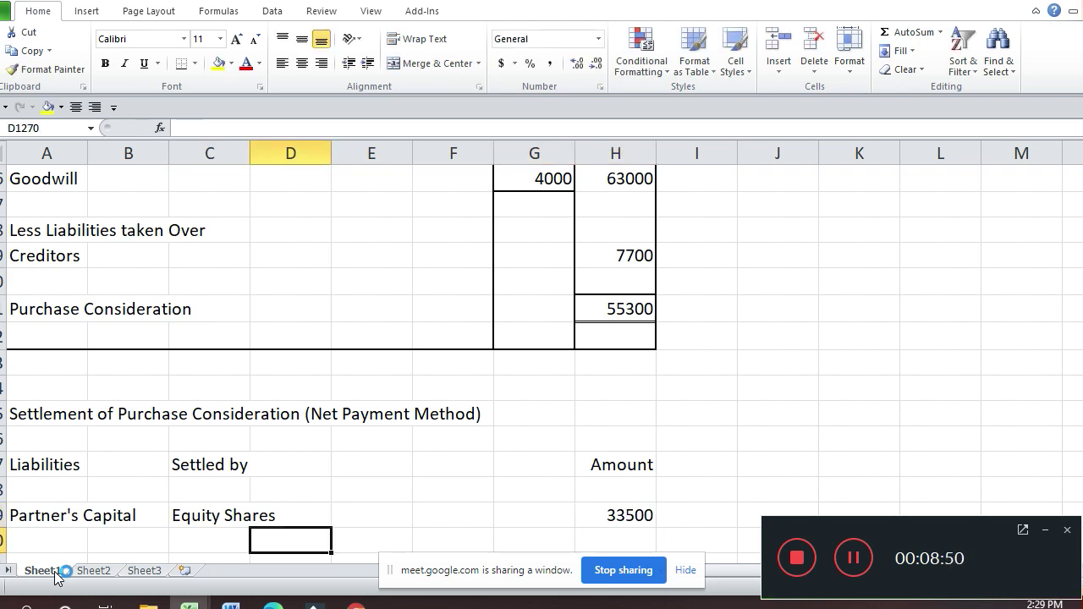
key("Down")
key("Left")
type("Ca")
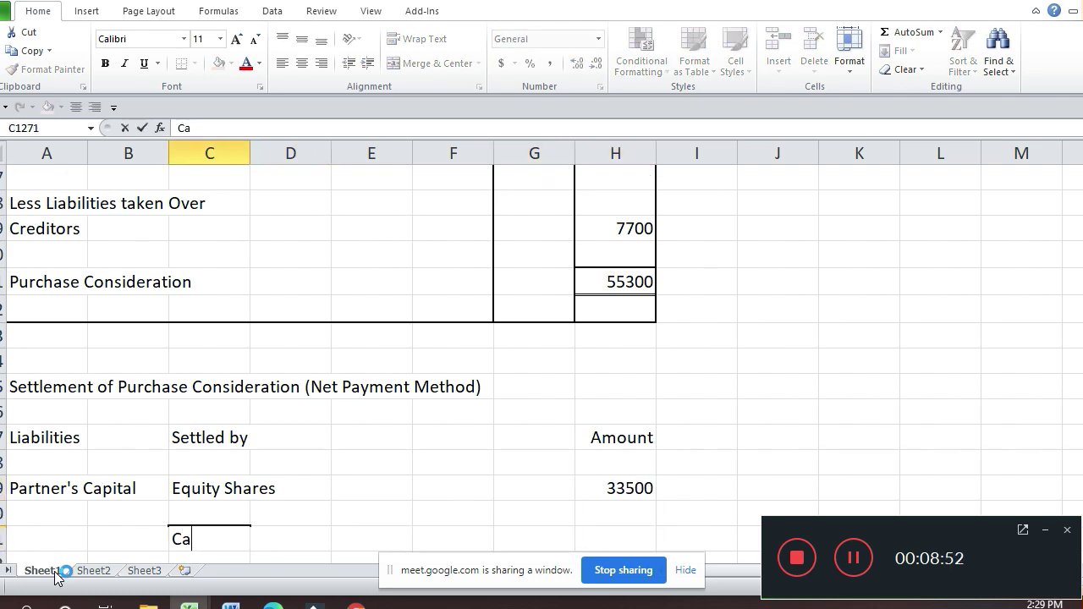
type("sh (B")
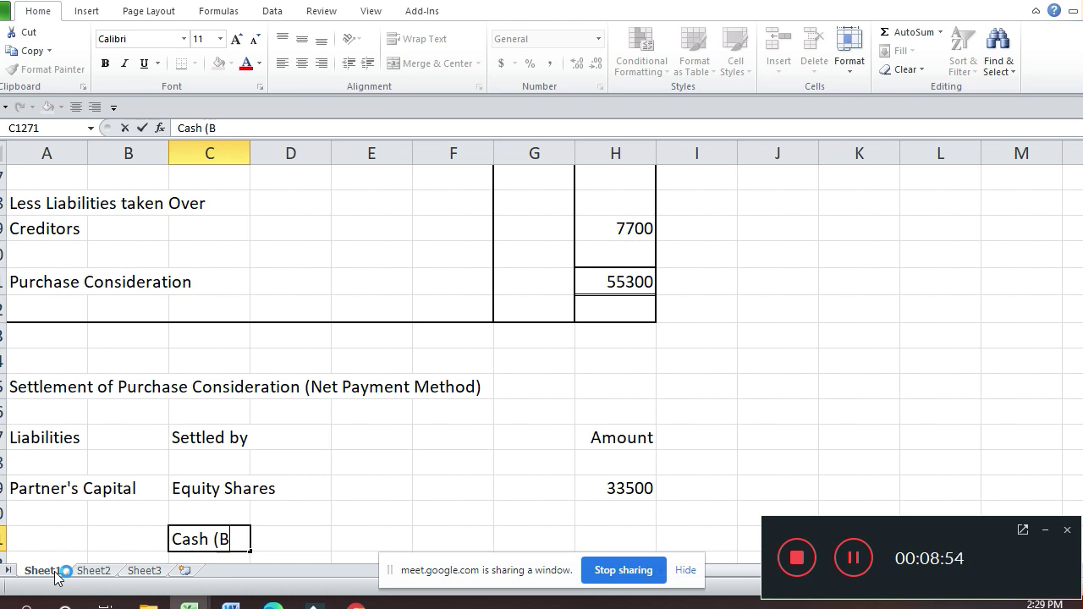
type("alanc")
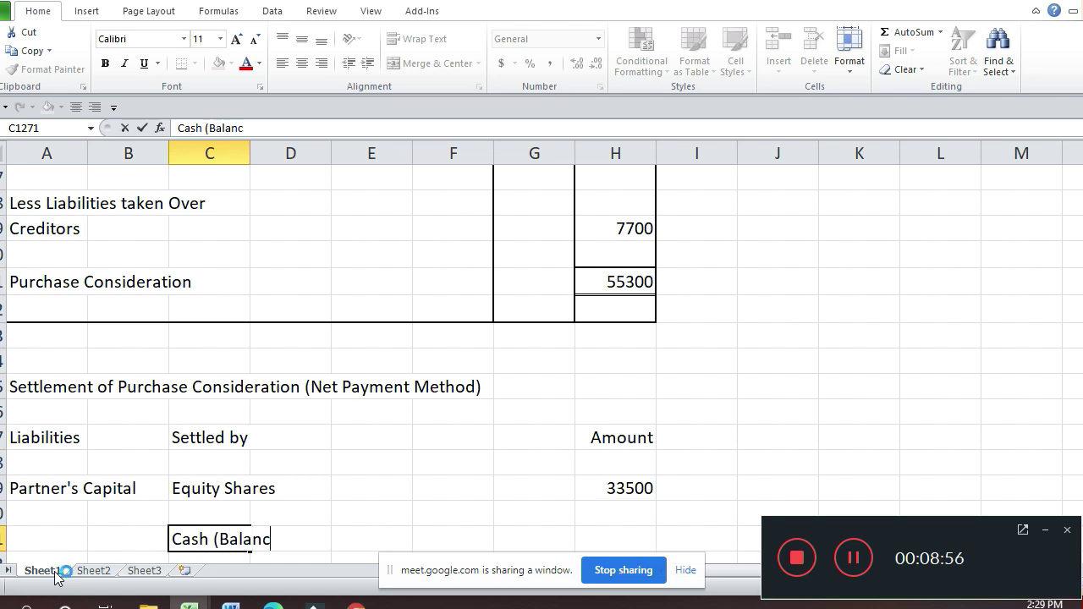
type("ing Fi")
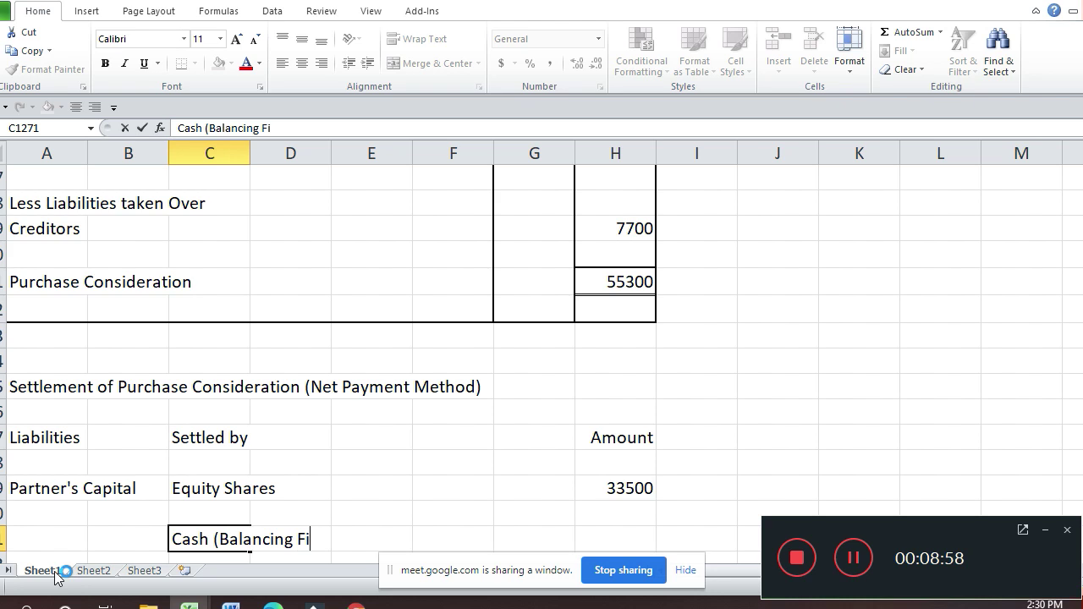
type("gure)")
key("Return")
key("Return")
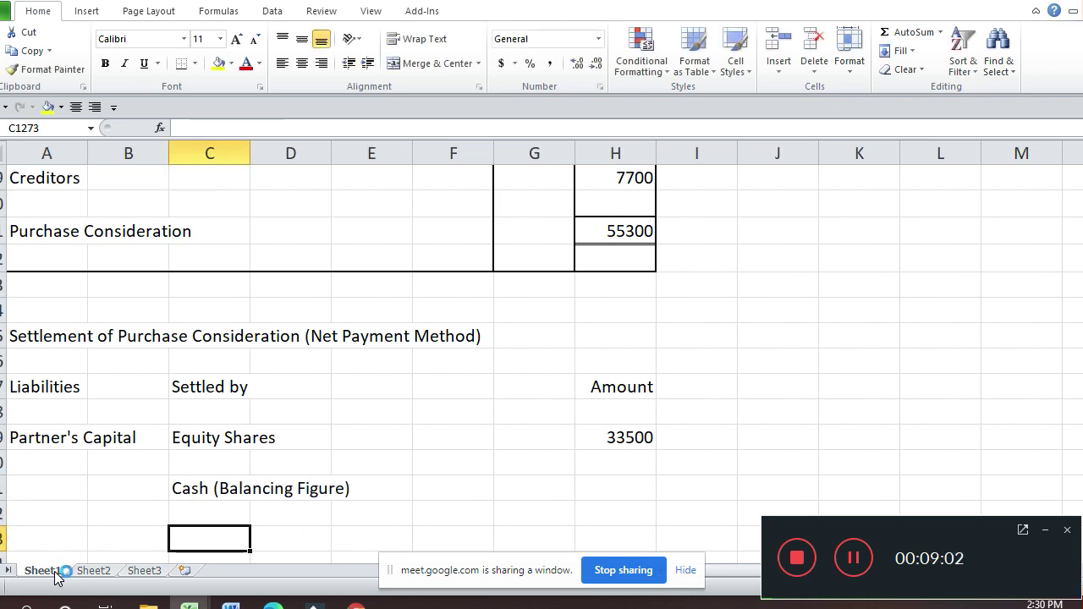
key("Right")
key("Right")
key("Right")
key("Right")
key("Right")
key("Right")
key("Left")
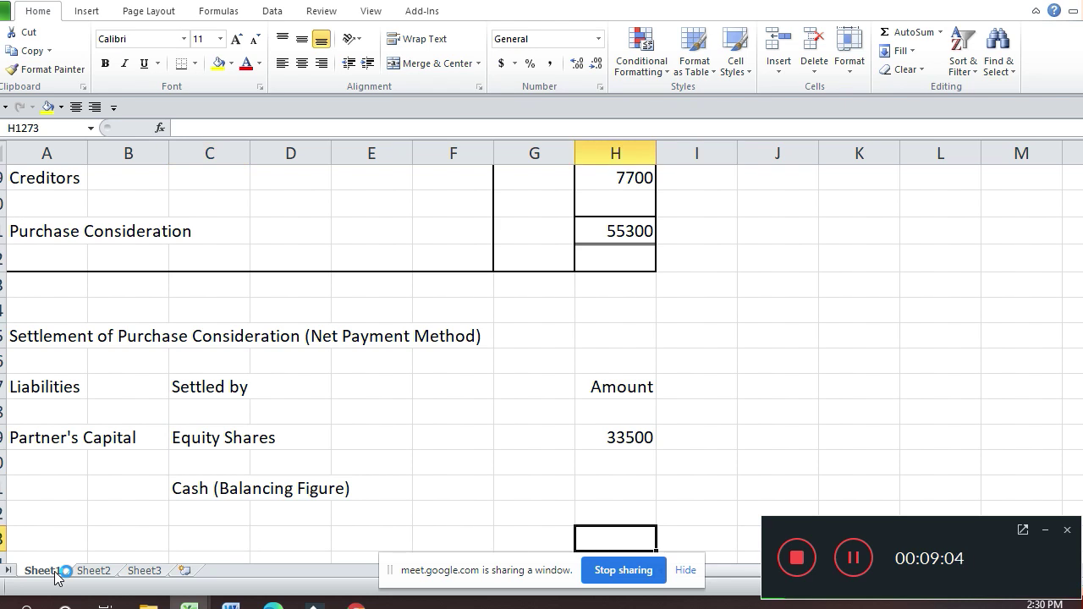
Step: Enter the 55300 total and compute cash as total minus 33500, giving 21800
type("55300")
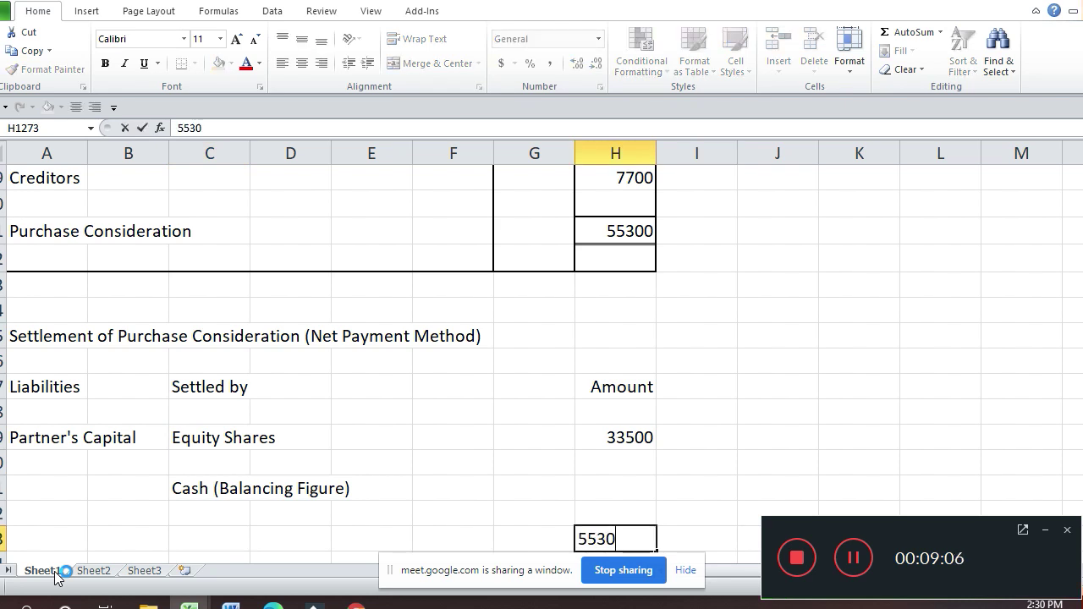
key("Return")
key("Up")
key("Up")
key("Up")
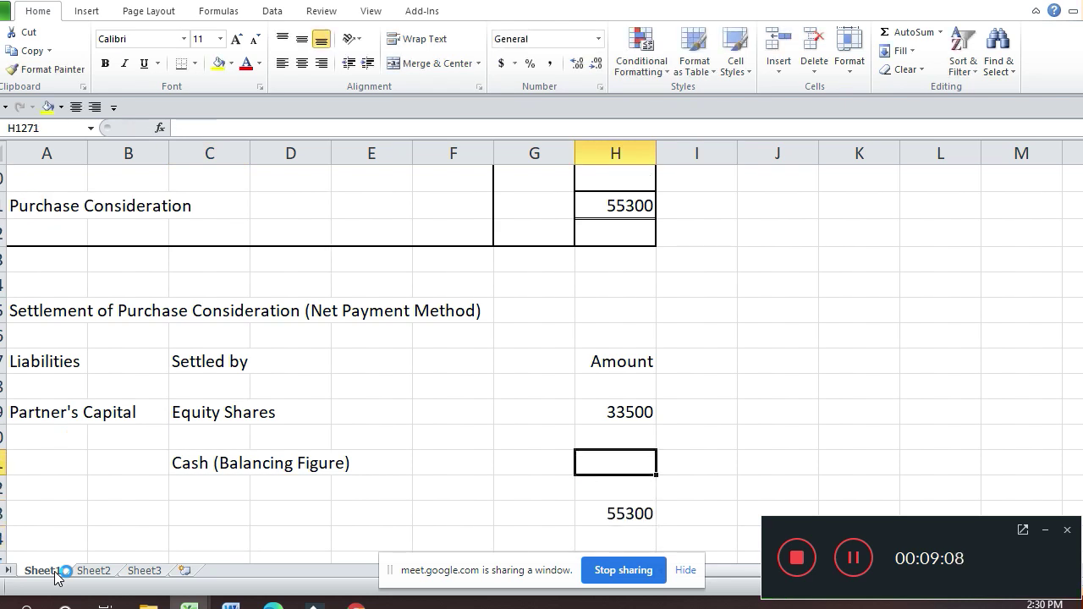
type("=")
key("Down")
key("Down")
type("-")
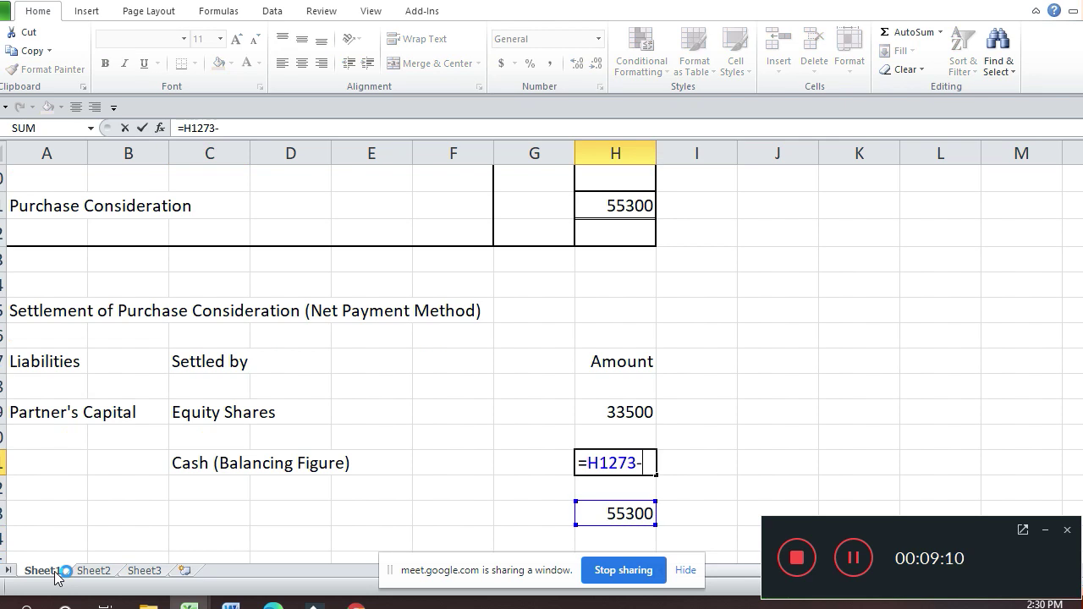
key("Up")
key("Up")
key("Return")
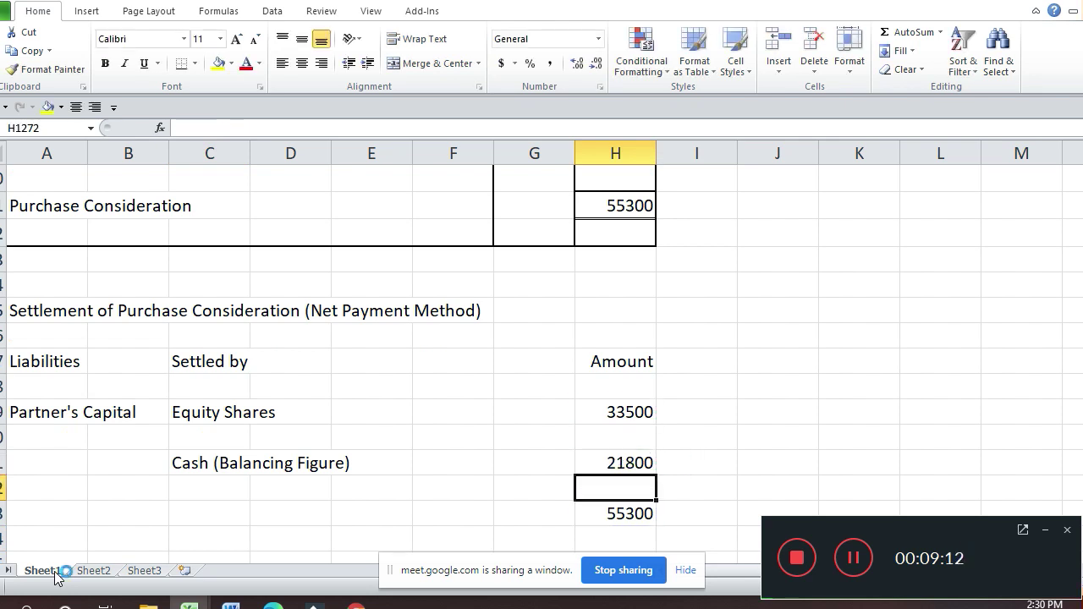
Step: Type the Consideration label into the total row's label cell
key("Down")
key("Left")
key("Left")
key("Left")
key("Left")
key("Left")
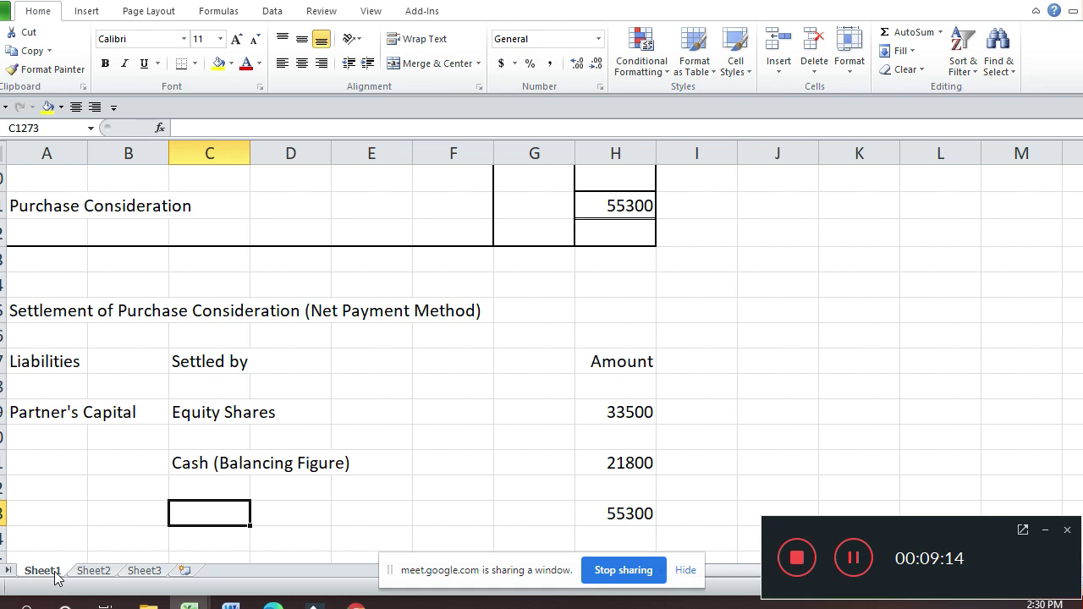
type("P")
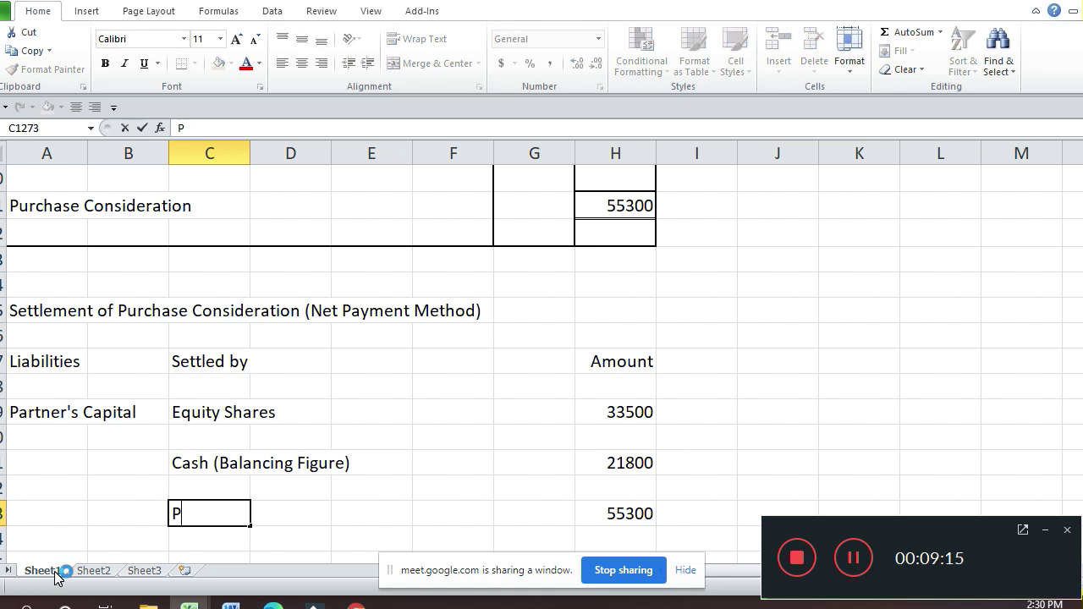
type("urchase")
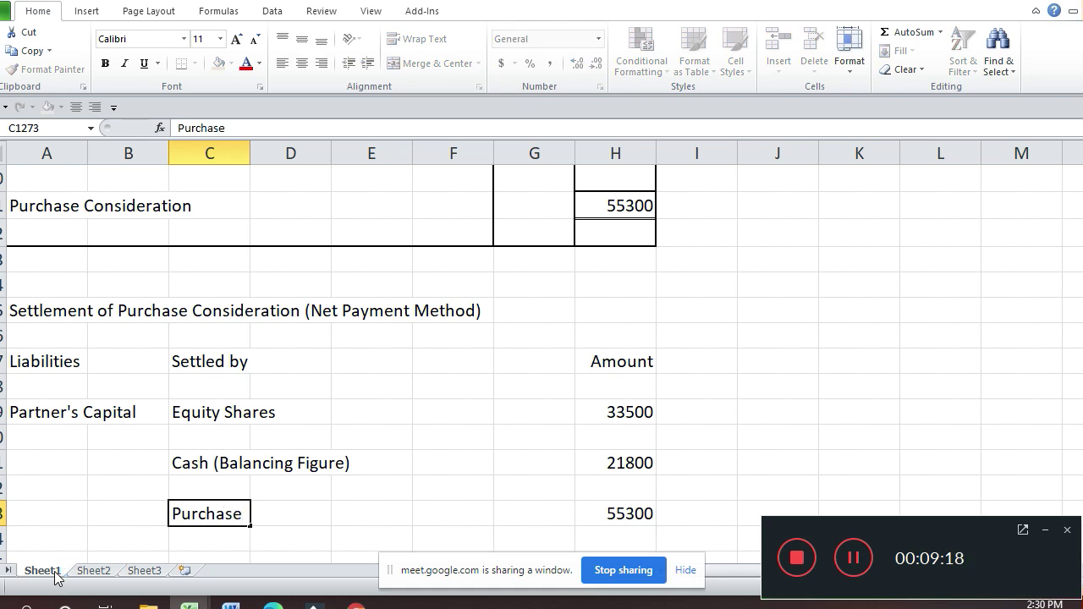
key("shift+Up")
type("Cond")
key("BackSpace")
type("s")
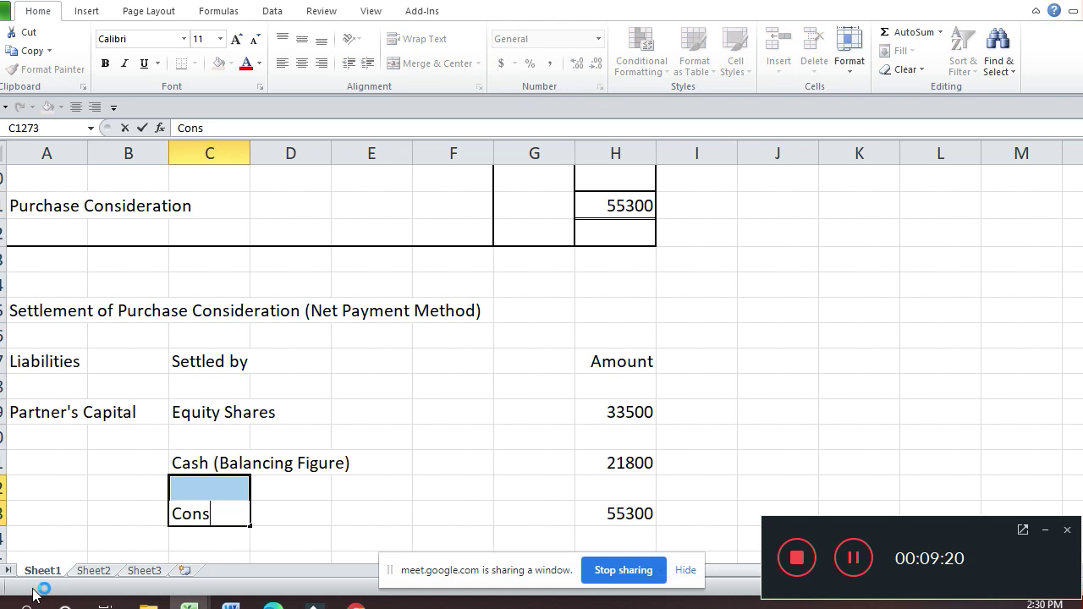
type("idera")
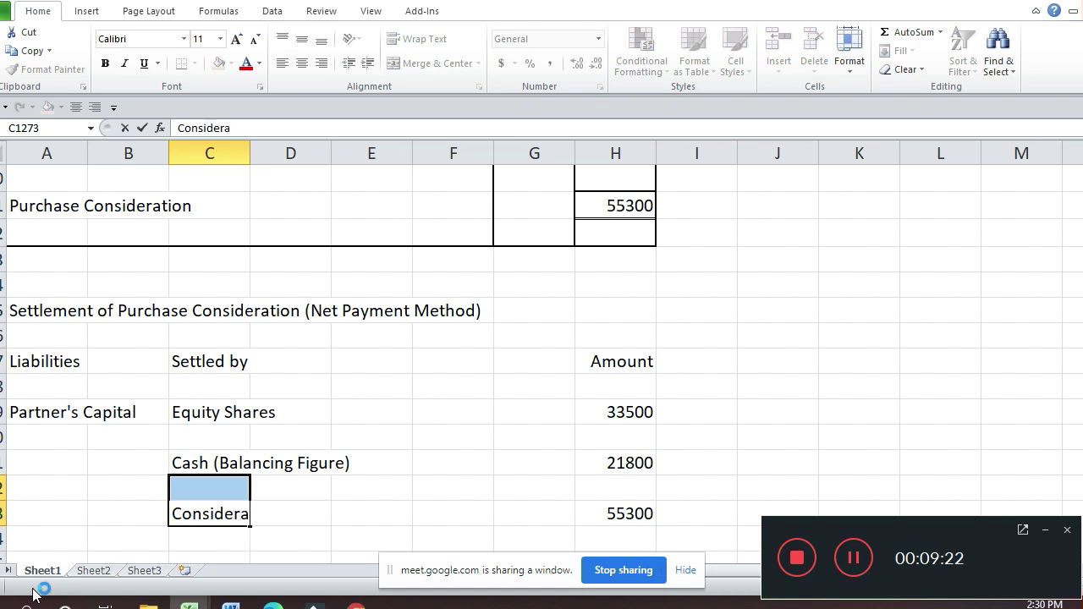
type("tion")
key("Up")
key("Up")
key("Down")
key("Down")
Step: Correct the total row label so it reads 'Purchase Consideration'
key("F2")
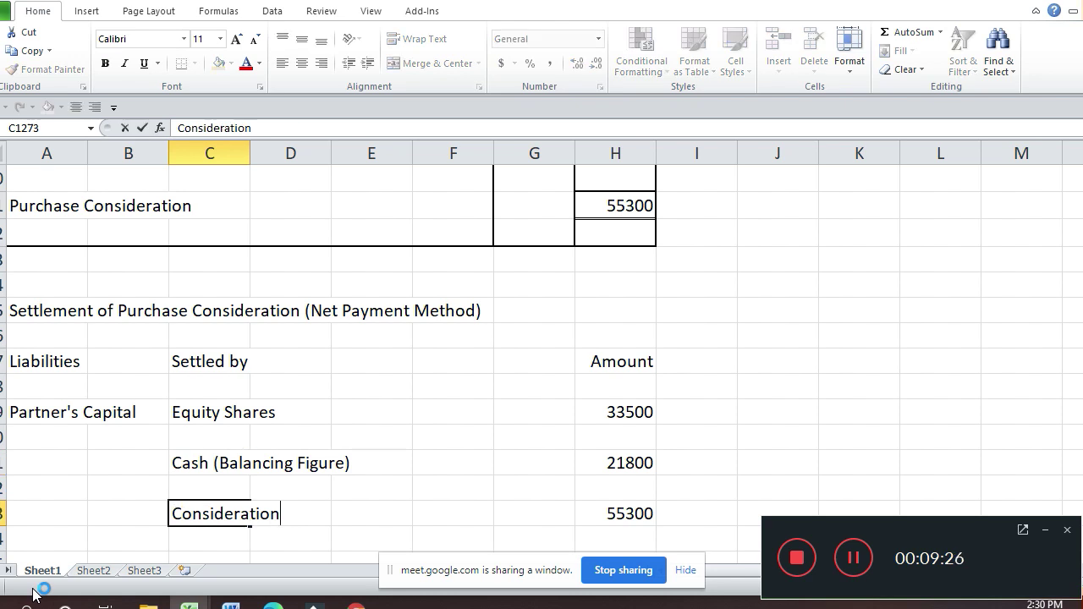
type("+")
key("Down")
key("Down")
key("Down")
key("Down")
key("Down")
key("Down")
key("Down")
key("Down")
key("Down")
key("Down")
key("Down")
key("Down")
key("Down")
key("Down")
key("Down")
key("ctrl+Return")
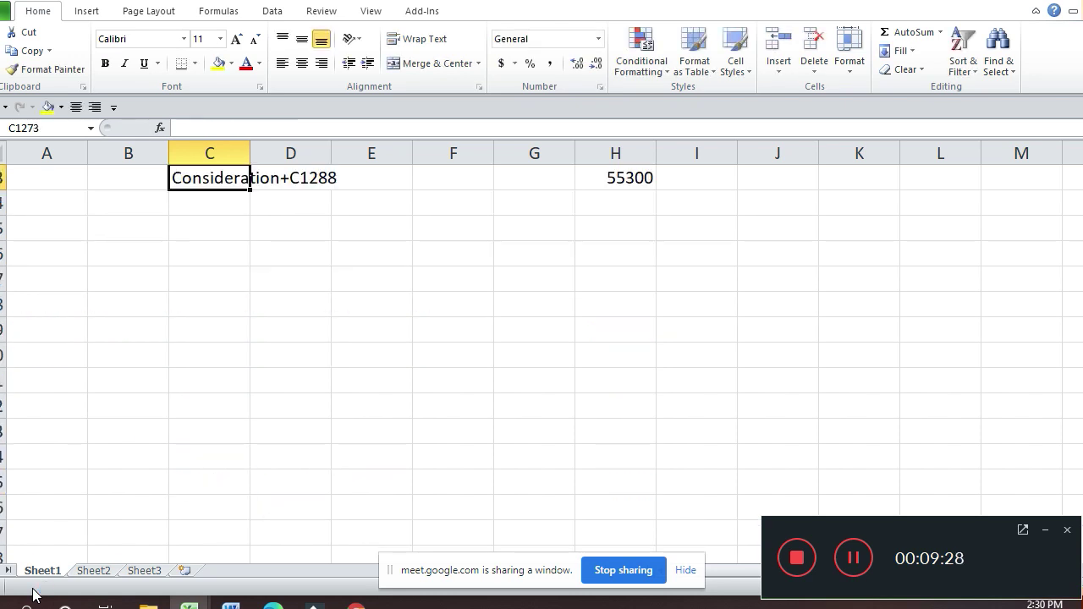
key("F2")
key("BackSpace")
key("BackSpace")
key("BackSpace")
key("BackSpace")
key("BackSpace")
key("BackSpace")
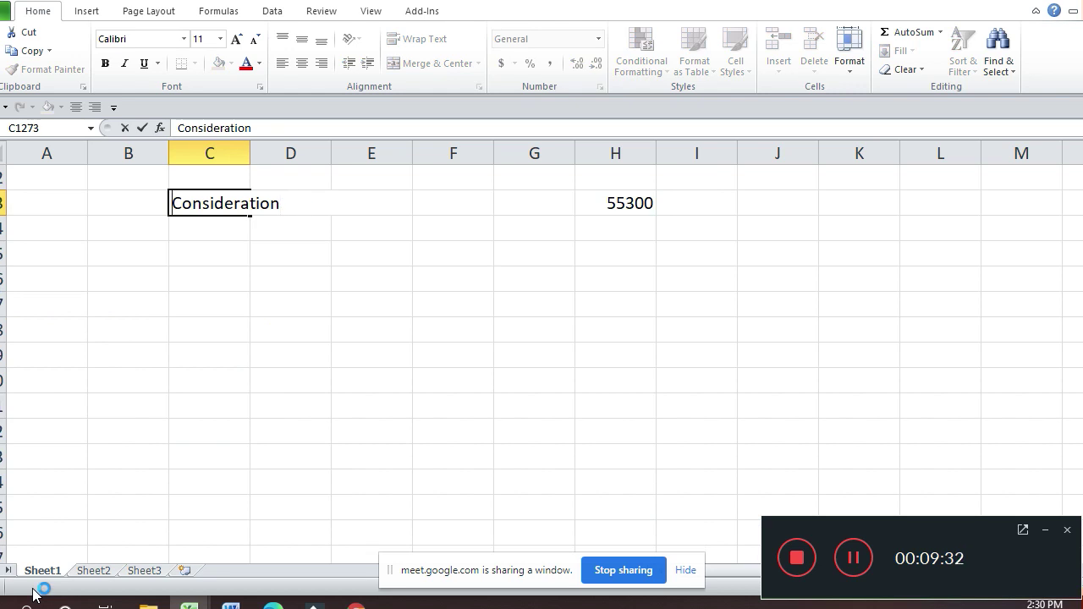
key("Home")
type("Purch")
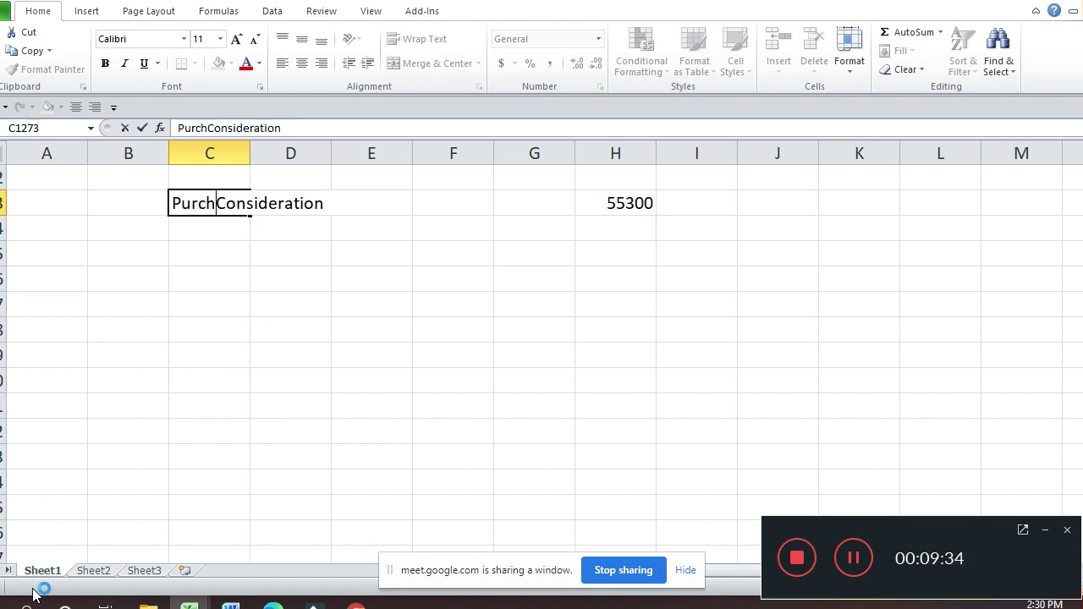
type("ase")
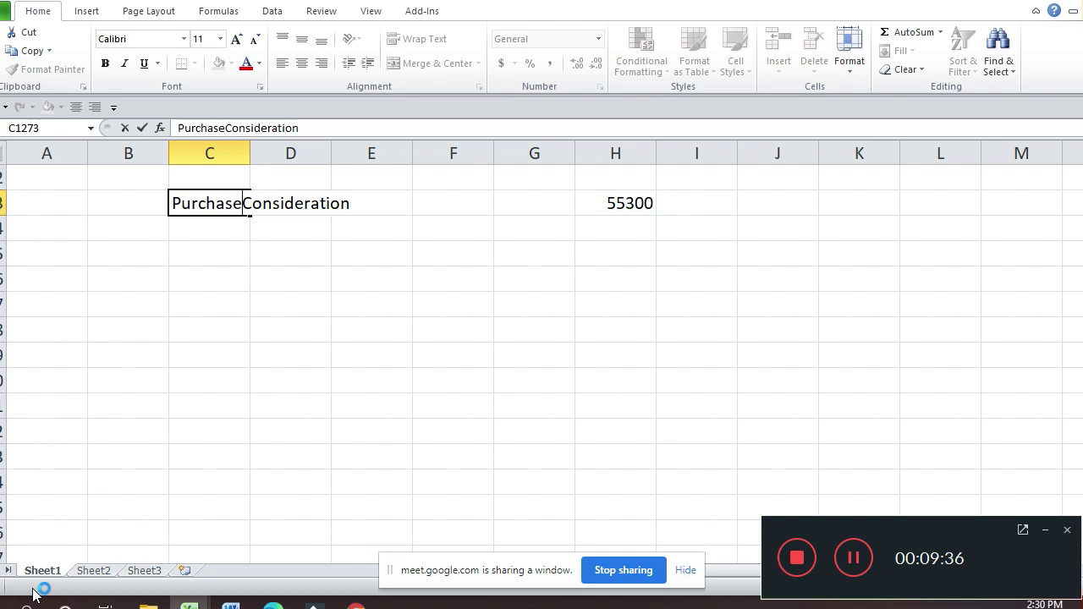
key("Return")
key("Up")
key("Up")
key("Up")
key("Up")
key("Up")
key("Up")
key("Up")
key("Up")
key("Up")
key("Up")
key("Up")
key("Up")
key("Up")
key("Up")
key("Up")
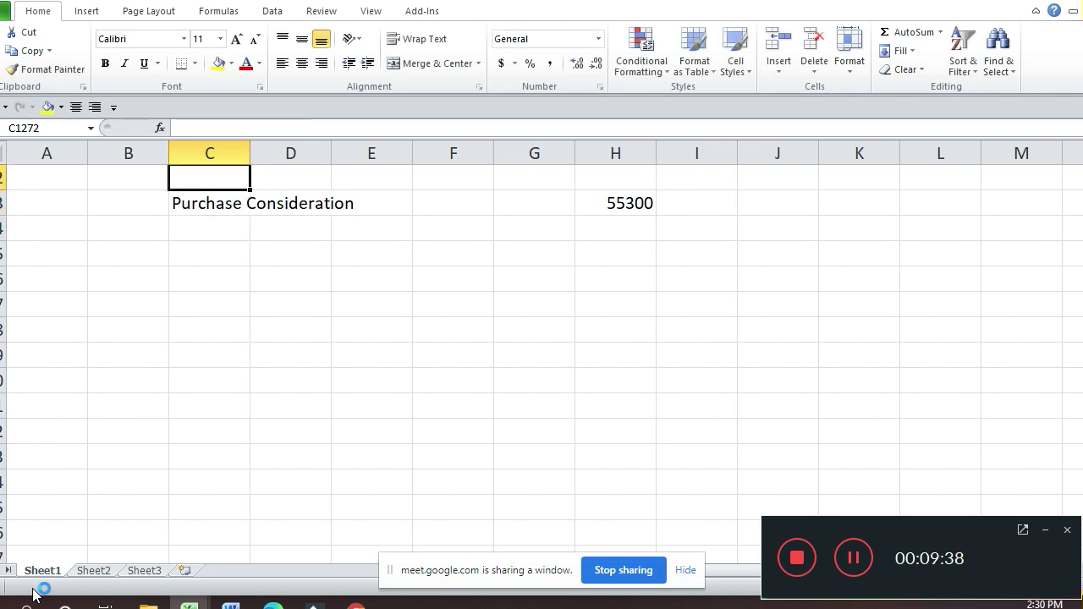
key("Down")
key("Down")
key("Down")
key("Down")
key("Down")
key("Down")
key("Down")
key("Down")
key("Down")
key("Down")
key("Down")
key("Down")
key("Down")
key("Down")
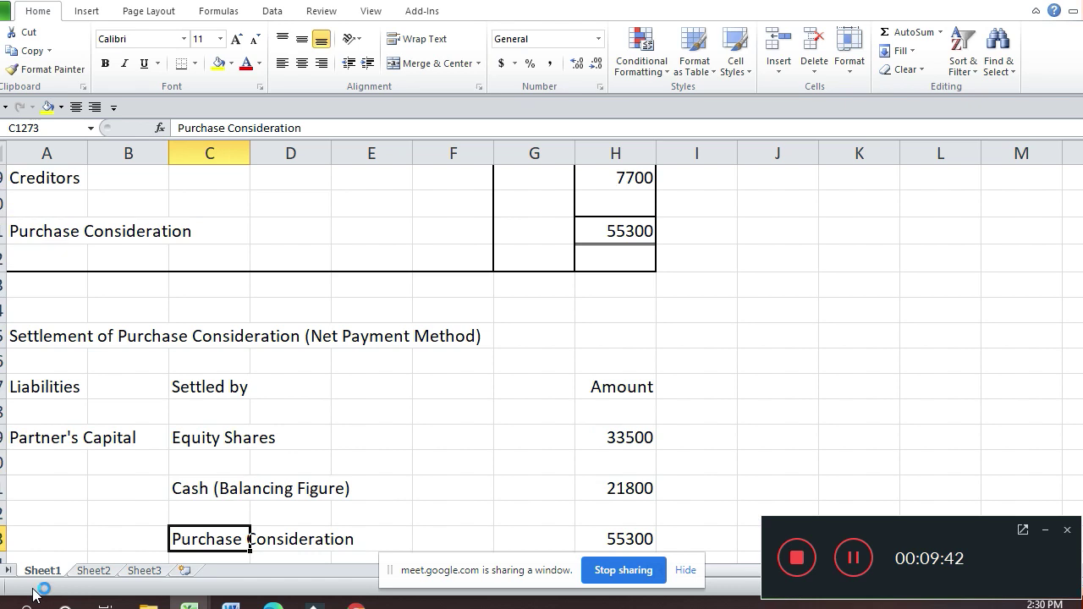
Step: Give the 55300 total cell solid top and bottom borders via Format Cells
key("Right")
key("Right")
key("Right")
key("Right")
key("Right")
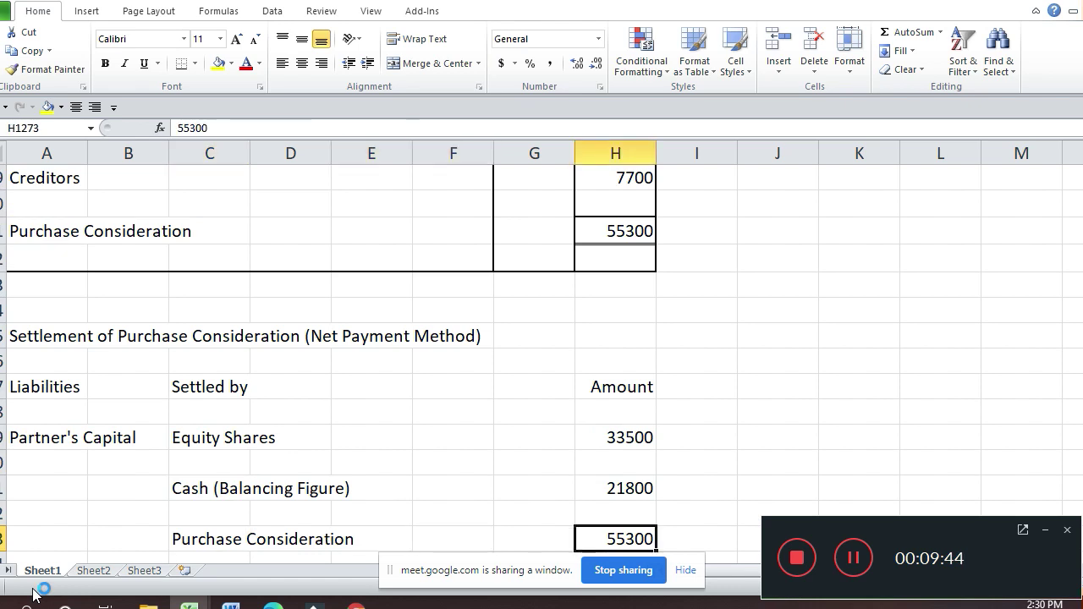
key("ctrl+1")
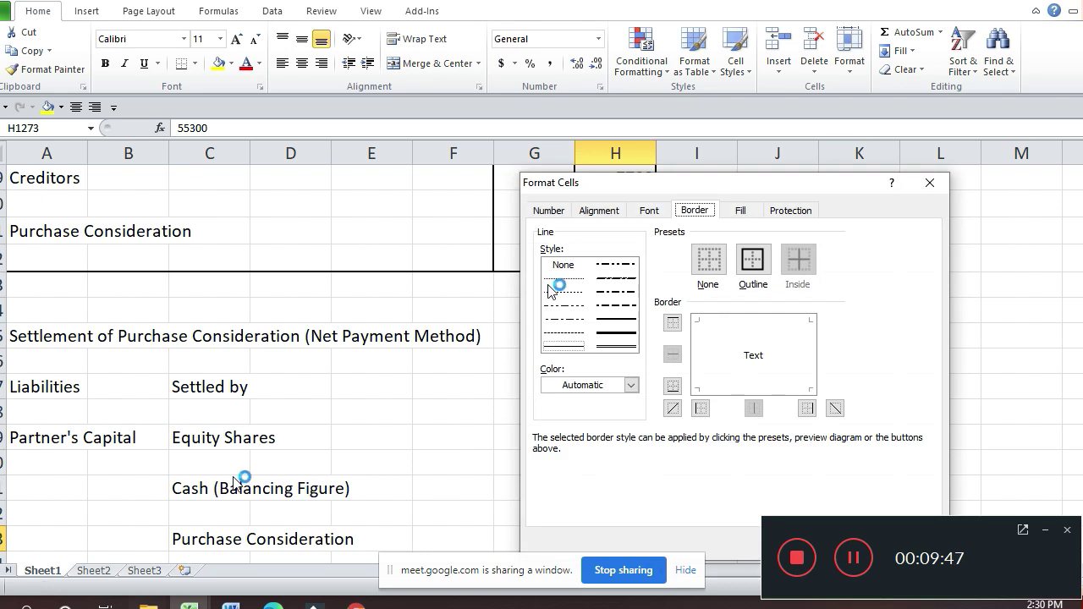
left_click(620, 318)
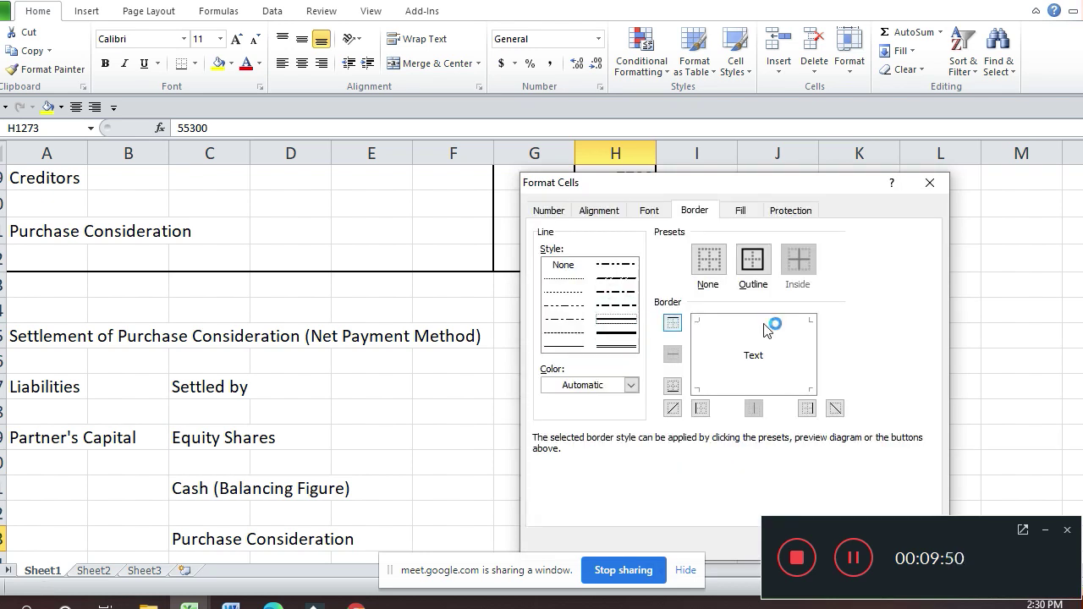
left_click(761, 322)
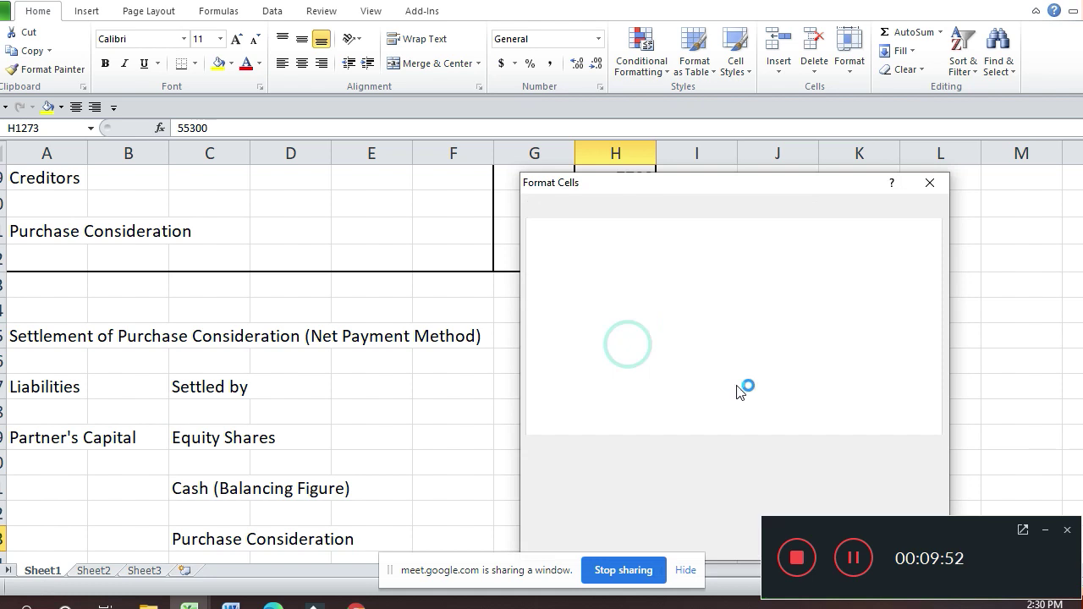
left_click(746, 387)
key("Return")
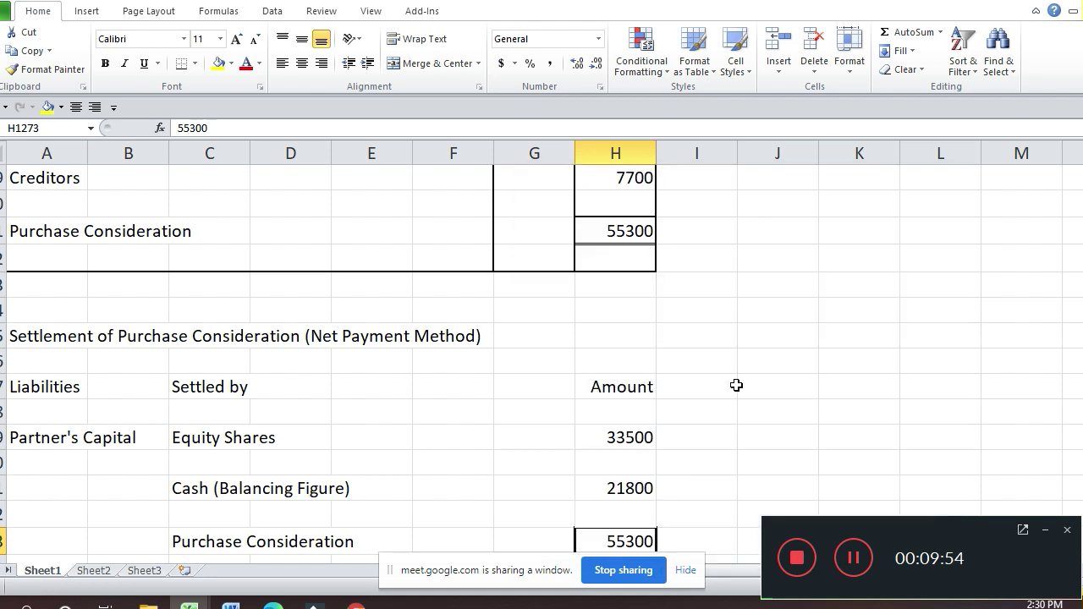
key("Down")
key("Down")
key("Down")
key("Down")
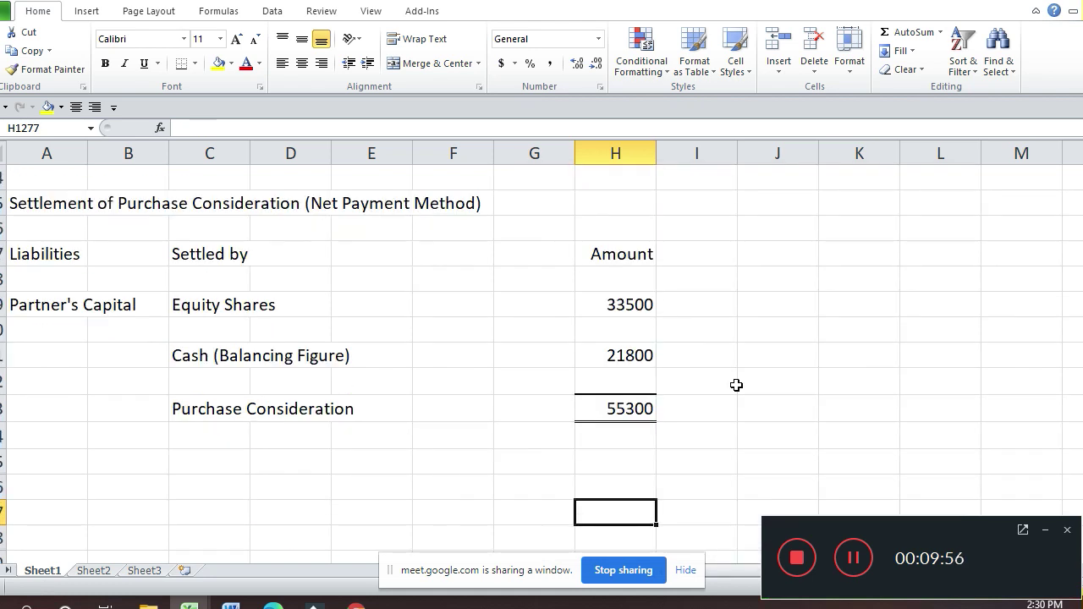
Step: Copy the 'In the Books of P and Q' Realisation A/c header block
key("ctrl+Up")
key("Up")
key("Up")
key("Up")
key("Up")
key("Up")
key("Up")
key("Up")
key("Up")
key("Up")
key("Up")
key("Up")
key("Up")
key("Up")
key("Up")
key("Up")
key("Up")
key("Up")
key("Up")
key("Up")
key("Up")
key("Up")
key("Up")
key("Up")
key("Up")
key("Up")
key("Up")
key("Up")
key("Up")
key("Up")
key("Up")
key("Up")
key("Up")
key("Up")
key("Up")
key("Up")
key("Up")
key("Up")
key("Up")
key("Up")
key("Up")
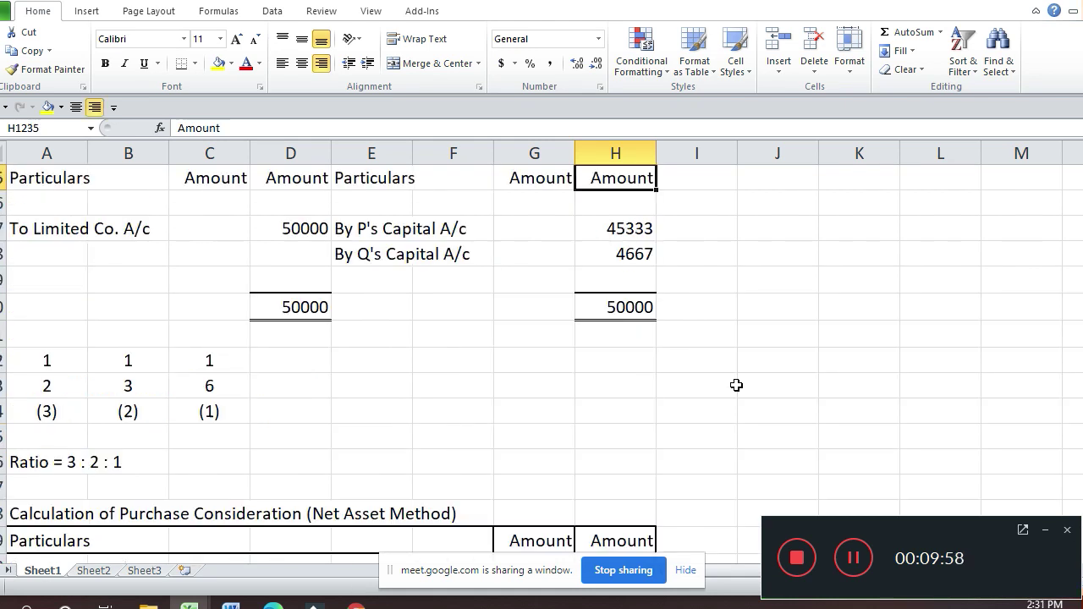
key("Up")
key("Up")
key("Up")
key("Up")
key("Up")
key("Up")
key("Up")
key("Up")
key("Up")
key("Up")
key("Up")
key("Up")
key("Up")
key("Up")
key("Up")
key("Up")
key("Up")
key("Up")
key("Up")
key("Up")
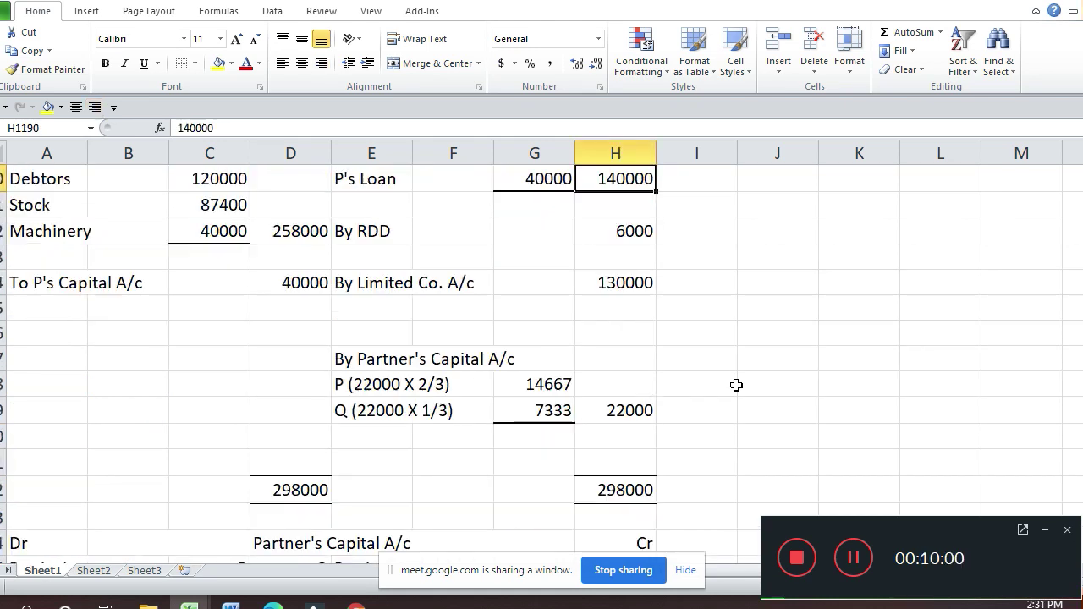
key("Up")
key("Up")
key("Up")
key("Up")
key("Up")
key("Up")
key("Up")
key("Up")
key("Up")
key("Up")
key("Up")
key("Up")
key("Up")
key("Up")
key("Up")
key("Down")
key("Down")
key("Down")
key("Down")
key("Down")
key("Down")
key("Down")
key("Down")
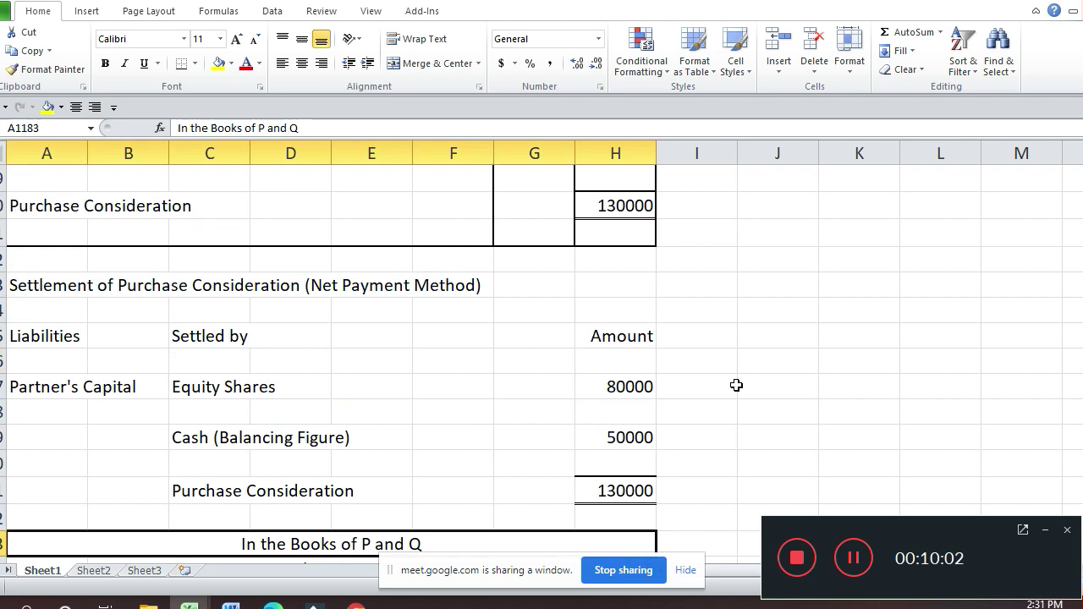
key("shift+Down")
key("shift+Down")
key("shift+Down")
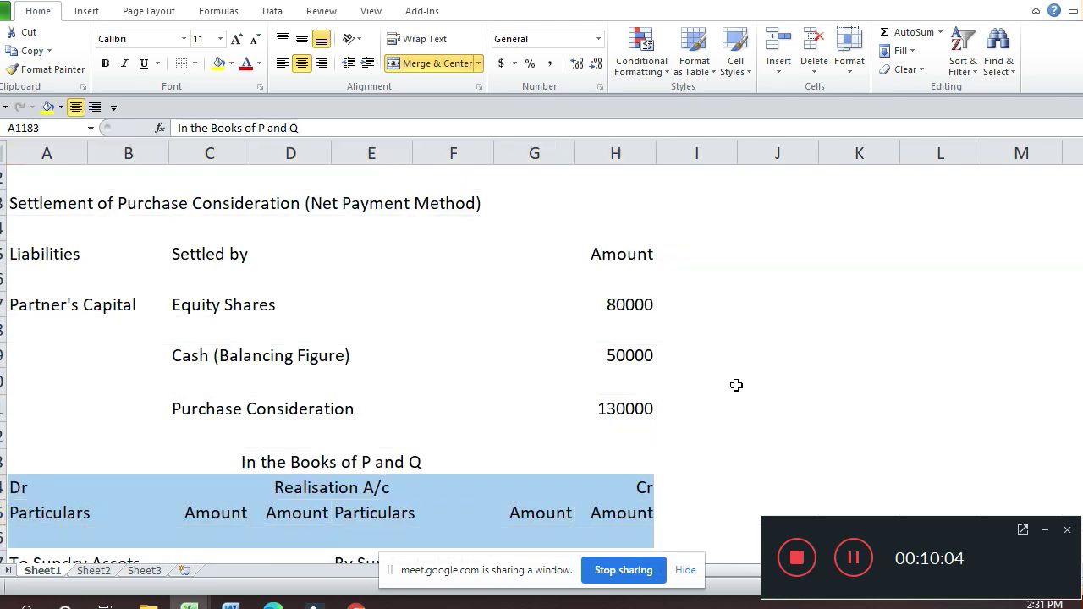
key("ctrl+c")
Step: Paste the header block in column A below the settlement and edit its merged heading
key("Down")
key("Right")
key("Right")
key("Down")
key("Down")
key("Down")
key("Down")
key("Down")
key("Down")
key("Down")
key("Down")
key("Down")
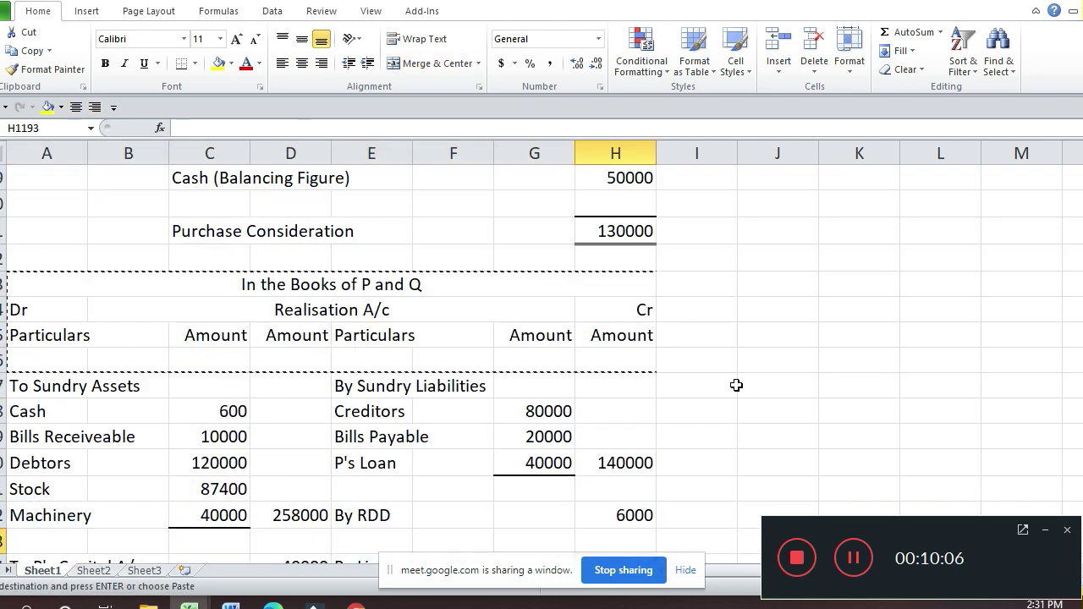
key("Page_Down")
key("Page_Down")
key("Page_Down")
key("Page_Down")
key("Page_Down")
key("Page_Down")
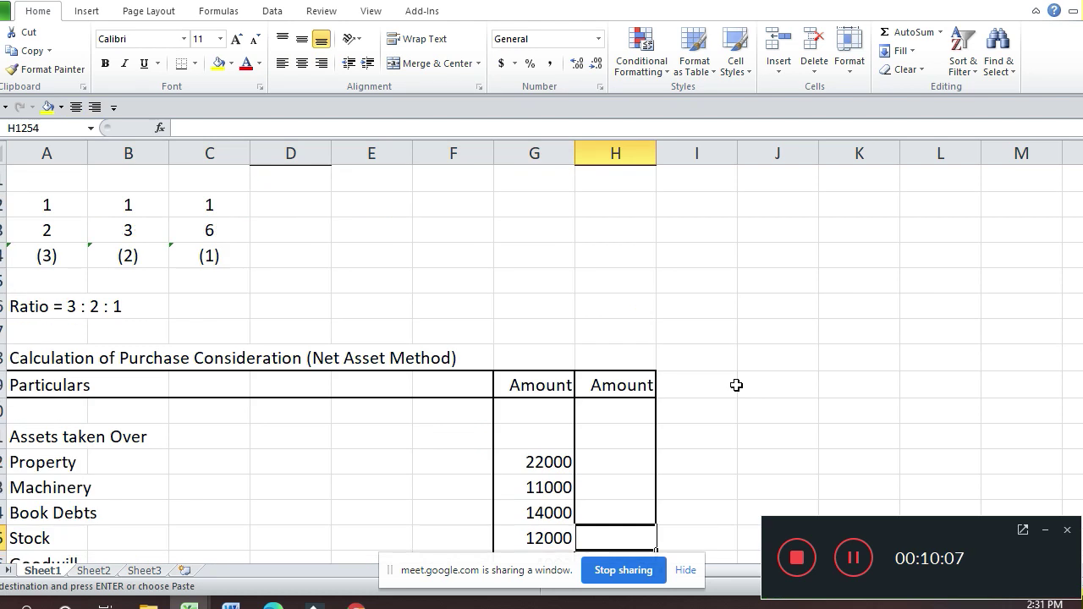
key("Up")
key("Up")
key("Up")
key("Left")
key("Left")
key("Left")
key("Left")
key("Left")
key("Left")
key("Left")
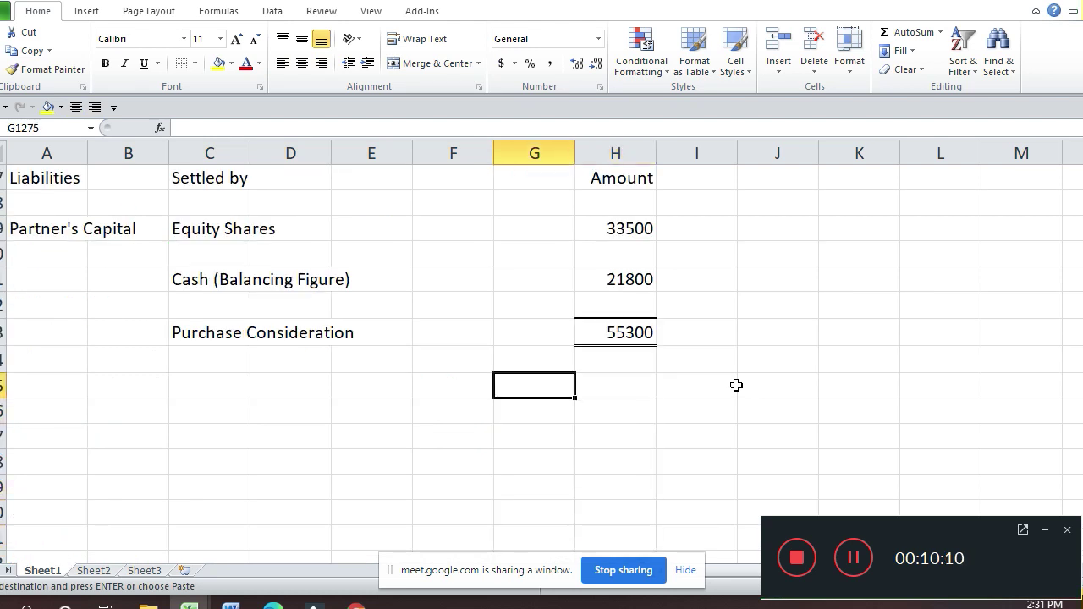
key("Return")
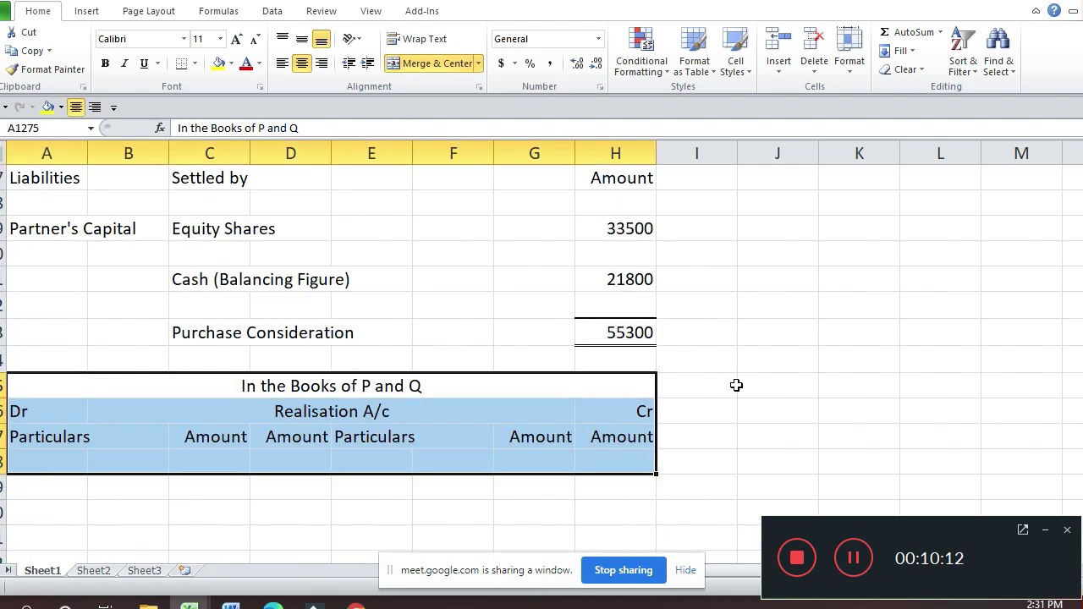
key("Down")
key("Up")
key("Right")
key("Left")
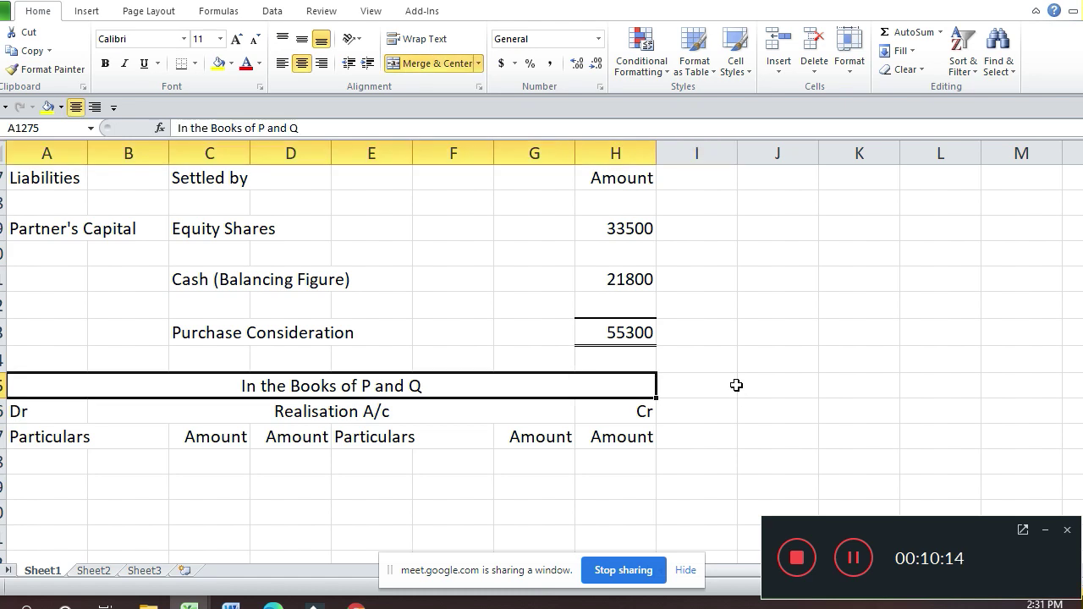
key("F2")
key("Left")
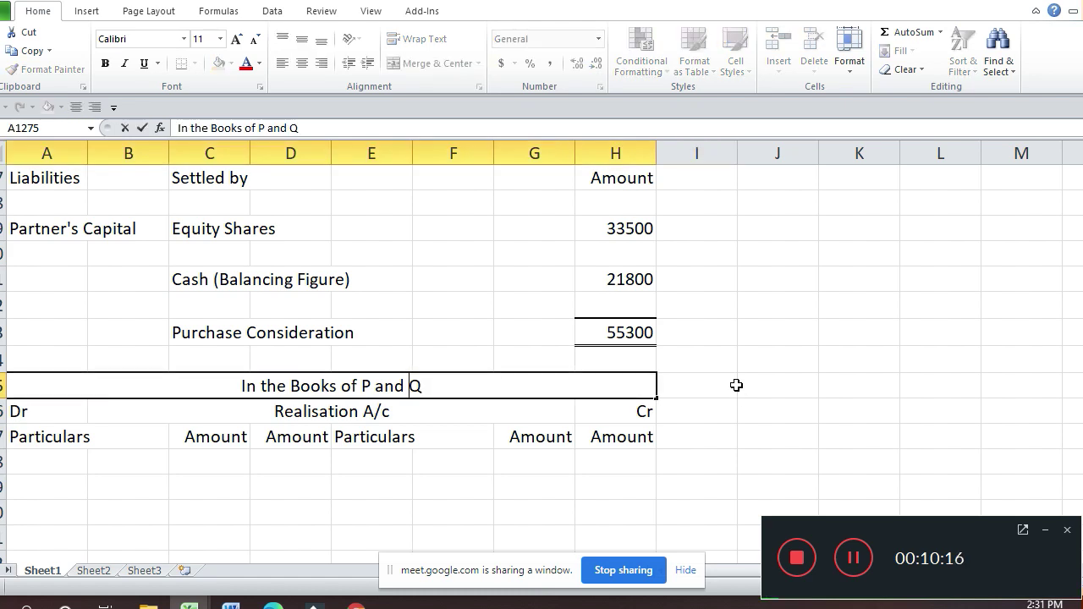
Step: Replace P with 'A, B' and Q with 'C' in the heading 'In the Books of A, B and C'
key("Delete")
type("C")
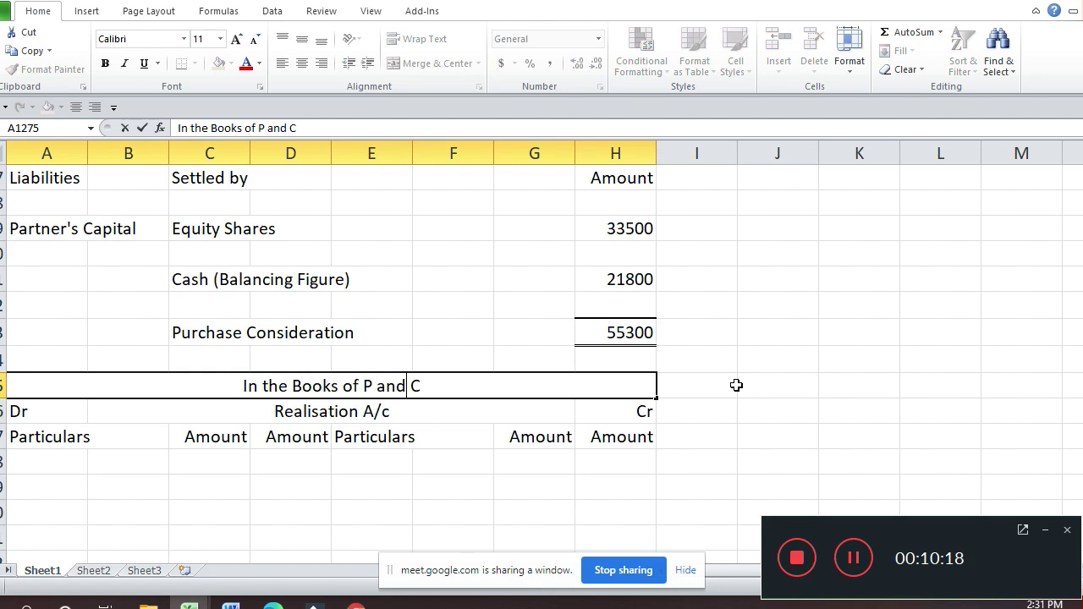
key("Left")
key("Left")
key("Delete")
type("A, ")
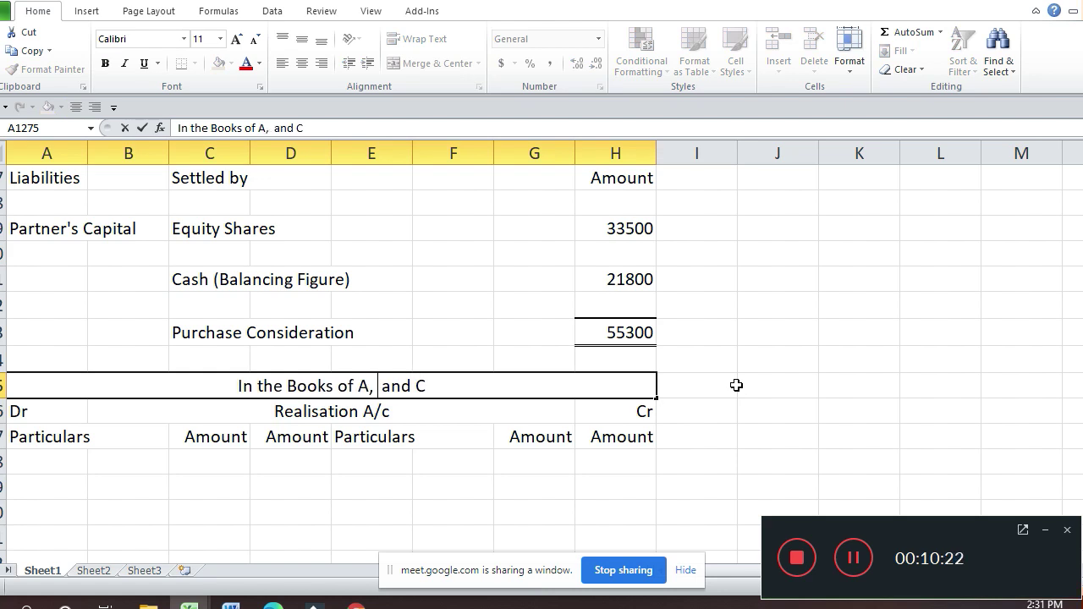
type("B")
key("Return")
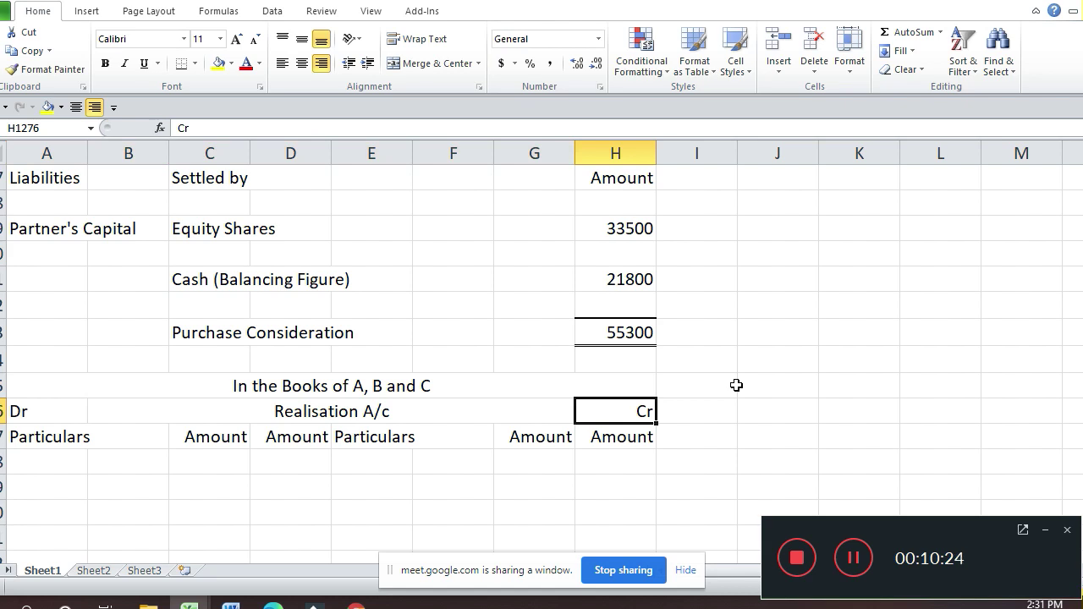
key("Up")
Step: Copy an earlier Partner's Capital A/c header's rows across columns A to J
key("Up")
key("Up")
key("Up")
key("Up")
key("Up")
key("Up")
key("Up")
key("Up")
key("Up")
key("Up")
key("Up")
key("Up")
key("Up")
key("Up")
key("Up")
key("Up")
key("Up")
key("Up")
key("Up")
key("Up")
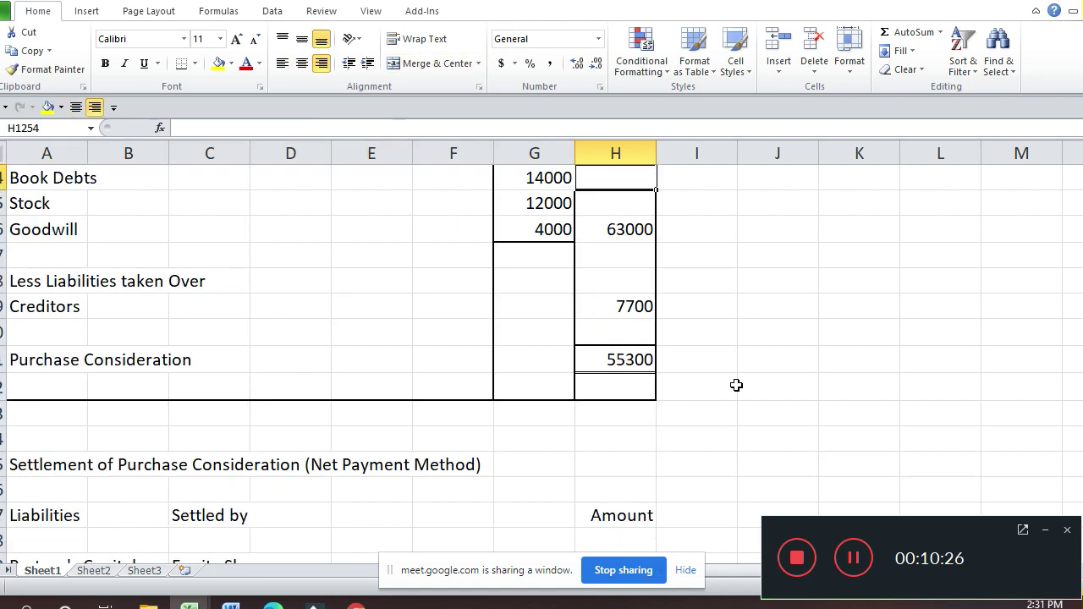
key("Up")
key("Up")
key("Up")
key("Up")
key("Up")
key("Up")
key("Up")
key("Up")
key("Up")
key("Up")
key("Up")
key("Up")
key("Up")
key("Up")
key("Up")
key("Up")
key("Up")
key("Up")
key("Up")
key("Up")
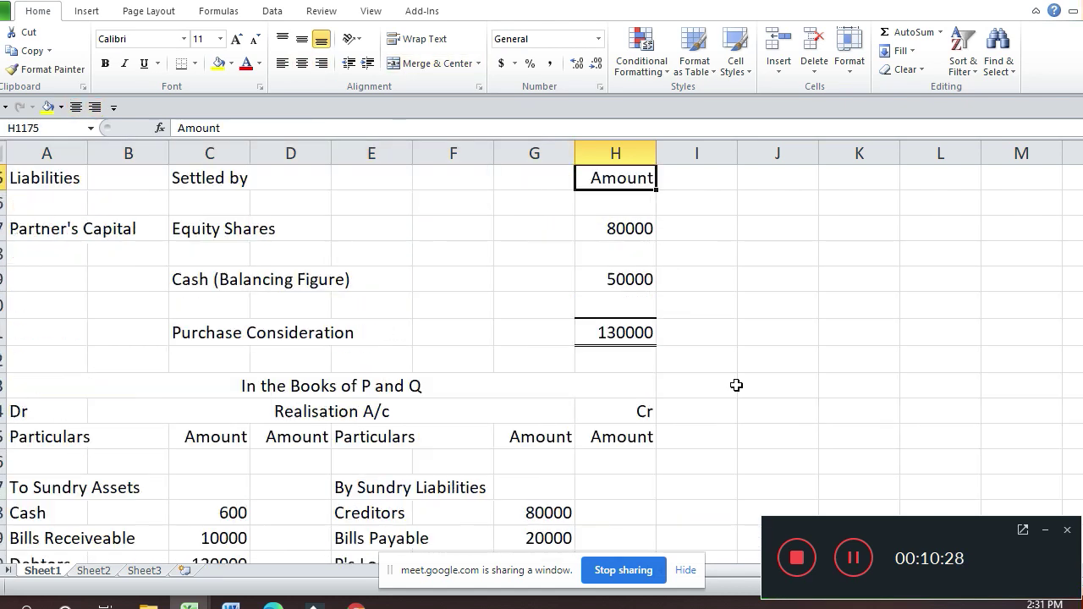
key("Up")
key("Up")
key("Up")
key("Up")
key("Up")
key("Up")
key("Up")
key("Up")
key("Up")
key("Up")
key("Up")
key("Up")
key("Up")
key("Up")
key("Up")
key("Up")
key("Up")
key("Up")
key("Up")
key("Up")
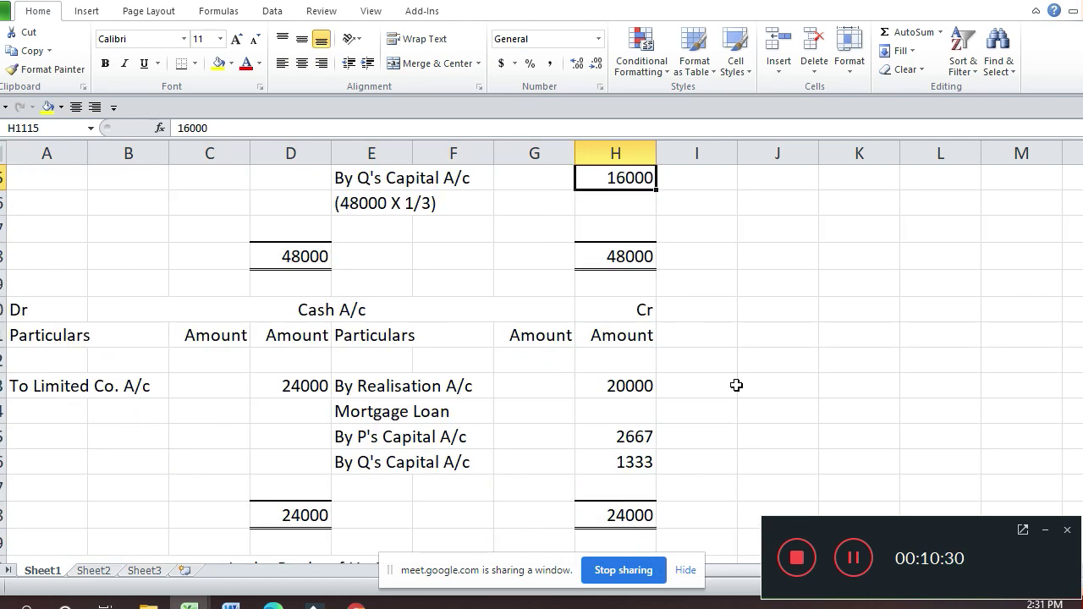
key("Up")
key("Up")
key("Up")
key("Up")
key("Up")
key("Up")
key("Up")
key("Up")
key("Up")
key("Up")
key("Up")
key("Up")
key("Up")
key("Up")
key("Up")
key("Up")
key("Up")
key("Up")
key("Up")
key("Up")
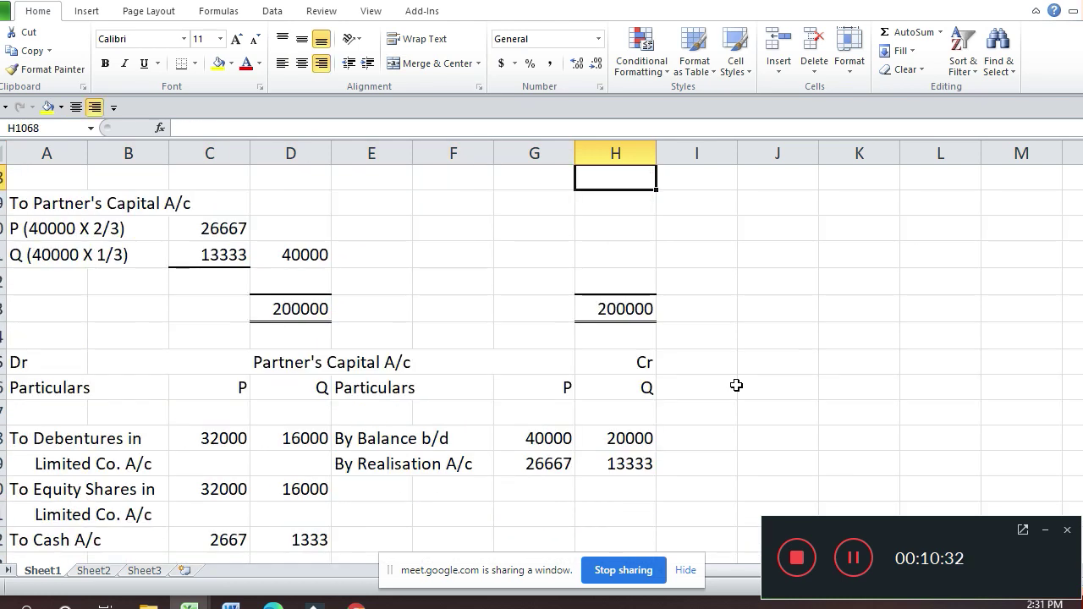
key("Up")
key("Up")
key("Up")
key("Up")
key("Up")
key("Up")
key("Up")
key("Up")
key("Up")
key("Up")
key("Up")
key("Up")
key("Up")
key("Up")
key("Up")
key("Up")
key("Up")
key("Up")
key("Up")
key("Up")
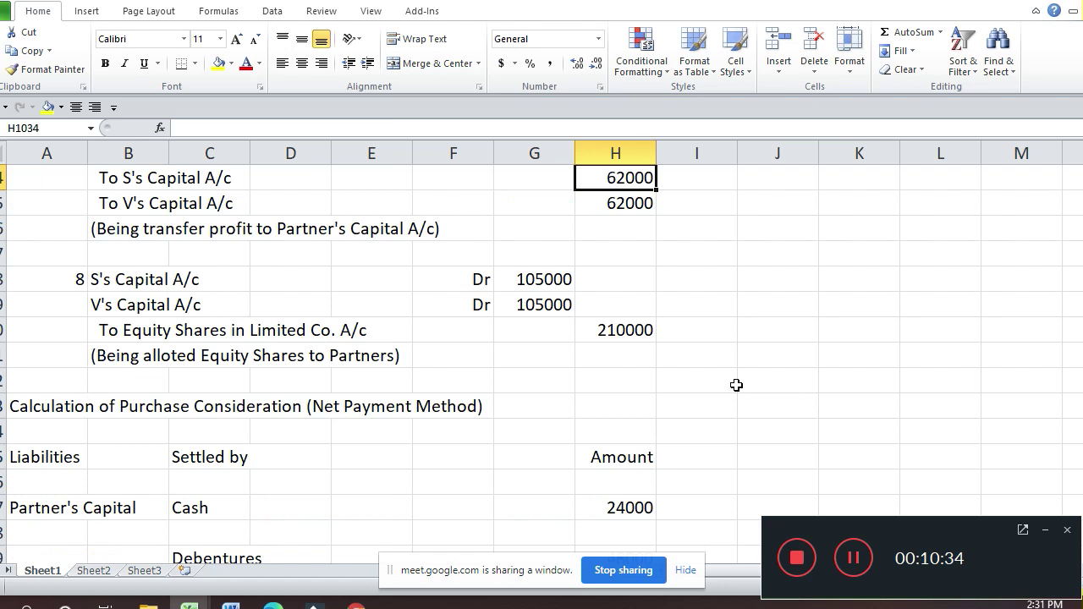
key("Up")
key("Up")
key("Up")
key("Up")
key("Up")
key("Up")
key("Up")
key("Up")
key("Up")
key("Up")
key("Up")
key("Up")
key("Up")
key("Up")
key("Up")
key("Up")
key("Up")
key("Up")
key("Up")
key("Up")
key("Up")
key("Up")
key("Up")
key("Up")
key("Up")
key("Up")
key("Up")
key("Up")
key("Up")
key("Up")
key("Up")
key("Up")
key("Up")
key("Up")
key("Up")
key("Up")
key("Up")
key("Up")
key("Up")
key("Up")
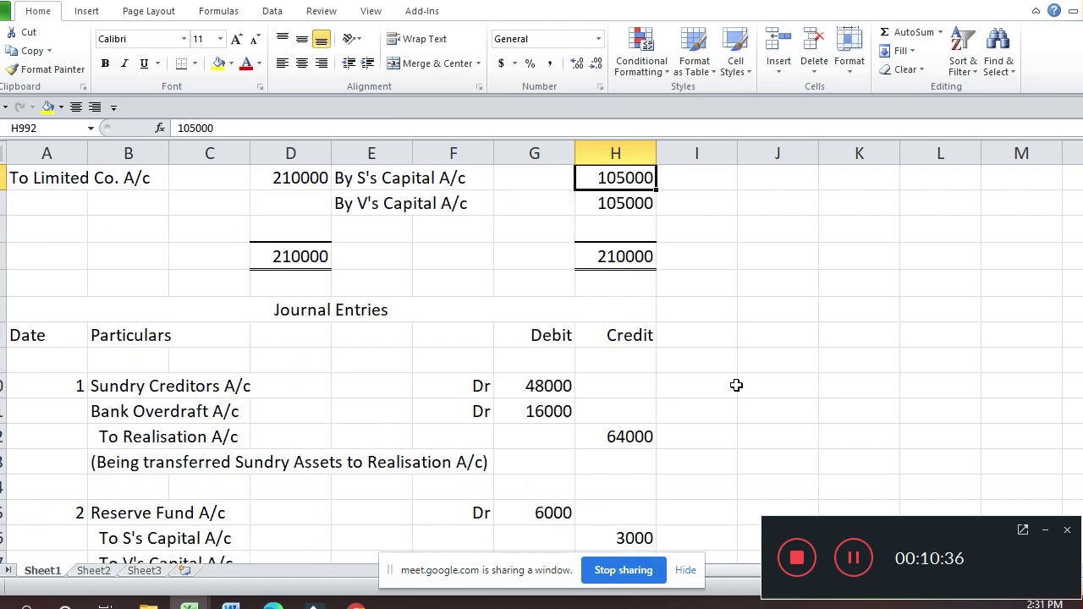
key("Up")
key("Up")
key("Up")
key("Up")
key("Up")
key("Up")
key("Up")
key("Up")
key("Up")
key("Up")
key("Up")
key("Up")
key("Up")
key("Up")
key("Up")
key("Up")
key("Up")
key("Up")
key("Up")
key("Up")
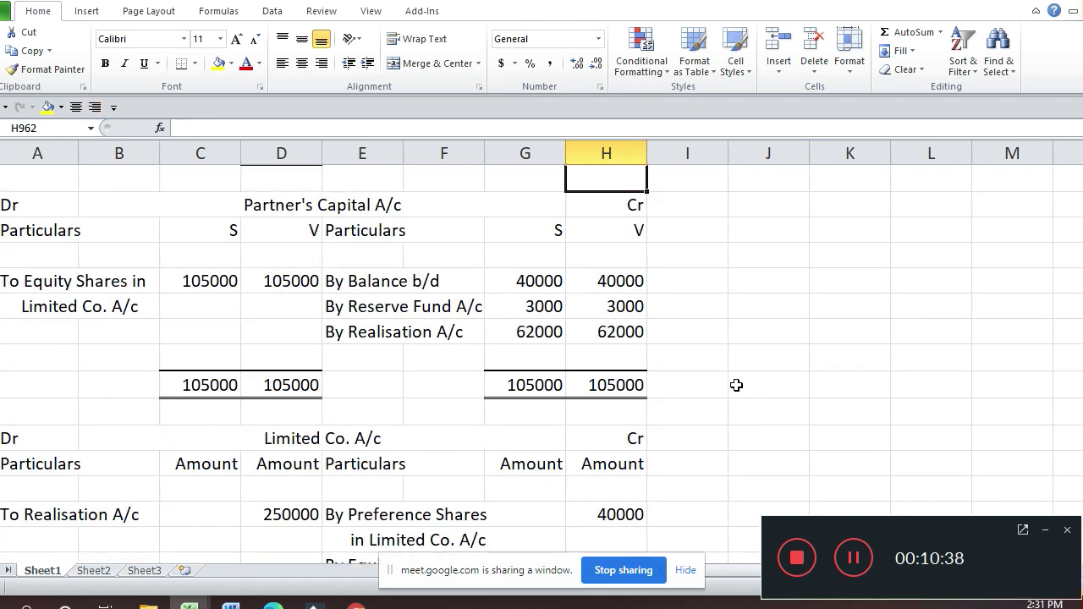
key("Up")
key("Up")
key("Up")
key("Up")
key("Up")
key("Up")
key("Up")
key("Up")
key("Up")
key("Up")
key("Up")
key("Up")
key("Up")
key("Up")
key("Up")
key("Up")
key("Up")
key("Up")
key("Up")
key("Up")
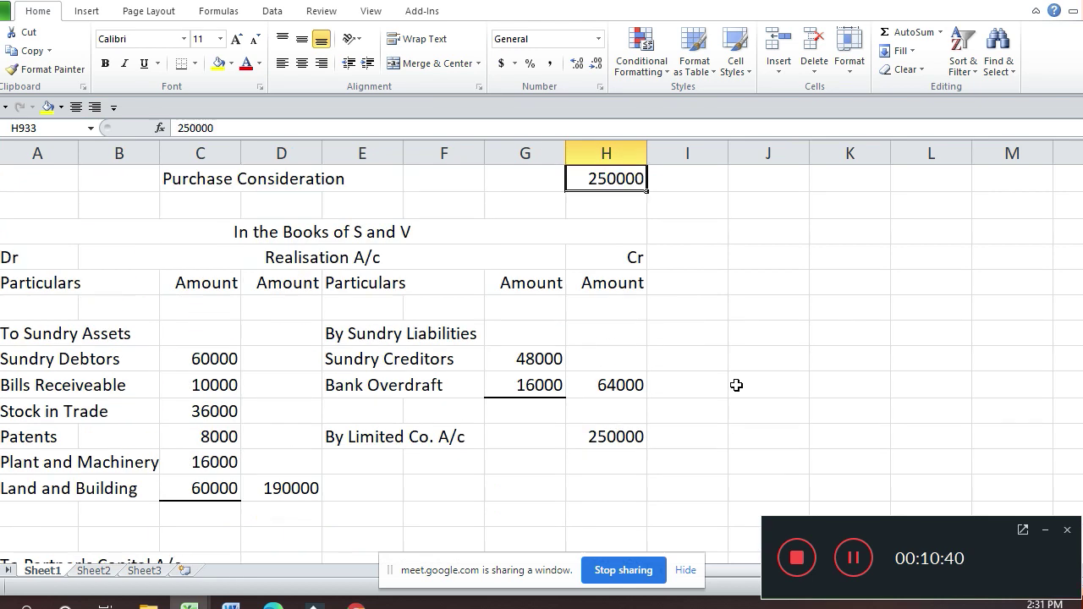
key("Up")
key("Up")
key("Up")
key("Up")
key("Up")
key("Up")
key("Up")
key("Up")
key("Up")
key("Up")
key("Up")
key("Up")
key("Up")
key("Up")
key("Up")
key("Up")
key("Up")
key("Up")
key("Up")
key("Up")
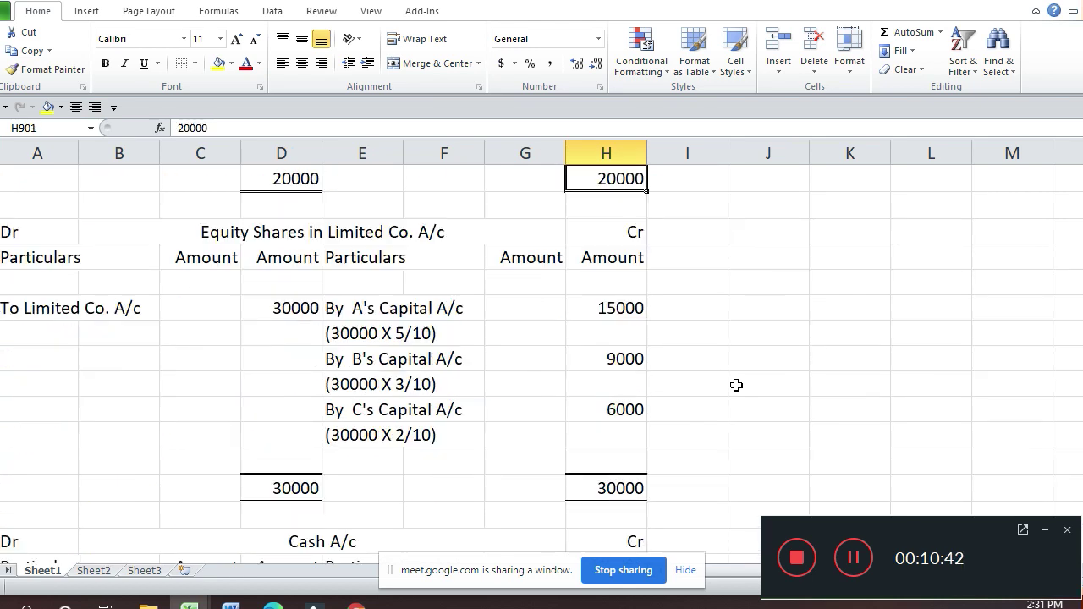
key("Up")
key("Up")
key("Up")
key("Up")
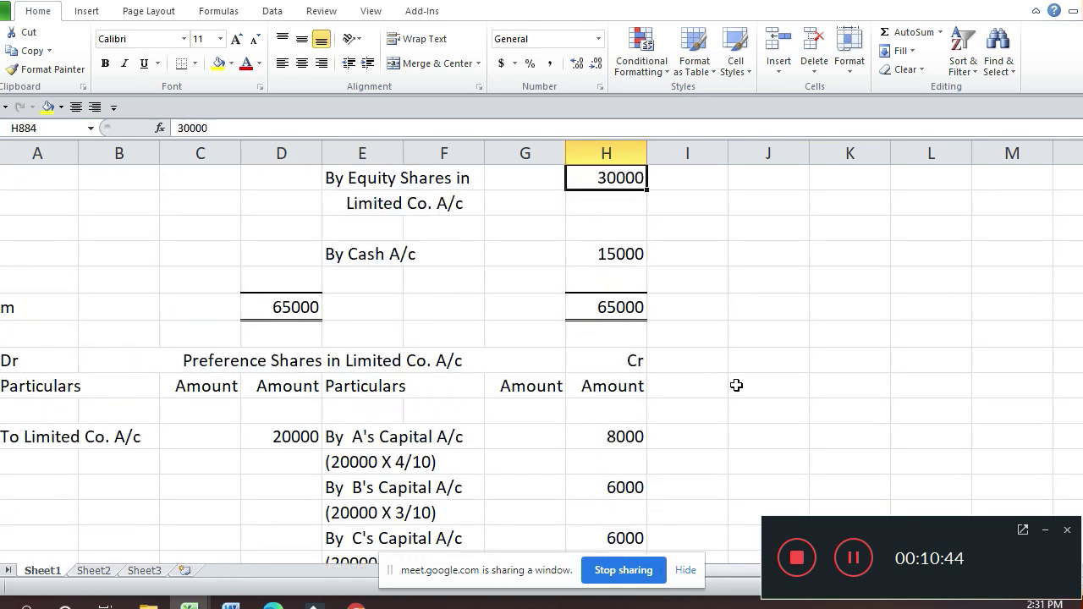
key("Up")
key("Up")
key("Up")
key("Up")
key("Up")
key("Up")
key("Up")
key("Up")
key("Up")
key("Up")
key("Up")
key("Up")
key("Up")
key("Up")
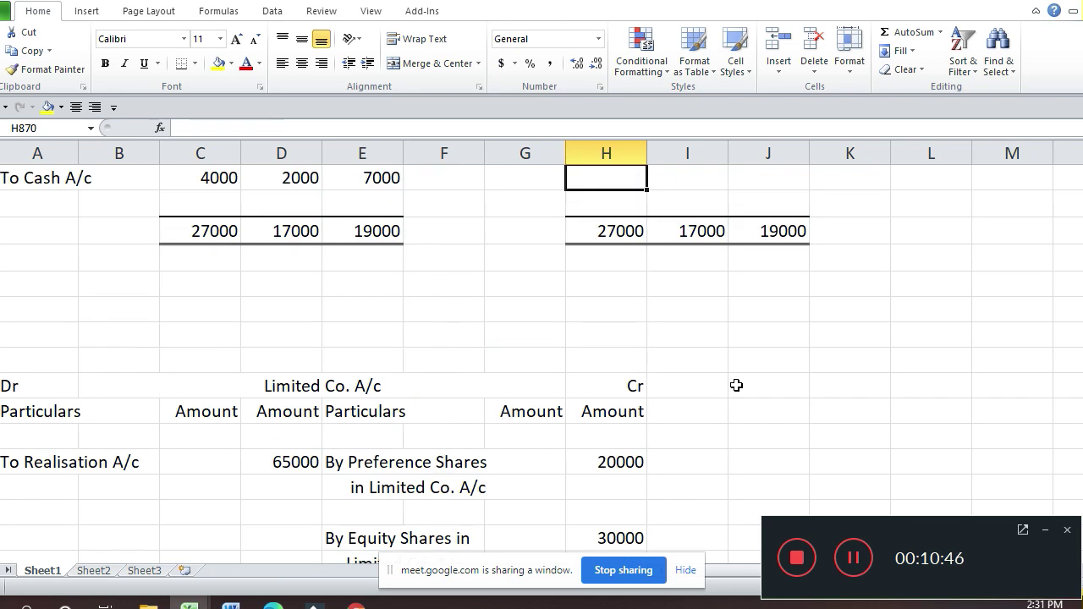
key("Up")
key("Up")
key("Up")
key("Up")
key("Up")
key("Up")
key("Up")
key("Up")
key("Up")
key("Up")
key("Up")
key("Up")
key("Down")
key("Down")
key("Down")
key("Down")
key("Down")
key("Left")
key("shift+Down")
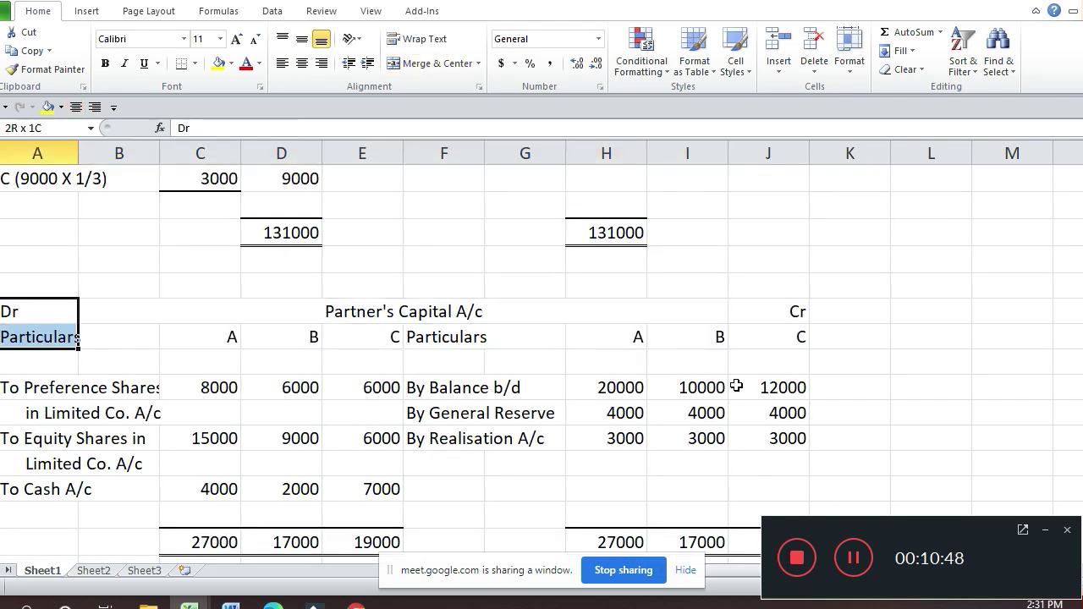
key("shift+Down")
key("shift+Right")
key("shift+Right")
key("ctrl+c")
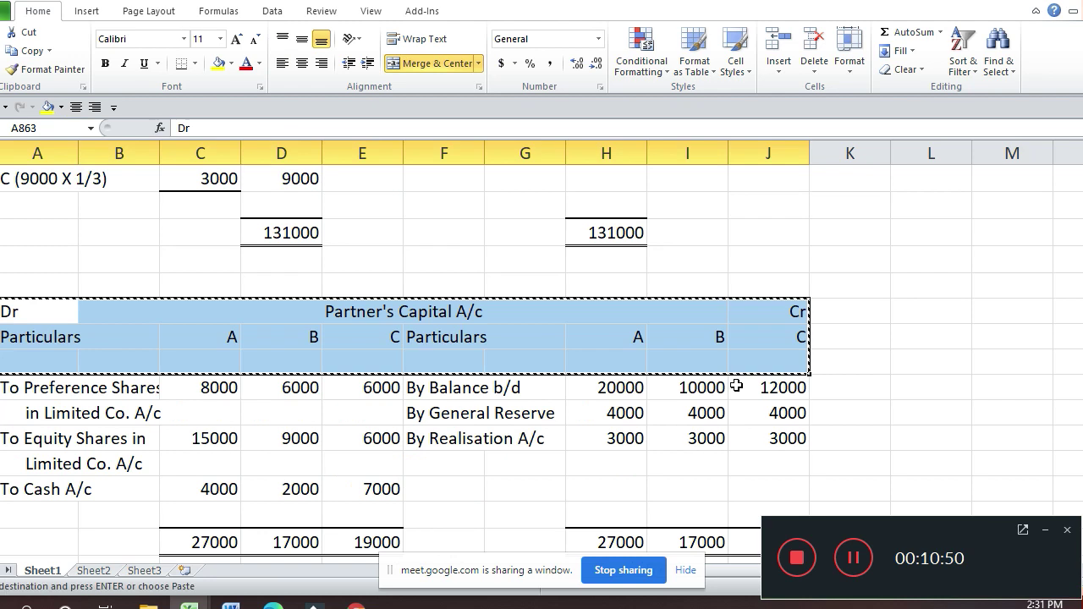
Step: Return down to the blank rows below the new Realisation A/c header
key("Down")
key("Down")
key("Down")
key("Down")
key("Down")
key("Down")
key("Down")
key("Down")
key("Down")
key("Down")
key("Down")
key("Down")
key("Down")
key("Down")
key("Down")
key("Down")
key("Down")
key("Down")
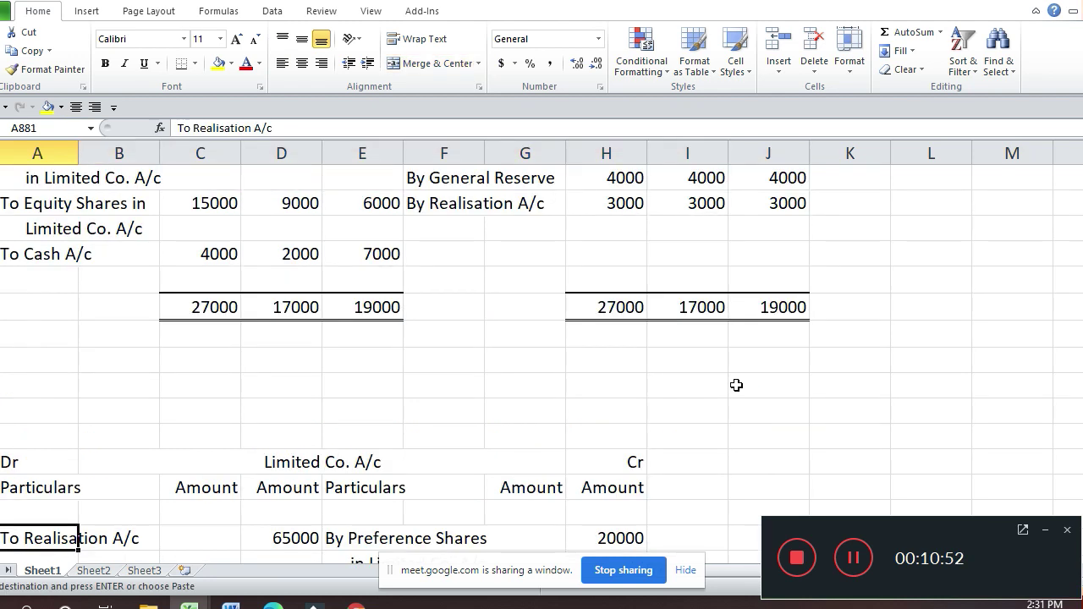
key("Down")
key("Down")
key("Down")
key("Down")
key("Down")
key("Down")
key("Down")
key("Down")
key("Down")
key("Down")
key("Down")
key("Down")
key("Down")
key("Down")
key("Down")
key("Page_Down")
key("Page_Down")
key("Page_Down")
key("Page_Down")
key("Page_Down")
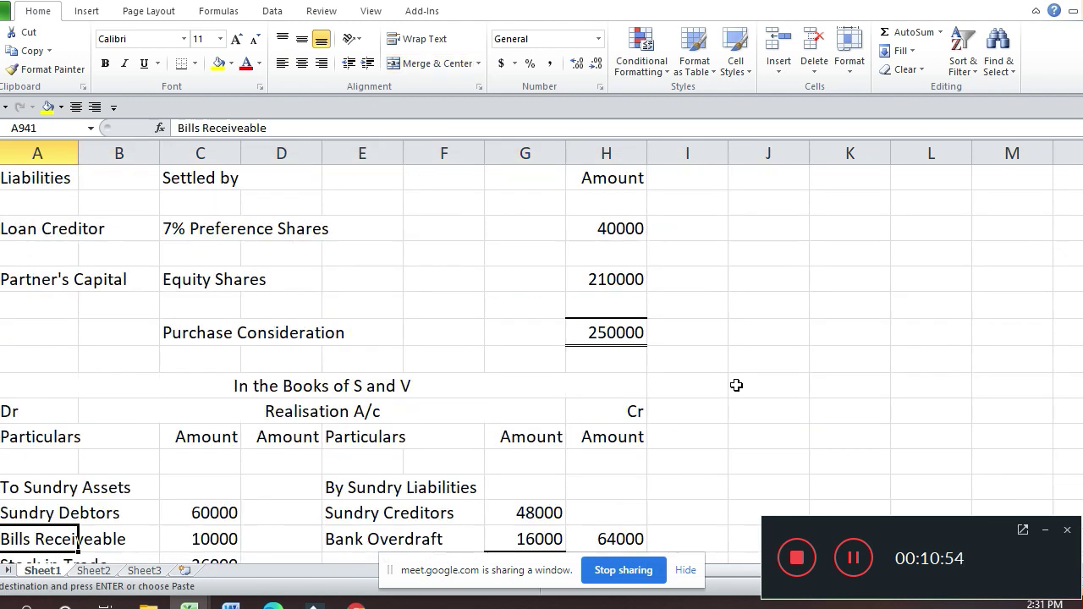
key("Page_Down")
key("Page_Down")
key("Page_Down")
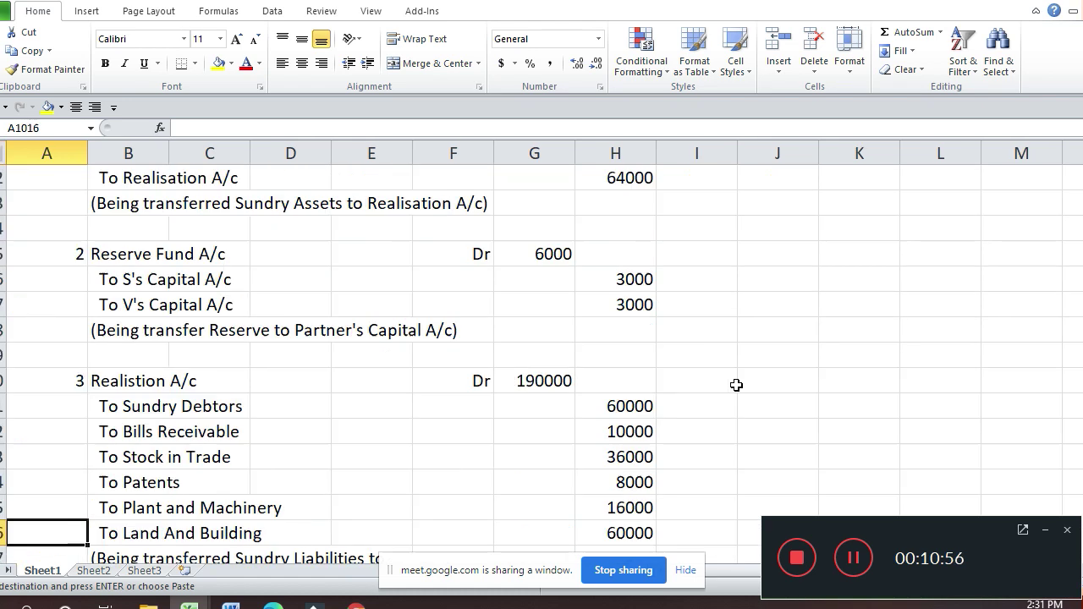
key("Page_Down")
key("Page_Down")
key("Page_Down")
key("Page_Down")
key("Page_Down")
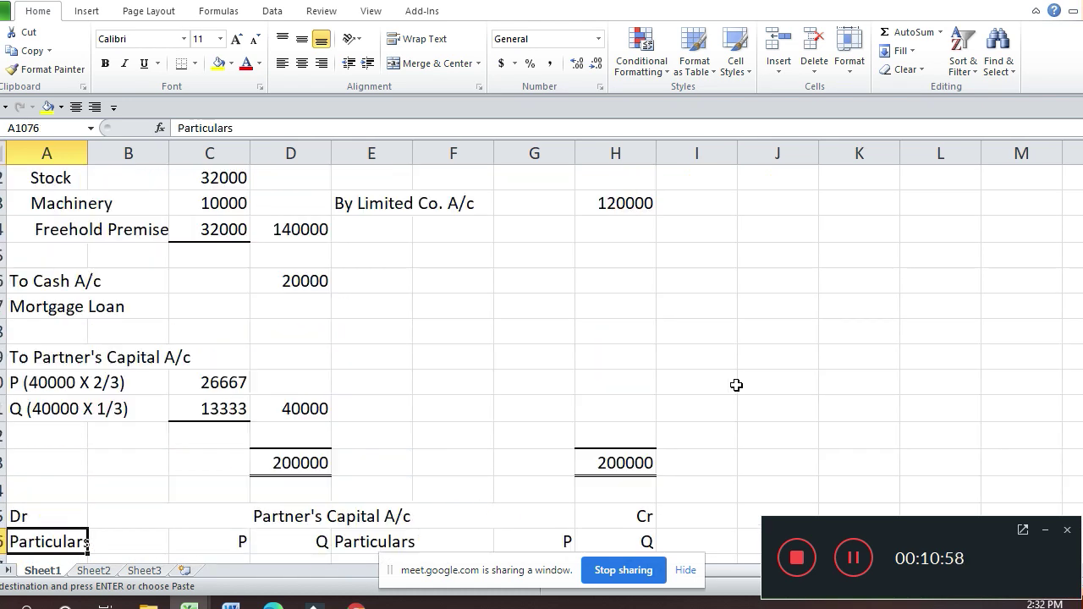
key("Page_Down")
key("Page_Down")
key("Page_Down")
key("Page_Down")
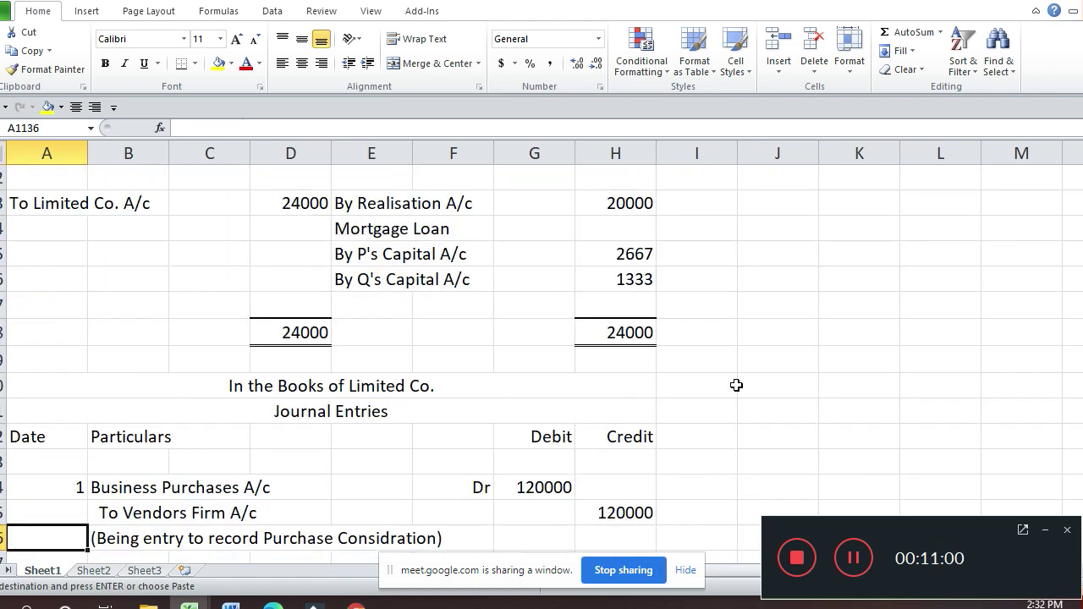
key("Page_Down")
key("Page_Down")
key("Page_Down")
key("Page_Down")
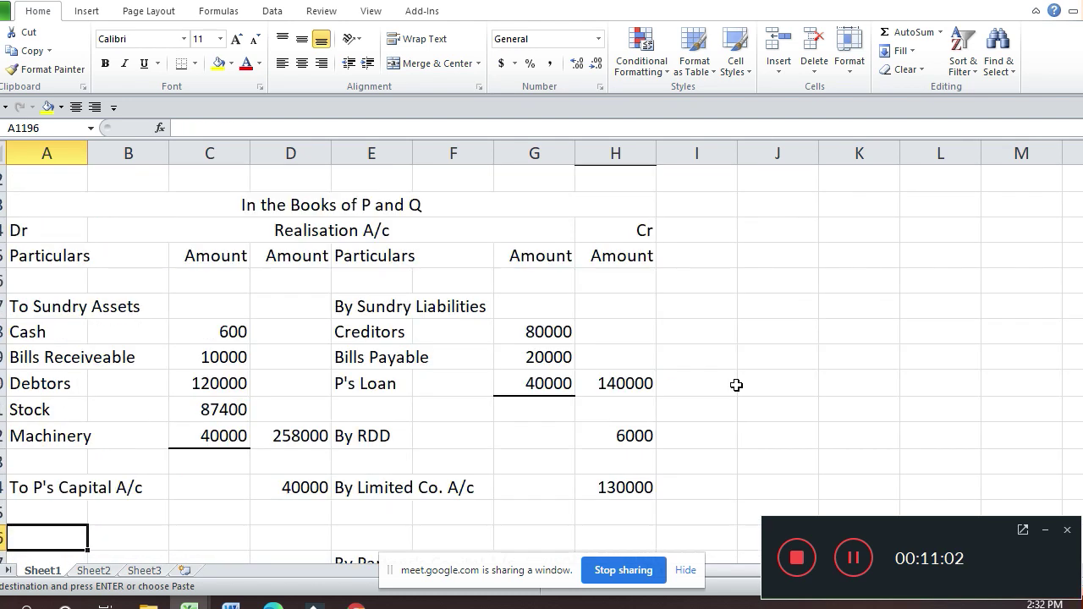
key("Page_Down")
key("Page_Down")
key("Page_Down")
key("Page_Down")
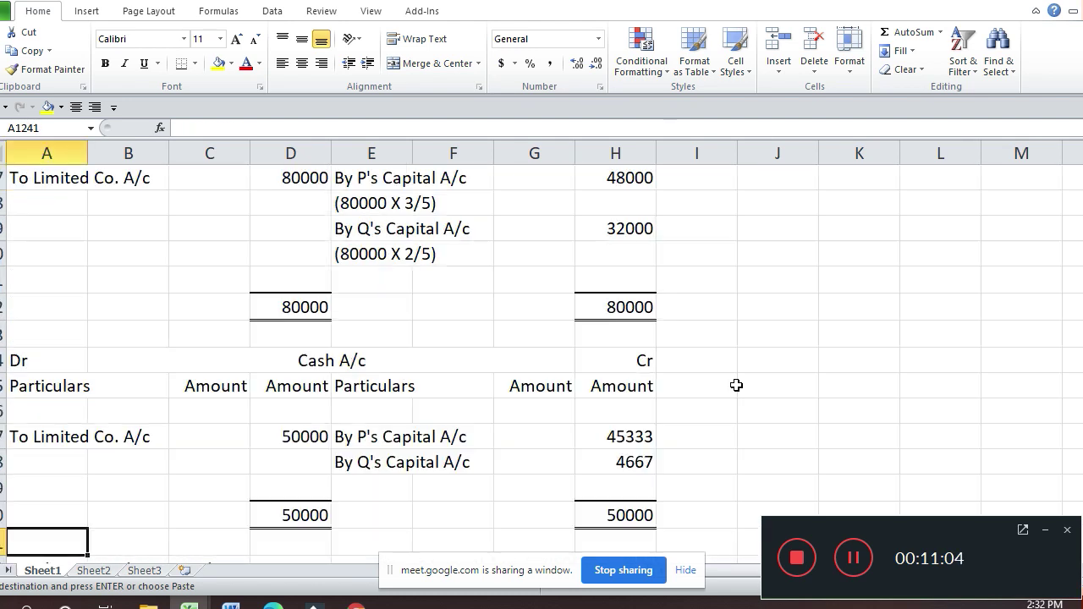
key("Page_Down")
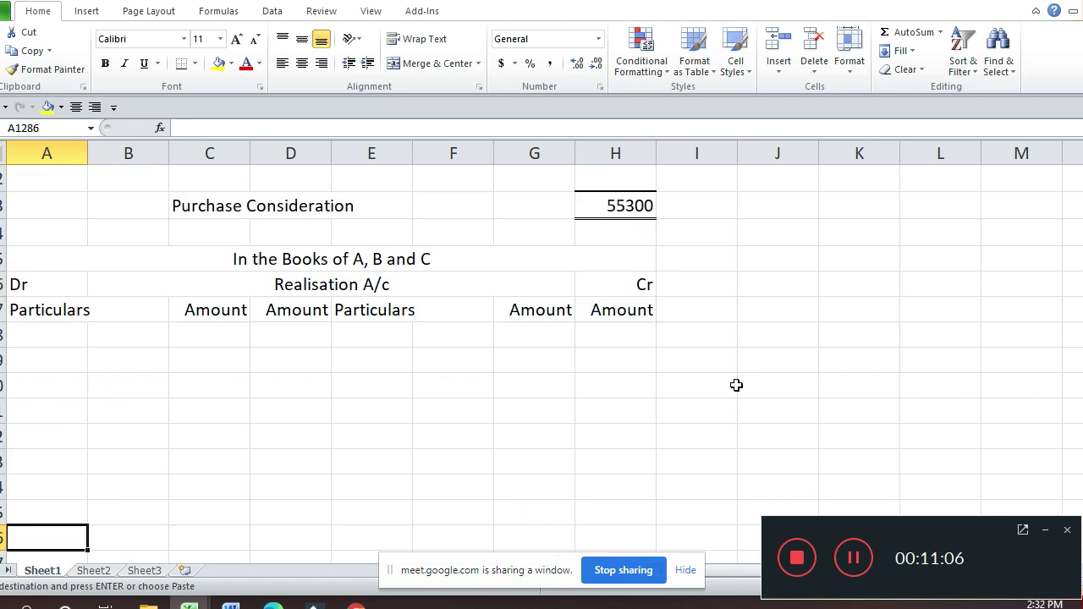
key("Down")
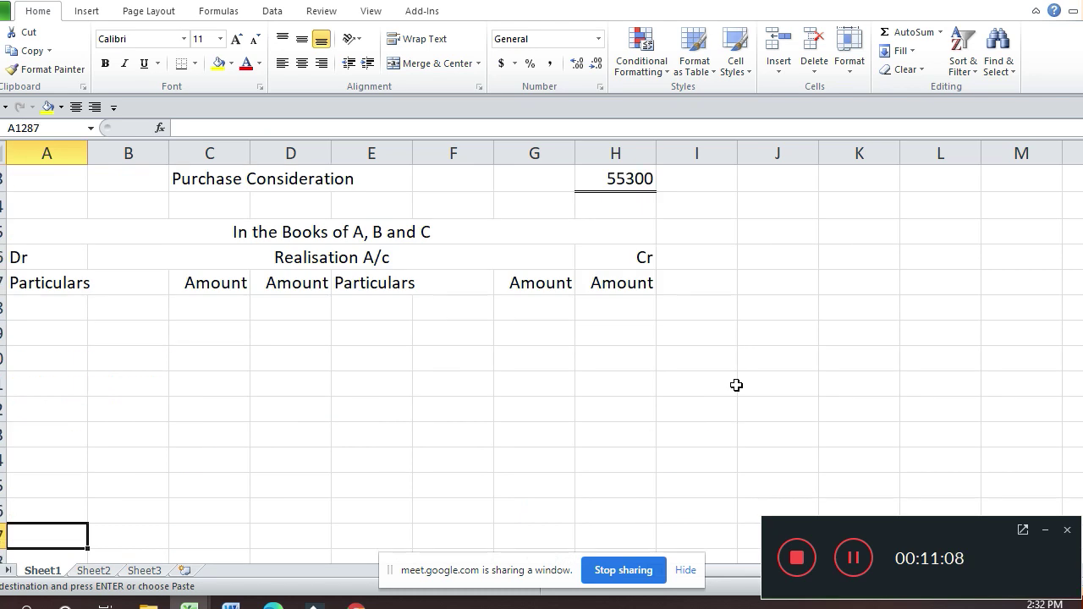
key("Down")
key("Down")
key("Down")
key("Down")
key("Down")
key("Down")
key("Down")
key("Down")
key("Down")
key("Down")
key("Down")
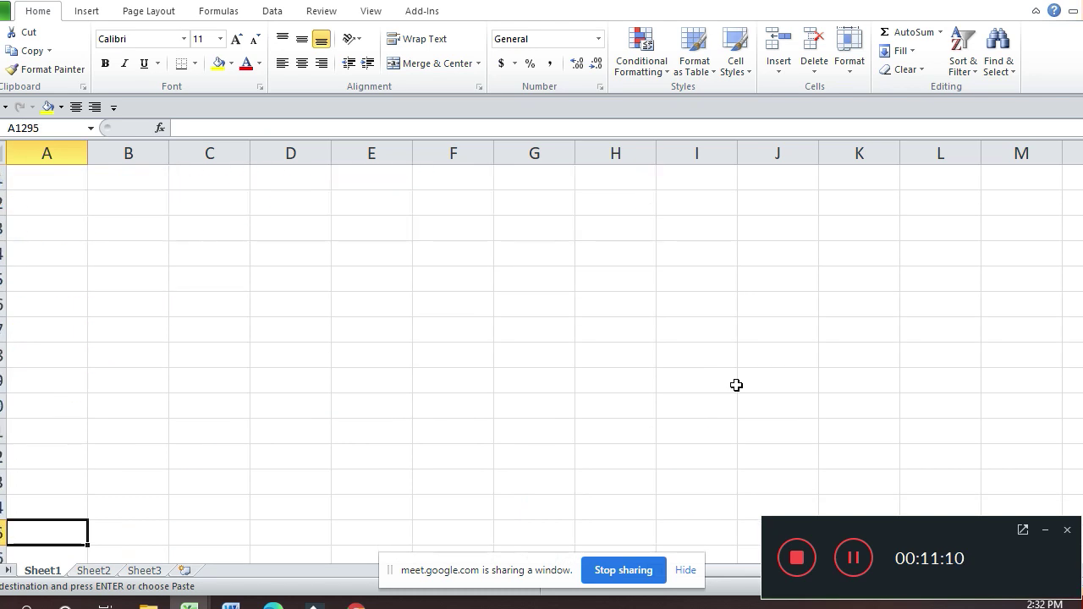
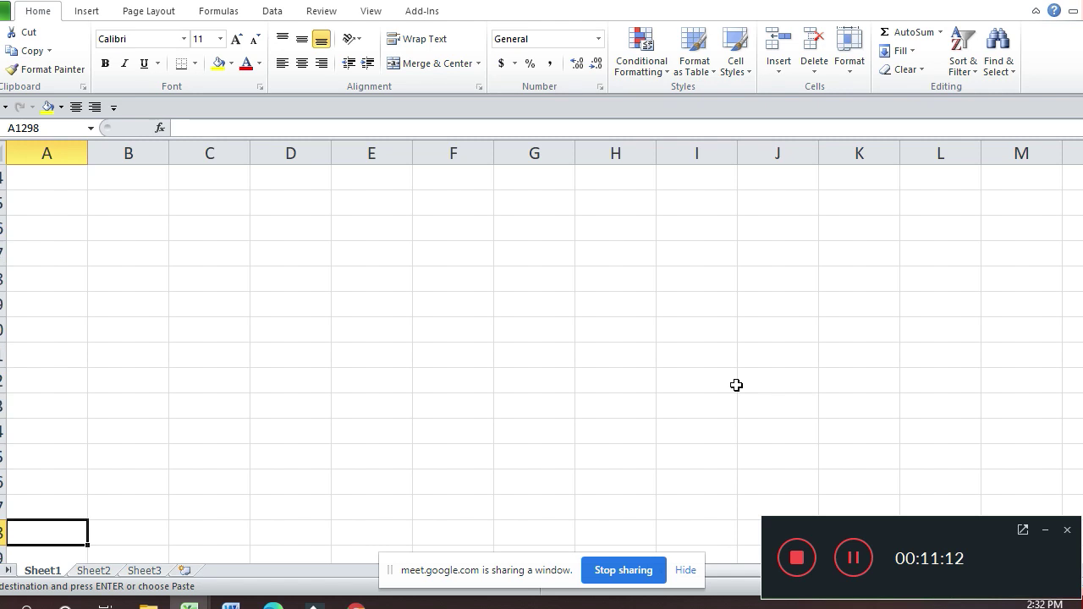
Step: Paste the Partner's Capital A/c header at A1299 and copy the Limited Co. A/c header rows
key("Down")
key("Return")
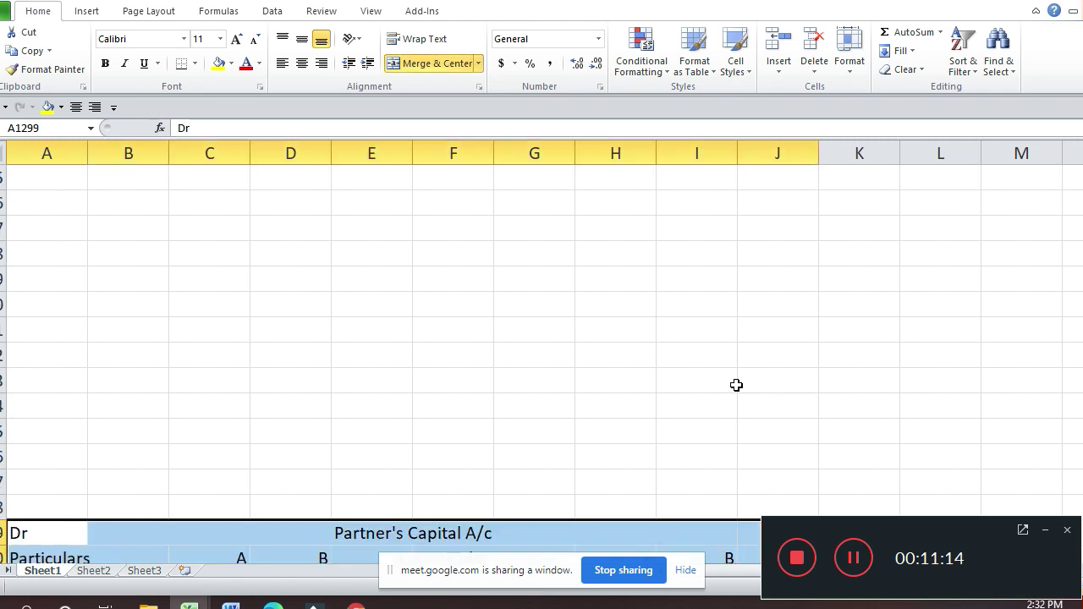
key("Up")
key("Up")
key("Up")
key("Up")
key("Up")
key("Up")
key("Up")
key("Up")
key("Up")
key("Up")
key("Up")
key("Up")
key("Up")
key("Up")
key("Up")
key("Up")
key("Up")
key("Up")
key("Up")
key("Up")
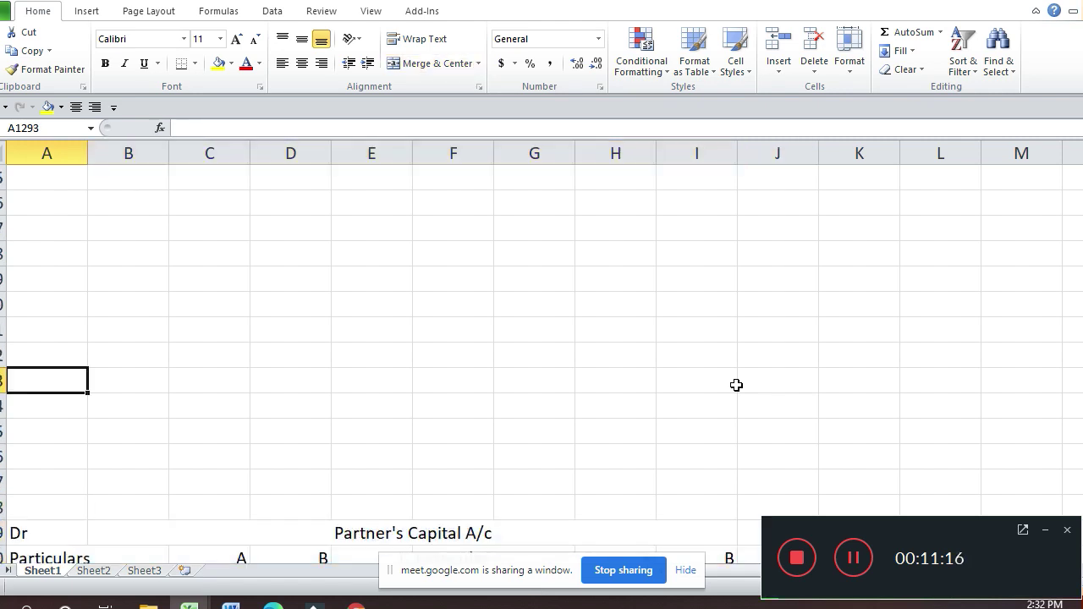
key("Up")
key("Up")
key("Up")
key("Up")
key("Up")
key("Up")
key("Up")
key("Up")
key("Up")
key("Up")
key("Up")
key("Up")
key("Up")
key("Up")
key("Up")
key("Up")
key("Up")
key("Up")
key("Up")
key("Up")
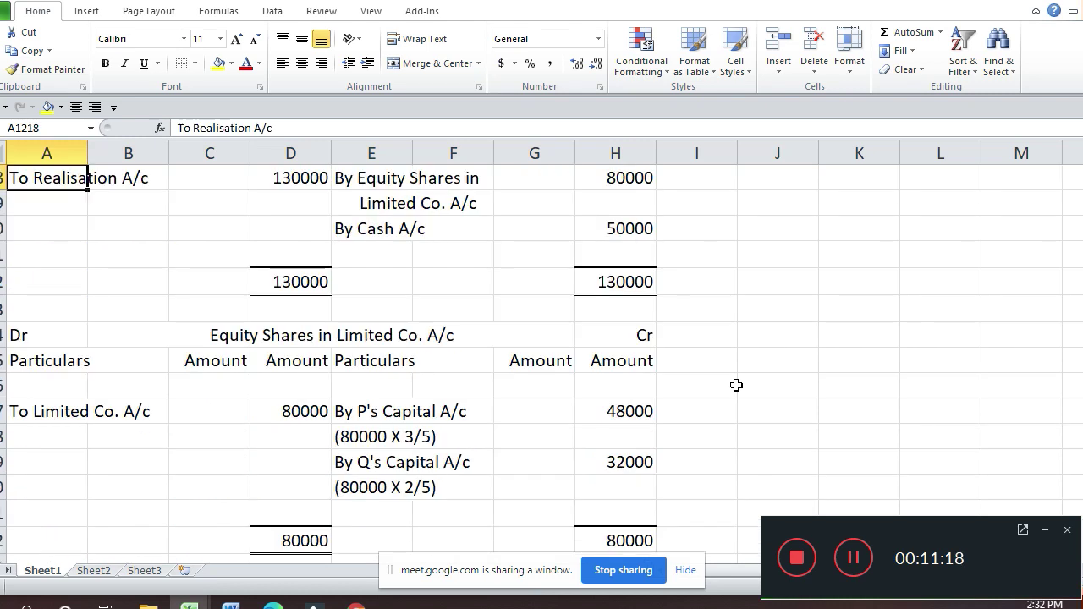
key("Down")
key("Down")
key("Down")
key("Down")
key("Down")
key("Down")
key("Down")
key("Down")
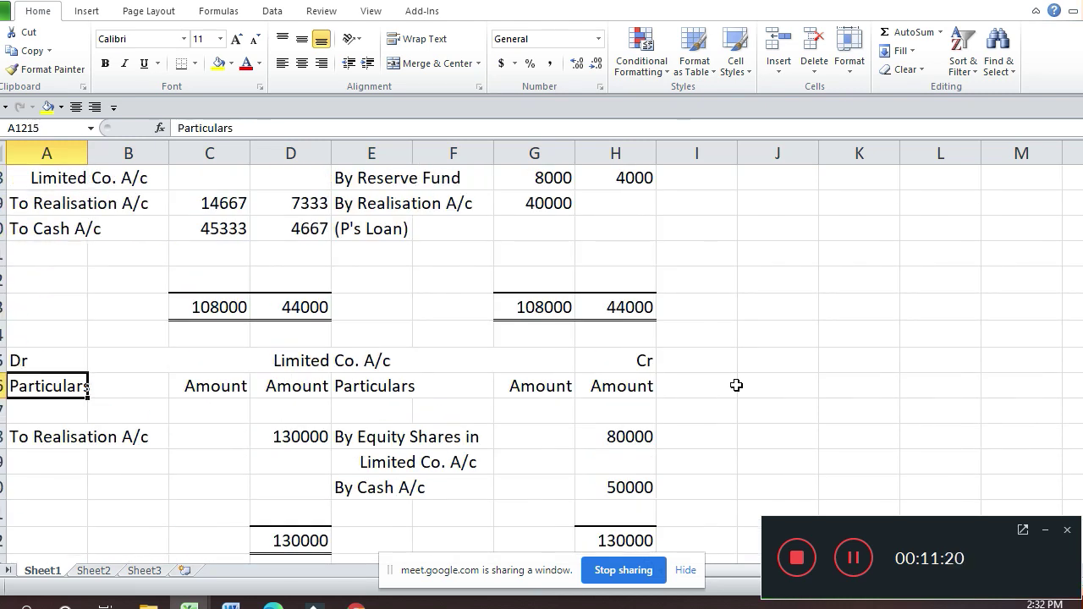
key("Up")
key("shift+Down")
key("shift+Down")
key("shift+Right")
key("shift+Right")
key("shift+Right")
key("shift+Right")
key("shift+Right")
key("shift+Right")
key("shift+Right")
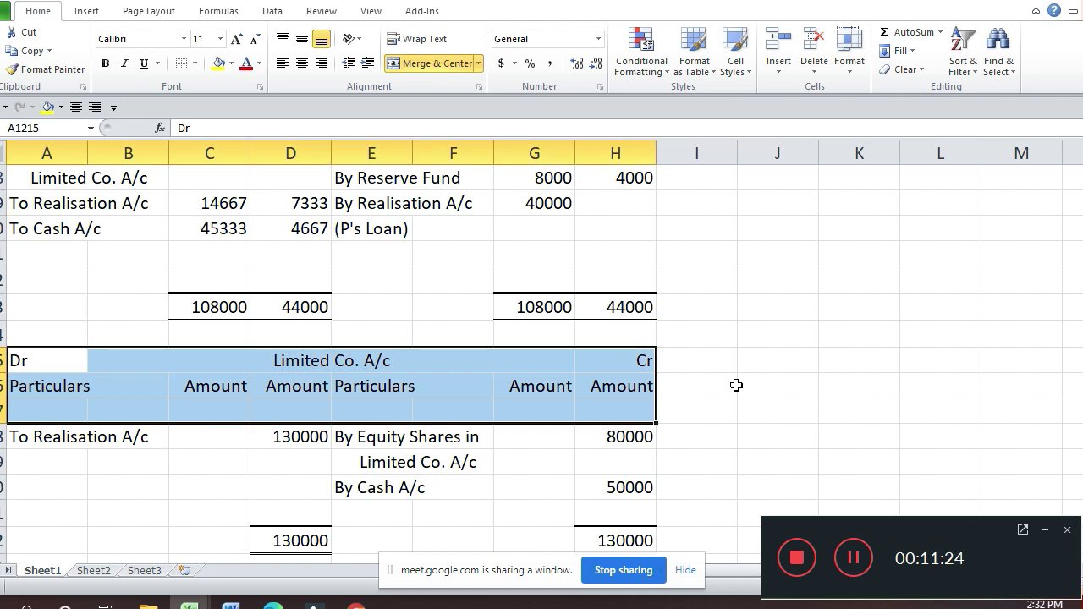
key("ctrl+c")
Step: Paste the Limited Co. A/c header at row 1312 and retitle it 'Ltd Co. A/c'
key("Down")
key("Down")
key("Down")
key("Down")
key("Down")
key("Down")
key("Down")
key("Down")
key("Down")
key("Down")
key("Down")
key("Down")
key("Down")
key("Down")
key("Down")
key("Down")
key("Down")
key("Down")
key("Down")
key("Down")
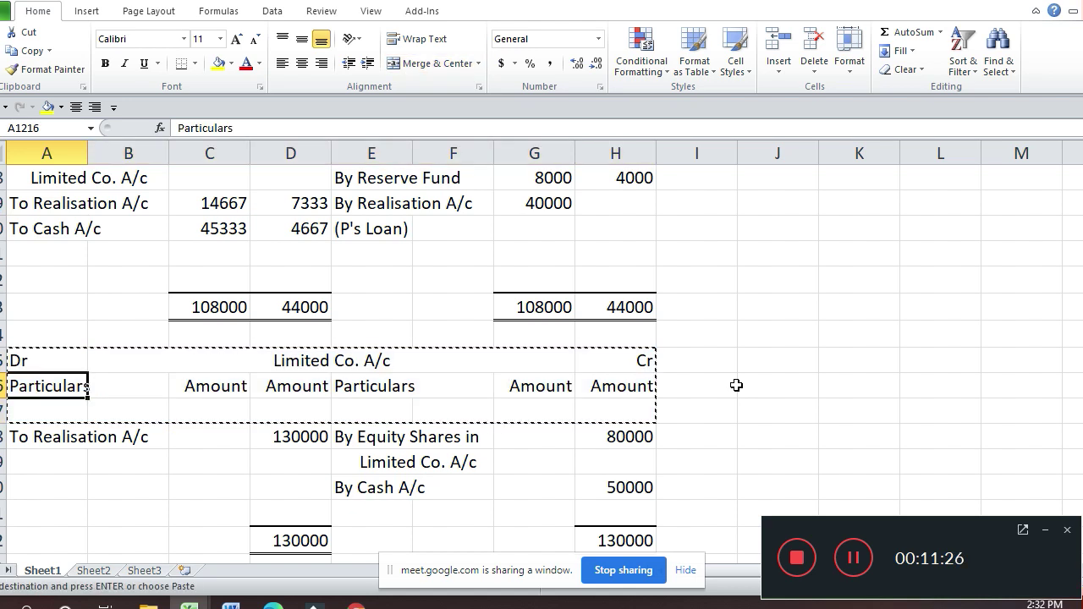
key("Down")
key("Down")
key("Down")
key("Down")
key("Down")
key("Down")
key("Down")
key("Down")
key("Down")
key("Down")
key("Down")
key("Down")
key("Down")
key("Down")
key("Down")
key("Down")
key("Down")
key("Down")
key("Down")
key("Down")
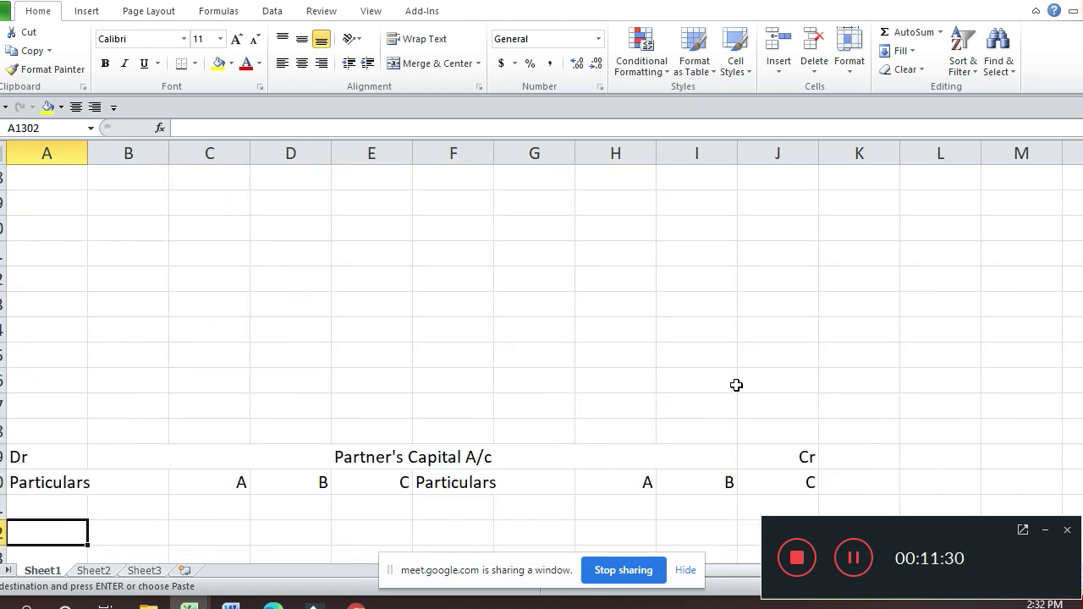
key("Down")
key("Down")
key("Down")
key("Down")
key("Down")
key("Down")
key("Down")
key("Down")
key("Down")
key("Down")
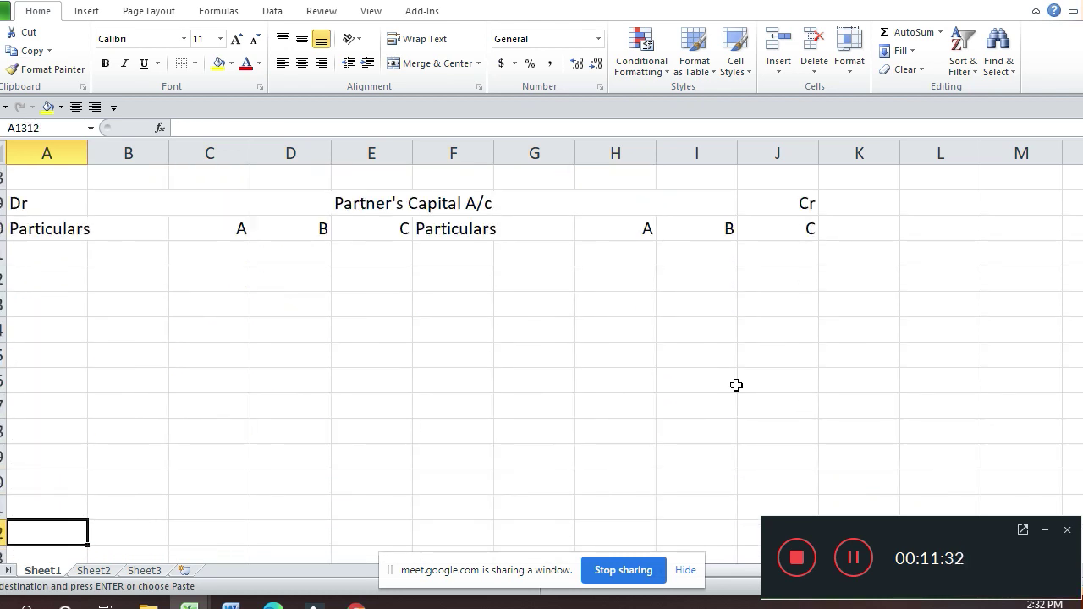
key("Return")
key("Right")
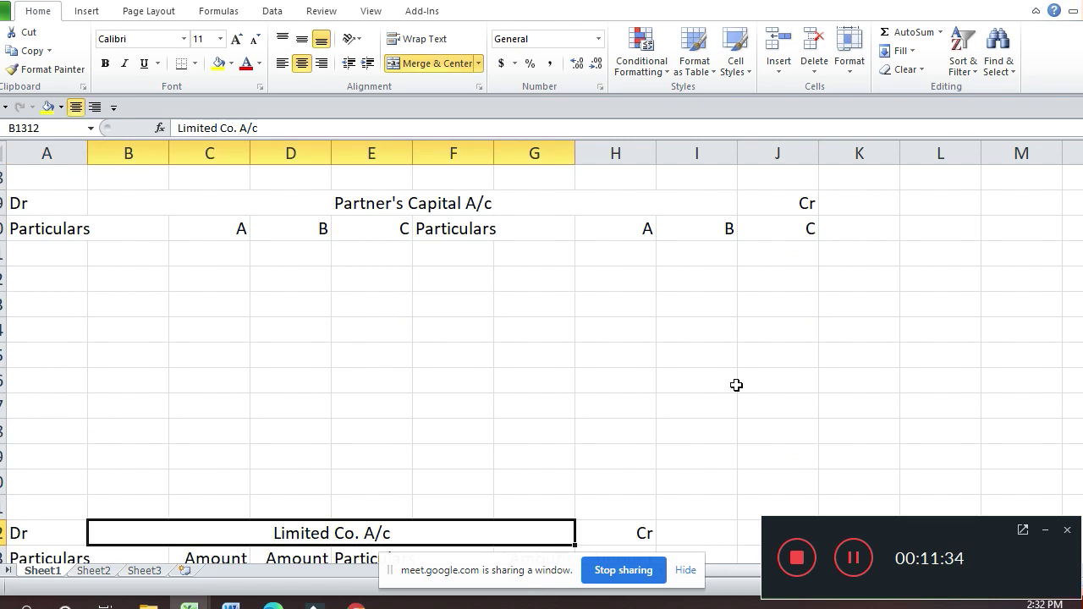
key("F2")
key("BackSpace")
key("BackSpace")
key("BackSpace")
key("BackSpace")
key("BackSpace")
key("BackSpace")
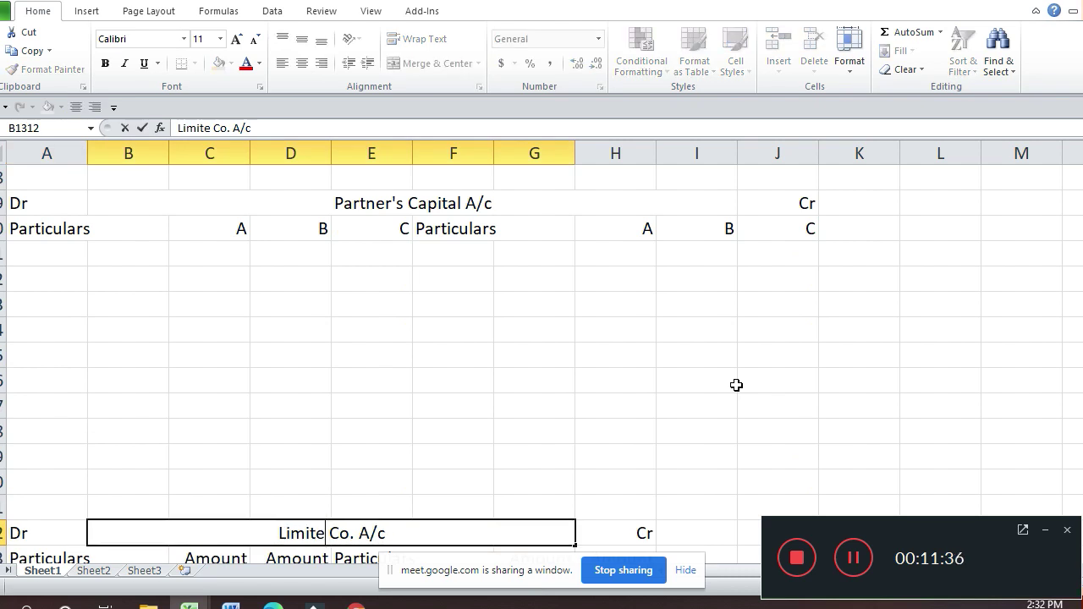
type("td")
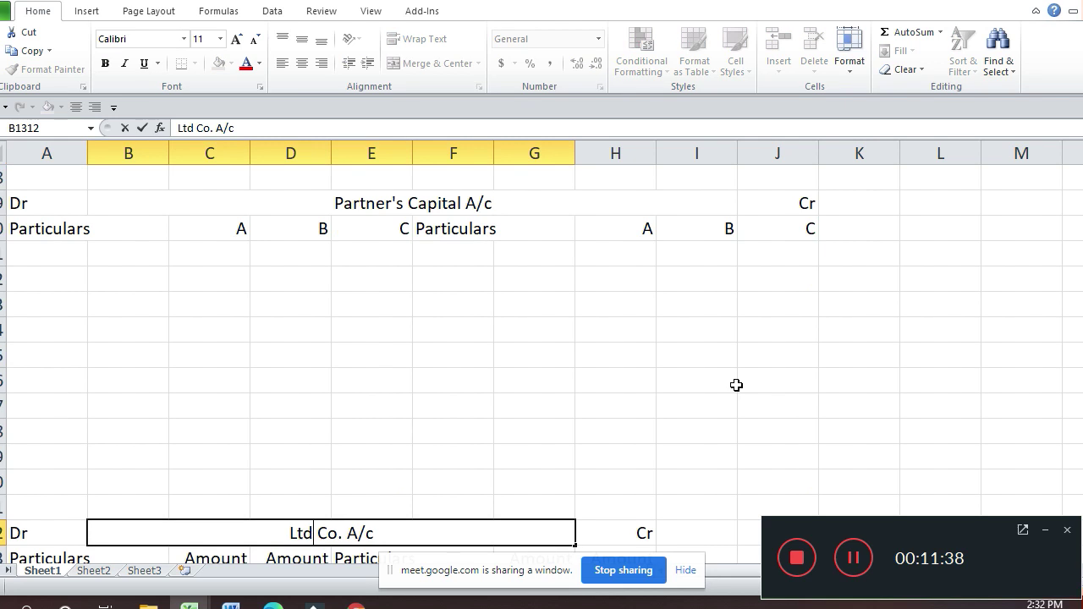
key("Return")
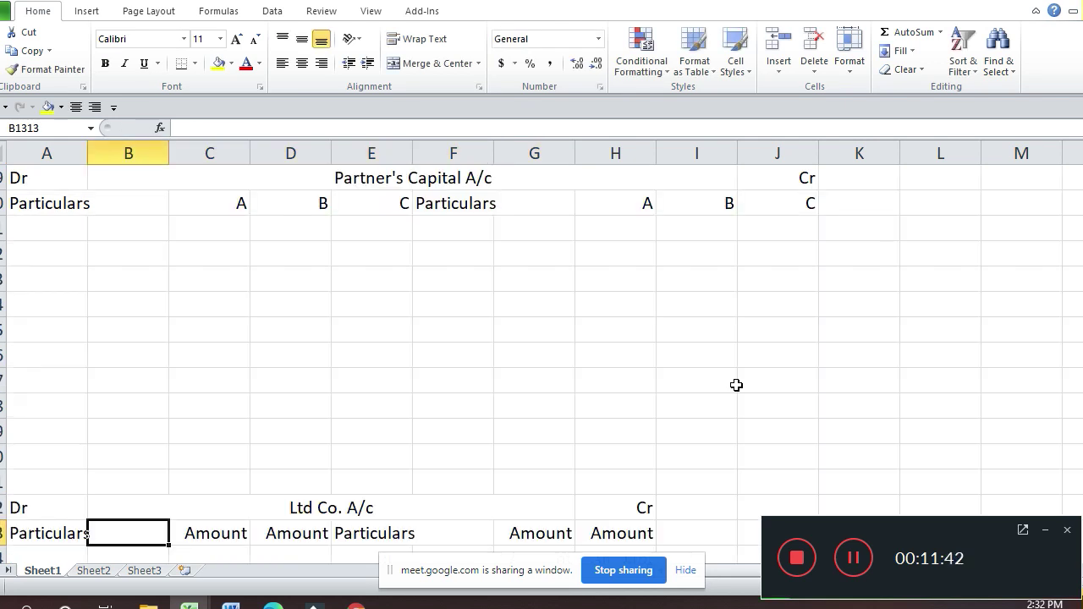
Step: Copy the header rows of the existing Equity Shares in Limited Co. A/c
key("Up")
key("Up")
key("Up")
key("Up")
key("Up")
key("Up")
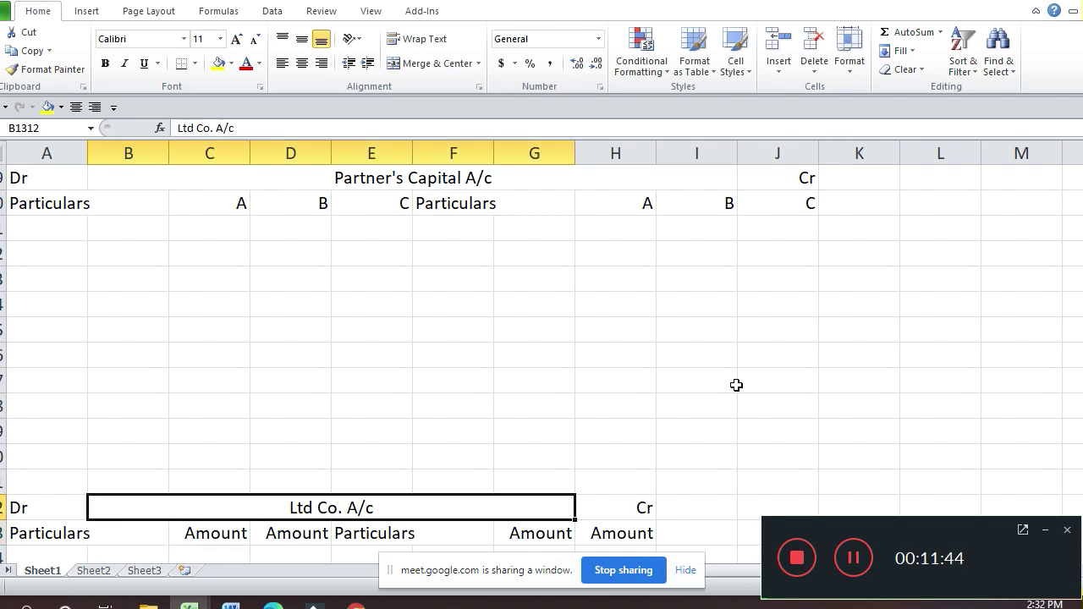
key("Up")
key("Up")
key("Up")
key("Up")
key("Up")
key("Up")
key("Up")
key("Up")
key("Up")
key("Up")
key("Up")
key("Up")
key("Up")
key("Up")
key("Up")
key("Up")
key("Up")
key("Up")
key("Up")
key("Up")
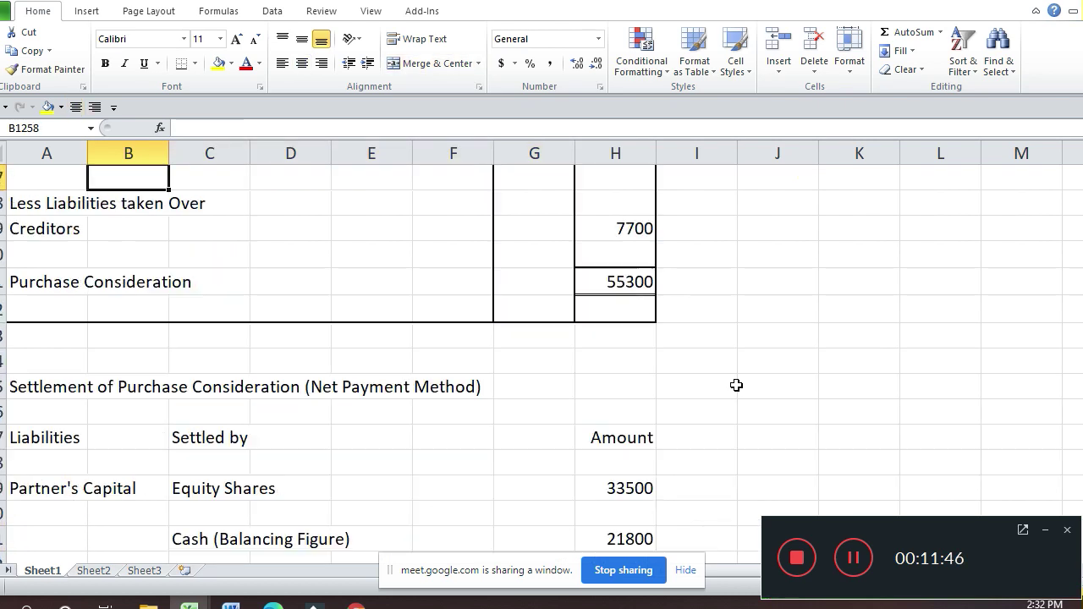
key("Up")
key("Up")
key("Up")
key("Up")
key("Up")
key("Up")
key("Up")
key("Up")
key("Up")
key("Up")
key("Up")
key("Up")
key("Up")
key("Up")
key("Up")
key("Up")
key("Up")
key("Up")
key("Up")
key("Up")
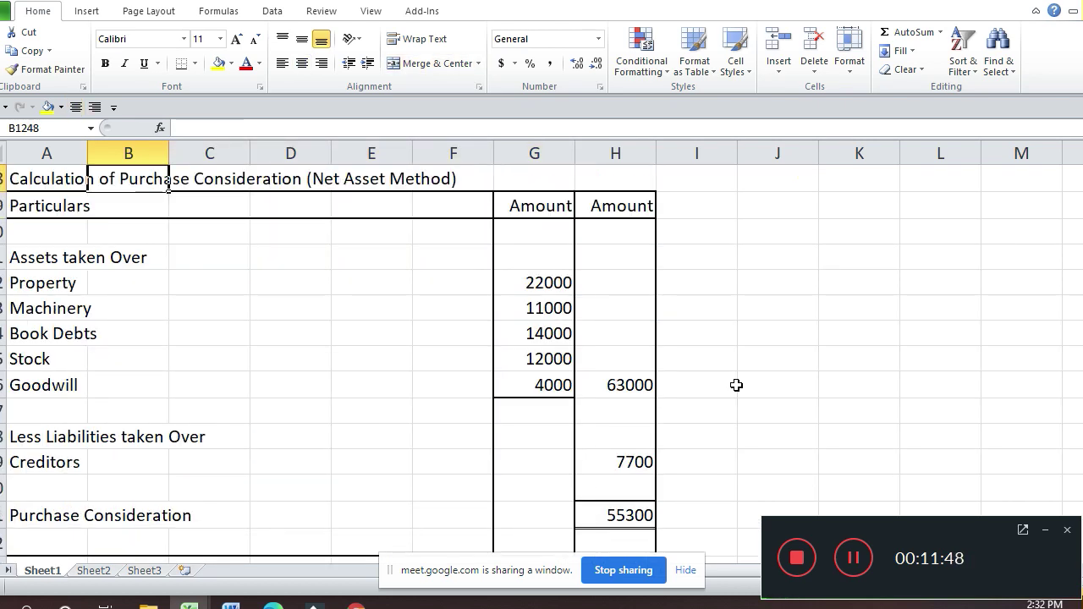
key("Up")
key("Up")
key("Up")
key("Up")
key("Up")
key("Up")
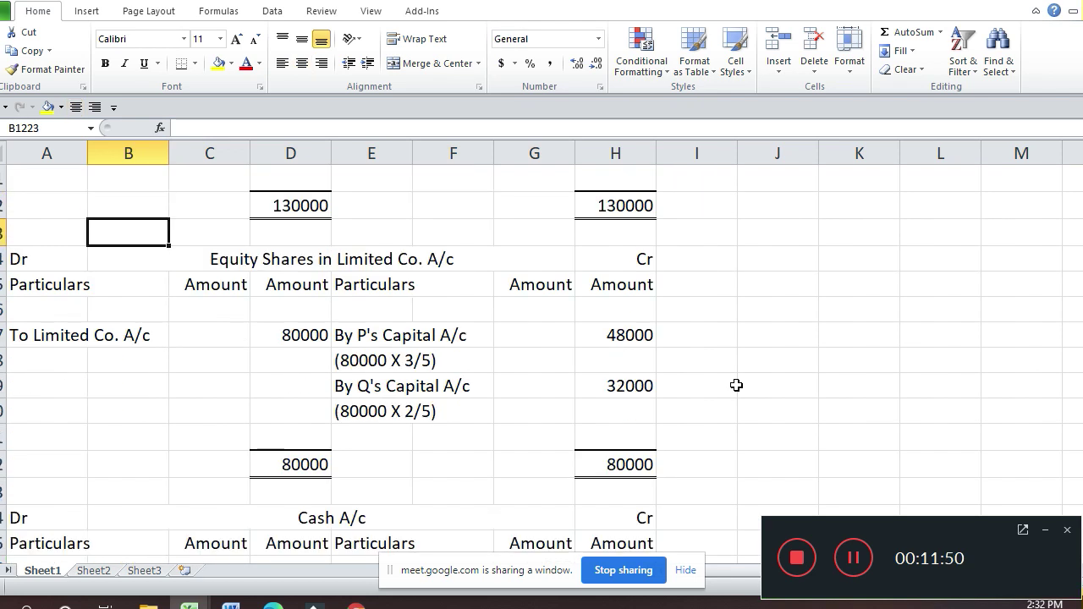
key("Down")
key("Left")
key("shift+Down")
key("shift+Down")
key("shift+Right")
key("shift+Right")
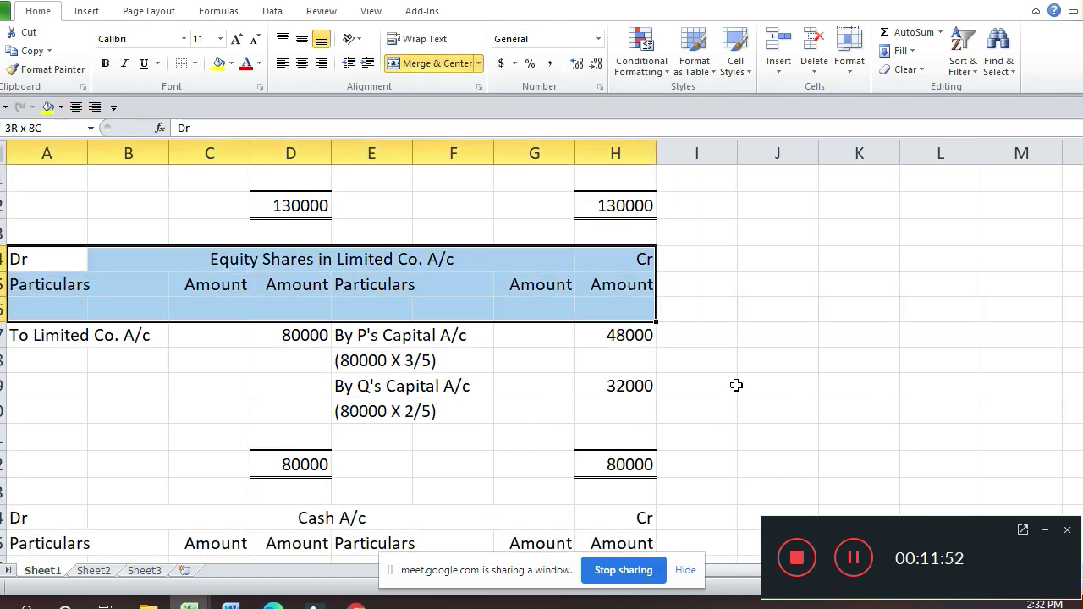
key("ctrl+c")
Step: Paste the header at A1325 and retitle it 'Equity Shares in Ltd Co. A/c'
key("Down")
key("Down")
key("Down")
key("Down")
key("Down")
key("Down")
key("Down")
key("Down")
key("Down")
key("Down")
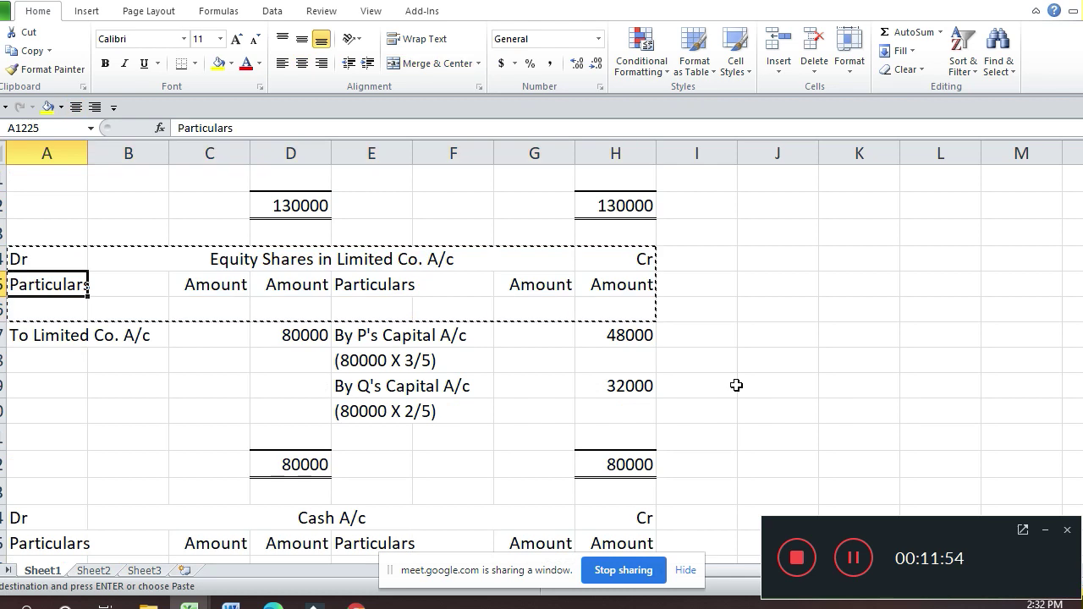
key("Down")
key("Down")
key("Down")
key("Down")
key("Down")
key("Down")
key("Down")
key("Down")
key("Down")
key("Down")
key("Down")
key("Down")
key("Down")
key("Down")
key("Down")
key("Down")
key("Down")
key("Down")
key("Down")
key("Down")
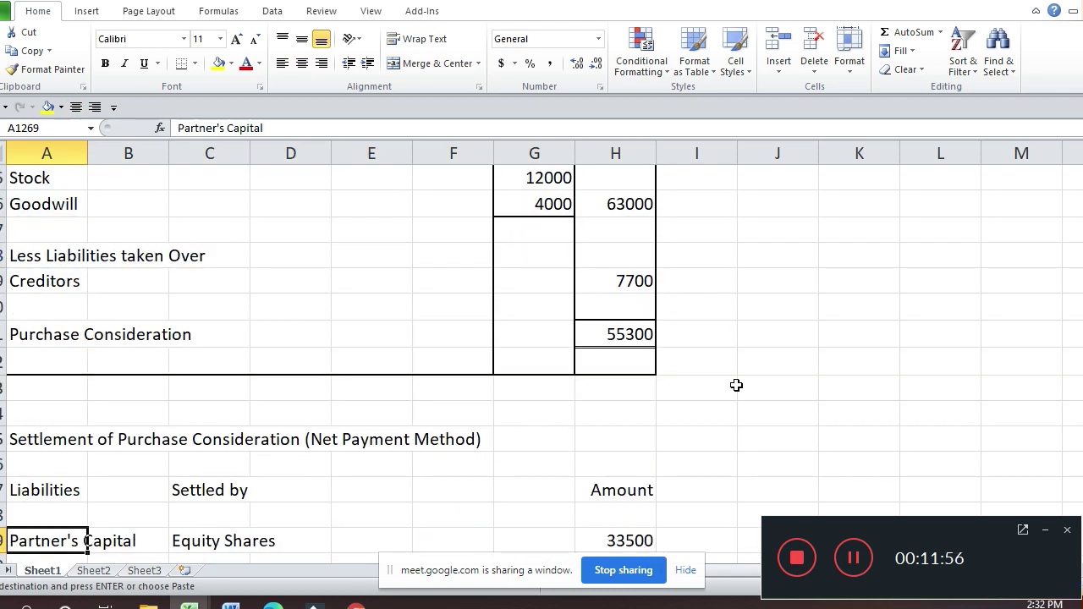
key("Down")
key("Down")
key("Down")
key("Down")
key("Down")
key("Down")
key("Down")
key("Down")
key("Down")
key("Down")
key("Down")
key("Down")
key("Down")
key("Down")
key("Down")
key("Down")
key("Down")
key("Down")
key("Down")
key("Down")
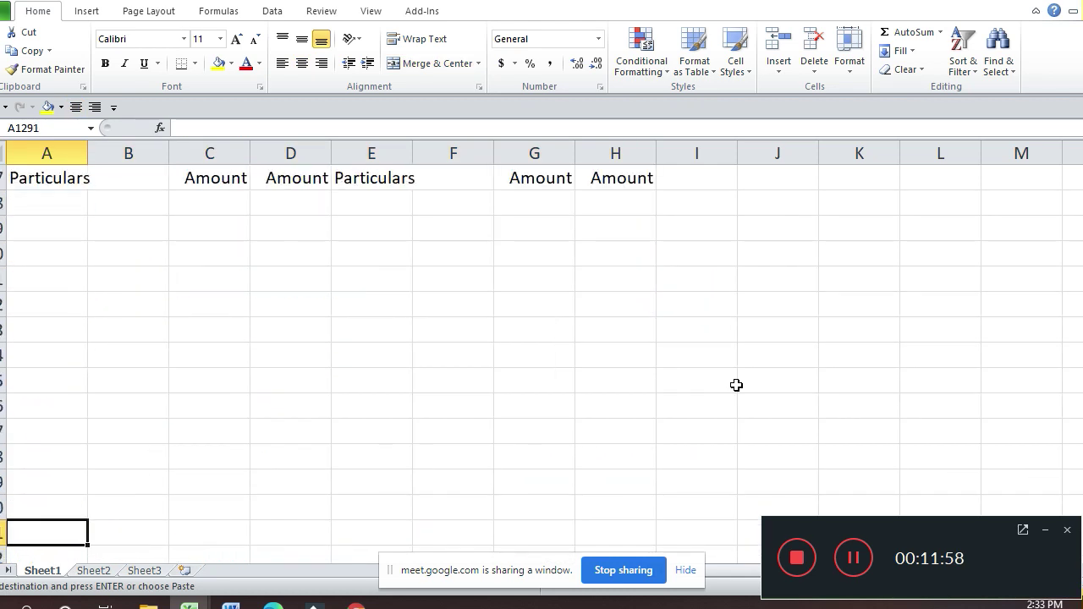
key("Down")
key("Down")
key("Down")
key("Down")
key("Down")
key("Down")
key("Down")
key("Down")
key("Down")
key("Down")
key("Down")
key("Down")
key("Down")
key("Down")
key("Down")
key("Down")
key("Down")
key("Down")
key("Down")
key("Down")
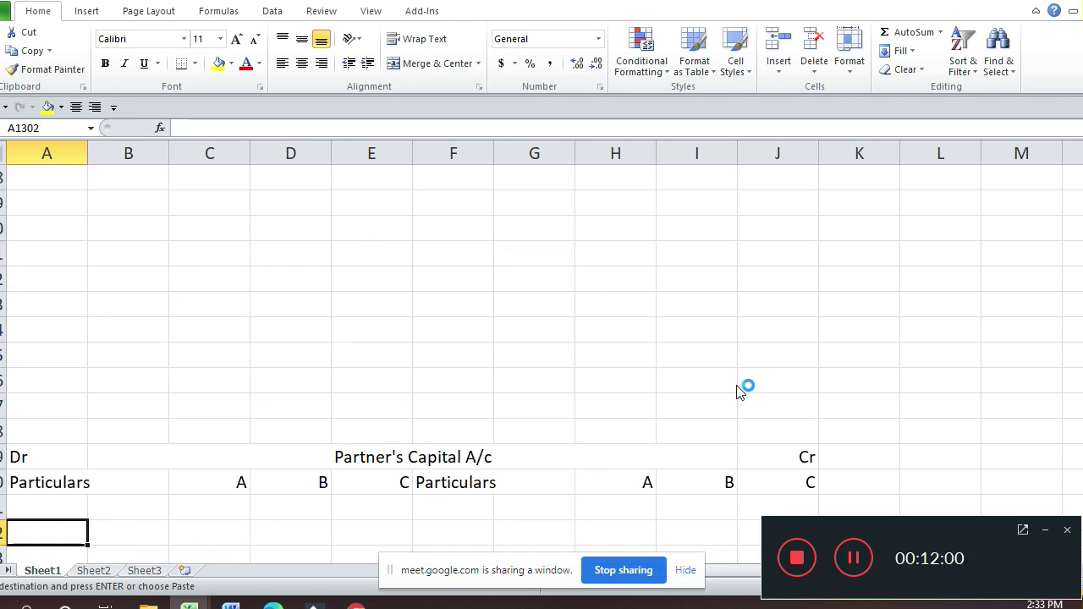
key("Down")
key("Down")
key("Down")
key("Down")
key("Down")
key("Down")
key("Down")
key("Down")
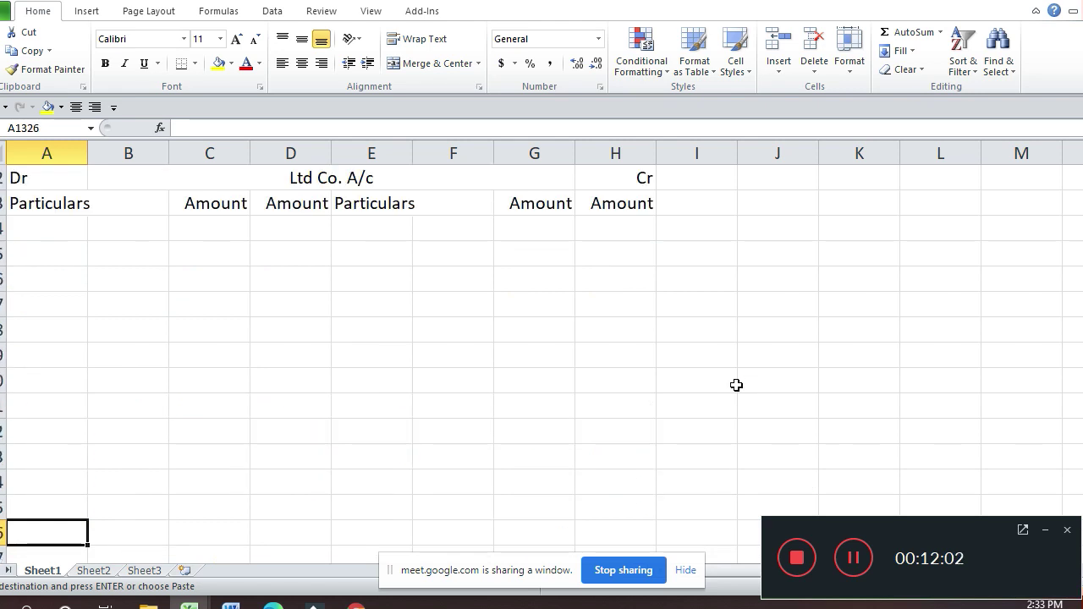
key("Up")
key("Up")
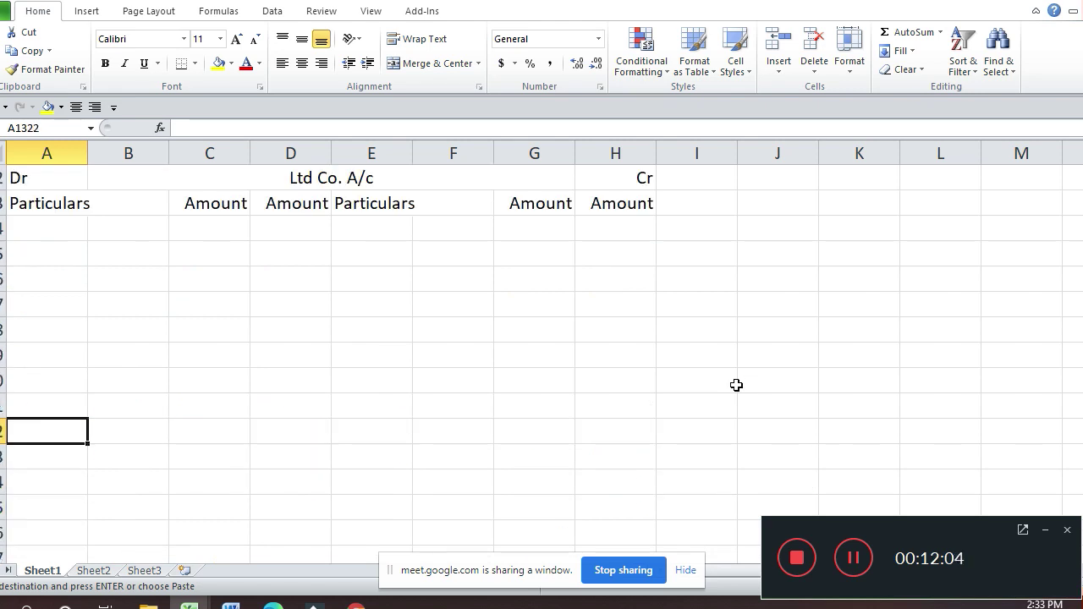
key("Down")
key("Down")
key("Down")
key("Return")
key("Right")
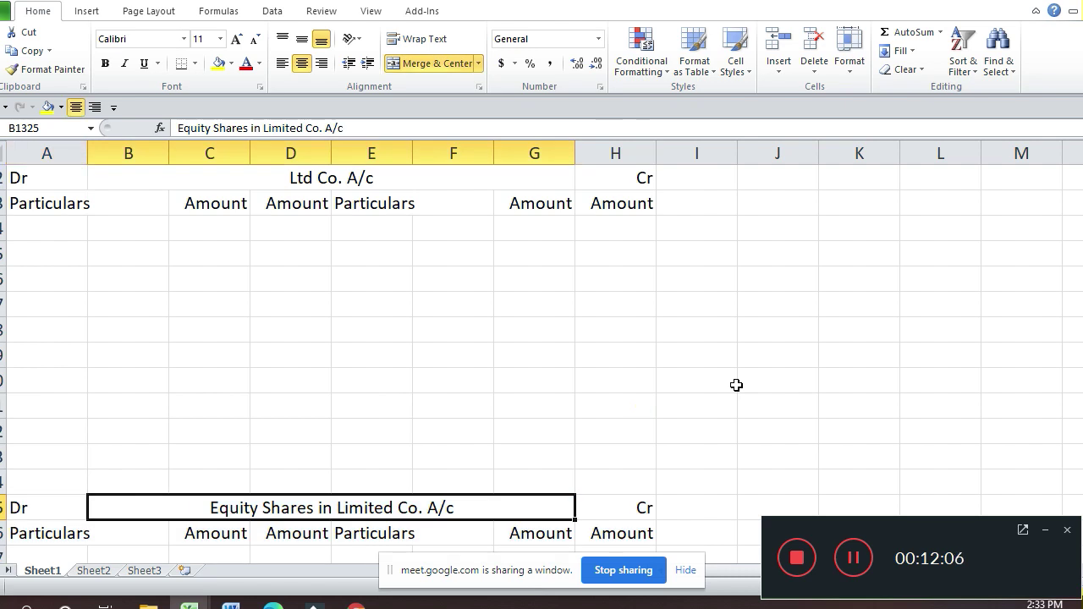
key("F2")
key("Left")
key("Left")
key("Left")
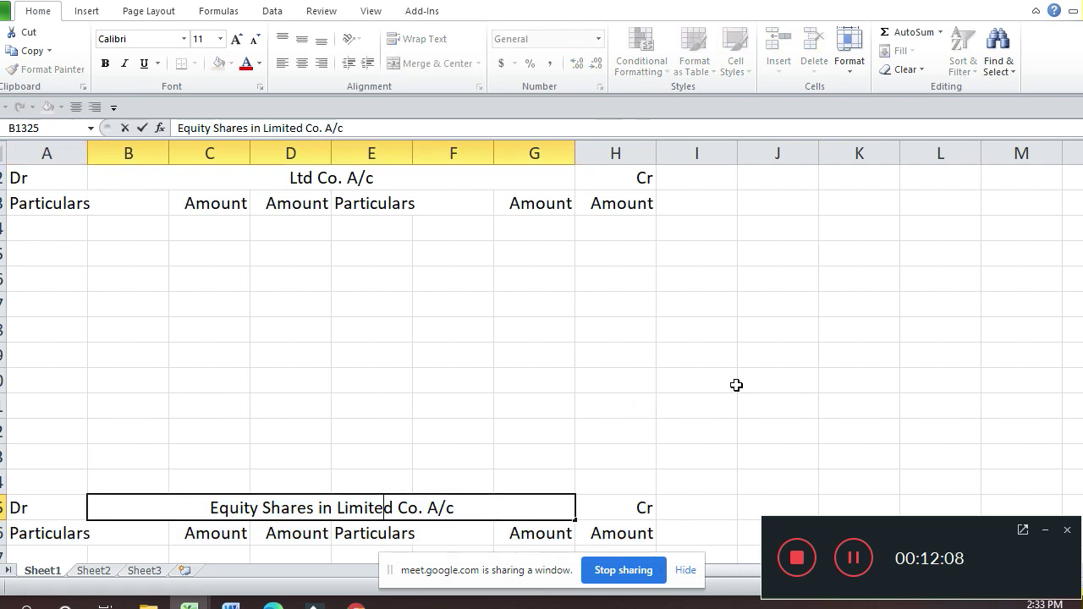
key("BackSpace")
key("BackSpace")
key("BackSpace")
key("BackSpace")
key("BackSpace")
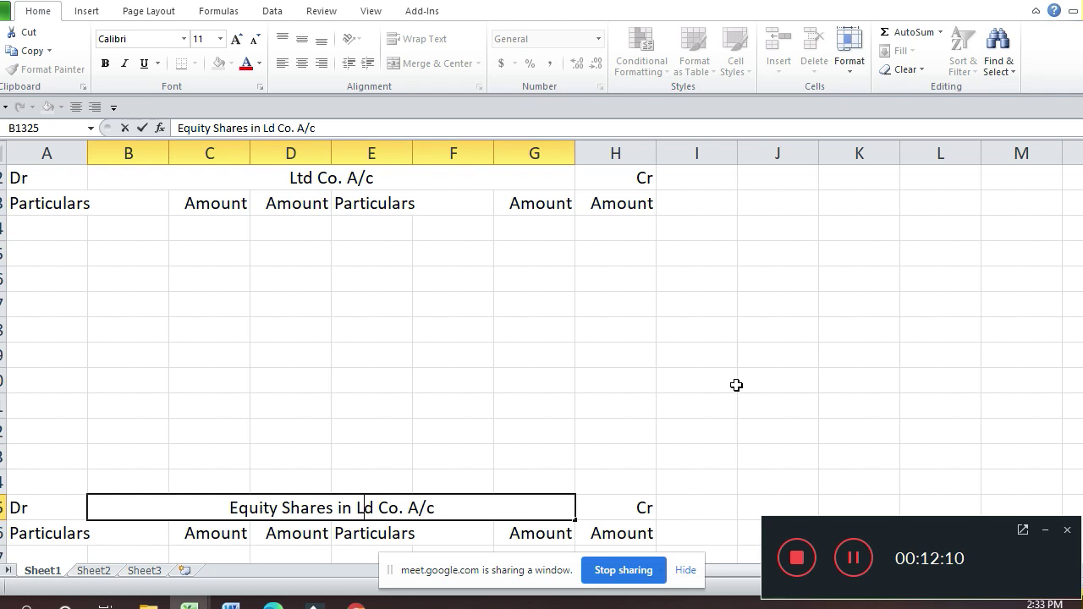
type("t")
key("Return")
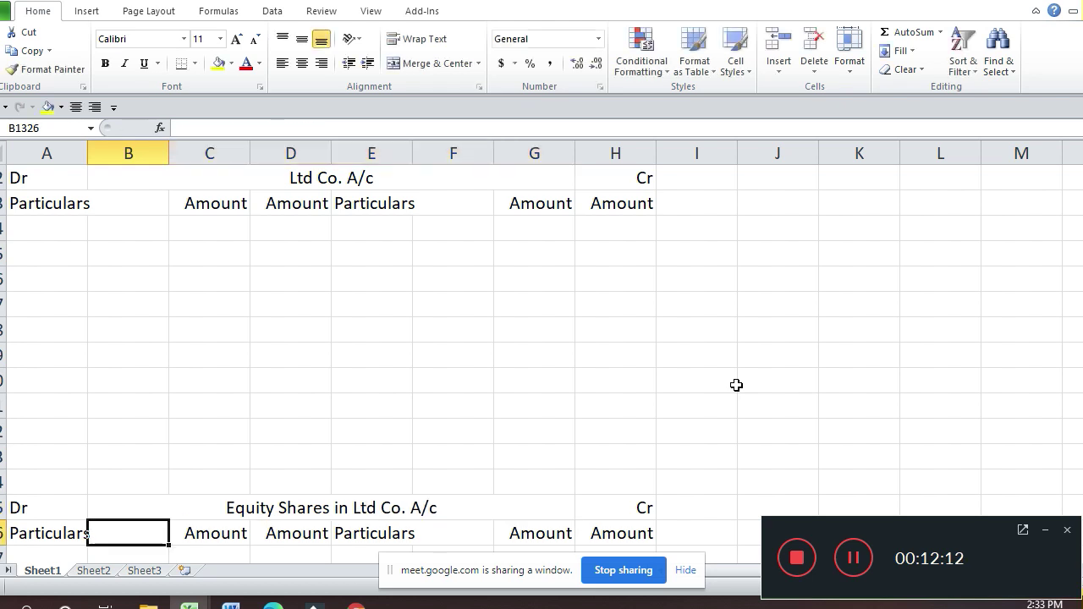
key("Up")
key("Up")
key("Up")
key("Up")
key("Up")
key("Up")
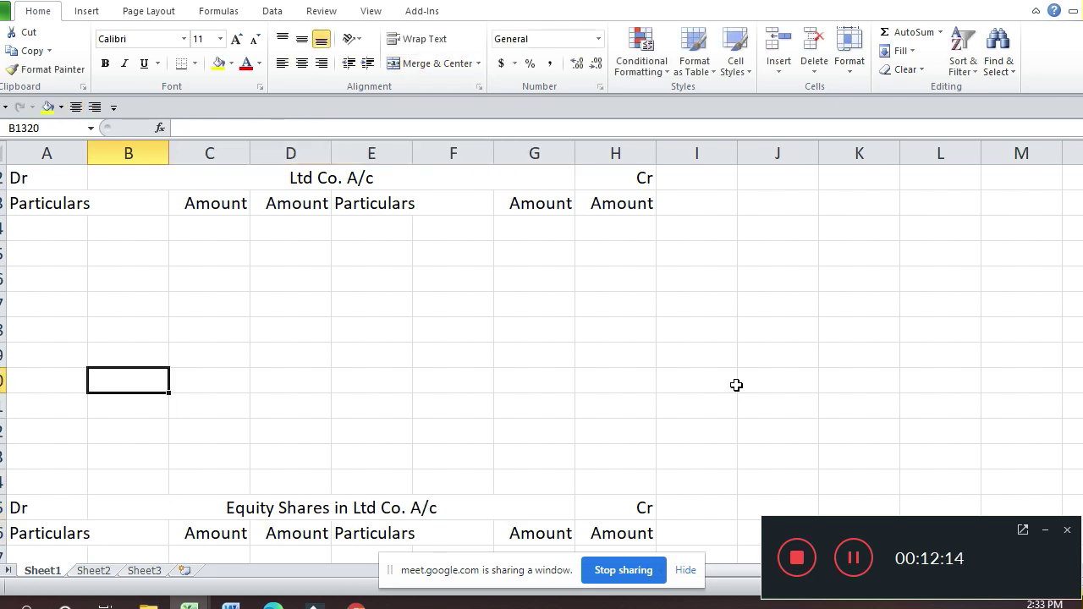
key("Up")
key("Up")
key("Up")
key("Up")
key("Up")
key("Up")
key("Up")
key("Up")
key("Up")
key("Up")
key("Up")
key("Up")
key("Up")
key("Up")
key("Up")
key("Up")
key("Up")
key("Up")
key("Up")
key("Up")
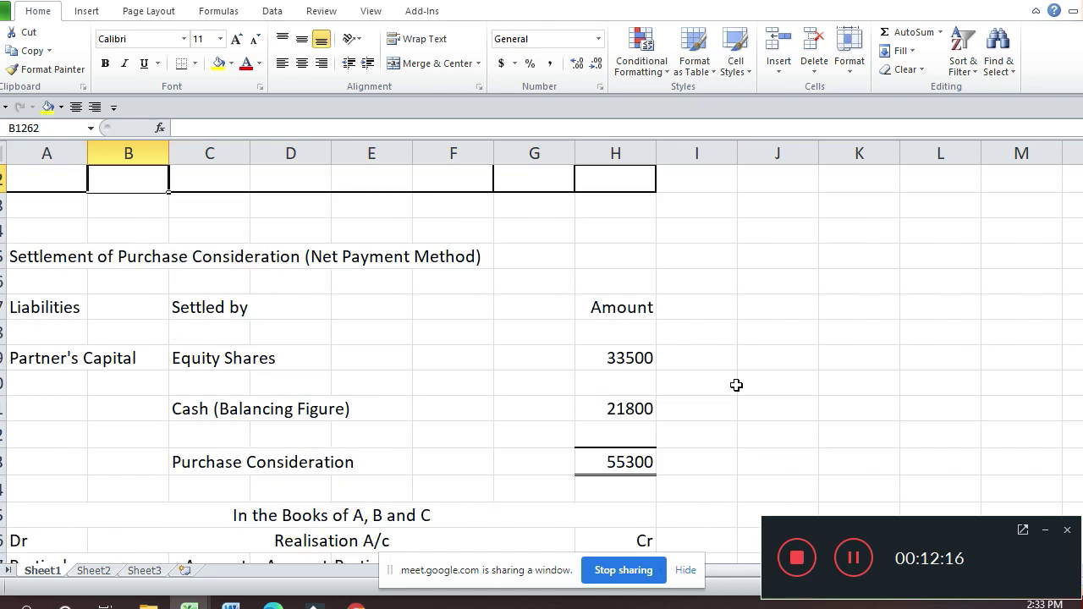
Step: Copy the Cash A/c header block A1234:H1236
key("Up")
key("Up")
key("Up")
key("Up")
key("Up")
key("Up")
key("Up")
key("Up")
key("Up")
key("Up")
key("Up")
key("Up")
key("Up")
key("Up")
key("Up")
key("Up")
key("Up")
key("Up")
key("Up")
key("Up")
key("Down")
key("Down")
key("Down")
key("Down")
key("Down")
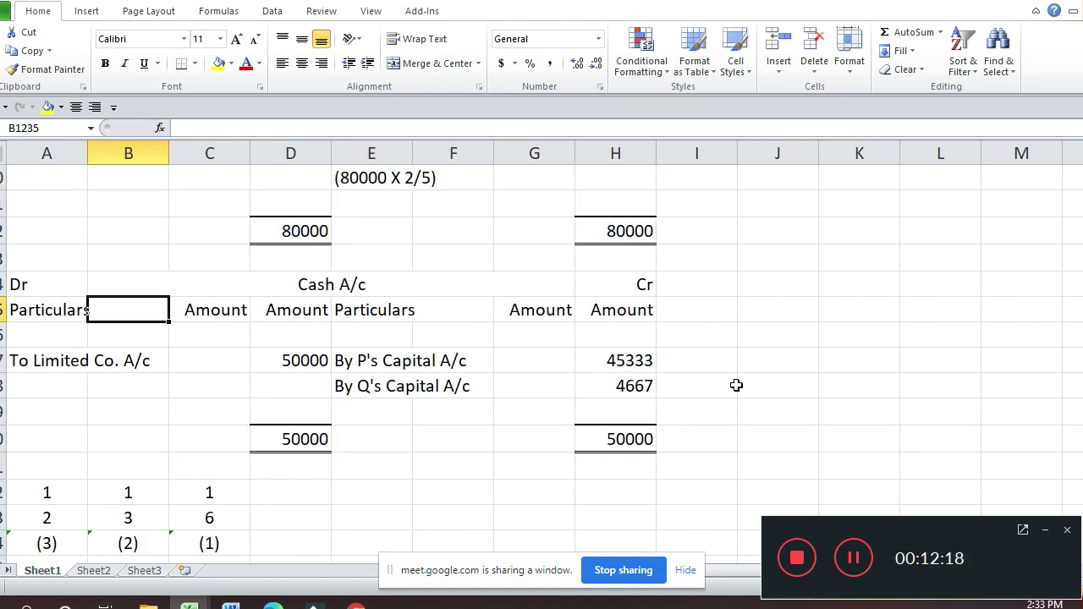
key("Left")
key("Up")
key("shift+Down")
key("shift+Down")
key("shift+Right")
key("shift+Right")
key("shift+Right")
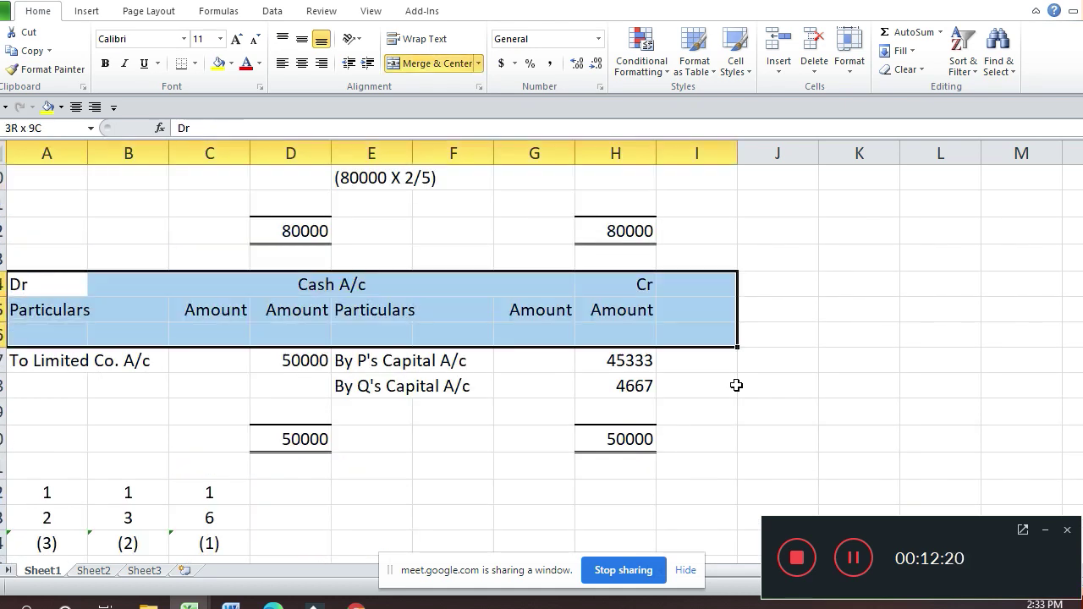
key("shift+Left")
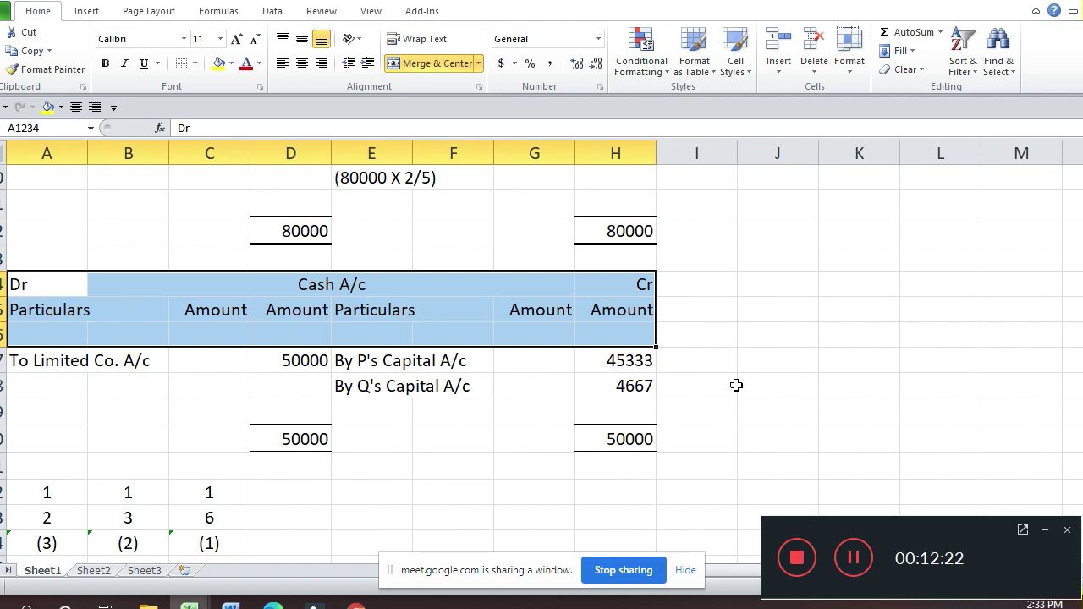
key("ctrl+c")
Step: Paste the Cash A/c heading at A1337 below the Equity Shares in Ltd Co. A/c
key("Down")
key("Down")
key("Down")
key("Down")
key("Down")
key("Down")
key("Down")
key("Down")
key("Down")
key("Down")
key("Down")
key("Down")
key("Down")
key("Down")
key("Down")
key("Down")
key("Down")
key("Down")
key("Down")
key("Down")
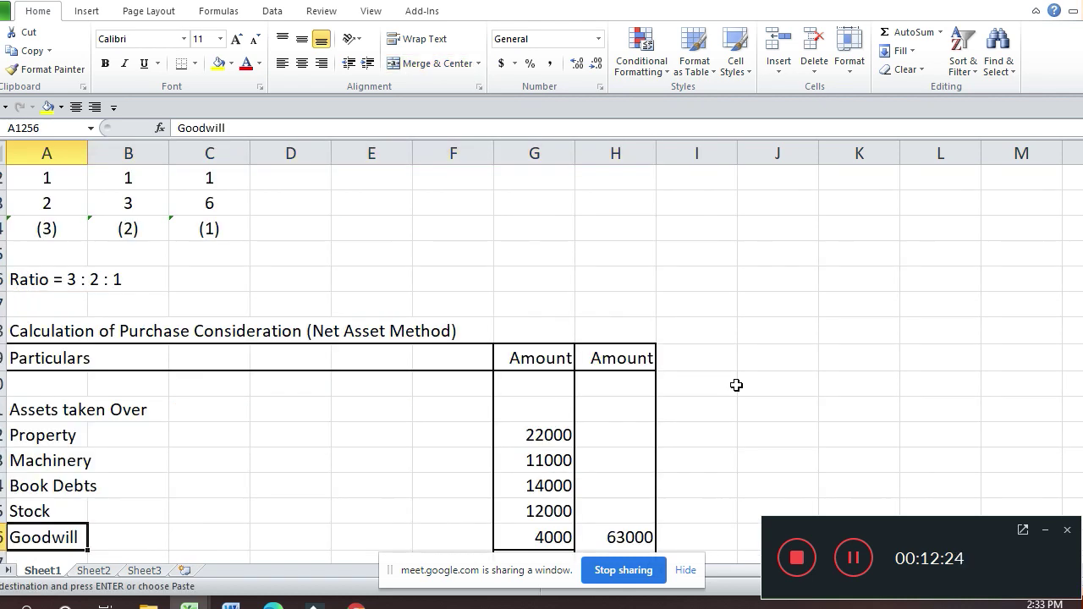
key("Down")
key("Down")
key("Down")
key("Down")
key("Down")
key("Down")
key("Down")
key("Down")
key("Down")
key("Down")
key("Down")
key("Down")
key("Down")
key("Down")
key("Down")
key("Down")
key("Down")
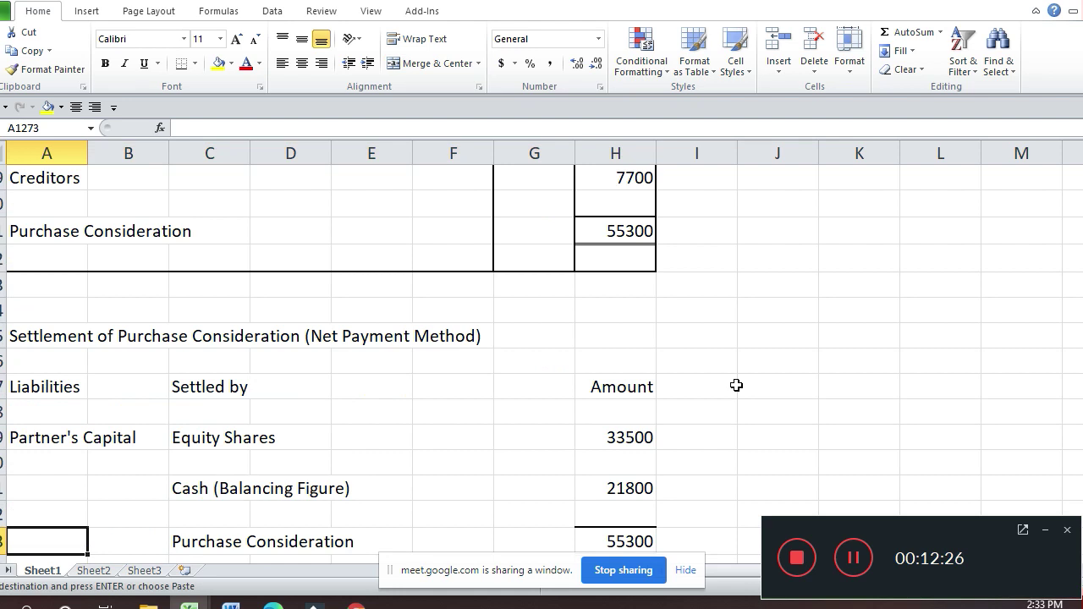
key("Down")
key("Down")
key("Down")
key("Down")
key("Down")
key("Down")
key("Down")
key("Down")
key("Down")
key("Down")
key("Down")
key("Down")
key("Down")
key("Down")
key("Down")
key("Down")
key("Down")
key("Down")
key("Down")
key("Down")
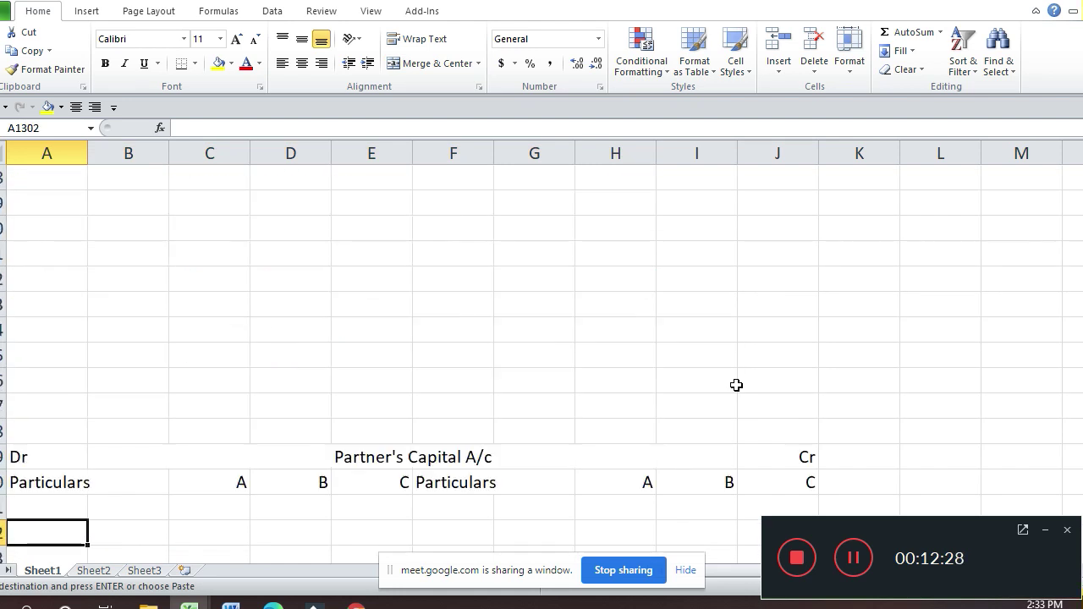
key("Down")
key("Down")
key("Down")
key("Down")
key("Down")
key("Down")
key("Down")
key("Down")
key("Down")
key("Down")
key("Down")
key("Down")
key("Down")
key("Down")
key("Down")
key("Down")
key("Down")
key("Down")
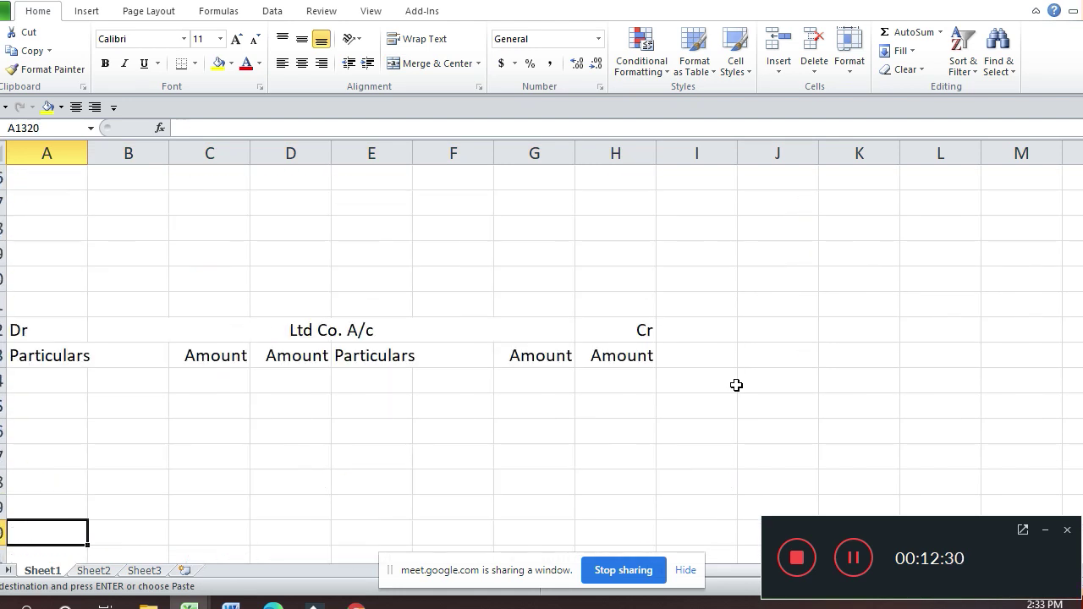
key("Down")
key("Down")
key("Down")
key("Down")
key("Down")
key("Down")
key("Down")
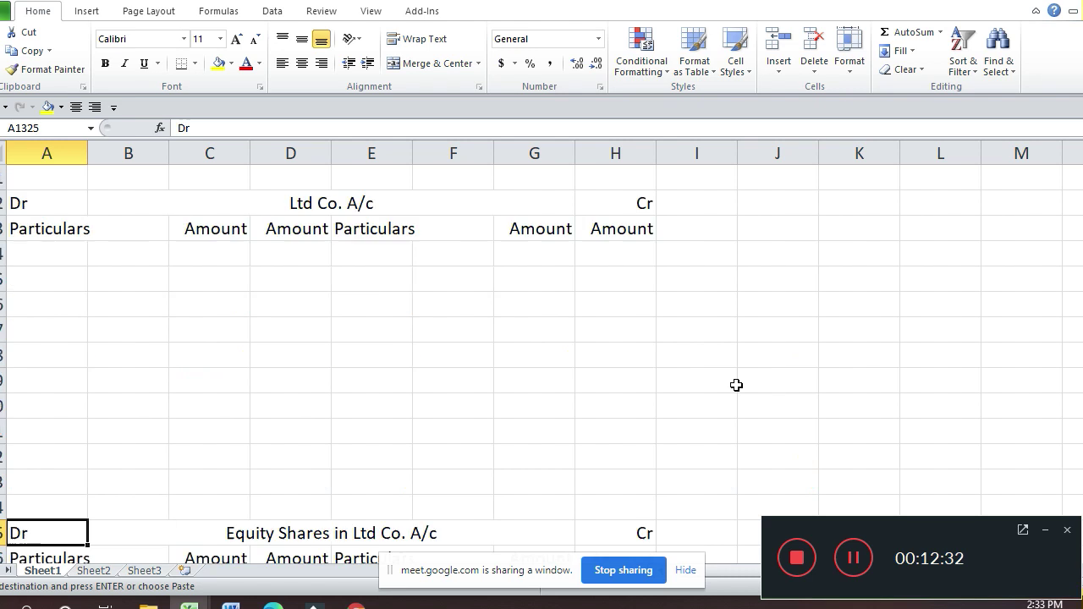
key("Down")
key("Down")
key("Down")
key("Down")
key("Down")
key("Down")
key("Down")
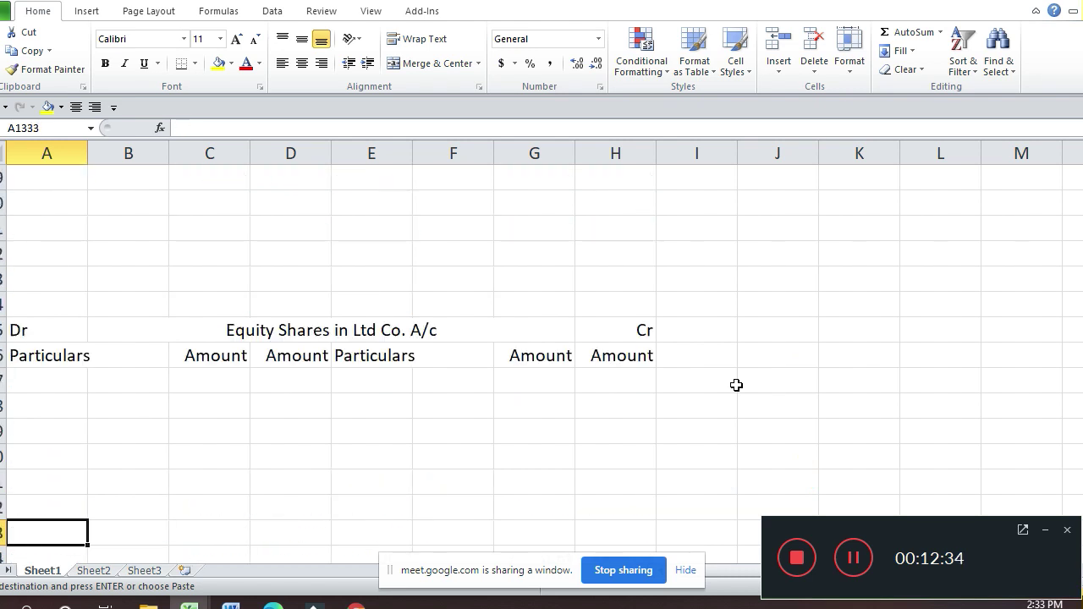
key("Down")
key("Down")
key("Down")
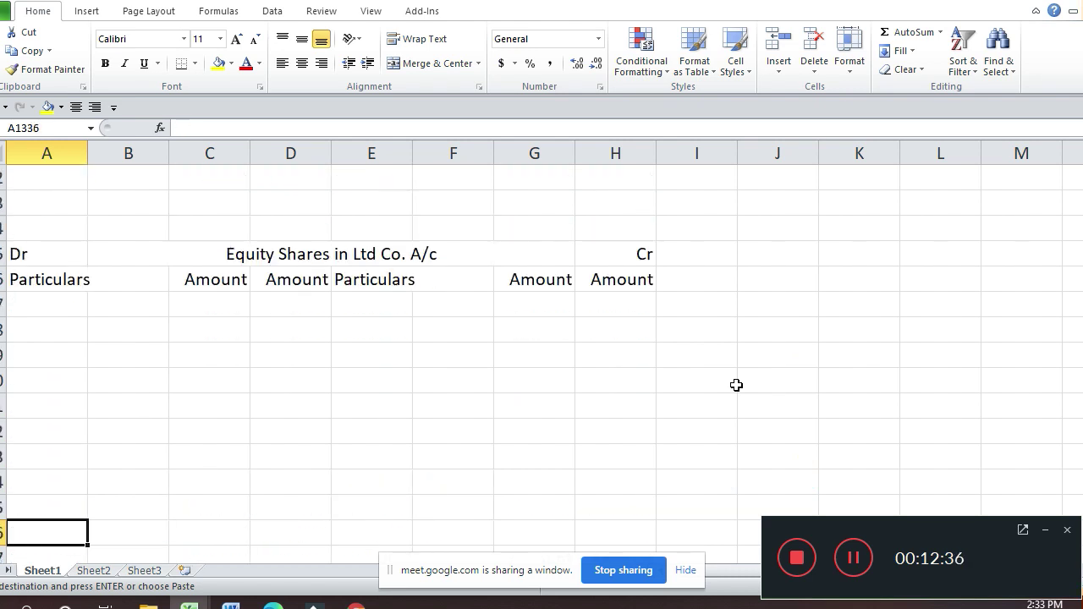
key("ctrl+v")
key("Escape")
key("Down")
key("Down")
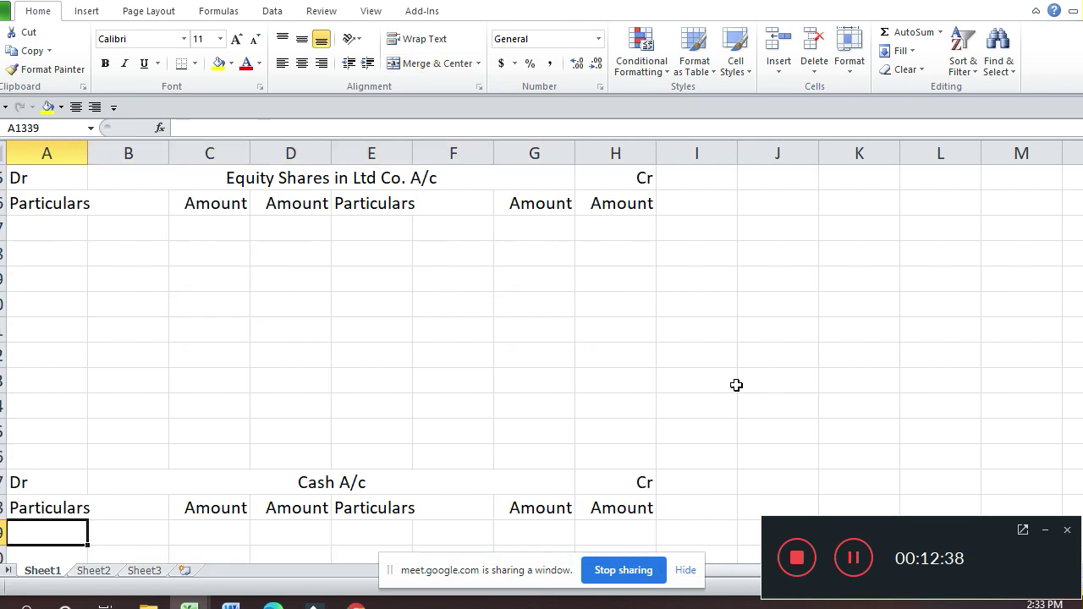
key("Up")
key("Up")
key("Up")
key("Up")
key("Up")
key("Up")
key("Up")
key("Up")
key("Up")
key("Up")
key("Up")
key("Up")
key("Up")
key("Up")
key("Up")
key("Up")
key("Up")
key("Up")
key("Up")
key("Up")
key("Up")
key("Up")
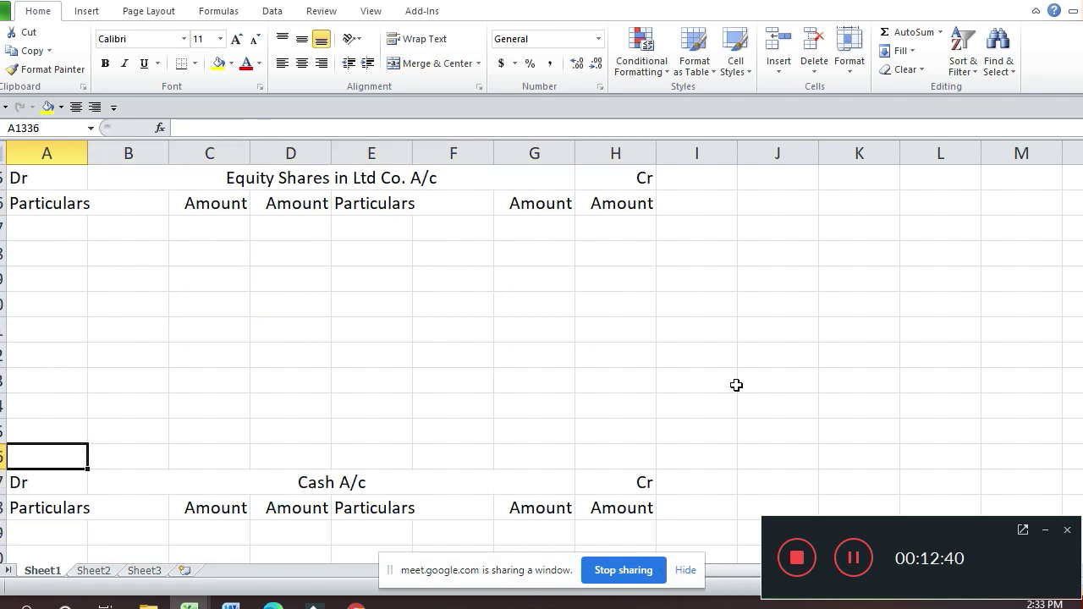
scroll(736, 385, "up", 1)
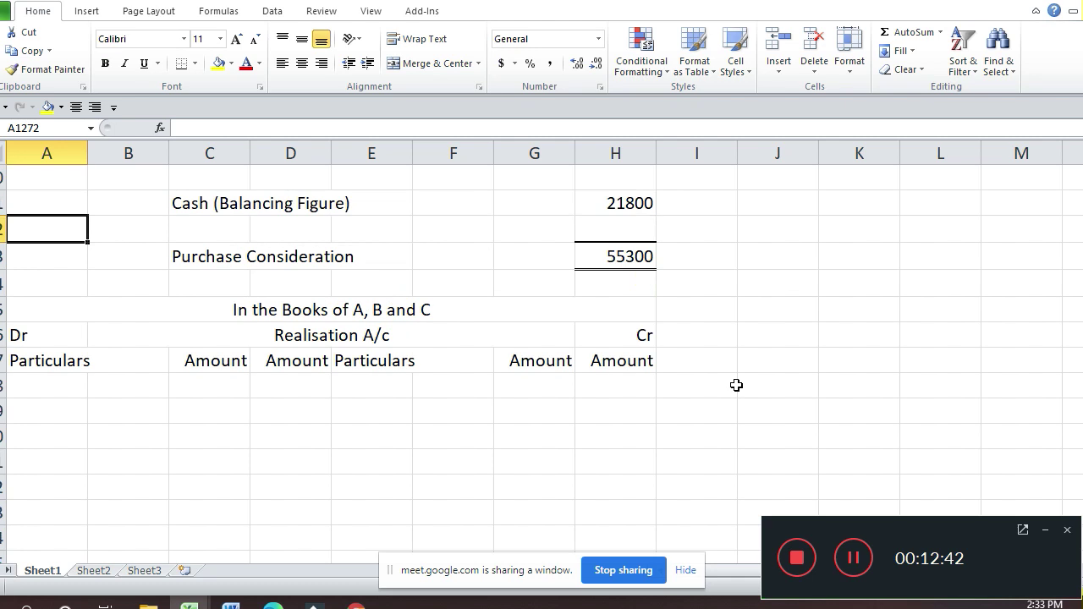
key("Down")
key("Down")
key("Down")
key("Down")
key("Down")
key("Down")
key("Down")
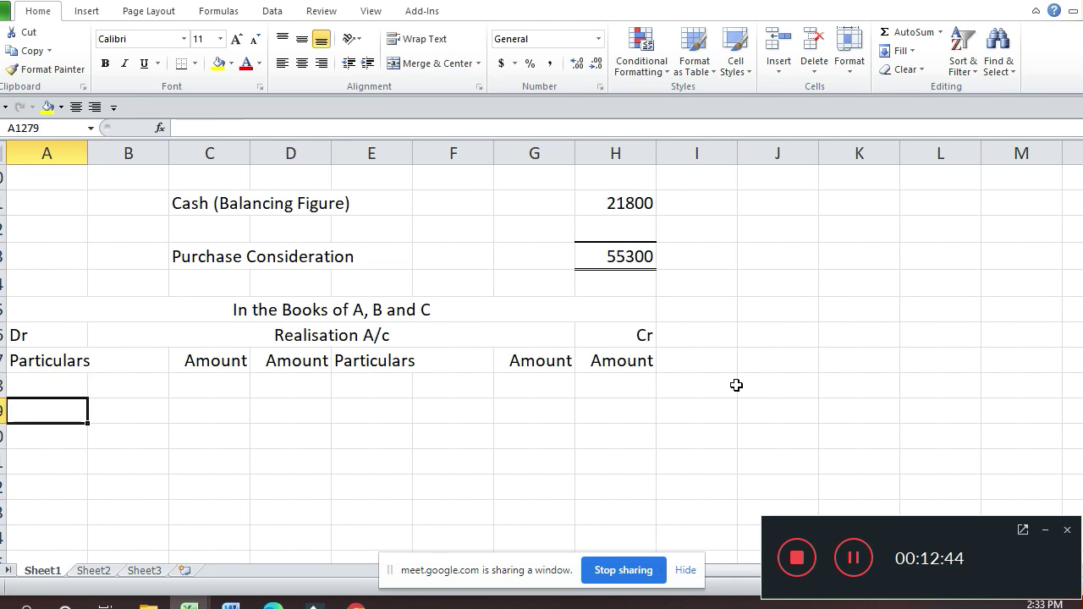
key("Down")
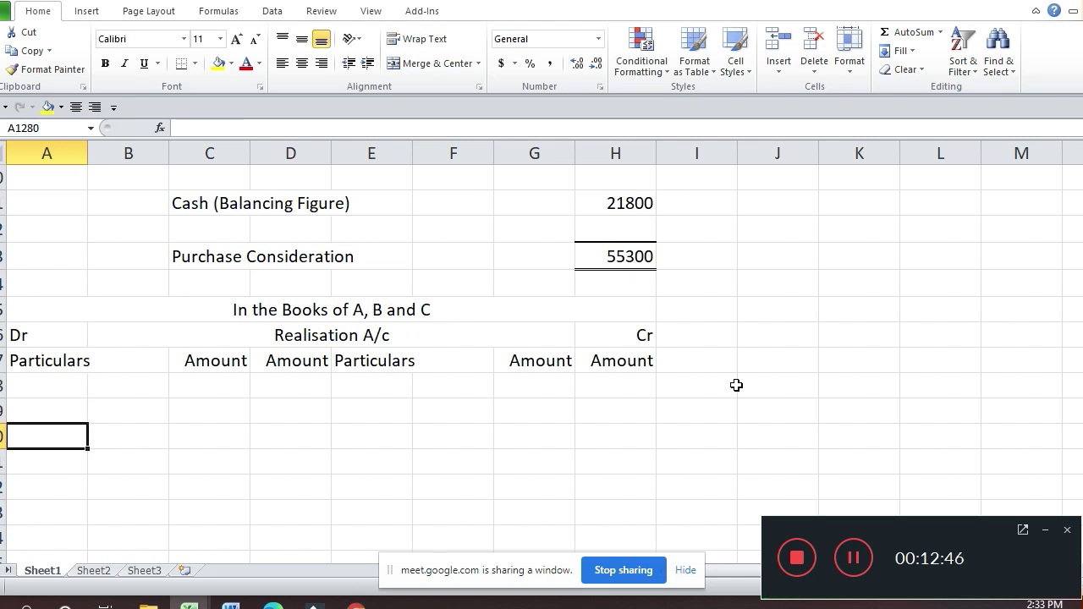
key("Down")
key("Down")
key("Down")
key("Down")
key("Down")
key("Down")
key("Down")
key("Down")
key("Down")
key("Down")
key("Down")
key("Down")
key("Down")
key("Down")
key("Down")
key("Down")
key("Down")
key("Down")
key("Down")
key("Down")
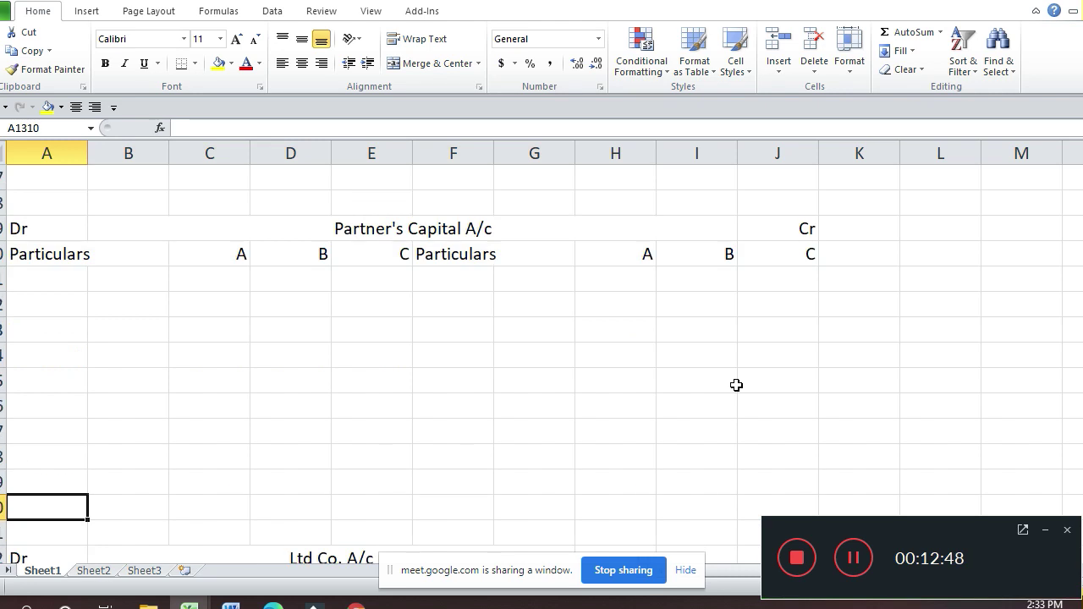
Step: Enter 'By Balance b/d' in F1302 with partner A's opening capital of 20000
key("Right")
key("Right")
key("Right")
key("Right")
key("Up")
key("Up")
key("Right")
key("Up")
key("Up")
key("Up")
key("Up")
key("Up")
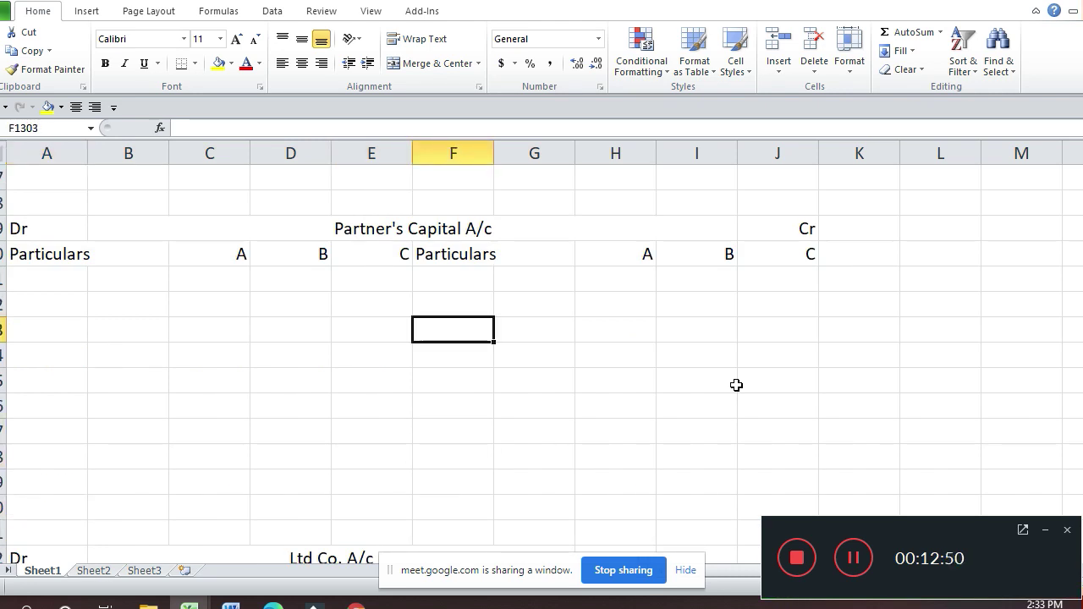
key("Up")
type("By B")
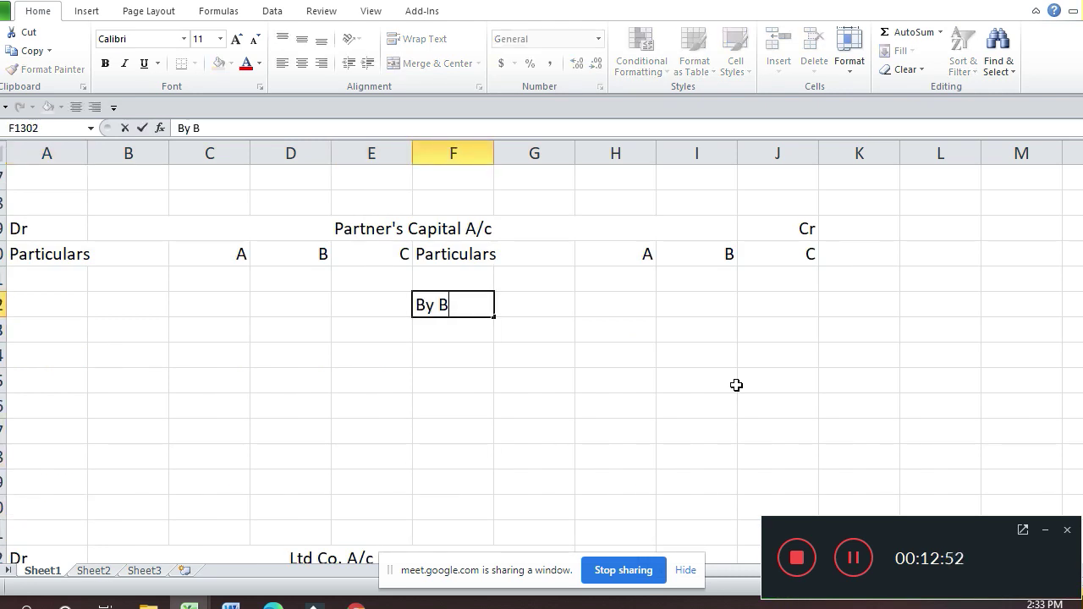
type("alance ")
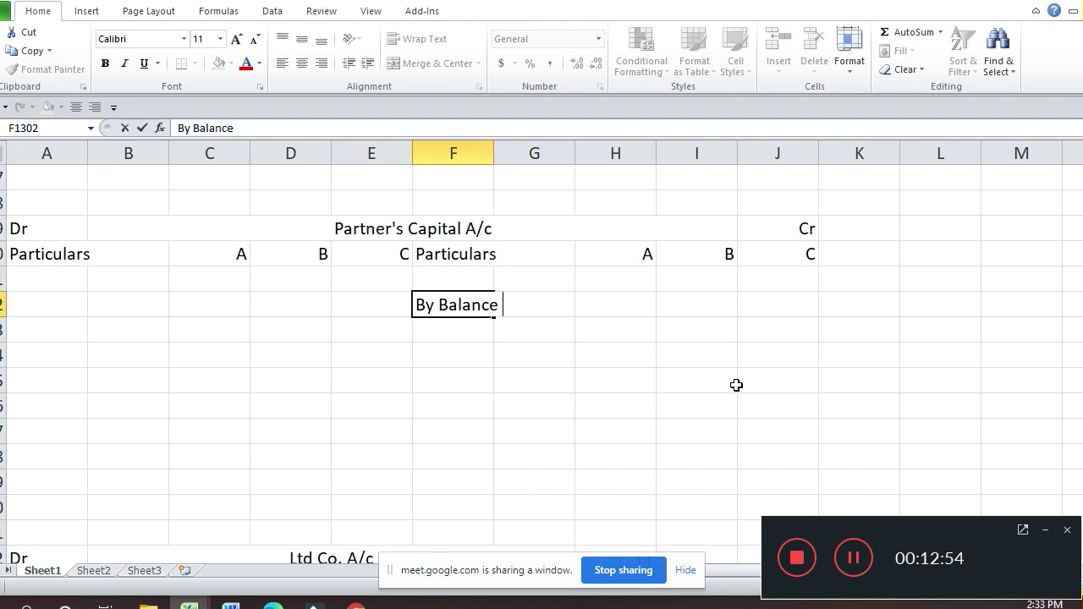
type("b/d")
key("Return")
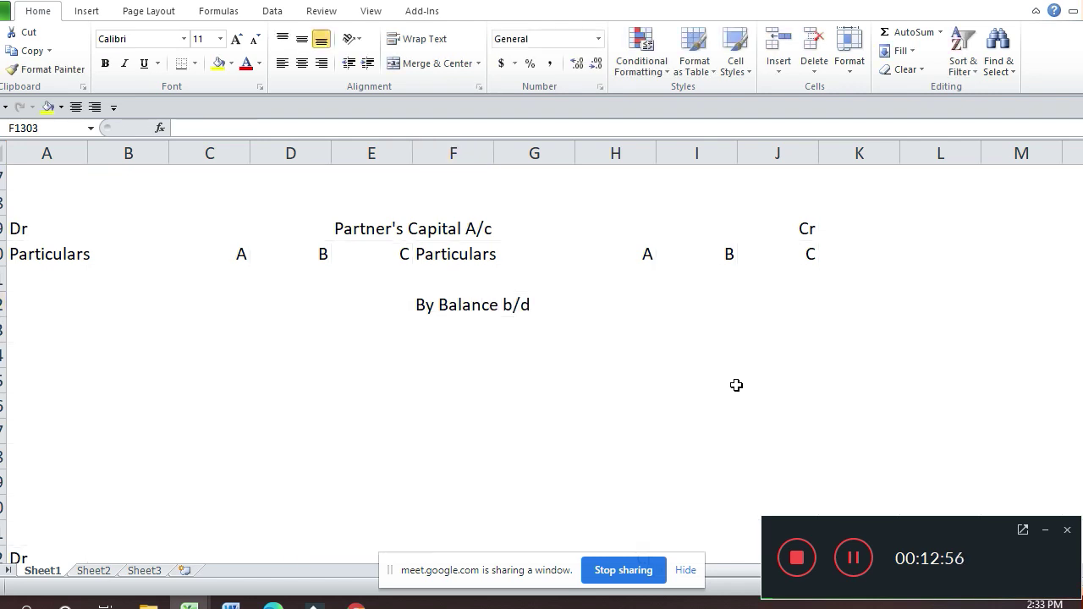
key("Up")
key("Right")
key("Right")
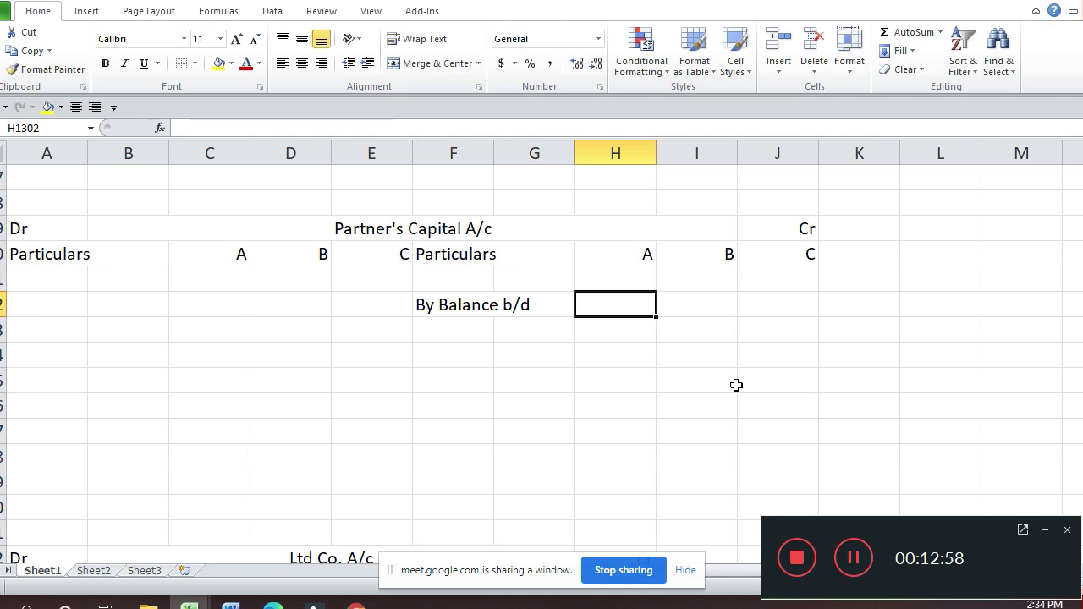
type("2000")
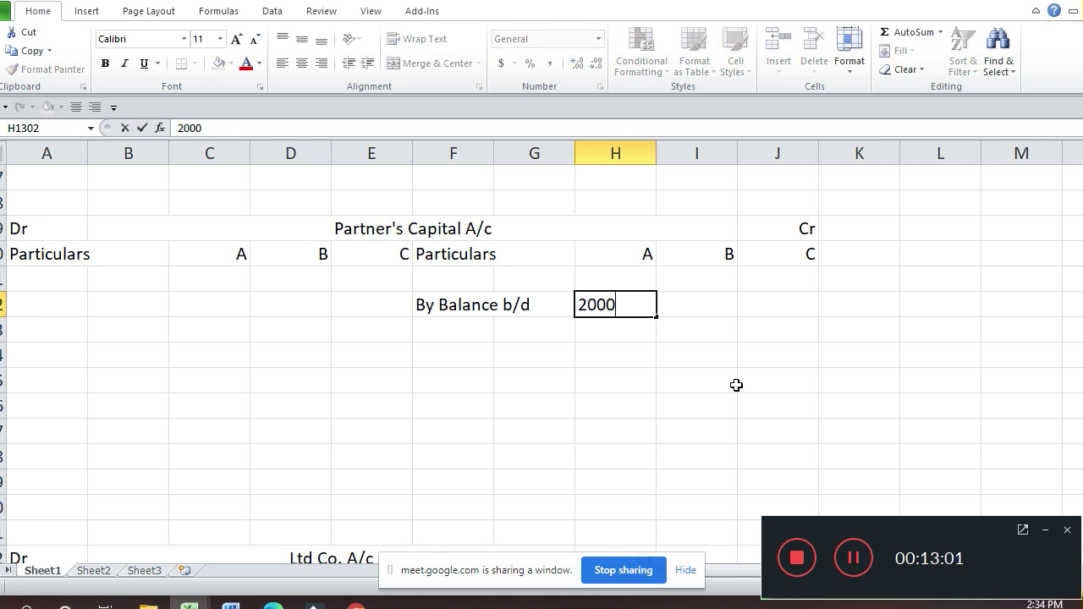
key("Right")
key("Left")
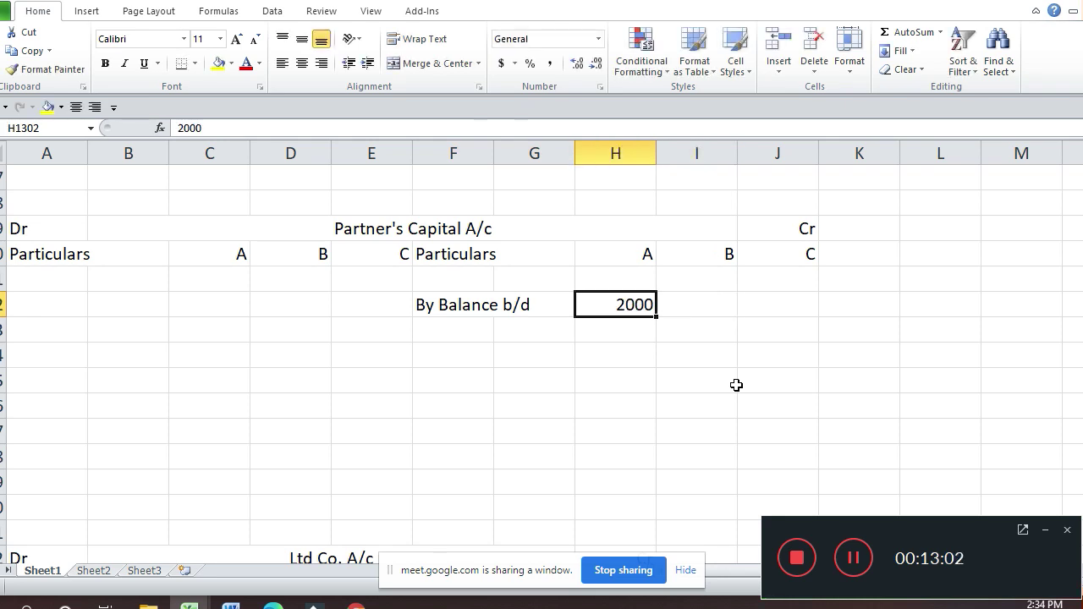
key("F2")
type("0")
key("Return")
key("Up")
Step: Enter partner B's opening capital 15000 and C's 13000 on the same row
key("Right")
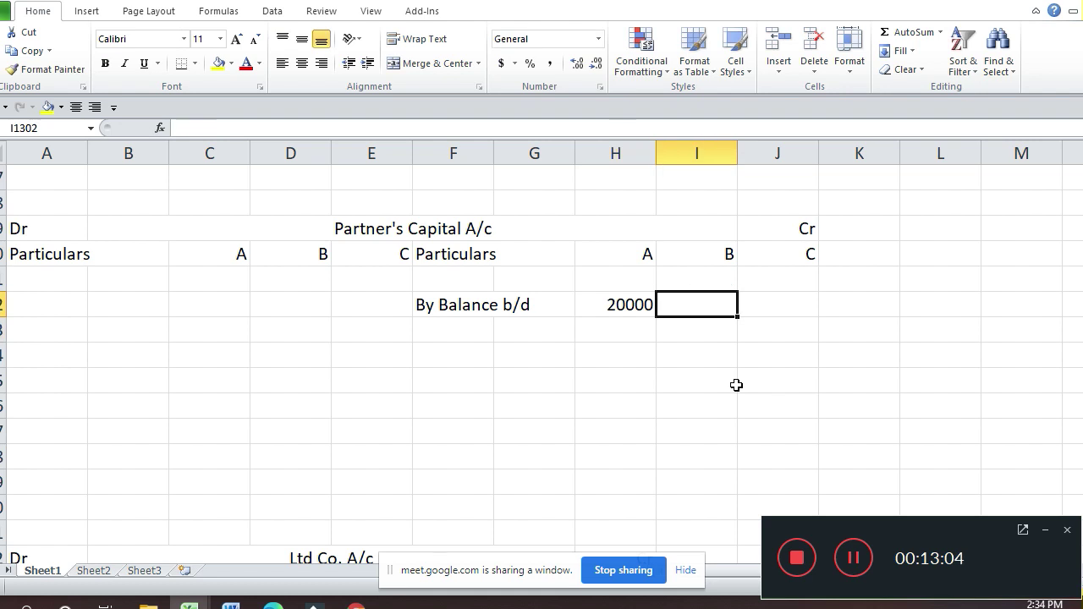
type("15000")
key("Return")
key("Up")
key("Right")
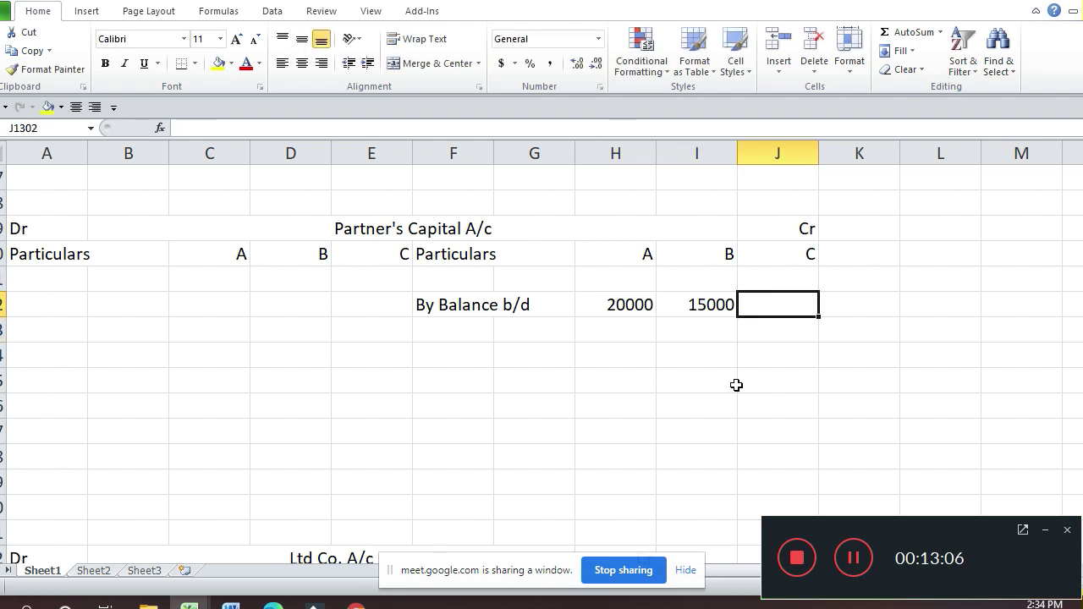
type("13000")
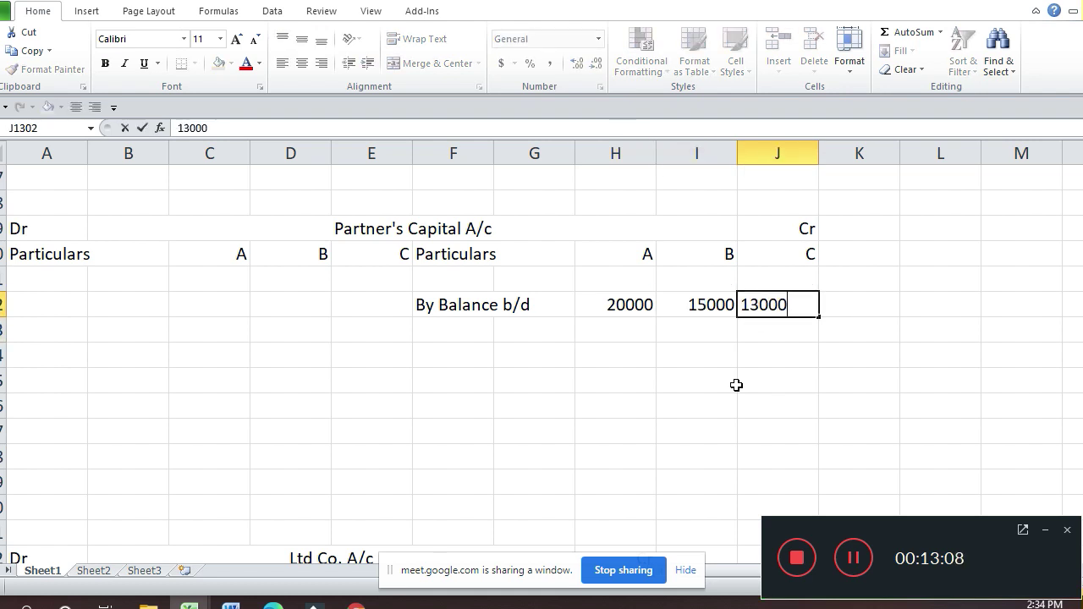
key("Return")
key("Up")
key("Up")
key("Up")
key("Up")
key("Up")
key("Up")
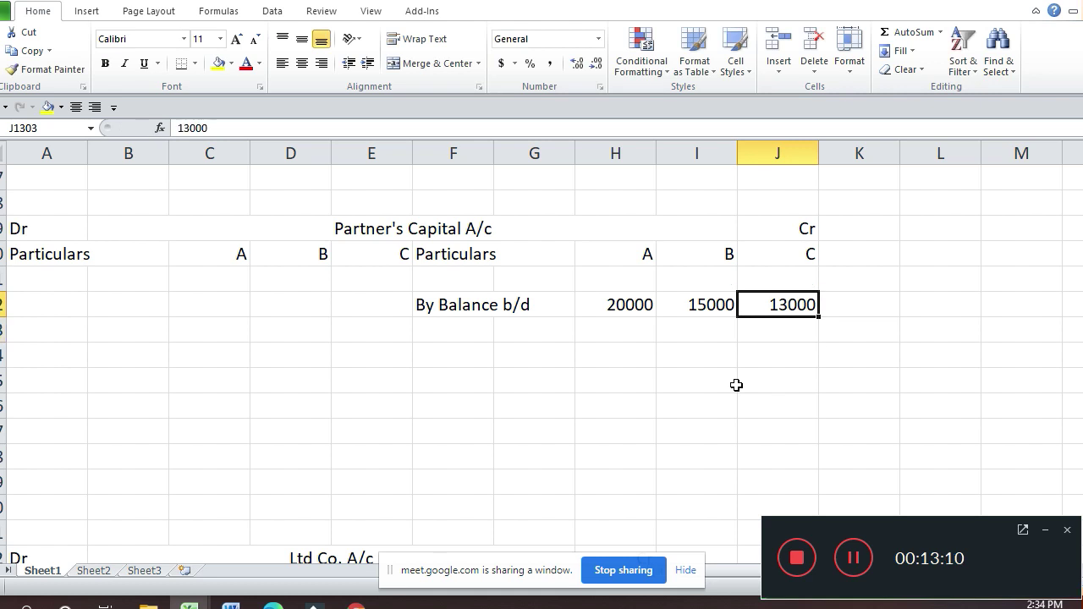
key("Up")
key("Up")
key("Up")
key("Up")
key("Up")
key("Up")
key("Up")
key("Up")
key("Up")
key("Up")
key("Up")
key("Up")
key("Up")
key("Up")
key("Up")
key("Up")
key("Up")
key("Up")
key("Up")
key("Up")
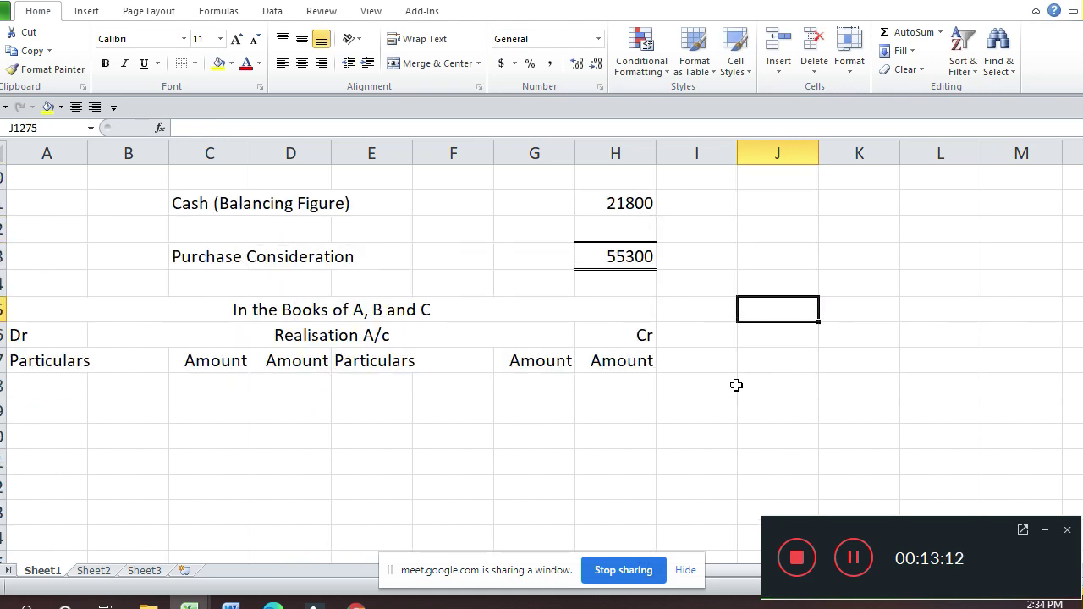
Step: Enter the 'By Sundry Liabilities' heading with Loan on Mortgage of 4000
key("Down")
key("Down")
key("Down")
key("Down")
key("Down")
key("Down")
key("Down")
key("Left")
key("Left")
key("Left")
key("Left")
key("Left")
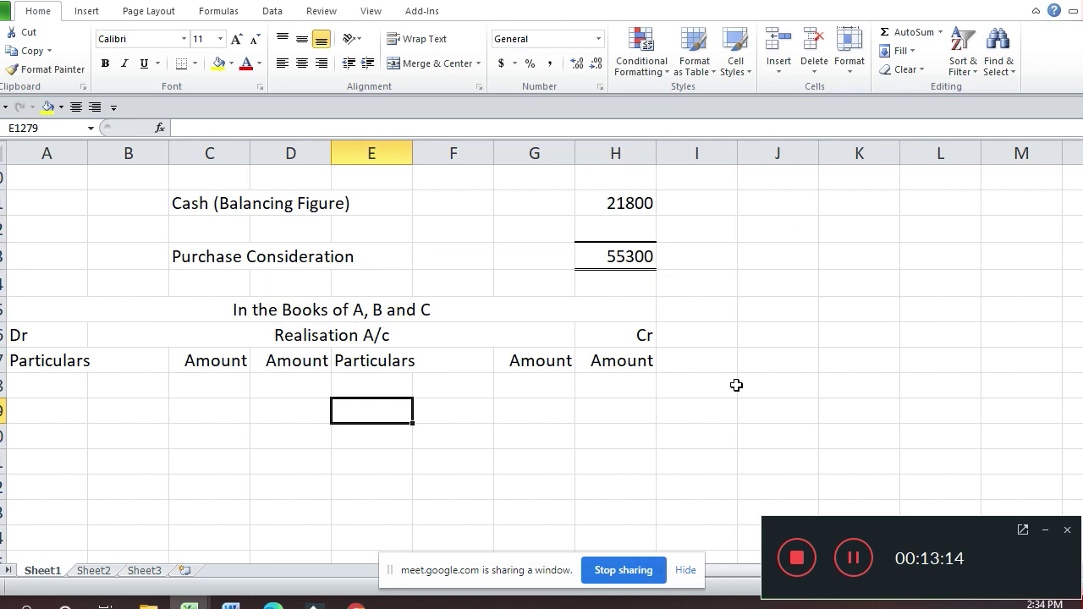
type("By Sun")
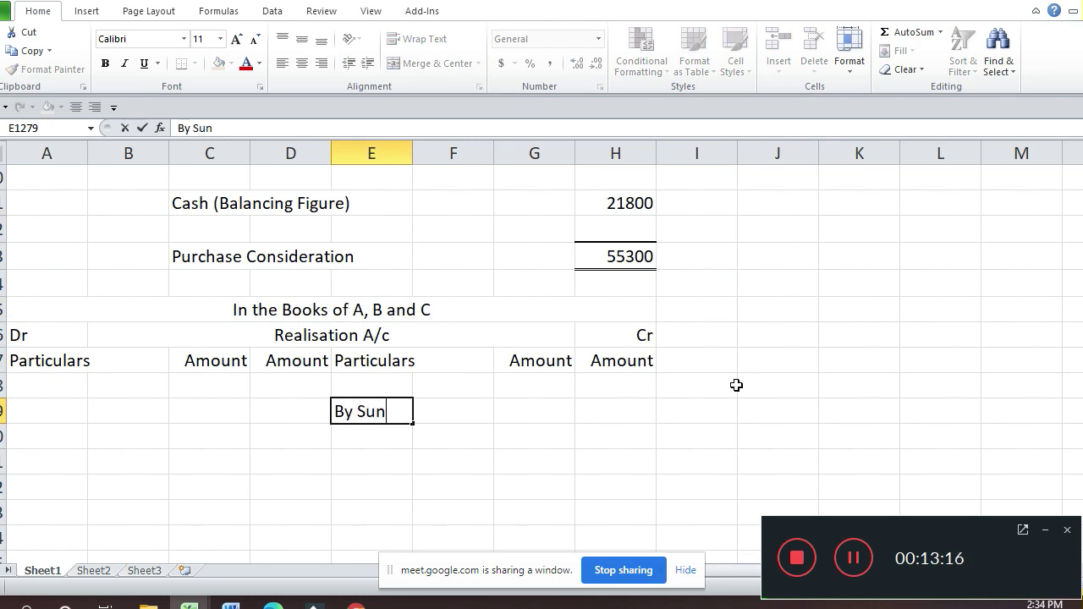
type("dry L")
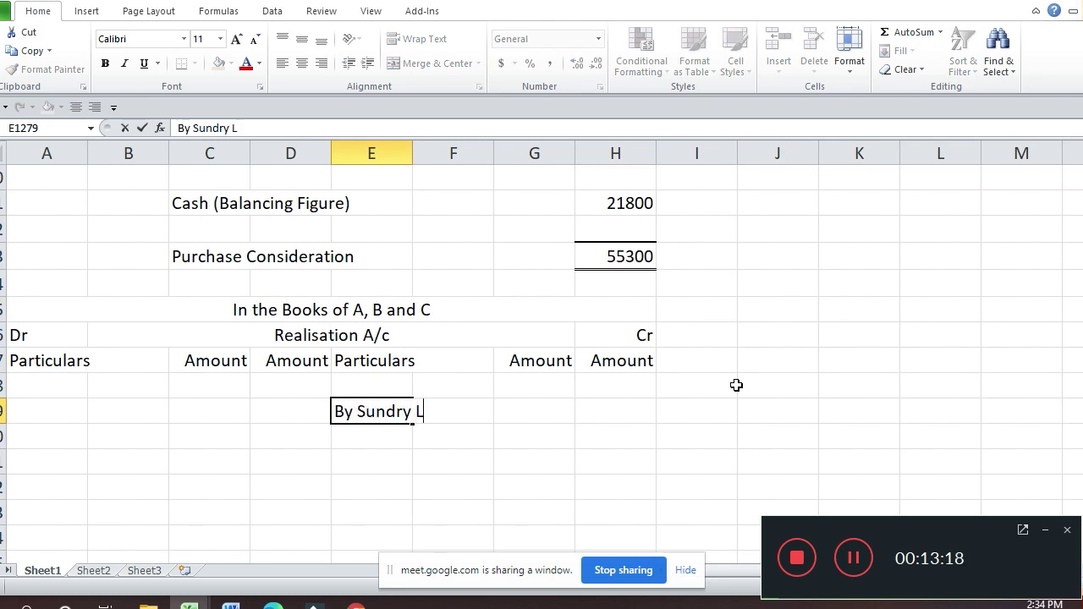
type("iabilities")
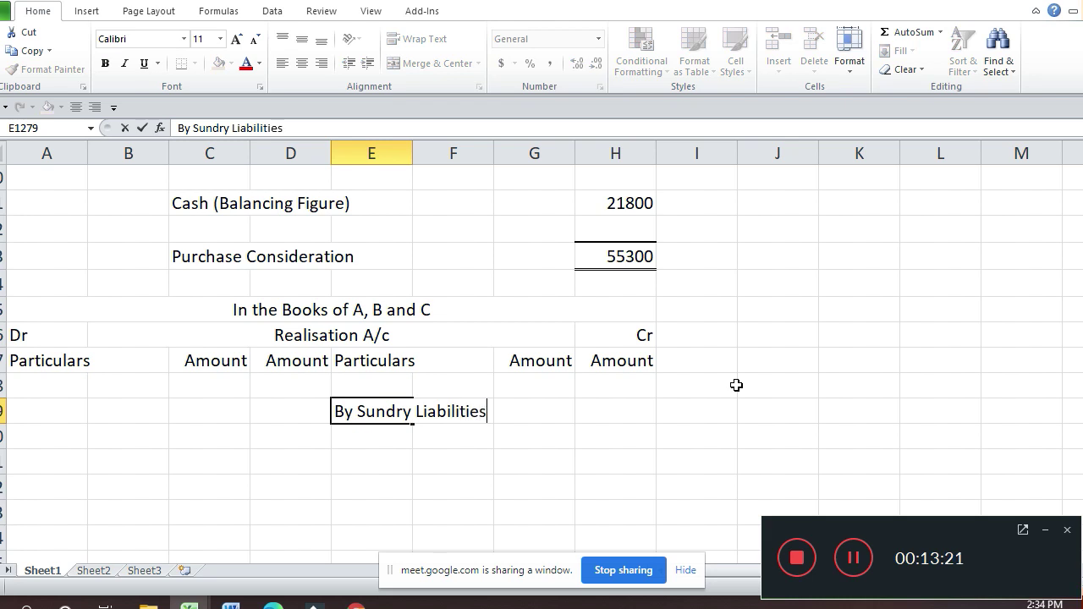
key("Return")
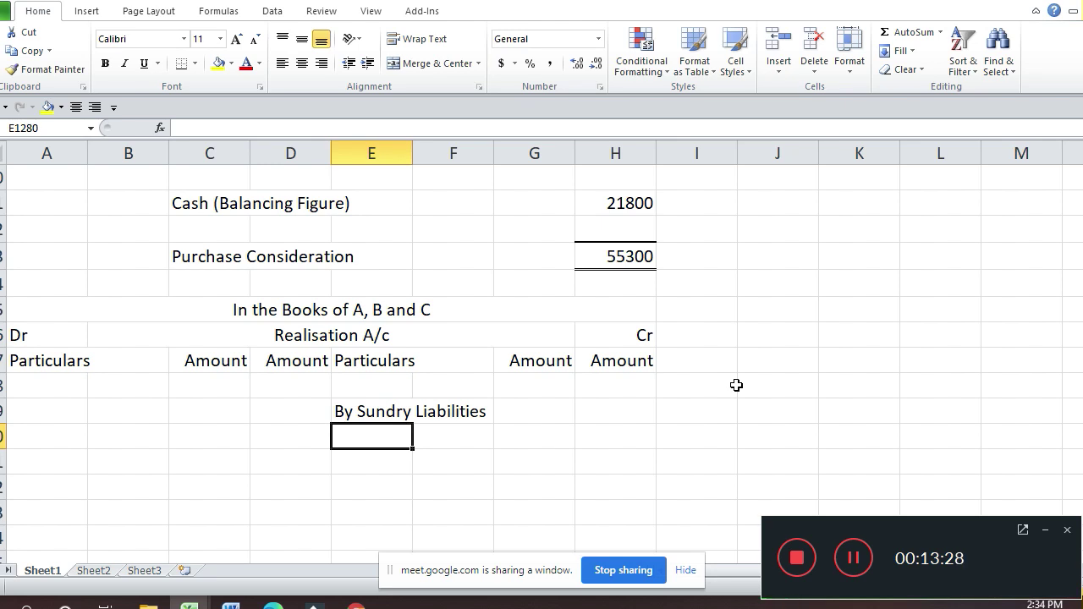
type("n")
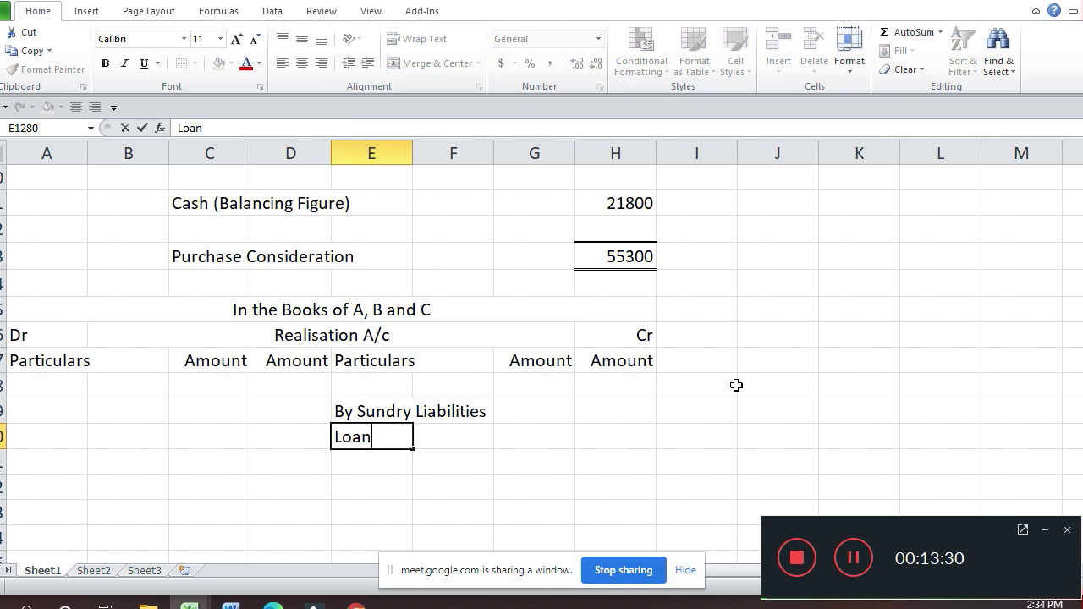
type(" on Morta")
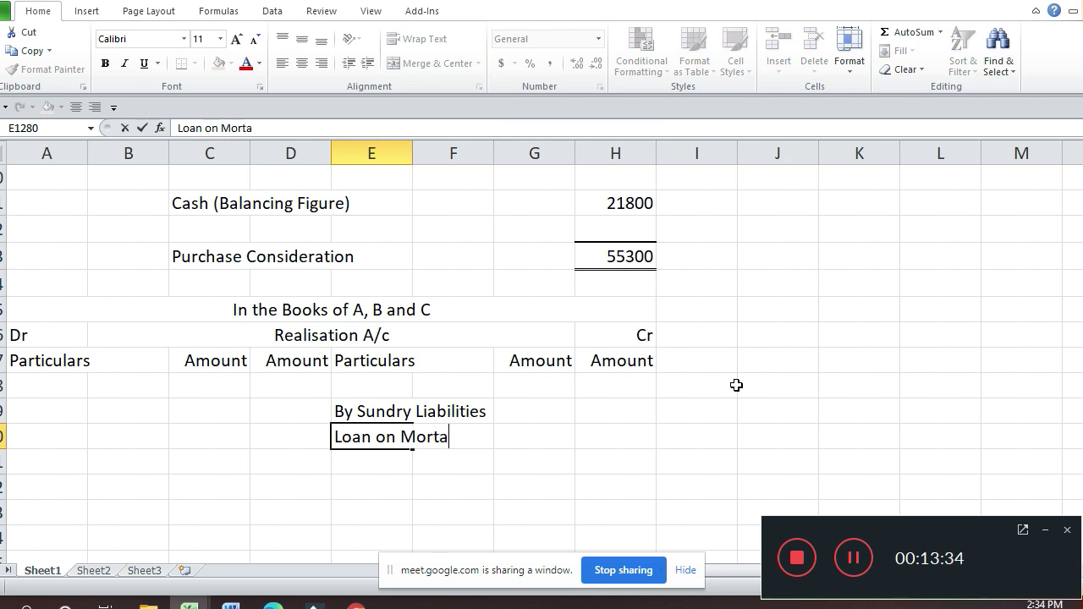
key("BackSpace")
type("gage")
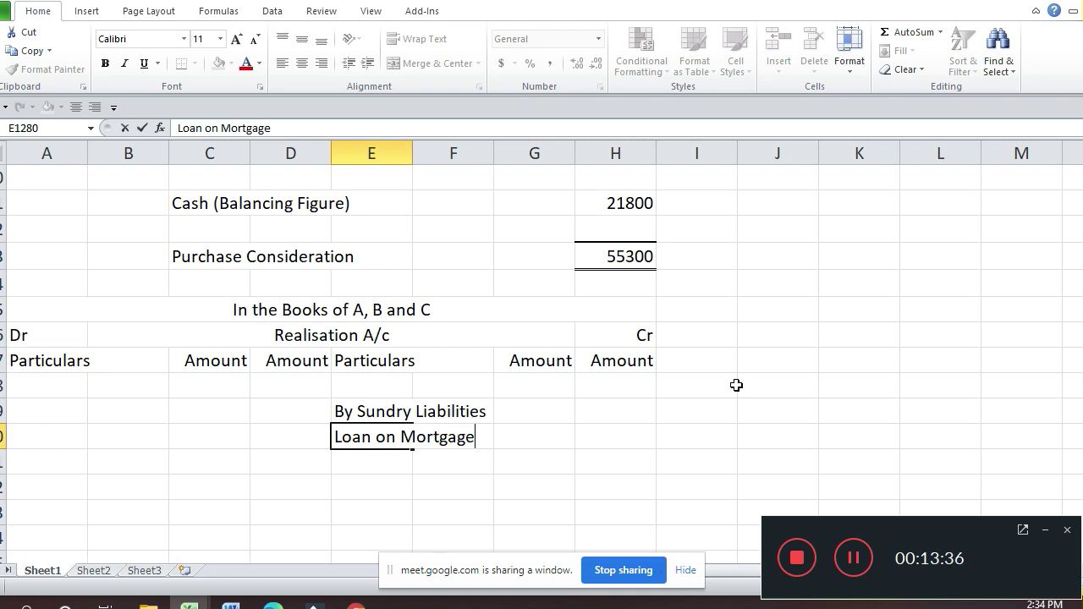
key("Return")
key("Up")
key("Right")
key("Right")
key("Right")
key("Right")
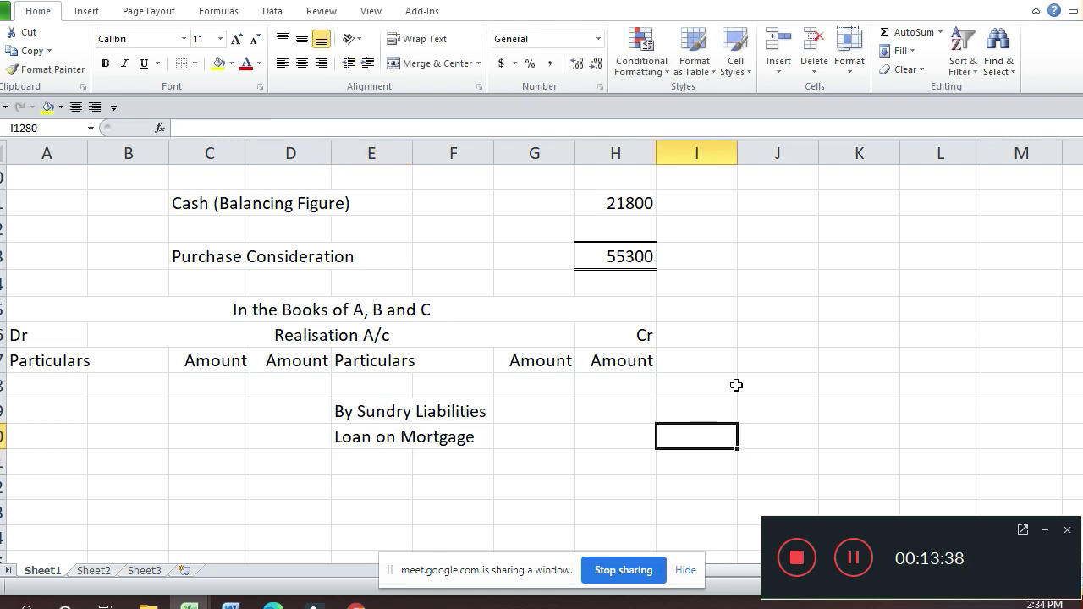
key("Left")
key("Left")
type("4000")
key("Return")
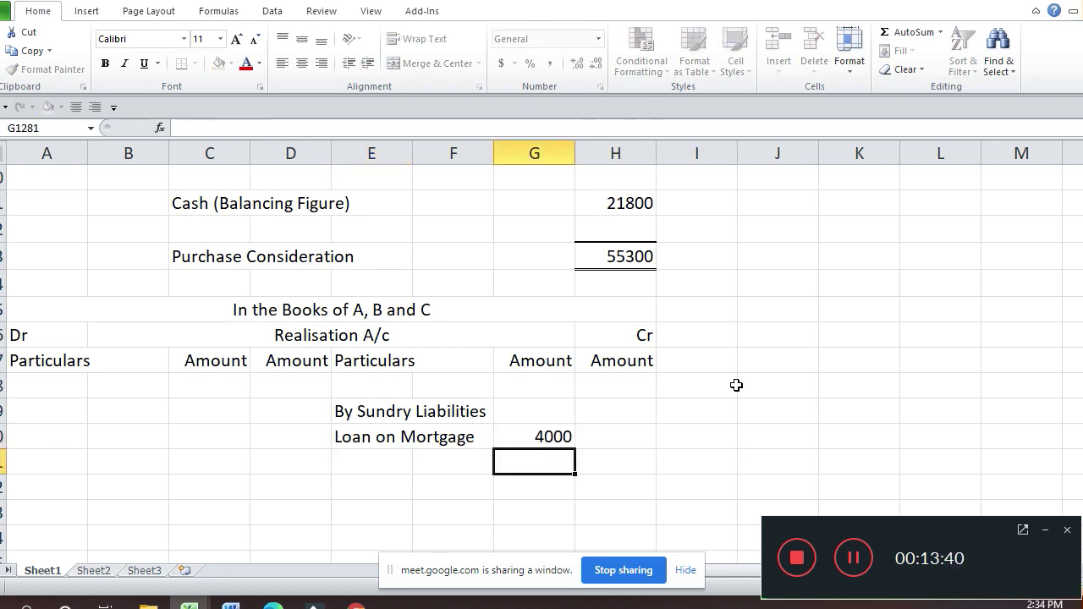
Step: Add Creditors of 8000 and the 12000 liabilities total in H1281
key("Left")
key("Left")
type("Cred")
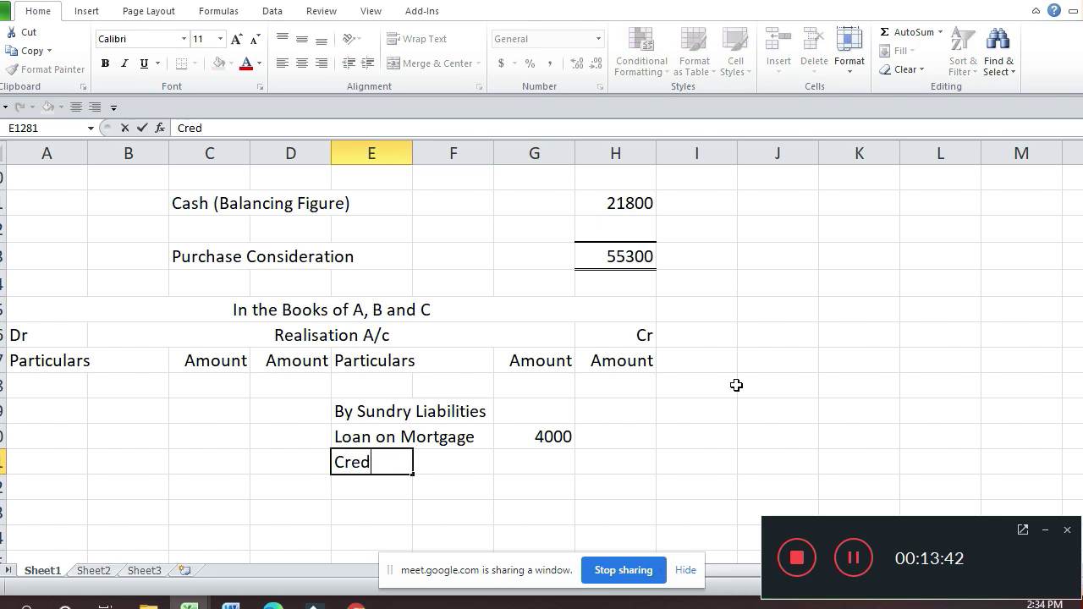
type("itors")
key("Return")
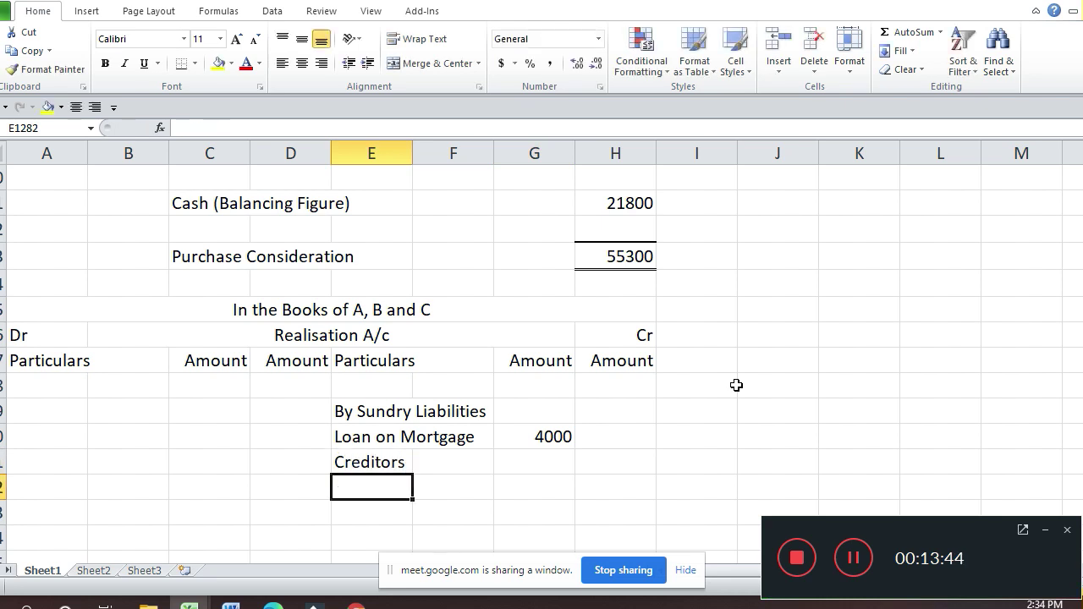
key("Right")
key("Right")
key("Right")
key("Up")
key("Left")
type("80")
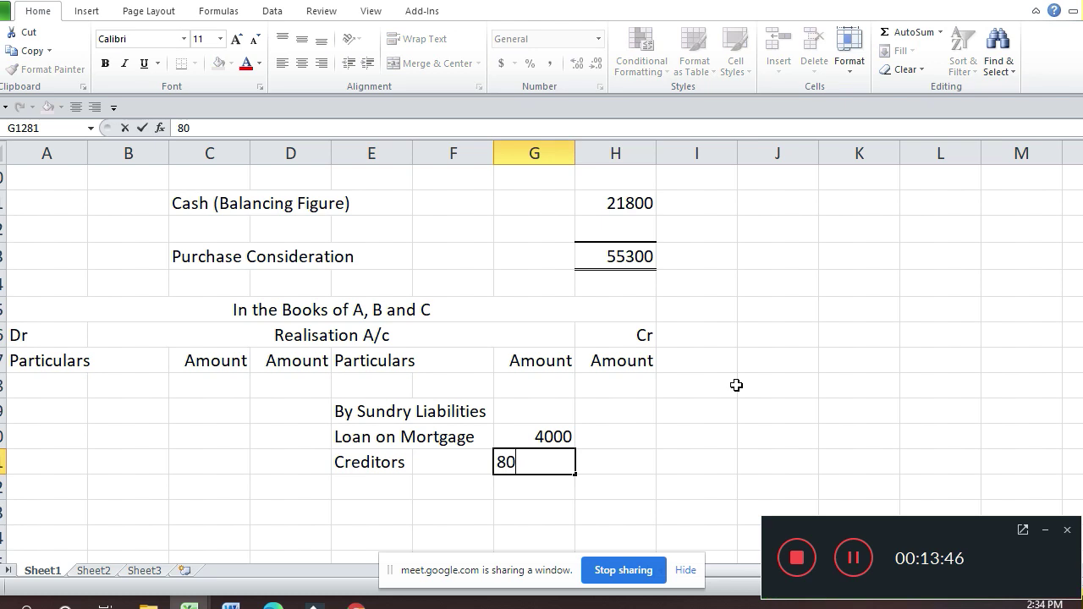
type("00")
key("ctrl+Return")
key("Right")
type("120")
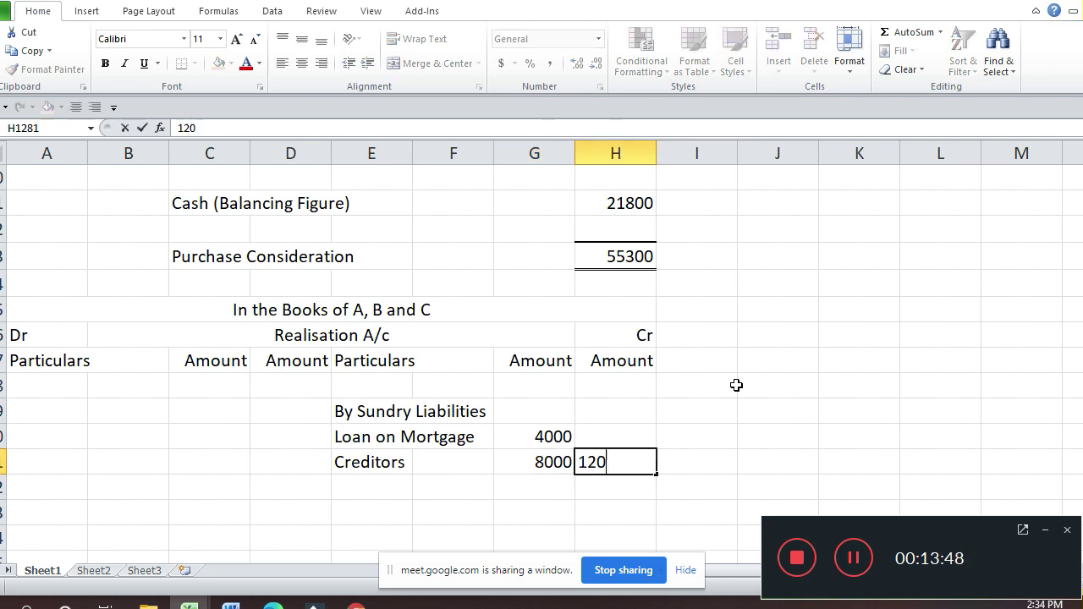
type("00")
key("Up")
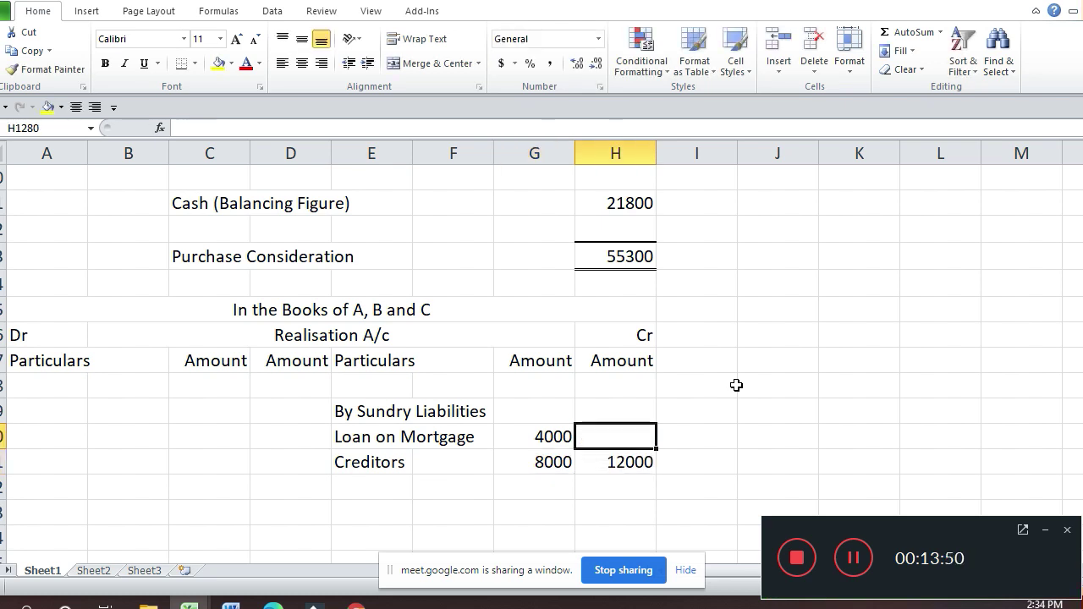
key("Left")
key("Left")
key("Left")
key("Left")
key("Left")
key("Left")
key("Up")
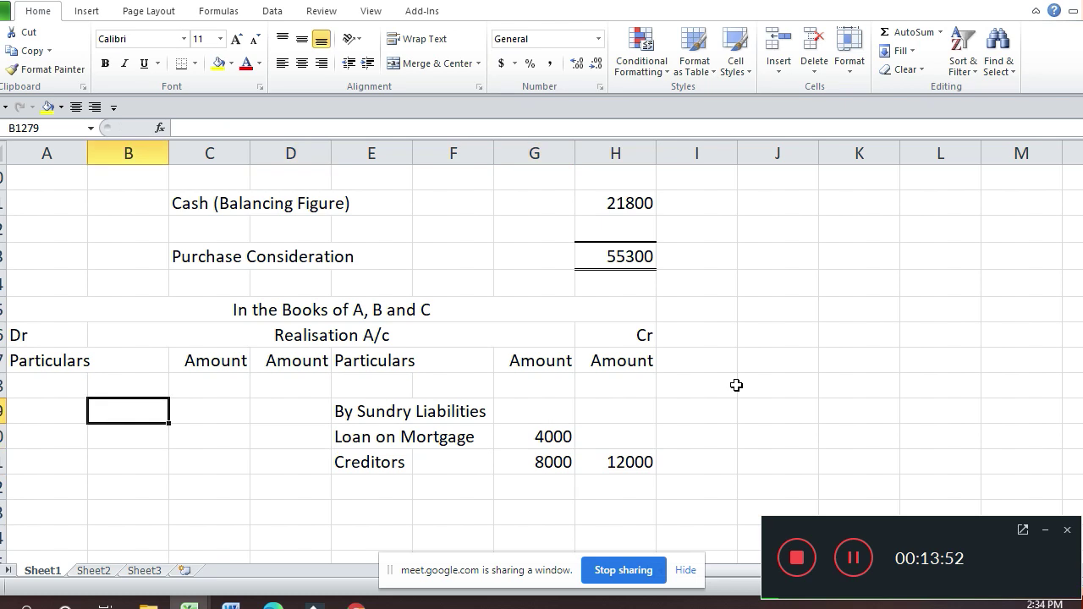
Step: Enter the To Sundry Assets heading with Property at 18000
key("Left")
type("To S")
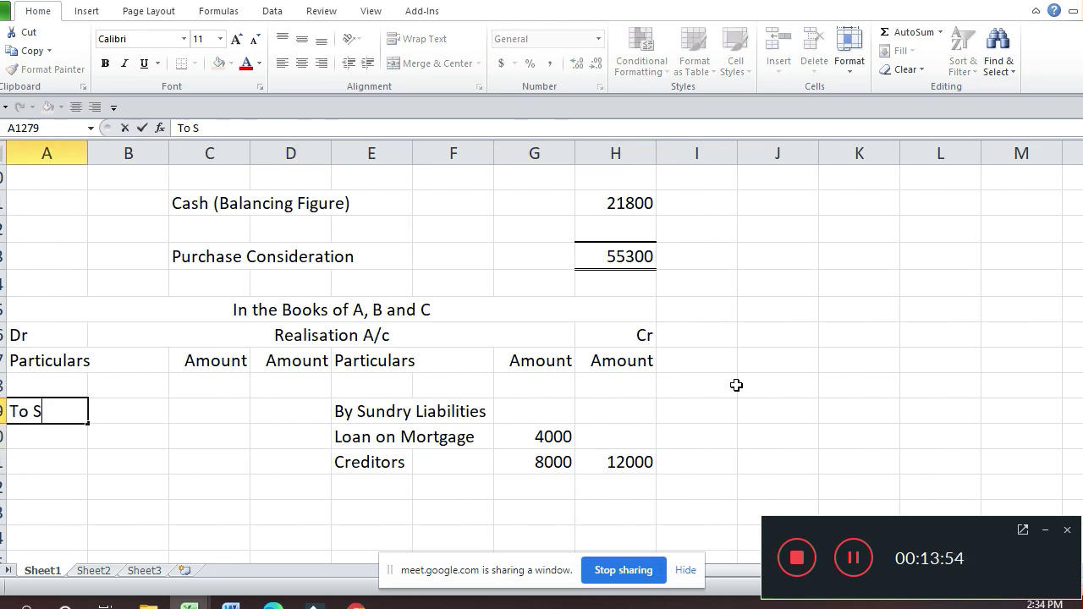
type("undry")
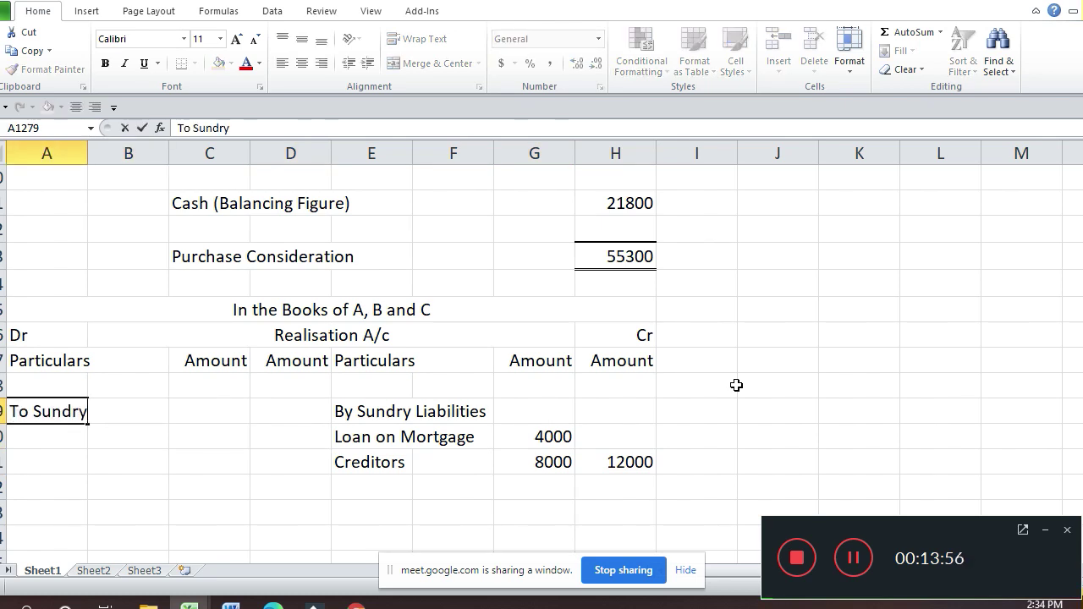
type(" Assets")
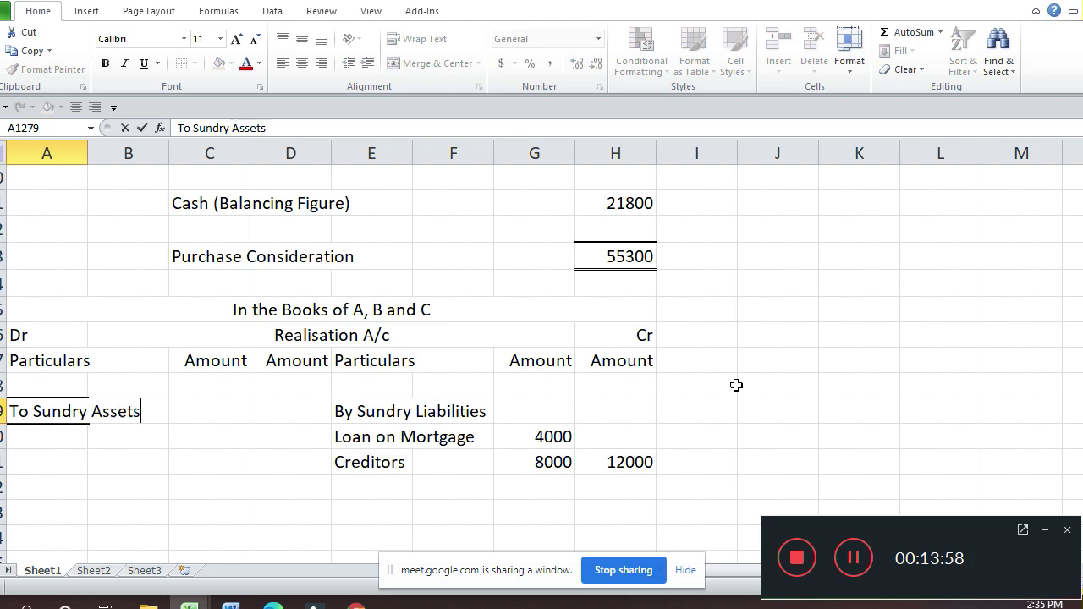
key("Return")
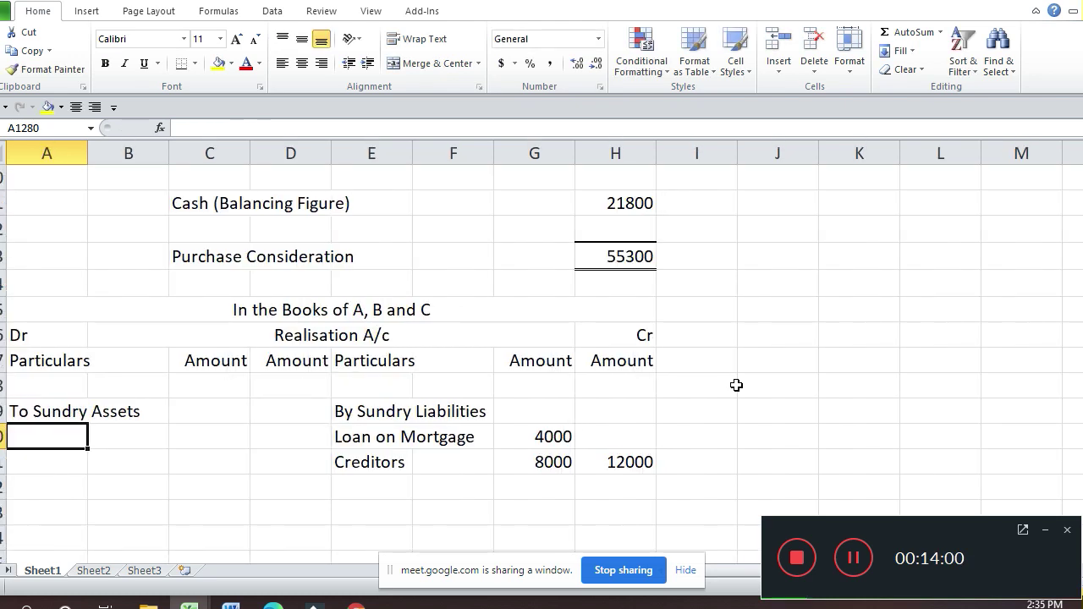
type("Prope")
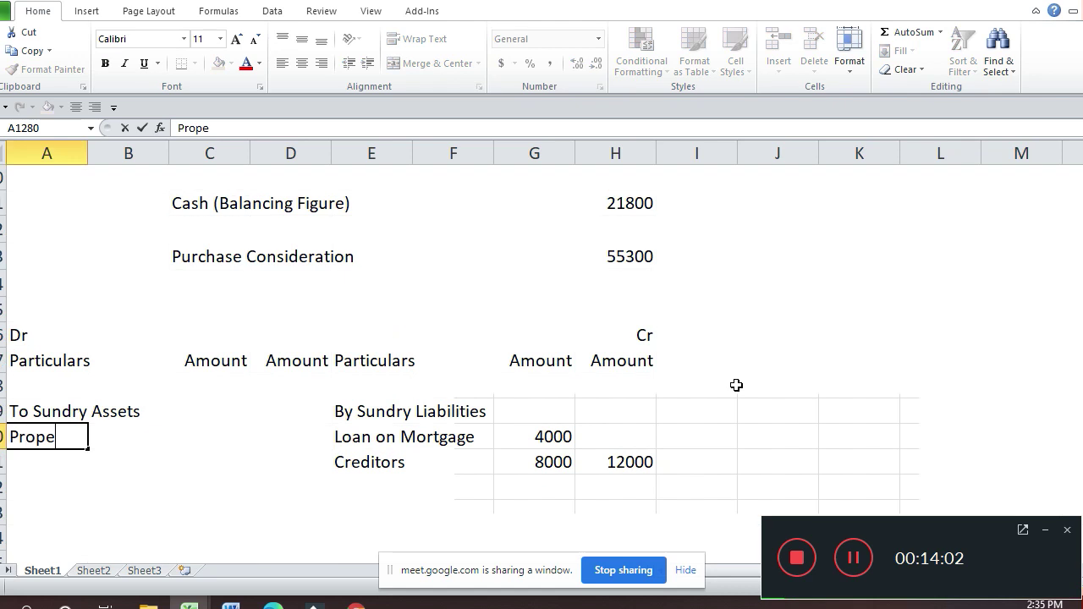
type("rty")
key("Tab")
key("Tab")
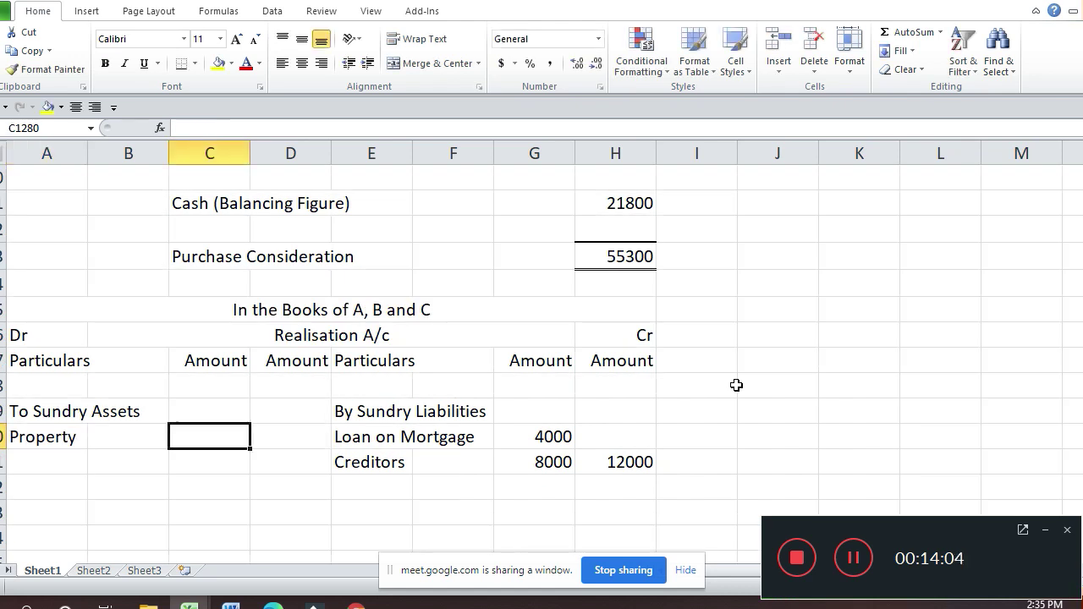
type("18000")
key("Return")
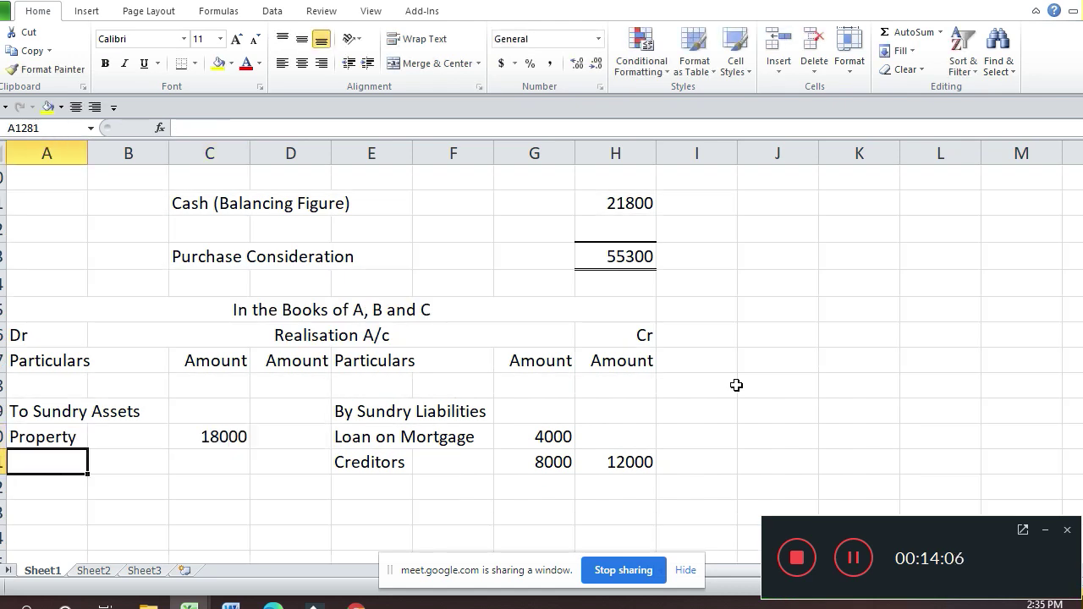
Step: Clear the stray entry in I1278 and add Machinery at 12000 below Property
left_click(736, 385)
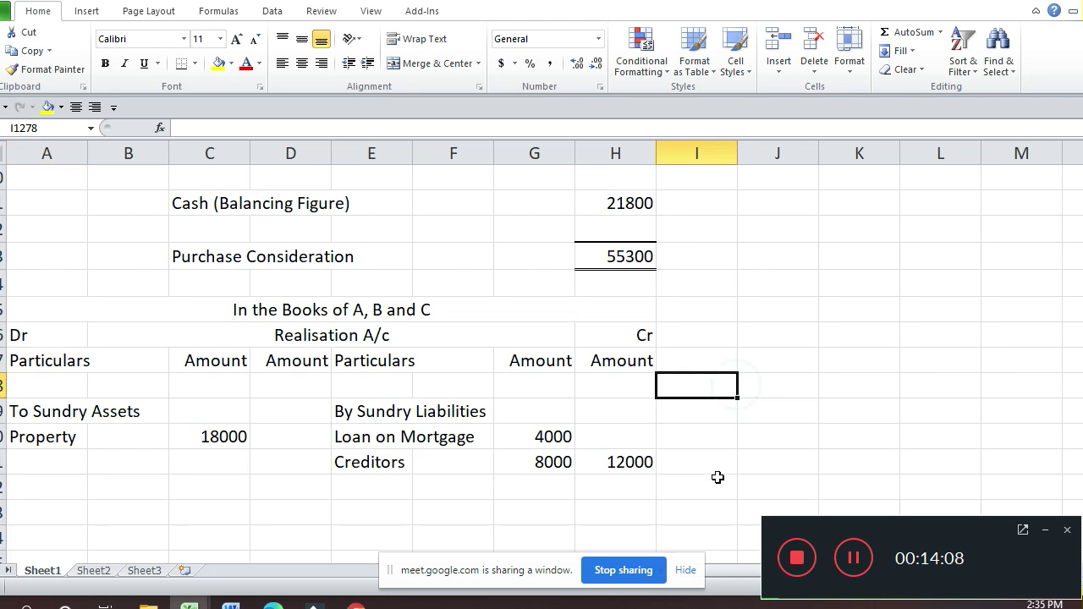
type("Ma")
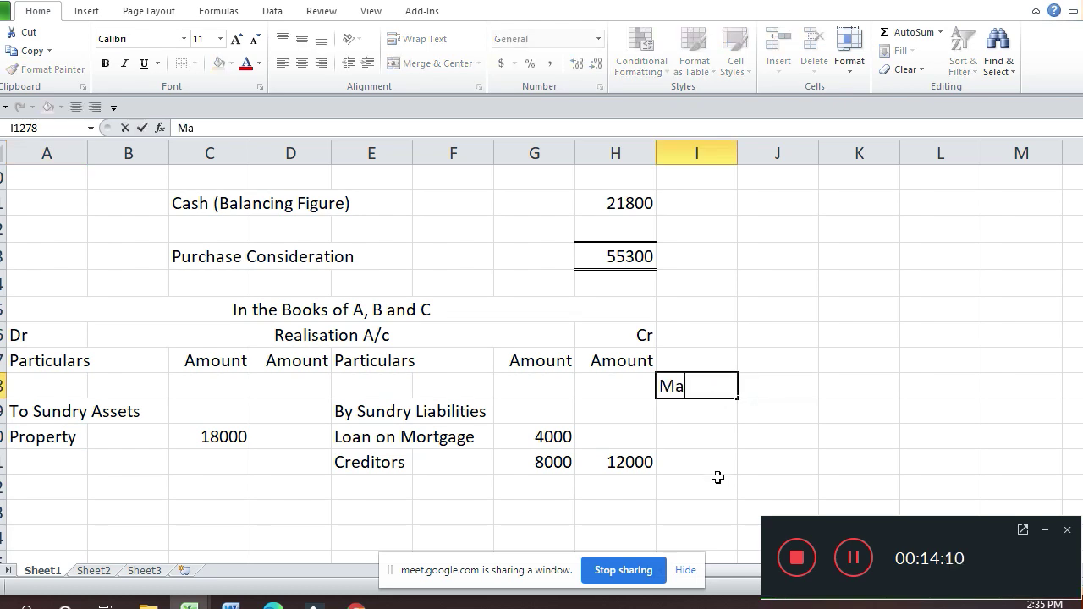
key("BackSpace")
key("BackSpace")
key("Return")
key("Home")
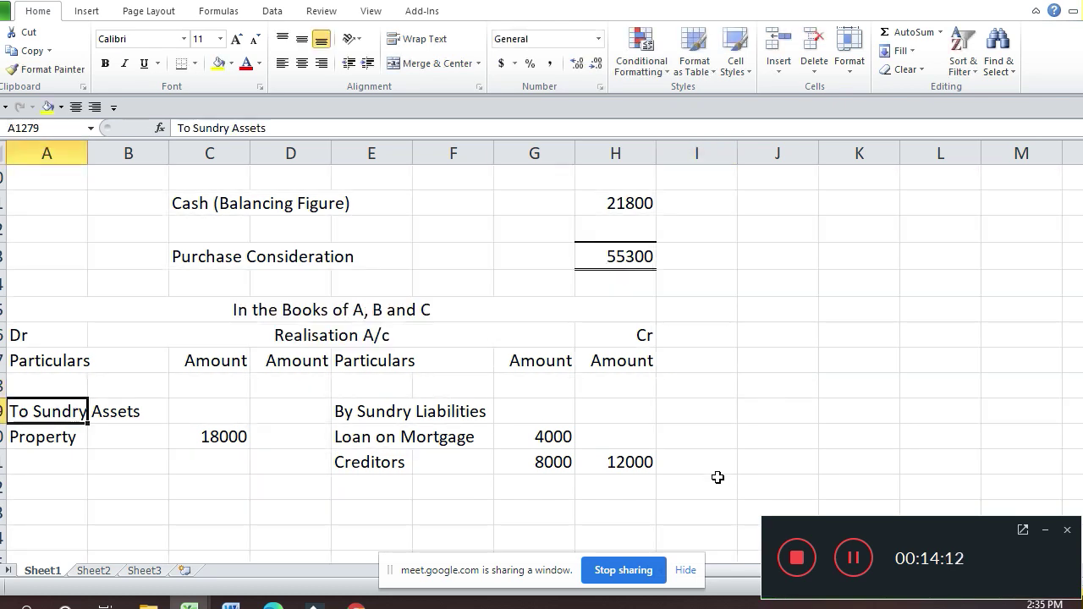
key("Down")
key("Down")
type("Macc")
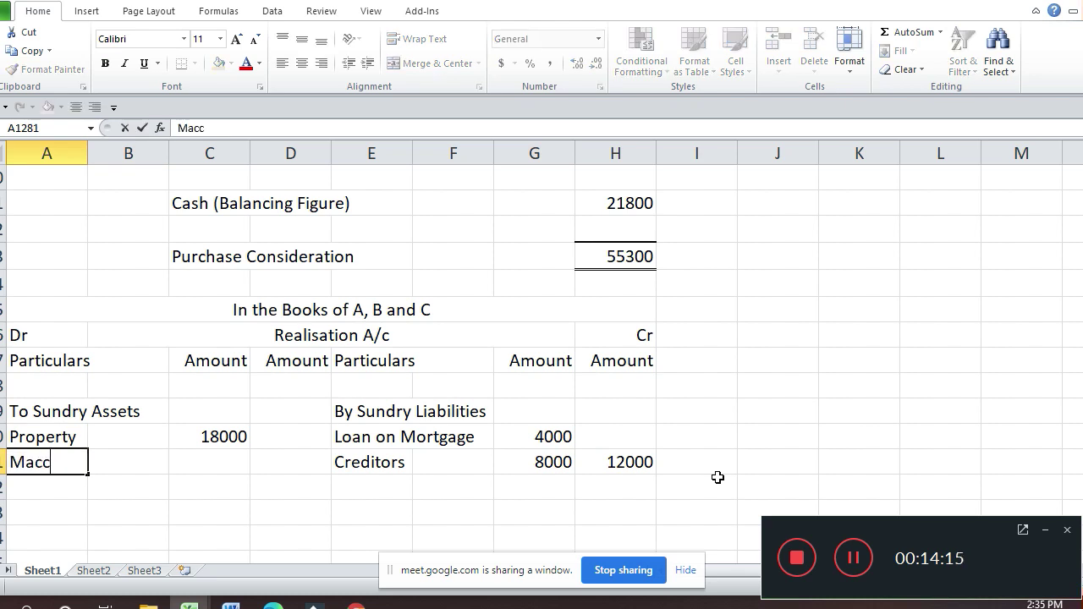
key("BackSpace")
type("hinery")
key("Return")
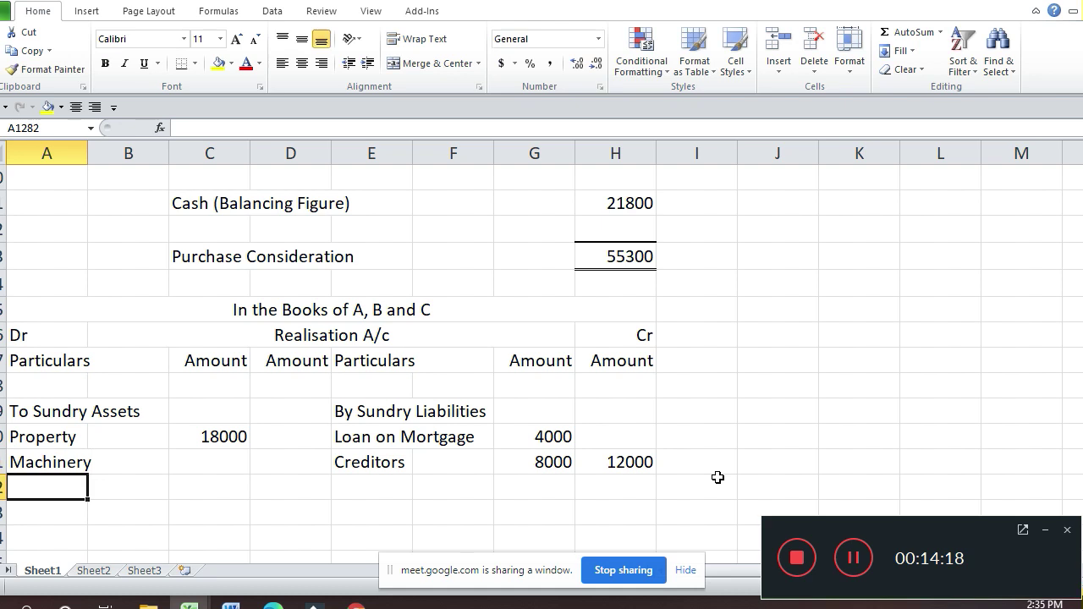
key("Up")
key("Right")
key("Right")
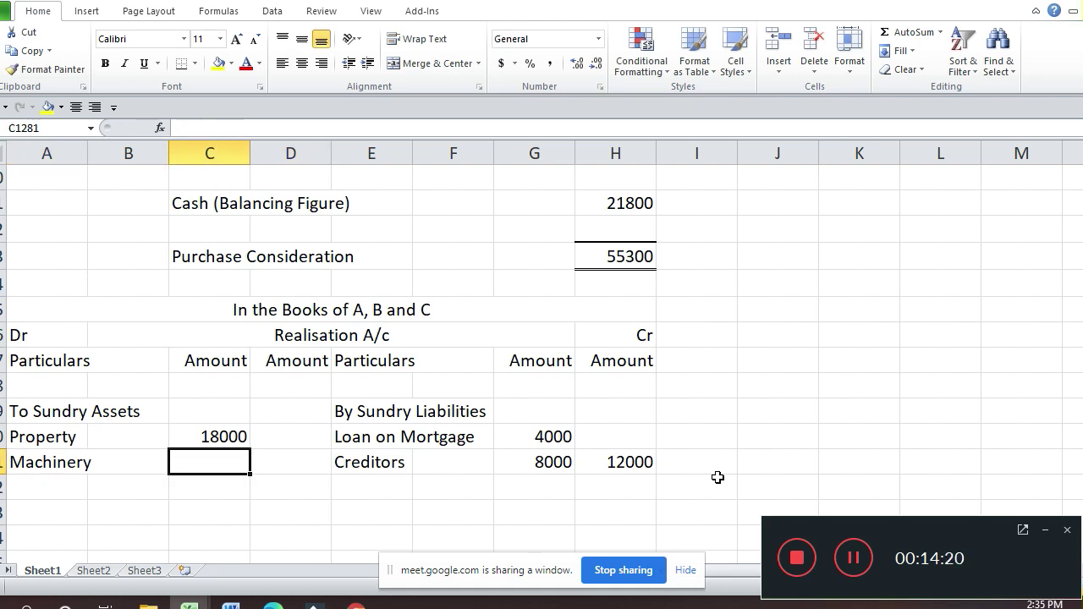
type("12000")
key("Return")
Step: Add Book Debts with an amount of 15000
key("Left")
key("Left")
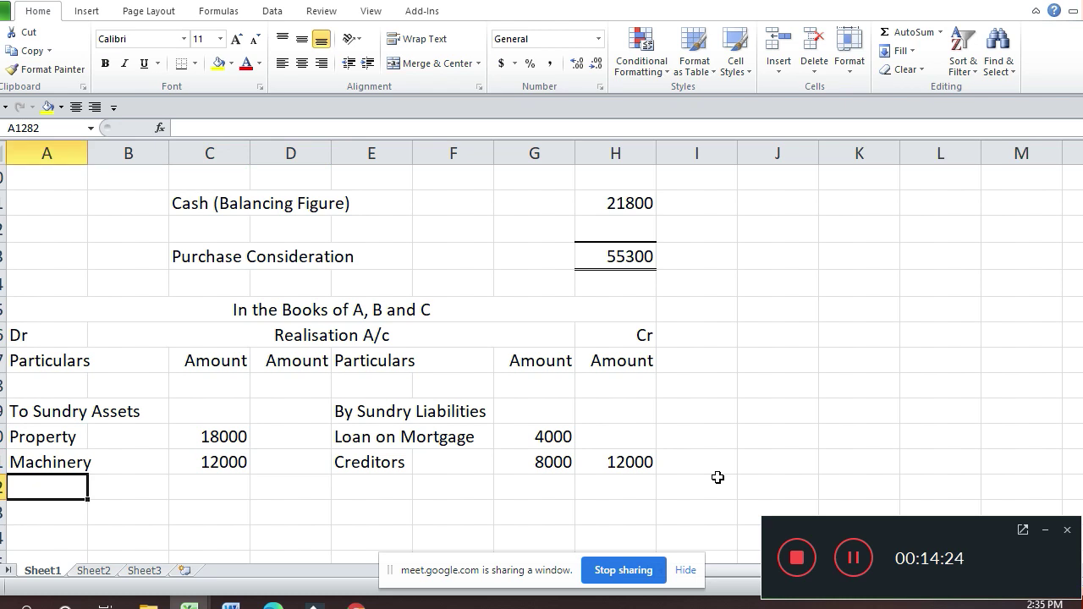
type("Boo")
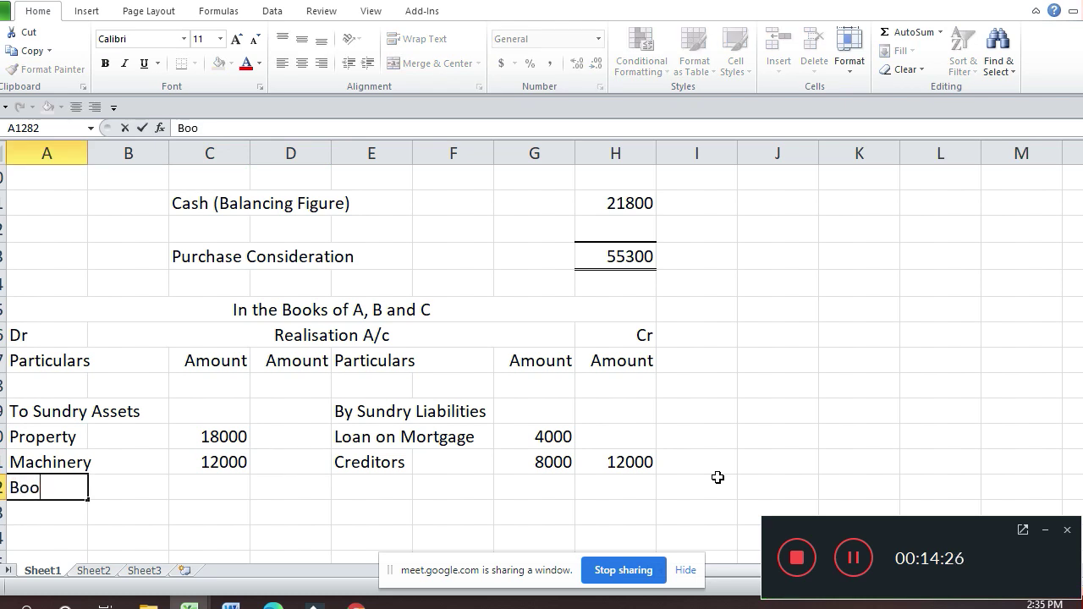
type("k Denbt")
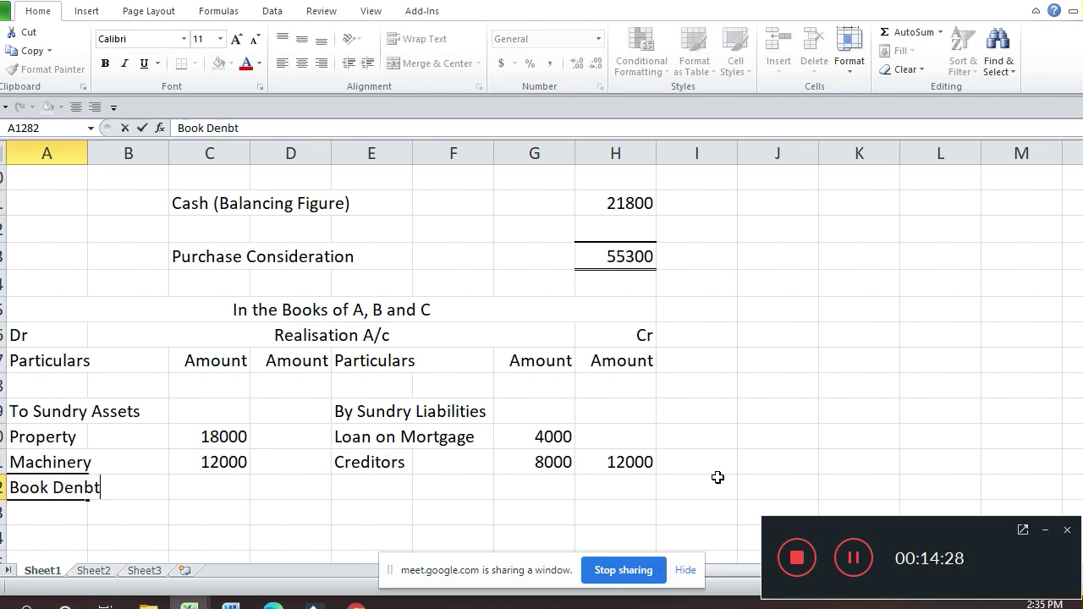
key("BackSpace")
key("BackSpace")
key("BackSpace")
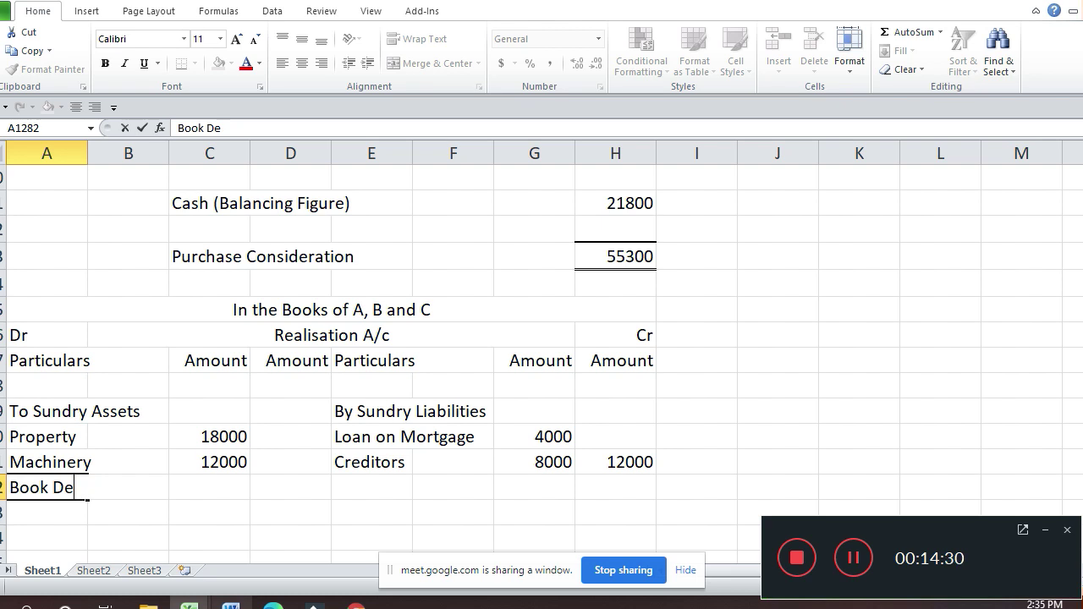
type("bts")
key("Return")
left_click(209, 487)
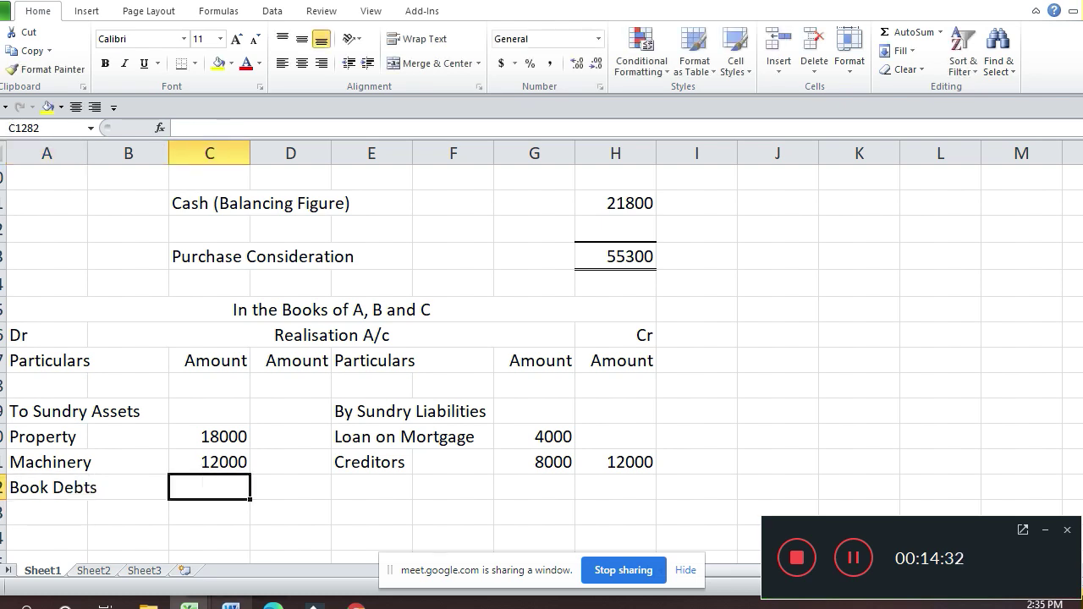
type("15000")
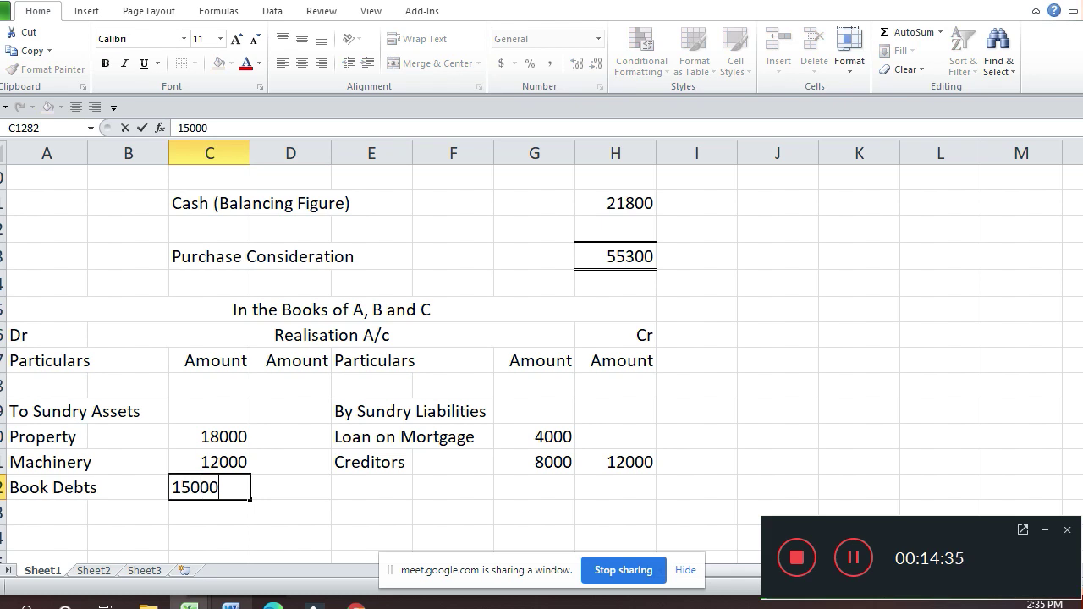
key("Return")
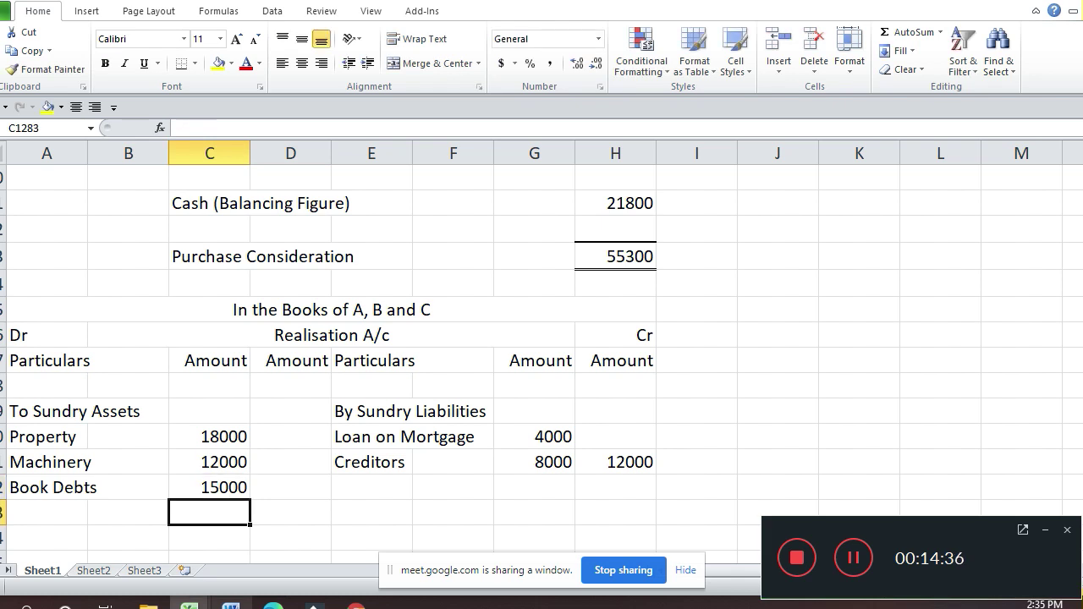
Step: Add Stock, correcting its amount from 1300 to 13000
key("Left")
key("Left")
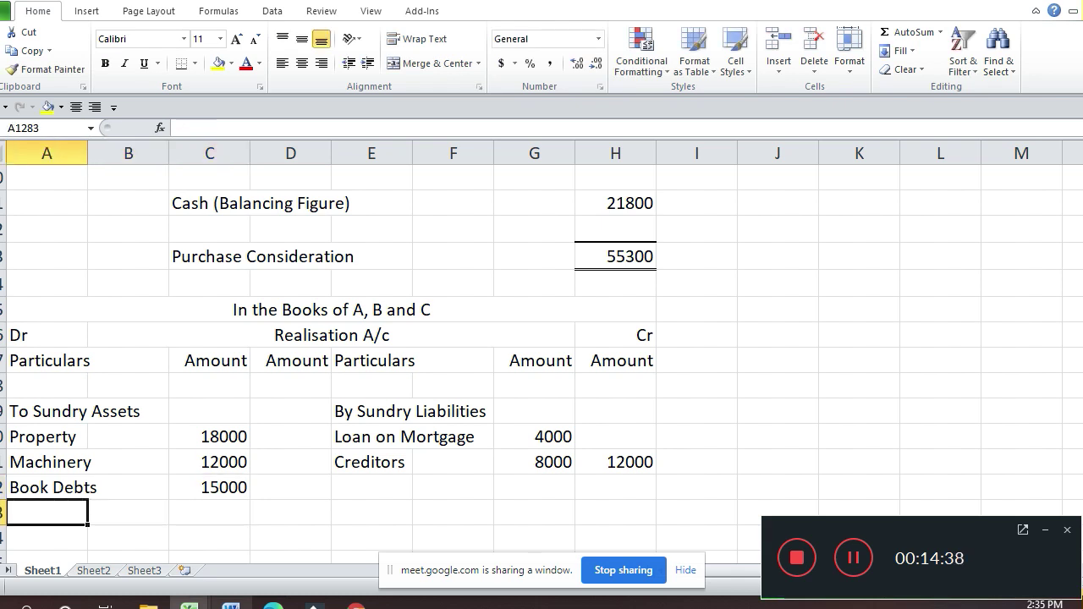
type("Stock")
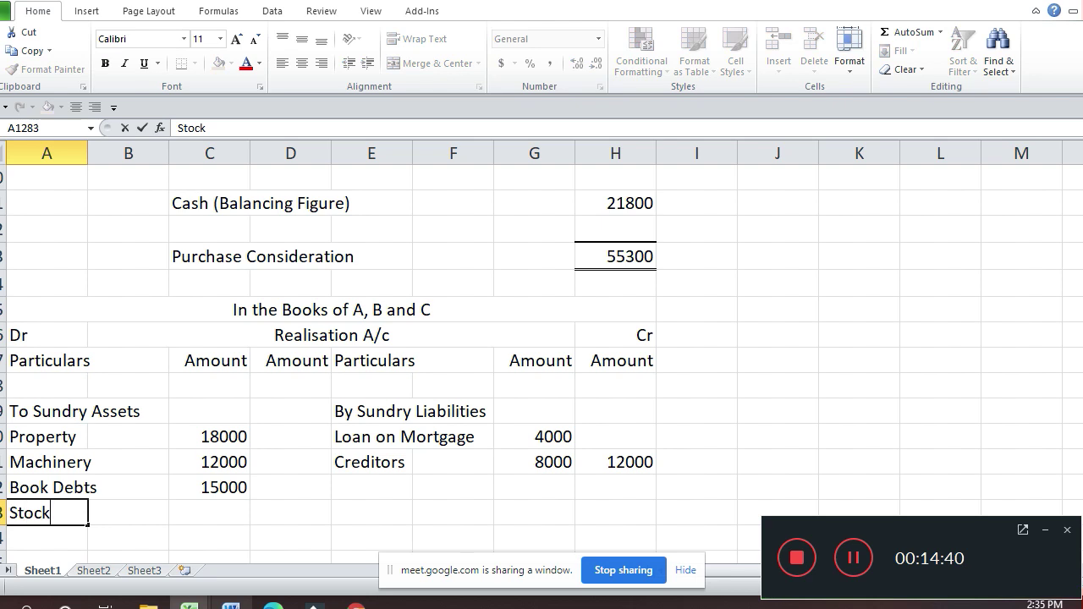
key("Return")
left_click(128, 513)
left_click(209, 512)
type("1300")
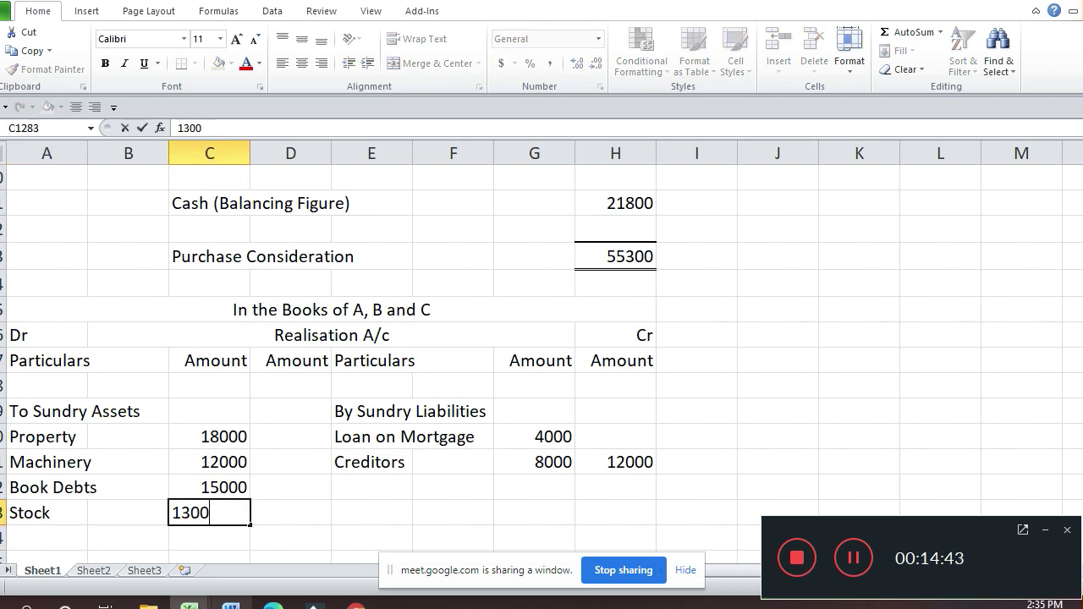
key("Return")
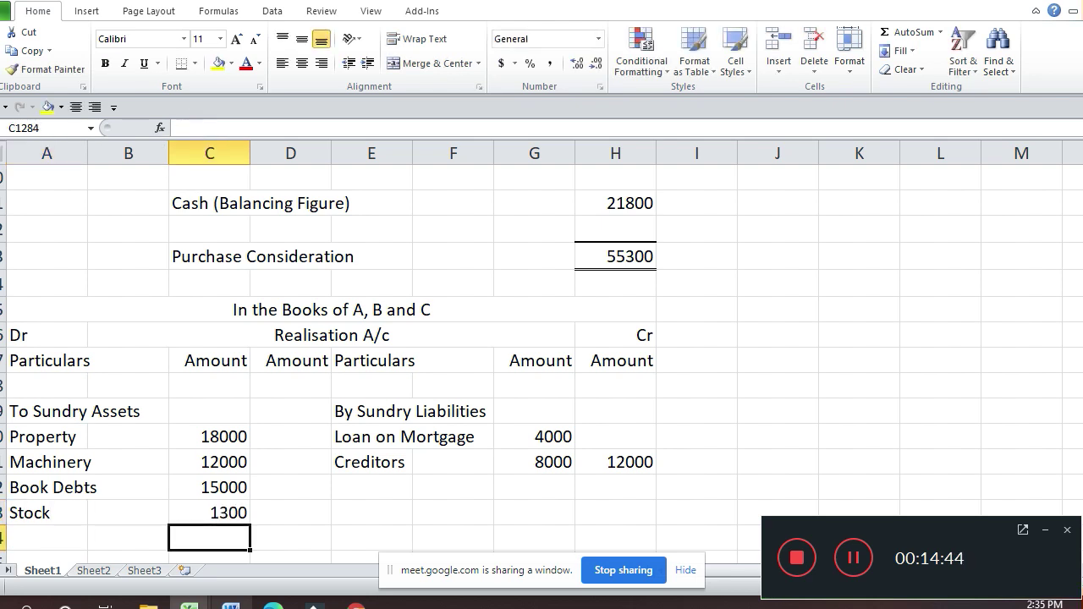
left_click(209, 512)
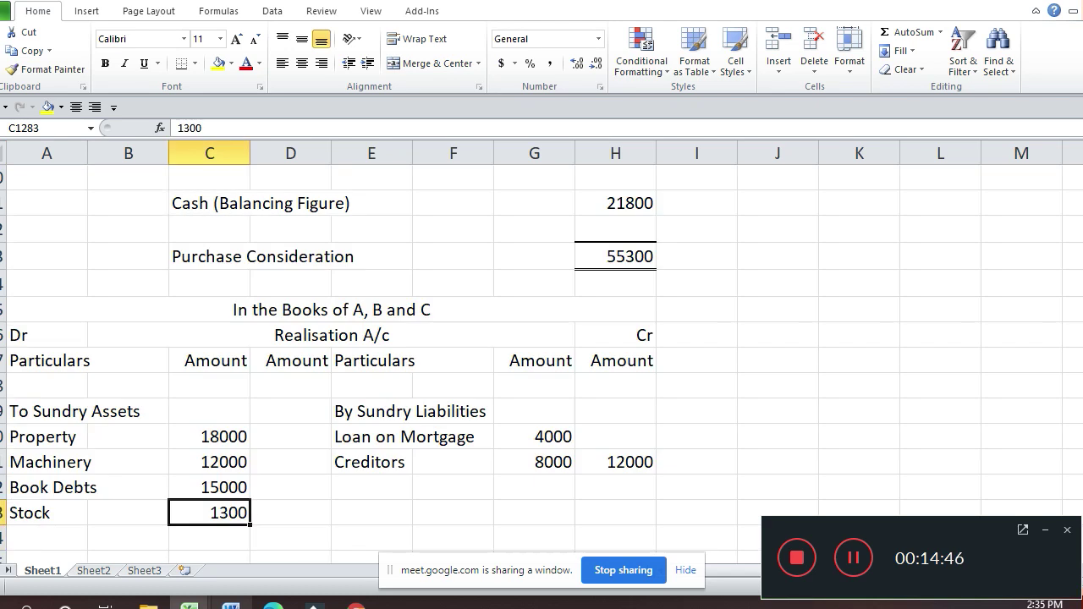
type("13000")
key("Return")
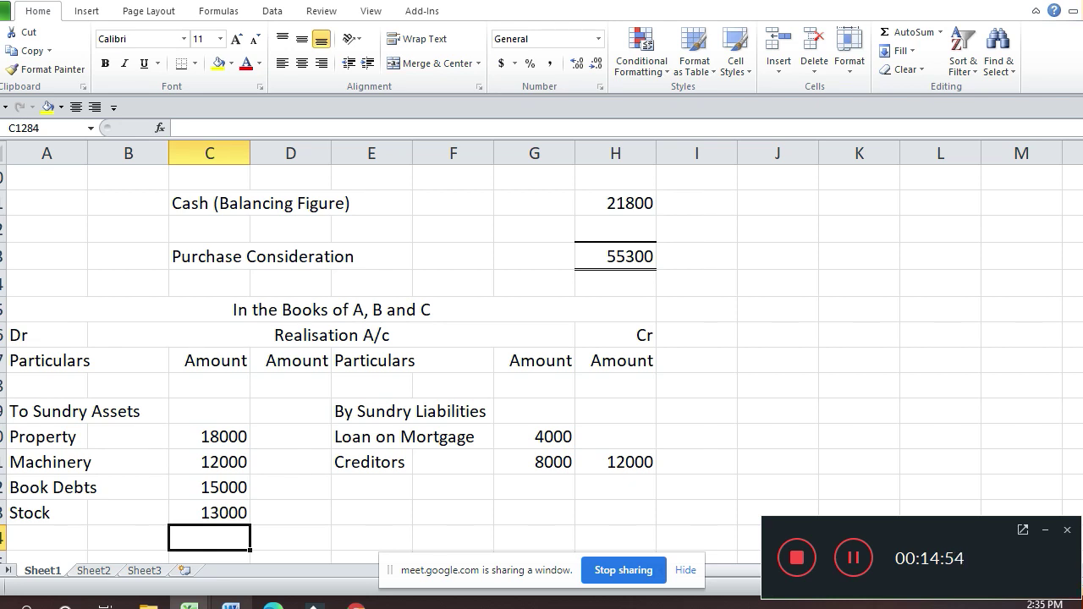
Step: Sum the four asset amounts in the total column beside Stock, giving 58000
left_click(209, 512)
left_click(290, 513)
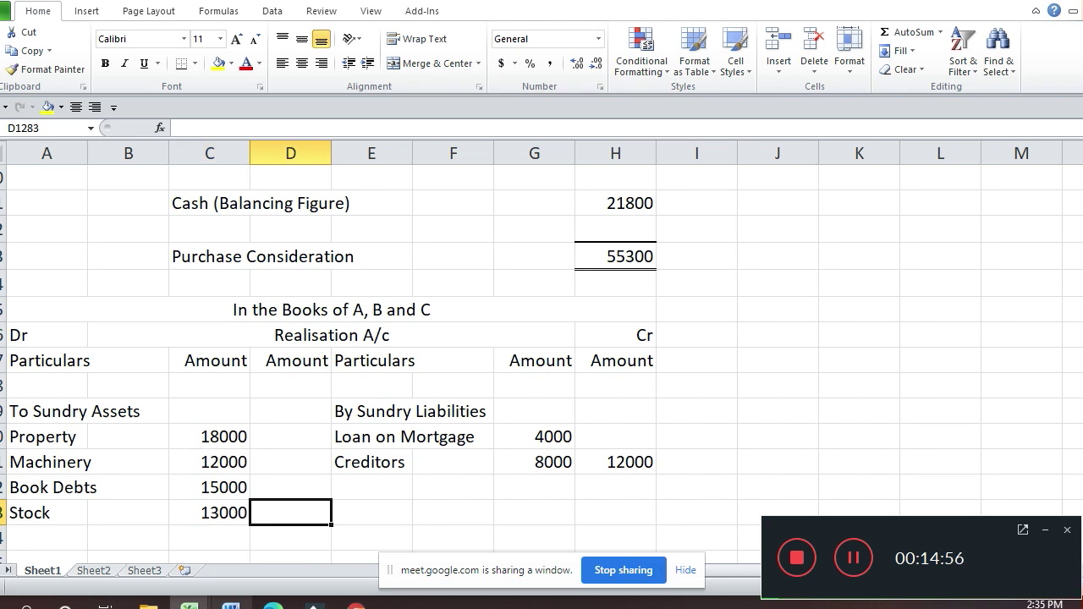
type("=sum(")
key("Left")
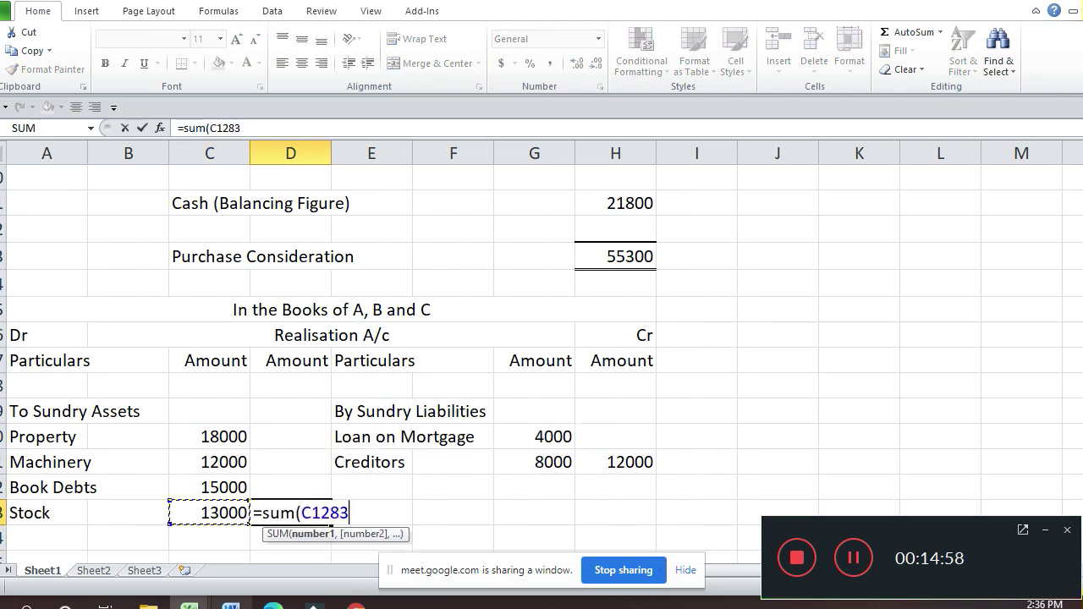
key("shift+Up")
key("shift+Up")
key("shift+Up")
key("Return")
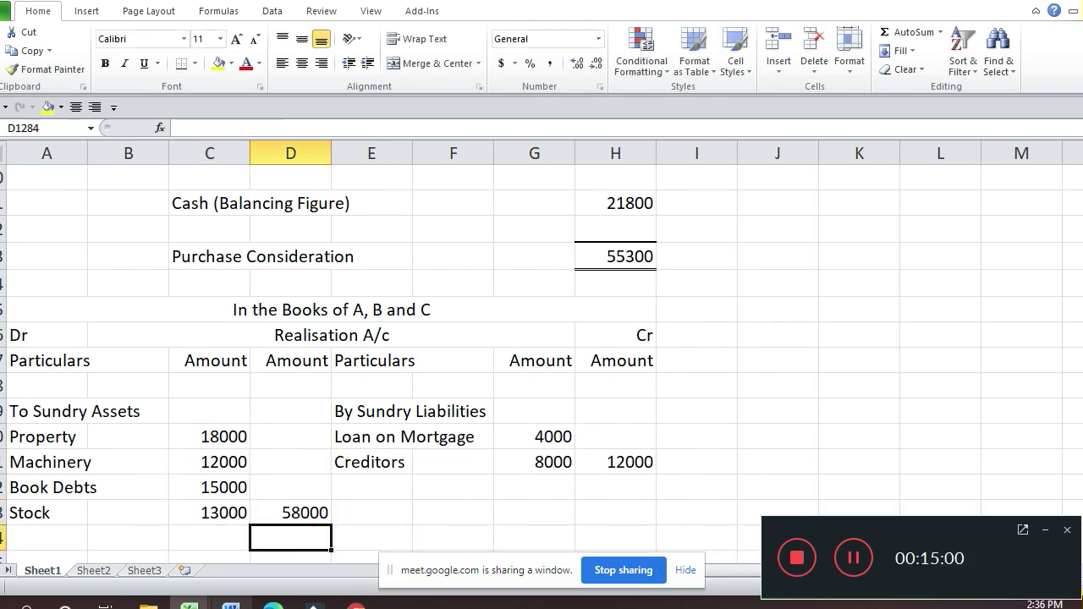
key("Return")
Step: Enter the To Balance b/d label on the Cash account's debit side
key("Return")
key("Return")
key("Return")
key("Return")
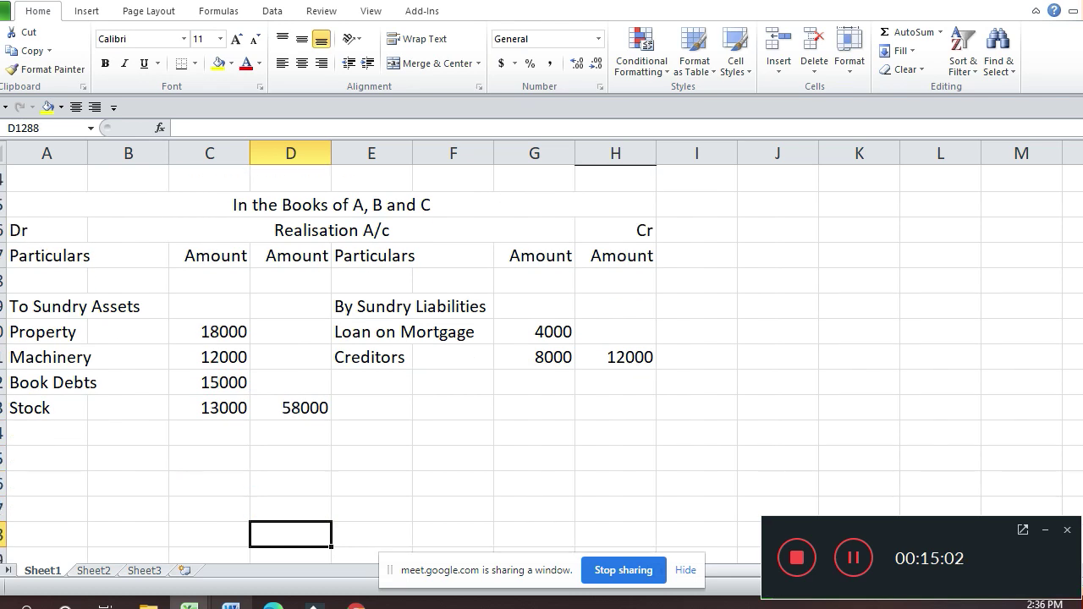
key("Return")
key("Return")
key("Return")
key("Return")
key("Return")
key("Return")
key("Return")
key("Return")
key("Return")
key("Return")
key("Return")
key("Return")
key("Return")
key("Return")
key("Return")
key("Return")
key("Return")
key("Return")
key("Return")
key("Return")
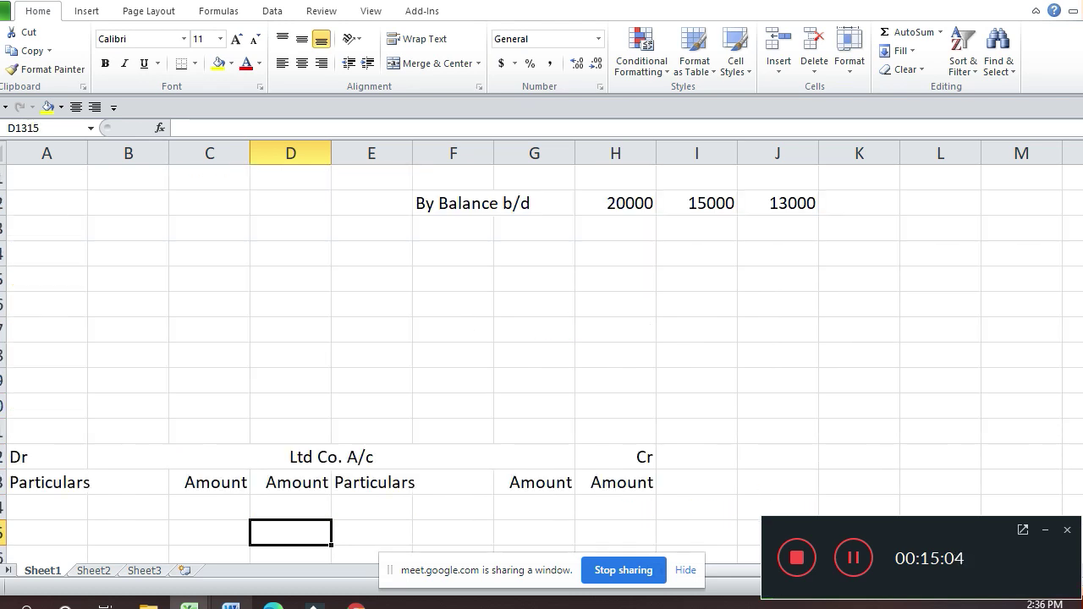
key("Up")
key("Up")
key("Up")
key("Up")
key("Up")
key("Up")
key("Up")
key("Up")
key("Up")
key("Up")
key("Up")
key("Up")
key("Up")
key("Up")
key("Up")
key("Up")
key("Up")
key("Up")
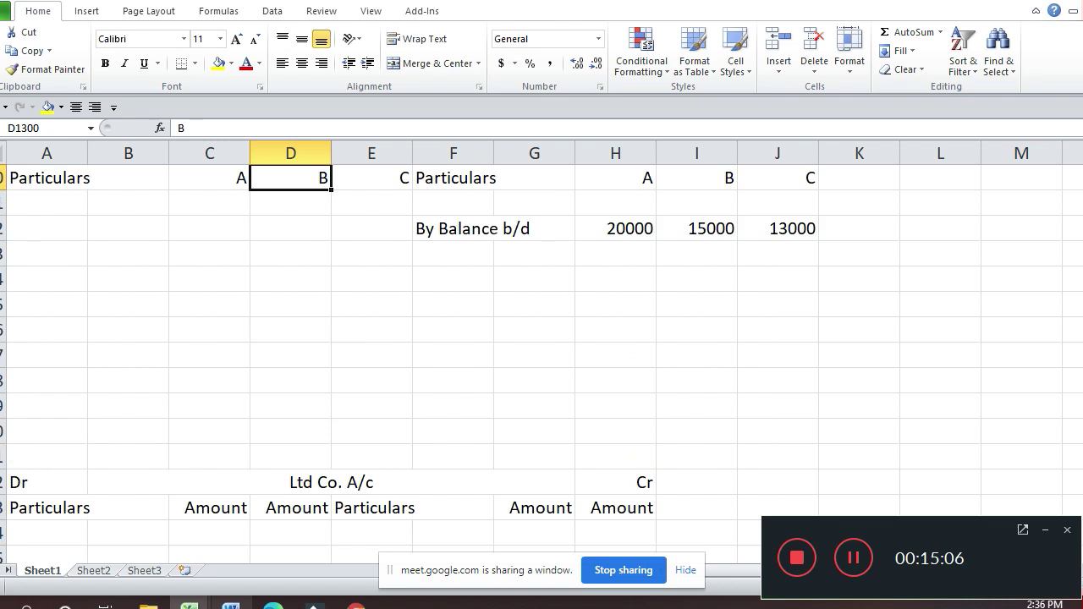
key("Down")
key("Down")
key("Down")
key("Down")
key("Down")
key("Down")
key("Down")
key("Down")
key("Down")
key("Down")
key("Down")
key("Down")
key("Down")
key("Down")
key("Down")
key("Down")
key("Down")
key("Down")
key("Down")
key("Down")
key("Down")
key("Down")
key("Down")
key("Down")
key("Down")
key("Down")
key("Down")
key("Down")
key("Down")
key("Down")
key("Down")
key("Down")
key("Down")
key("Down")
key("Down")
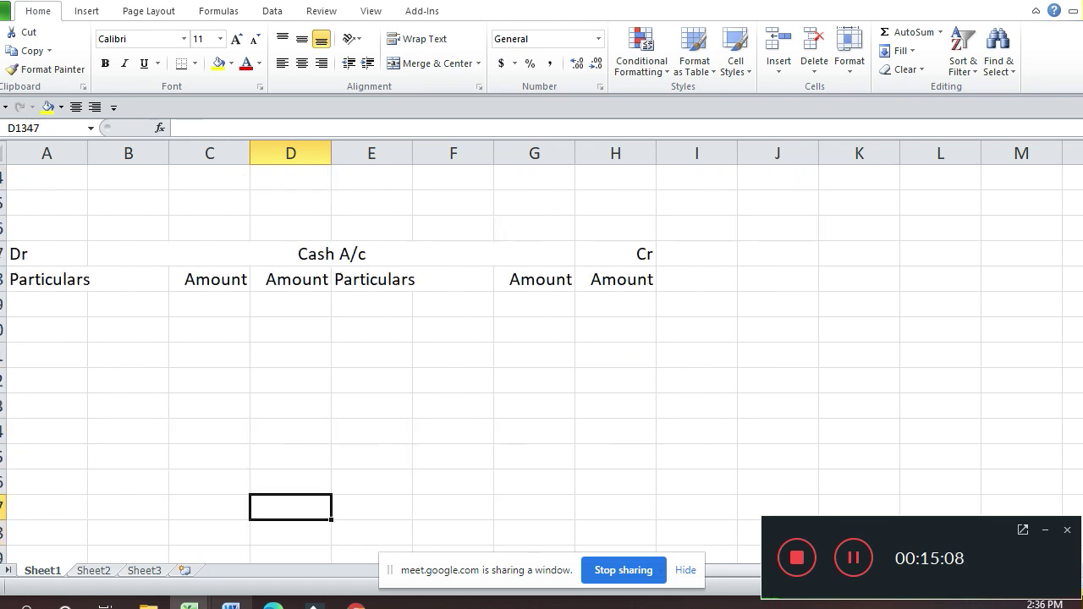
key("Up")
key("Up")
key("Up")
key("Up")
key("Up")
key("Up")
key("Up")
key("Left")
key("Left")
key("Left")
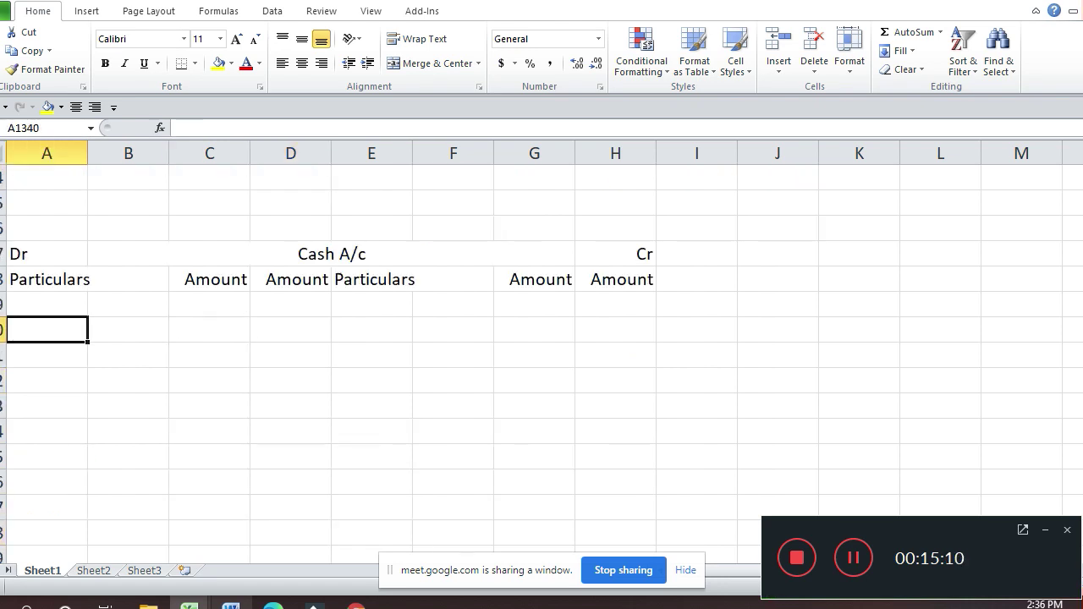
type("To B")
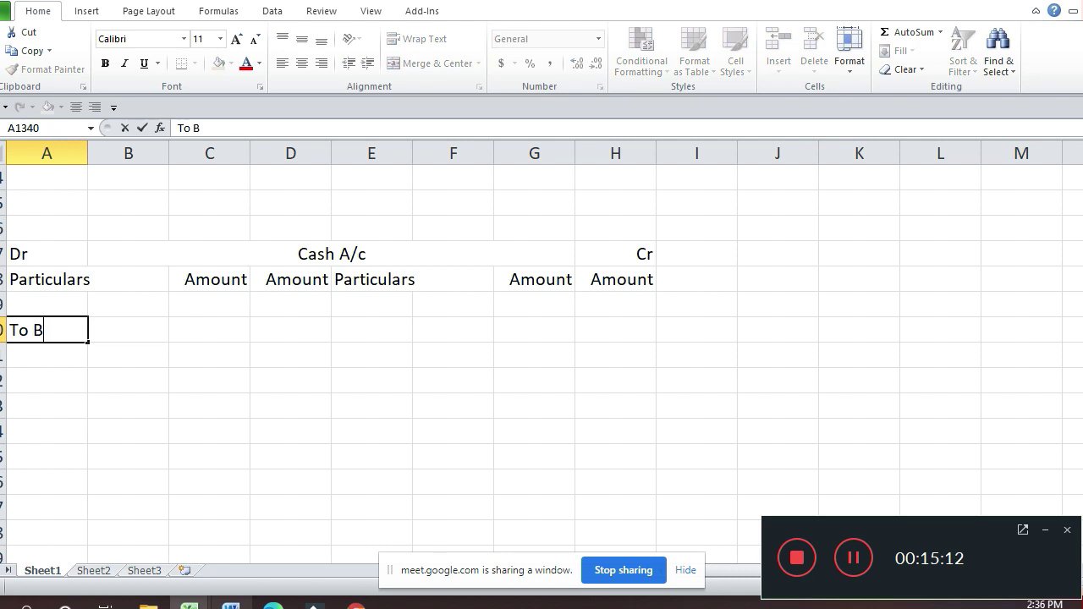
type("alance")
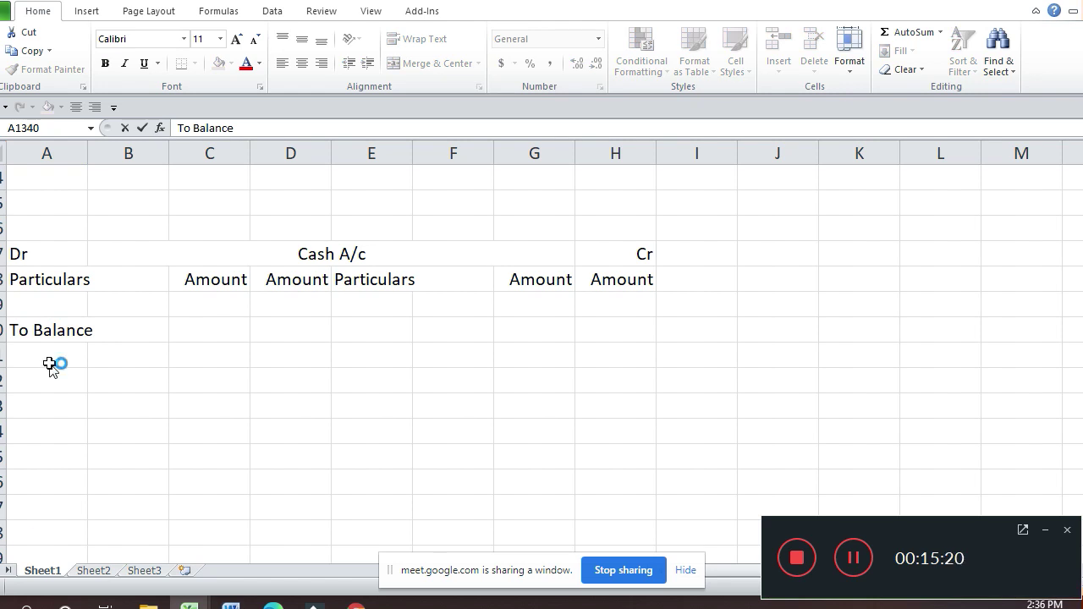
type("b/d")
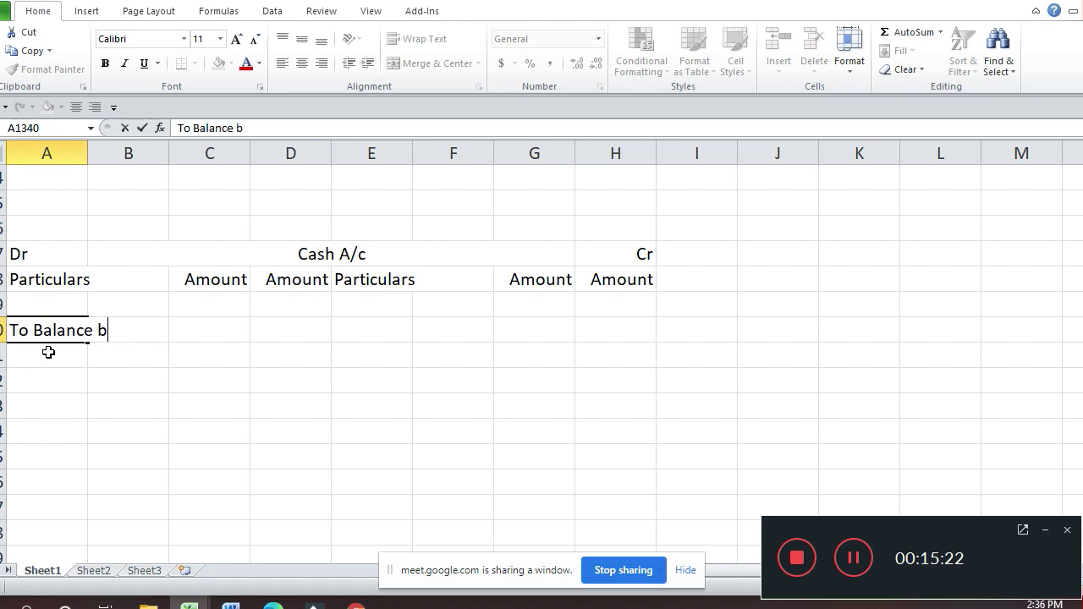
key("Return")
Step: Enter 2000 as the Cash account's opening balance amount
key("Up")
key("Right")
key("Right")
key("Right")
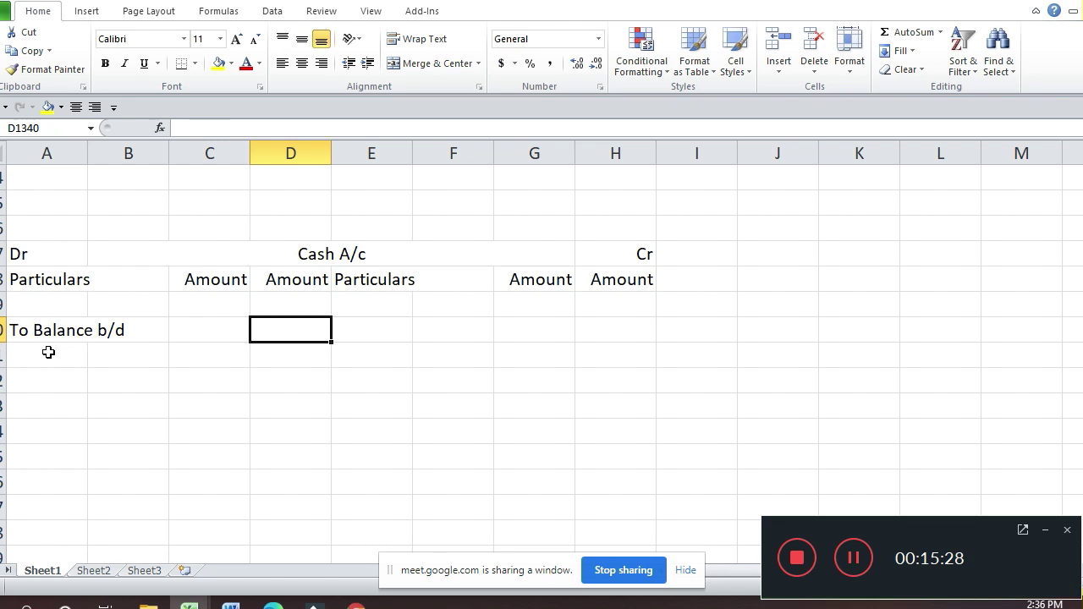
type("2000")
key("Return")
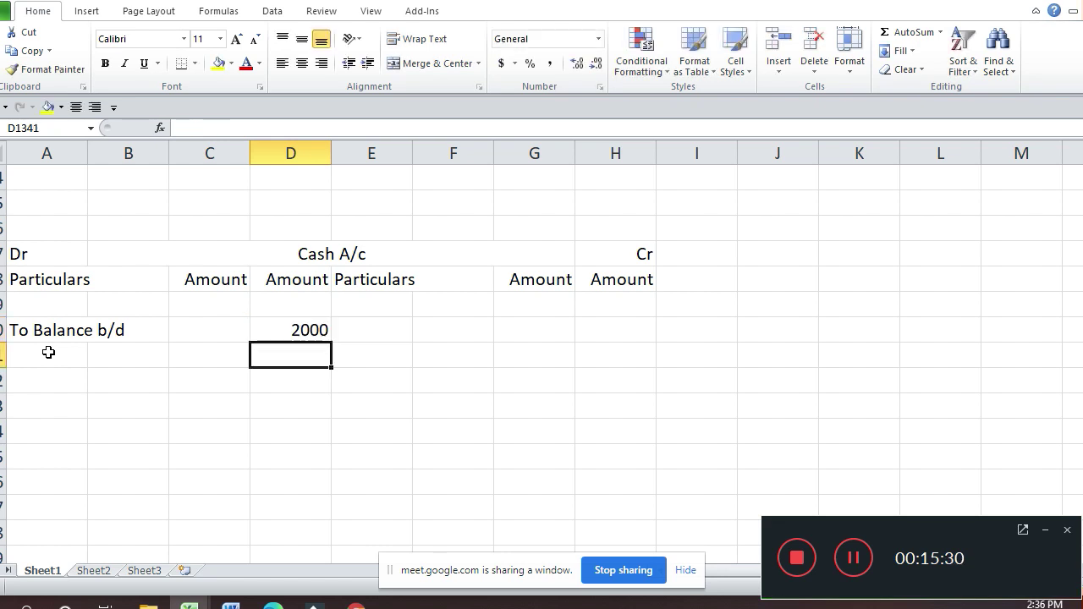
key("Up")
key("Up")
key("Up")
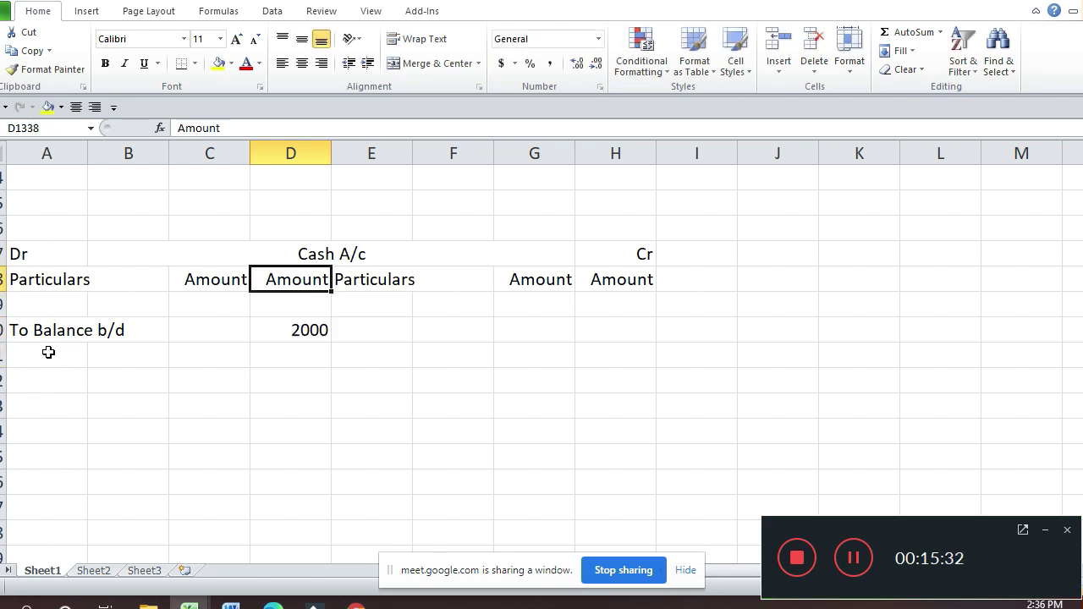
key("Up")
key("Up")
key("Up")
key("Up")
key("Up")
key("Up")
key("Up")
key("Up")
key("Up")
key("Up")
key("Up")
key("Up")
key("Up")
key("Up")
key("Up")
key("Up")
key("Up")
key("Up")
key("Up")
key("Up")
key("Up")
key("Up")
key("Up")
key("Up")
key("Up")
key("Up")
key("Up")
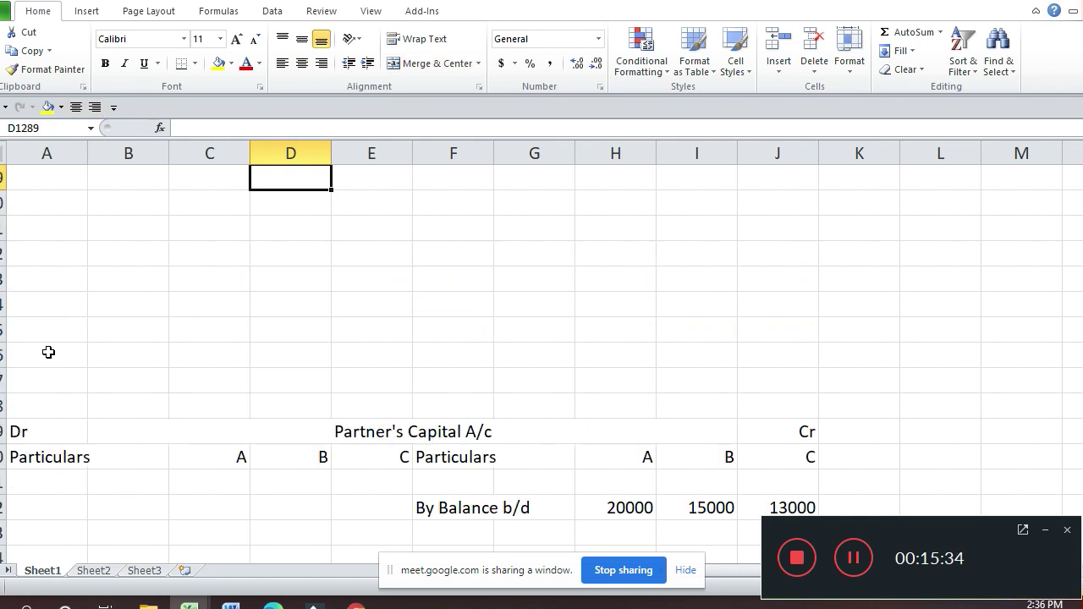
key("Up")
key("Up")
key("Up")
key("Up")
key("Up")
key("Up")
key("Up")
key("Up")
key("Up")
key("Up")
key("Up")
key("Up")
key("Up")
key("Up")
key("Up")
key("Up")
key("Up")
Step: Add a To Cash A/c entry below the sundry assets on the Realisation debit side
key("Down")
key("Down")
key("Down")
key("Down")
key("Down")
key("Down")
key("Down")
key("Down")
key("Down")
key("Down")
key("Down")
key("Down")
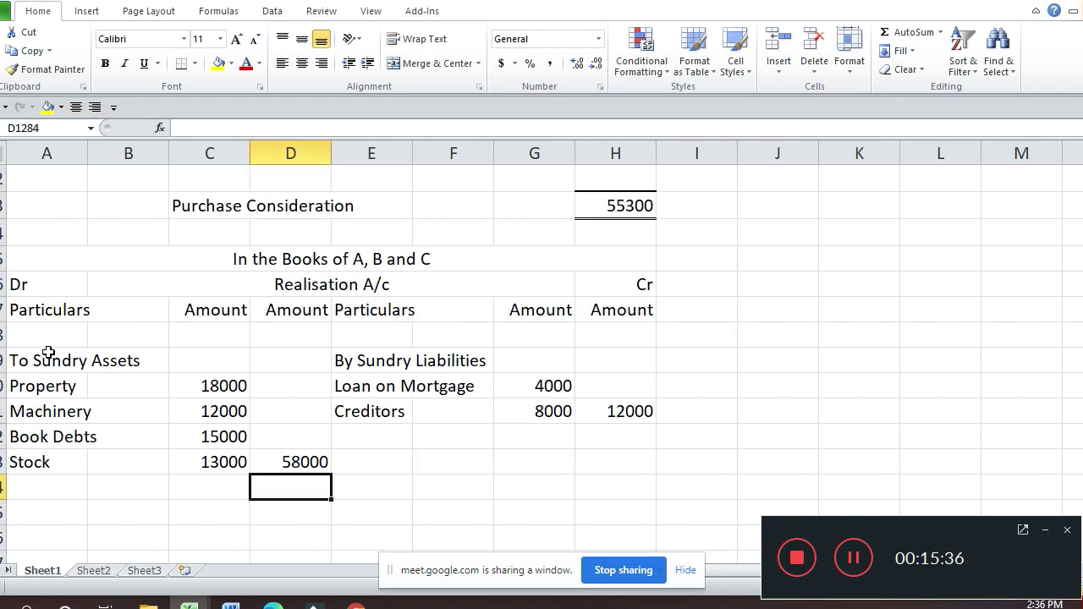
key("Up")
key("Up")
key("Up")
key("Up")
key("Right")
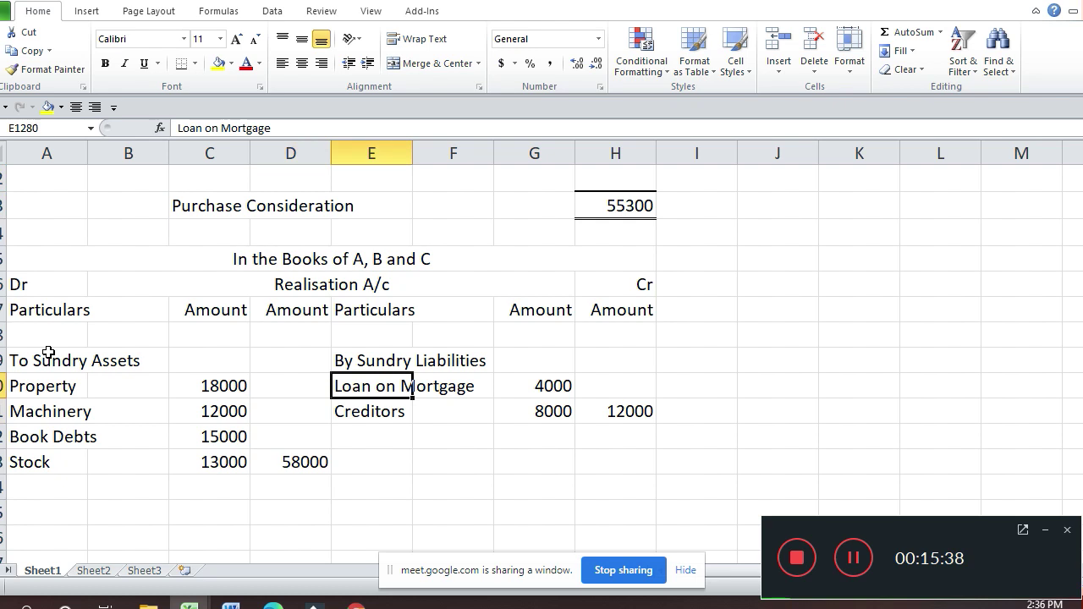
key("Down")
key("Down")
key("Down")
key("Down")
key("Down")
key("Left")
key("Left")
key("Left")
key("Left")
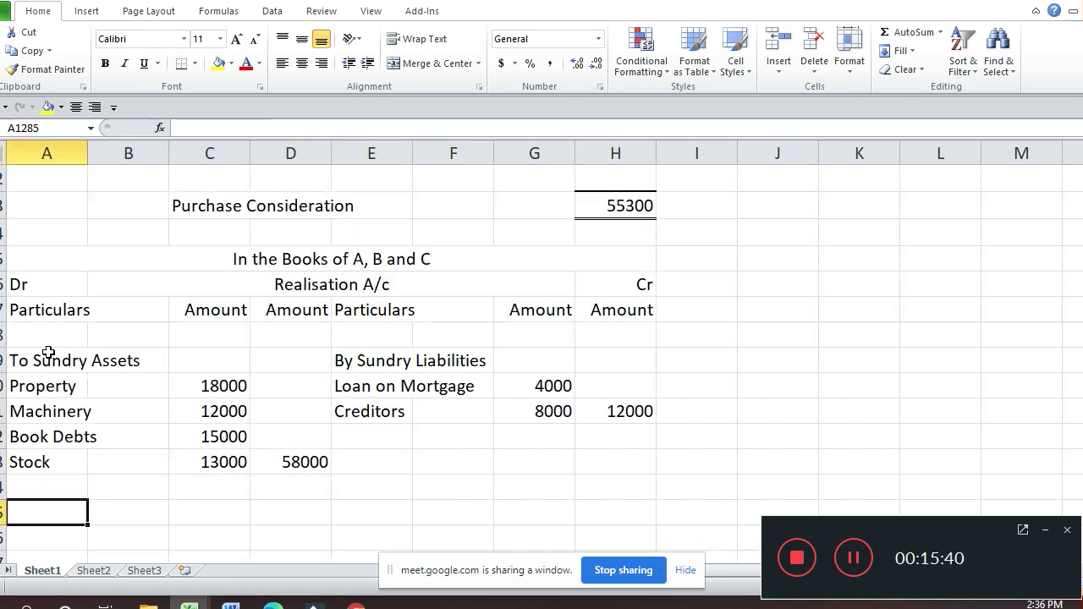
type("To Ca")
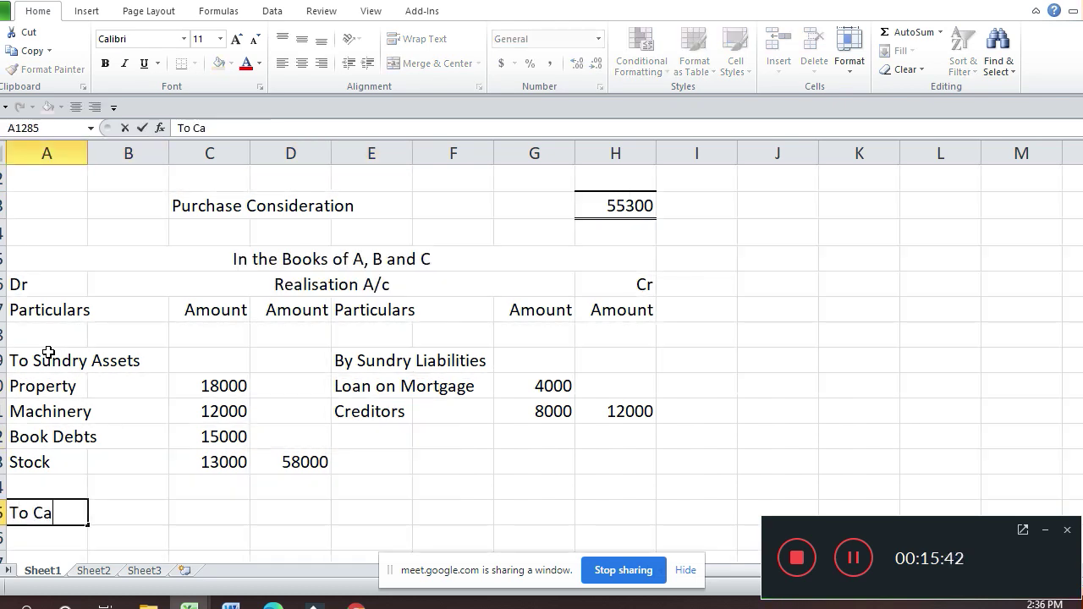
type("sh A/c")
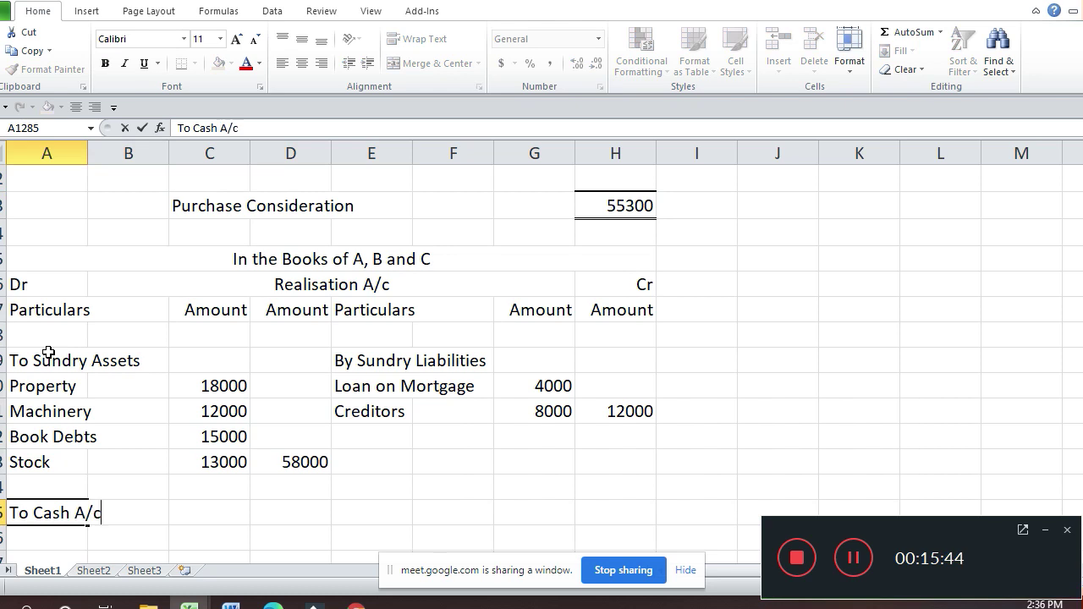
key("Return")
Step: Enter Loan on Mortgage beneath it with 4000 in the amount column
type("Loa")
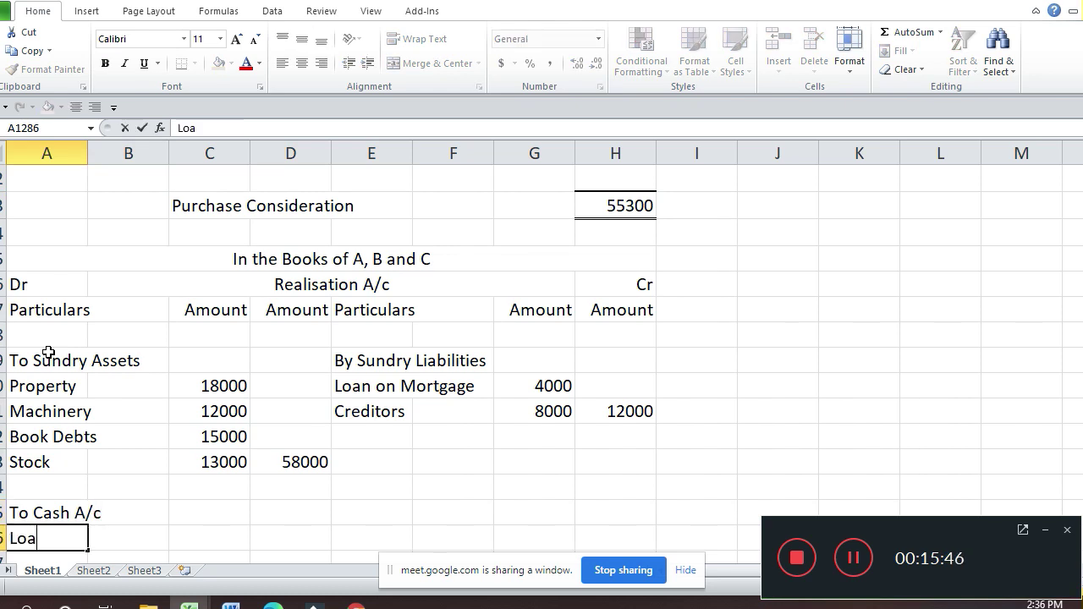
type("n ")
type("pm")
key("BackSpace")
key("BackSpace")
type("on ")
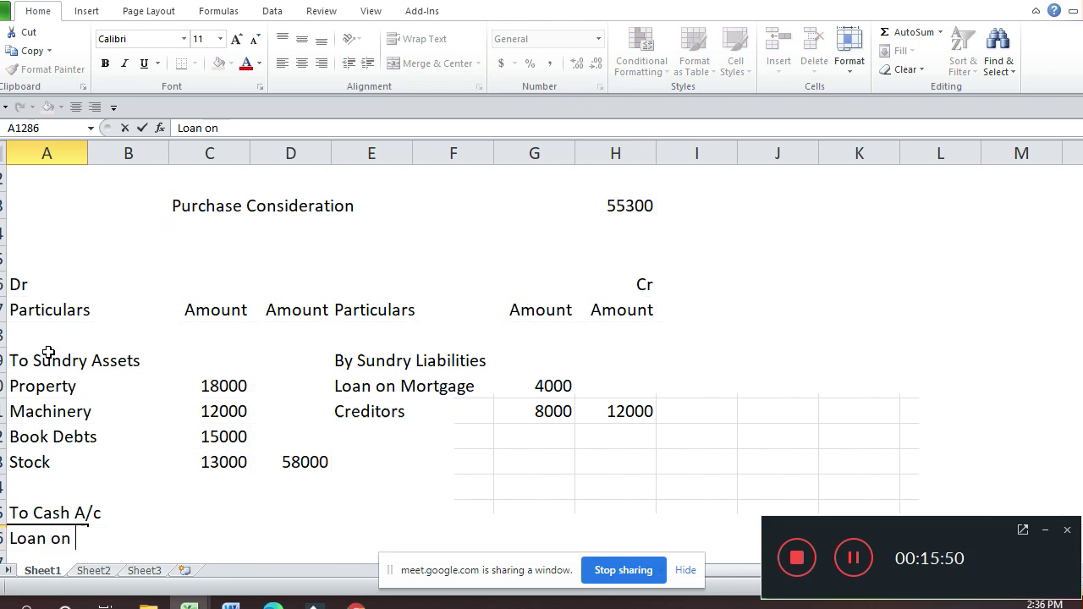
type("Mortgage")
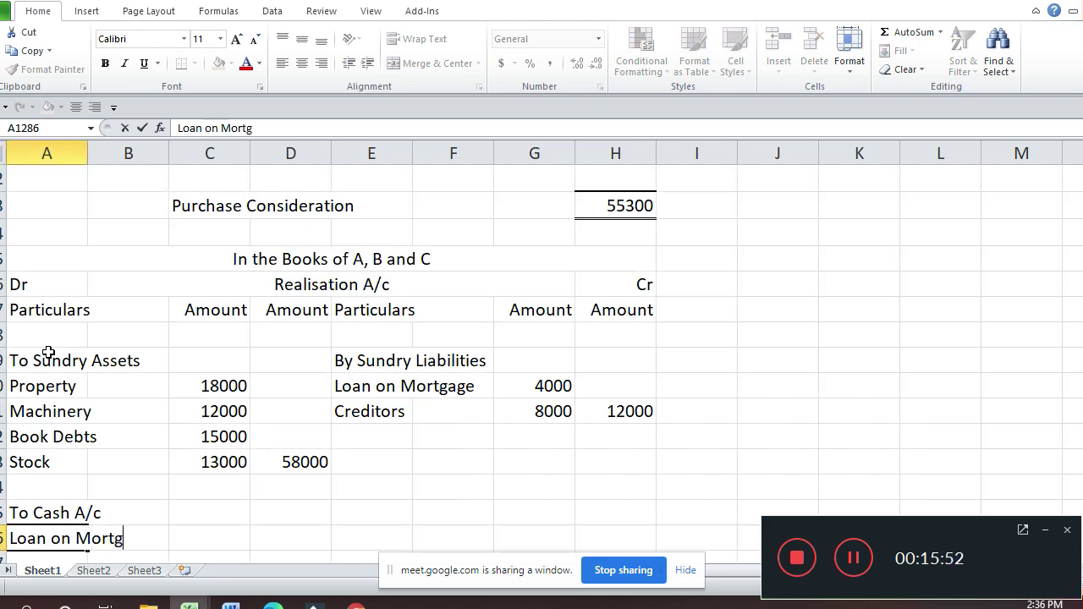
key("Return")
key("Up")
key("Right")
key("Right")
key("Right")
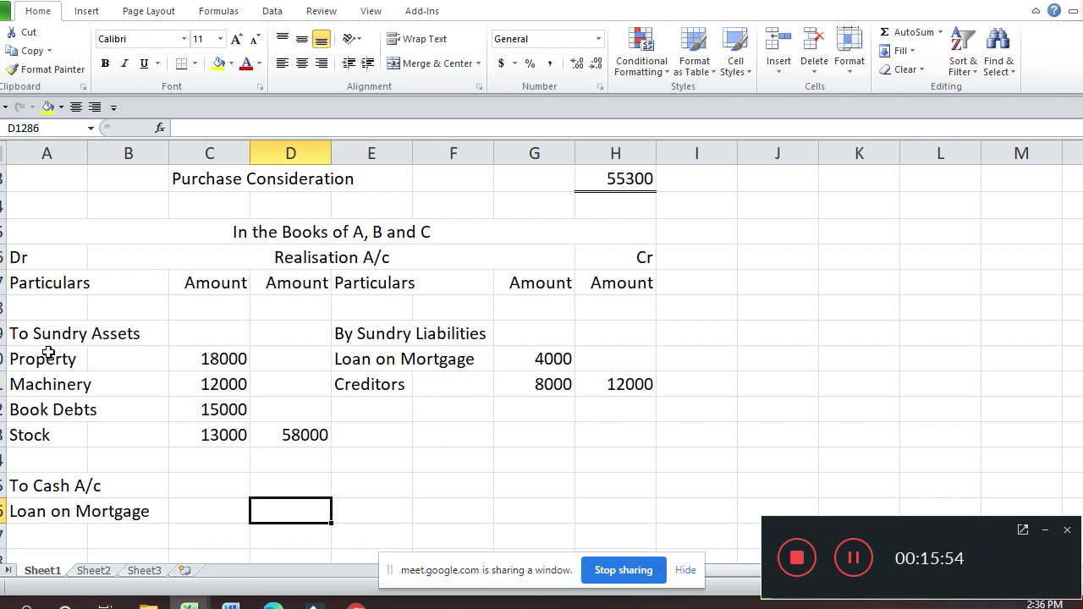
type("4000")
key("Return")
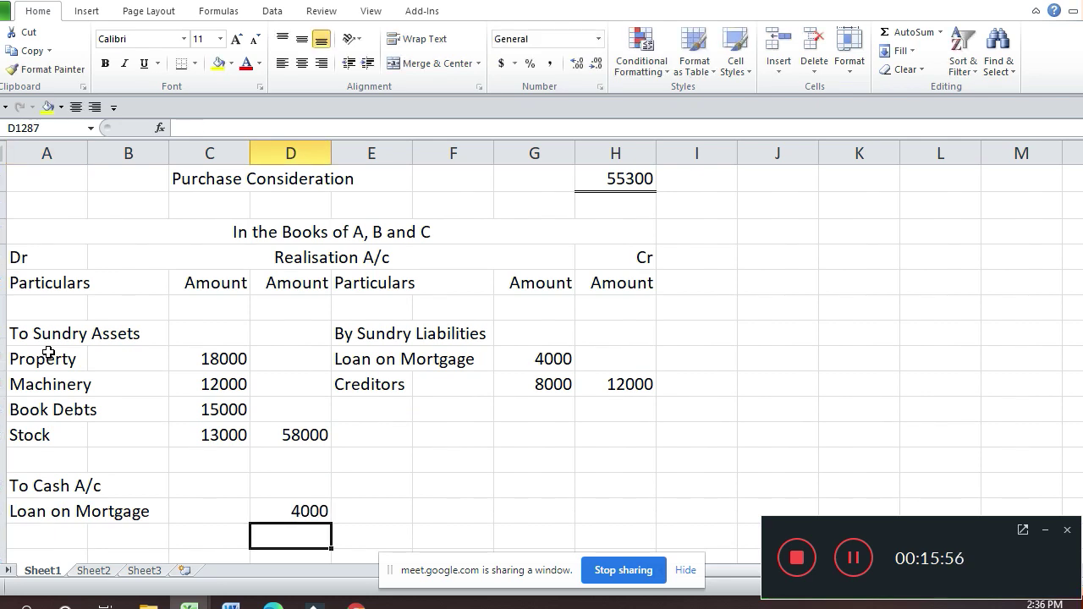
key("Down")
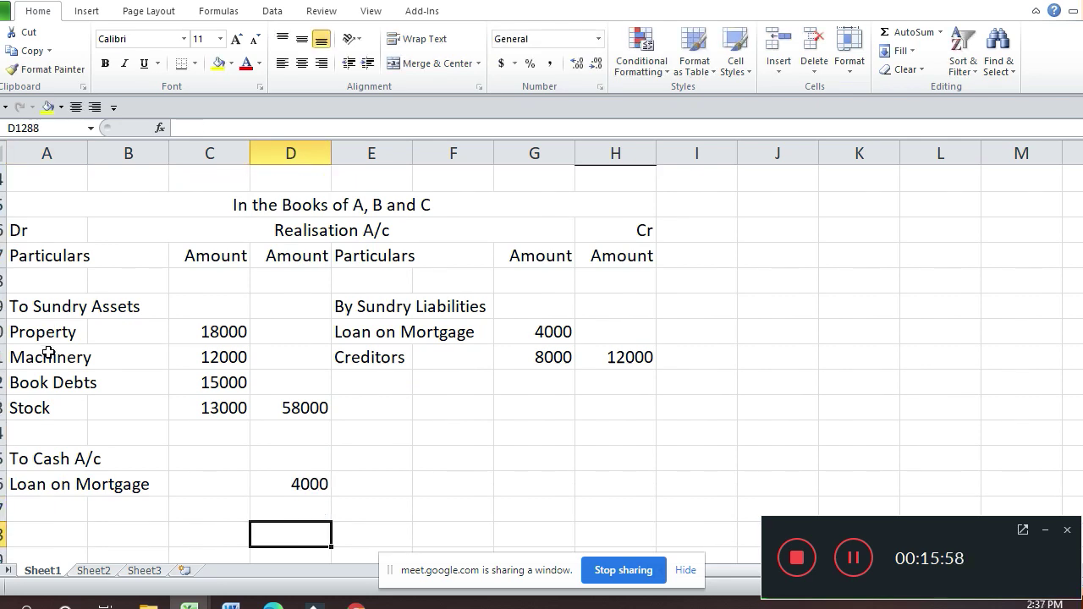
key("Down")
key("Down")
key("Down")
key("Down")
key("Down")
key("Down")
key("Down")
key("Down")
key("Down")
key("Down")
key("Down")
key("Down")
key("Down")
key("Down")
key("Down")
key("Down")
key("Down")
key("Down")
key("Down")
key("Down")
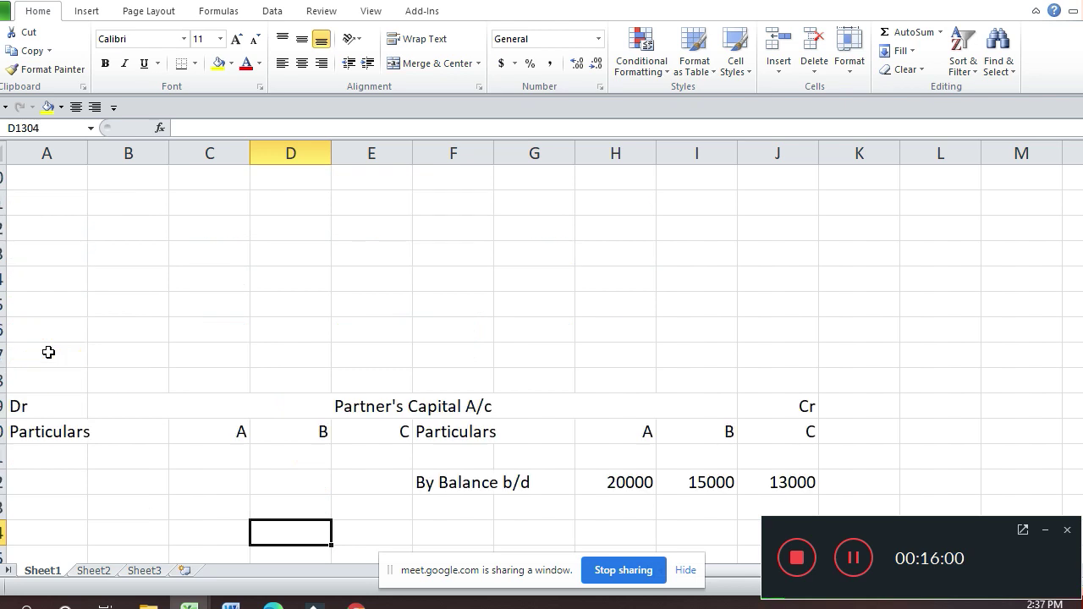
Step: Enter By Realisation A/c and Loan on Mortgage on the Cash credit side with 4000
key("Down")
key("Down")
key("Down")
key("Down")
key("Down")
key("Down")
key("Down")
key("Down")
key("Down")
key("Down")
key("Down")
key("Down")
key("Down")
key("Down")
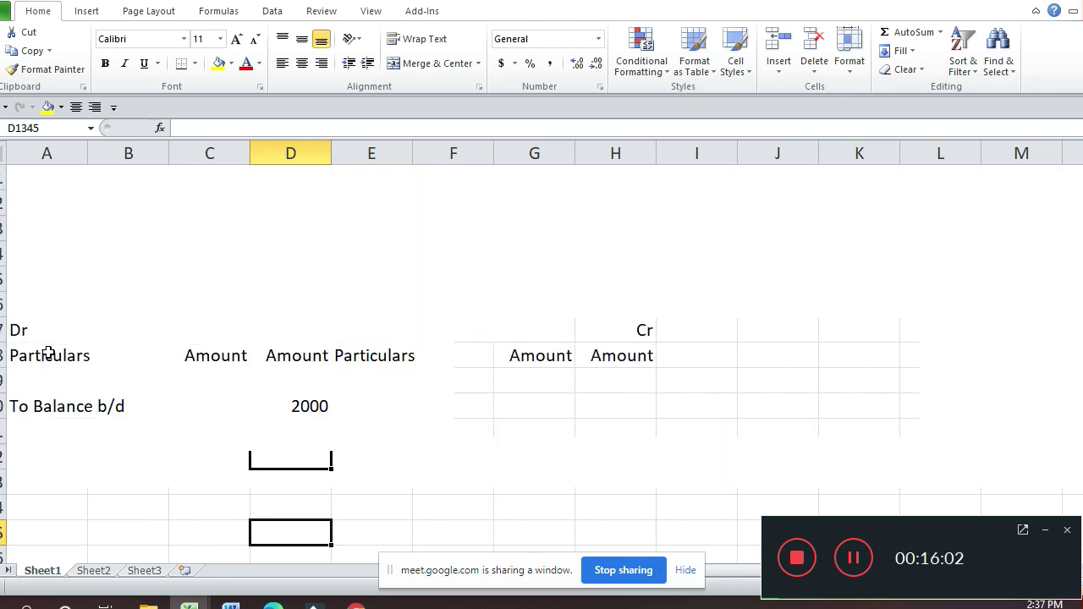
key("Up")
key("Up")
key("Up")
key("Up")
key("Up")
key("Right")
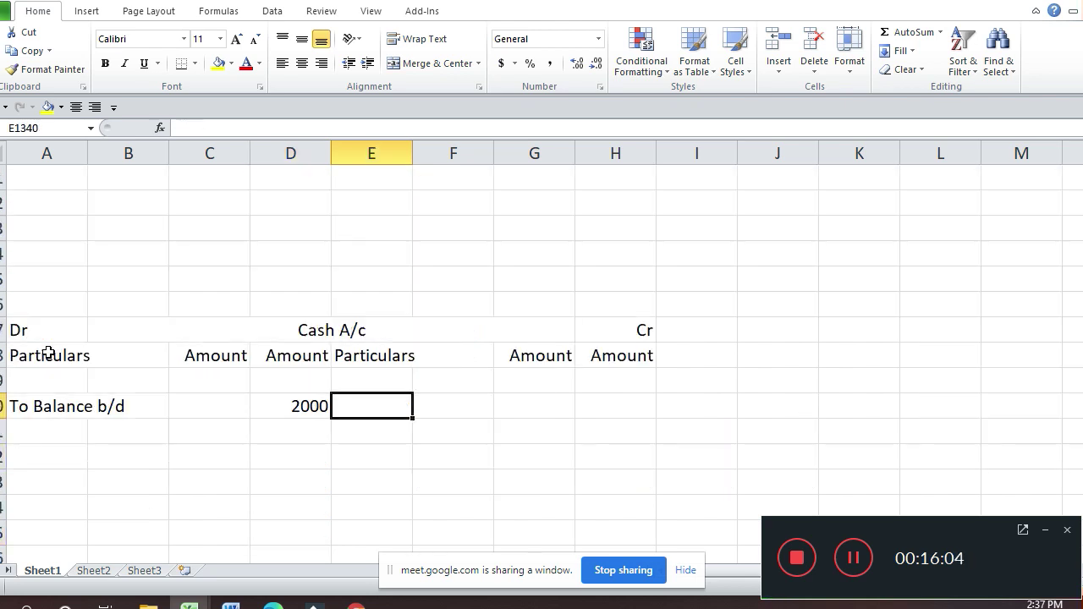
type("By ")
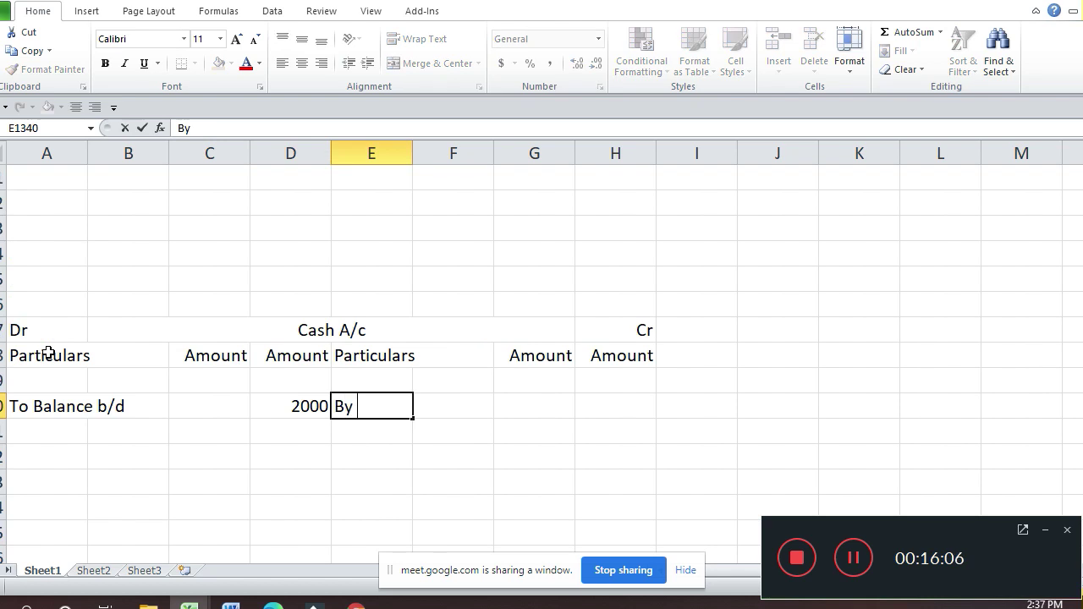
type("Realis")
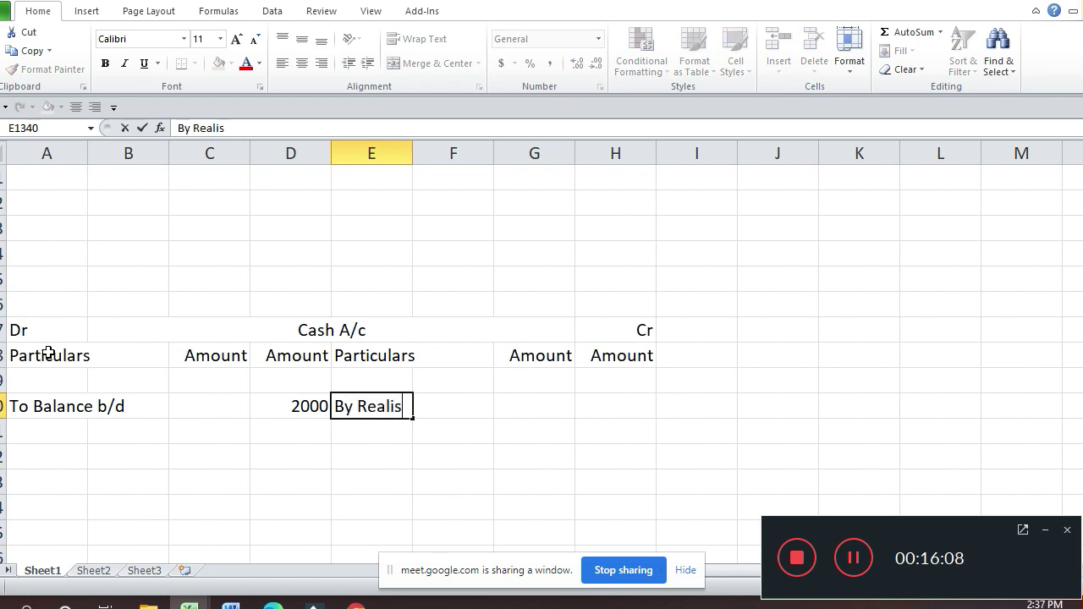
type("ation A")
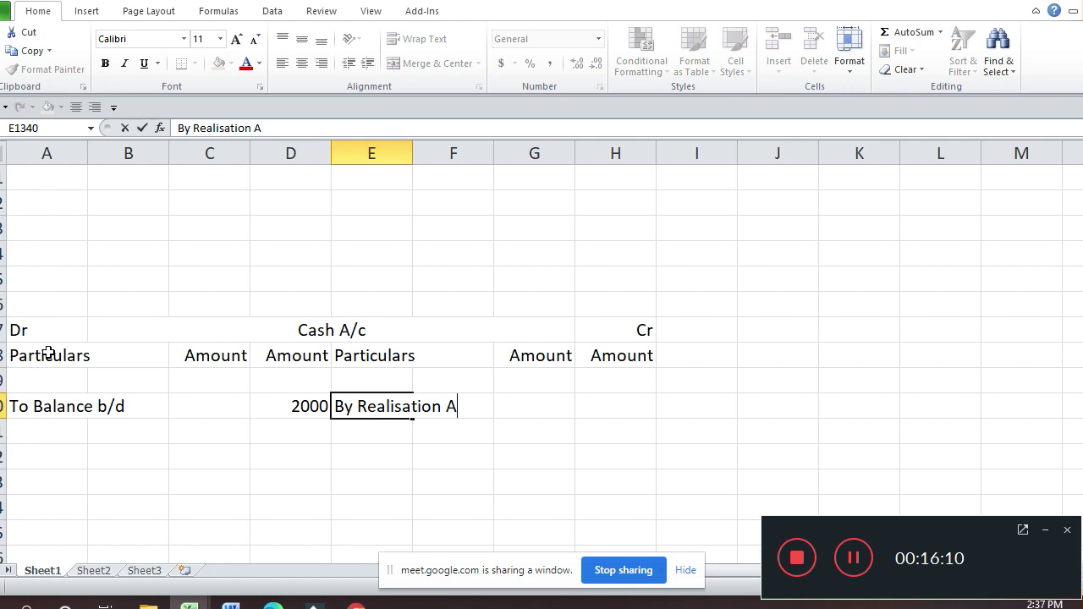
type("/c")
key("Return")
type("L")
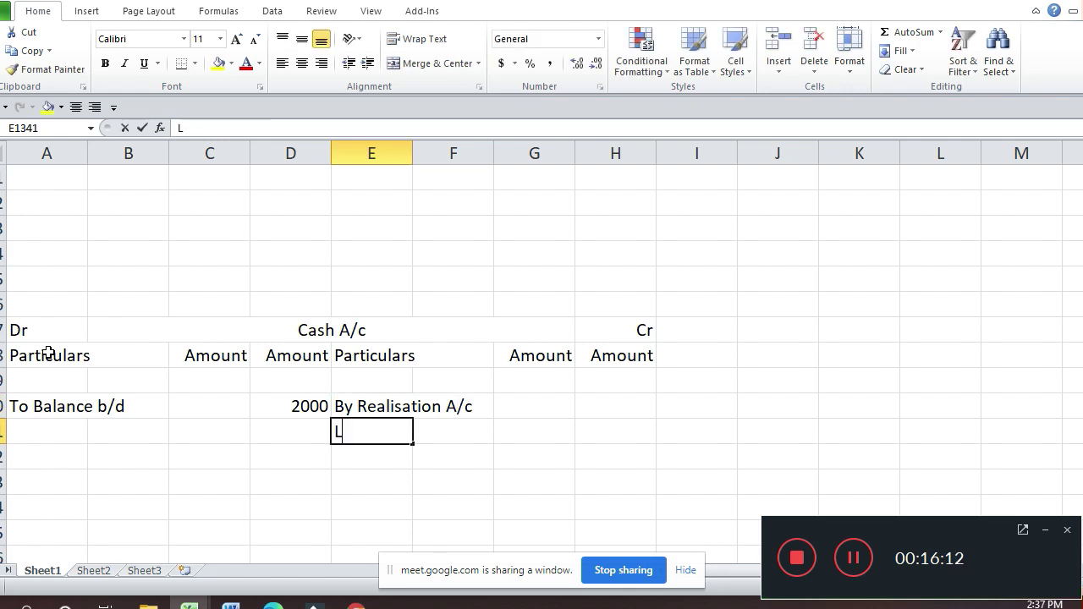
type("oan o")
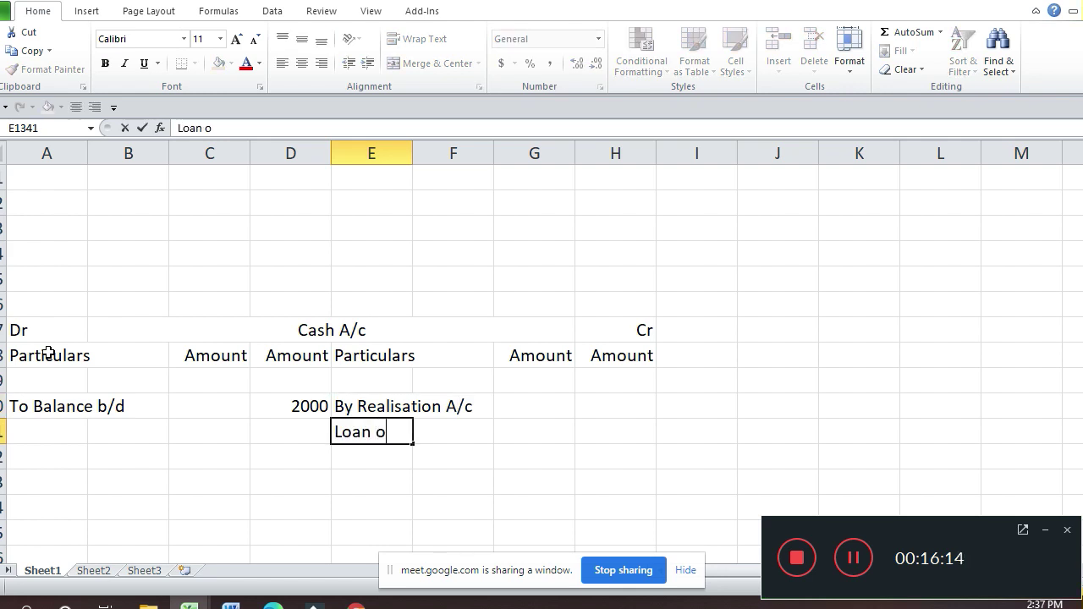
type("n Mort")
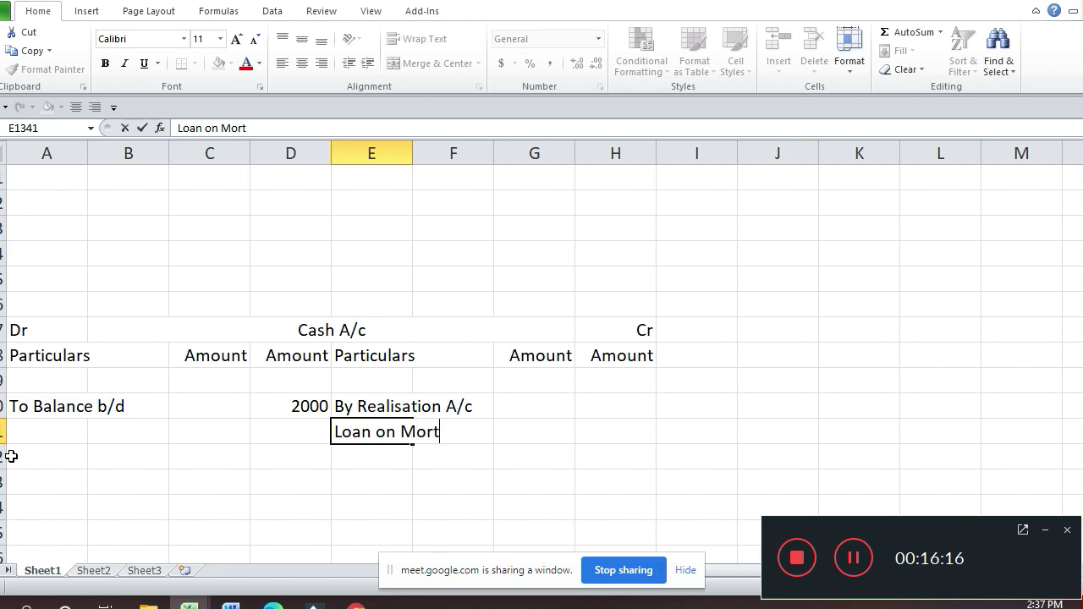
type("gage")
key("Return")
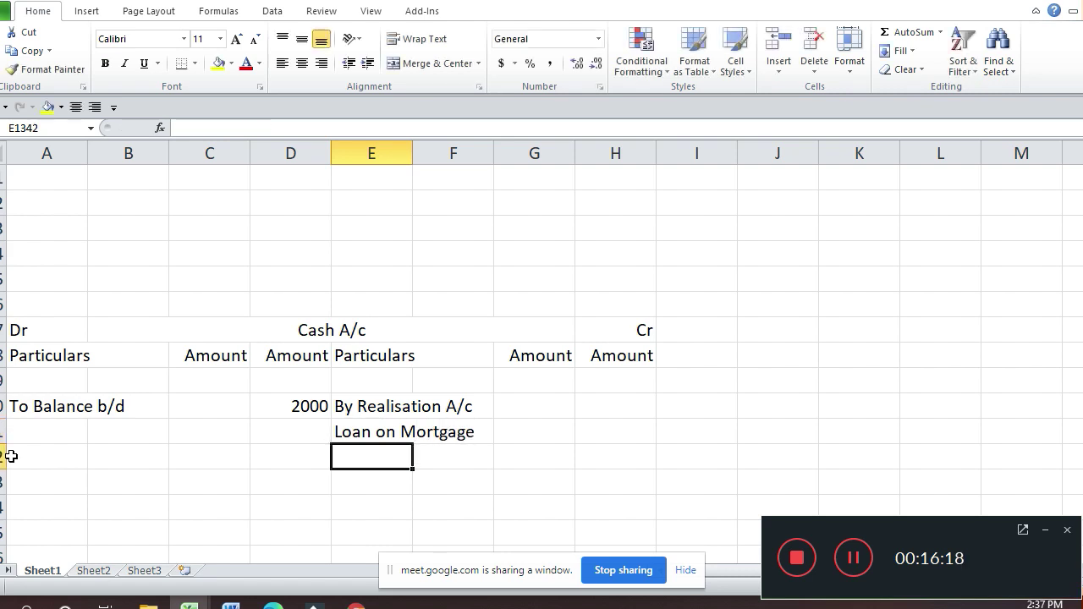
key("Up")
key("Up")
key("Right")
key("Right")
key("Right")
type("4000")
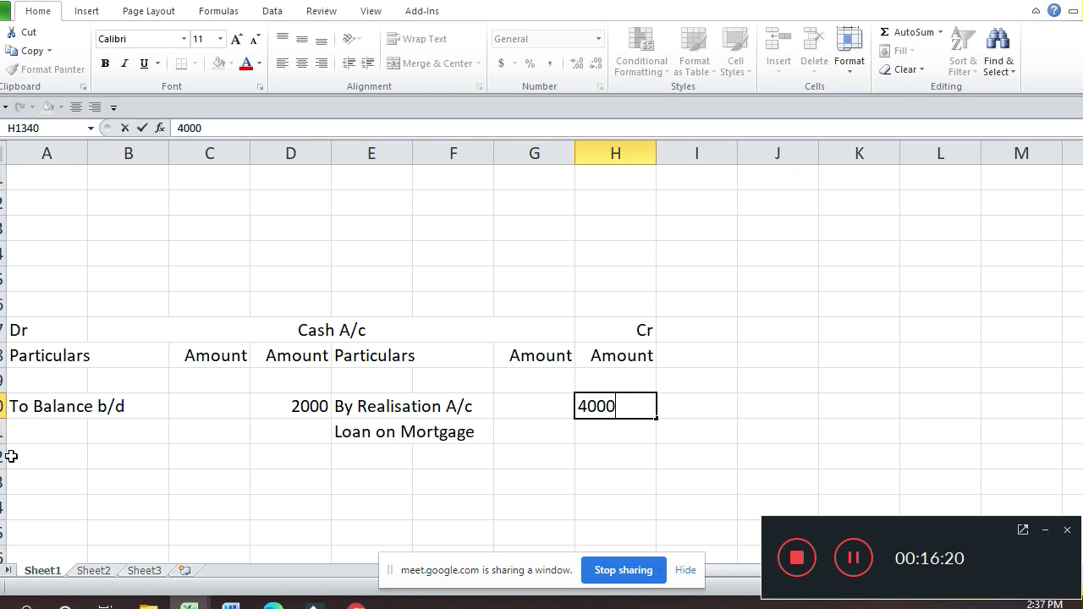
key("Return")
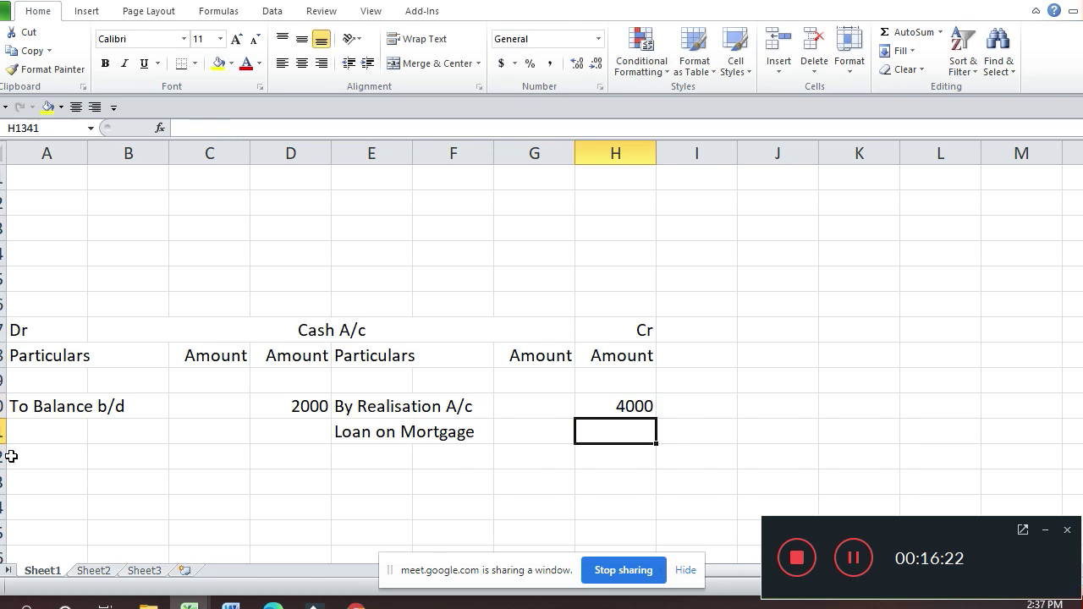
key("Up")
Step: Enter the By Ltd. Co. A/c label on the Realisation credit side
key("Page_Up")
key("Page_Up")
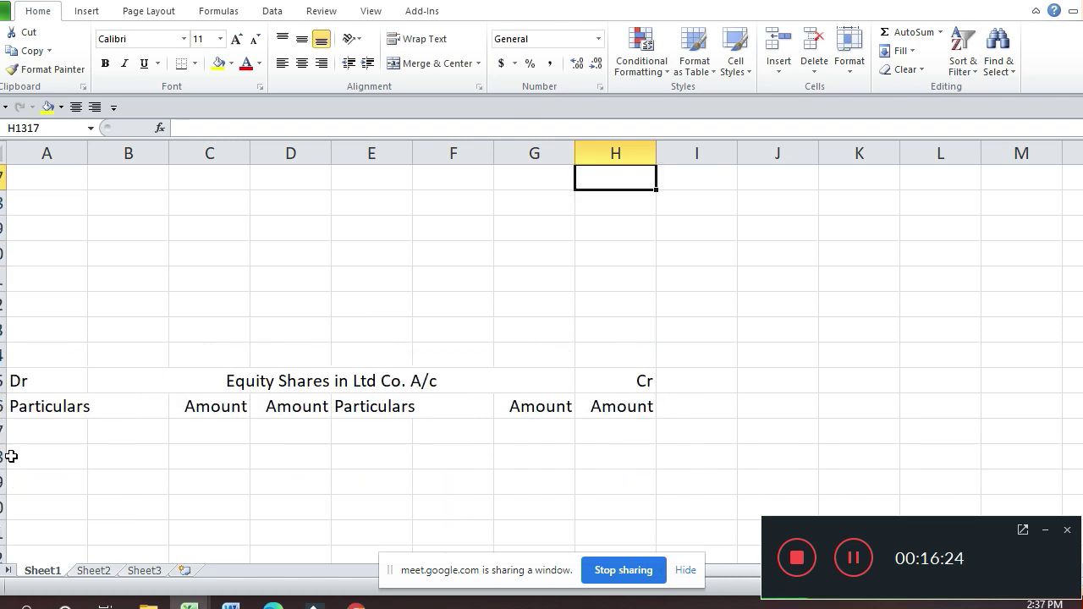
key("Page_Up")
key("Up")
key("Up")
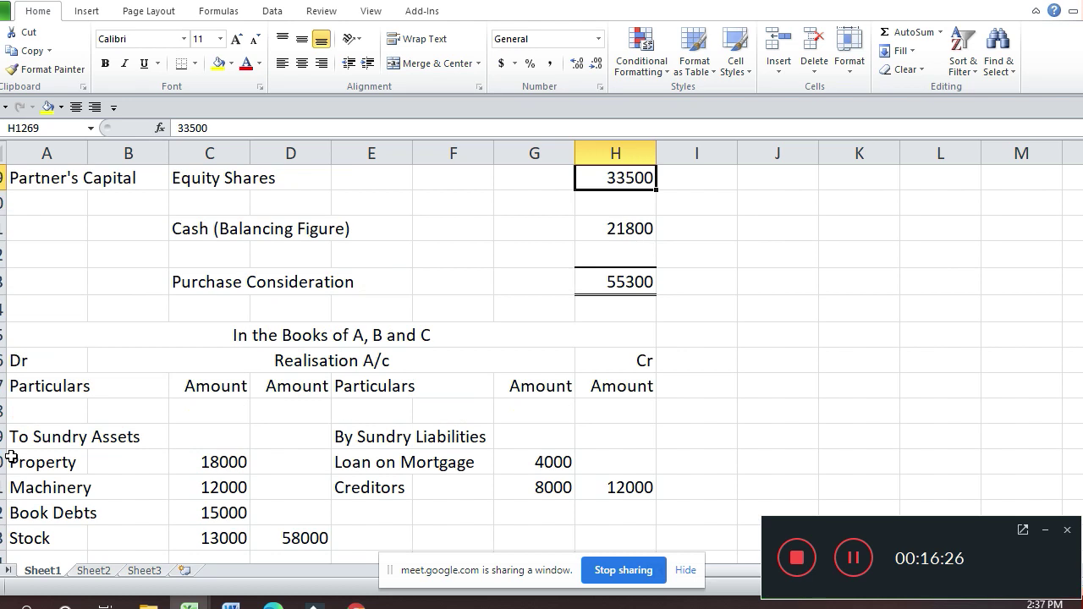
key("Down")
key("Down")
key("Down")
key("Down")
key("Down")
key("Up")
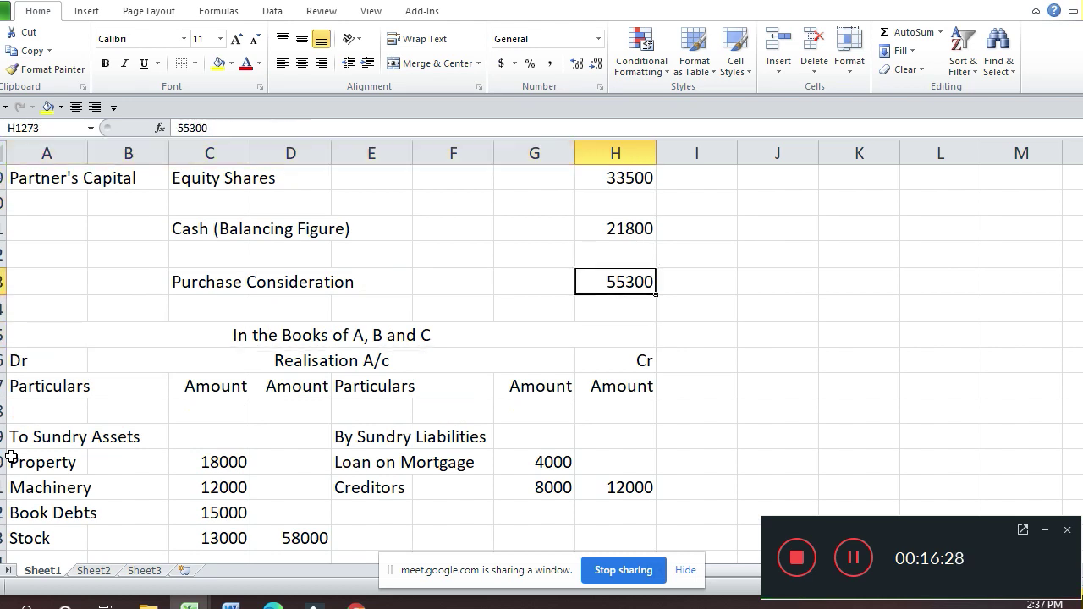
key("Down")
key("Down")
key("Down")
key("Down")
key("Down")
key("Down")
key("Down")
key("Down")
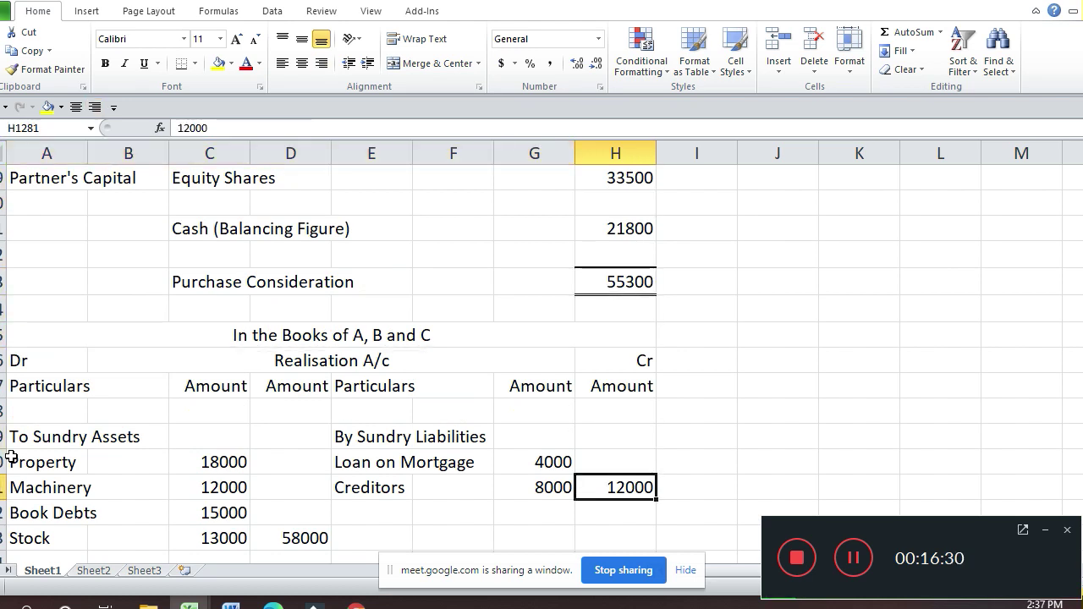
key("Down")
key("Down")
key("Left")
key("Left")
key("Left")
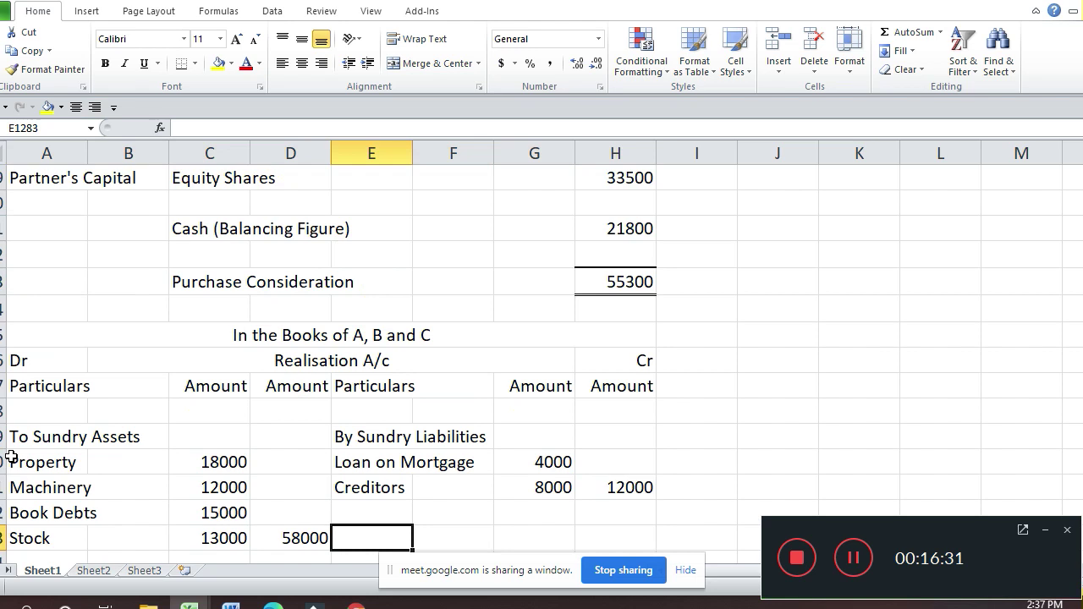
type("By Ltd. Co.")
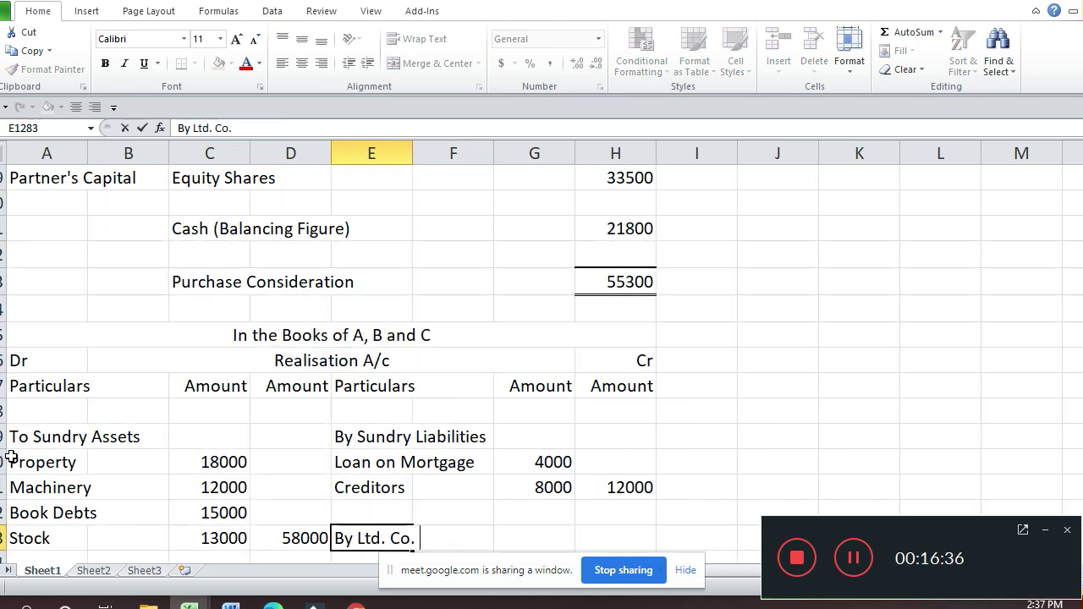
type(" A*")
key("BackSpace")
type("/c")
key("Return")
Step: Enter 55300 beside By Ltd. Co. A/c and page down to the Ltd Co. account
key("Up")
key("Right")
key("Right")
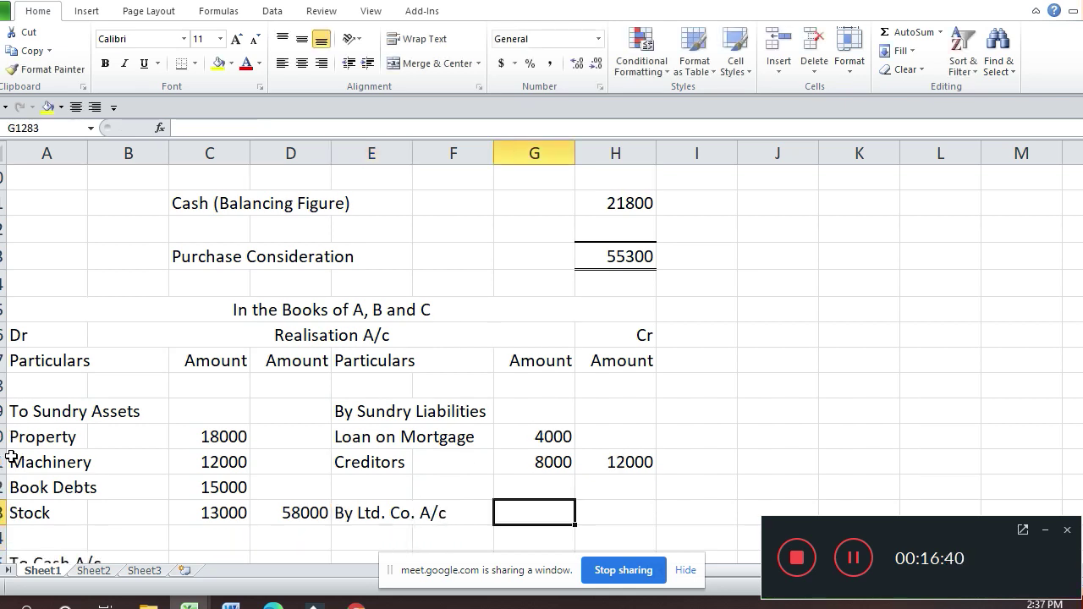
key("Right")
type("55300")
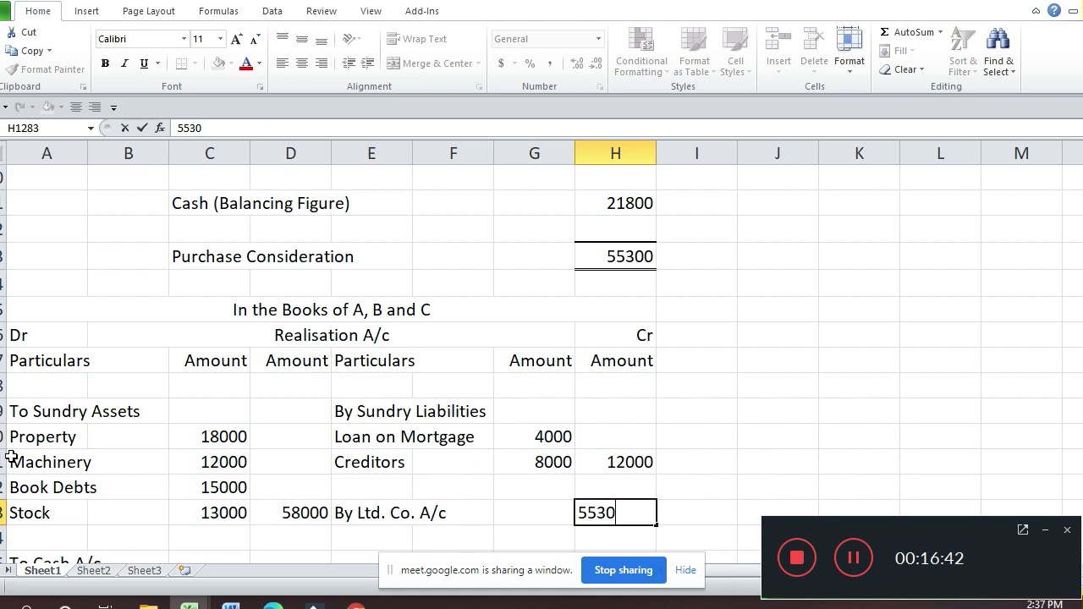
key("Return")
key("Page_Down")
key("Page_Down")
key("Page_Down")
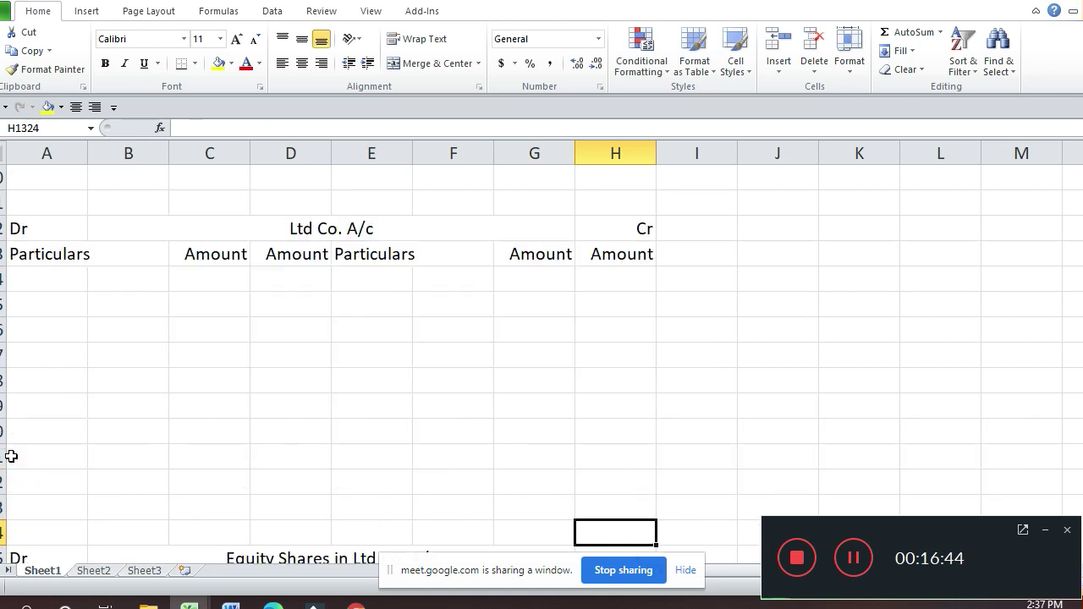
Step: Type To Realisation A/c on the Ltd Co. account's debit side
key("Up")
key("Up")
key("Up")
key("Up")
key("Up")
key("Up")
key("Up")
key("Up")
key("Up")
key("Left")
key("Left")
key("Left")
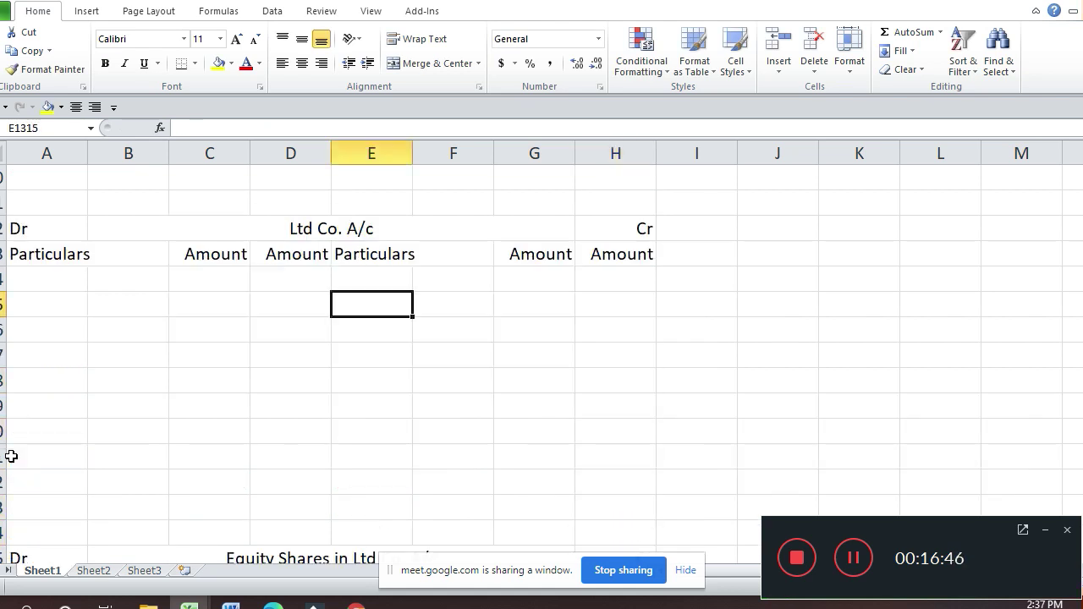
key("Home")
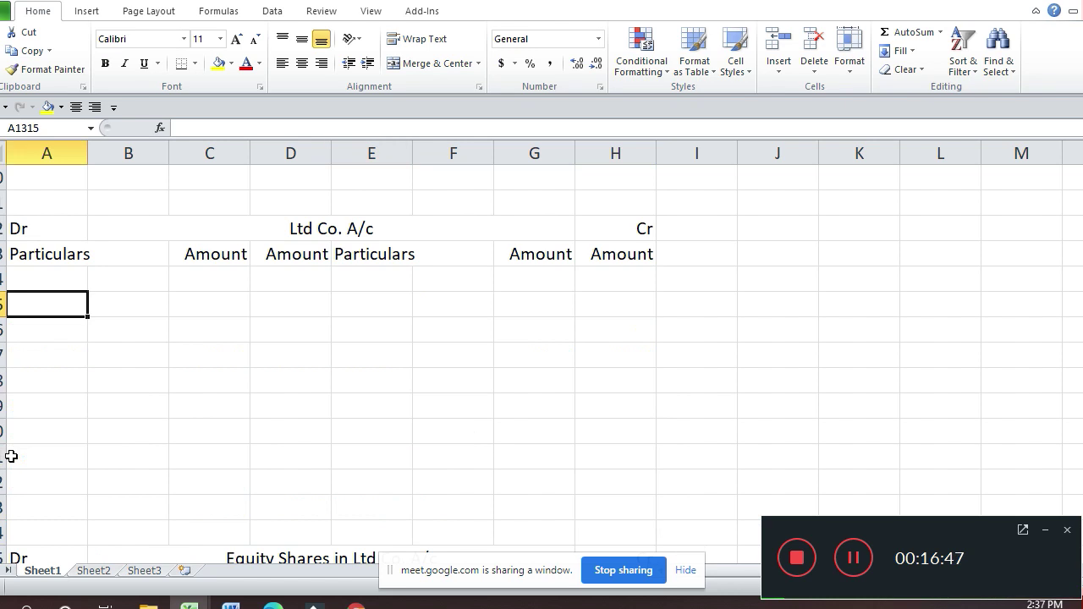
type("T")
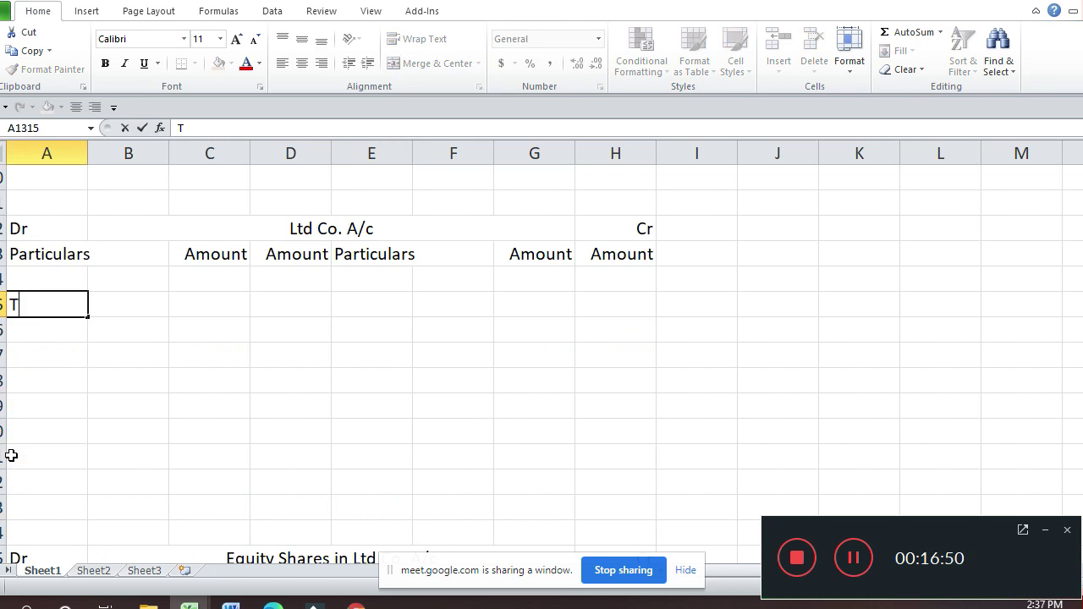
type("o Rea")
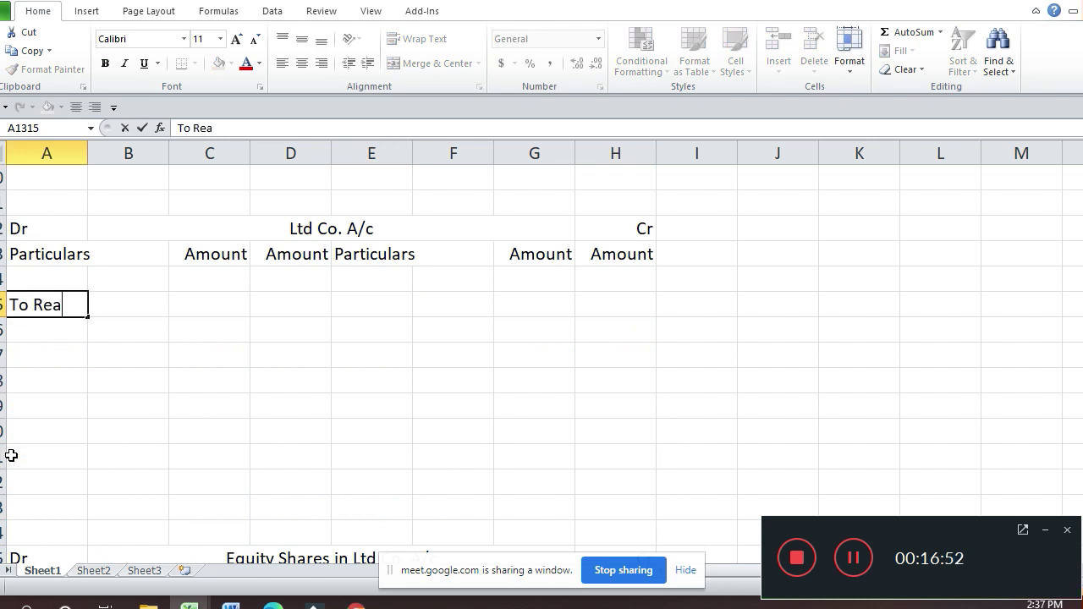
type("lisation ")
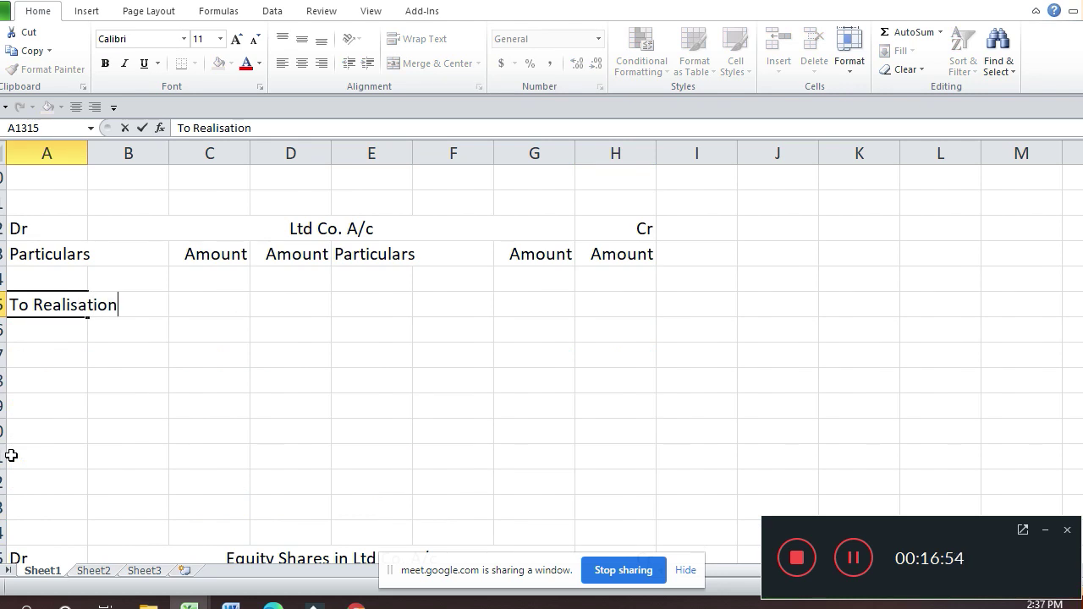
type("A/c")
key("ctrl+Return")
Step: Enter 55300 as its amount and check it against the purchase consideration above
key("Up")
key("Right")
key("Down")
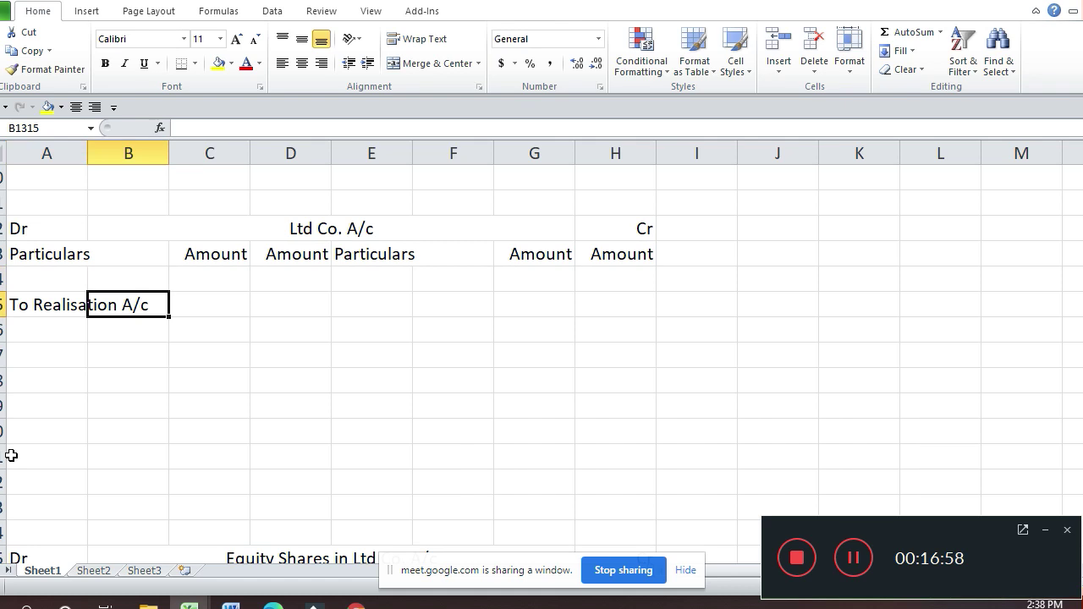
key("Right")
key("Right")
type("5530")
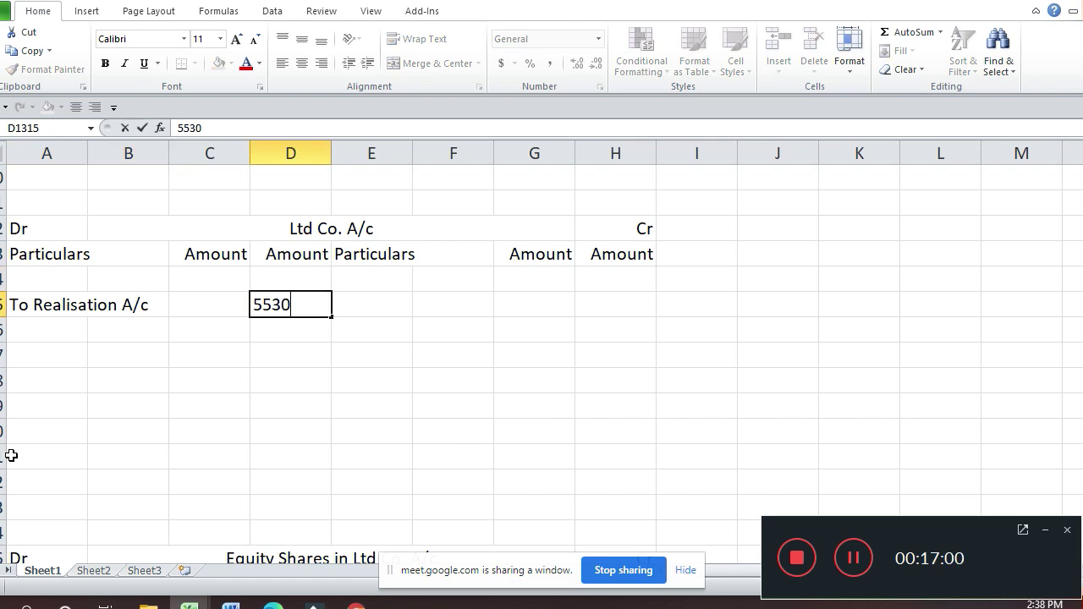
type("0")
key("Up")
key("Up")
key("Up")
key("Up")
key("Up")
key("Up")
key("Up")
key("Up")
key("Up")
key("Up")
key("Up")
key("Up")
key("Up")
key("Up")
key("Up")
key("Up")
key("Up")
key("Up")
key("Up")
key("Up")
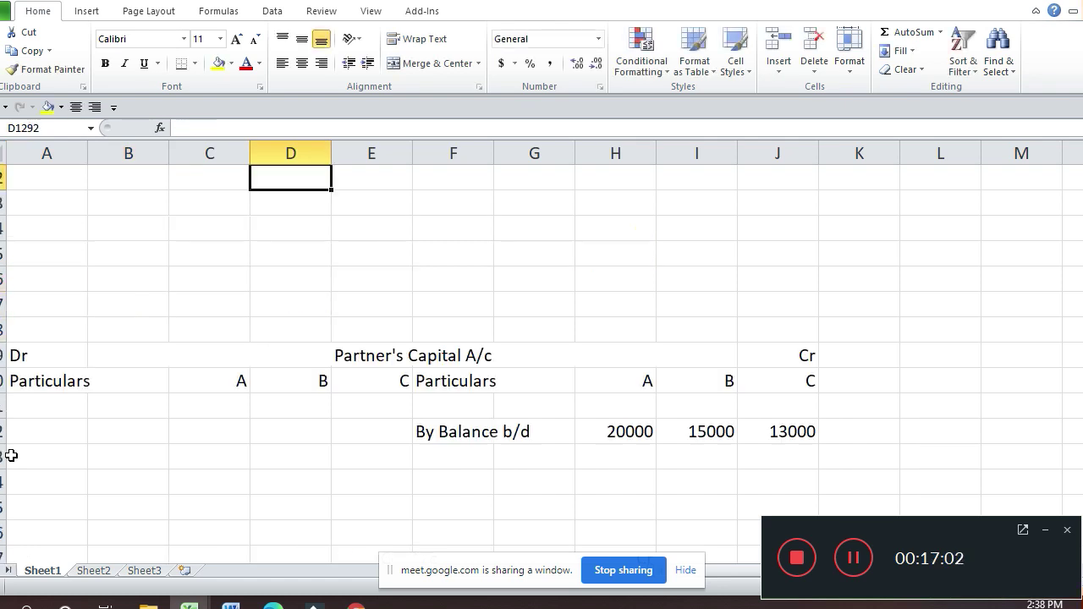
key("Up")
key("Up")
key("Up")
key("Up")
key("Up")
key("Up")
key("Up")
key("Up")
key("Up")
key("Up")
key("Up")
key("Up")
key("Up")
key("Up")
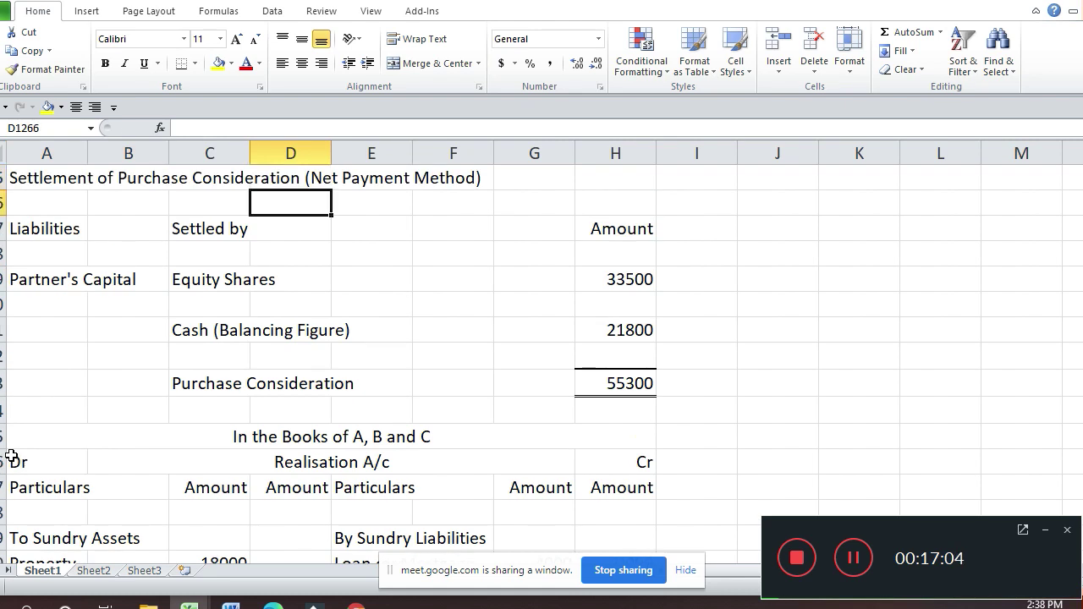
key("Down")
key("Down")
key("Down")
key("Down")
key("Down")
key("Down")
key("Down")
key("Down")
key("Down")
key("Down")
key("Down")
key("Down")
key("Down")
key("Down")
key("Down")
key("Down")
key("Down")
key("Down")
key("Down")
key("Down")
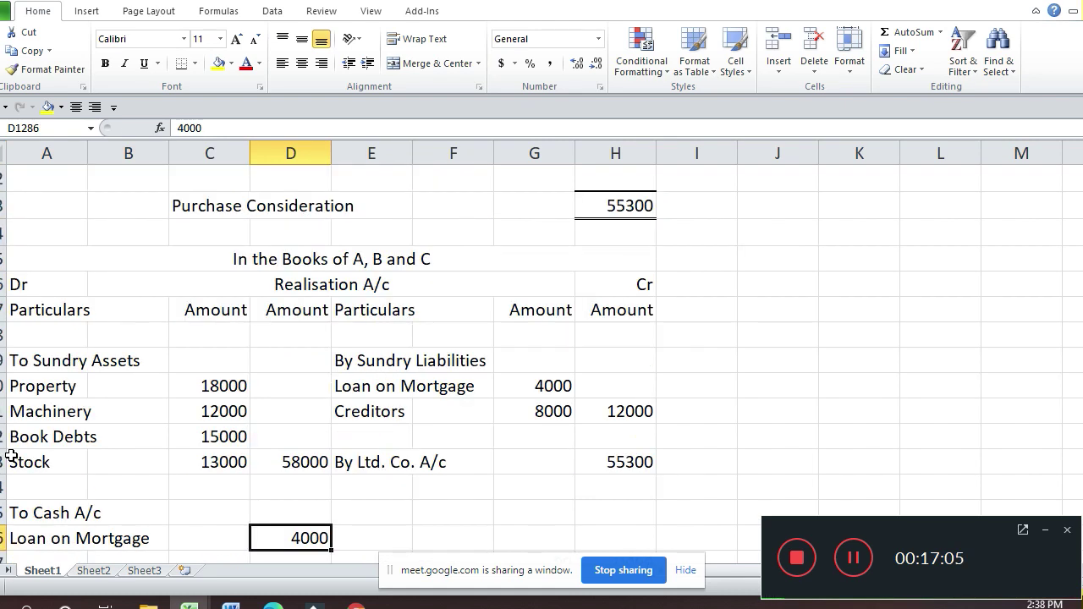
key("Down")
key("Down")
key("Down")
key("Down")
key("Down")
key("Down")
key("Down")
key("Down")
key("Down")
key("Down")
key("Down")
key("Down")
key("Down")
key("Down")
key("Down")
key("Down")
key("Down")
key("Down")
key("Down")
key("Down")
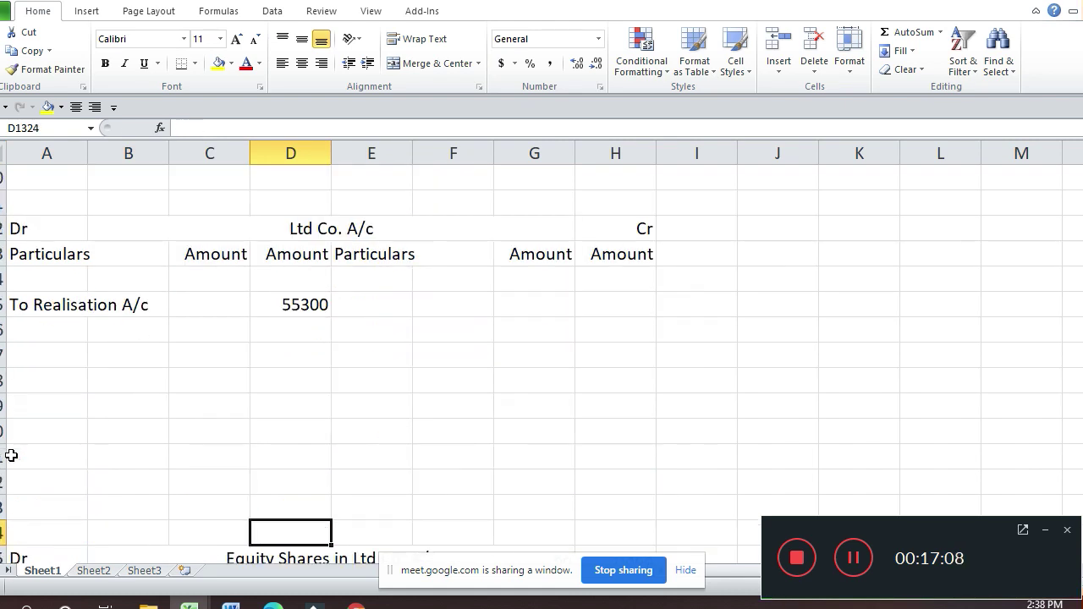
key("Down")
key("Down")
key("Down")
key("Down")
key("Down")
key("Down")
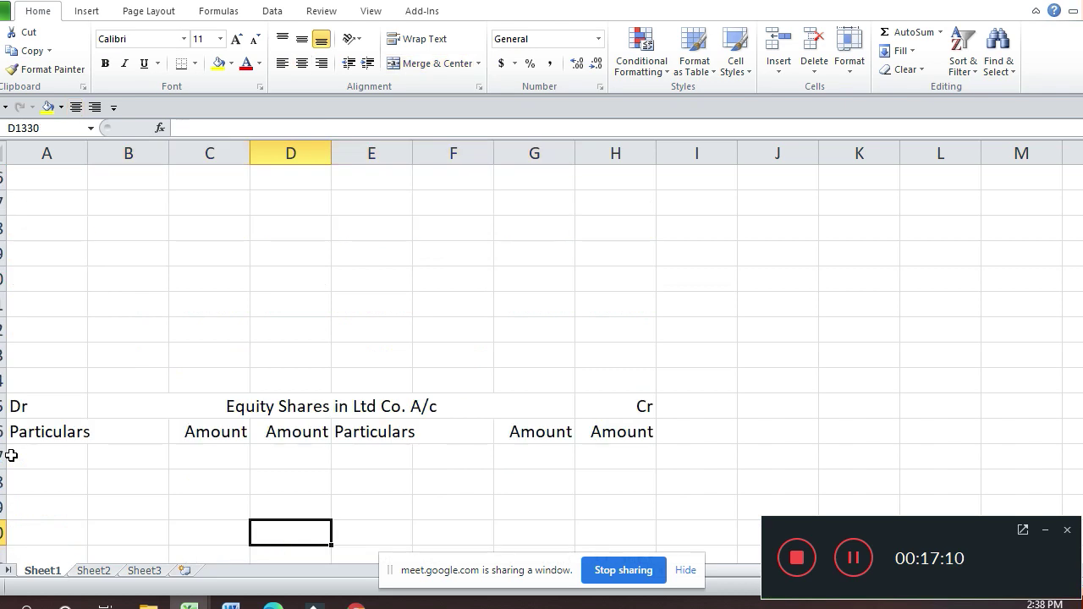
key("Up")
key("Up")
key("Up")
key("Up")
key("Up")
key("Up")
key("Up")
key("Up")
key("Up")
key("Up")
key("Up")
key("Up")
key("Up")
key("Up")
key("Up")
key("Up")
key("Up")
key("Up")
key("Up")
key("Up")
key("Up")
key("Up")
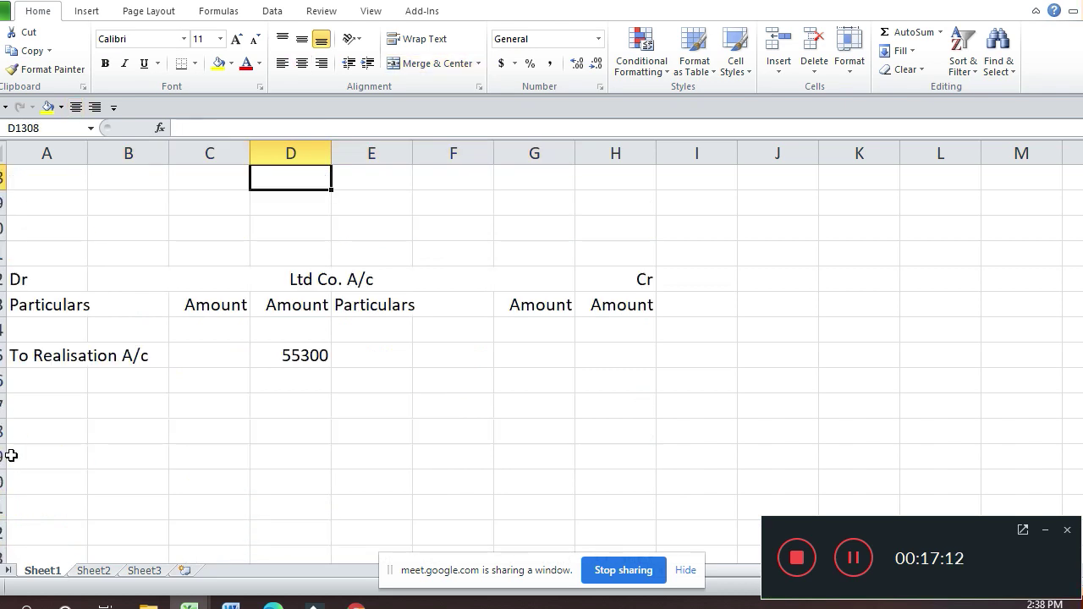
Step: Enter 'By Equity Shares in' / 'Ltd. Co. A/c' in the Ltd Co. A/c credit particulars, E1315:E1316
key("Down")
key("Down")
key("Down")
key("Down")
key("Down")
key("Down")
key("Down")
key("Right")
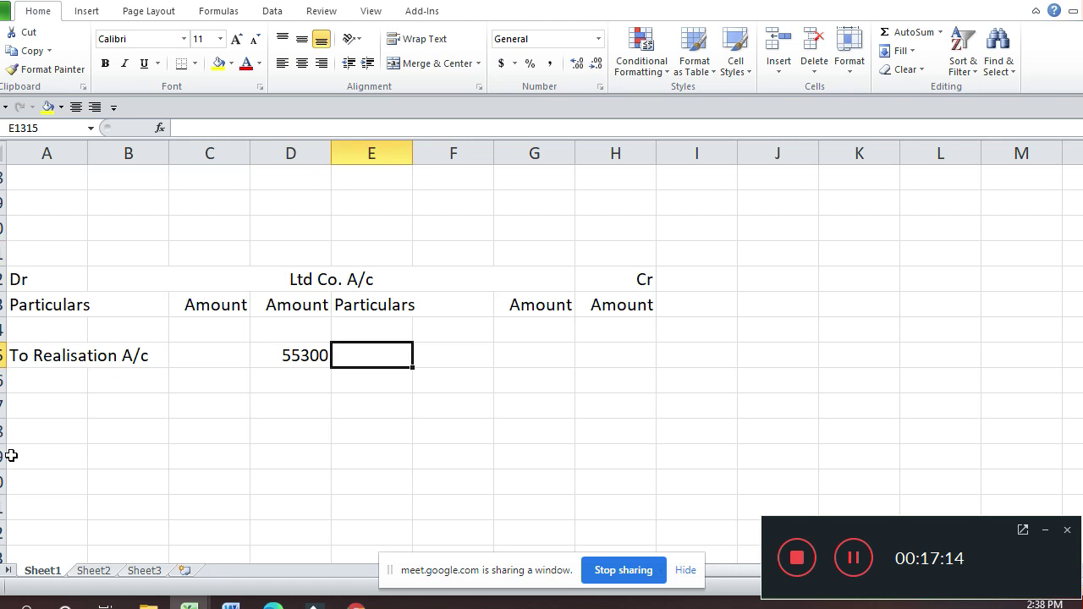
type("By ")
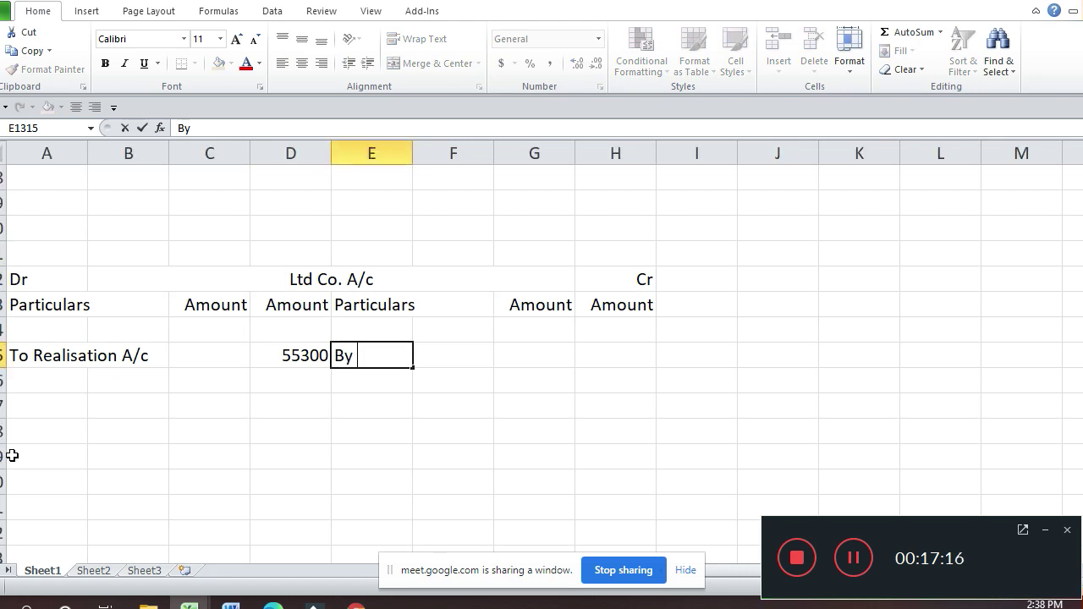
type("E")
left_click(3, 482)
type("ui")
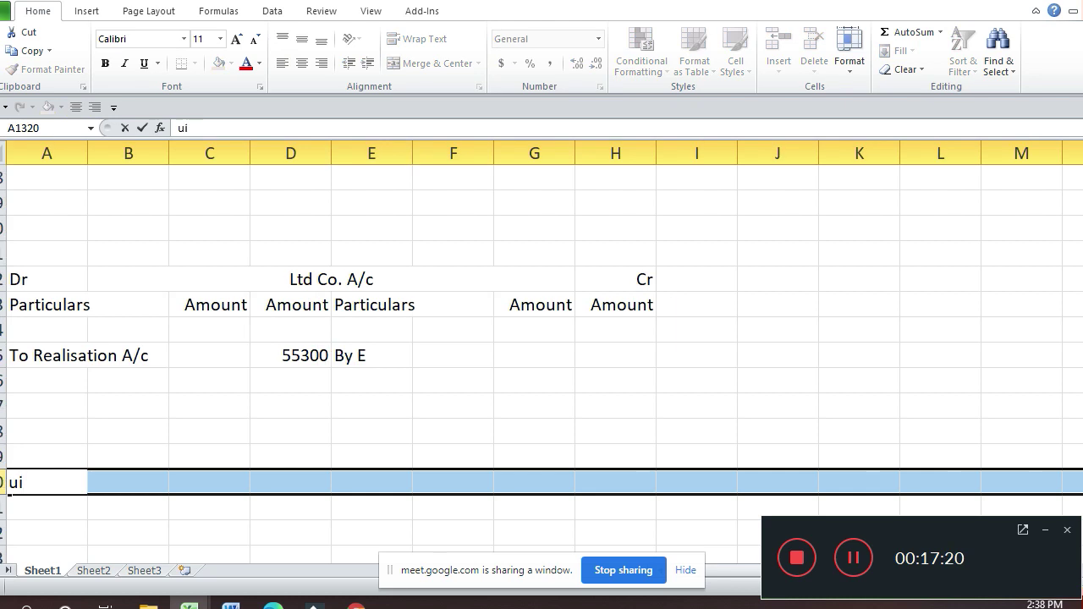
key("BackSpace")
key("BackSpace")
key("Up")
key("Up")
key("Up")
key("Right")
key("Right")
key("Right")
key("Right")
key("Up")
key("Up")
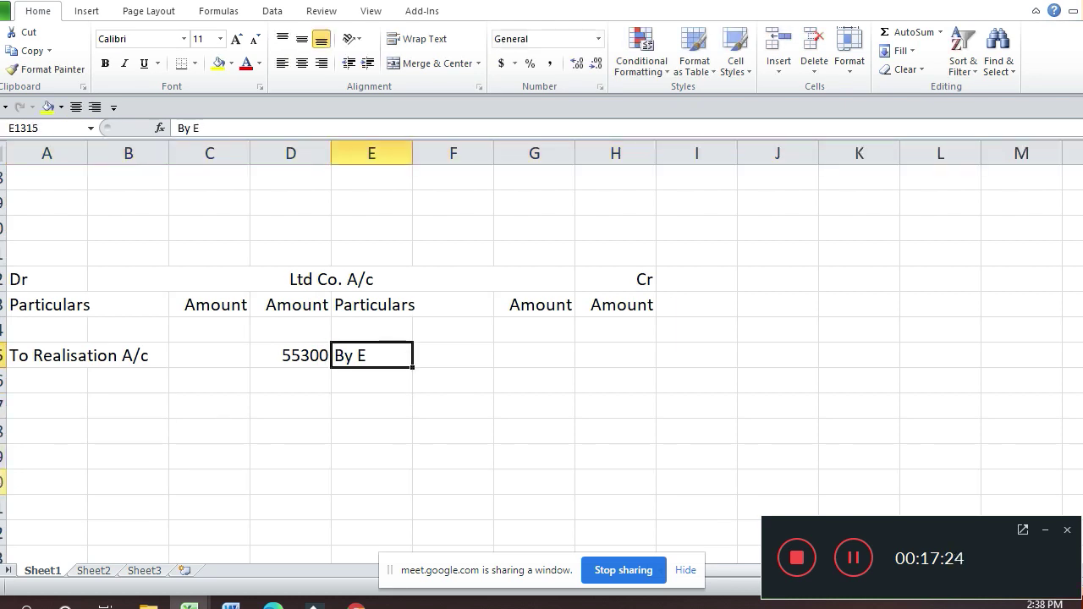
key("F2")
type("qui")
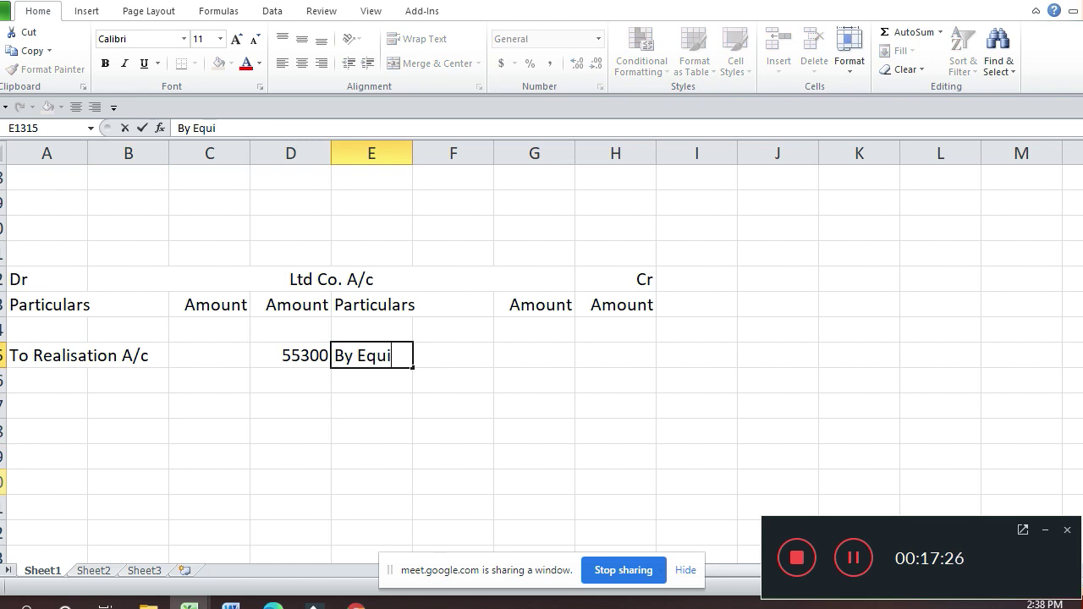
type("ty Shares ")
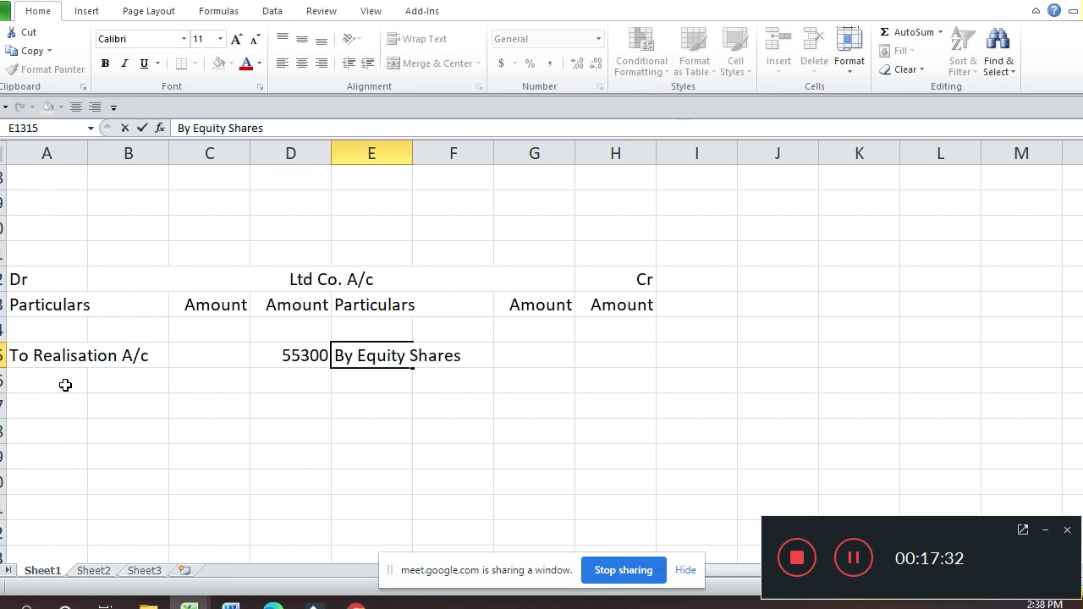
type("in")
key("Return")
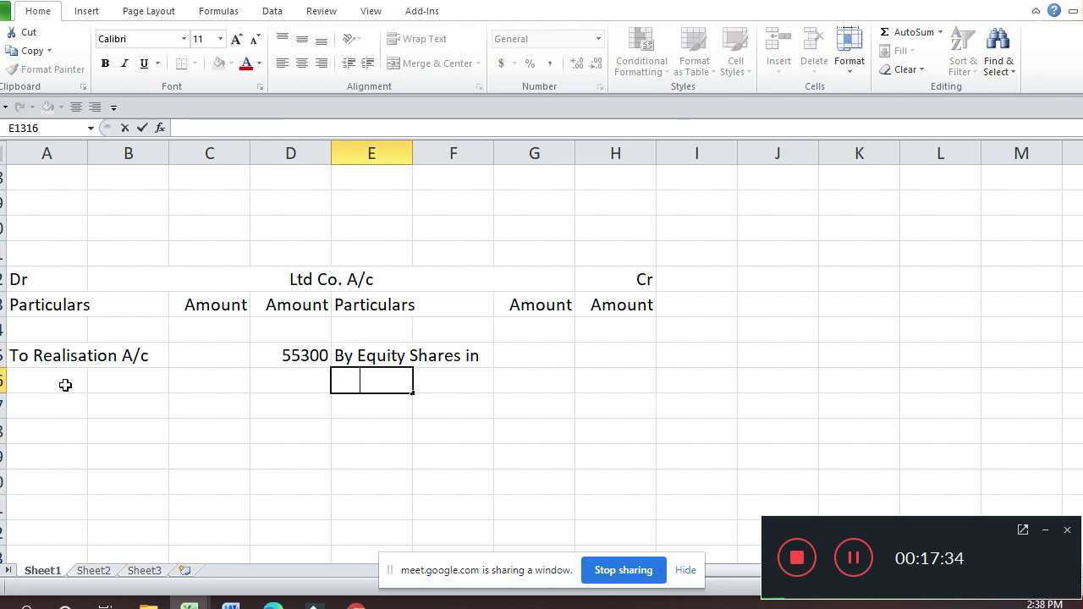
key("BackSpace")
type("Ltd. Co")
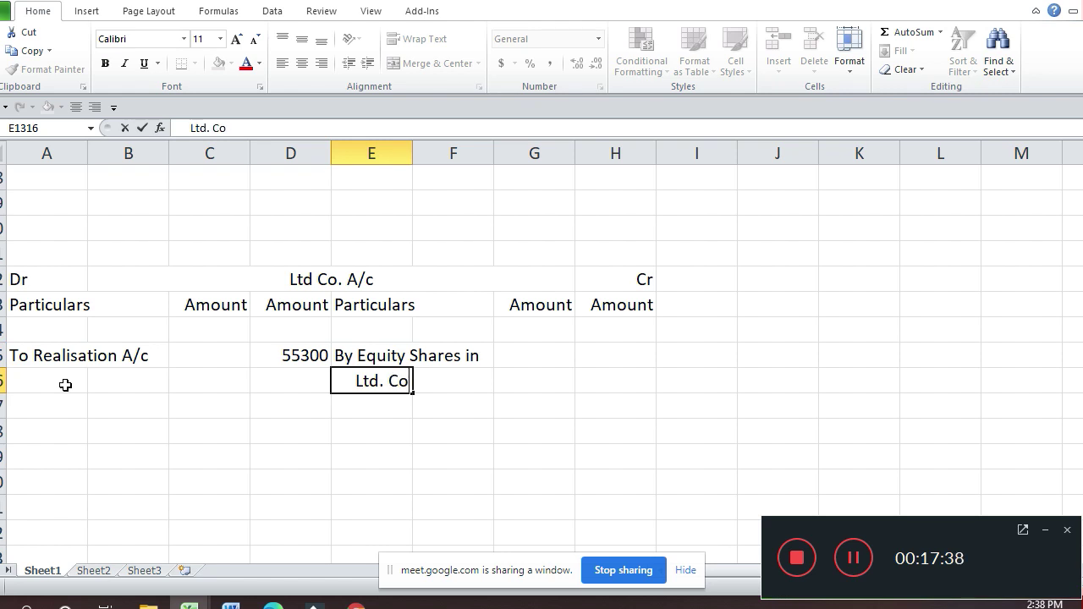
type(". A/c")
key("ctrl+Return")
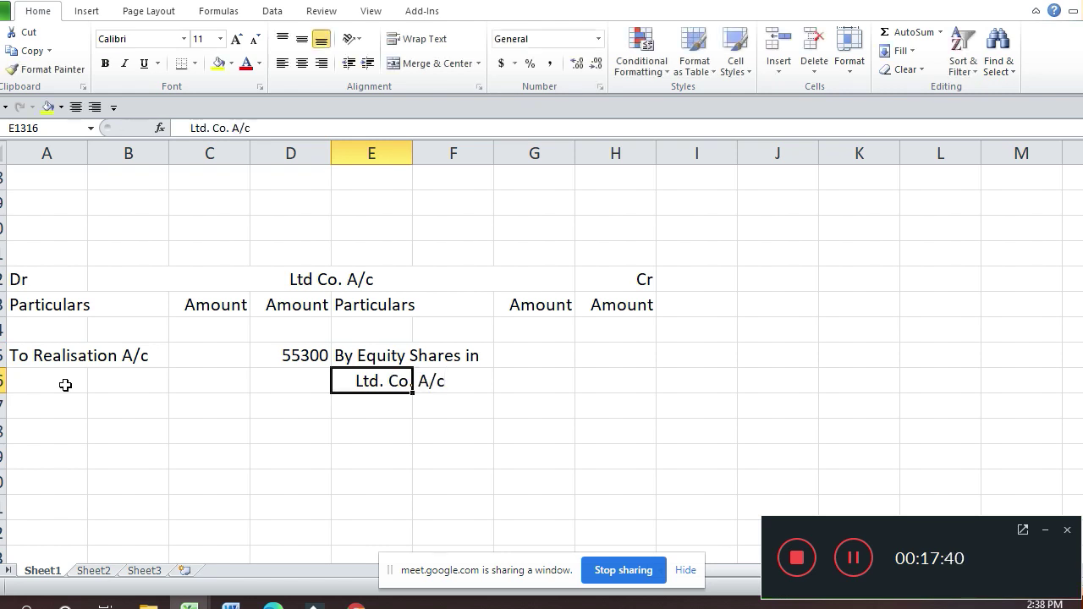
Step: Enter the 35000 credit amount in H1315 beside the Equity Shares entry
key("Up")
key("Right")
key("Right")
key("Right")
key("Right")
key("Right")
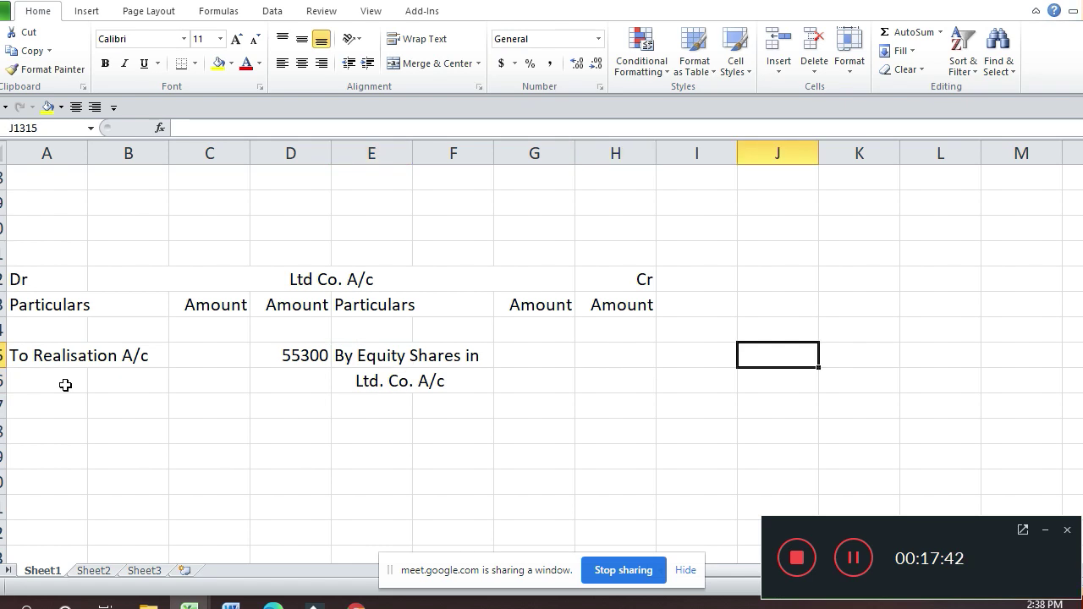
type("3")
key("Escape")
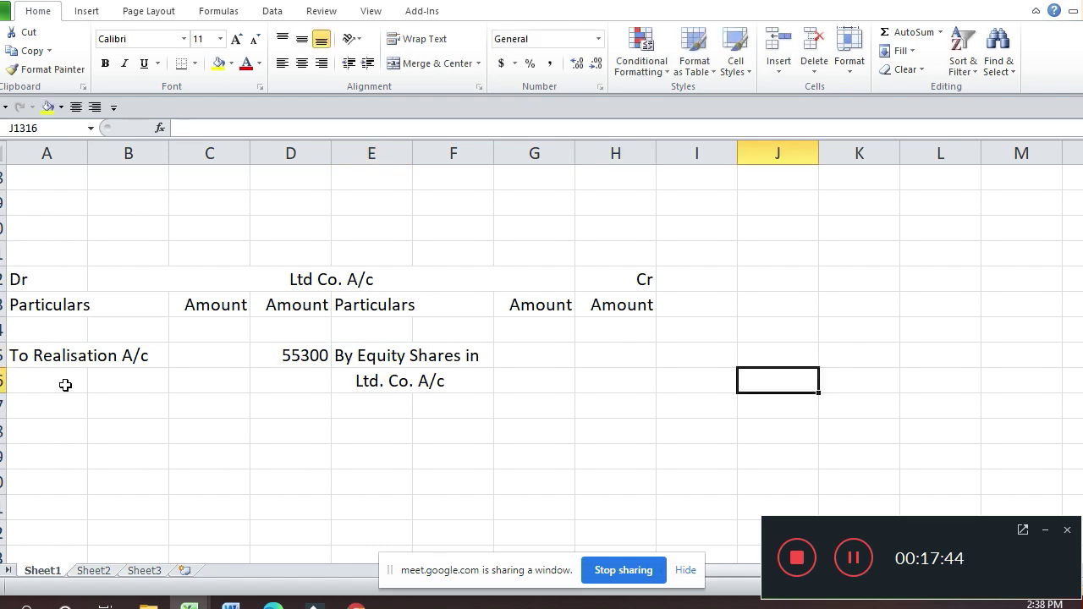
key("Up")
key("Left")
key("Down")
key("Left")
key("Left")
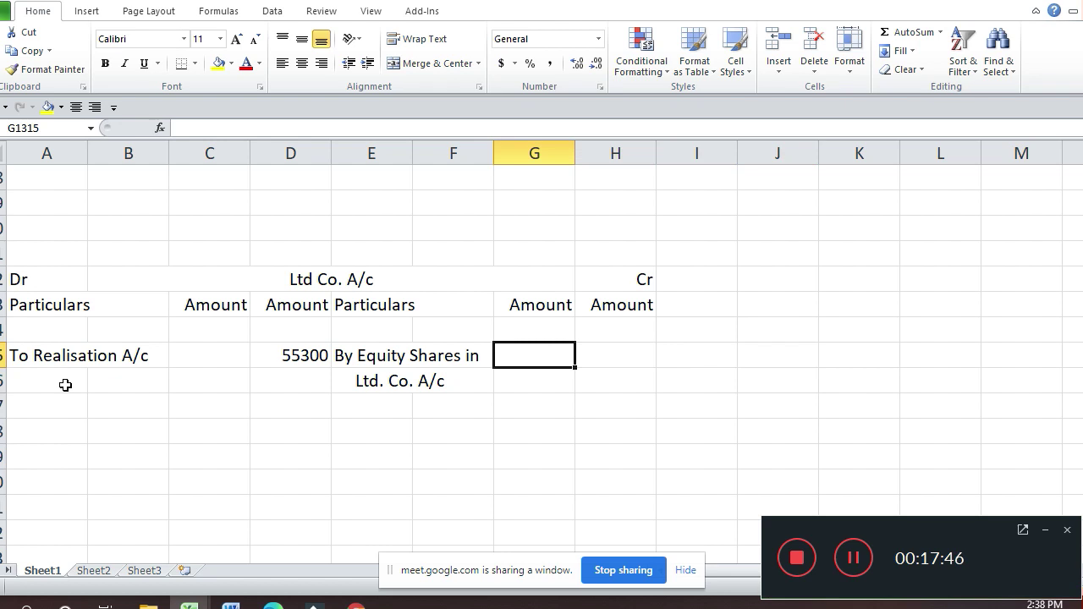
key("Right")
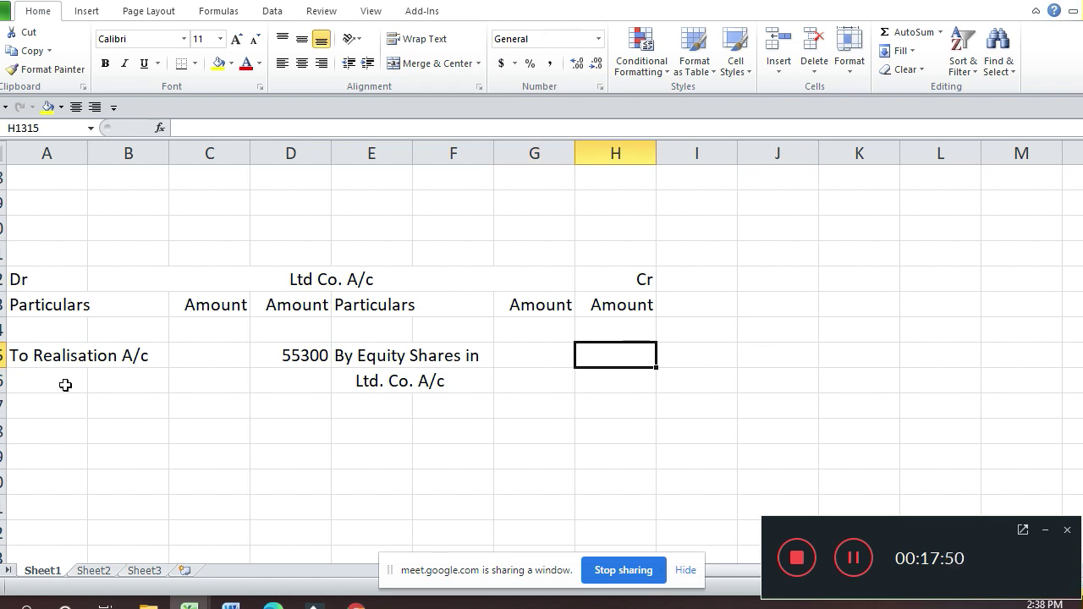
type("35000")
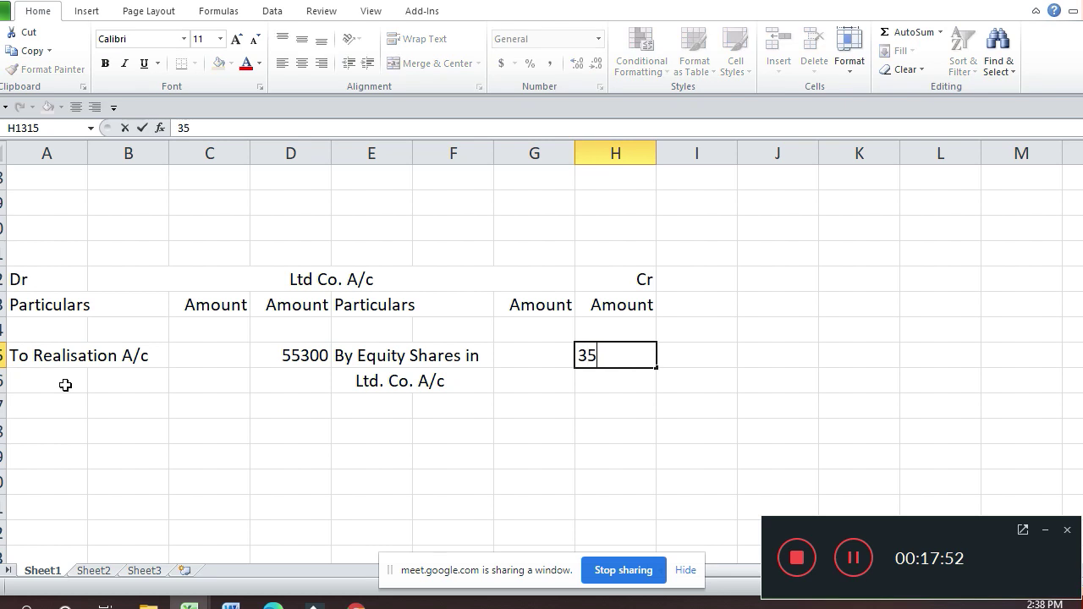
key("Return")
key("Down")
key("Down")
key("Down")
key("Down")
key("Down")
key("Down")
key("Down")
key("Down")
key("Down")
key("Down")
key("Down")
key("Down")
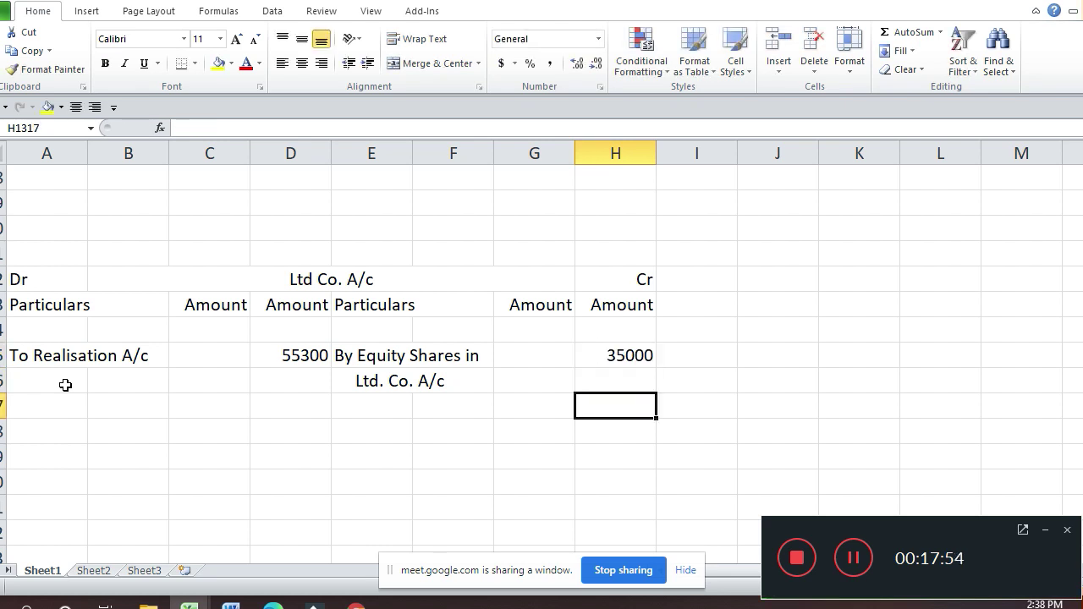
key("Left")
key("Left")
key("Left")
key("Left")
key("Left")
key("Left")
key("Left")
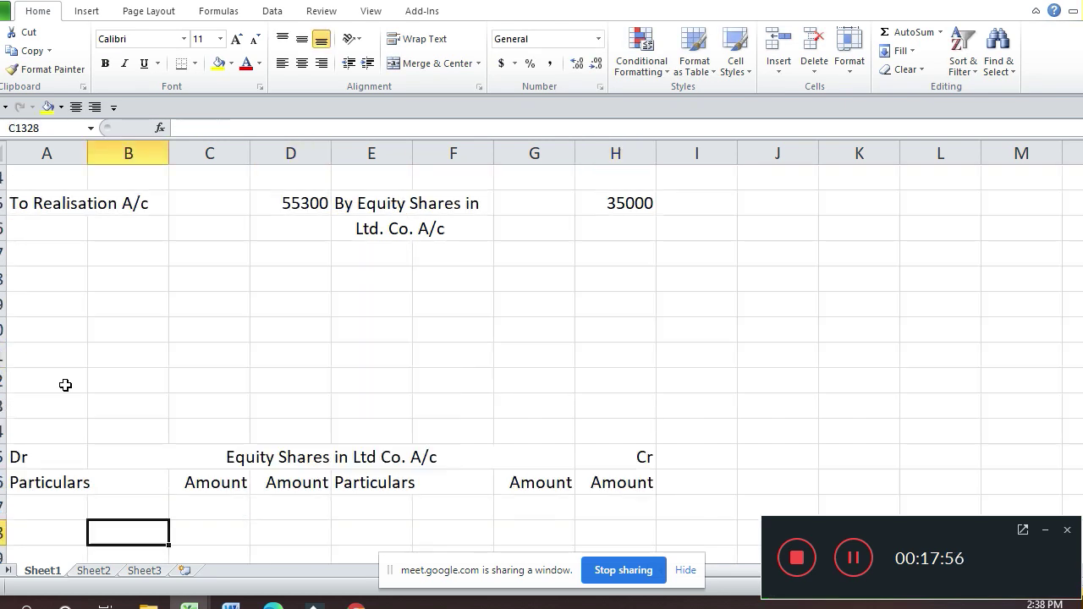
Step: Post 'To Ltd. Co. A/c' with 35000 on the Equity Shares in Ltd Co. account's debit side
type("To")
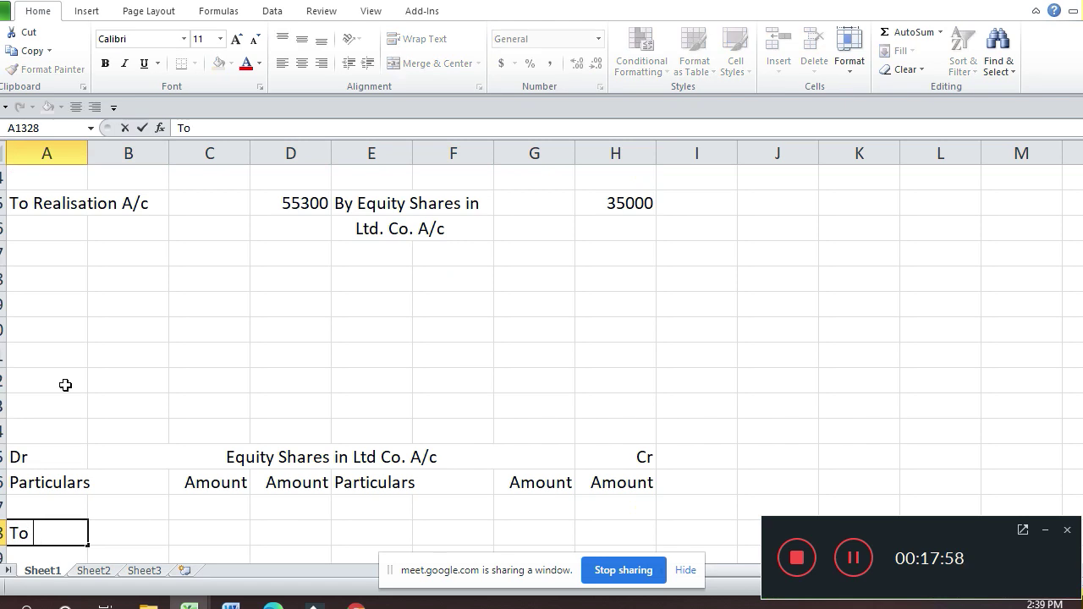
type(" Ltd. C")
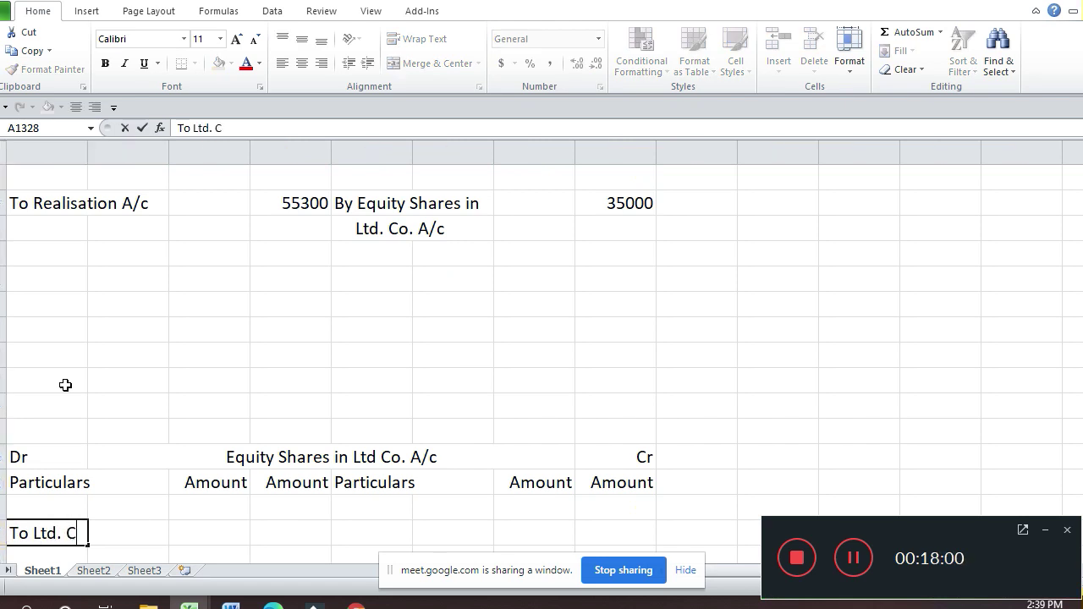
type("p.")
key("BackSpace")
key("BackSpace")
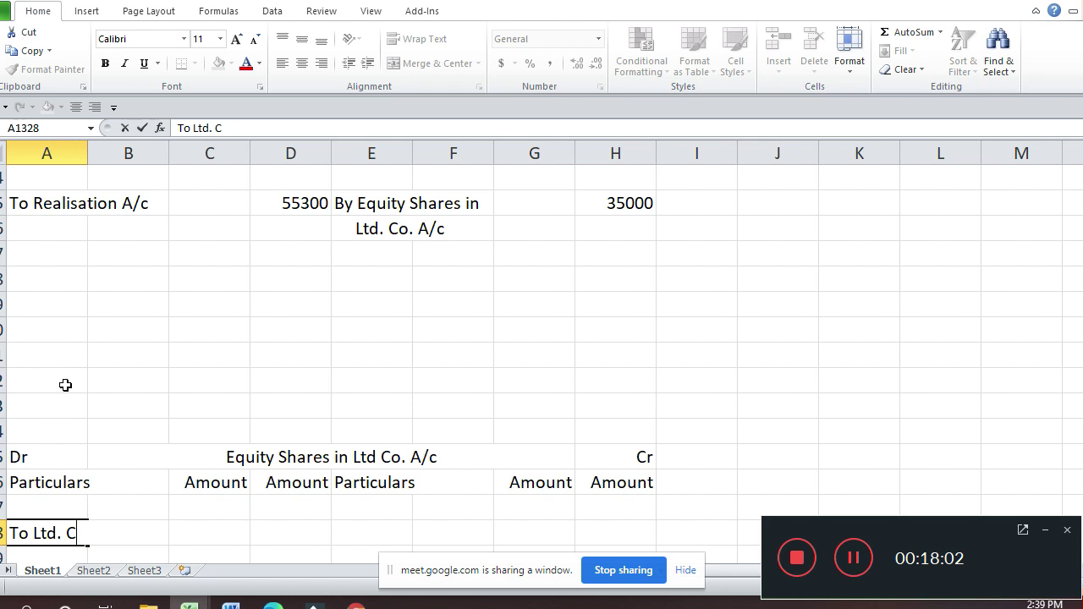
type("o")
type(". A/c")
key("Return")
key("Return")
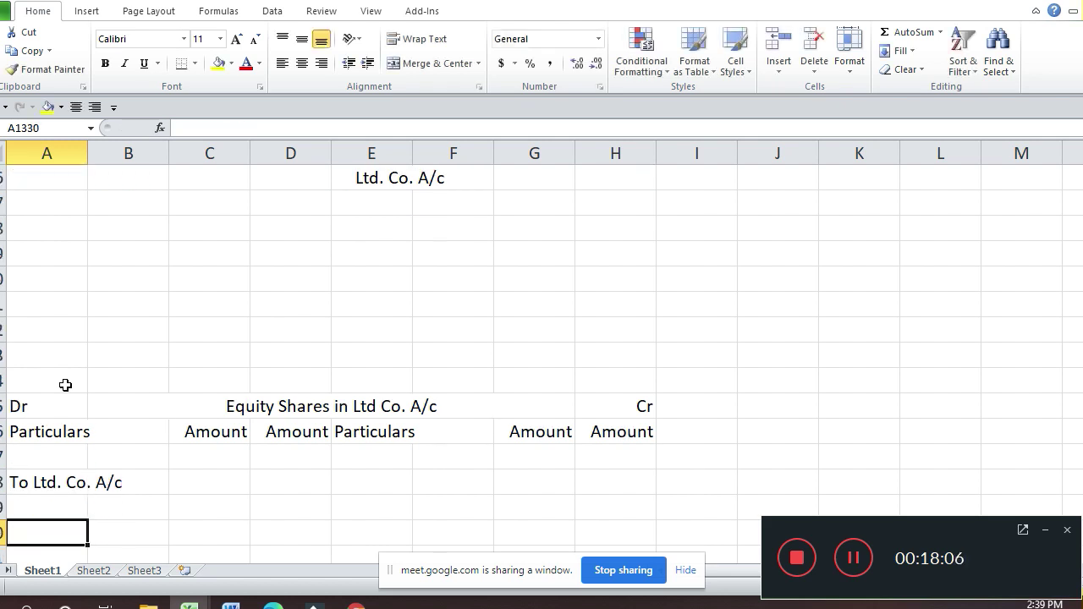
key("Down")
key("Up")
key("Up")
key("Right")
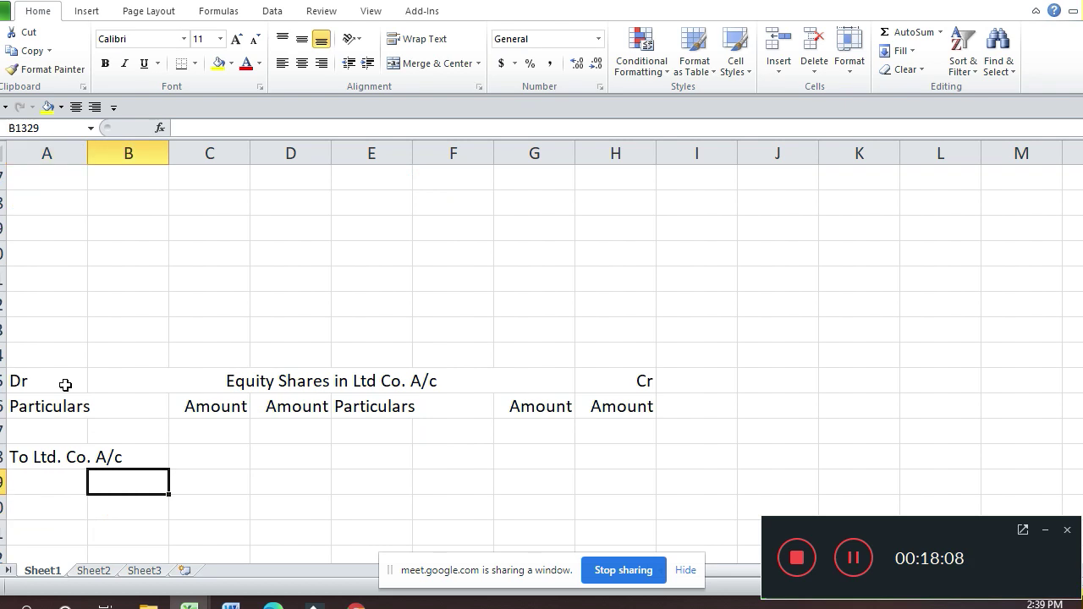
key("Up")
key("Right")
key("Right")
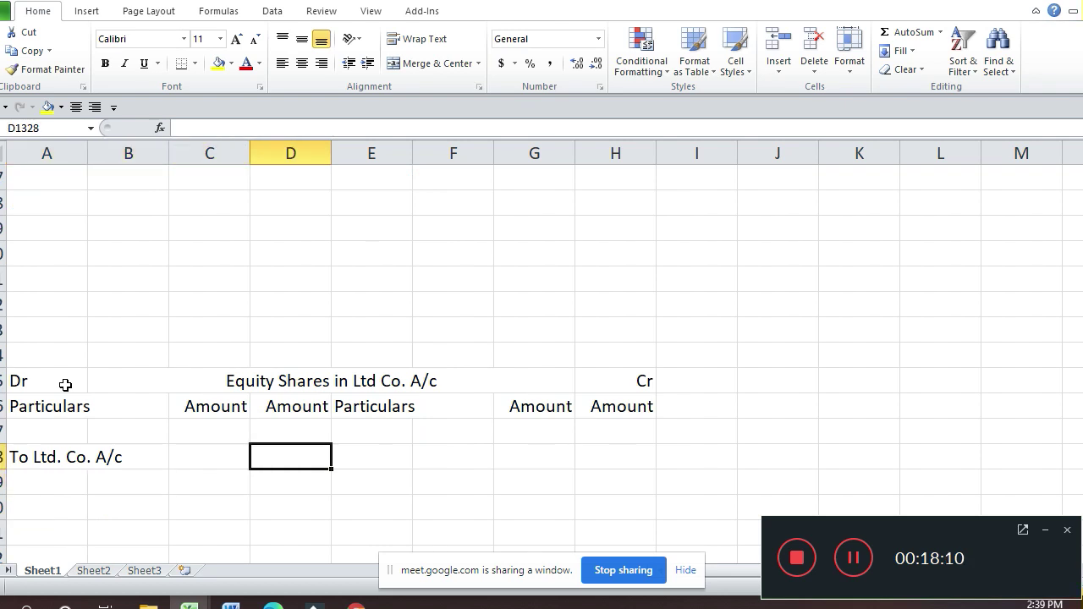
type("35000")
key("Return")
Step: Check the purchase consideration working, then return to the Ltd Co. account's next empty credit row
key("Up")
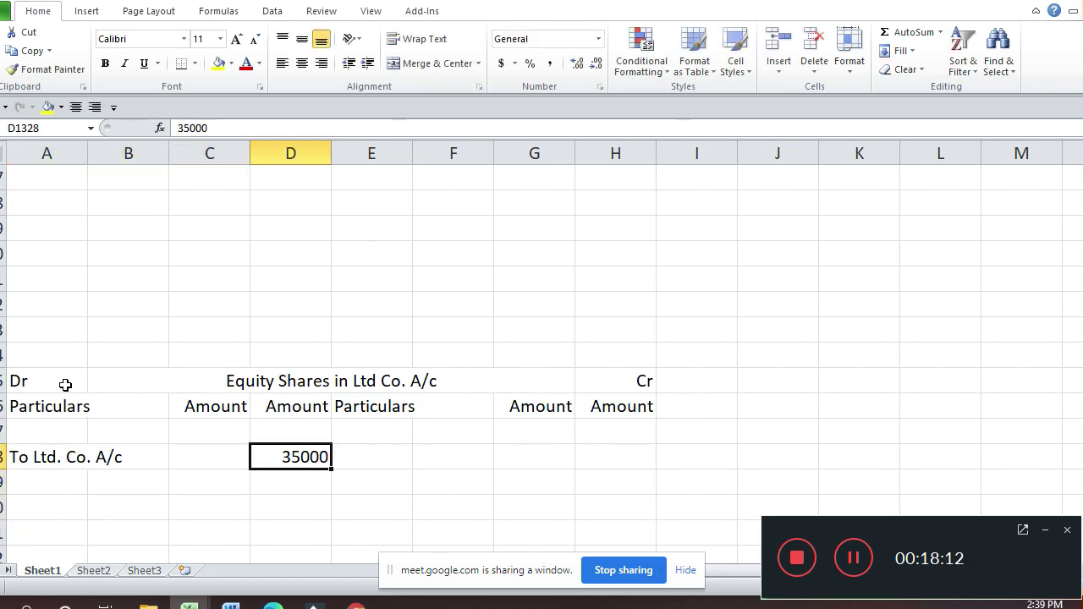
key("Up")
key("Page_Up")
key("Page_Up")
key("Page_Up")
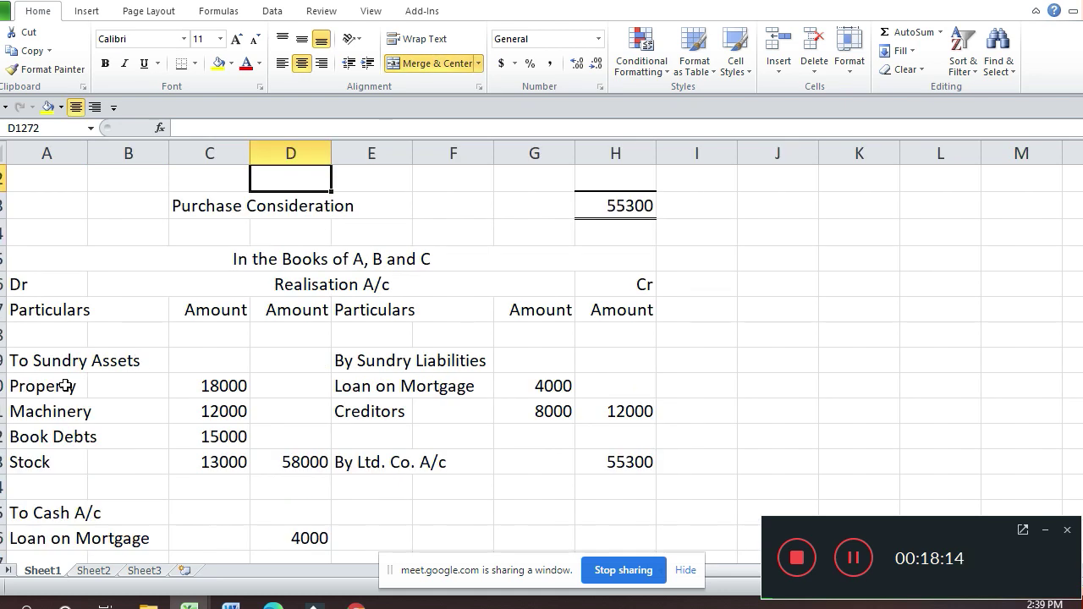
key("Up")
key("Up")
key("Up")
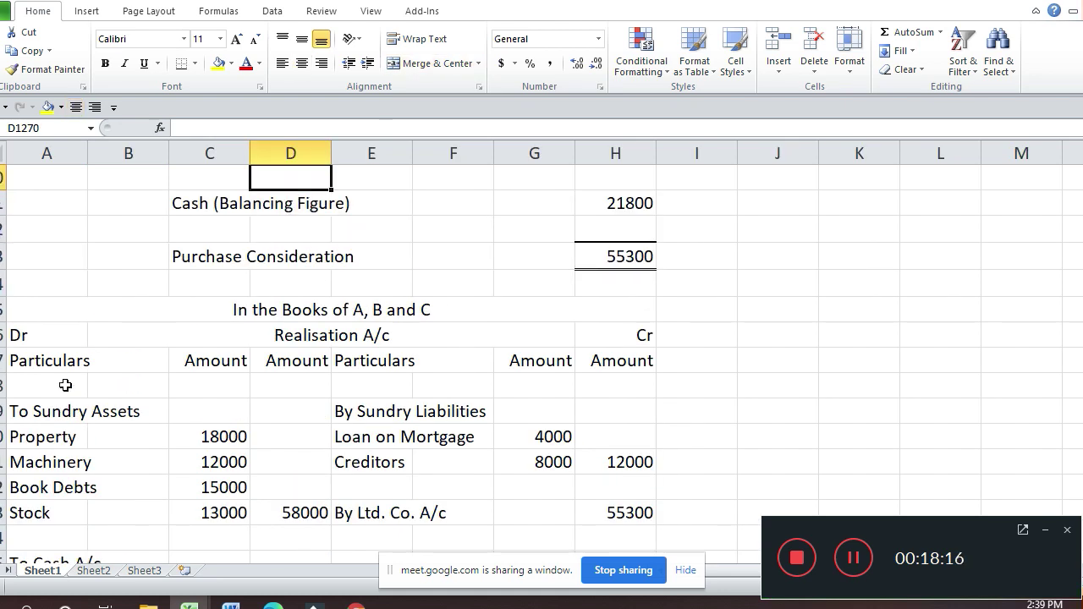
key("Down")
key("Down")
key("Down")
key("Down")
key("Down")
key("Down")
key("Down")
key("Down")
key("Down")
key("Down")
key("Down")
key("Down")
key("Down")
key("Down")
key("Down")
key("Down")
key("Down")
key("Down")
key("Down")
key("Down")
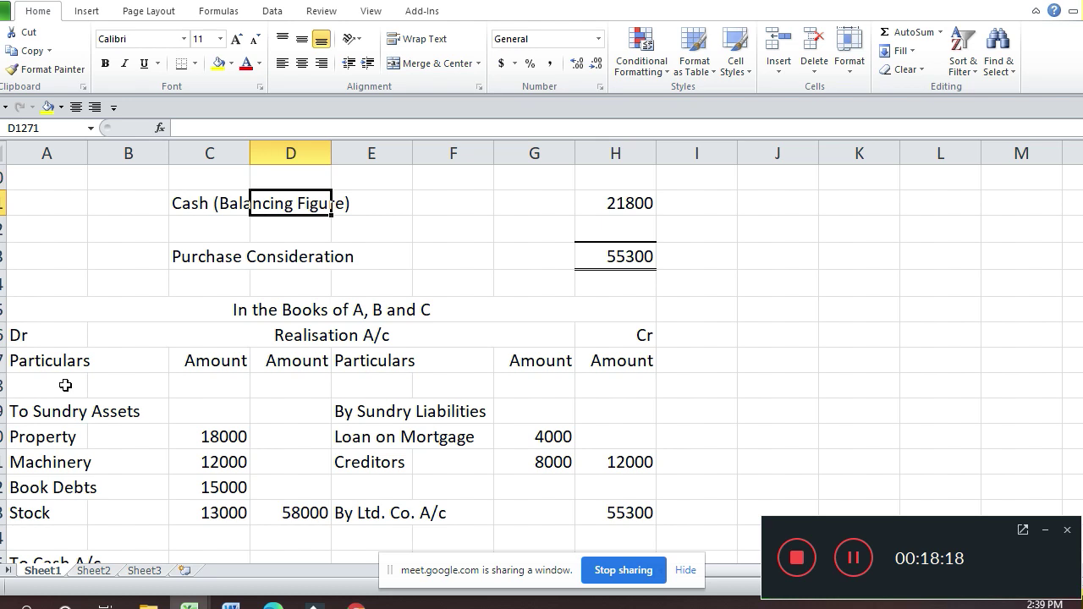
key("Down")
key("Down")
key("Down")
key("Down")
key("Down")
key("Down")
key("Down")
key("Down")
key("Down")
key("Down")
key("Down")
key("Down")
key("Down")
key("Down")
key("Down")
key("Down")
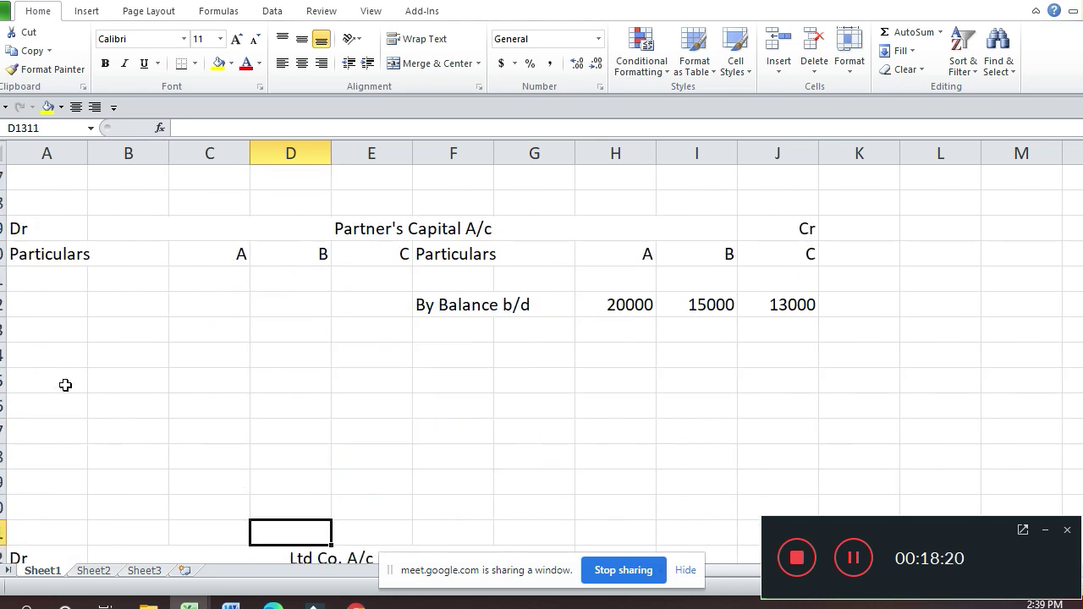
key("Up")
key("Right")
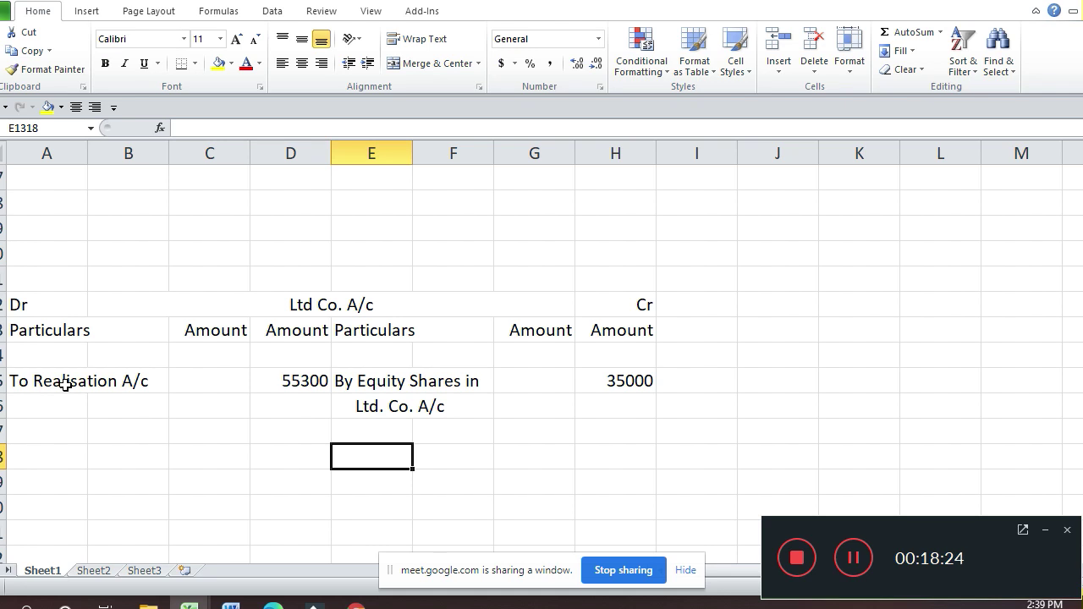
Step: Credit the Ltd Co. account with 'By Cash A/c' of 21800 in row 1318
type("By Ca")
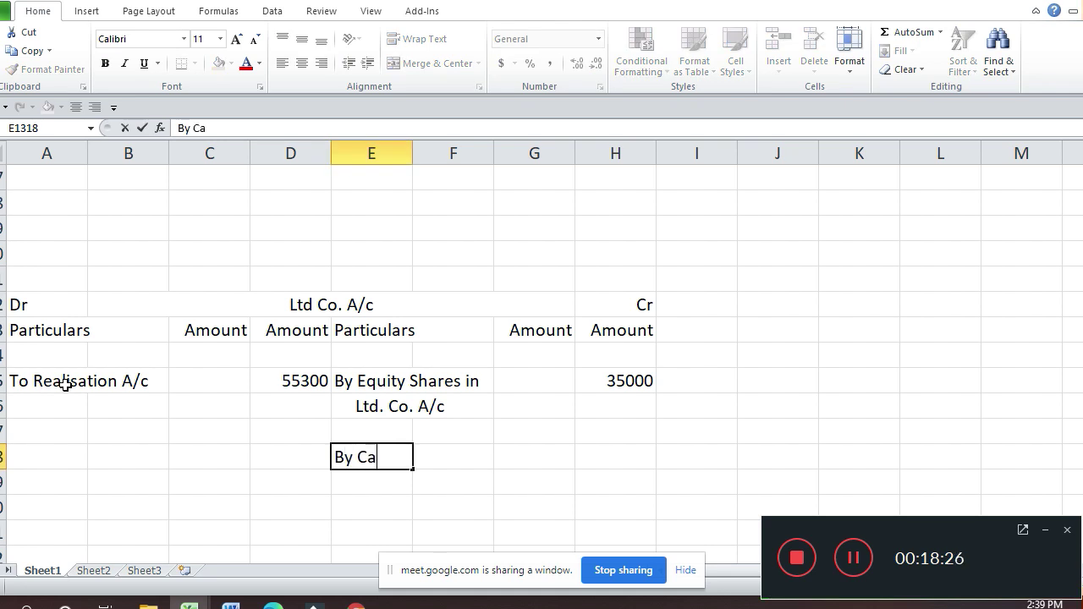
type("sh A/c")
key("Return")
key("Up")
key("Right")
key("Right")
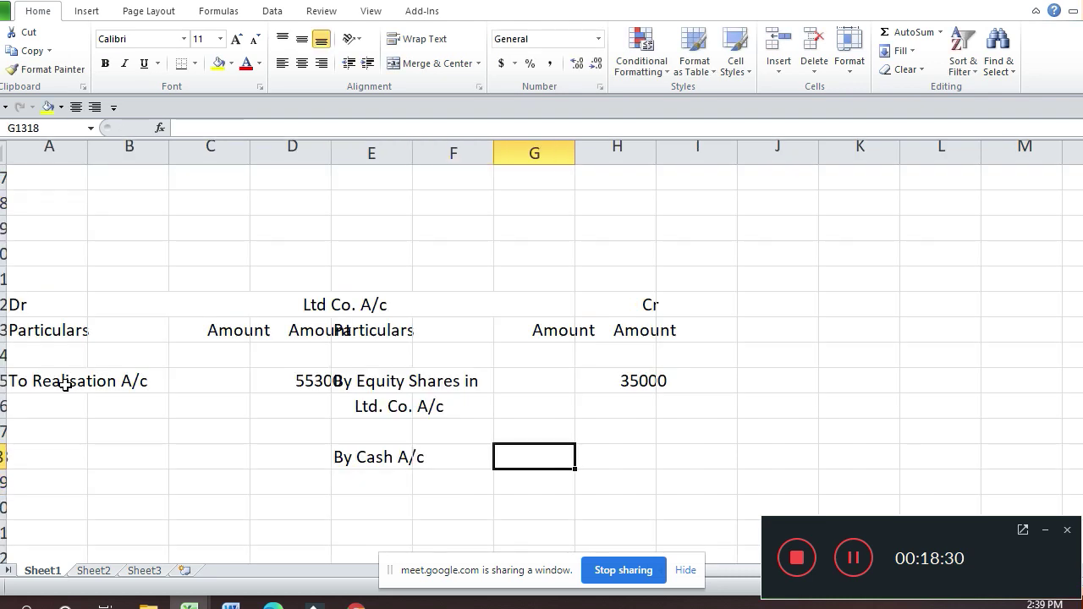
key("Right")
type("21")
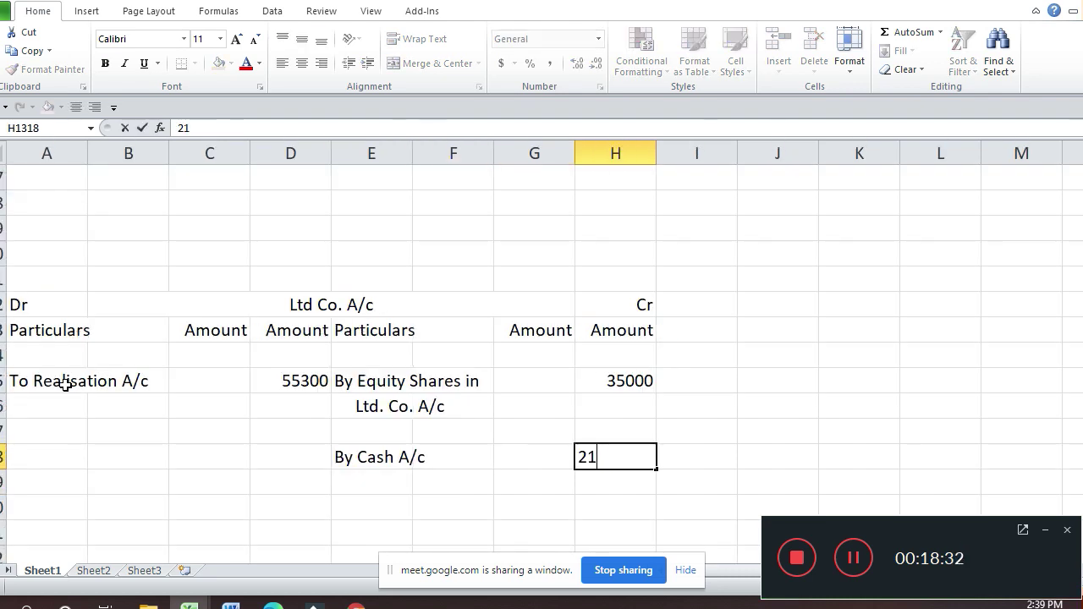
type("800")
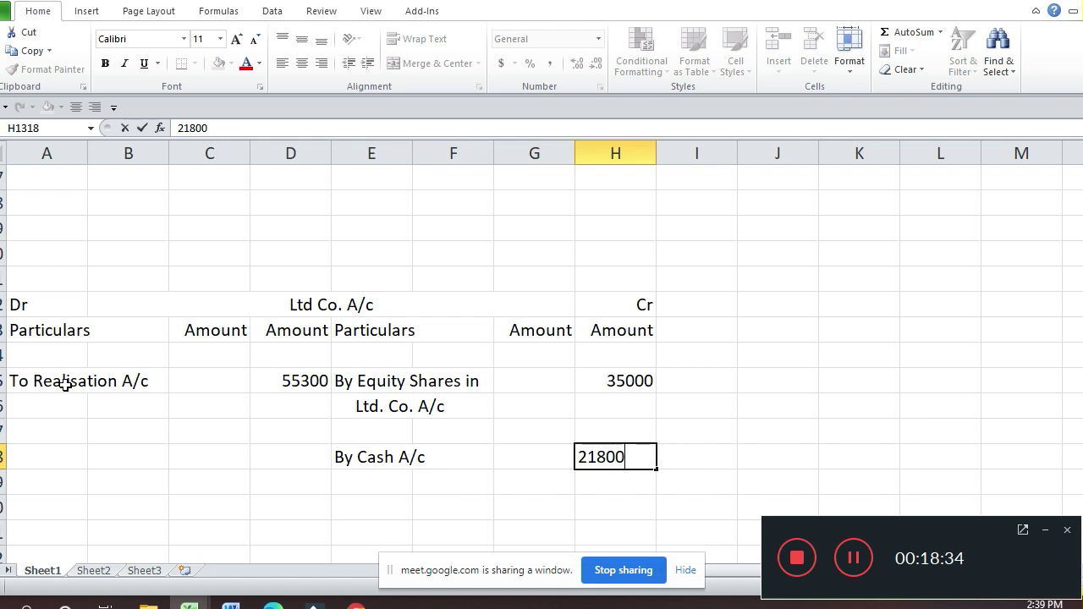
key("Return")
key("Return")
key("Return")
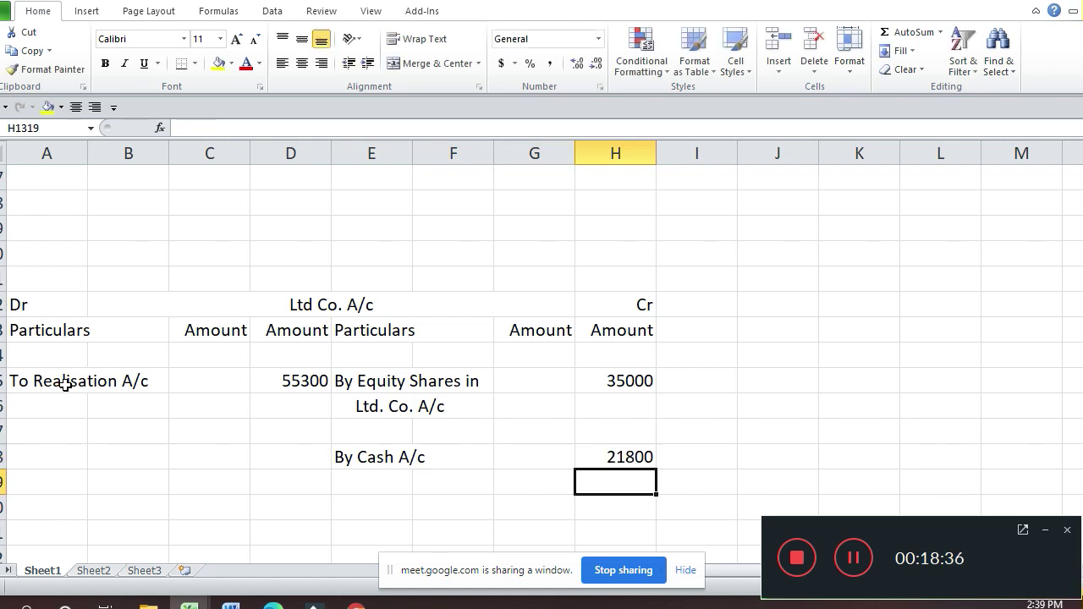
Step: Enter the 21800 cash receipt in D1342 on the Cash account's debit side
key("Down")
key("Down")
key("Down")
key("Down")
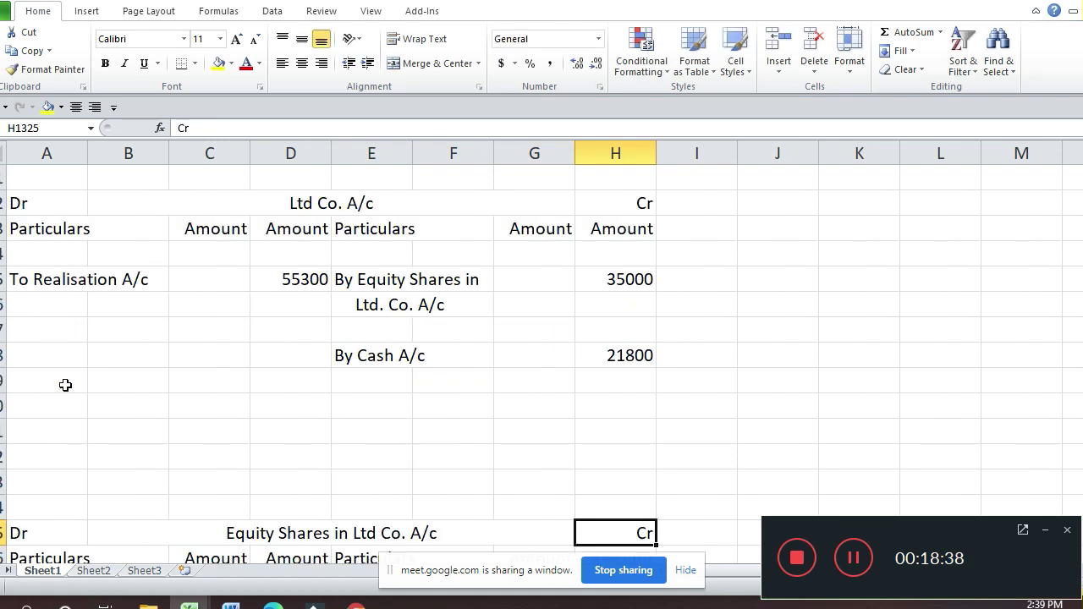
key("Down")
key("Down")
key("Down")
key("Down")
key("Down")
key("Down")
key("Down")
key("Down")
key("Down")
key("Down")
key("Down")
key("Left")
key("Down")
key("Down")
key("Down")
key("Down")
key("Down")
key("Down")
key("Down")
key("Down")
key("Down")
key("Down")
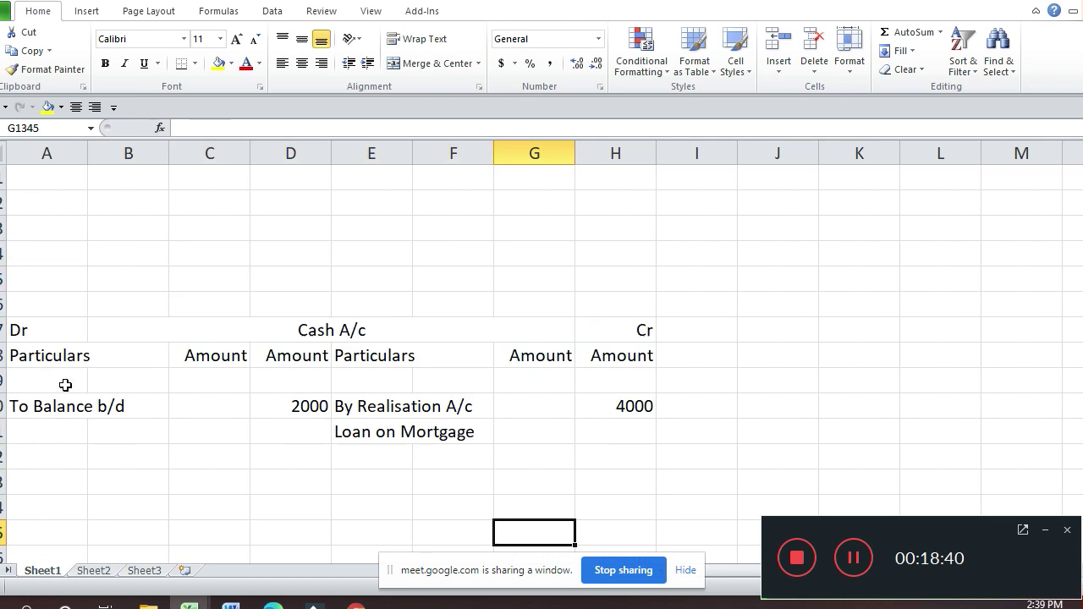
key("Up")
key("Up")
key("Up")
key("Up")
key("Left")
key("Left")
key("Left")
key("Left")
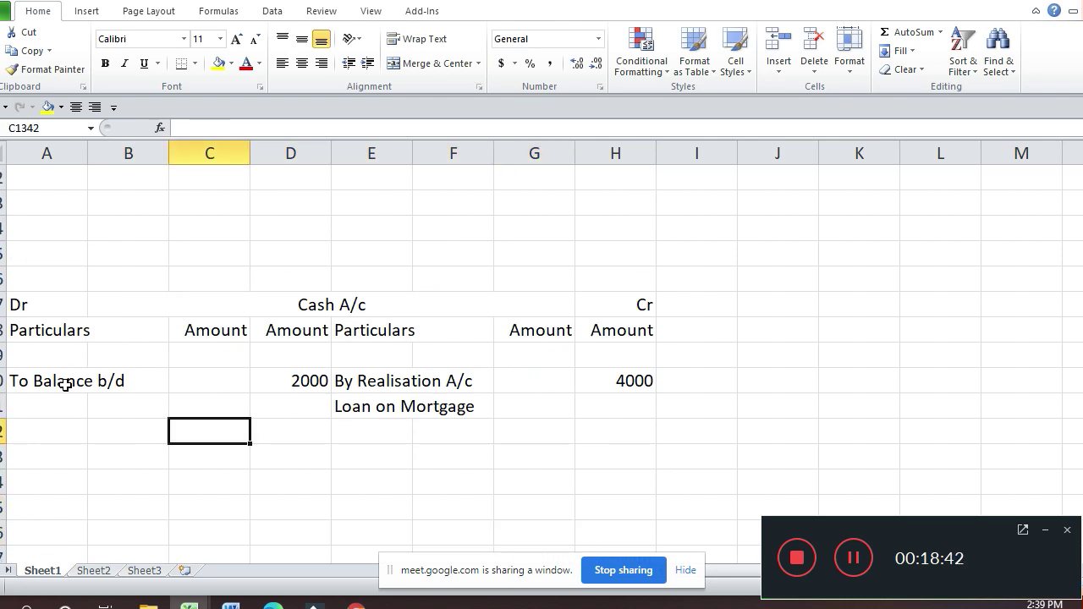
key("Right")
key("Page_Down")
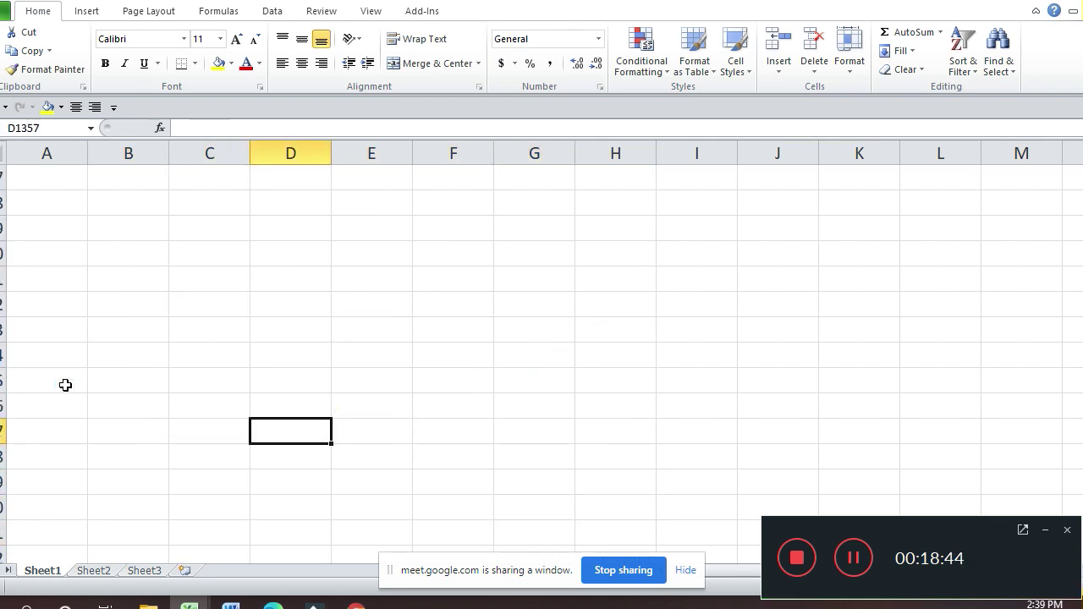
key("Page_Down")
key("Page_Down")
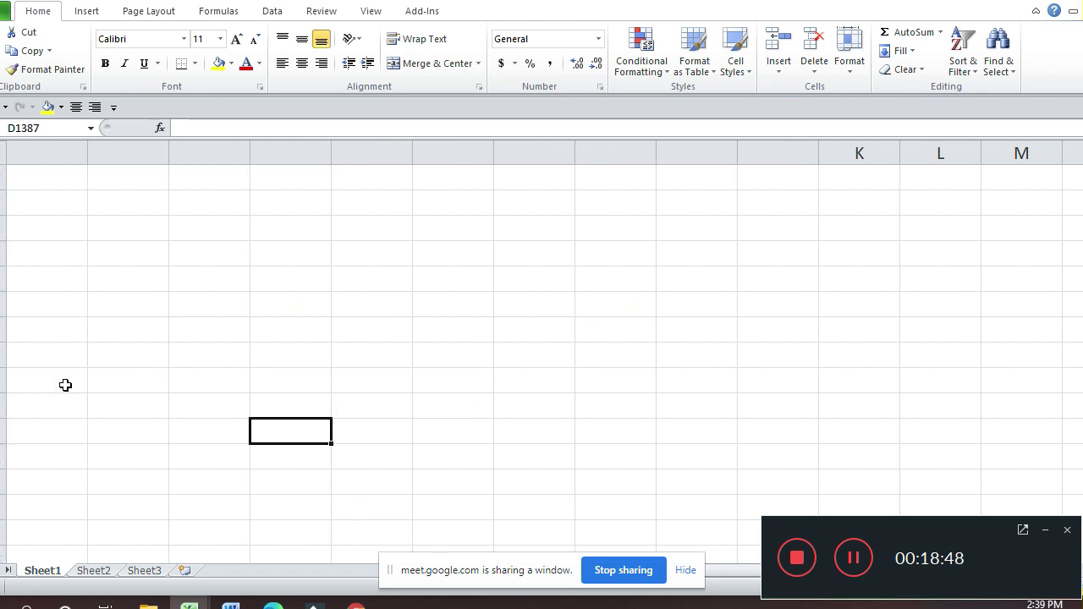
key("Page_Up")
key("Page_Up")
key("Page_Up")
key("Page_Up")
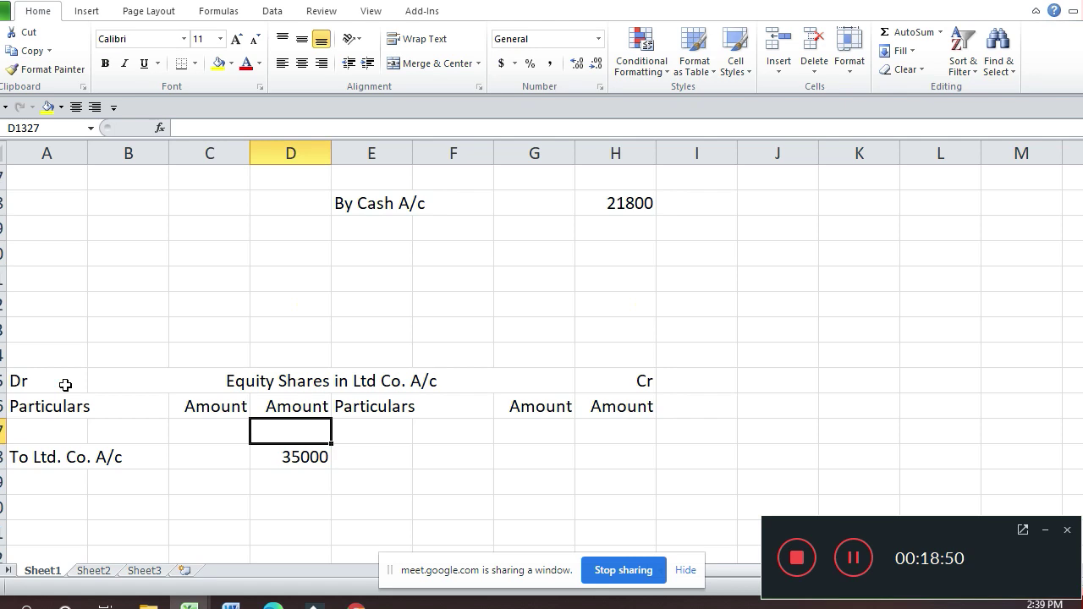
key("Page_Down")
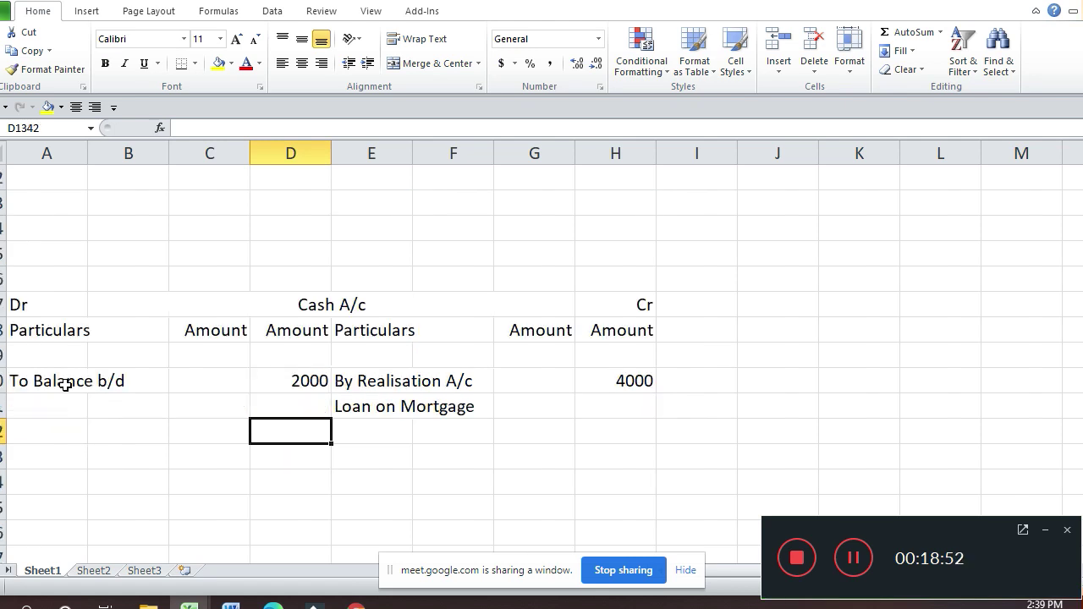
type("21800")
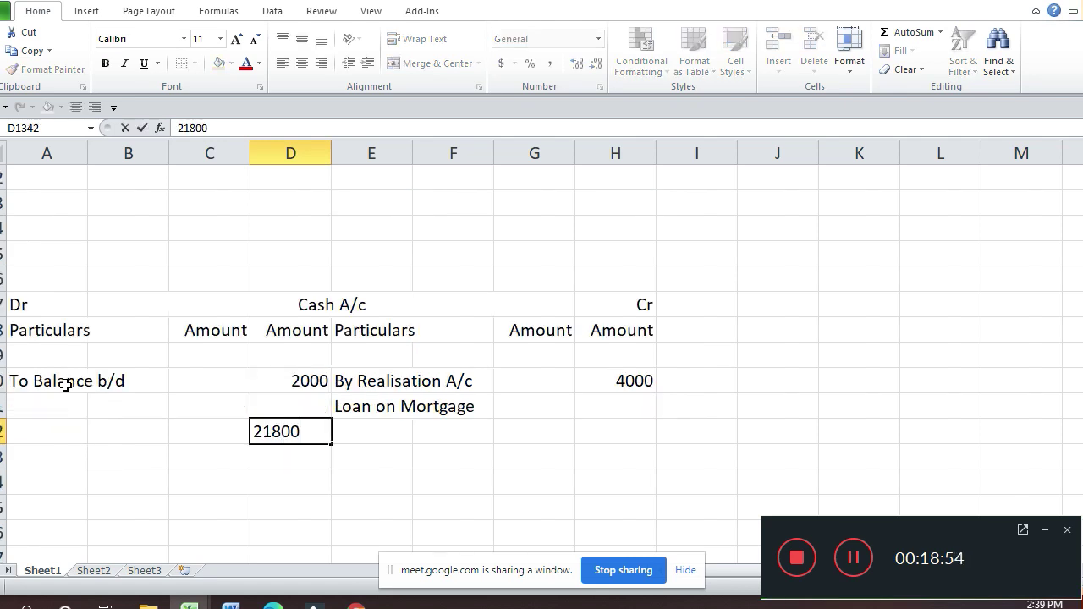
key("Return")
Step: Label the 21800 receipt 'To Ltd. Co. A/c' in A1342
key("Up")
key("Left")
key("Left")
key("Left")
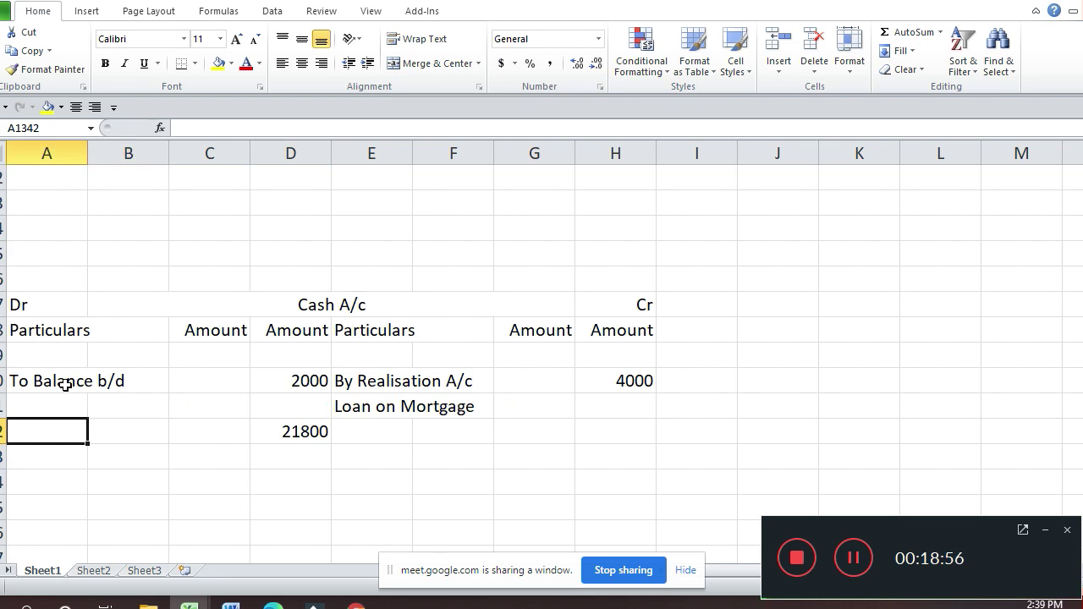
type("To Lt")
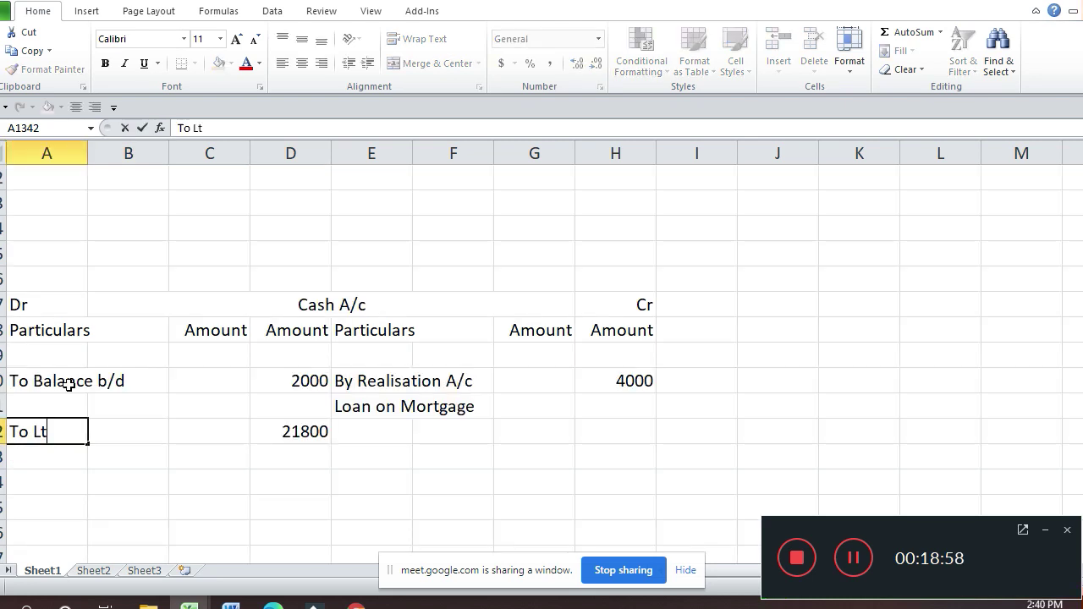
type("d. Co")
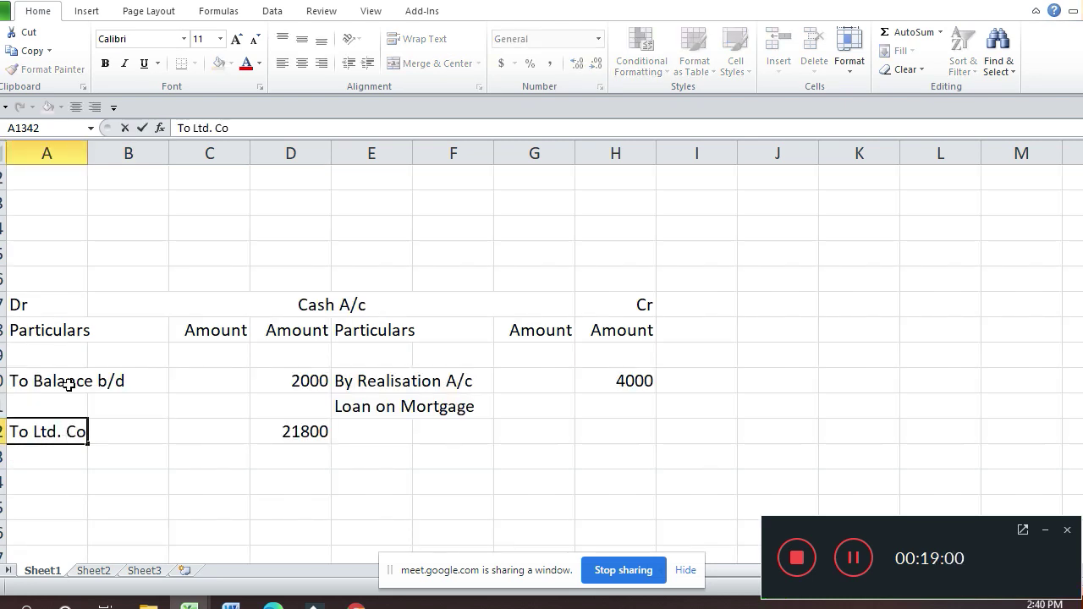
type(". A/c")
key("Return")
key("Up")
key("Up")
key("Up")
key("Up")
key("Up")
key("Up")
key("Up")
key("Up")
key("Up")
key("Up")
key("Up")
key("Up")
key("Up")
key("Up")
key("Up")
key("Up")
key("Up")
key("Up")
key("Up")
key("Up")
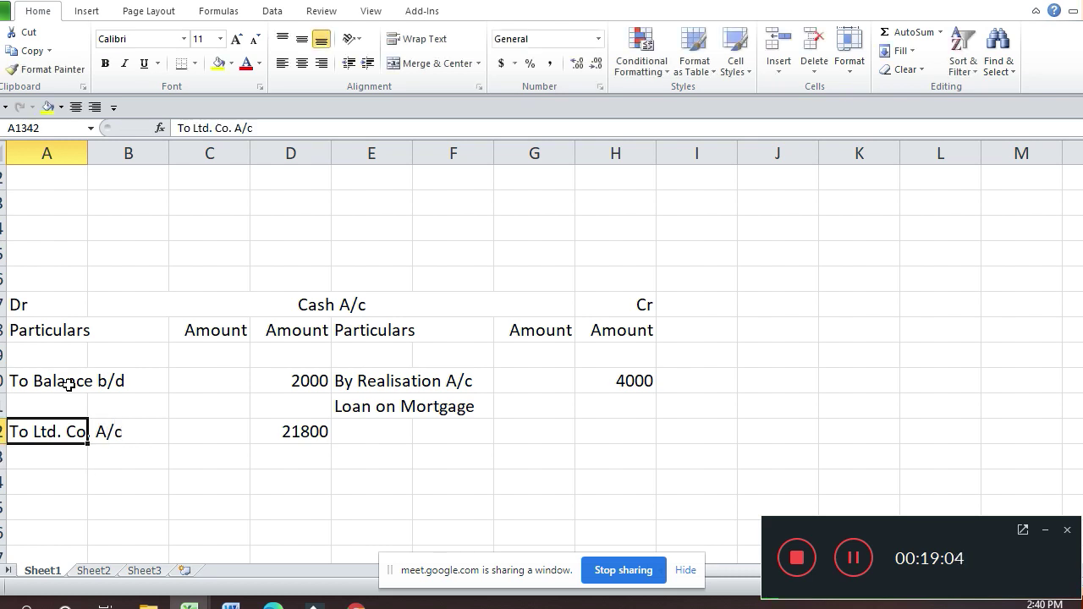
key("Up")
key("Up")
key("Up")
key("Up")
key("Up")
key("Up")
key("Down")
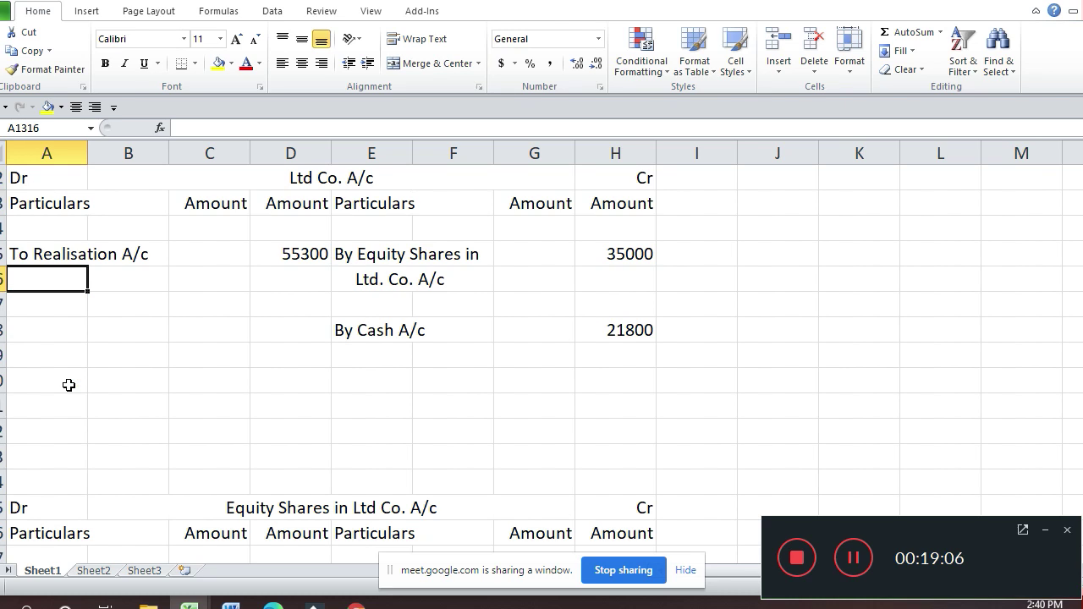
key("Down")
key("Down")
key("Down")
key("Down")
key("Down")
key("Down")
key("Down")
key("Down")
key("Down")
key("Down")
key("Down")
key("Down")
key("Down")
key("Down")
key("Down")
key("Up")
key("Up")
key("Up")
key("Up")
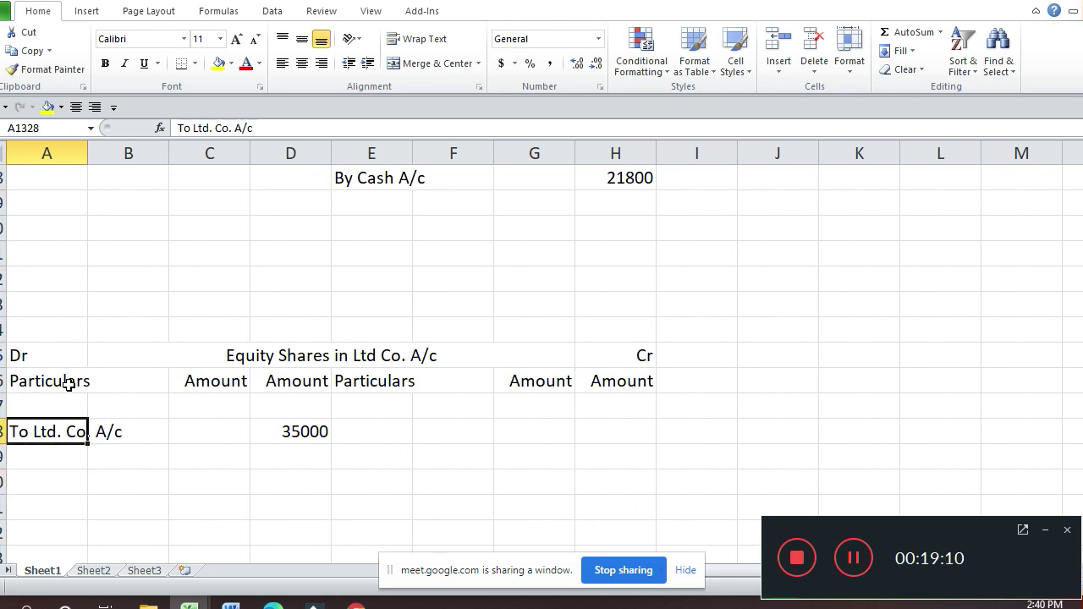
key("Right")
key("Right")
key("Right")
key("Right")
key("Up")
key("Up")
key("Up")
key("Up")
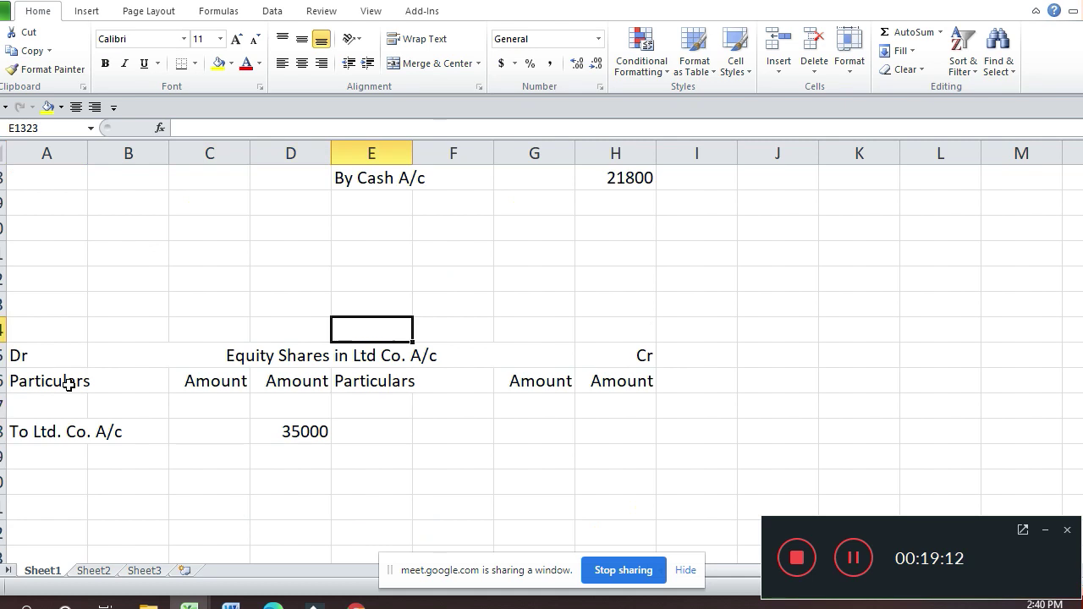
key("Up")
key("Up")
key("Up")
key("Up")
key("Up")
key("Up")
key("Up")
key("Up")
key("Up")
key("Up")
key("Up")
key("Up")
key("Up")
key("Up")
key("Up")
key("Up")
key("Up")
key("Up")
key("Up")
key("Up")
key("Up")
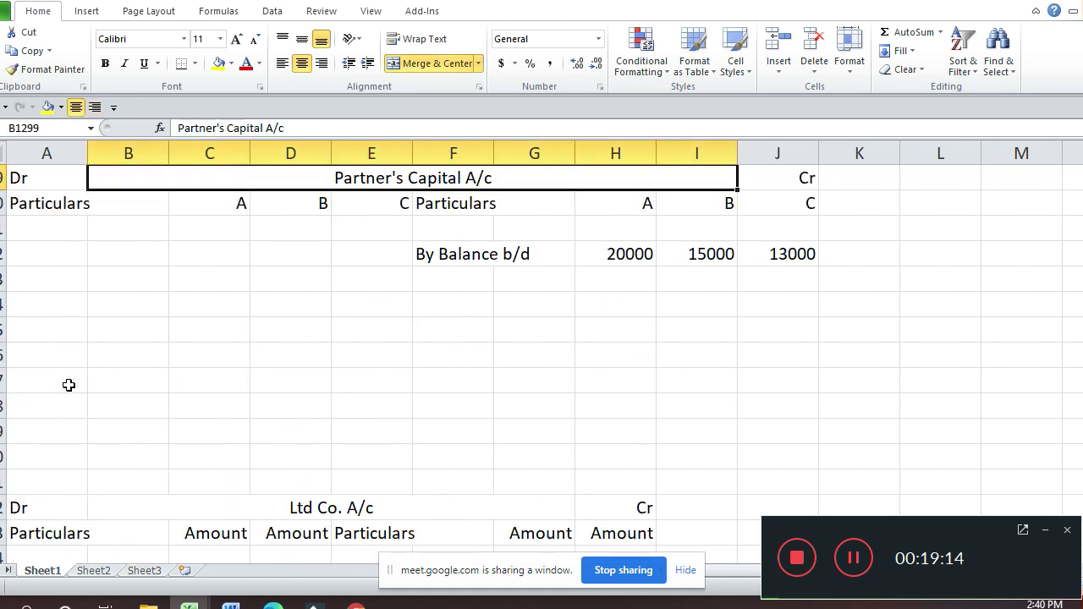
key("Up")
key("Up")
key("Up")
key("Up")
key("Up")
key("Up")
key("Up")
key("Up")
key("Up")
key("Up")
key("Up")
key("Up")
key("Up")
key("Up")
key("Up")
key("Up")
key("Up")
key("Up")
key("Up")
key("Up")
key("Down")
key("Down")
key("Down")
key("Down")
key("Down")
key("Down")
key("Down")
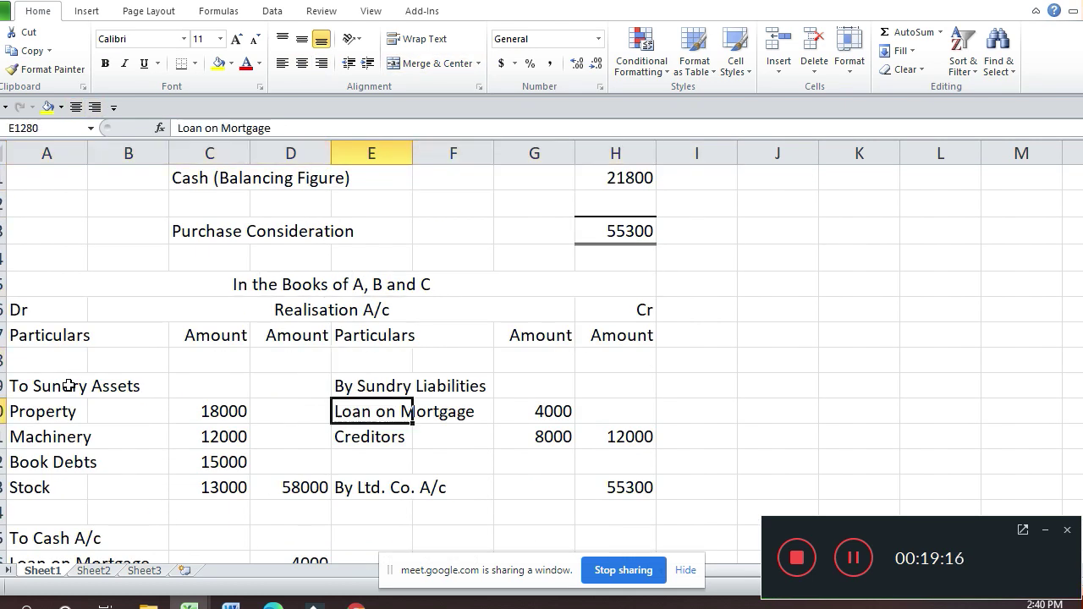
key("Down")
key("Down")
key("Down")
key("Down")
key("Down")
key("Down")
key("Down")
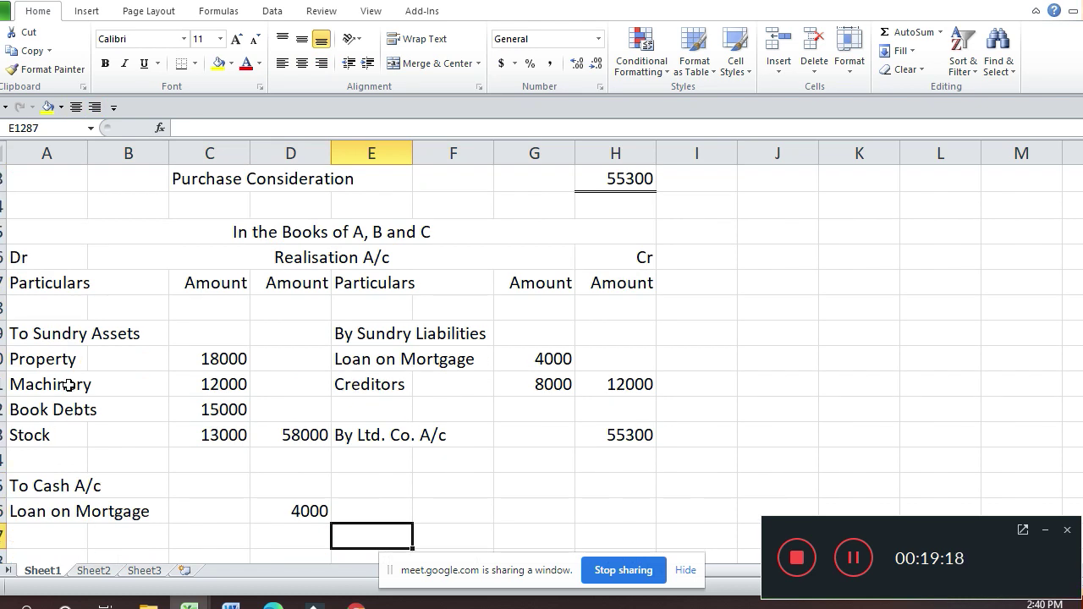
key("Down")
key("Down")
key("Down")
key("Down")
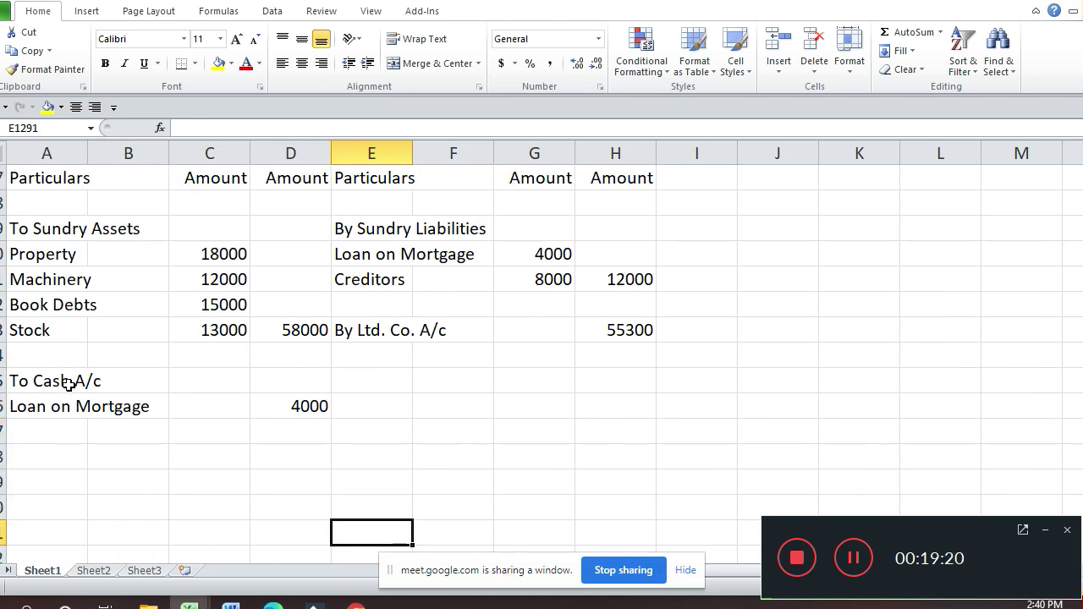
key("Up")
key("Up")
key("Up")
key("Up")
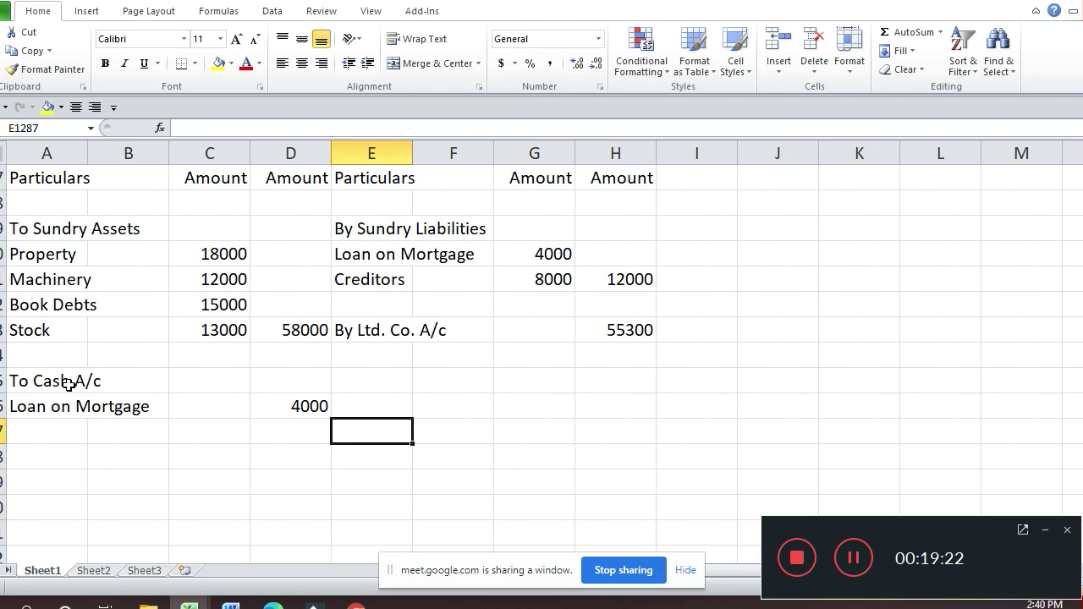
key("Left")
key("Down")
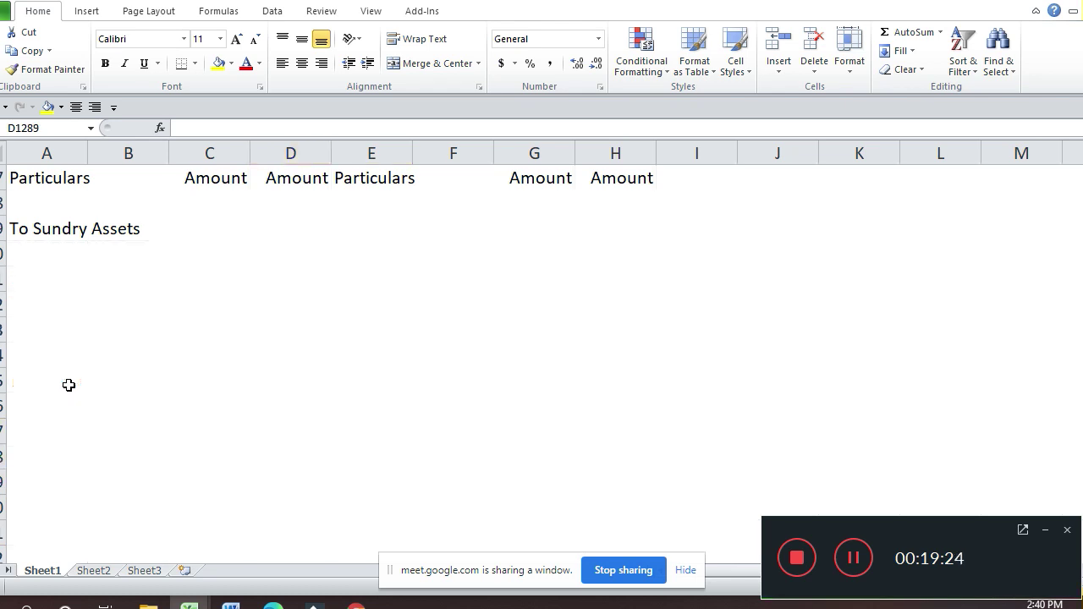
key("Down")
key("Down")
key("Down")
key("Down")
key("Down")
key("Down")
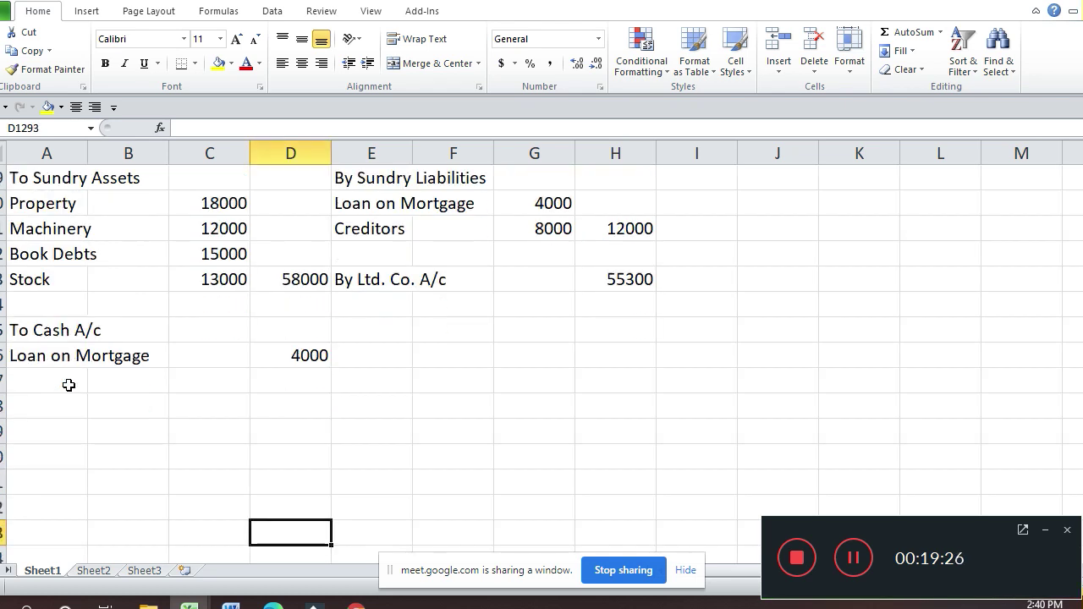
key("Right")
key("Right")
key("Right")
key("Right")
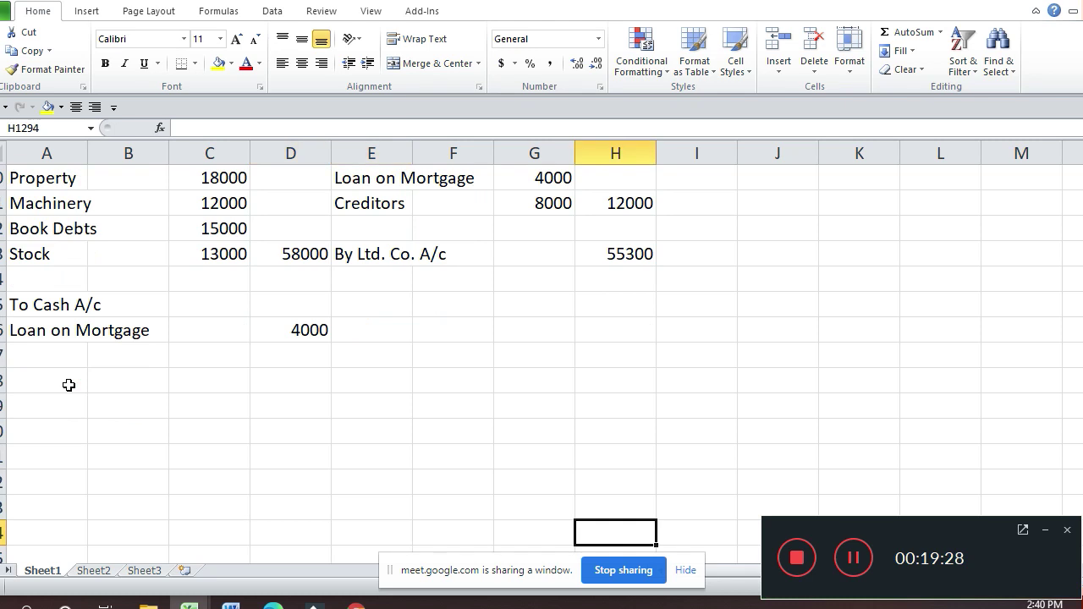
Step: Total the Realisation credit side with =SUM(H1278:H1292) in H1294, giving 67300
type("=sum(")
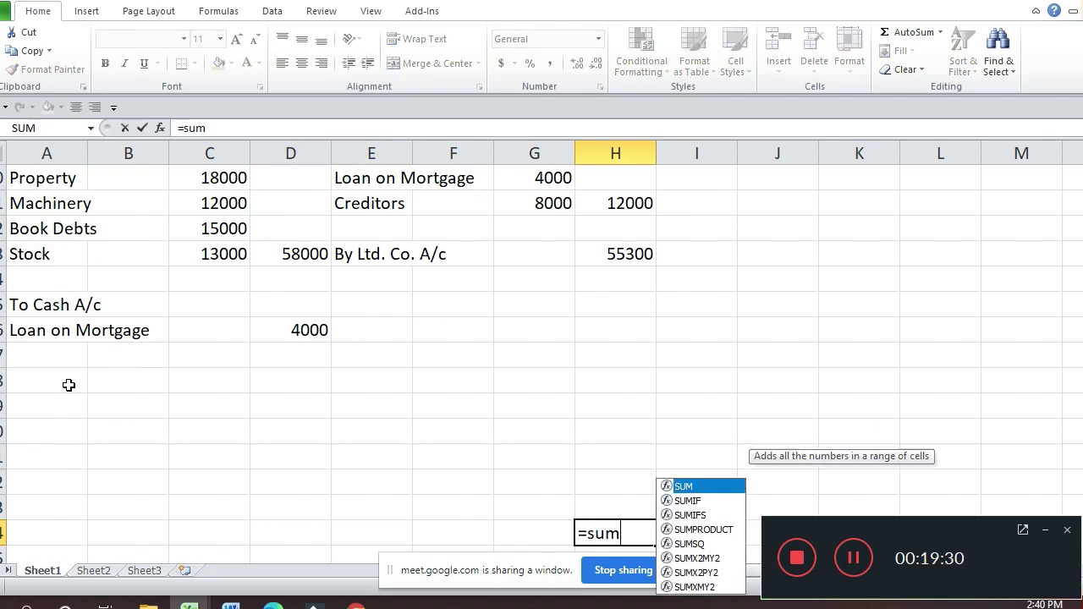
key("Up")
key("Up")
key("shift+Up")
key("shift+Up")
key("shift+Up")
key("shift+Up")
key("shift+Up")
key("shift+Up")
key("shift+Up")
key("shift+Up")
key("shift+Up")
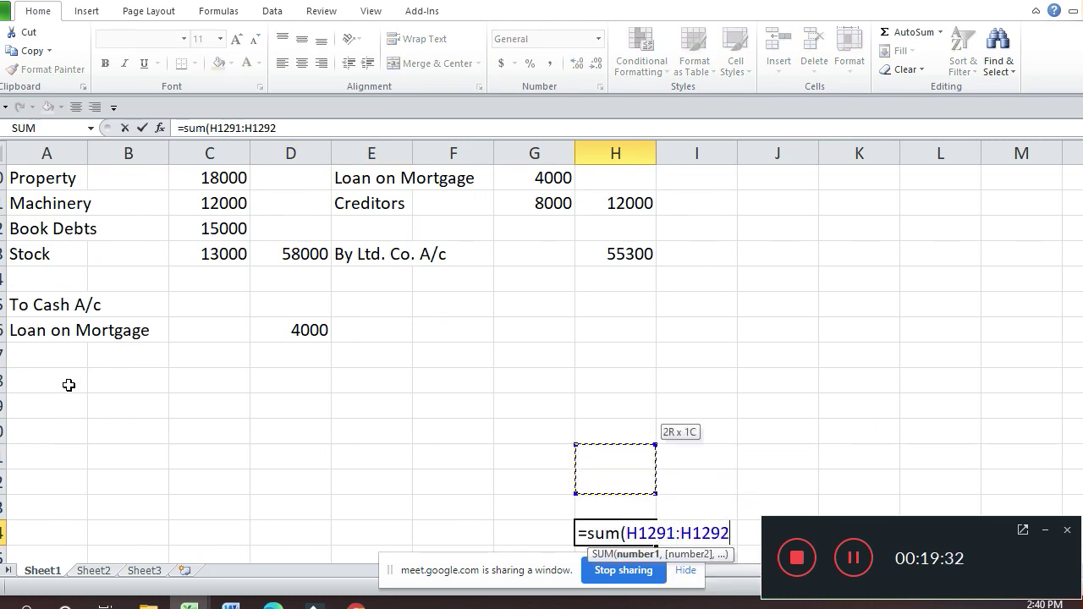
key("shift+Up")
key("shift+Up")
key("shift+Up")
key("shift+Up")
key("shift+Up")
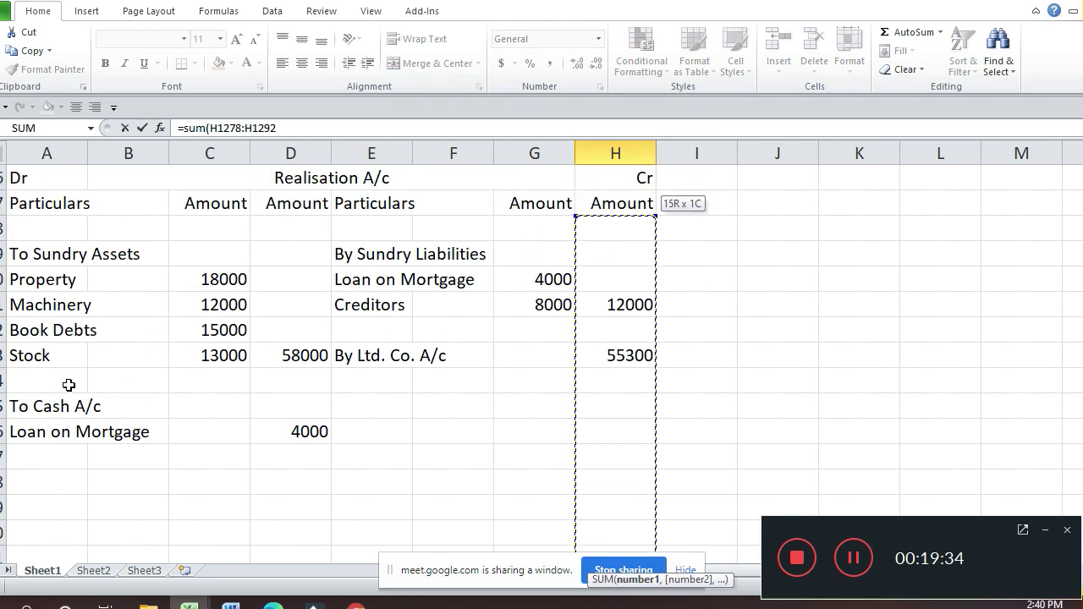
key("Return")
Step: Link the debit total D1294 to the credit total with =H1294
key("Up")
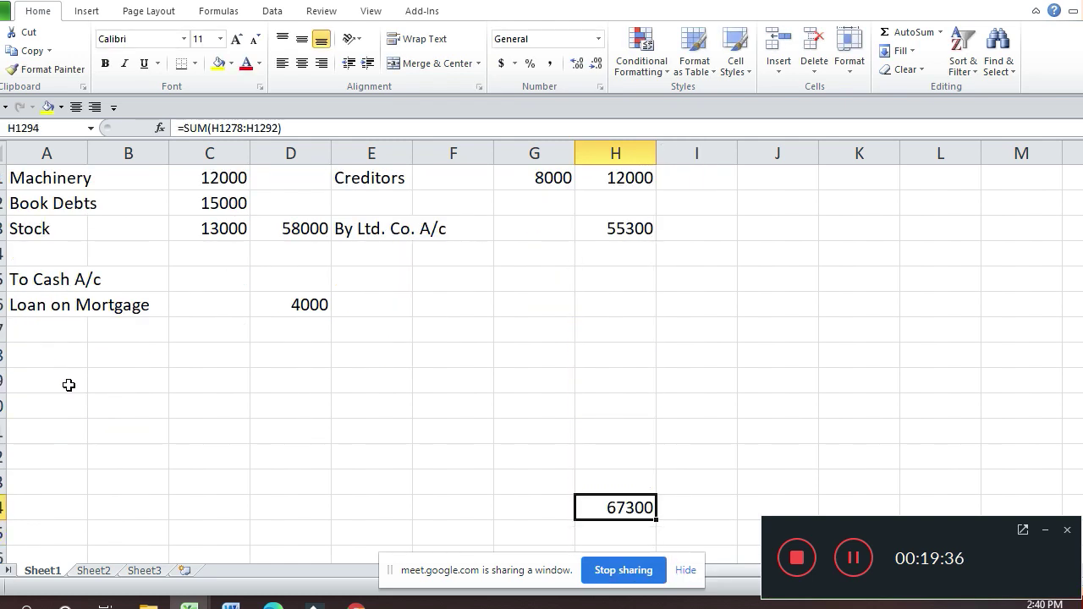
key("Left")
key("Left")
key("Left")
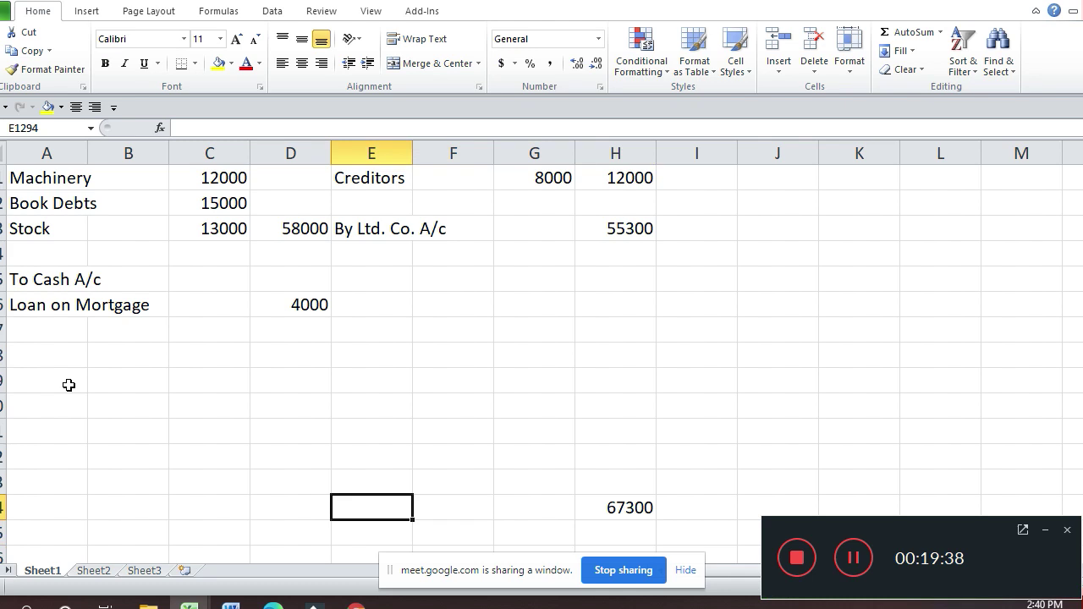
key("Left")
type("=")
key("Right")
key("Right")
key("Right")
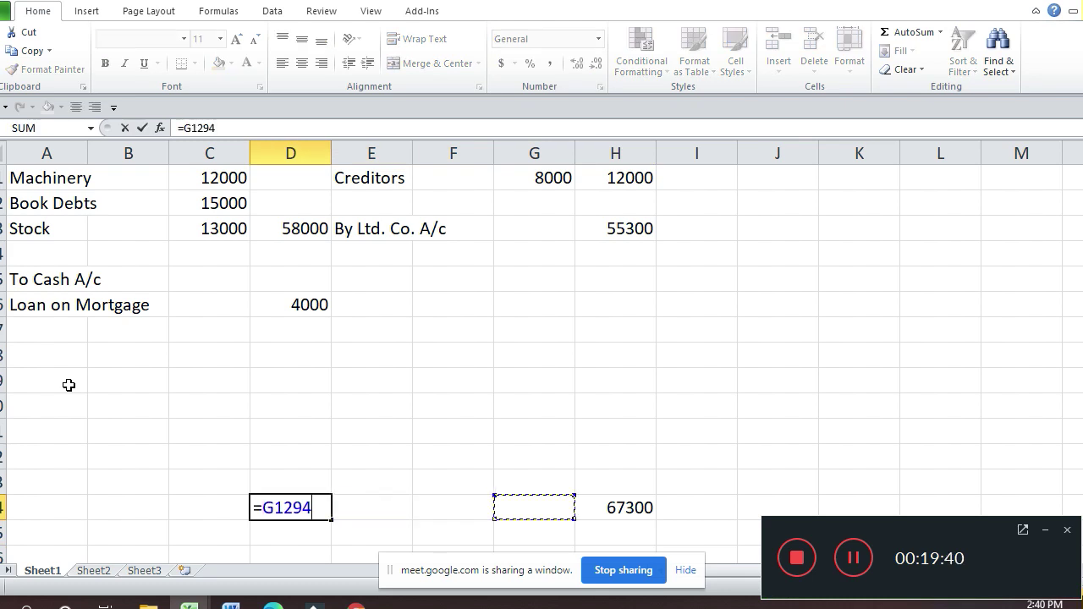
key("Right")
key("Right")
key("Return")
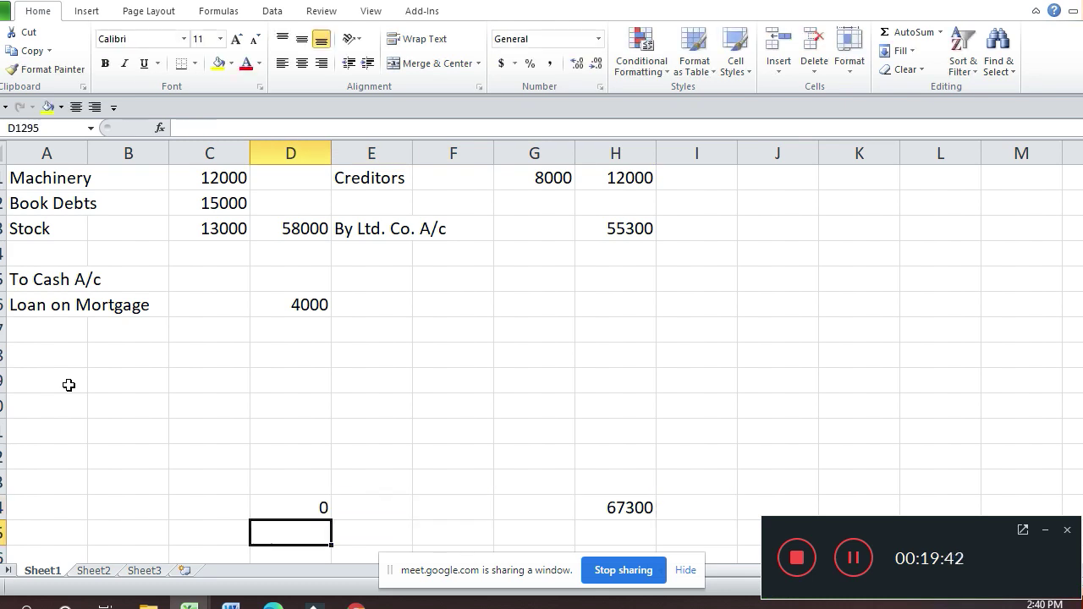
key("Up")
type("-")
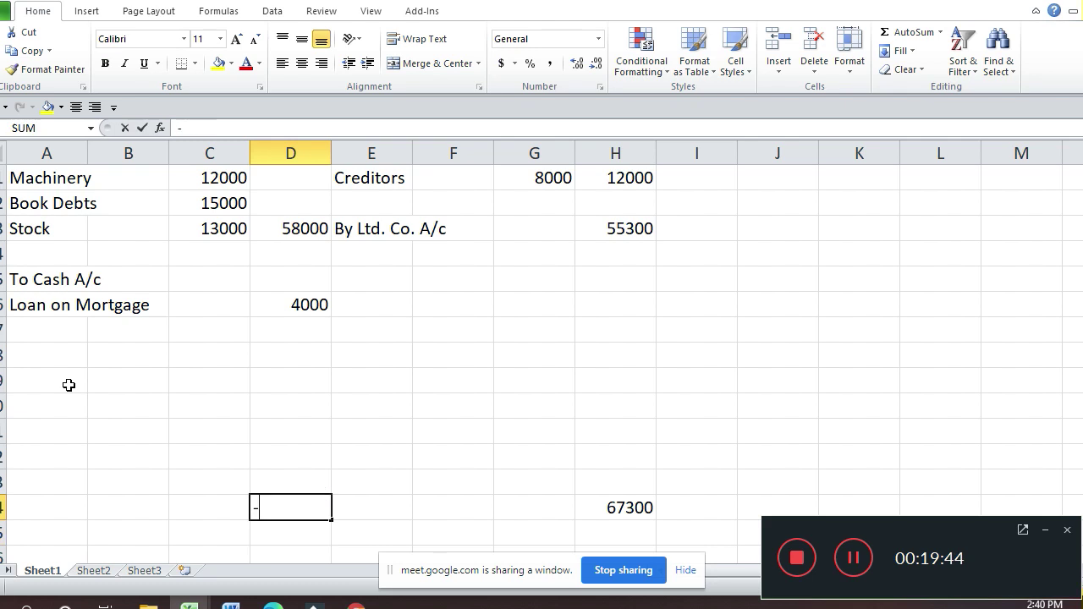
key("BackSpace")
type("=")
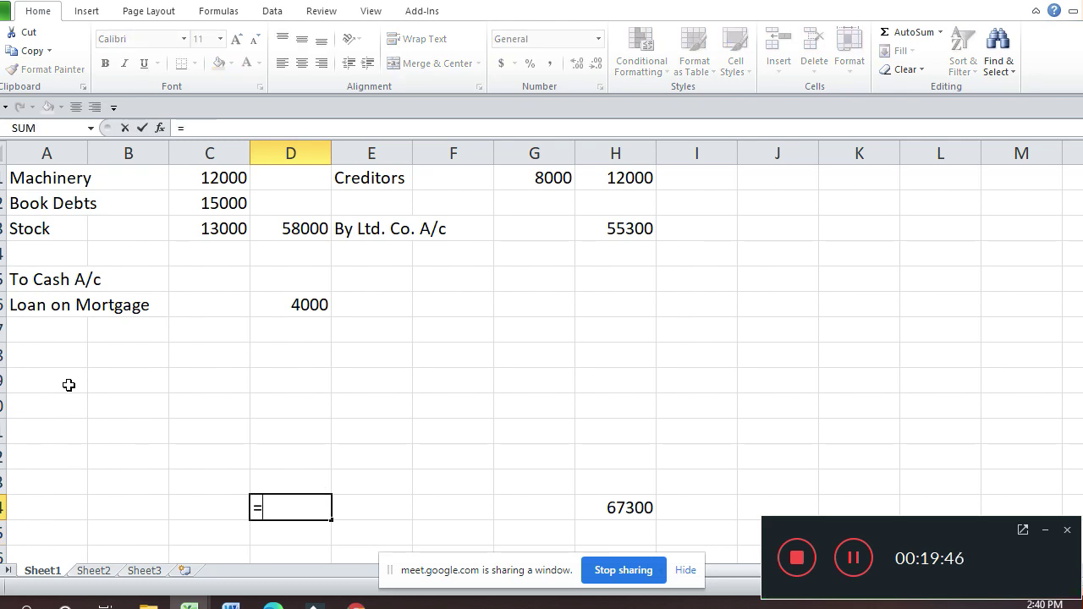
key("Right")
key("Right")
key("Right")
key("Right")
Step: Commit the 67300 debit total, then draft a balancing formula in D1292 and discard it
key("Return")
key("Up")
key("Up")
key("Up")
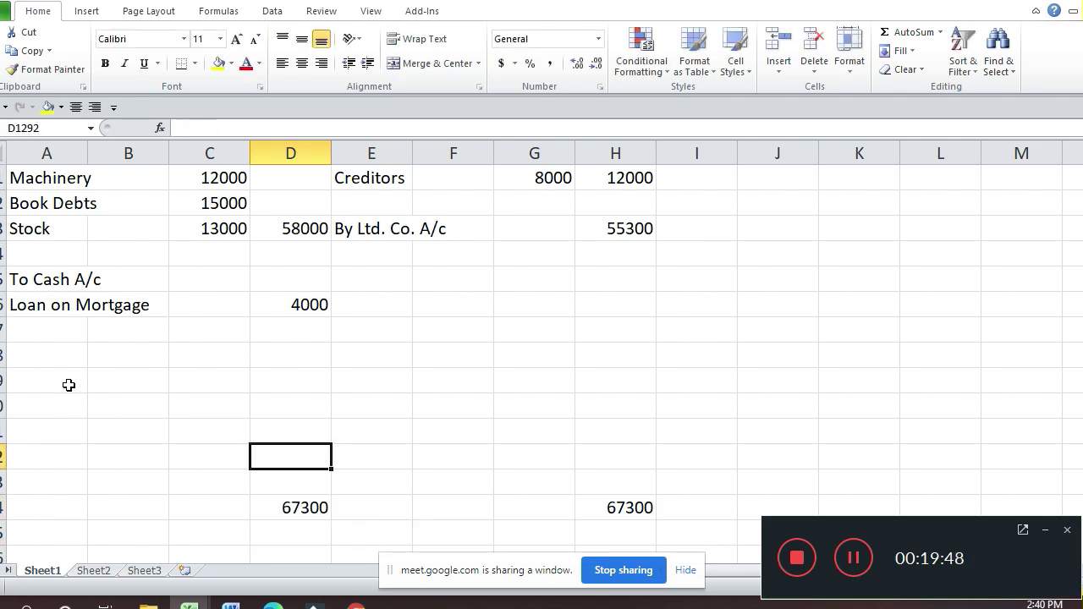
type("=")
key("Down")
key("Down")
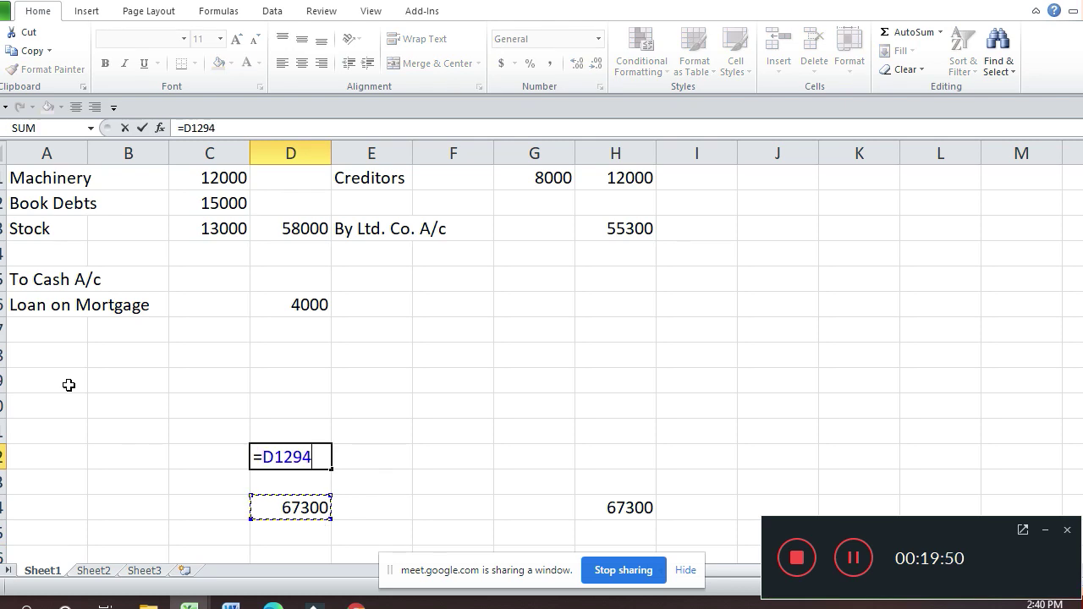
type("-sum(")
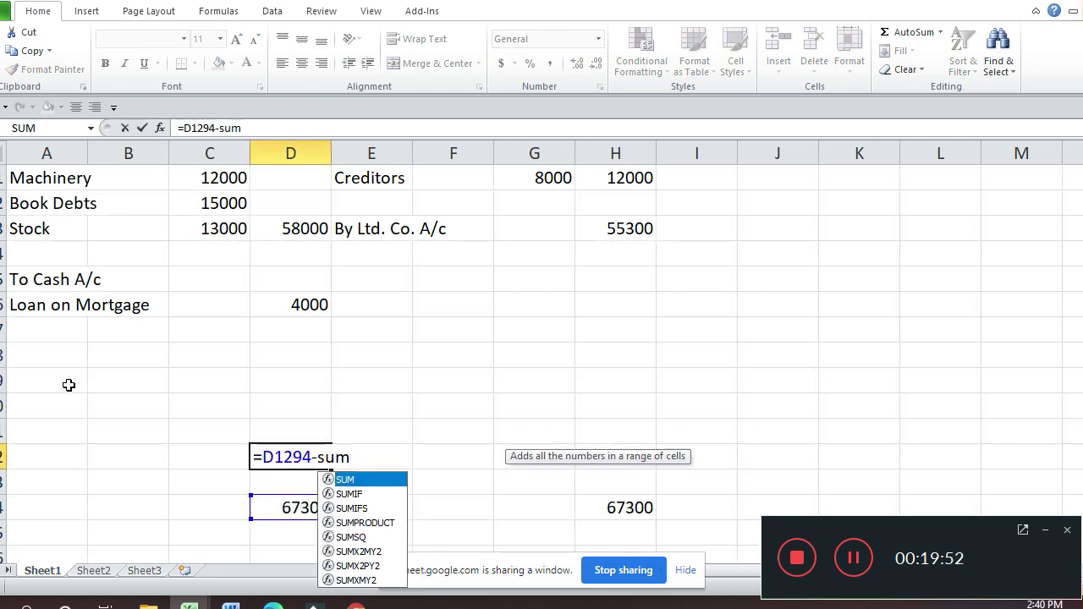
key("Up")
key("Up")
key("shift+Up")
key("shift+Up")
key("shift+Up")
key("shift+Up")
key("shift+Up")
key("shift+Up")
key("shift+Up")
key("shift+Up")
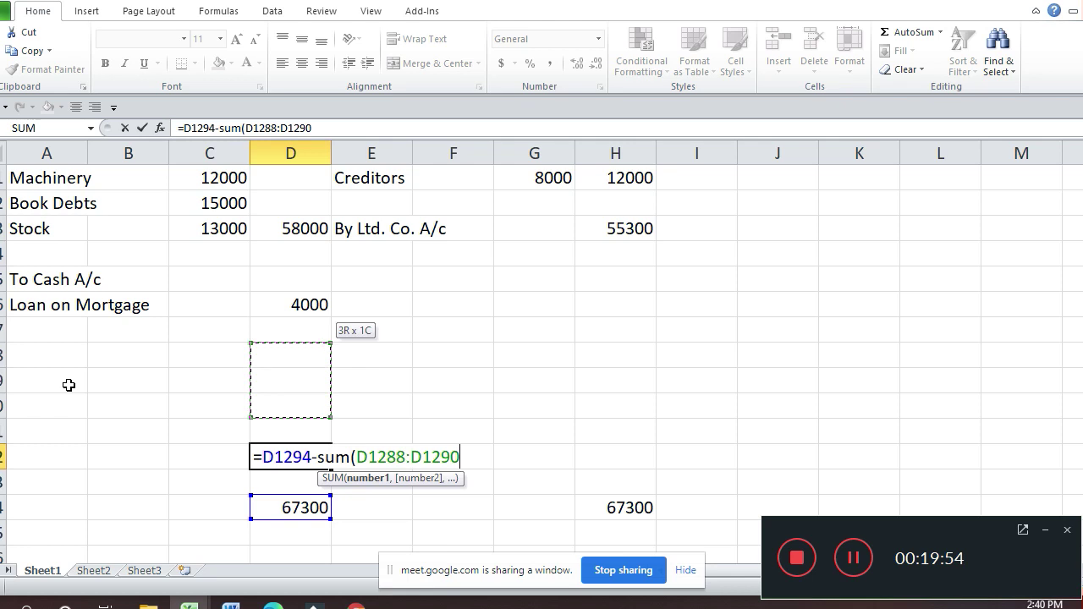
key("shift+Up")
key("shift+Up")
key("shift+Up")
key("shift+Up")
key("shift+Up")
key("shift+Up")
key("shift+Up")
key("shift+Up")
key("shift+Up")
key("shift+Up")
key("shift+Up")
key("shift+Up")
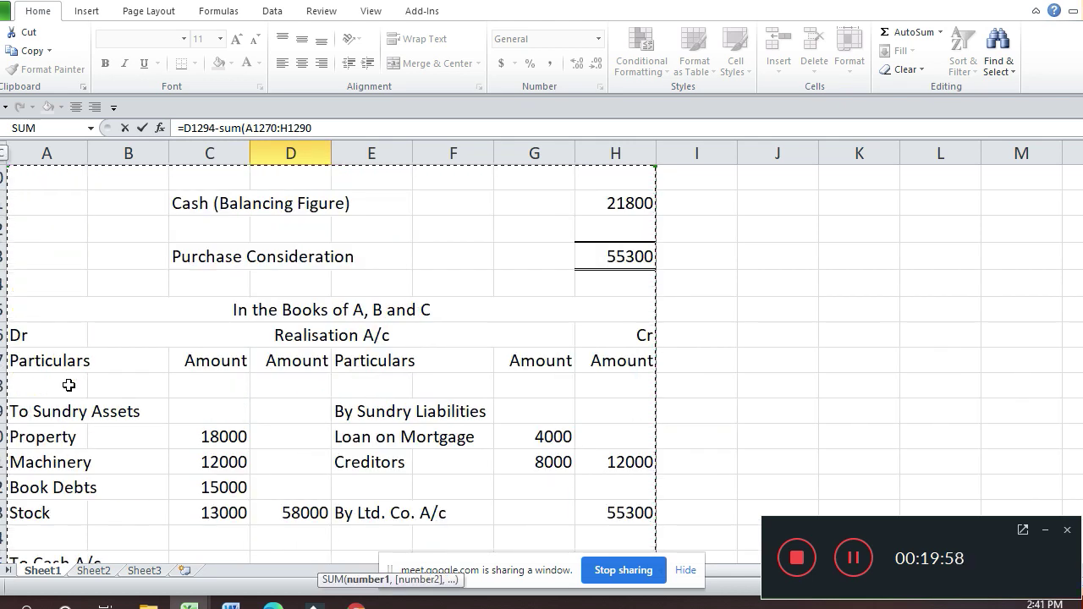
key("shift+Down")
key("shift+Down")
key("shift+Right")
key("shift+Right")
key("shift+Right")
key("shift+Right")
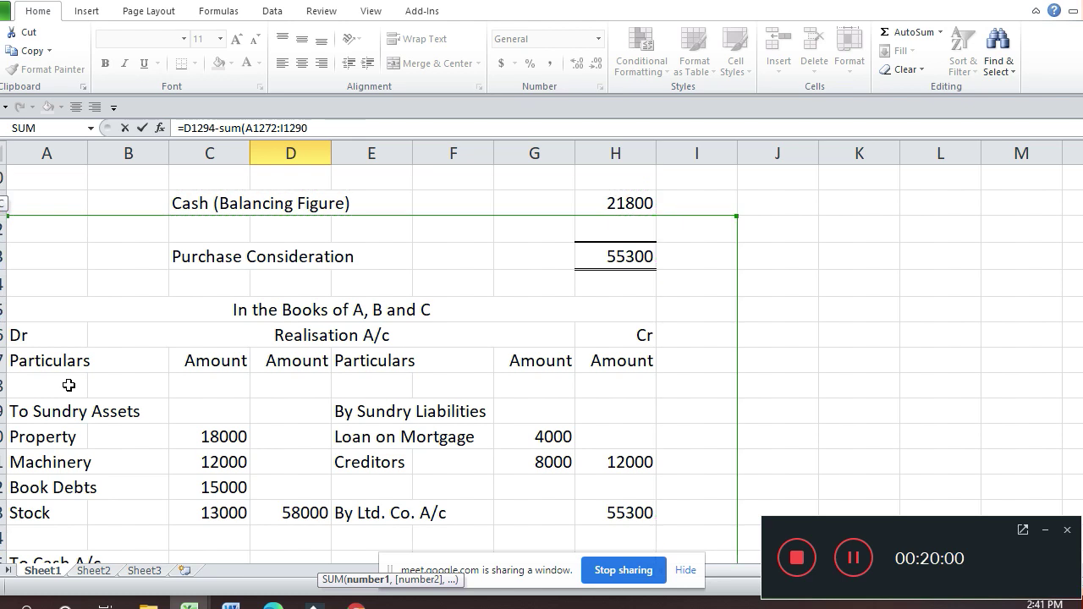
key("shift+Left")
key("shift+Left")
key("shift+Left")
key("shift+Left")
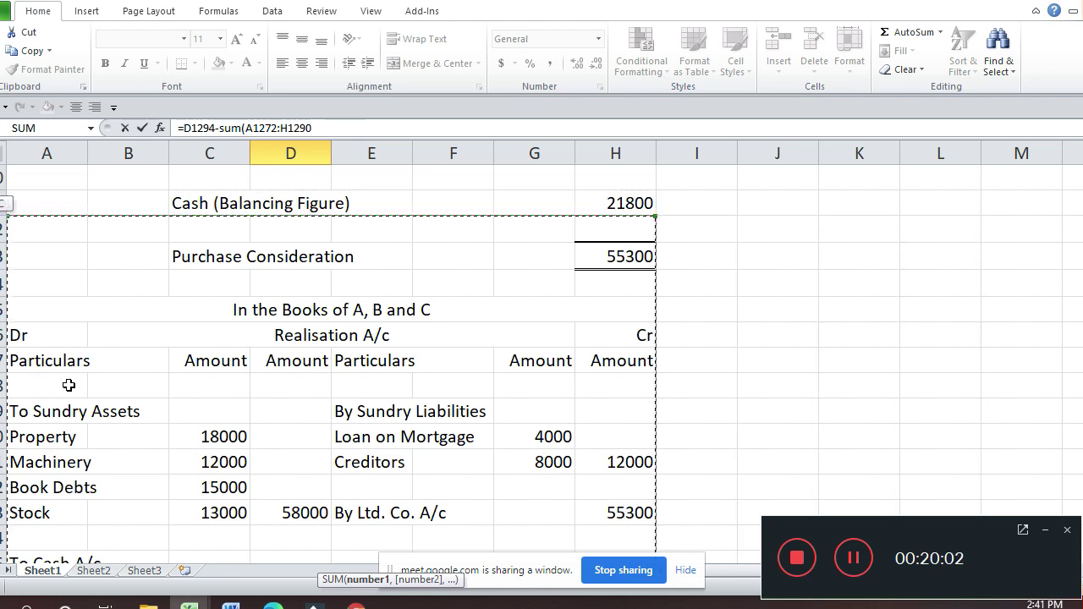
key("shift+Right")
key("shift+Right")
key("shift+Right")
key("shift+Right")
key("shift+Left")
key("shift+Left")
key("shift+Left")
key("shift+Left")
key("Up")
key("Up")
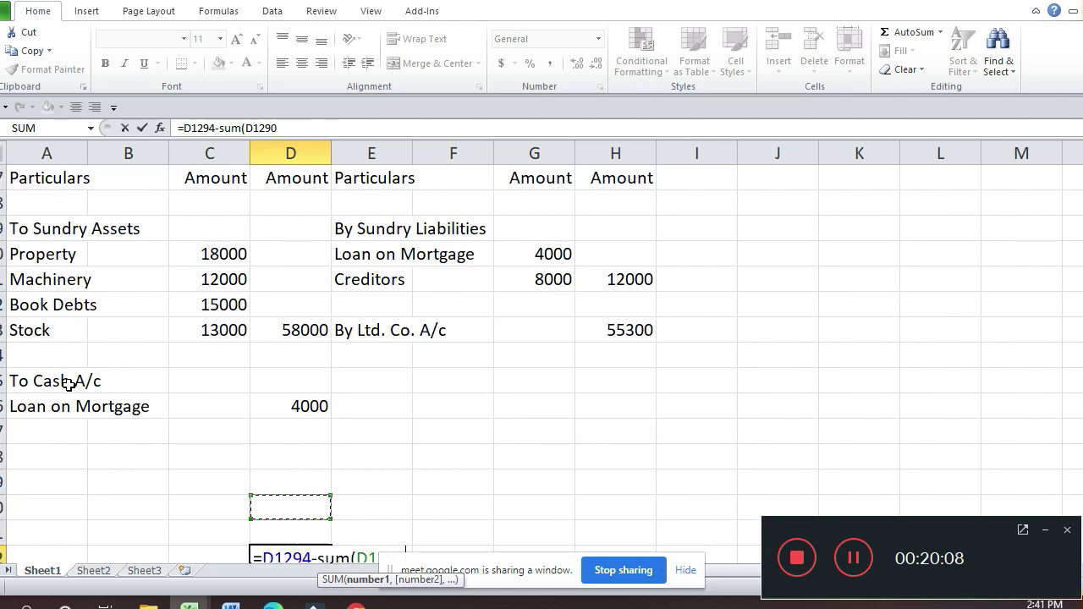
key("Up")
key("Up")
key("Up")
key("Down")
key("Down")
key("Down")
key("Down")
key("Down")
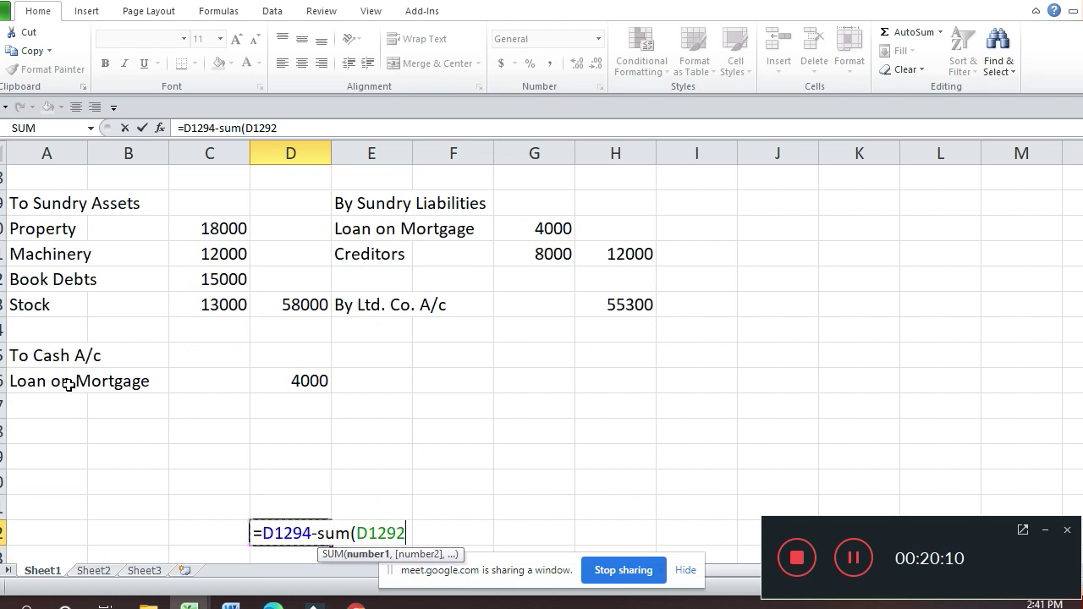
key("BackSpace")
key("BackSpace")
key("BackSpace")
key("BackSpace")
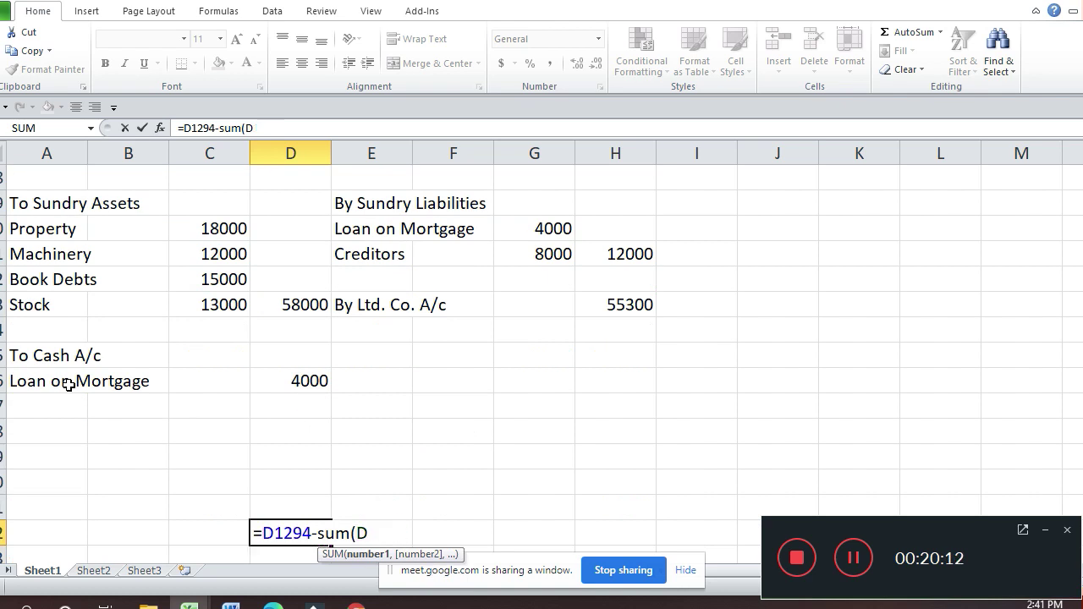
key("Escape")
Step: Enter =D1294-SUM(D1278:D1290) in D1292 to produce the 5300 balancing figure
key("Down")
key("Down")
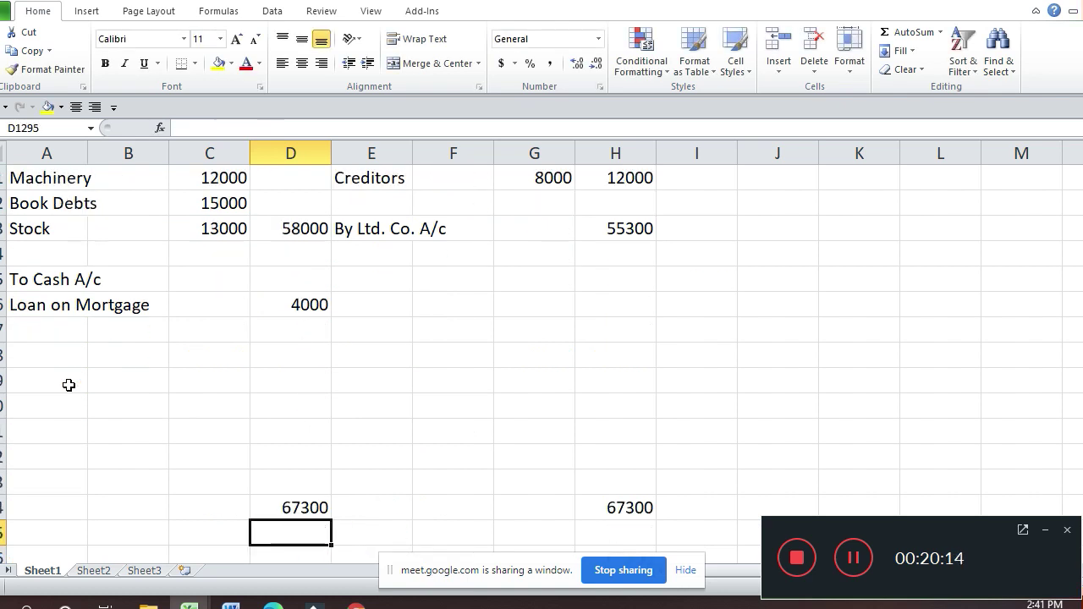
key("Up")
key("Up")
key("Up")
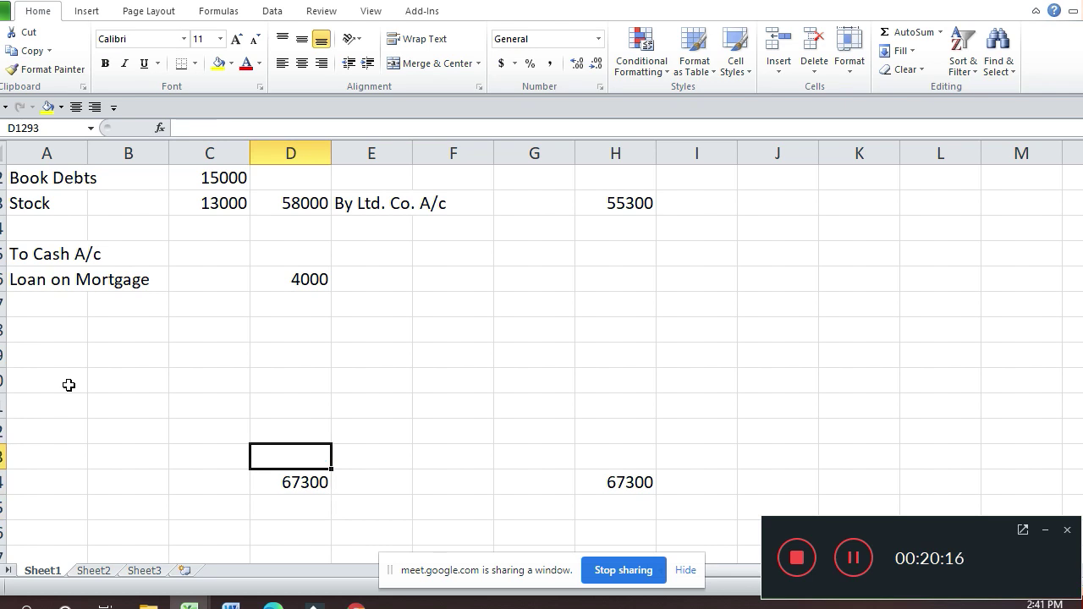
type("=")
key("Down")
key("Down")
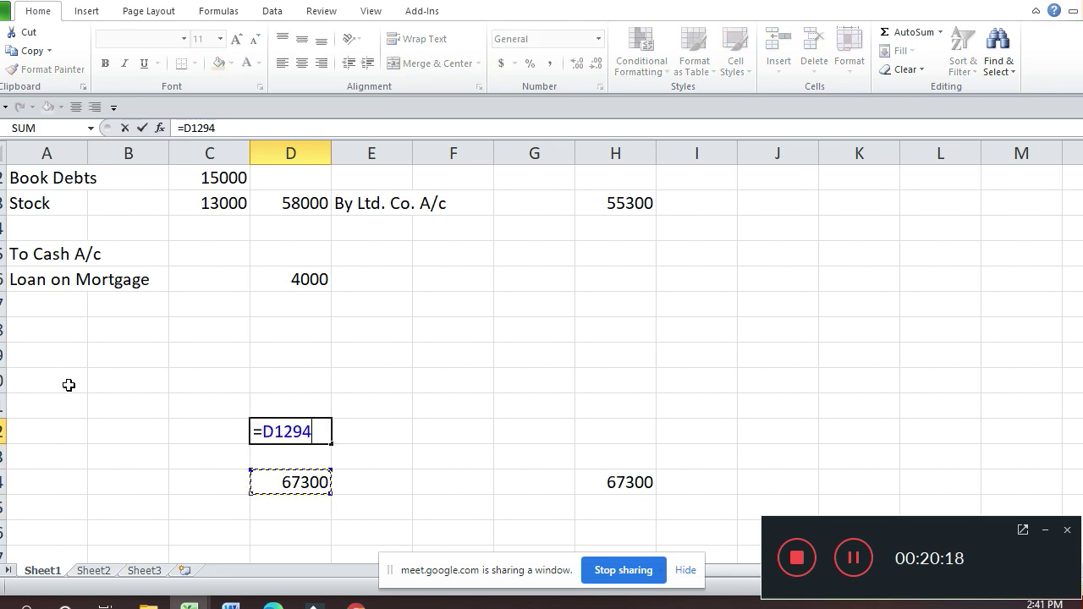
type("-sum(")
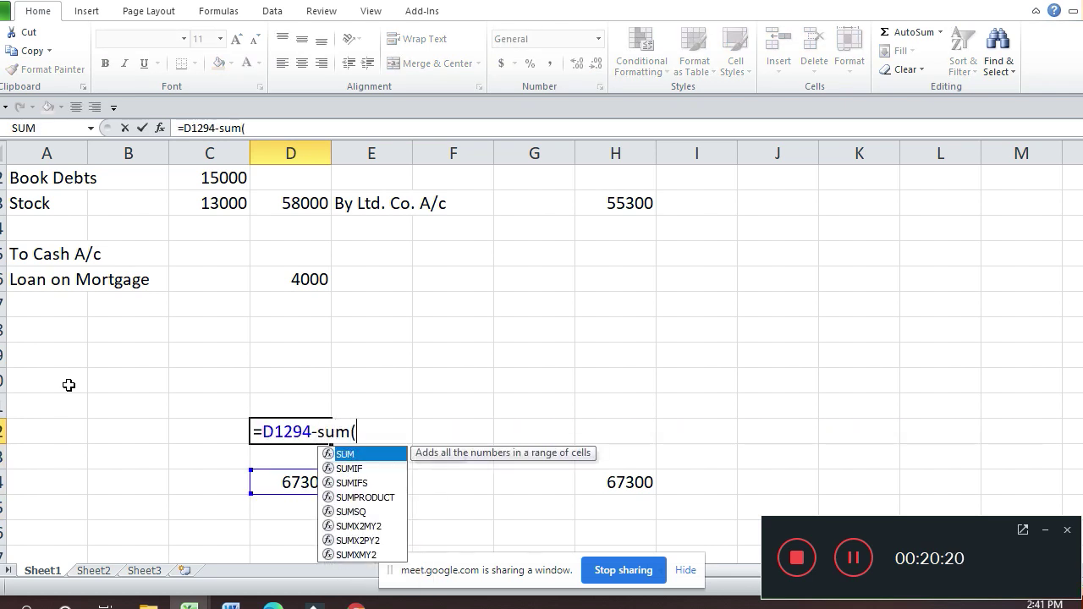
key("Up")
key("Up")
key("shift+Up")
key("shift+Up")
key("shift+Up")
key("shift+Up")
key("shift+Up")
key("shift+Up")
key("shift+Up")
key("shift+Up")
key("shift+Up")
key("shift+Up")
key("shift+Up")
key("shift+Up")
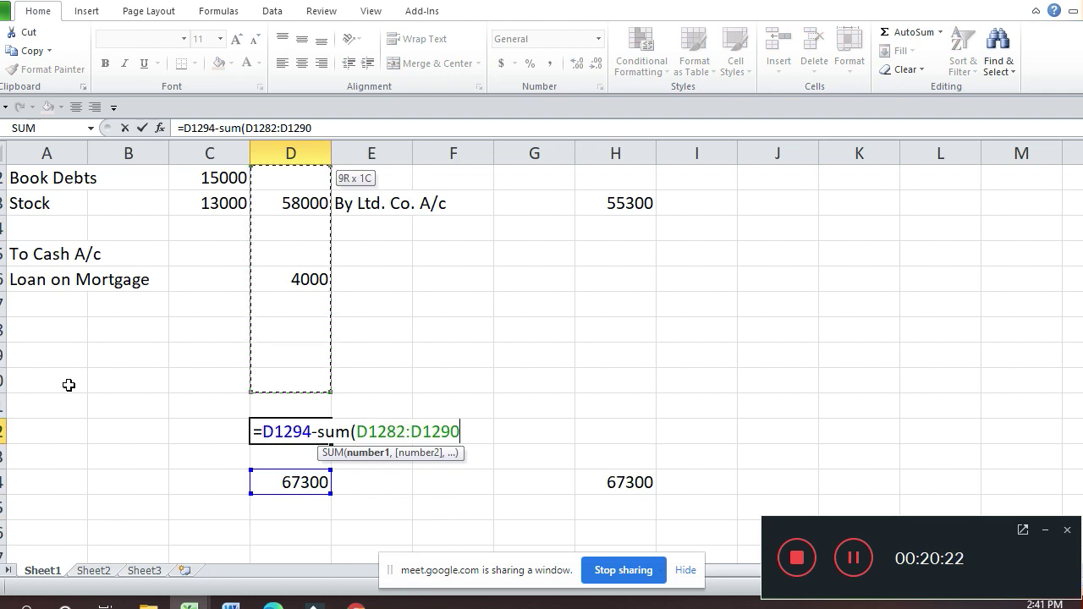
key("shift+Right")
key("shift+Right")
key("shift+Right")
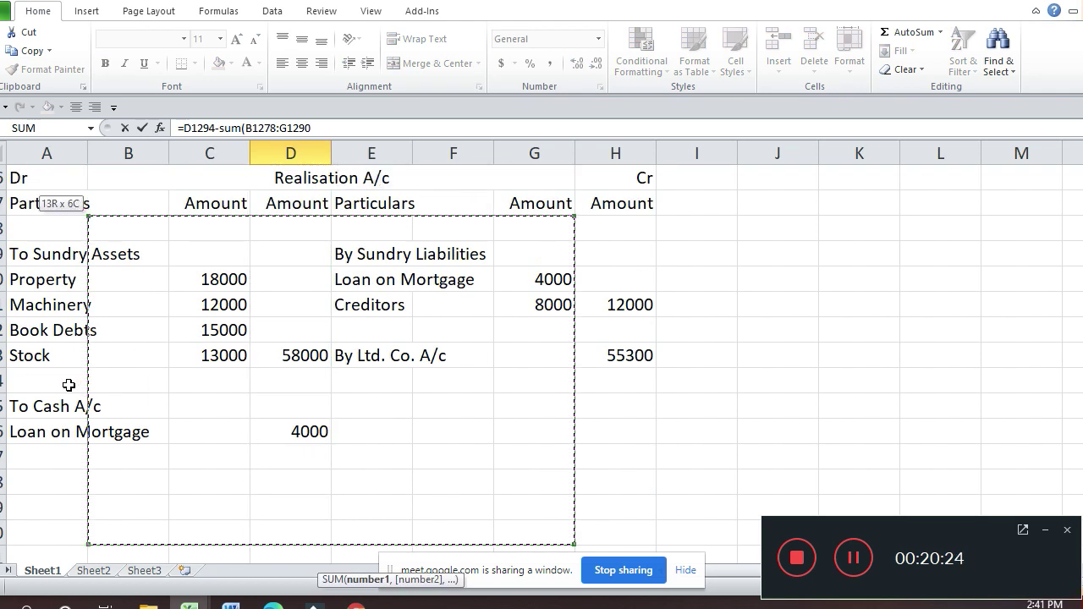
key("shift+Left")
key("shift+Left")
key("shift+Left")
key("shift+Left")
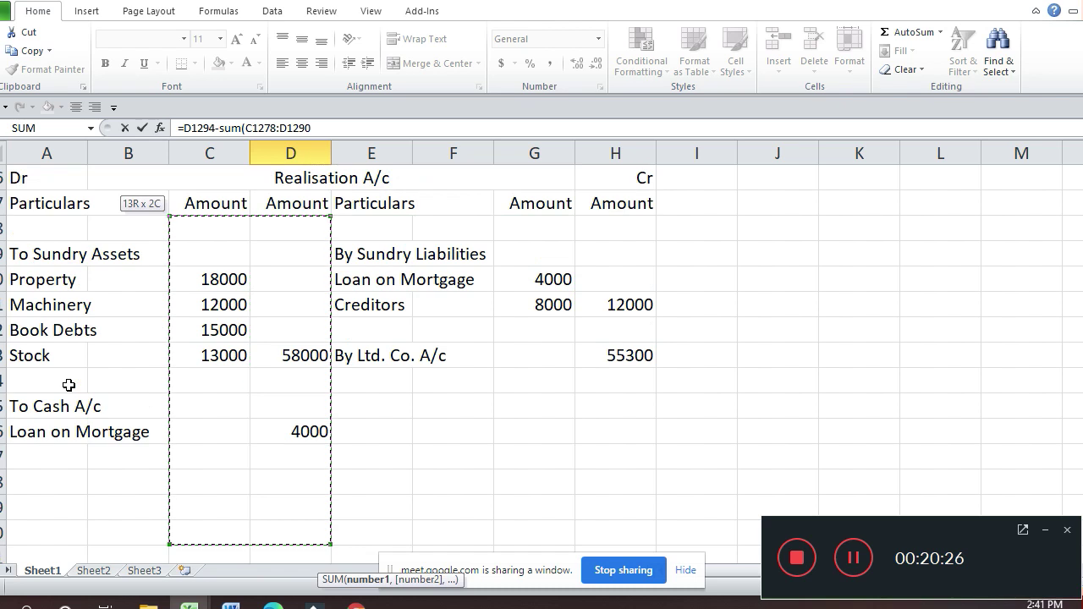
key("shift+Right")
type(")")
key("Return")
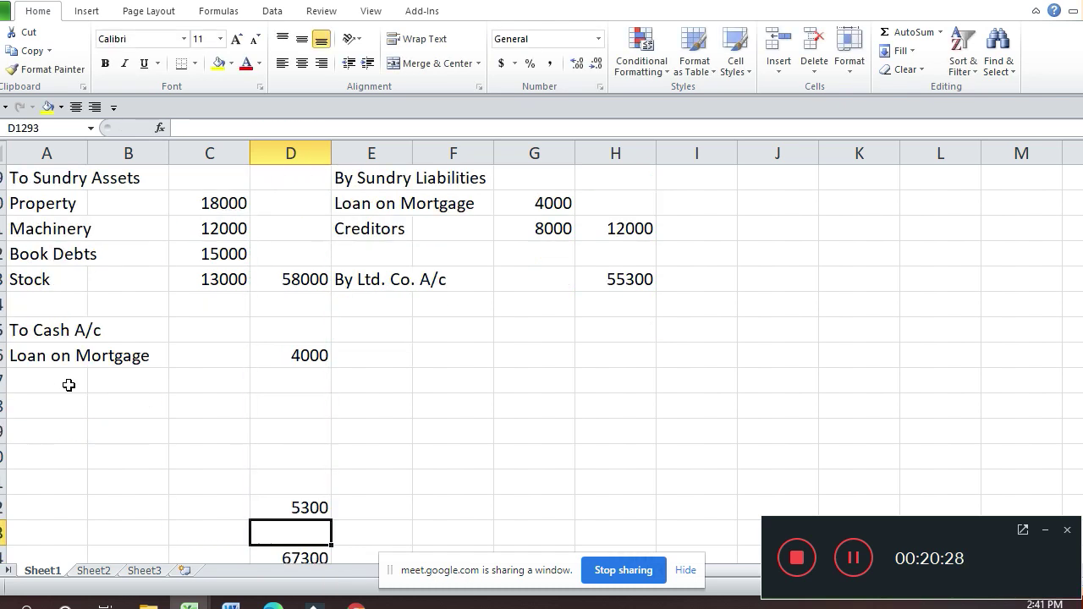
key("Up")
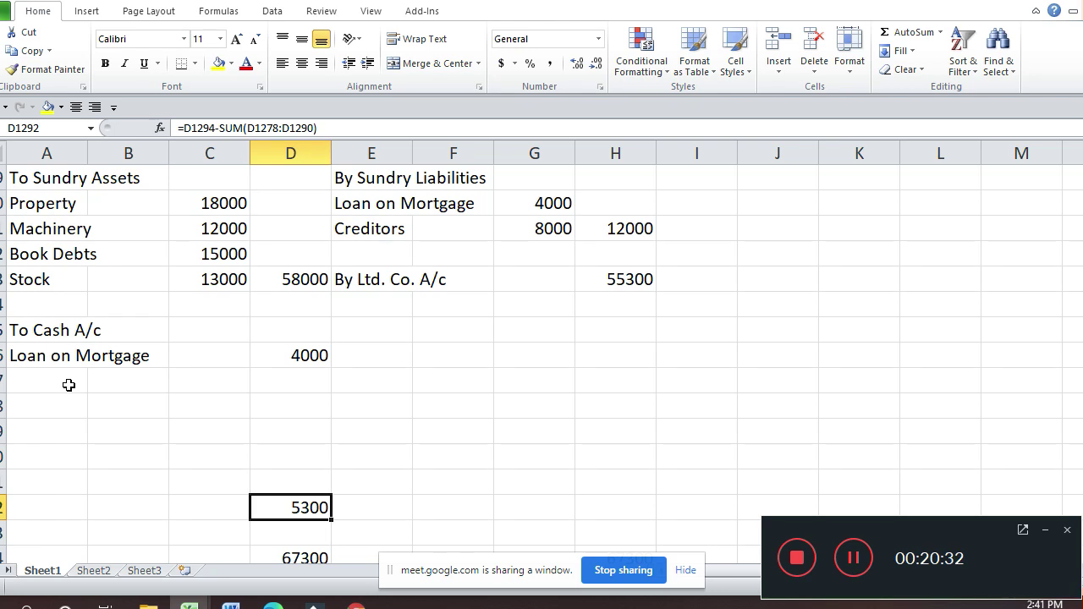
key("Up")
key("Up")
key("Up")
key("Up")
key("Up")
key("shift+Down")
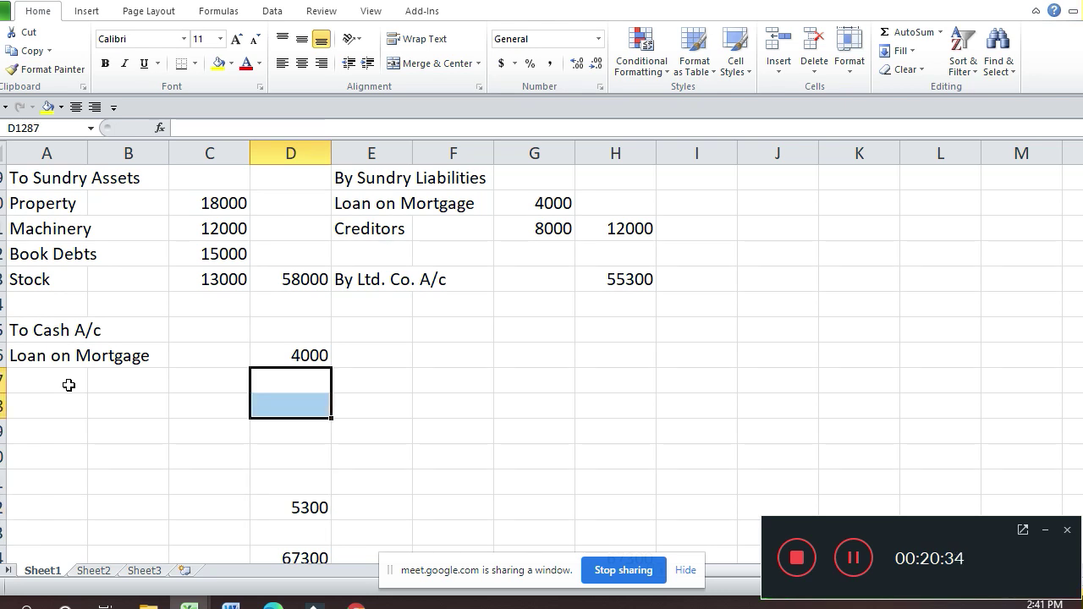
Step: Insert a new Realisation A/c debit entry 'To Cash A/c' with amount 500
key("ctrl+shift+plus")
key("Home")
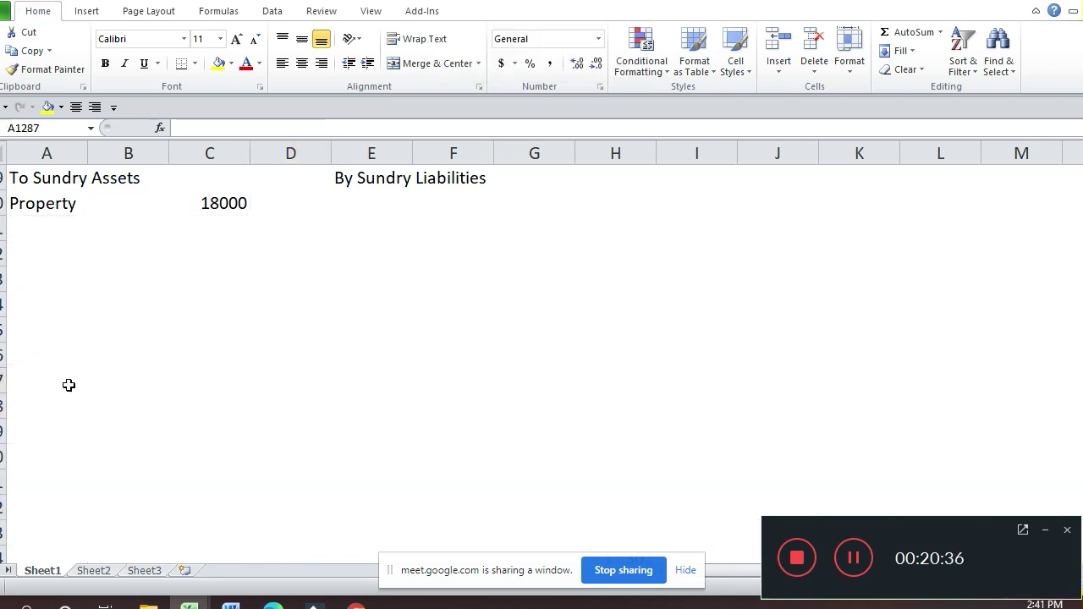
key("Up")
key("Up")
key("Up")
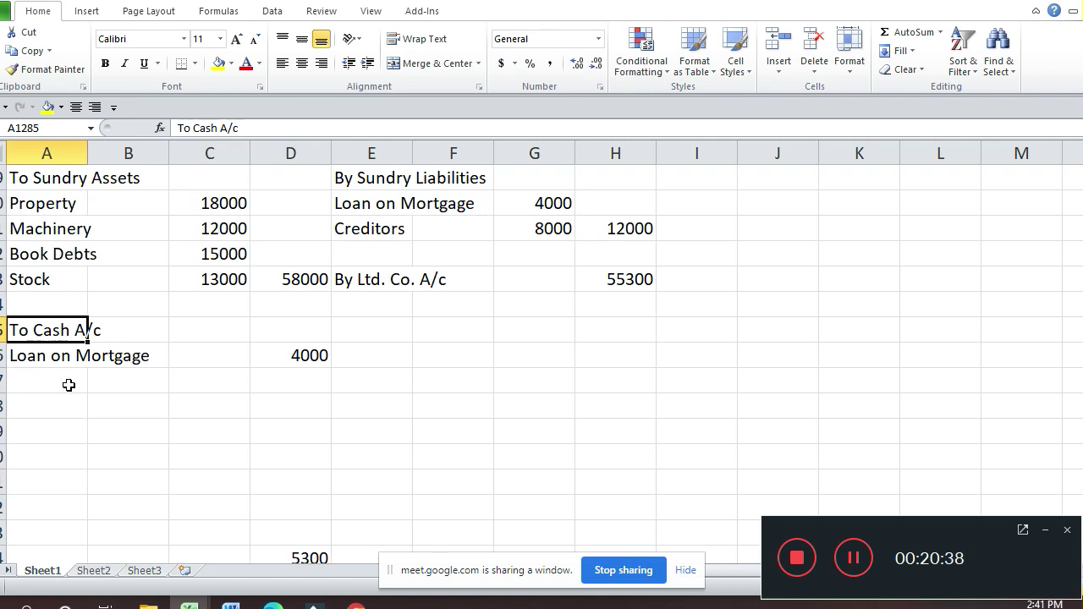
key("ctrl+c")
key("Down")
key("Down")
key("Down")
key("Return")
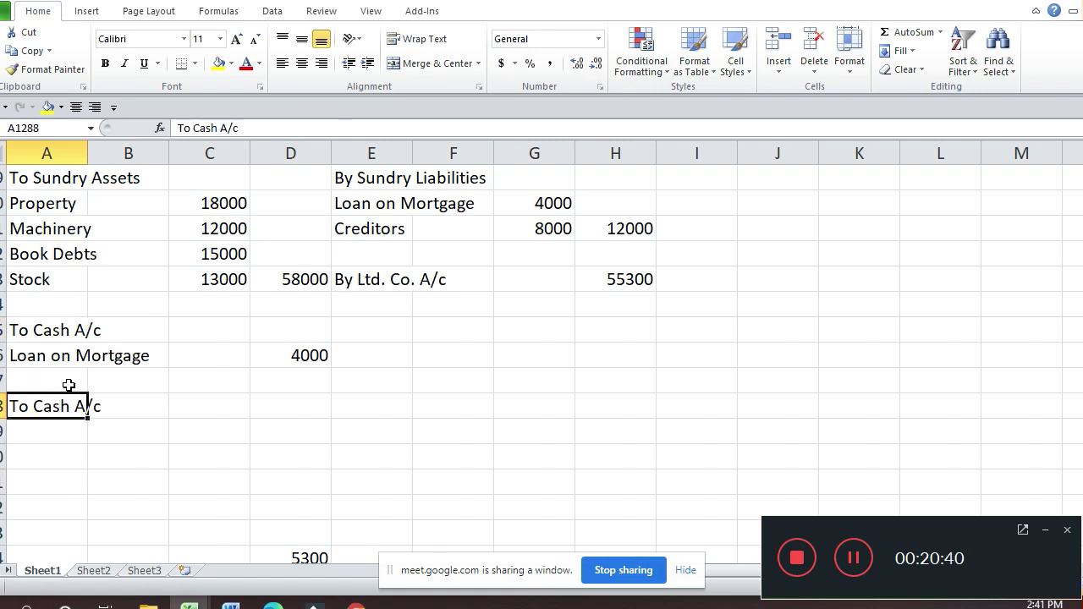
key("Down")
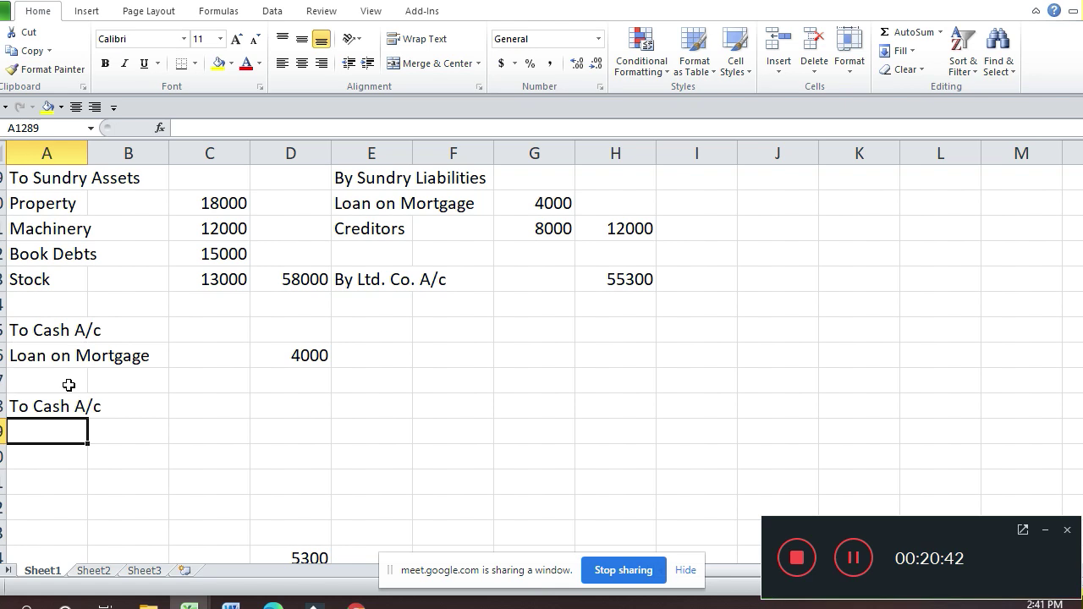
key("Up")
key("Right")
key("Right")
key("Right")
type("50")
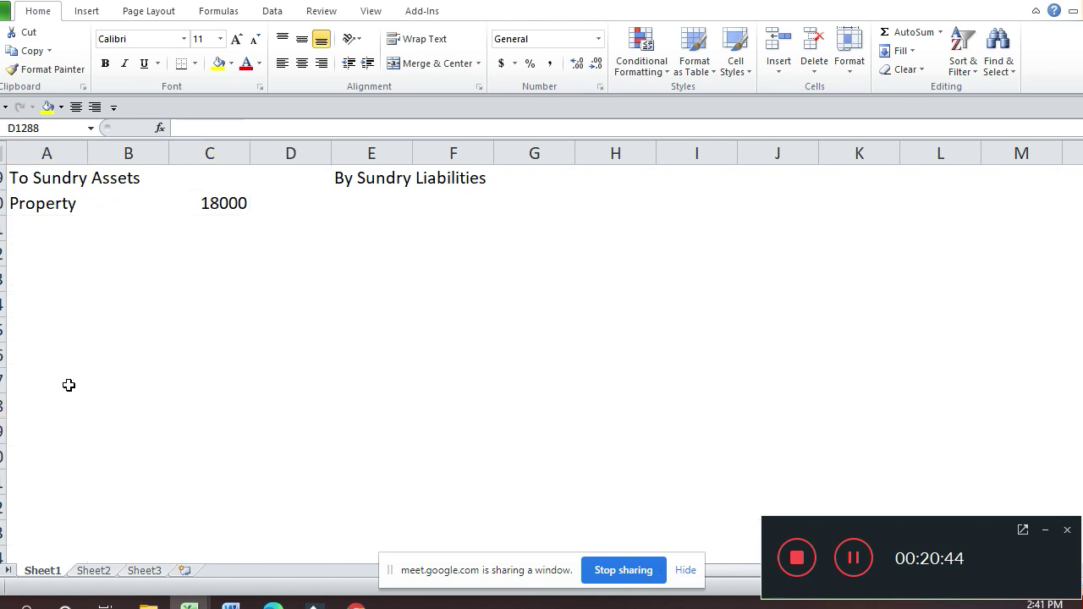
type("0")
key("Return")
Step: Add the narration 'Realisation Expenses' beneath the new To Cash A/c entry
key("Down")
key("Left")
key("Left")
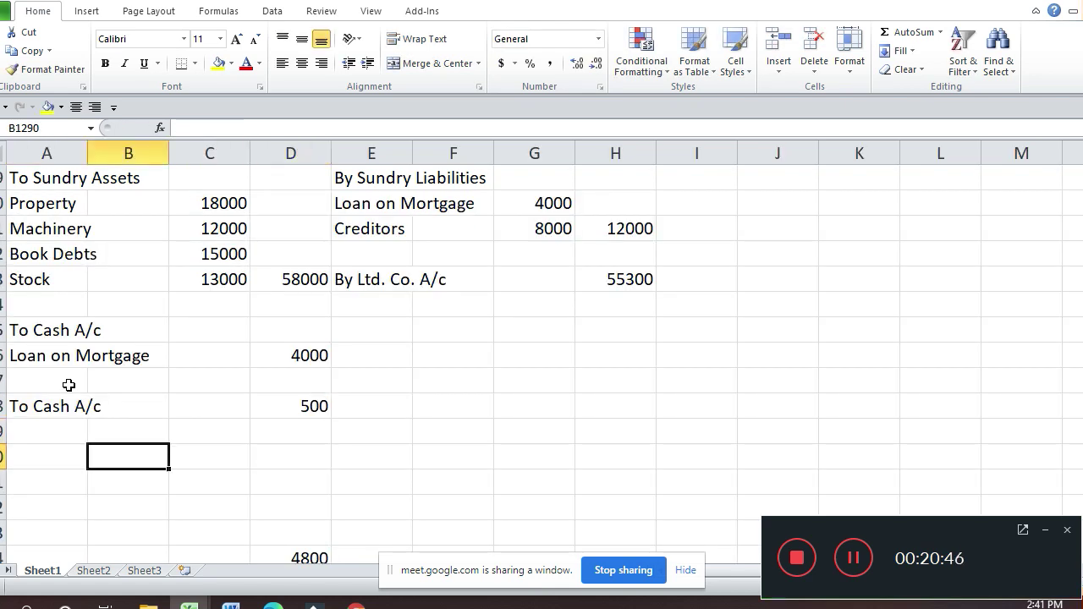
key("Left")
key("Up")
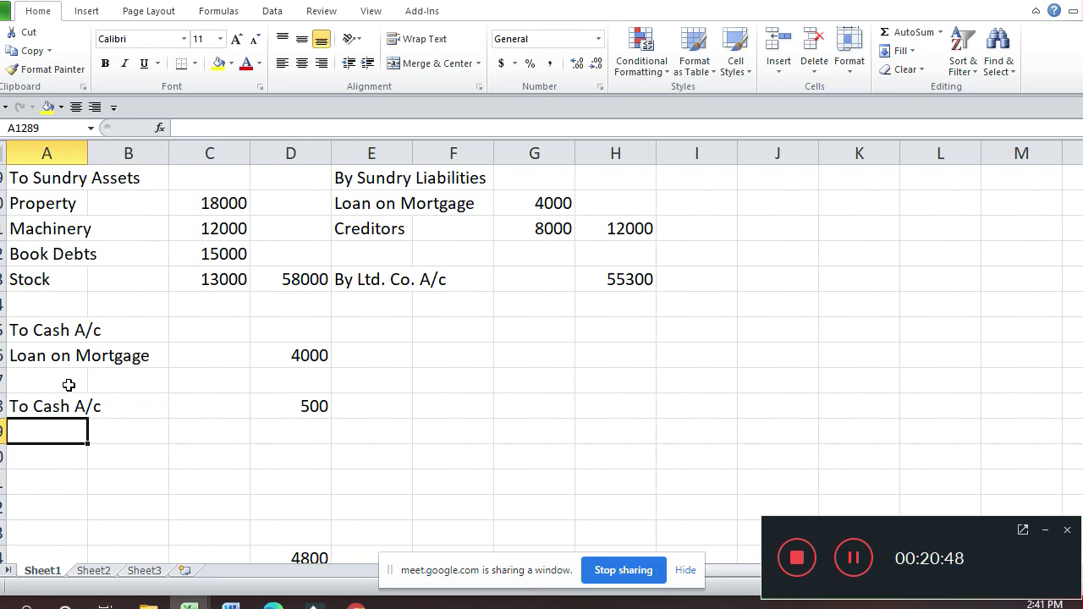
type("Realis")
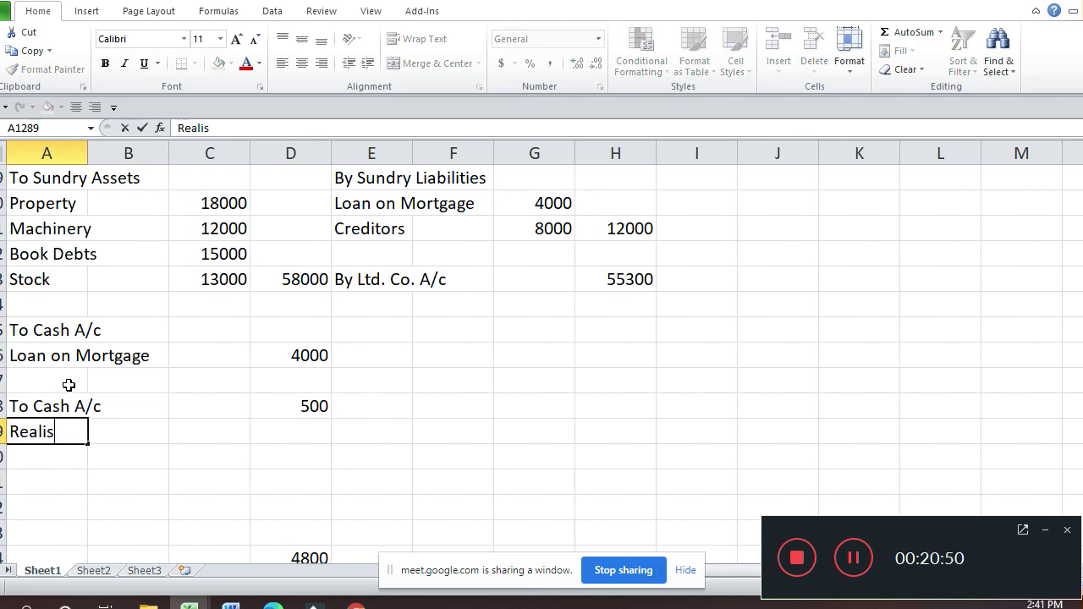
type("ation")
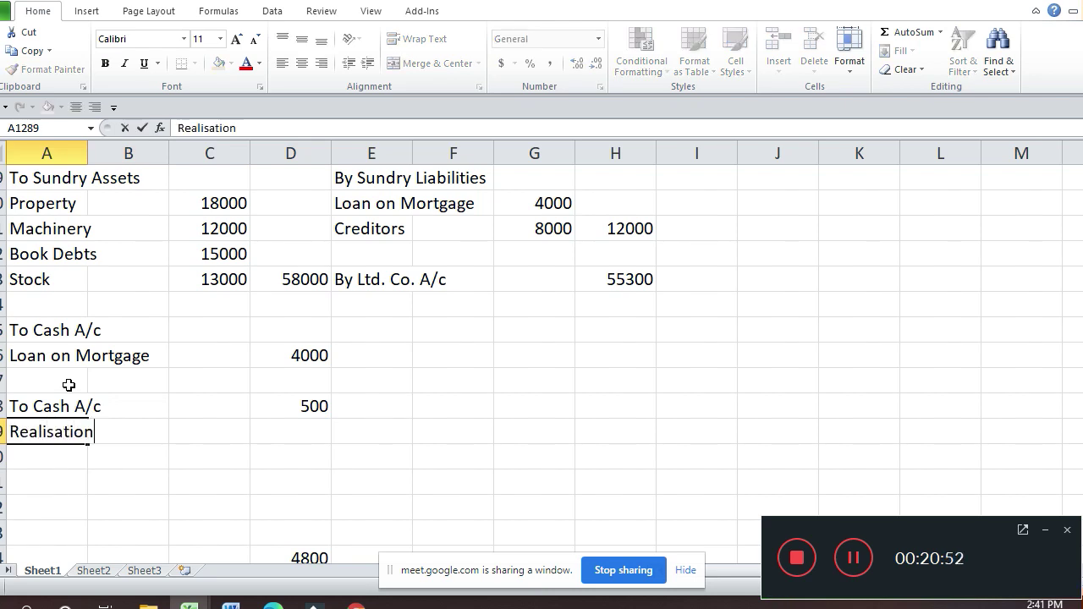
type(" Expe")
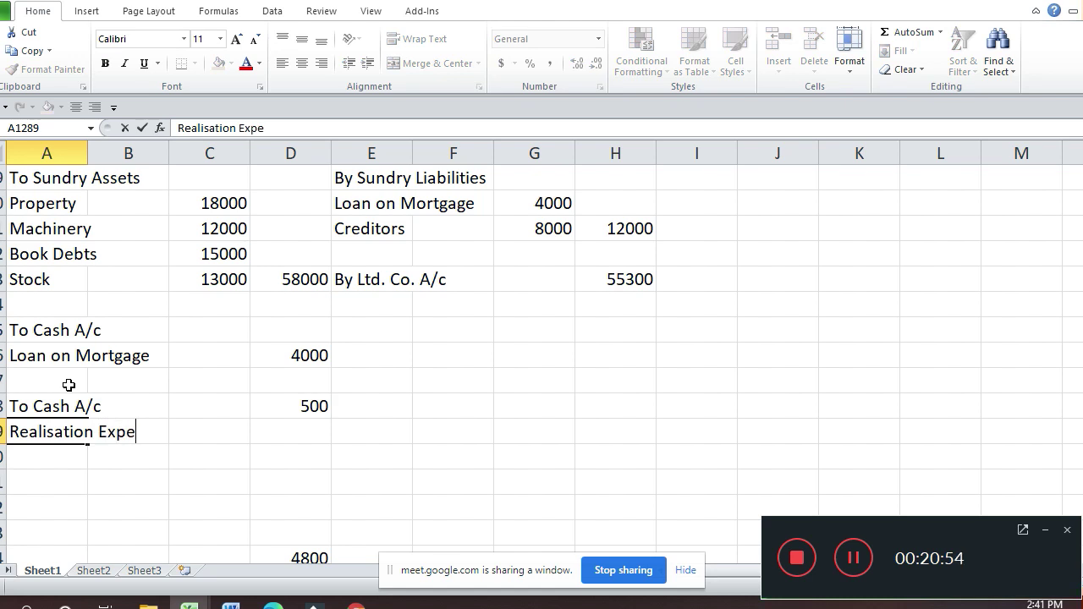
type("nses")
key("Return")
key("Return")
key("Return")
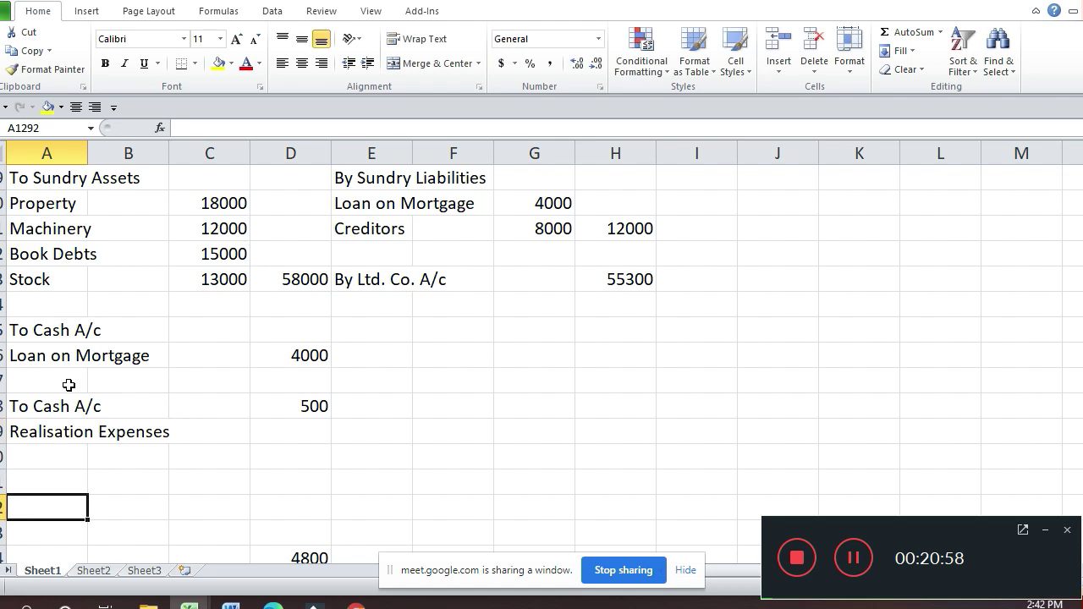
Step: Add 'By Realisation A/c' with 500 on the Cash A/c credit side
key("Down")
key("Down")
key("Down")
key("Down")
key("Down")
key("Down")
key("Down")
key("Down")
key("Down")
key("Down")
key("Down")
key("Down")
key("Down")
key("Down")
key("Down")
key("Down")
key("Down")
key("Down")
key("Down")
key("Down")
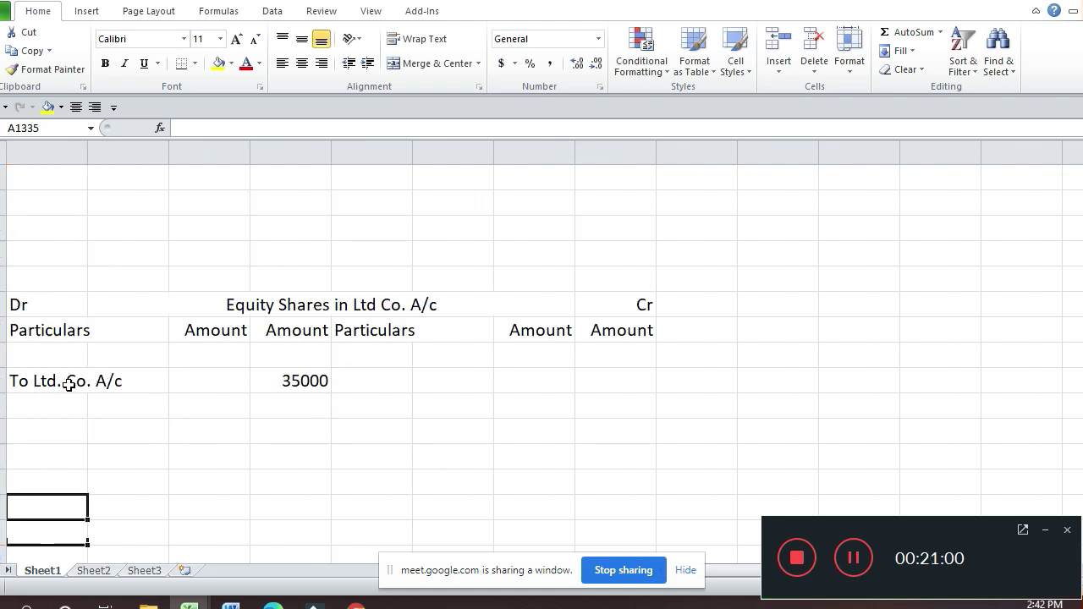
key("Down")
key("Down")
key("Down")
key("Down")
key("Down")
key("Right")
key("Right")
key("Right")
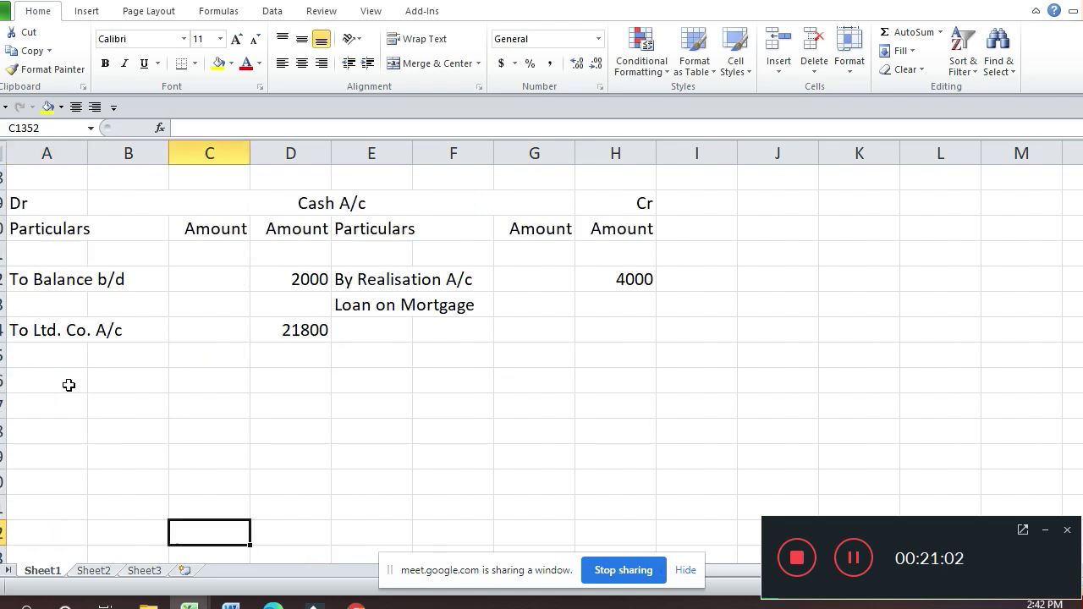
key("Up")
key("Up")
key("Up")
key("Up")
key("Up")
key("Up")
key("Up")
key("Up")
key("Right")
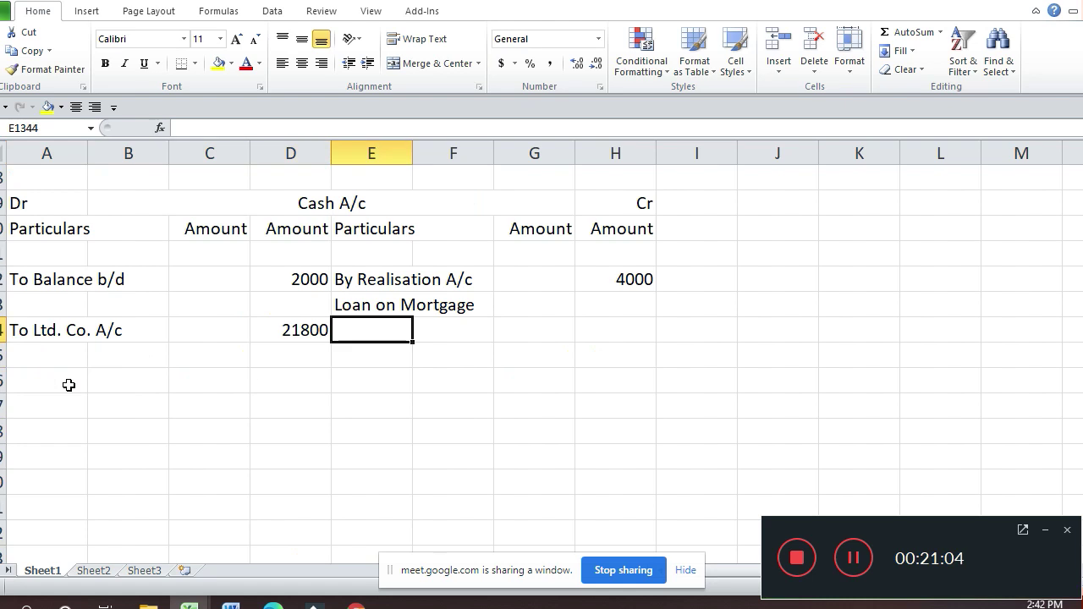
key("Up")
key("Up")
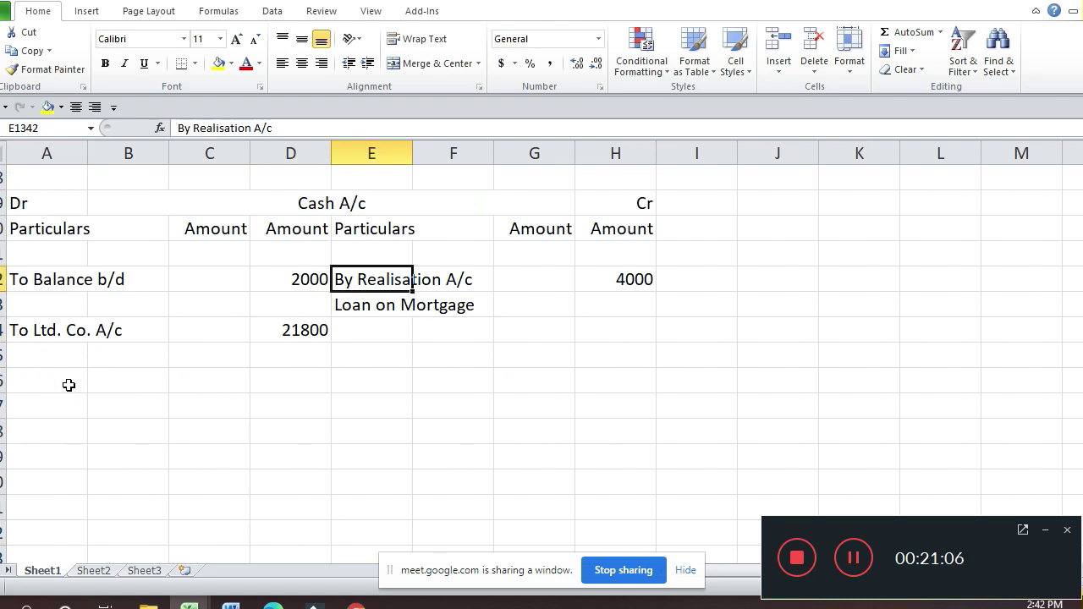
key("ctrl+c")
key("Down")
key("Down")
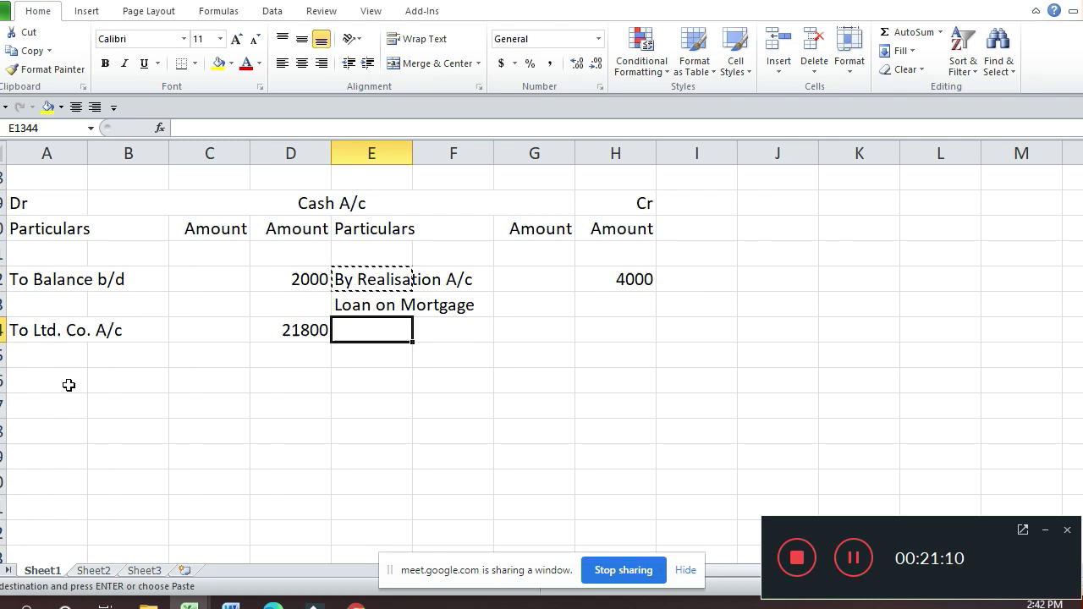
key("Return")
key("Right")
key("Right")
key("Right")
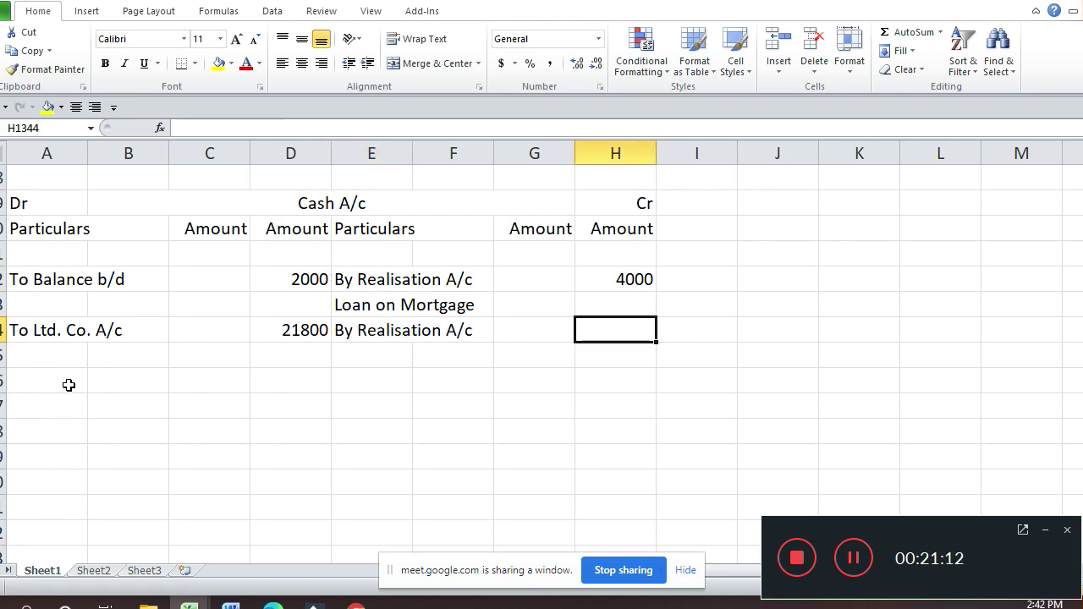
type("500")
key("Return")
Step: Write the narration 'Realisation Expenses' under the Cash A/c credit entry
key("Left")
key("Left")
key("Left")
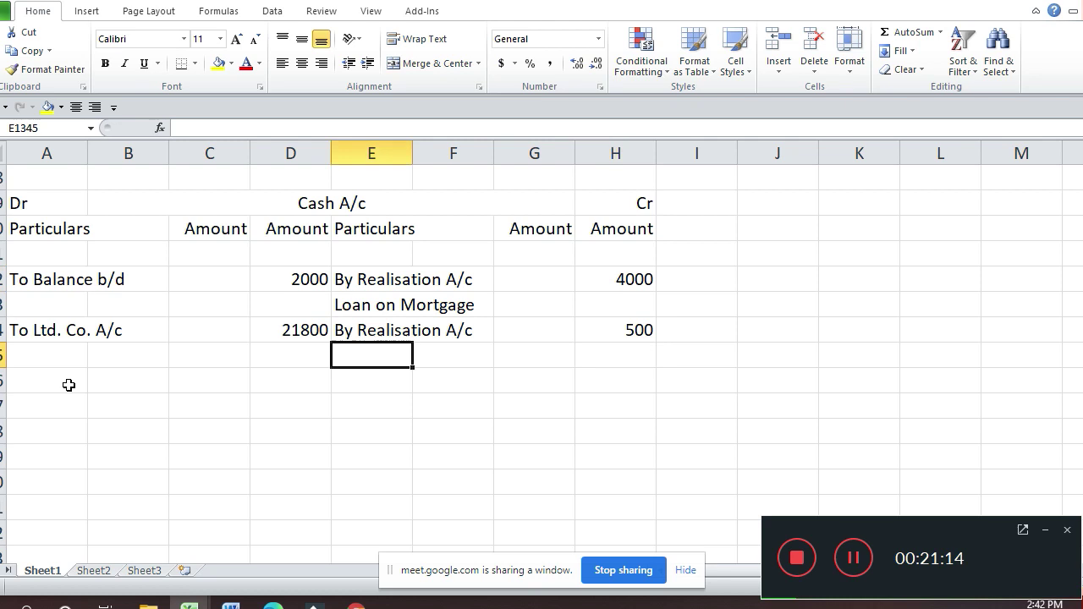
type("Real")
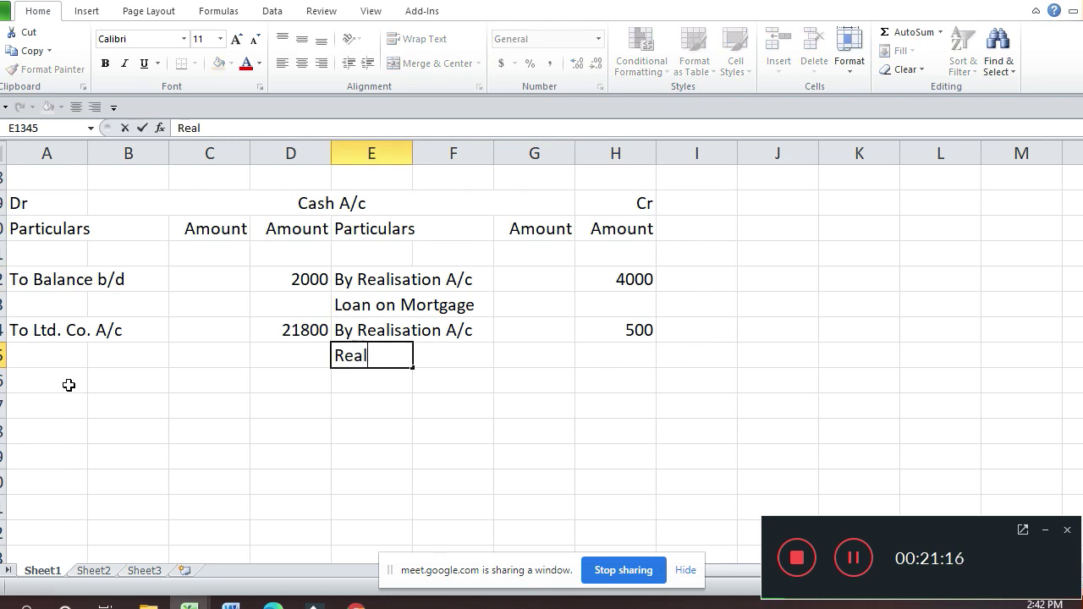
type("isatio")
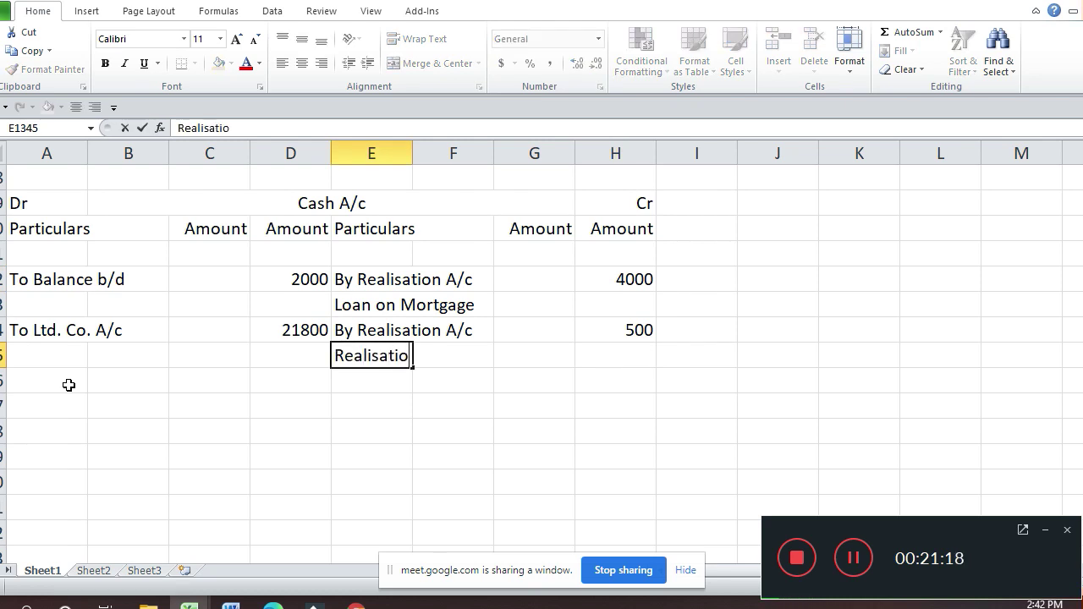
type("n Exo")
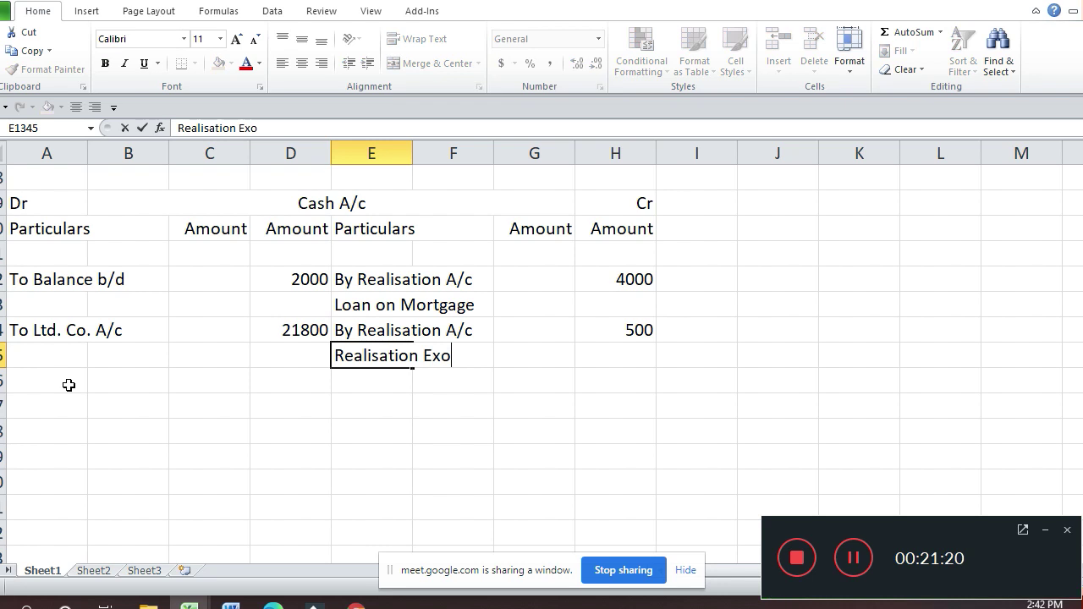
type("es")
key("BackSpace")
key("BackSpace")
key("BackSpace")
type("pe")
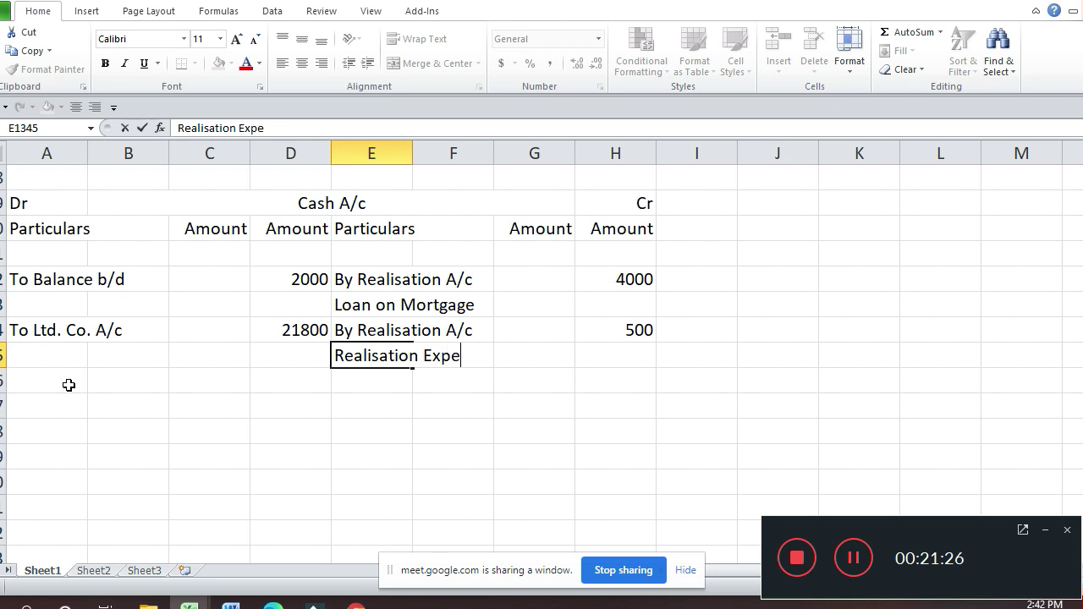
type("nsese")
key("Return")
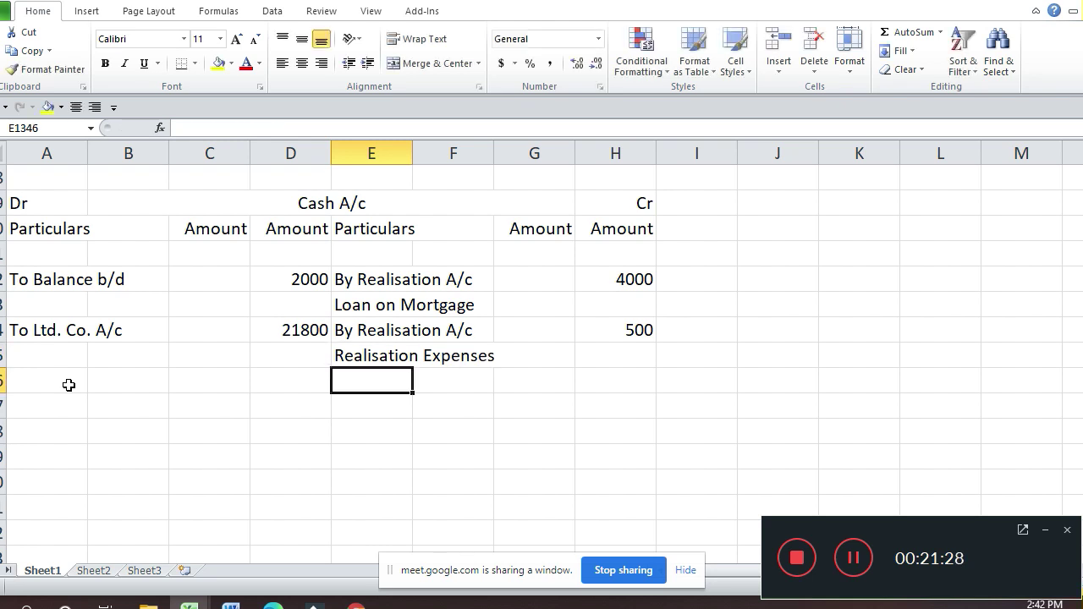
key("Up")
key("Up")
key("Up")
key("Up")
key("Up")
key("Up")
key("Up")
key("Up")
key("Up")
key("Up")
key("Up")
key("Up")
key("Up")
key("Up")
key("Up")
key("Up")
key("Up")
key("Up")
key("Up")
key("Up")
key("Up")
key("Up")
key("Up")
key("Up")
key("Up")
key("Up")
key("Up")
key("Up")
key("Up")
key("Up")
key("Up")
key("Up")
key("Up")
key("Up")
key("Up")
key("Up")
key("Up")
key("Up")
key("Up")
key("Up")
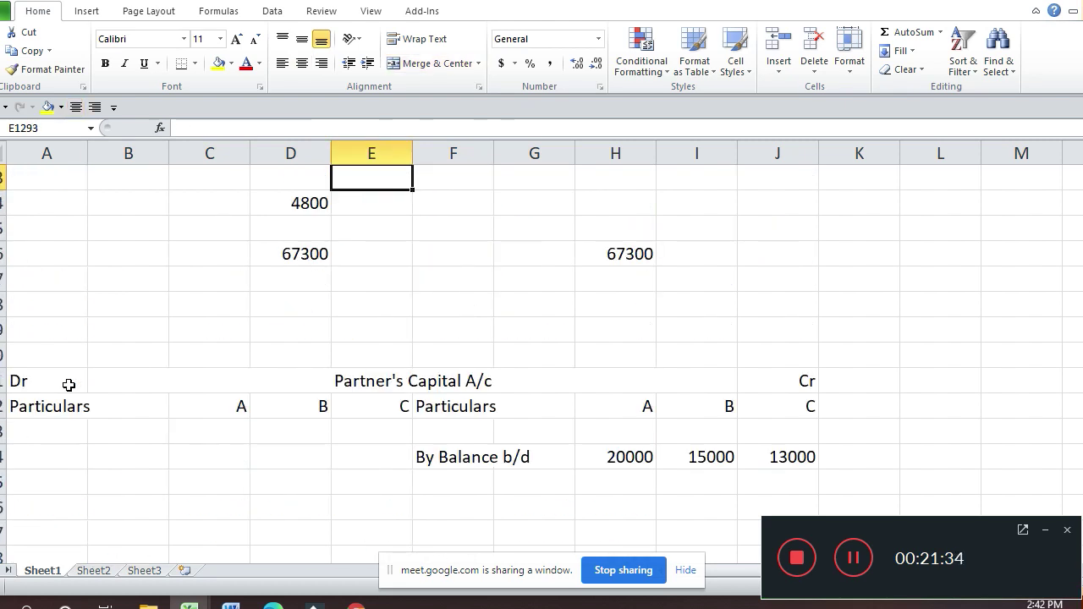
key("Up")
key("Up")
key("Left")
key("Left")
key("Left")
key("Left")
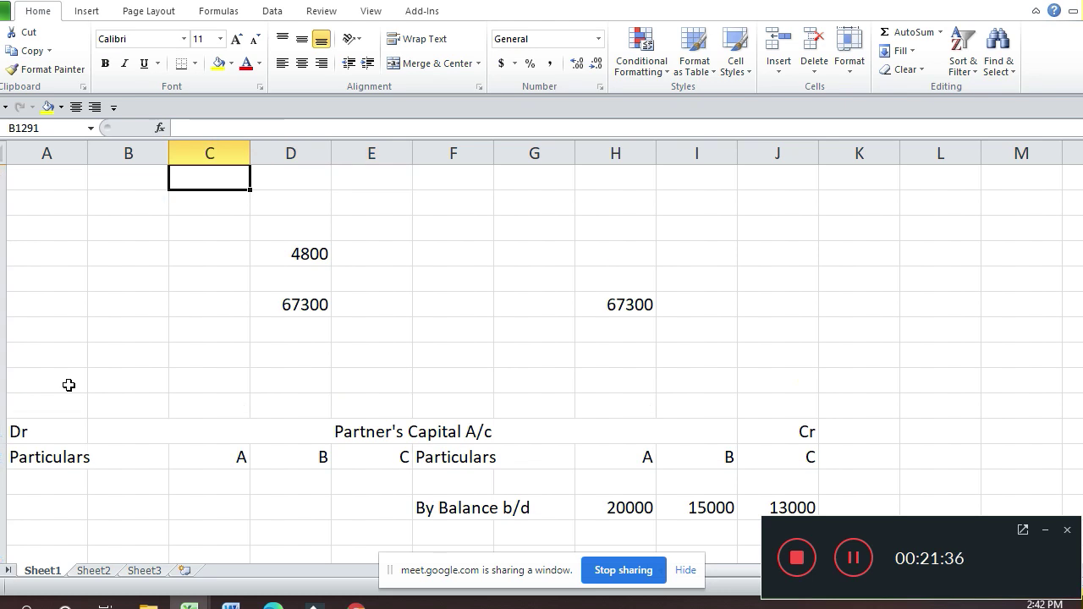
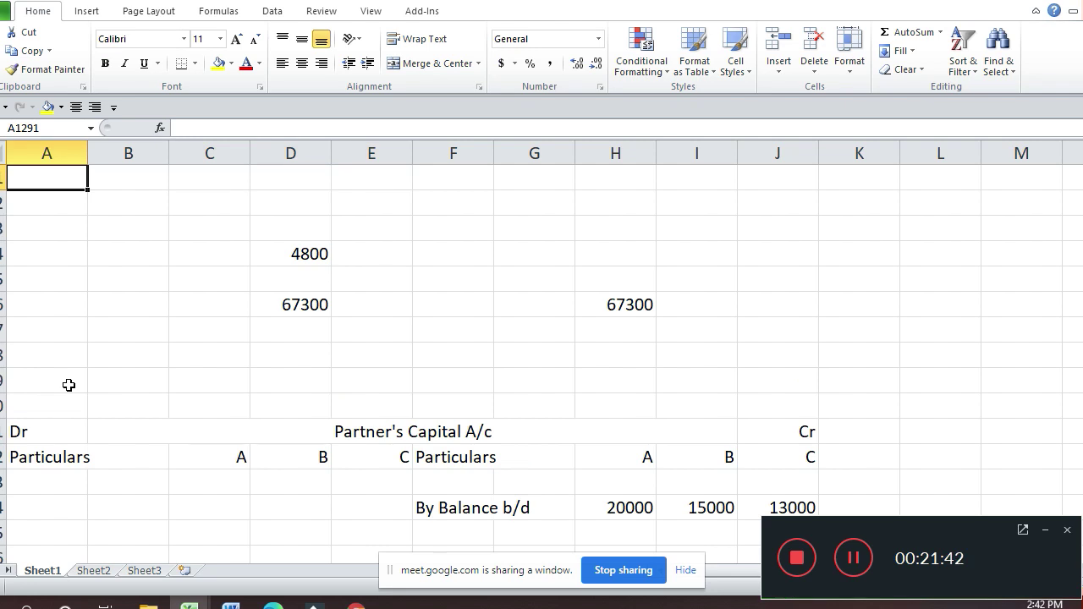
Step: Enter the 'To Partner's Capital A/c' heading and 'A (4800 X 3/6)' with its 2400 share formula
type("To Pa")
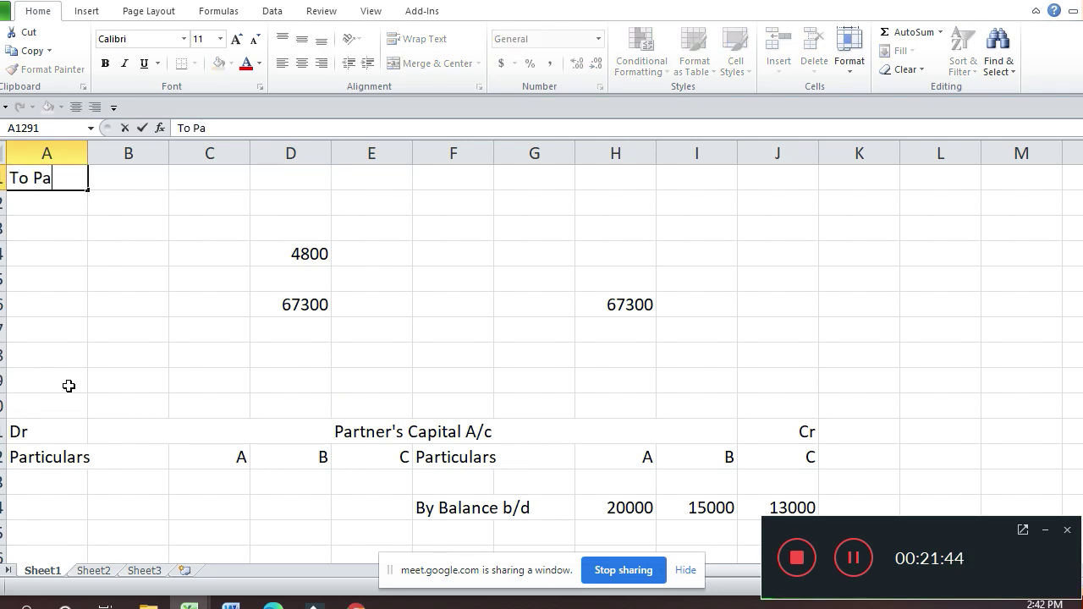
type("rtner's C")
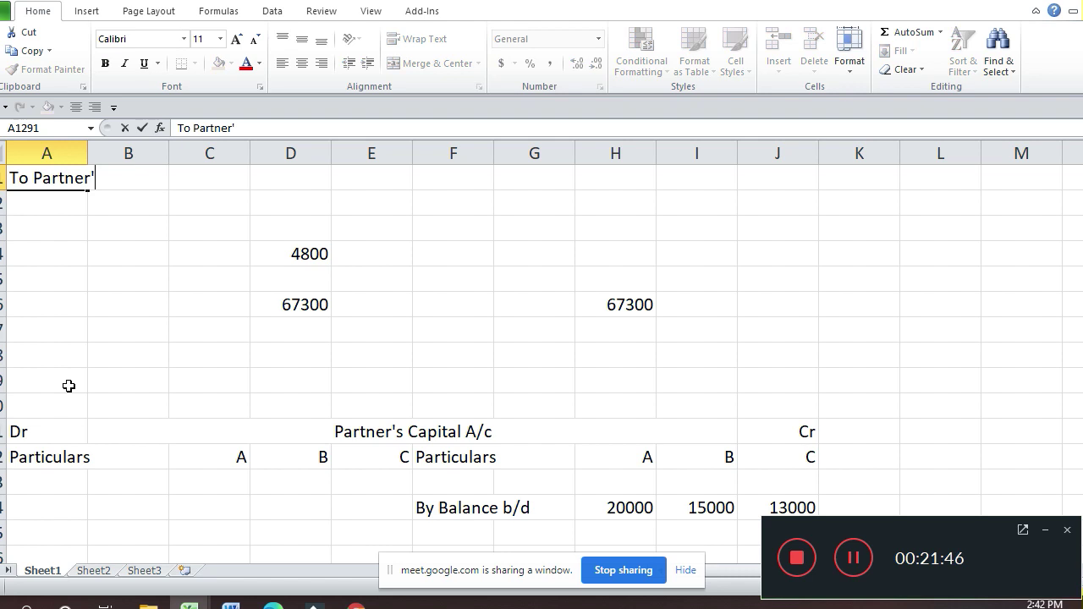
type("apita")
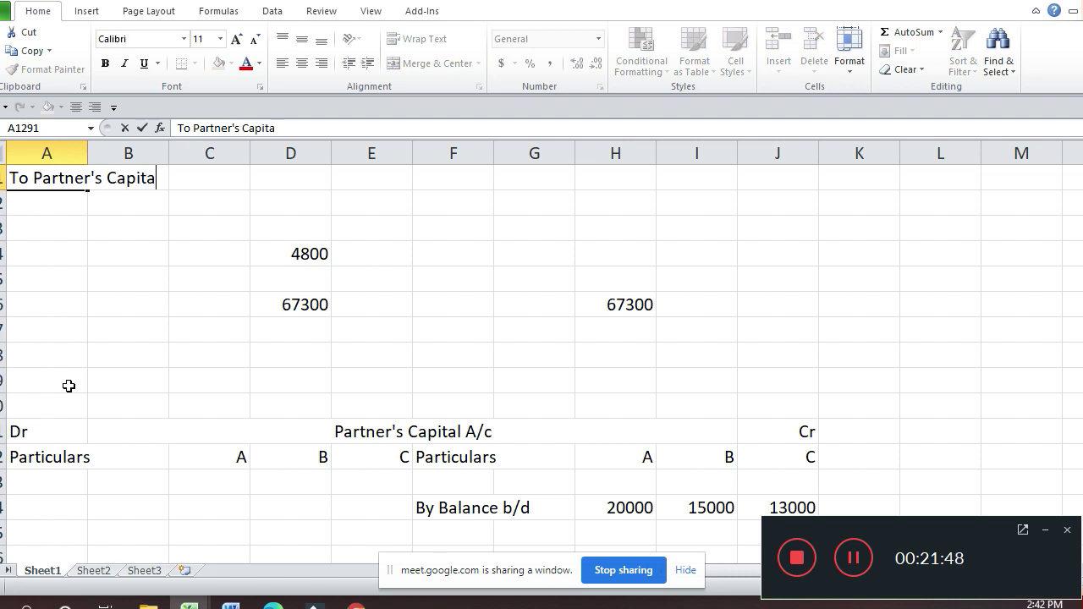
type("l A/c")
key("Return")
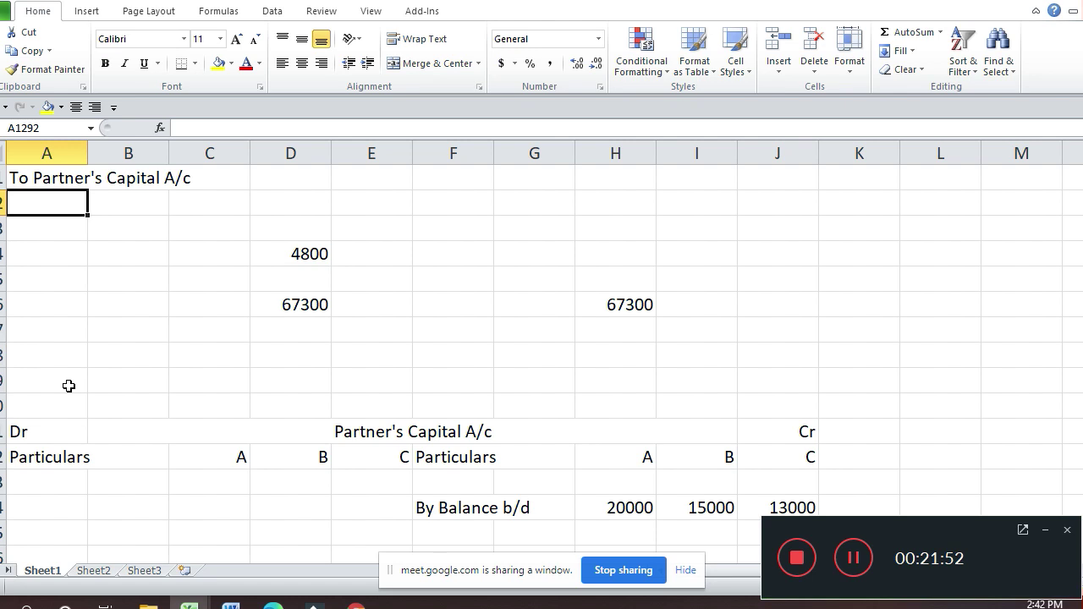
type("A")
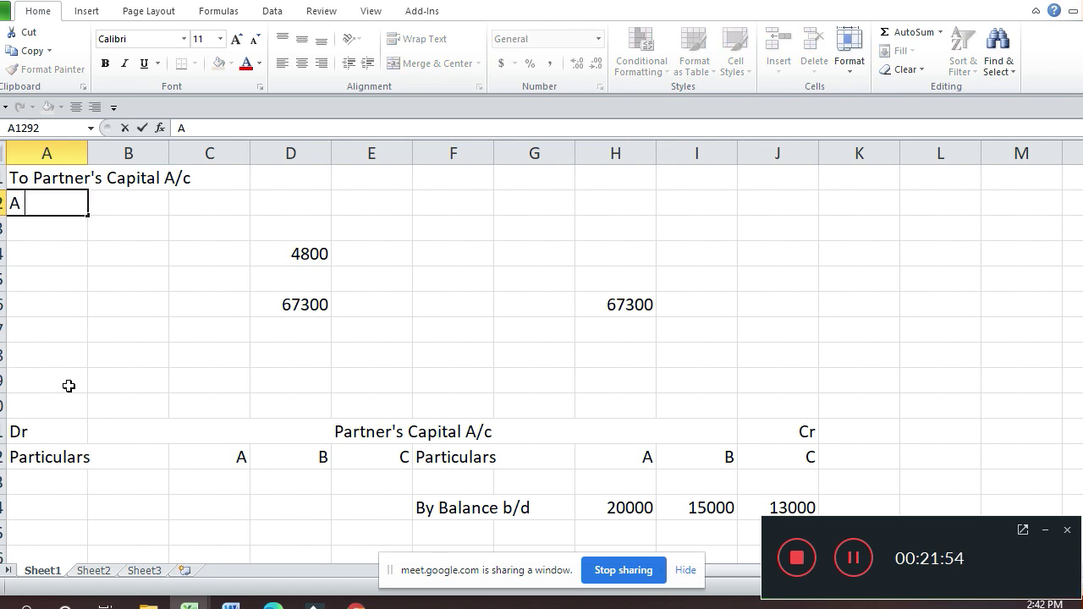
type(" (4800 ")
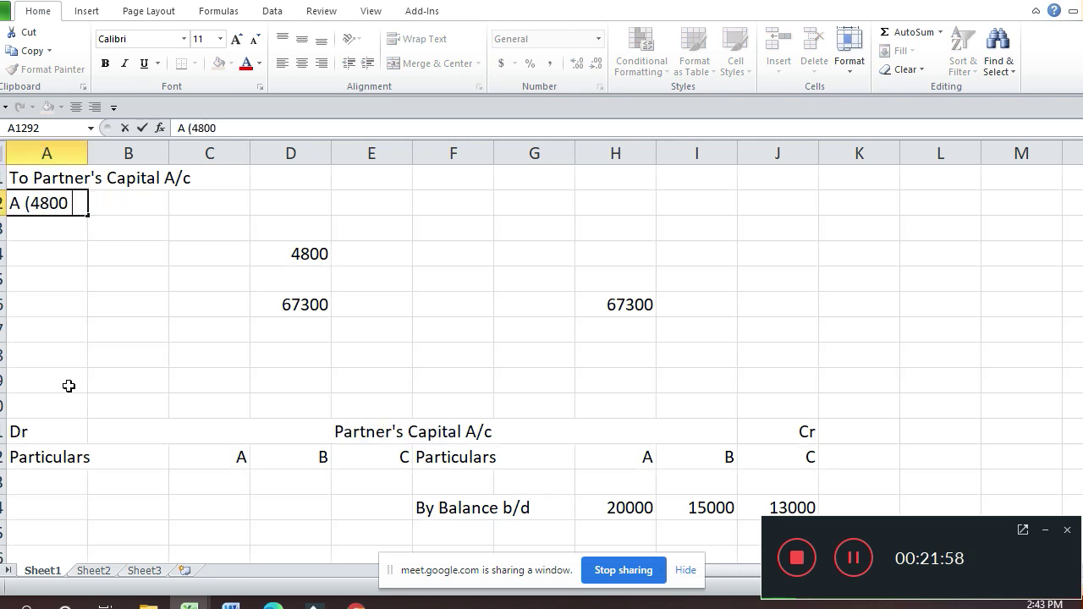
type("X 3/")
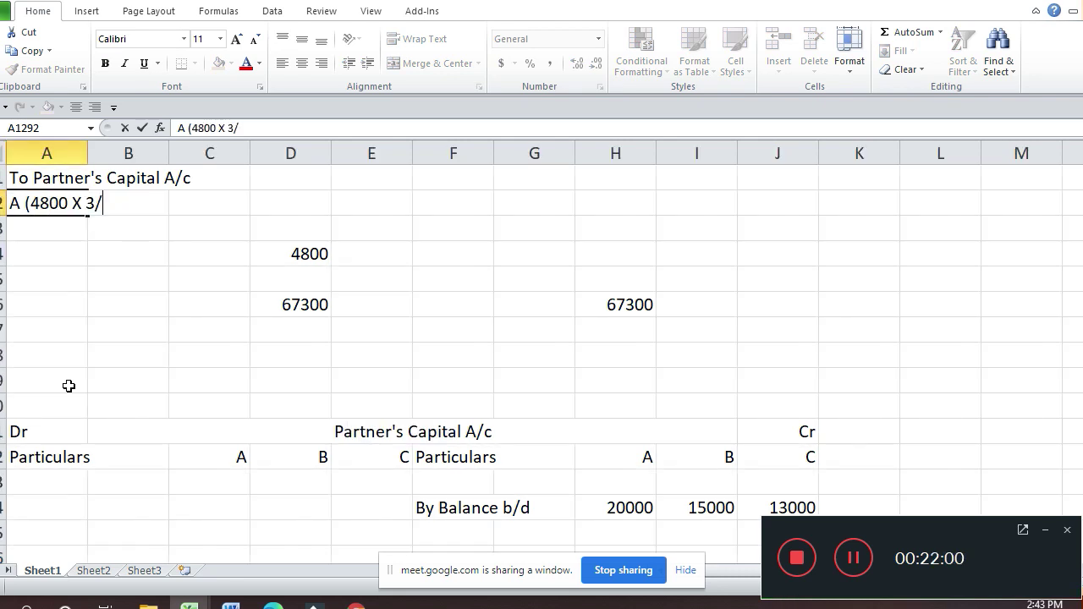
type("6)")
key("Return")
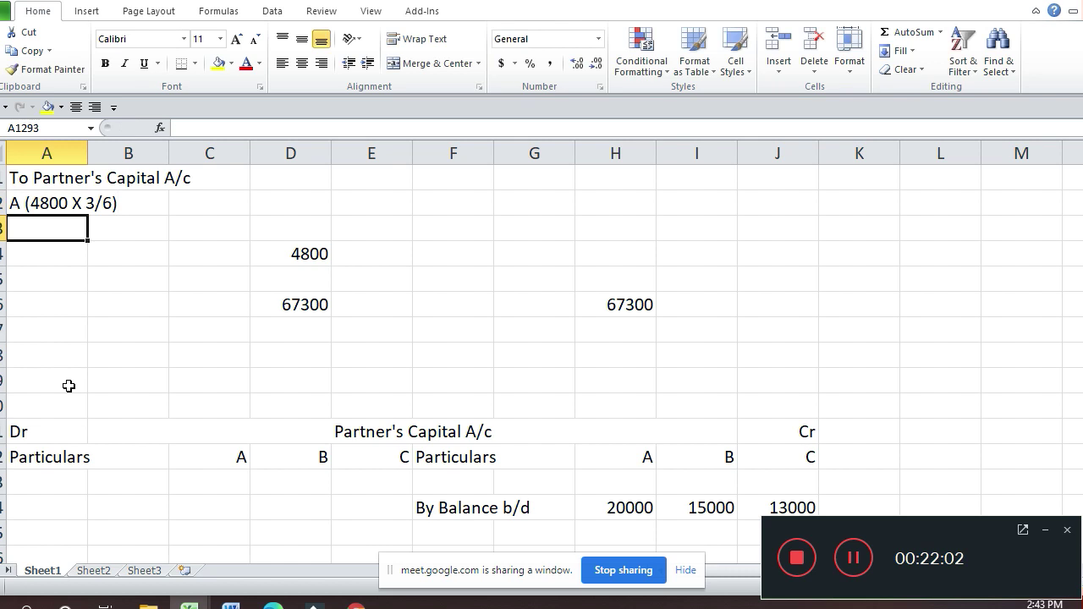
key("Up")
key("Right")
key("Right")
type("=")
key("Down")
key("Down")
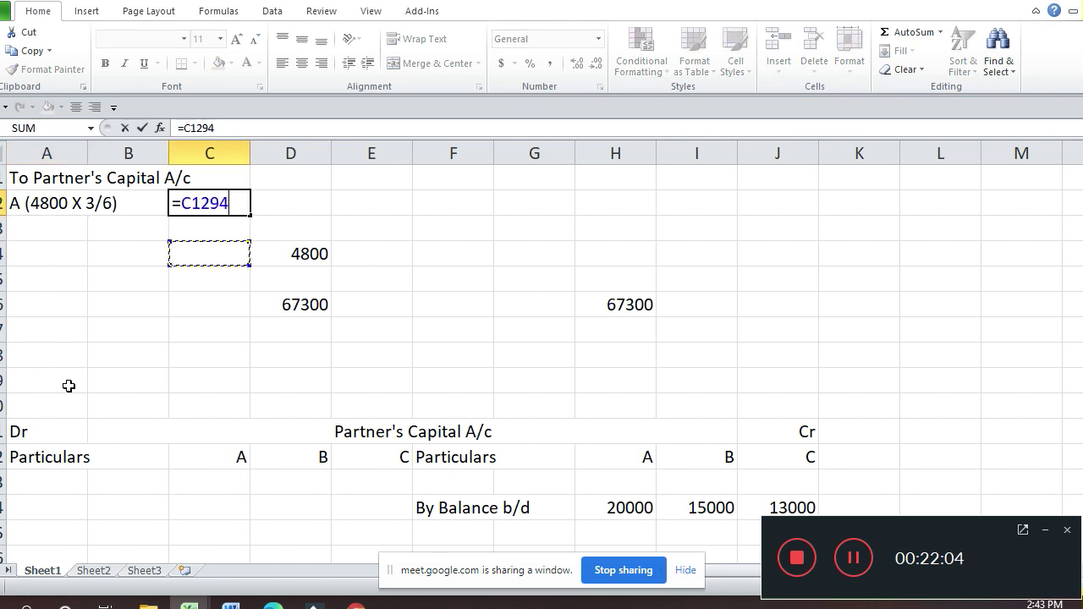
key("Right")
type("*3")
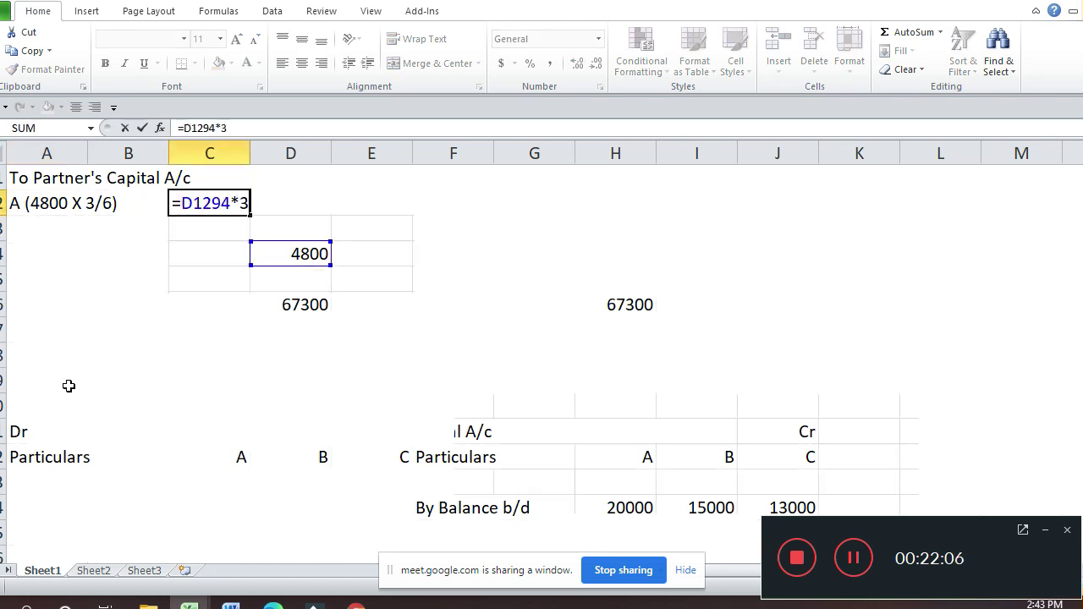
key("Return")
key("Left")
key("Left")
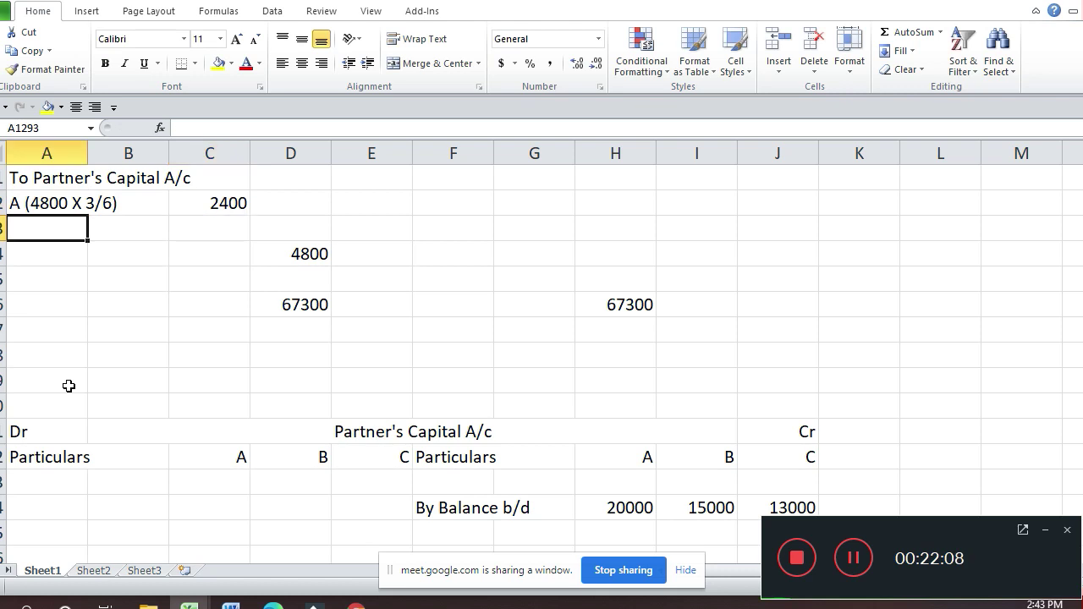
Step: Add the label 'B (4800 X 2/6)' below A's entry
key("ctrl+d")
key("F2")
key("Left")
key("Left")
key("Left")
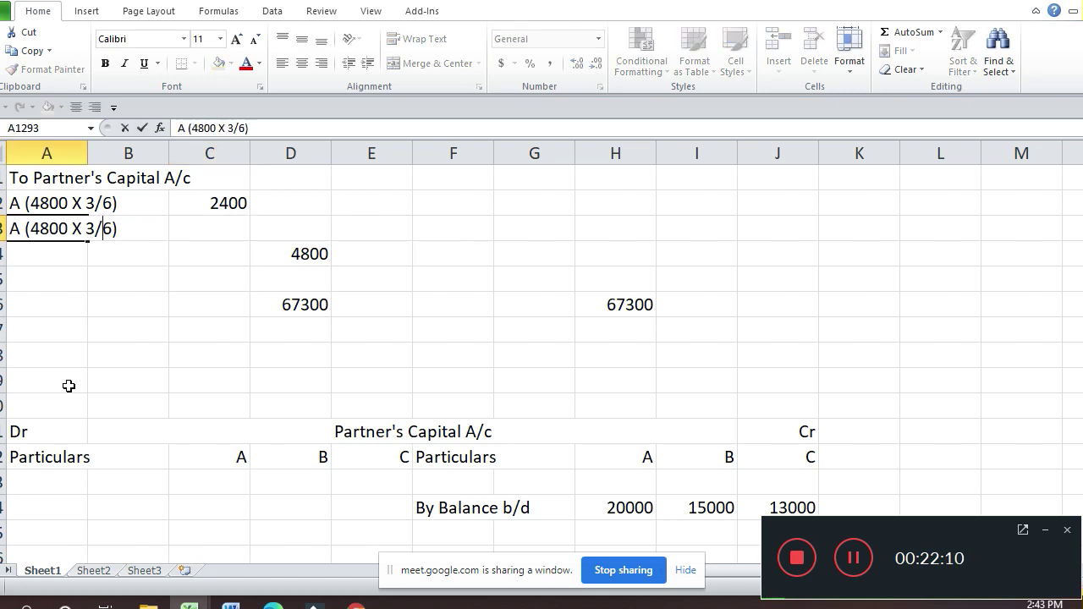
key("BackSpace")
type("2")
key("Home")
key("Delete")
key("Delete")
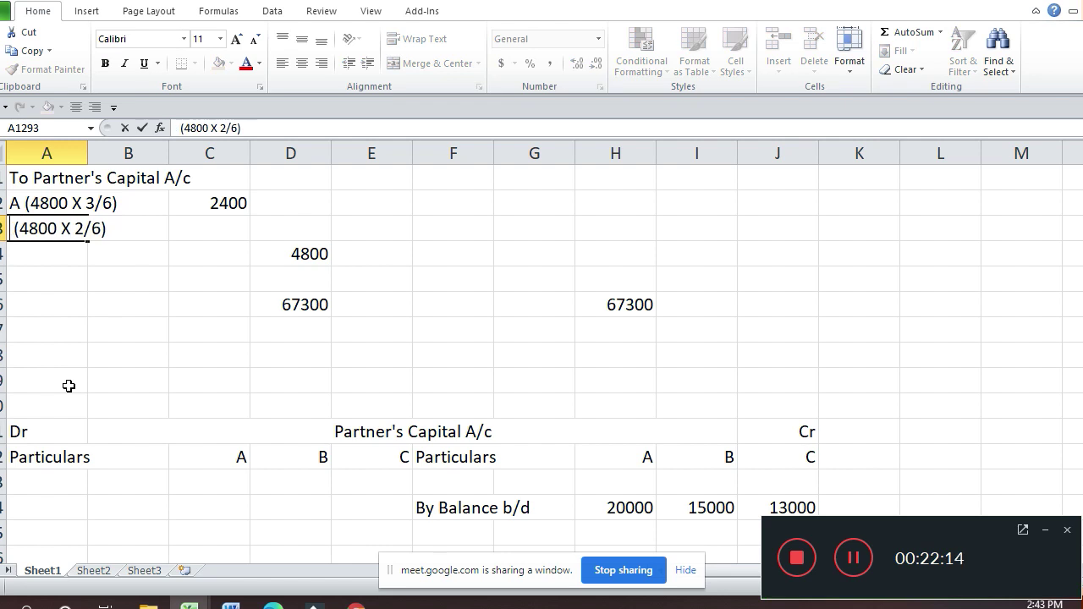
type("B")
key("Return")
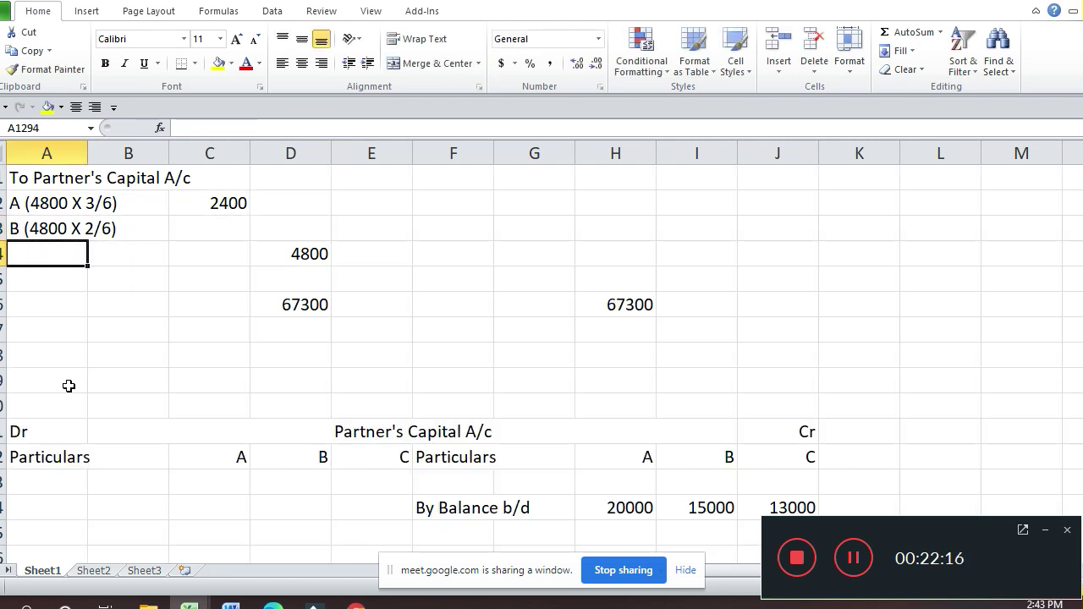
Step: Enter B's share formula on the 4800 total, correcting the divisor to 6 to give 1600
key("Up")
key("Right")
key("Right")
type("=")
key("Down")
key("Down")
key("Right")
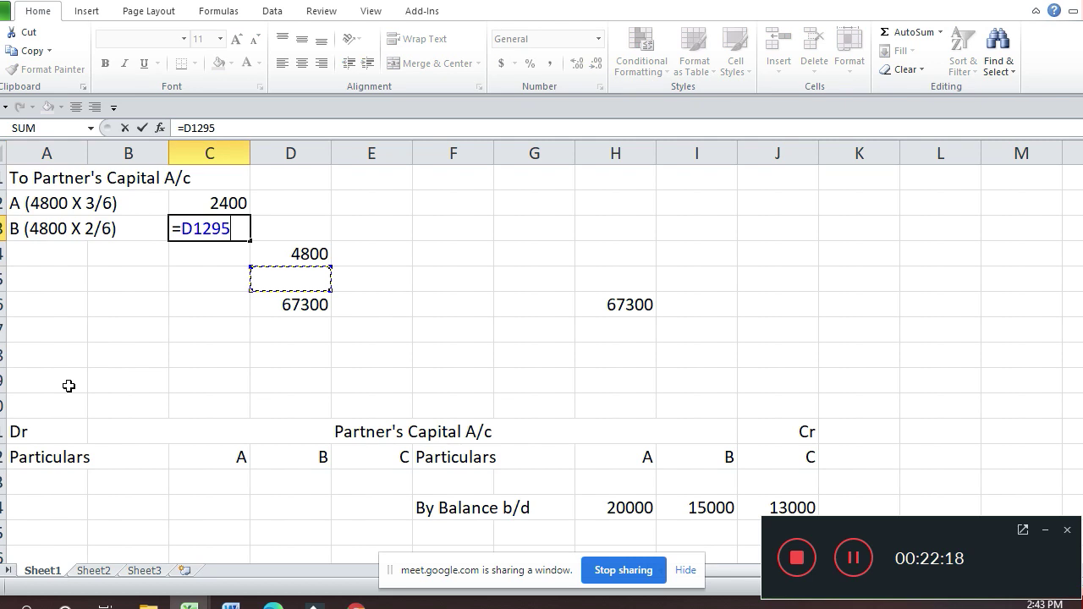
key("Up")
type("*2/9")
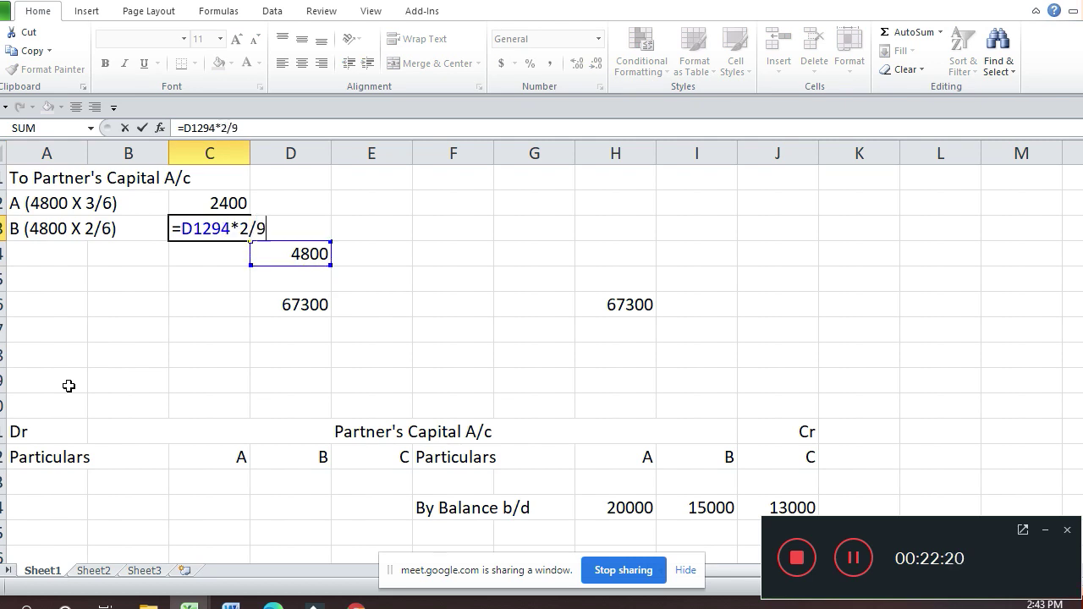
key("Return")
key("Up")
key("F2")
key("BackSpace")
type("6")
key("Return")
key("Left")
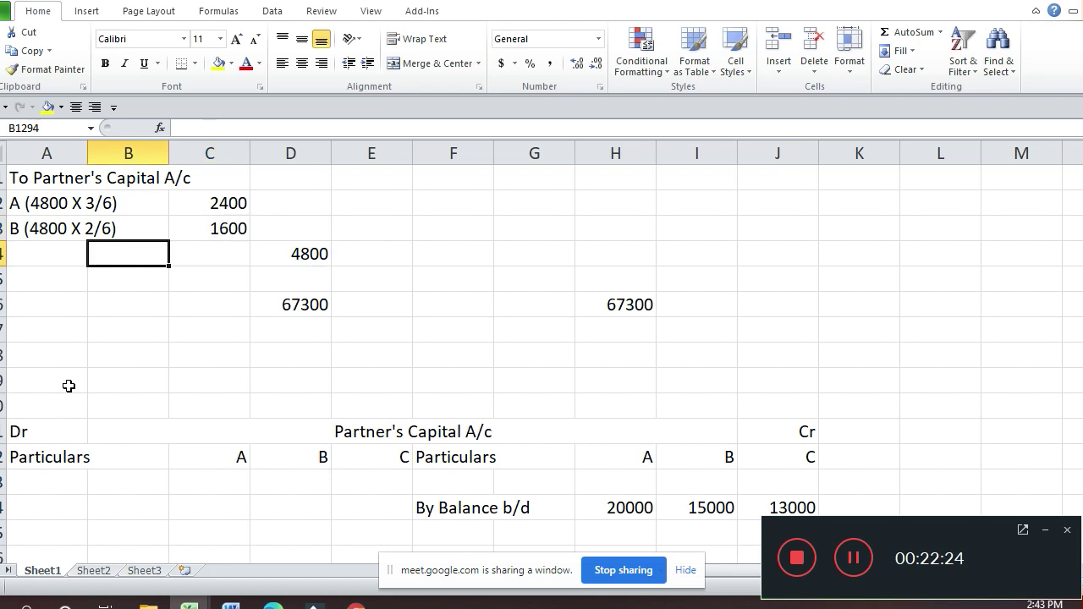
key("Left")
Step: Add the label 'C (4800 X 1/6)' below B's
key("ctrl+apostrophe")
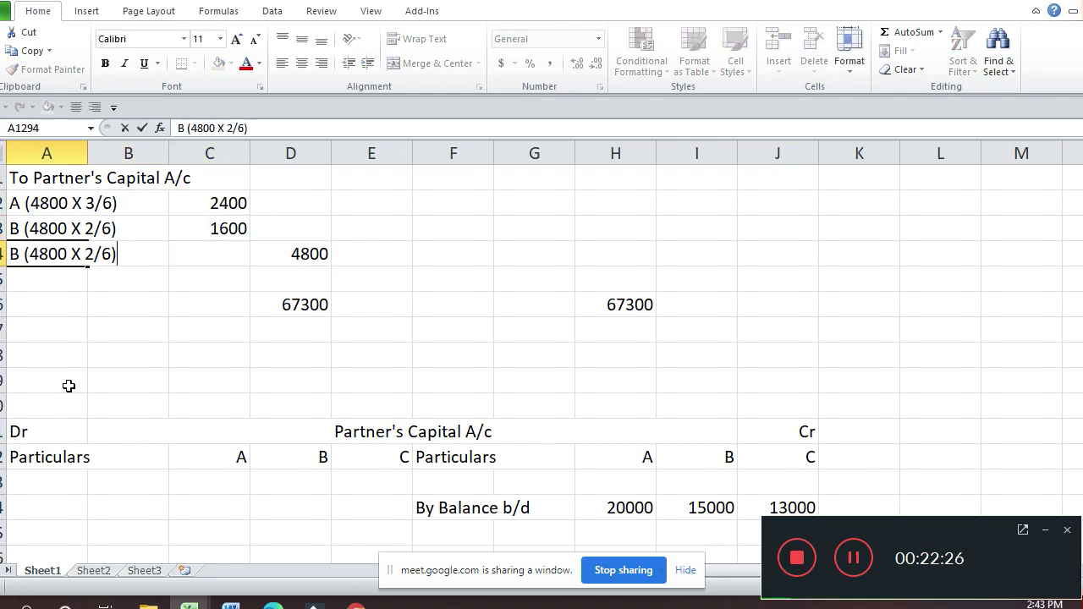
key("BackSpace")
type("1")
key("Home")
key("Delete")
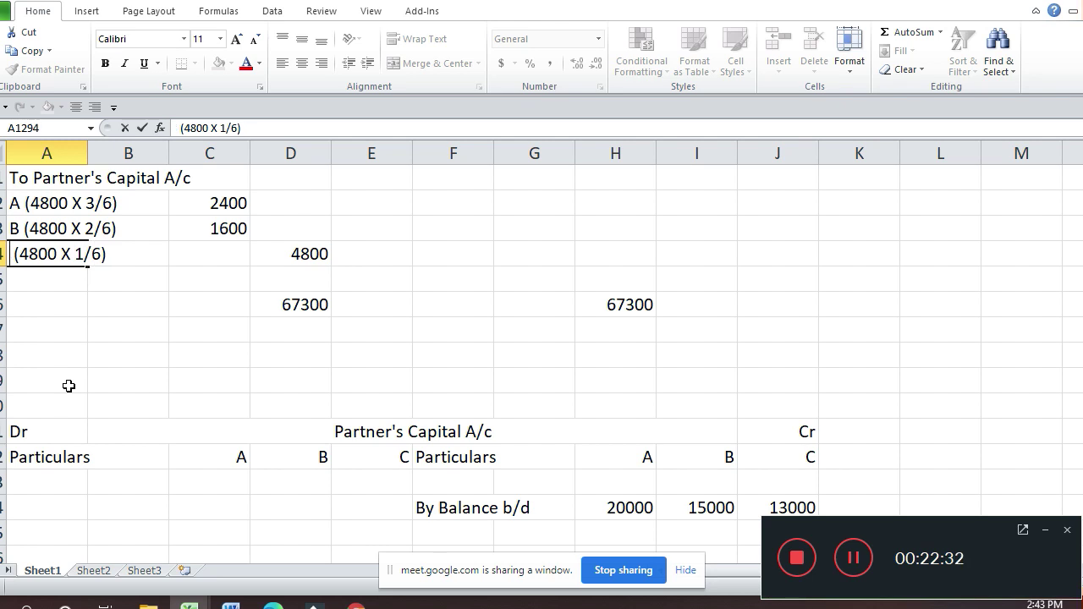
type("C")
key("Return")
Step: Enter C's share formula, the 4800 total times 1/6, giving 800
key("Up")
key("Right")
key("Right")
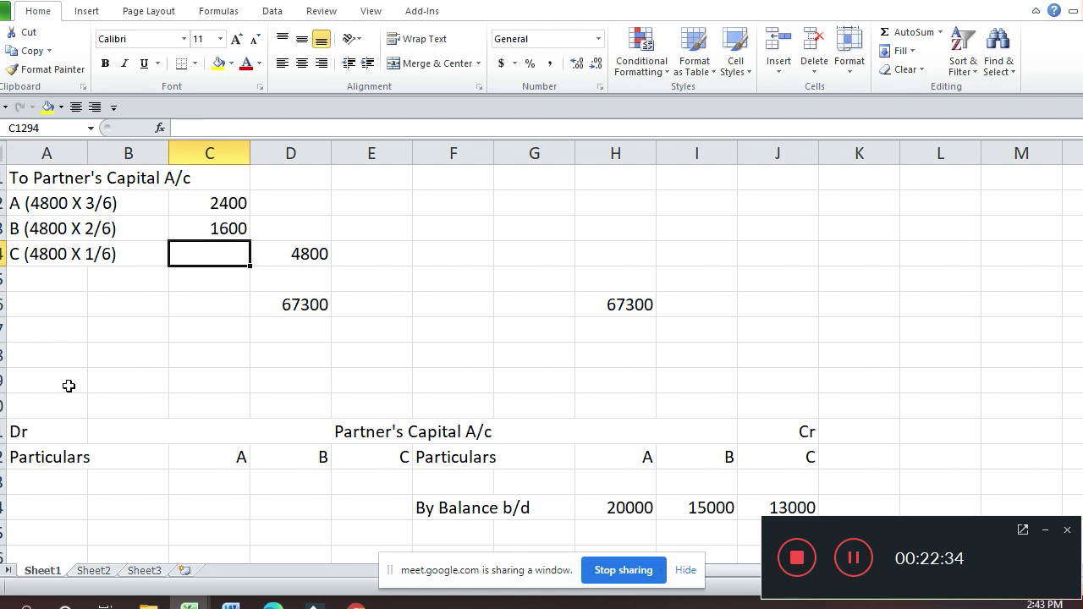
type("=")
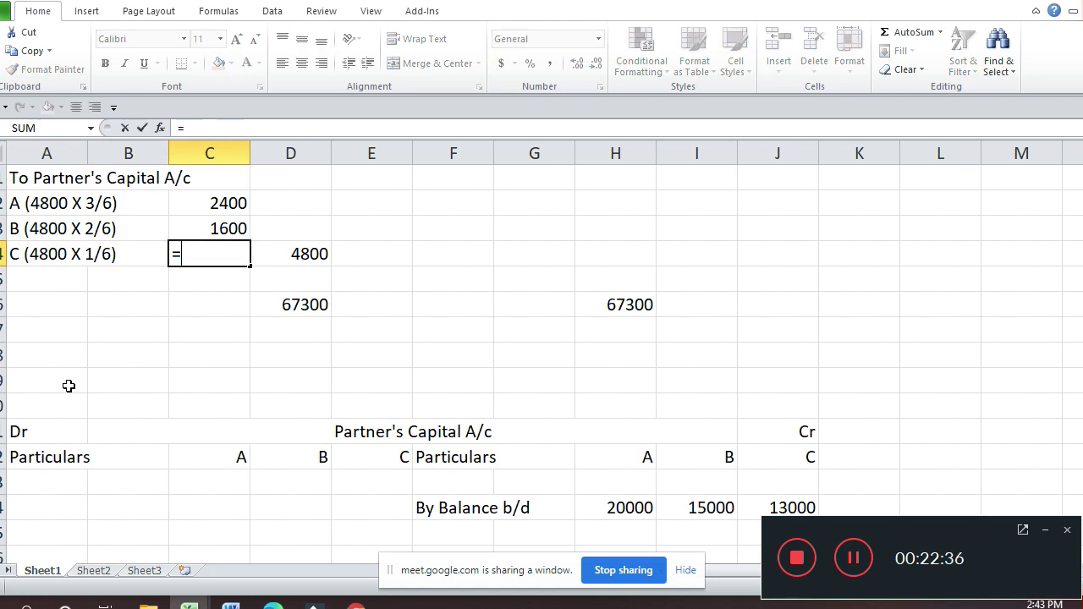
key("Right")
type("*1/6")
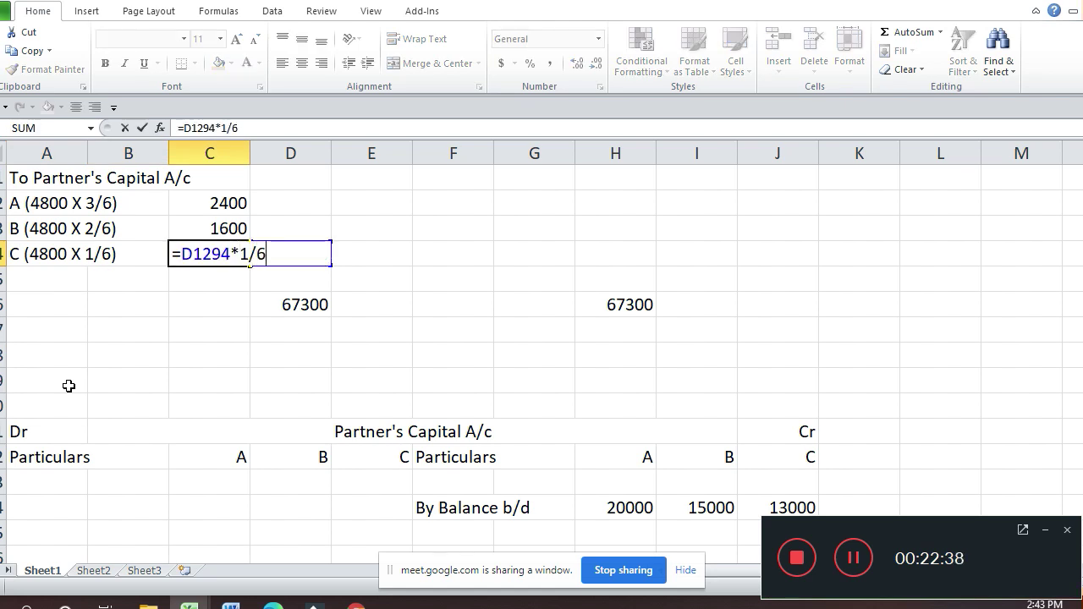
key("Return")
key("Up")
key("Up")
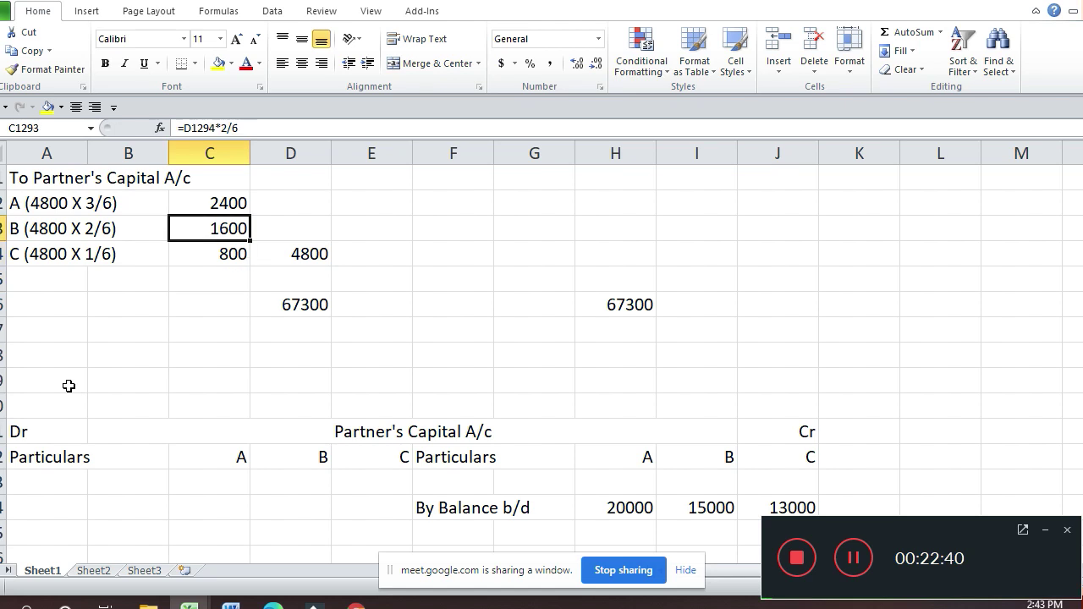
key("Up")
key("Up")
key("Up")
key("Up")
key("Up")
key("Up")
key("Up")
key("Up")
key("Up")
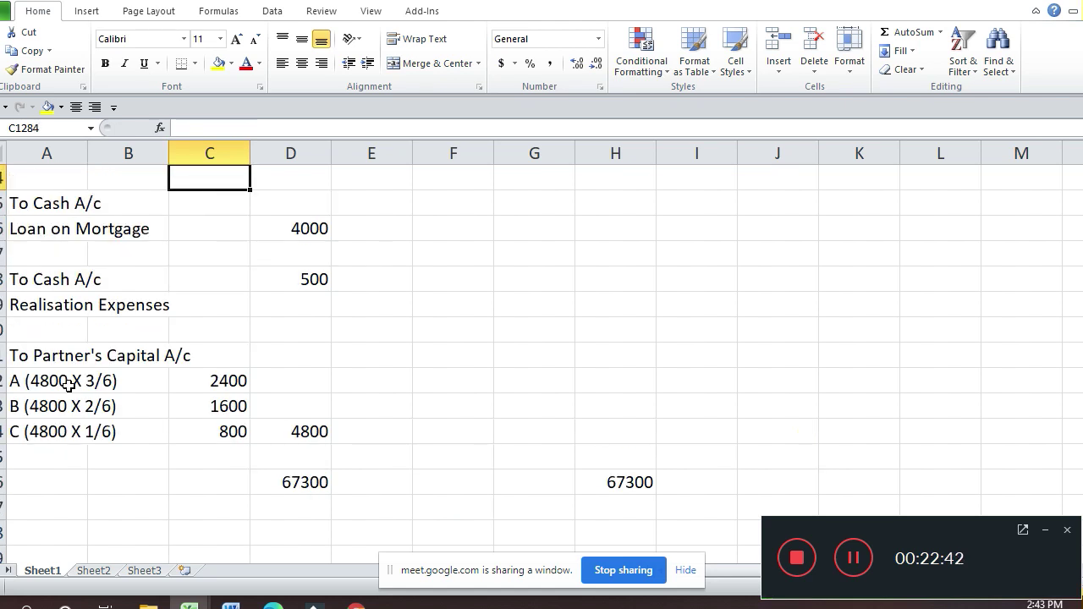
Step: Border the partners' share amounts down to 800 with thick top and bottom lines
key("Up")
key("Up")
key("Up")
key("Up")
key("Up")
key("Up")
key("Up")
key("Up")
key("Up")
key("Down")
key("Down")
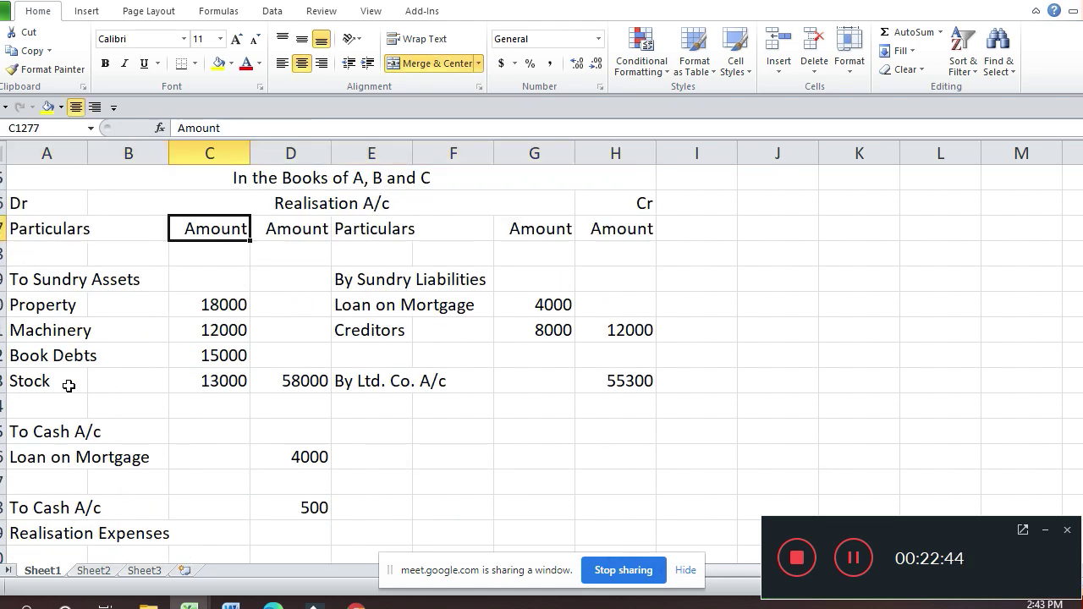
key("Down")
key("Down")
key("Down")
key("Down")
key("Down")
key("Down")
key("Down")
key("shift+Down")
key("shift+Down")
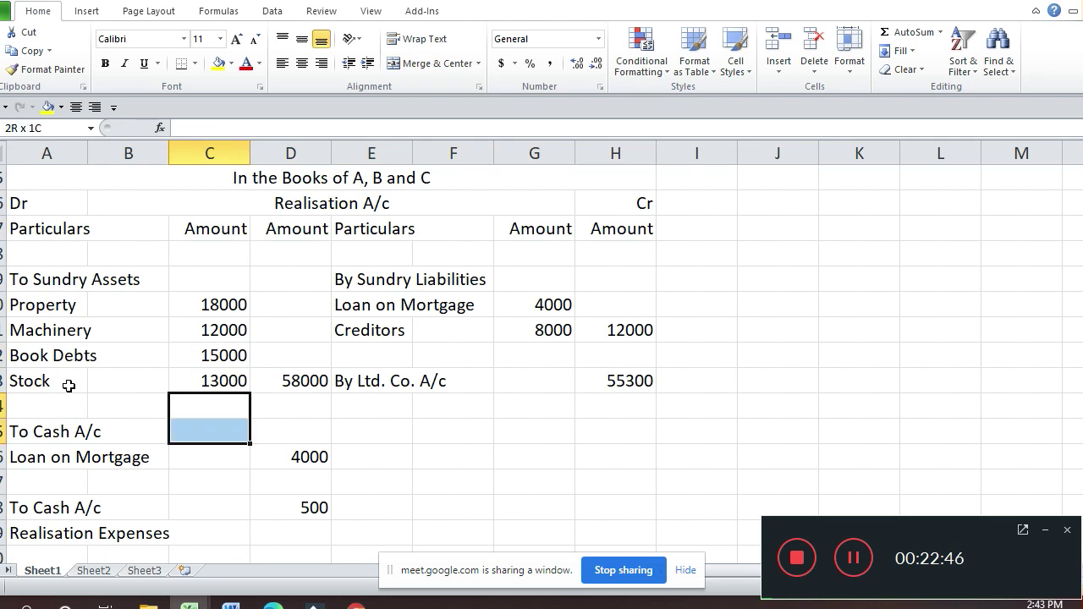
key("shift+Down")
key("shift+Down")
key("shift+Down")
key("shift+Down")
key("shift+Down")
key("shift+Down")
key("shift+Down")
key("shift+Down")
key("shift+Down")
key("shift+Down")
key("shift+Down")
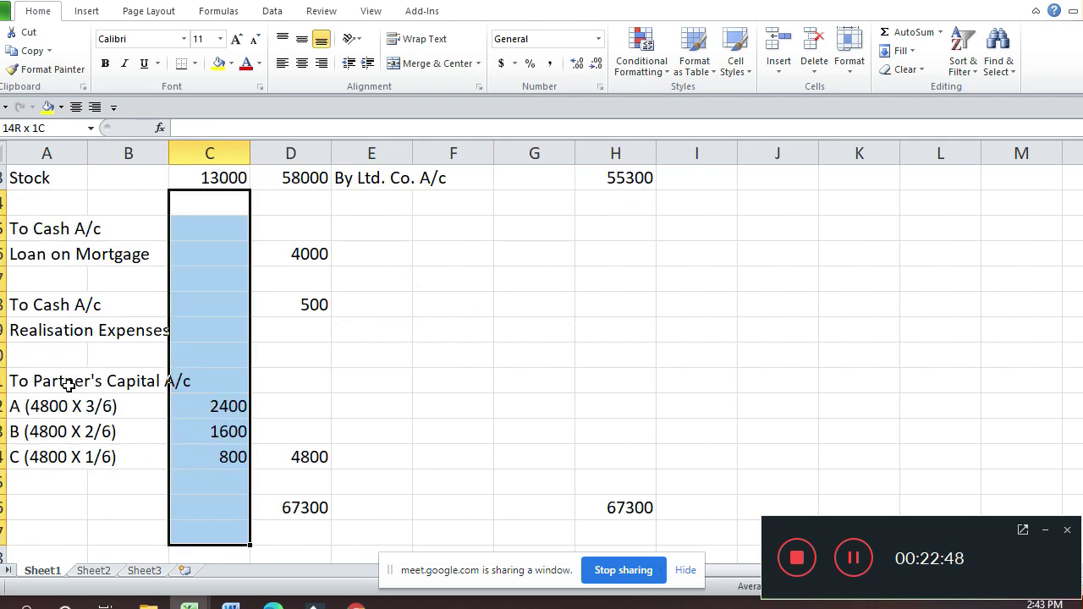
key("shift+Up")
key("shift+Up")
key("shift+Up")
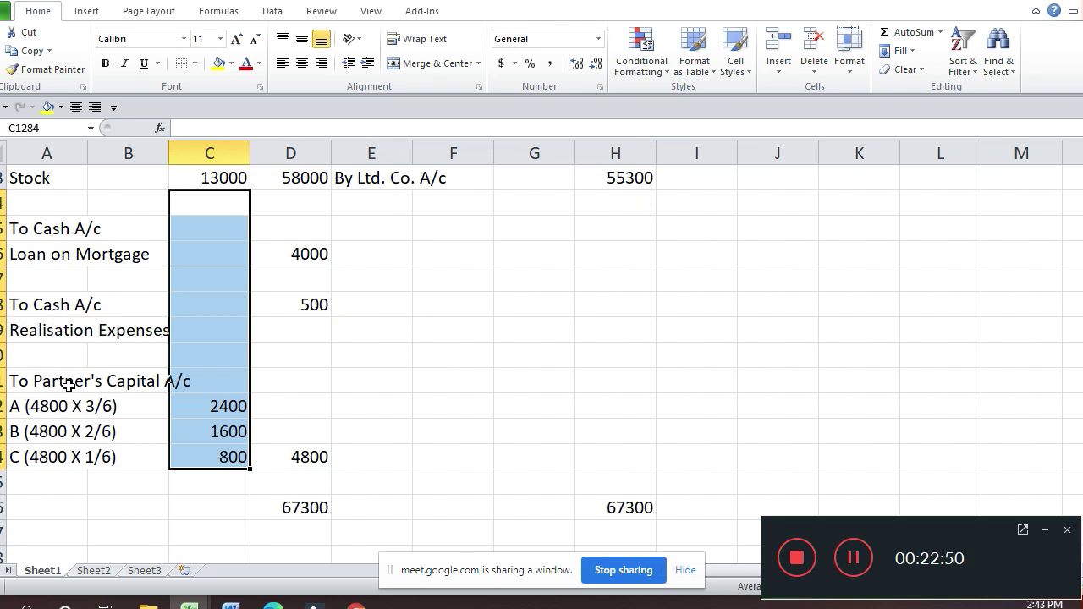
key("ctrl+1")
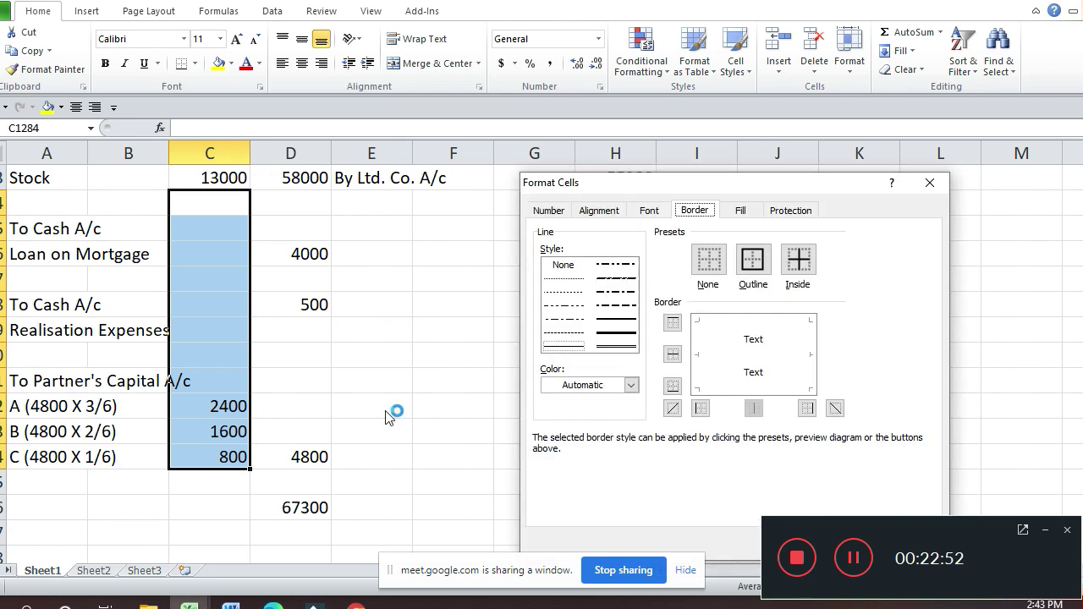
left_click(610, 326)
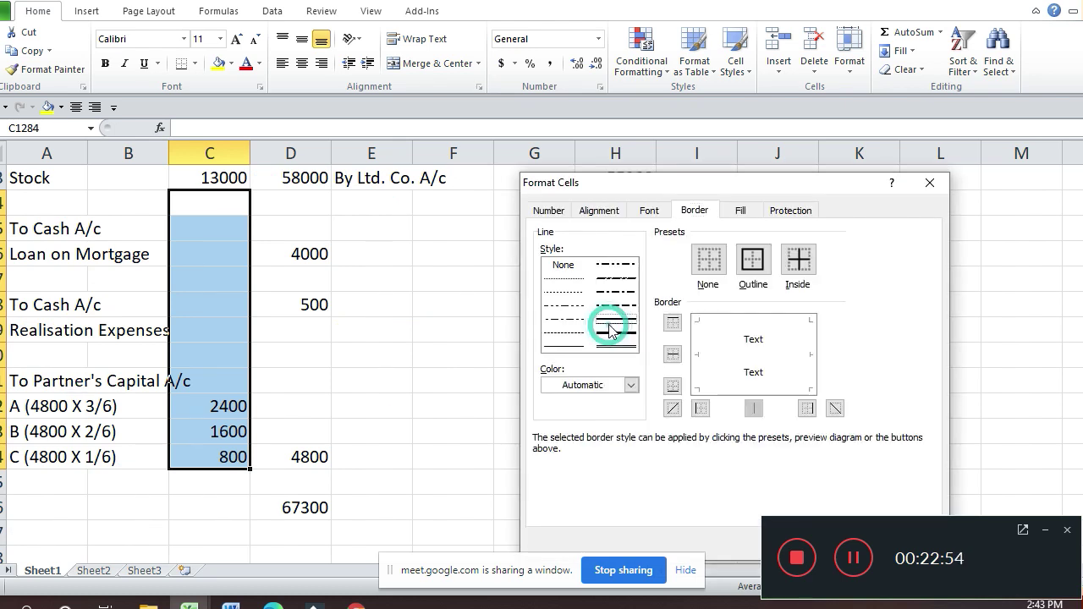
left_click(766, 320)
left_click(733, 384)
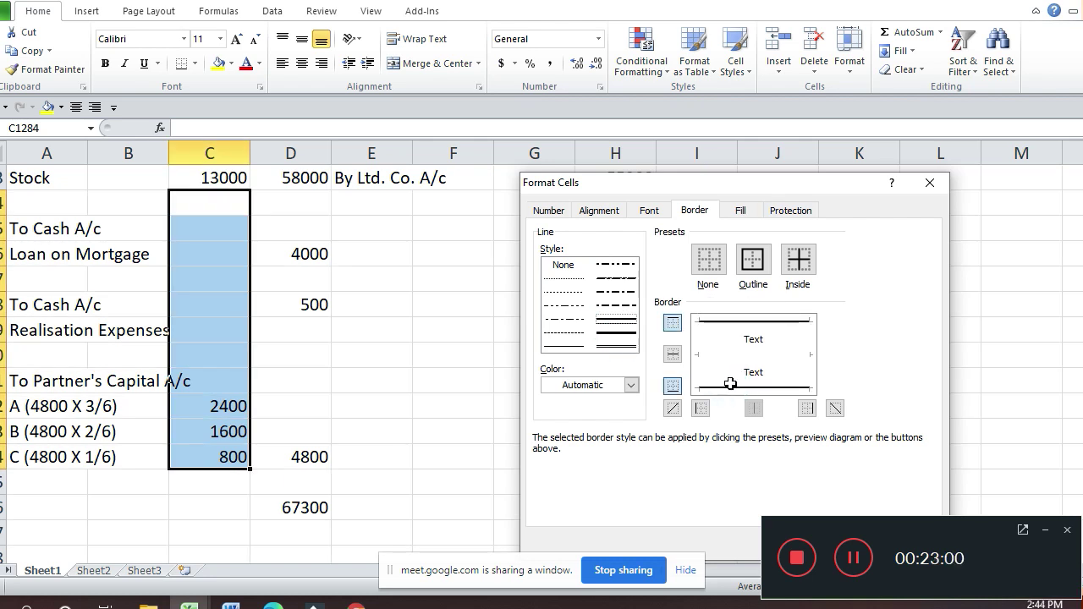
key("Return")
Step: Add a bottom border under the Creditors amount 8000
key("Up")
key("Up")
key("Up")
key("Up")
key("Up")
key("Up")
key("Up")
key("Up")
key("Up")
key("Up")
key("Up")
key("Up")
key("Up")
key("Down")
key("Down")
key("Down")
key("Down")
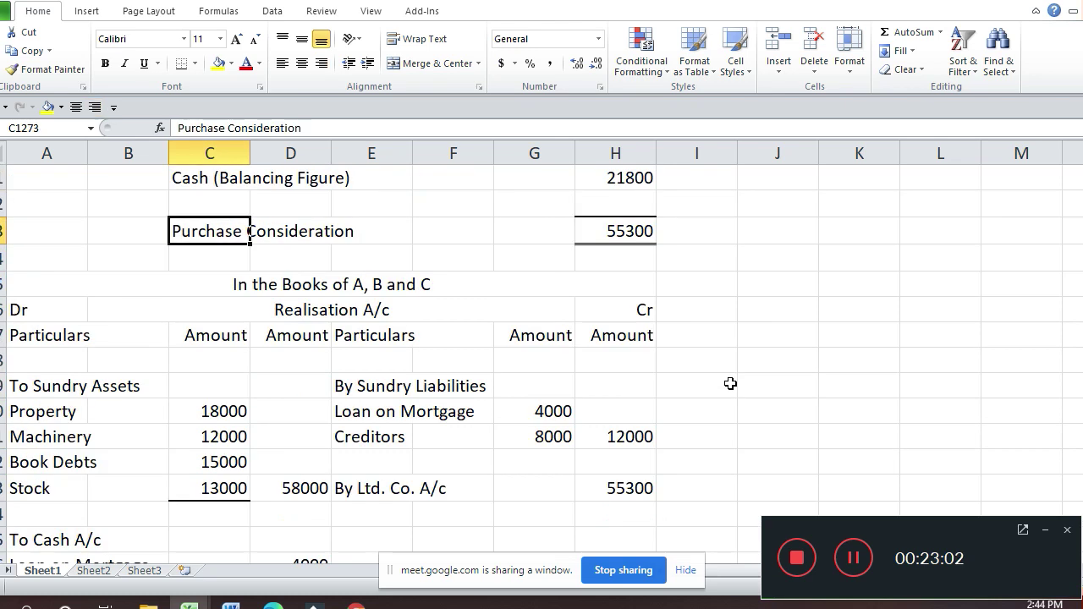
key("Down")
key("Down")
key("Right")
key("Right")
key("Right")
key("Right")
key("Right")
key("Right")
key("Down")
key("Down")
key("Down")
key("Down")
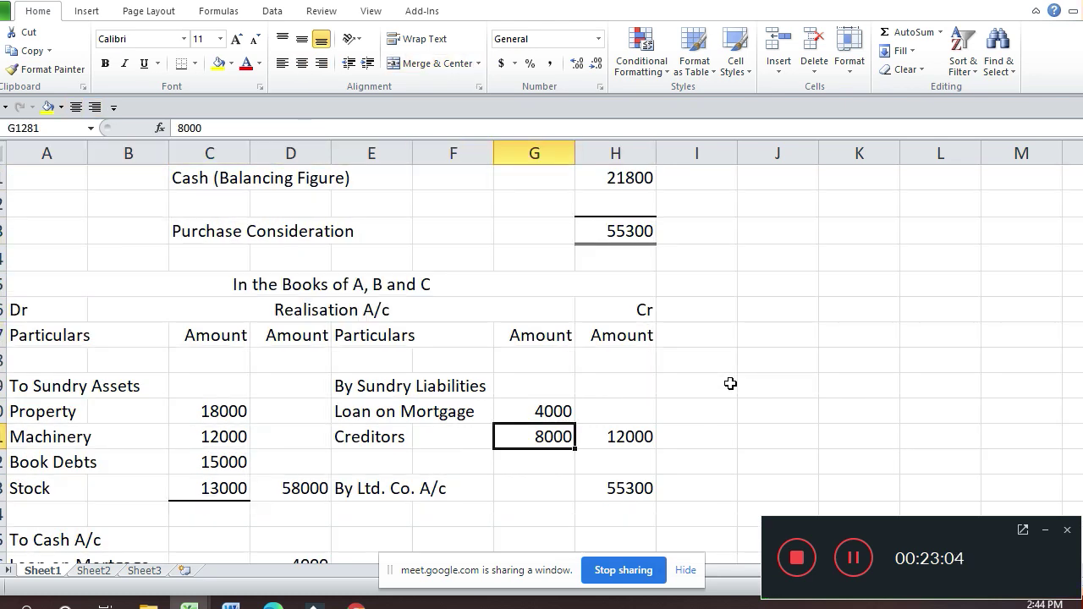
key("ctrl+1")
left_click(736, 388)
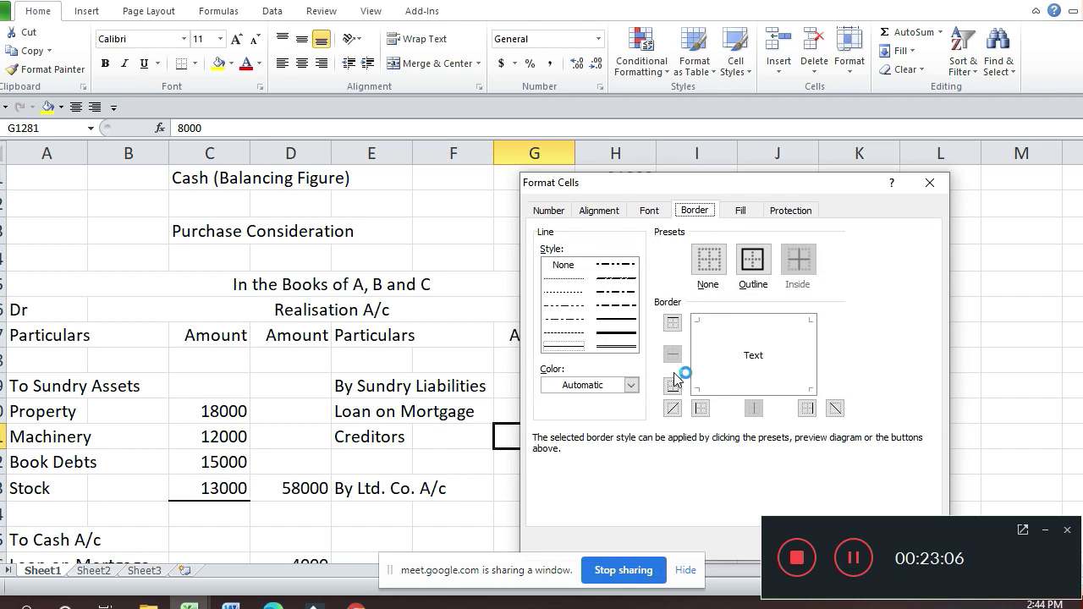
left_click(764, 389)
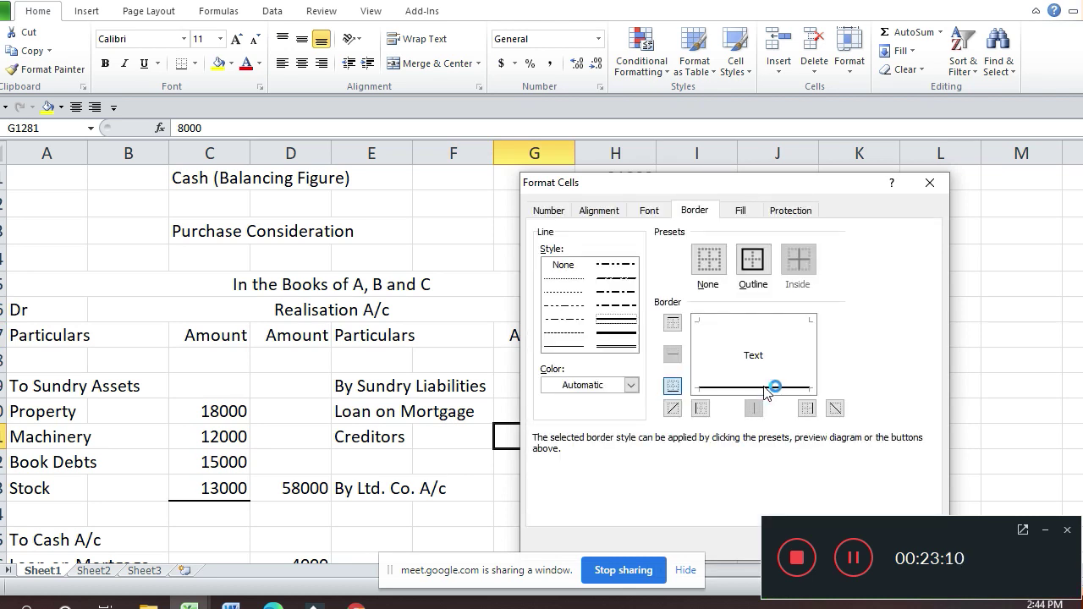
key("Return")
key("Down")
key("Down")
key("Down")
key("Down")
key("Down")
key("Down")
key("Down")
key("Down")
key("Down")
key("Down")
key("Down")
key("Down")
key("Down")
key("Down")
key("Down")
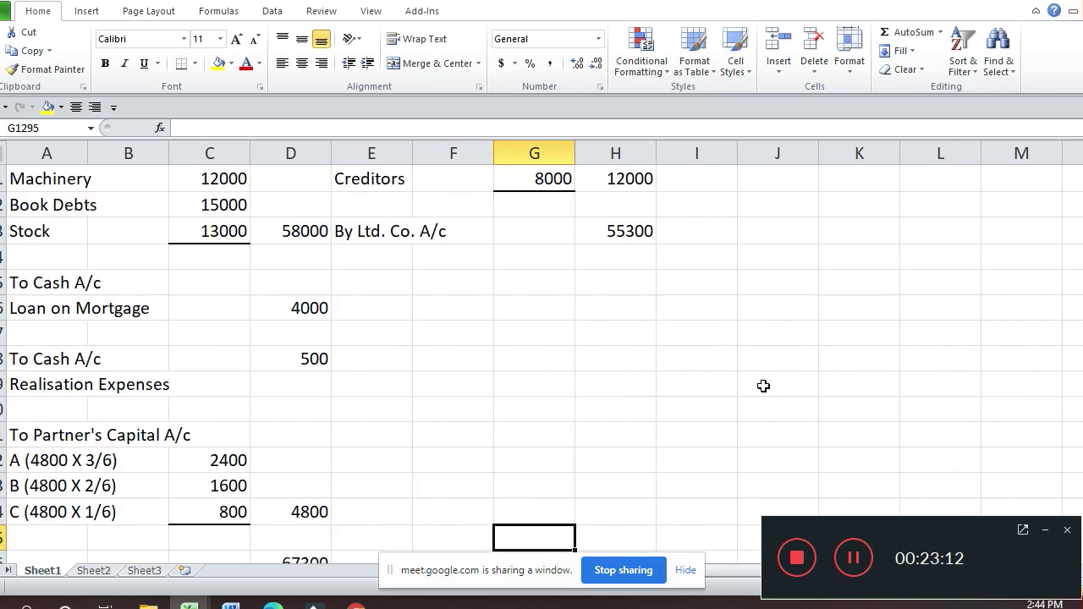
Step: Give the debit total 67300 a top border and a double bottom border
key("Down")
key("Down")
key("Up")
key("Left")
key("Left")
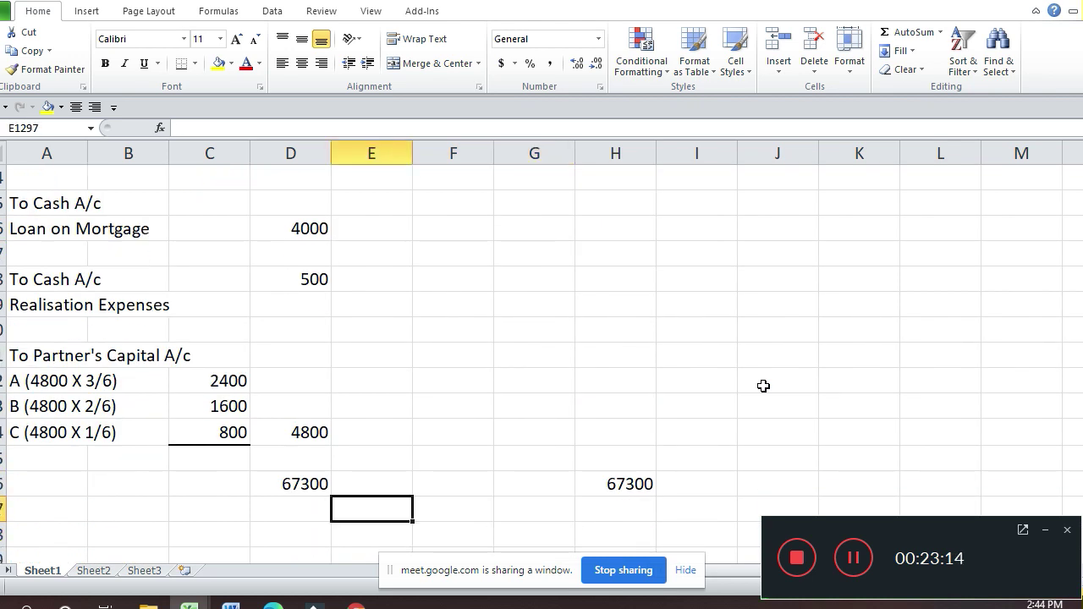
key("Up")
key("Left")
key("ctrl+1")
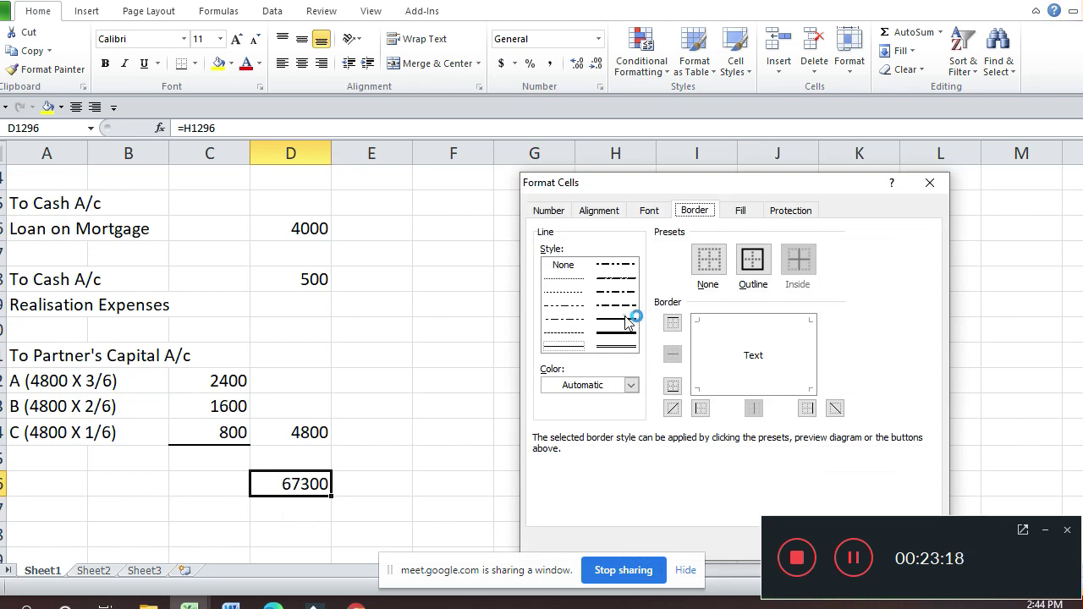
left_click(712, 317)
left_click(612, 338)
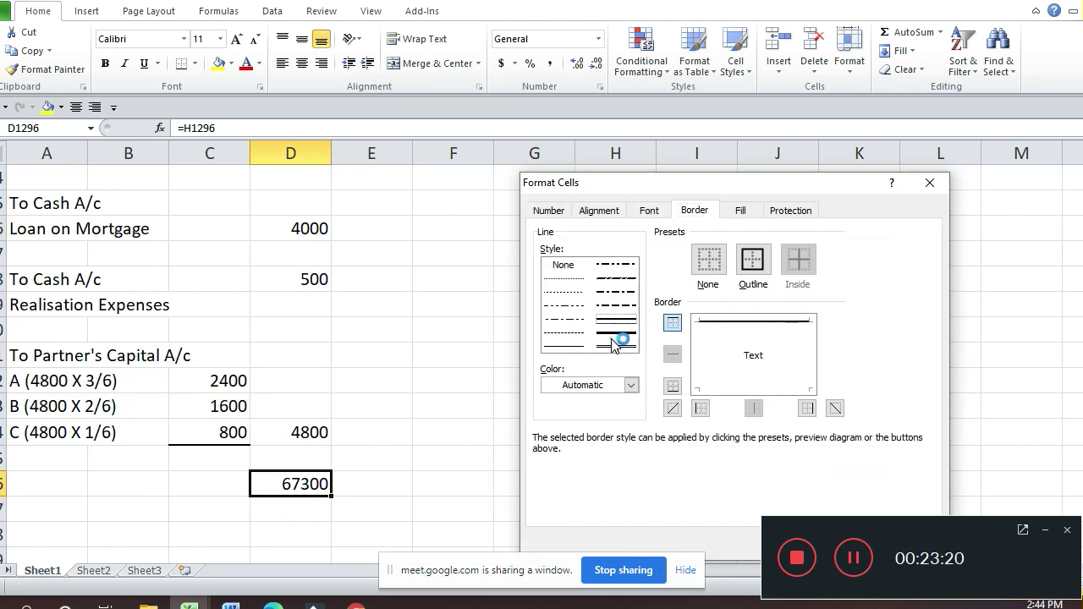
left_click(753, 383)
key("Return")
Step: Choose a single top border and a double bottom border for the credit total 67300
key("Right")
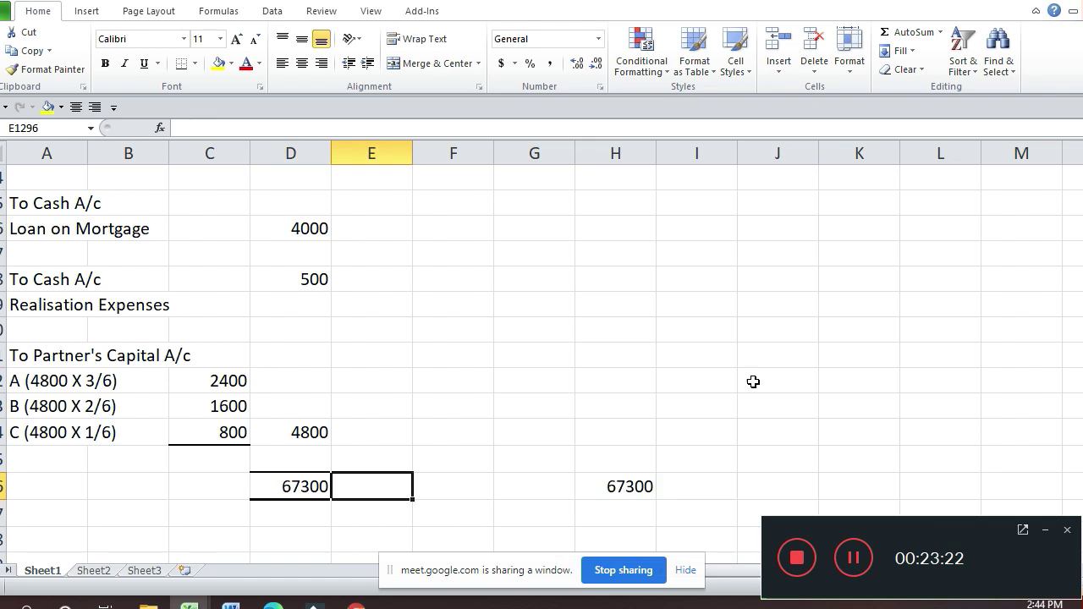
key("Right")
key("Right")
key("Right")
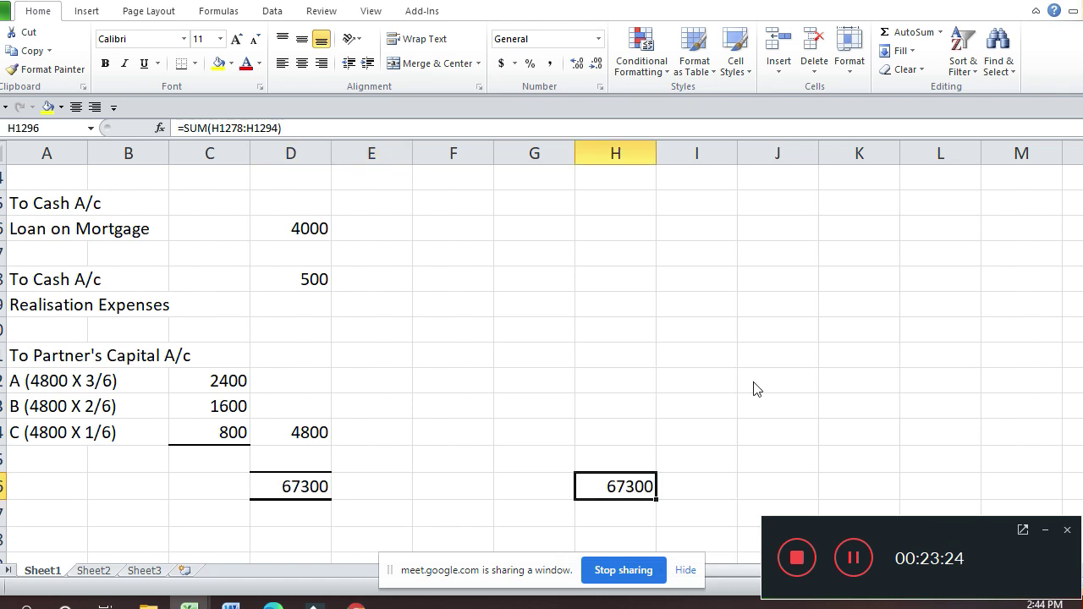
key("ctrl+1")
left_click(626, 319)
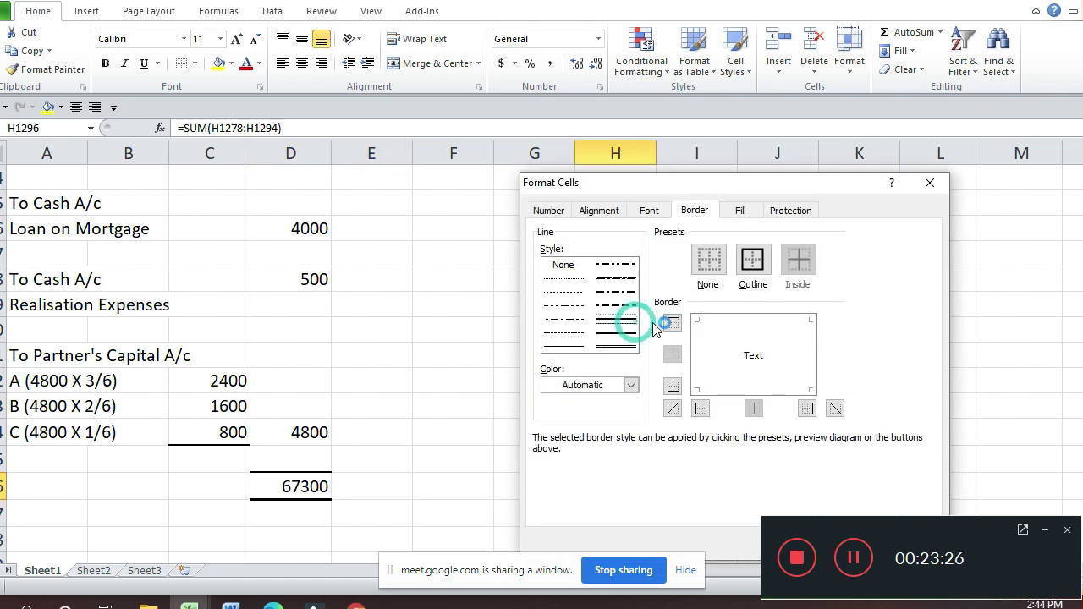
left_click(715, 321)
left_click(715, 322)
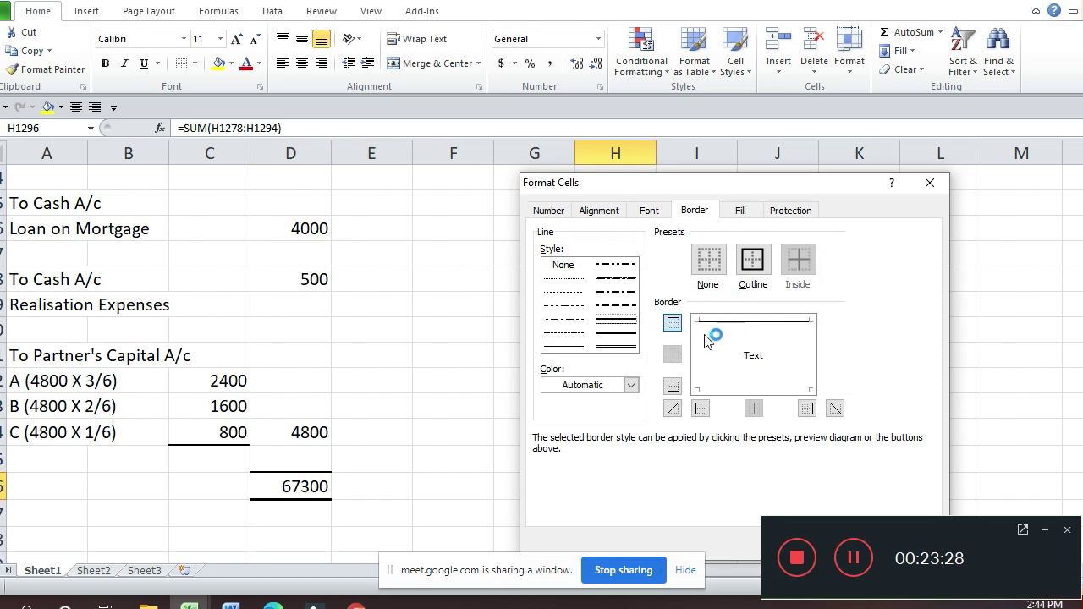
left_click(618, 346)
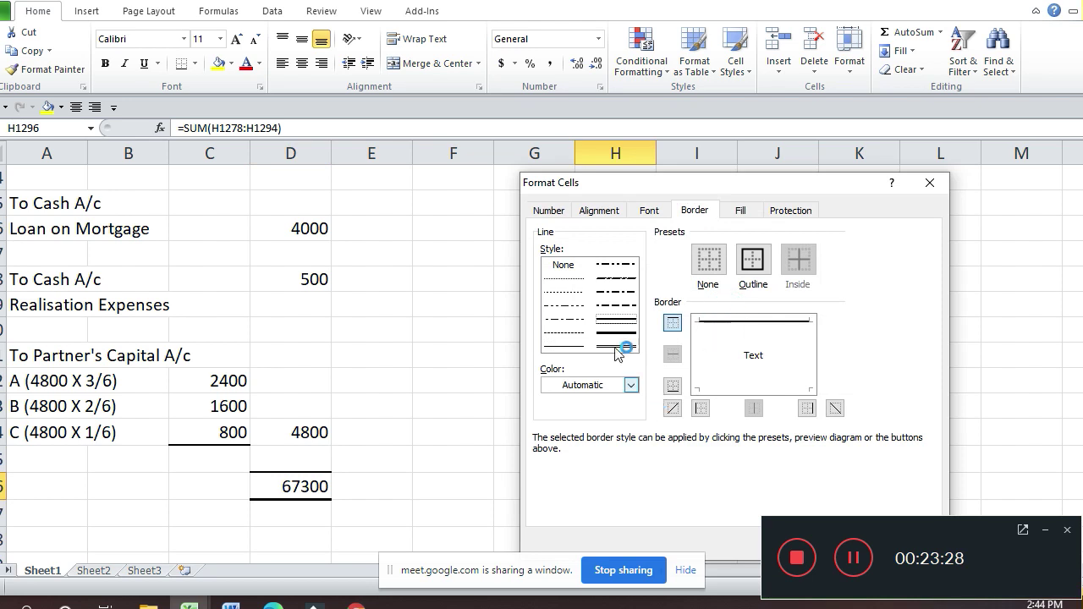
left_click(763, 388)
Step: Apply the credit total borders and enter 'By Realisation A/c' in the Partner's Capital particulars
key("Return")
key("Return")
key("Return")
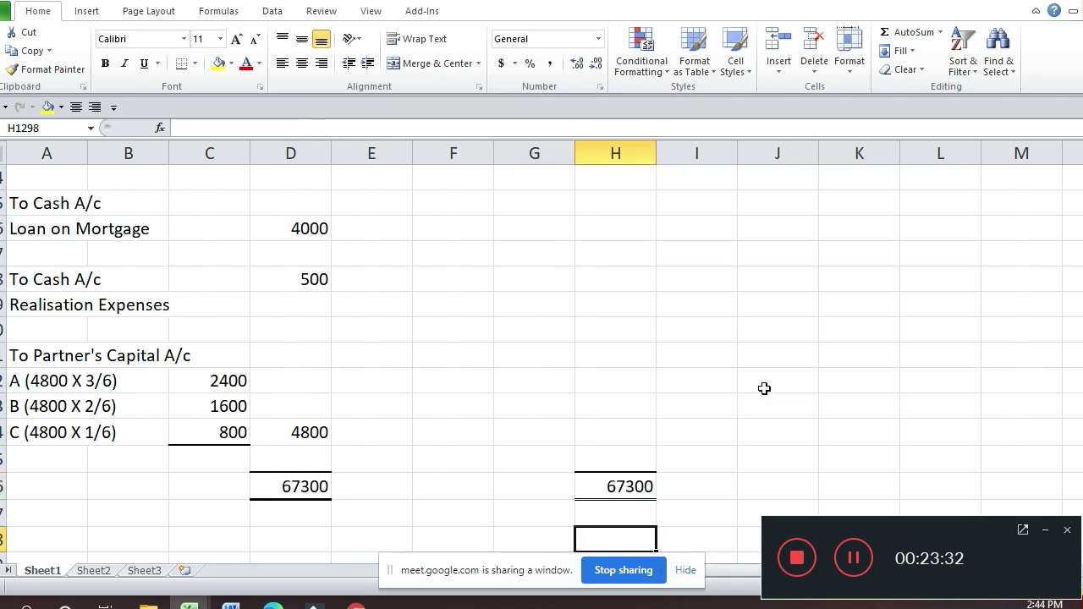
key("Down")
key("Down")
key("Down")
key("Down")
key("Down")
key("Down")
key("Down")
key("Down")
key("Down")
key("Down")
key("Down")
key("Down")
key("Up")
key("Up")
key("Up")
key("Up")
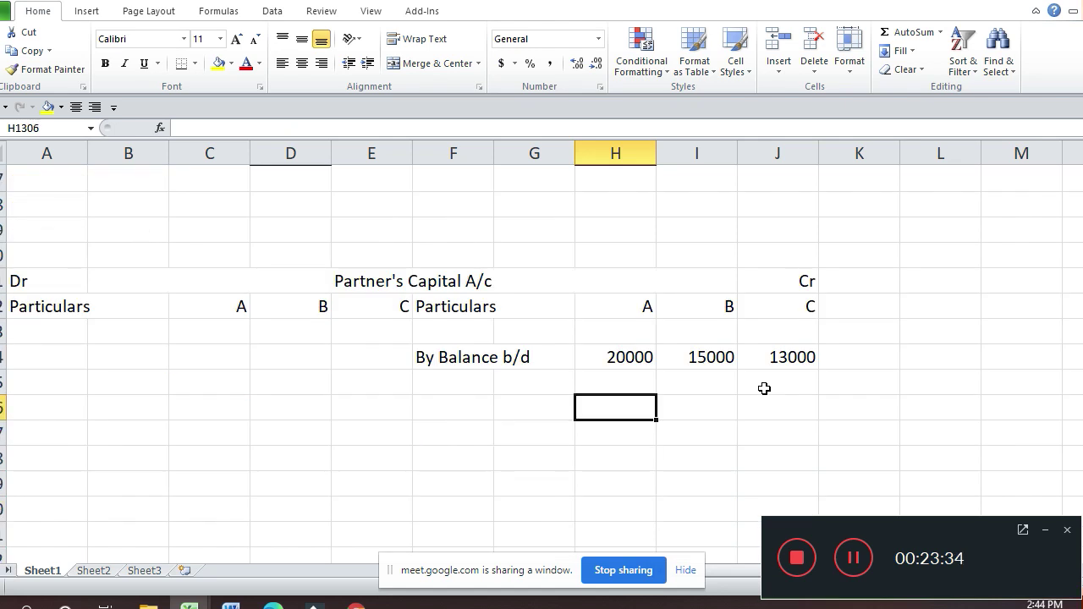
key("Left")
key("Left")
key("Up")
type("By ")
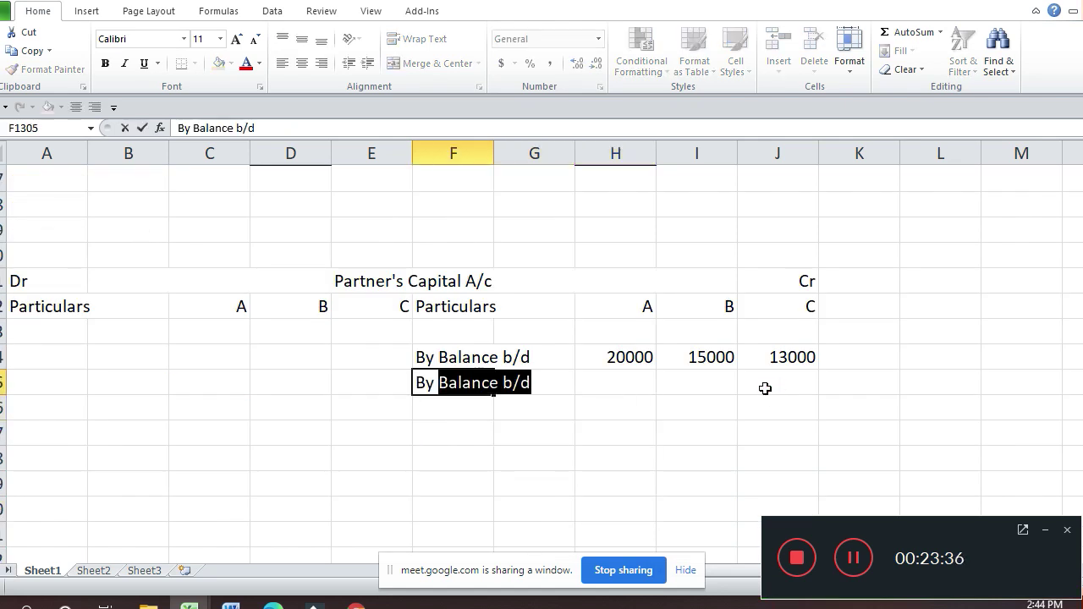
type("P")
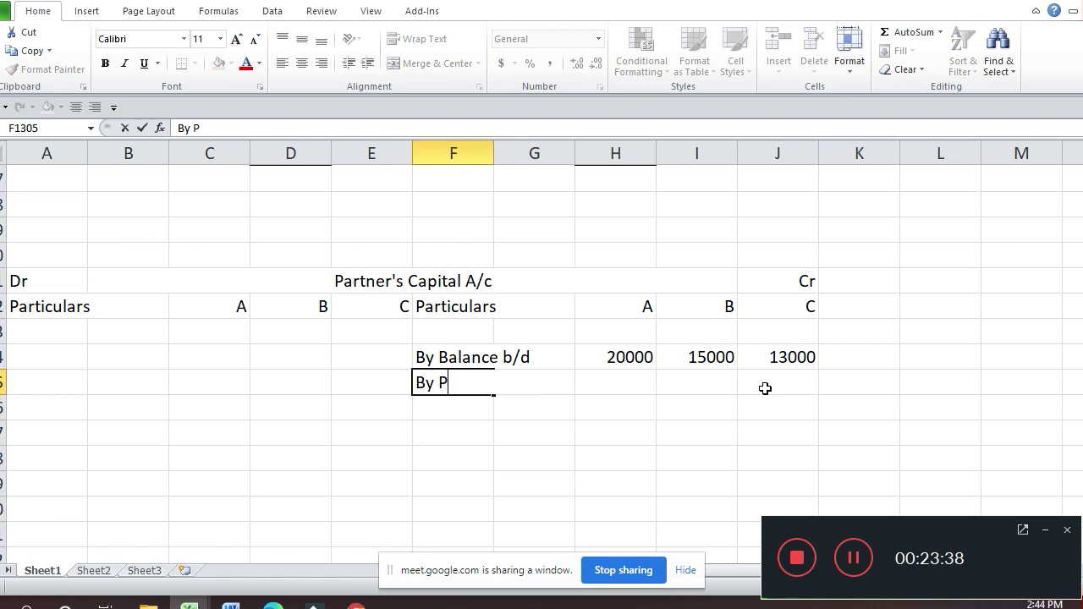
key("BackSpace")
type("Realisat")
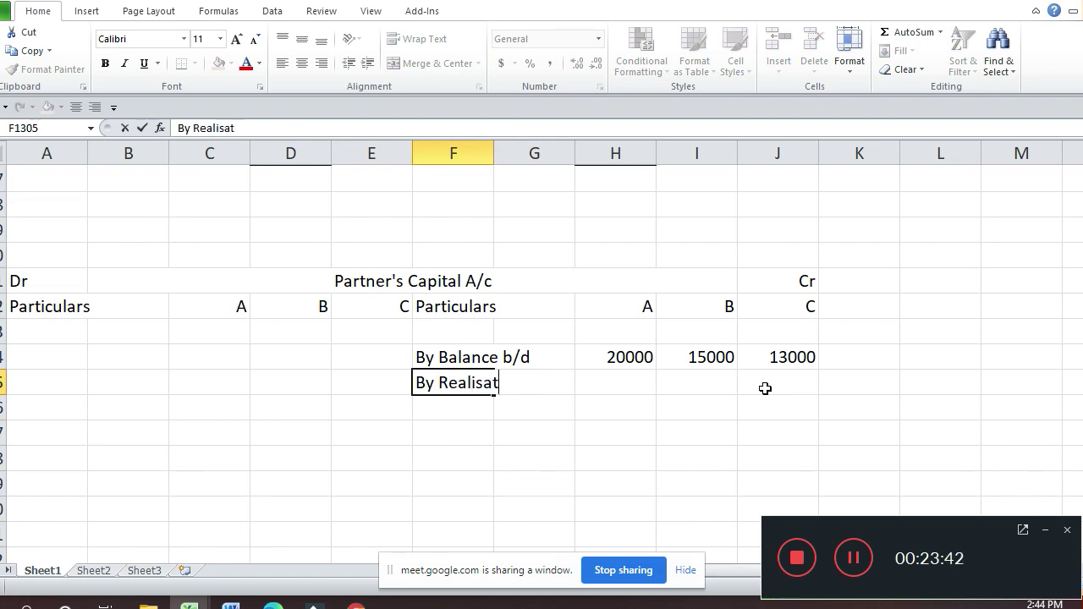
type("ion A/c")
key("Return")
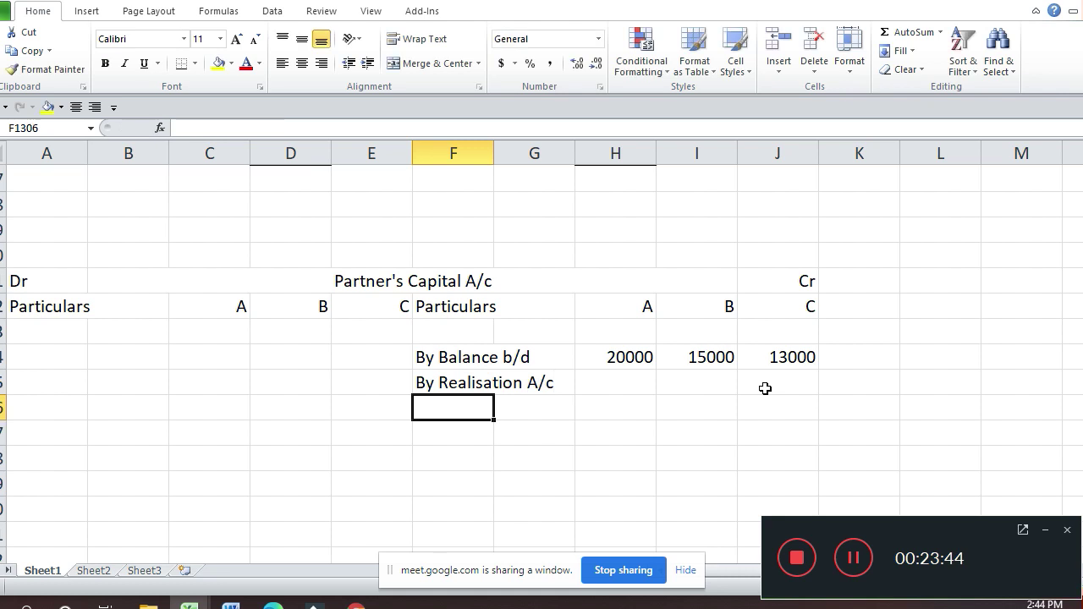
Step: Credit partners A, B and C with 2400, 1600 and 800 on the Realisation row
key("Up")
key("Up")
key("Up")
key("Up")
key("Up")
key("Up")
key("Up")
key("Up")
key("Up")
key("Up")
key("Up")
key("Up")
key("Up")
key("Up")
key("Up")
key("Up")
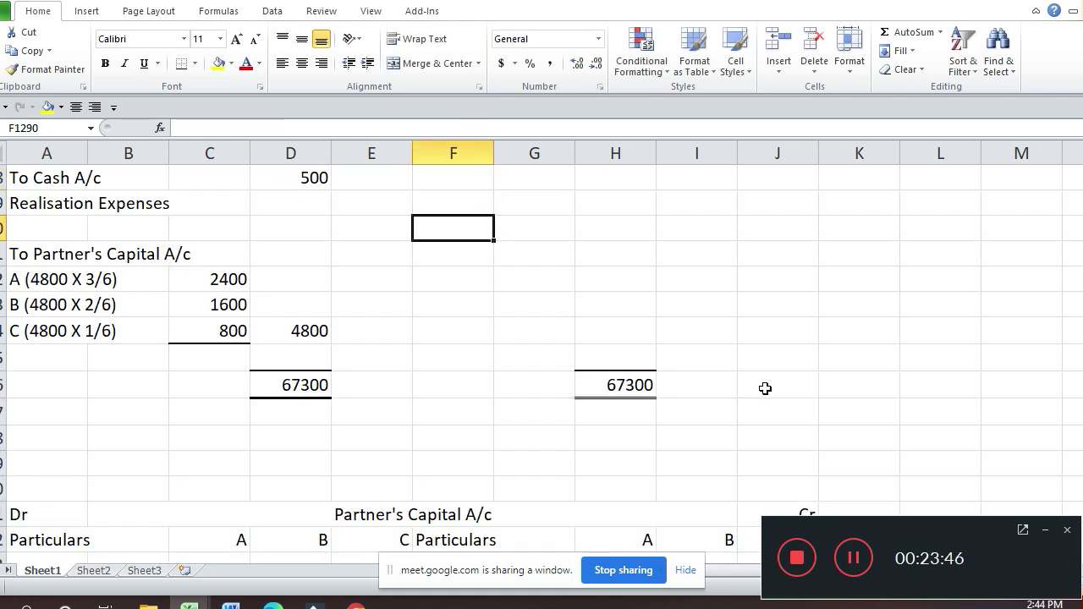
left_click(765, 388)
key("Down")
key("Down")
key("Down")
key("Down")
key("Down")
key("Down")
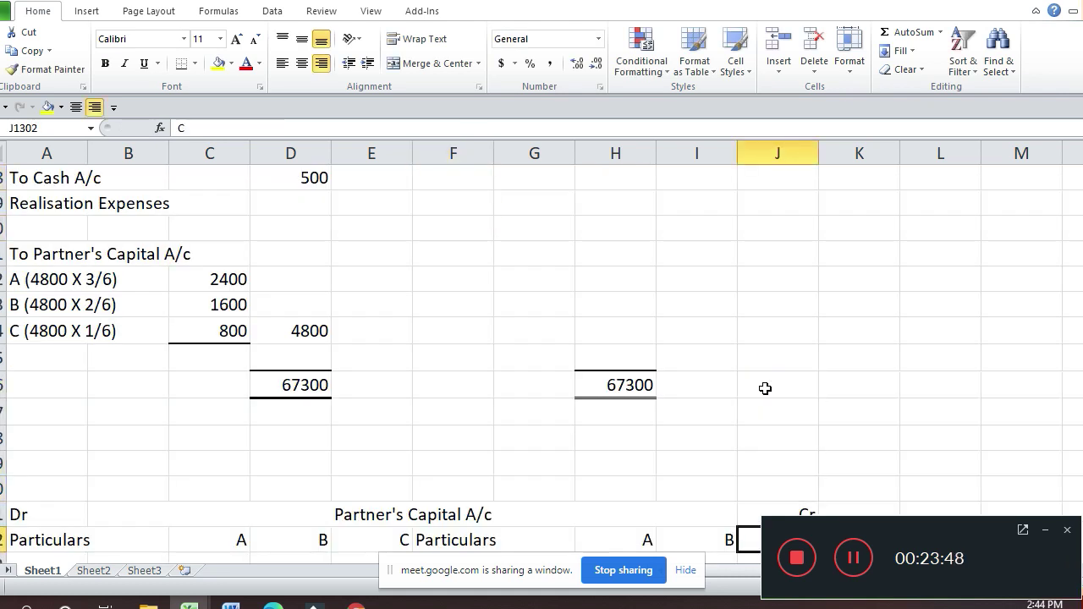
scroll(765, 388, "down", 3)
key("Down")
key("Down")
key("Down")
key("Down")
key("Down")
key("Down")
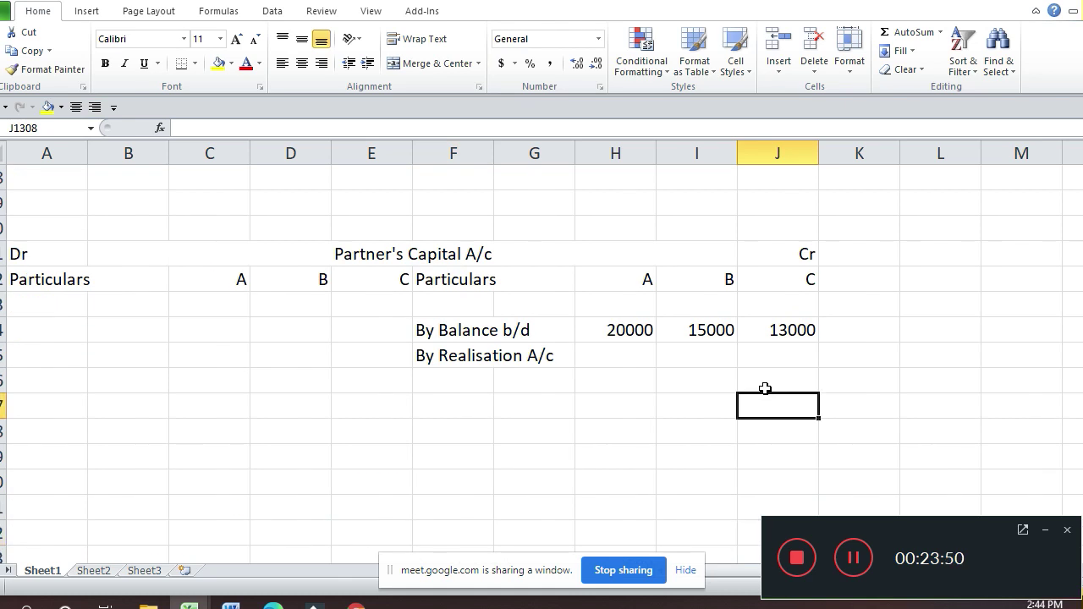
key("Up")
key("Up")
key("Up")
key("Left")
key("Left")
type("2400")
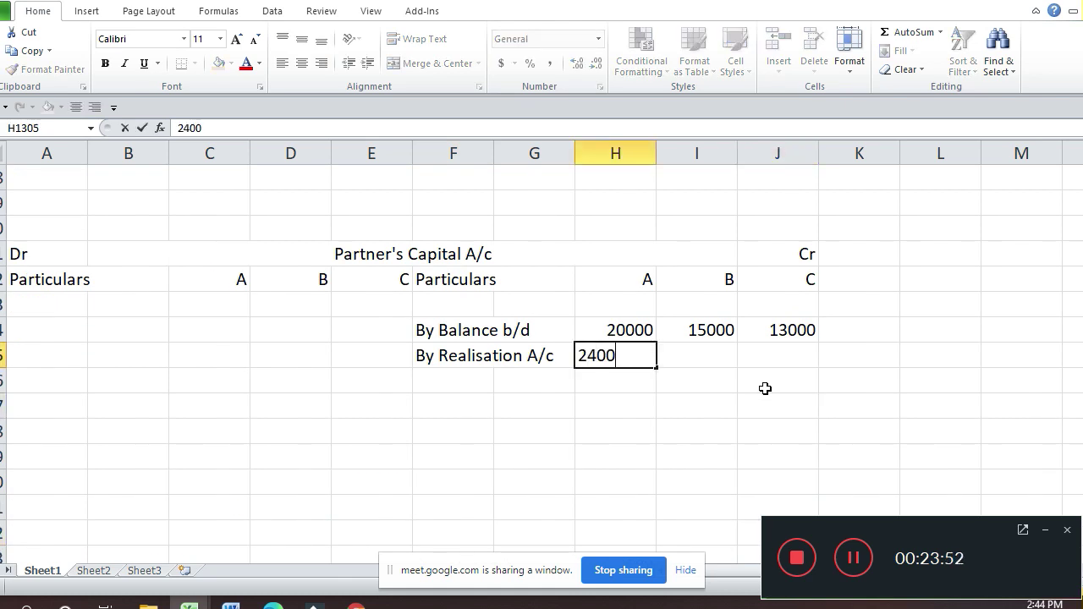
key("Tab")
type("16")
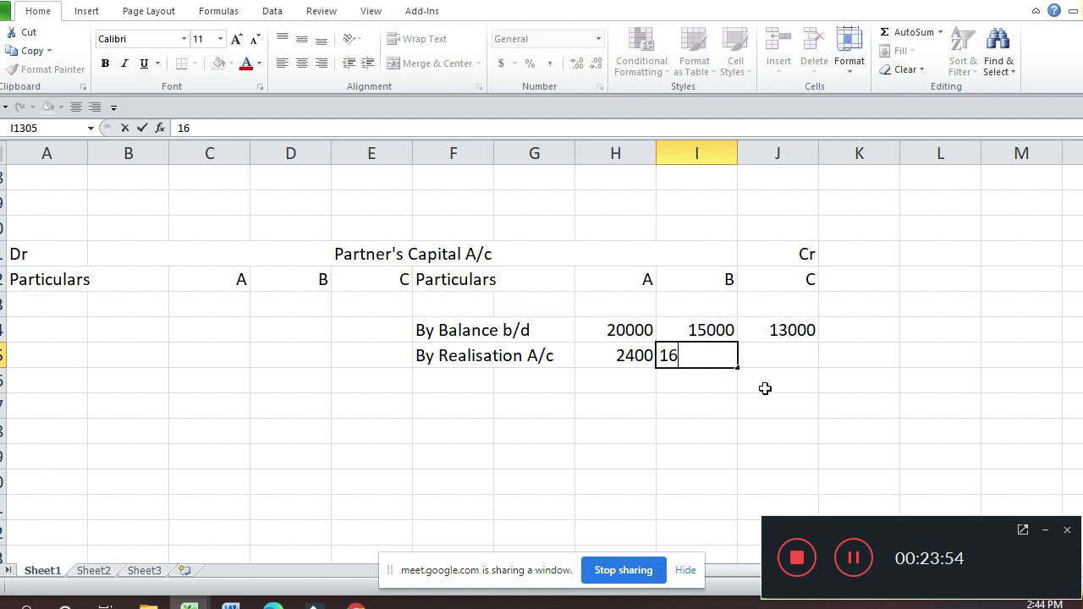
type("00")
key("Return")
key("Up")
key("Right")
type("800")
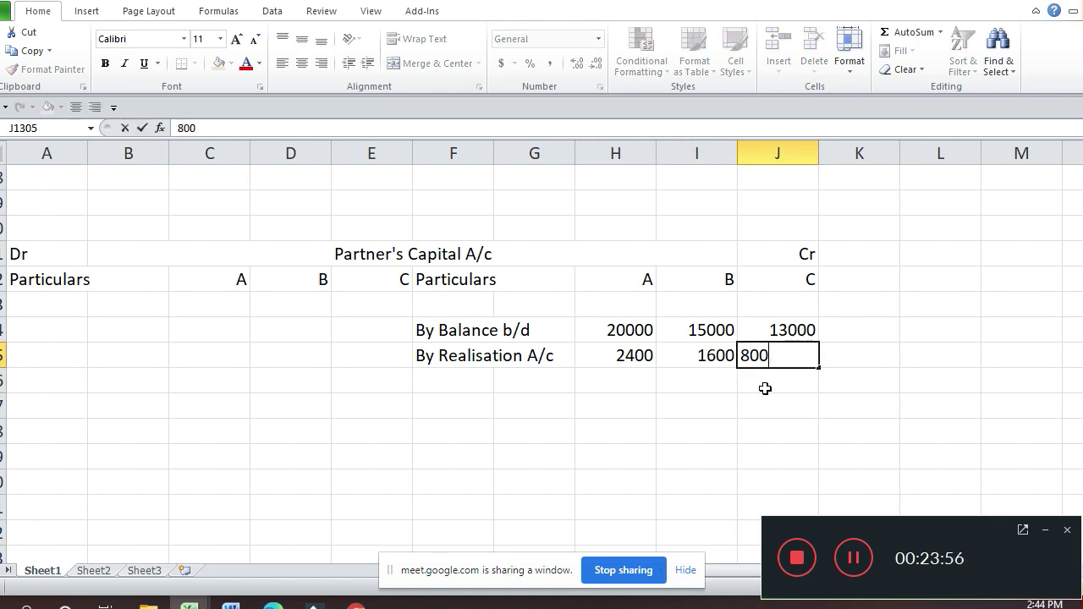
key("Return")
key("Up")
key("Down")
key("Down")
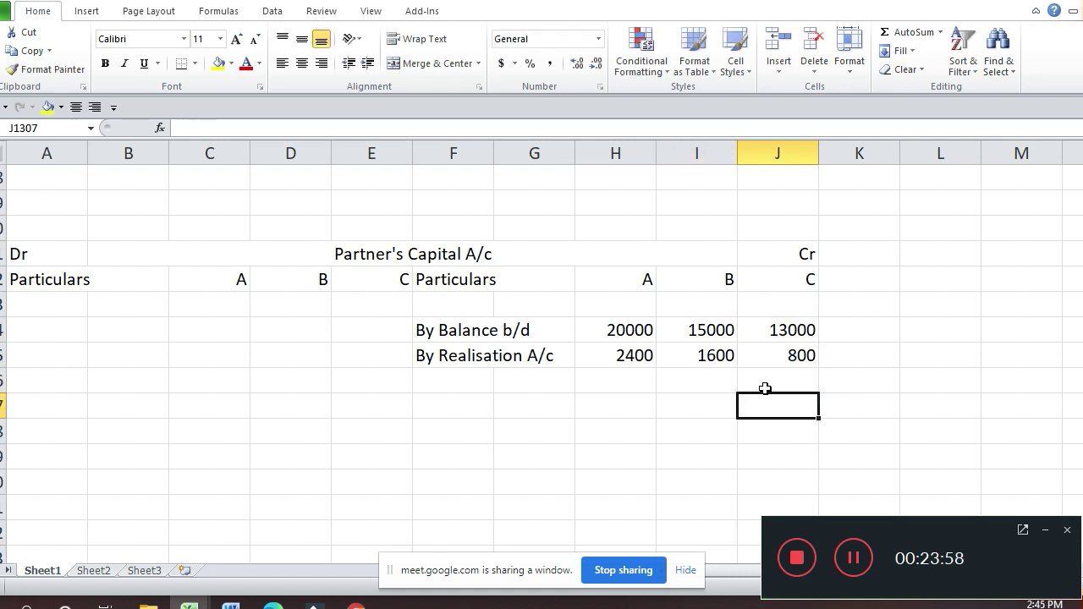
key("Up")
key("Left")
key("Left")
key("Down")
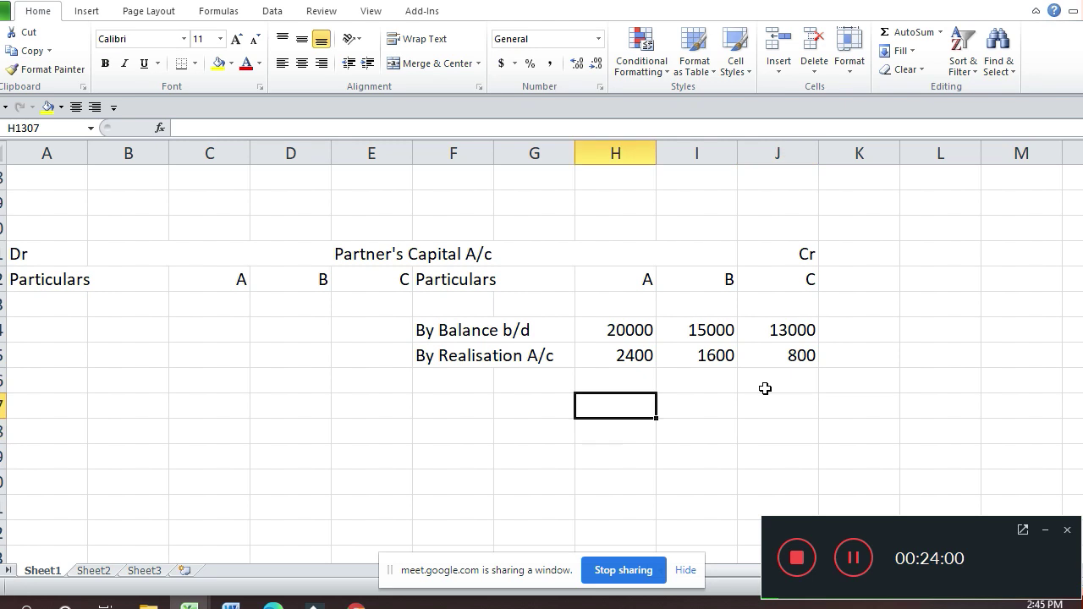
key("Up")
key("Up")
key("Up")
key("Down")
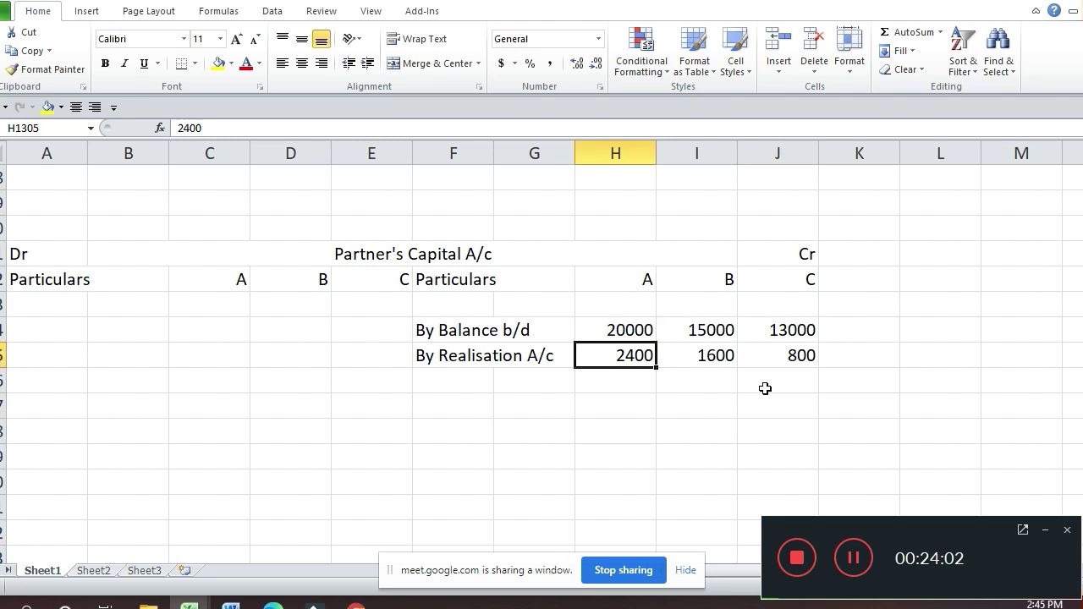
key("Down")
key("Down")
key("Down")
key("Down")
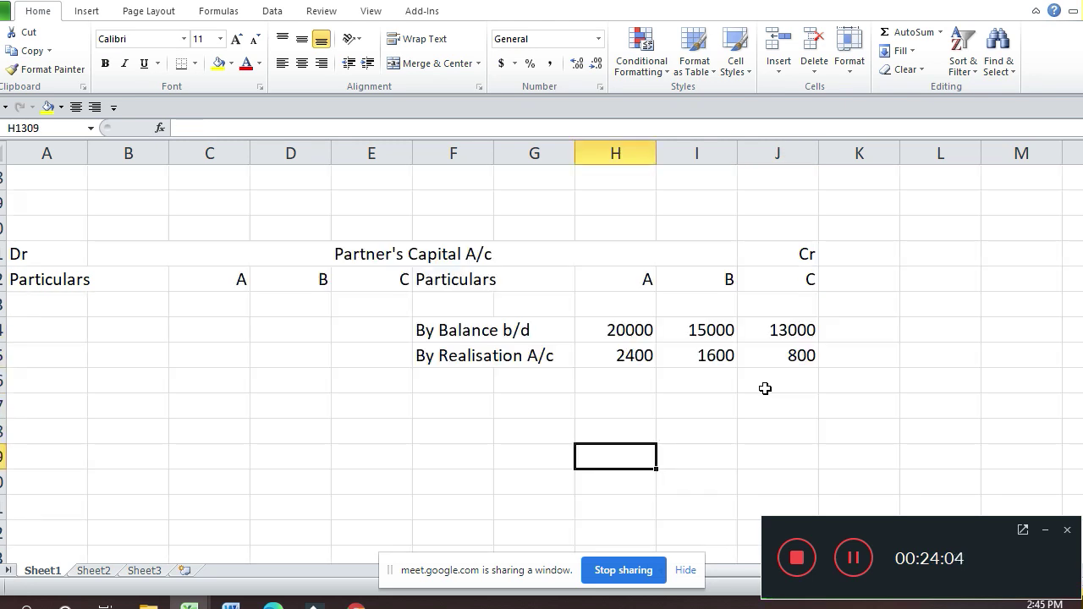
Step: Sum partner A's capital column to get a total of 22400
type("=sum(")
key("Up")
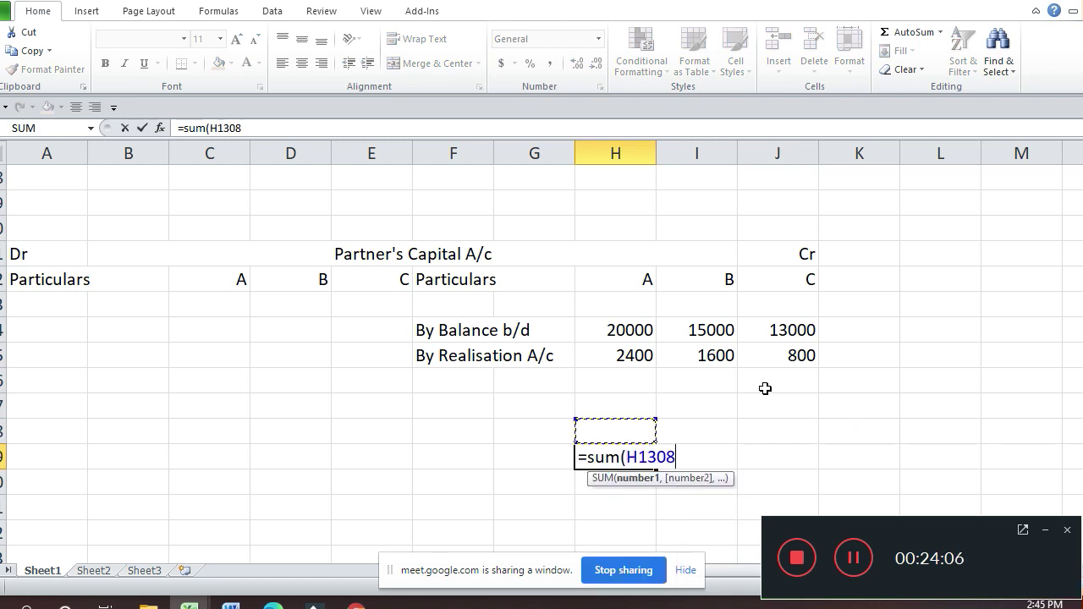
key("Up")
key("shift+Up")
key("shift+Up")
key("shift+Up")
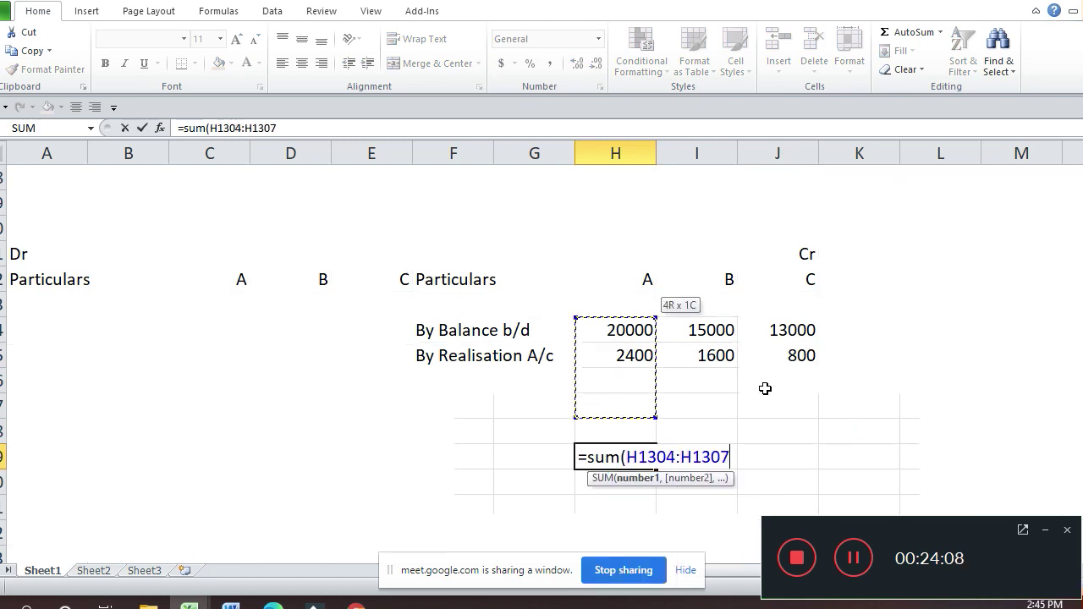
key("Return")
Step: Copy A's total formula across to partners B and C, giving 16600 and 13800
key("Up")
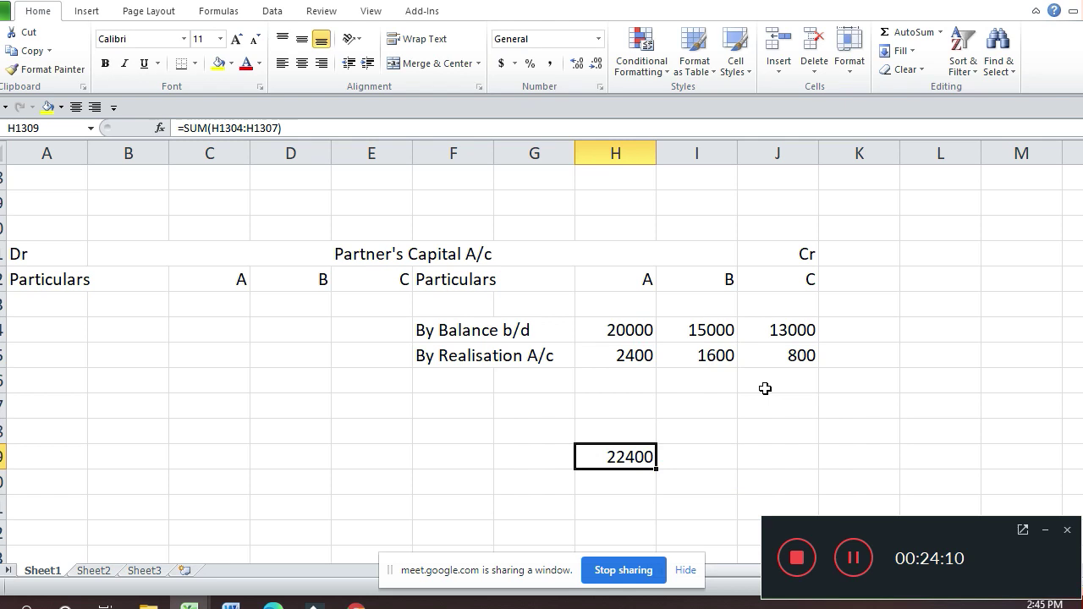
key("ctrl+c")
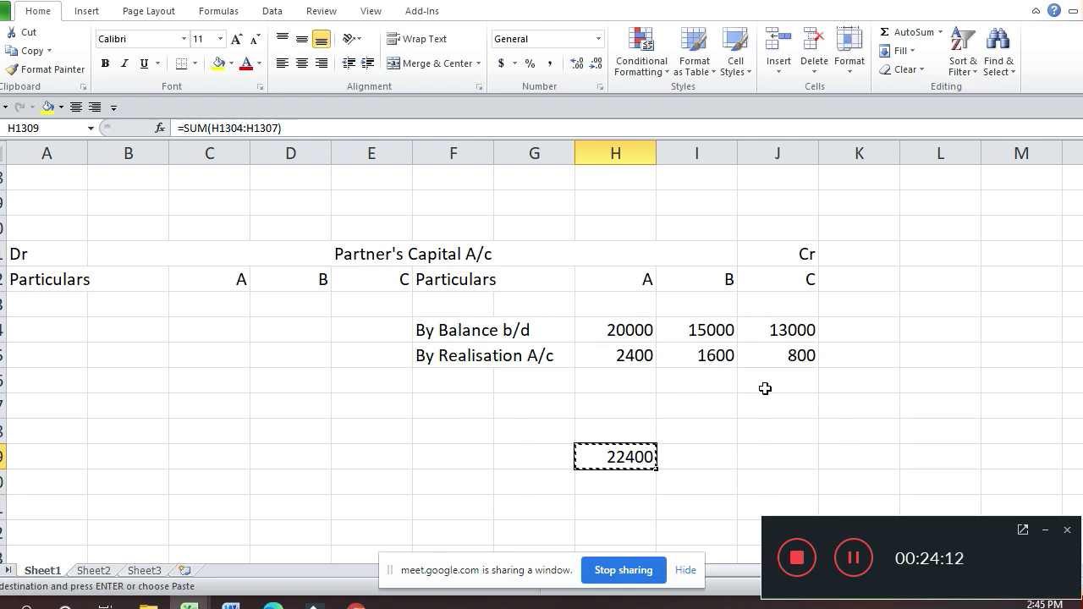
key("shift+Right")
key("shift+Right")
key("Return")
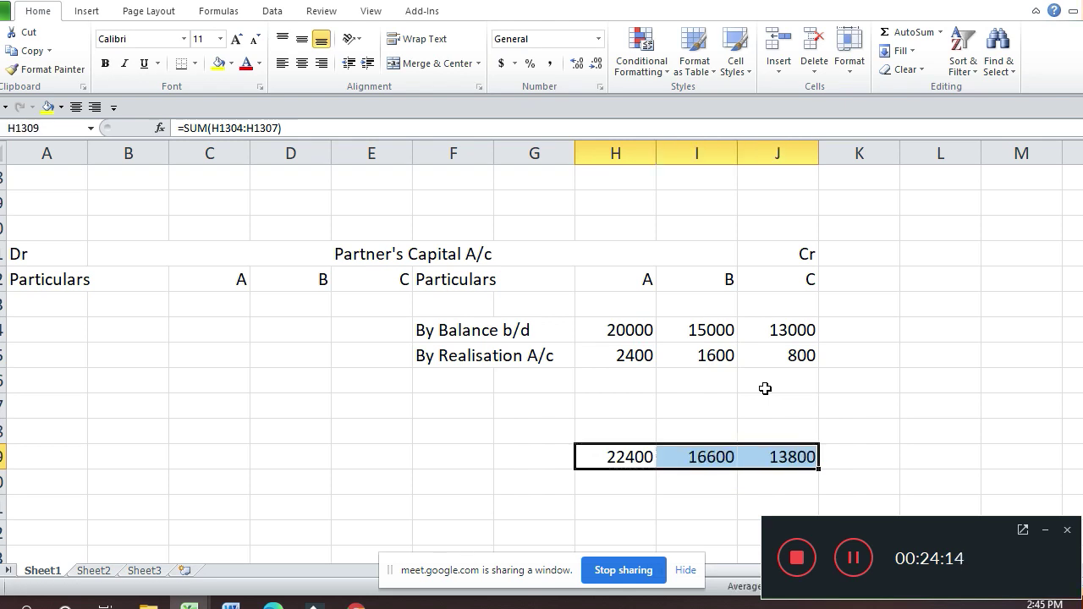
key("Right")
key("Right")
key("Left")
key("Left")
key("Left")
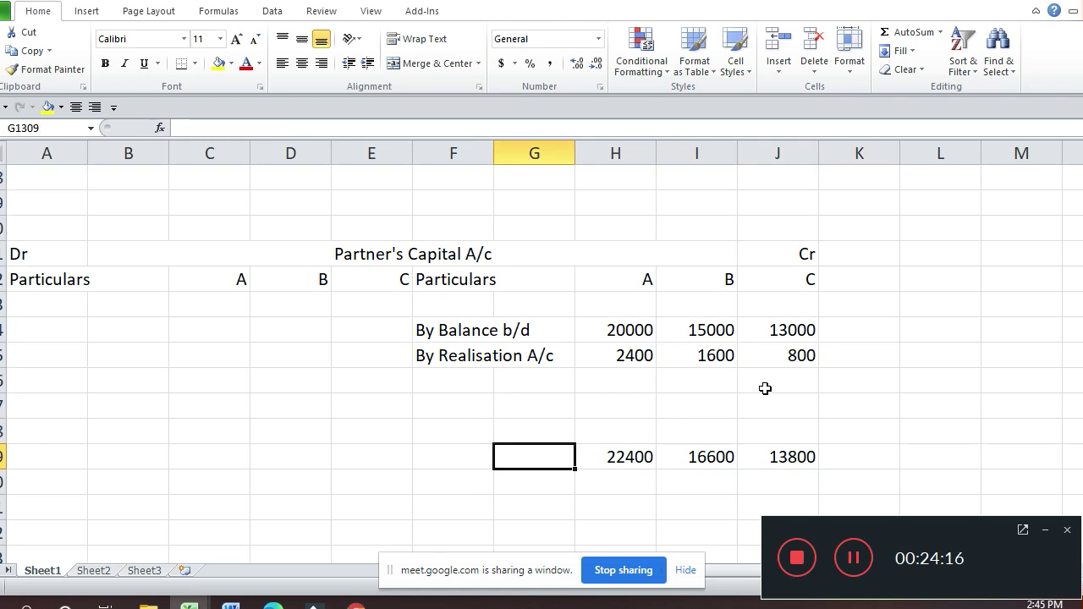
key("Right")
key("Right")
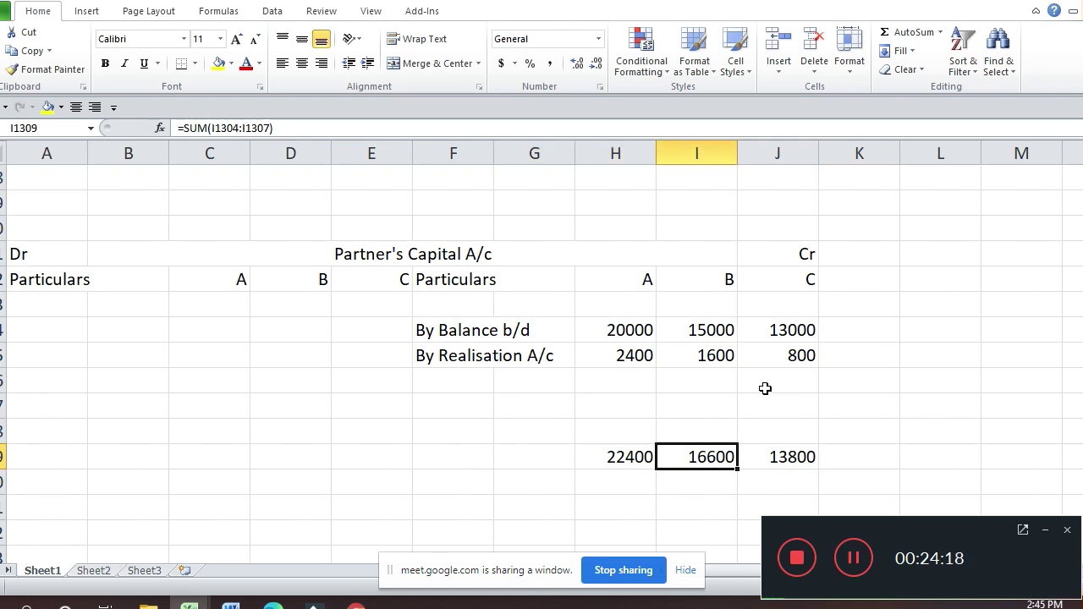
key("Right")
key("Right")
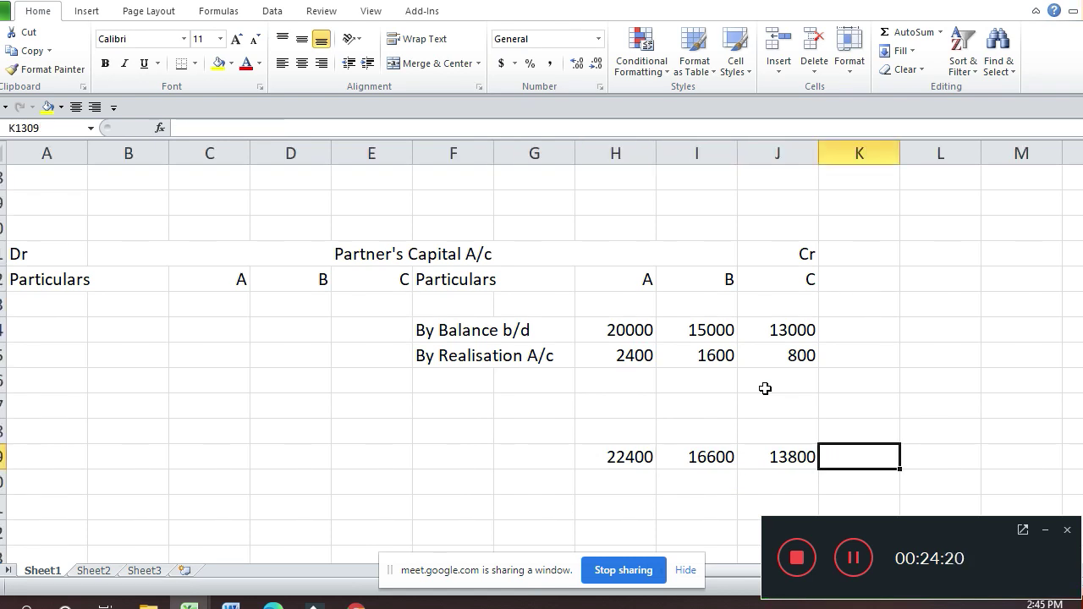
Step: Add a combined SUM of the three partner totals beside them, giving 52800
type("=s")
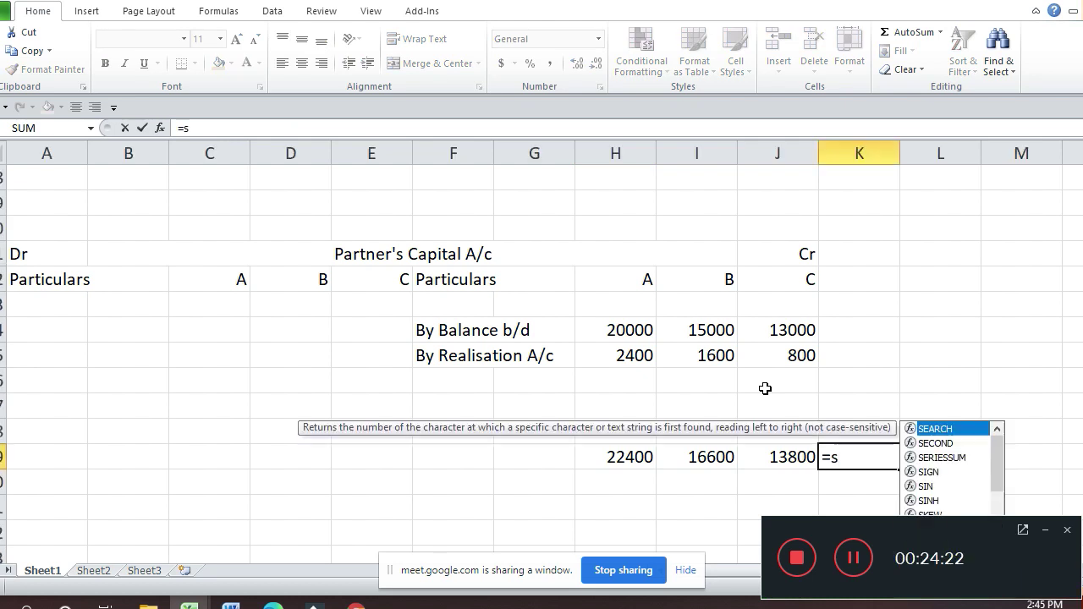
type("um(")
key("Left")
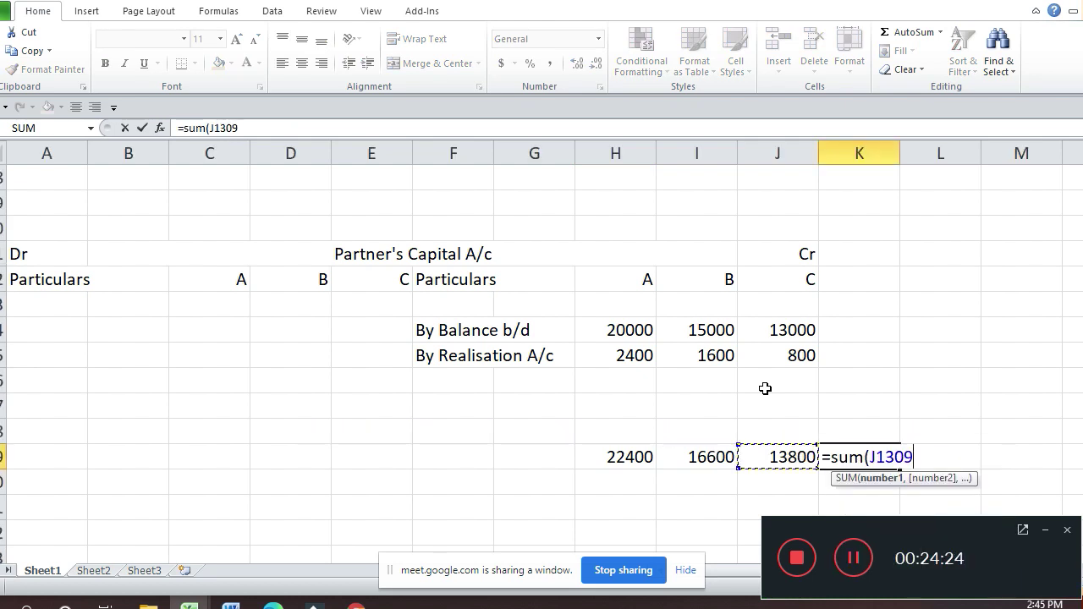
key("Left")
key("Left")
key("shift+Right")
key("shift+Right")
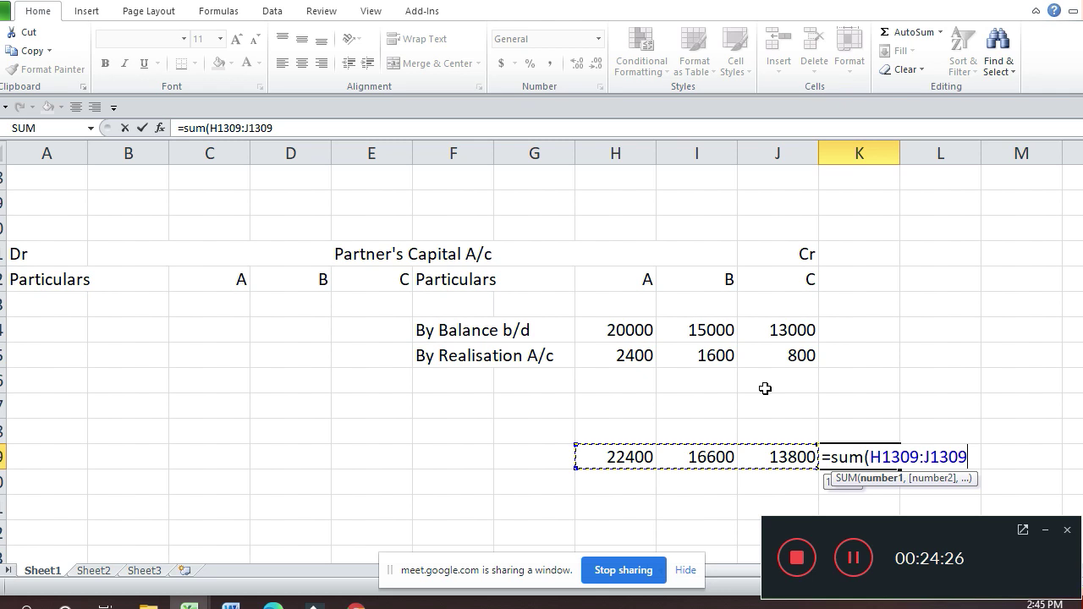
type(")")
key("Return")
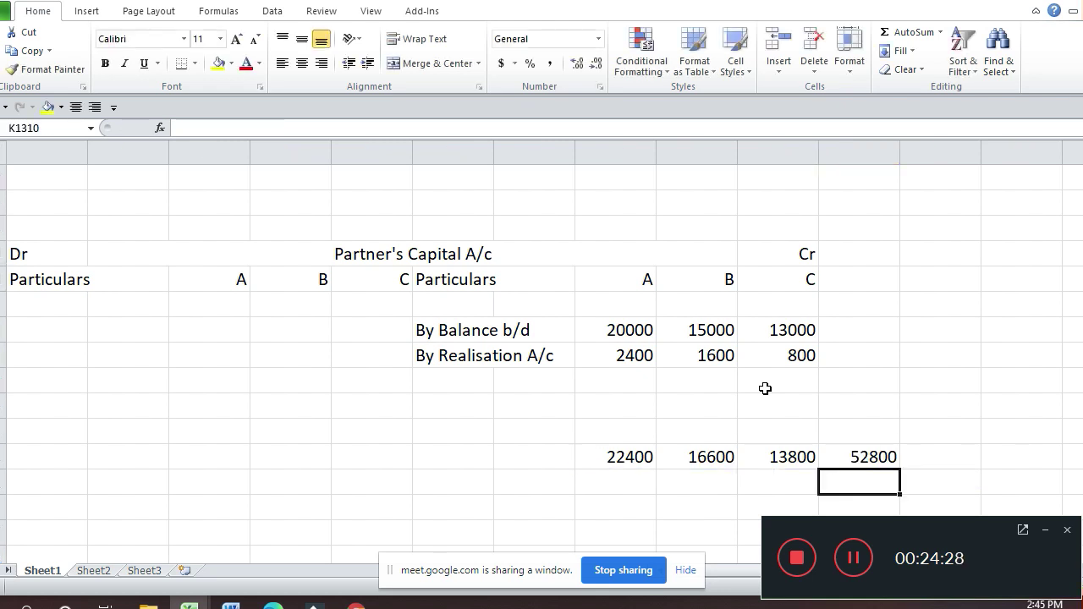
key("Up")
key("Up")
key("Up")
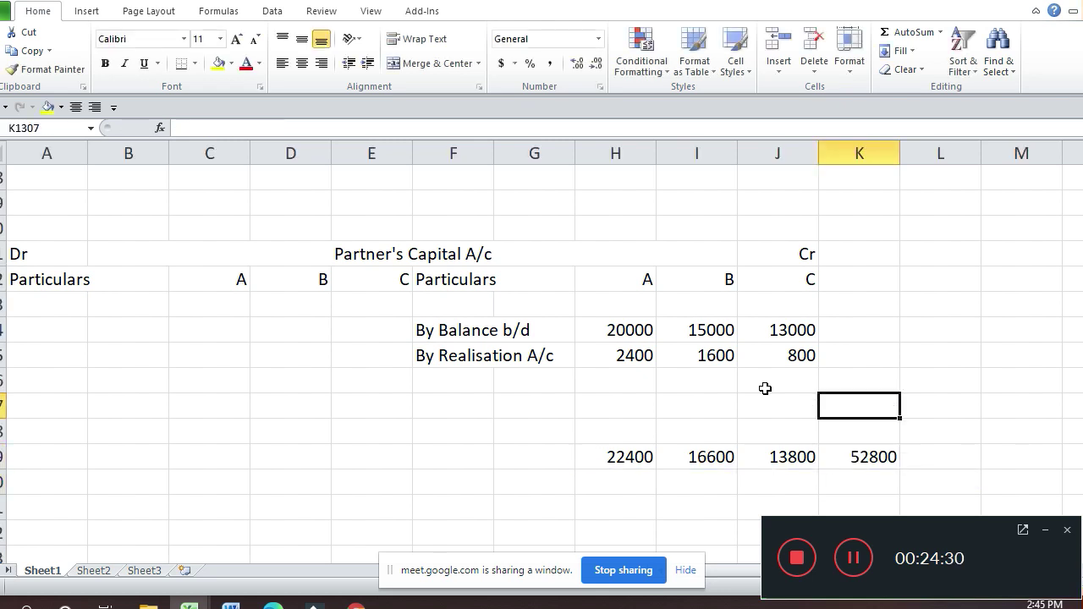
key("Up")
key("Up")
key("Up")
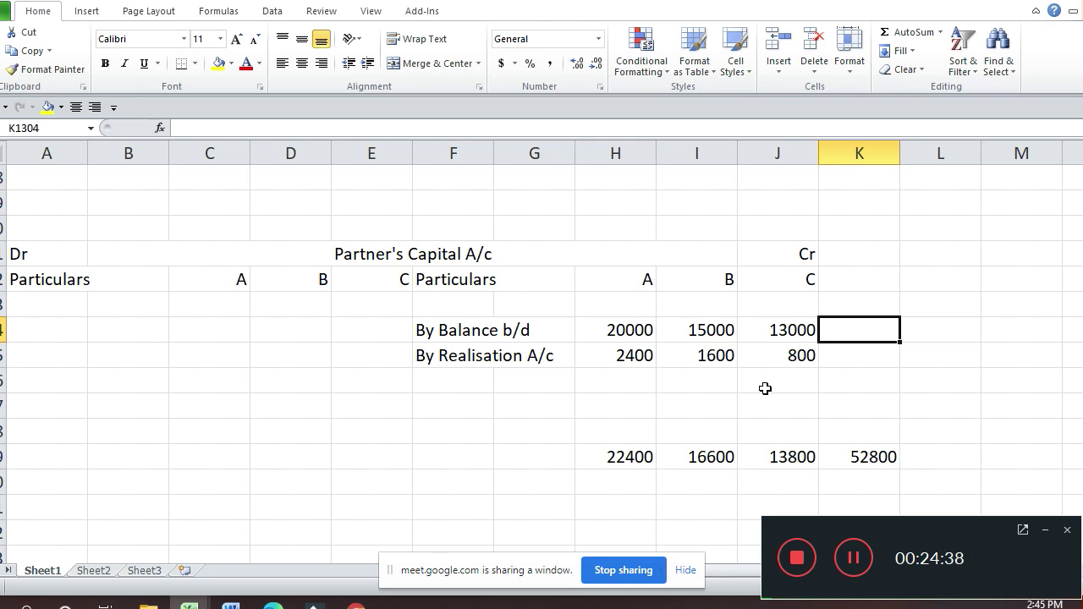
Step: Move from the Realisation A/c to the Ltd Co. A/c's 35000 equity shares entry
key("Up")
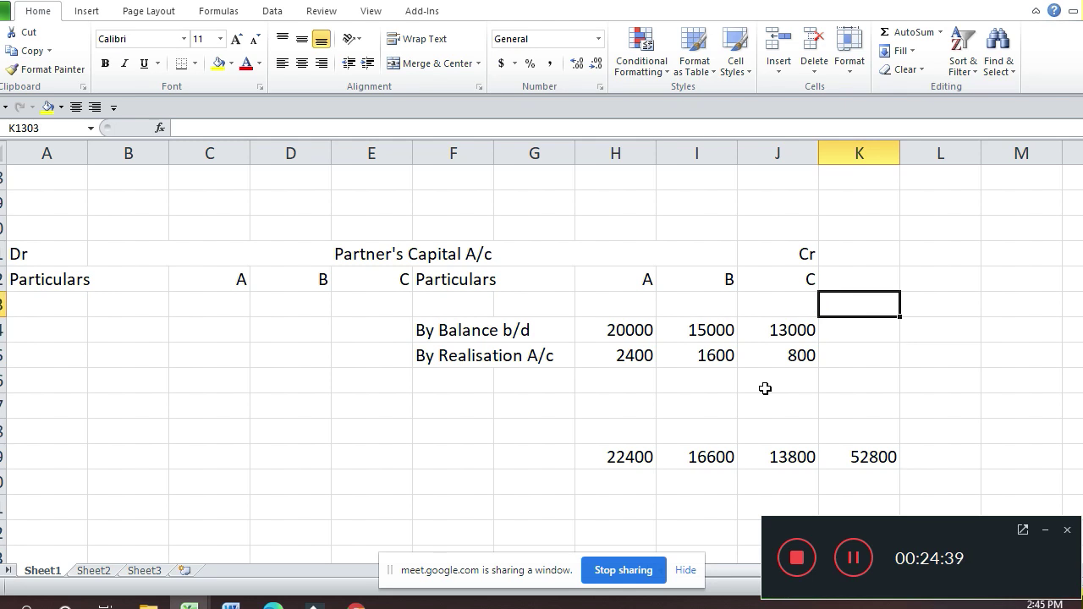
key("Up")
key("Up")
key("Up")
key("Up")
key("Up")
key("Up")
key("Up")
key("Up")
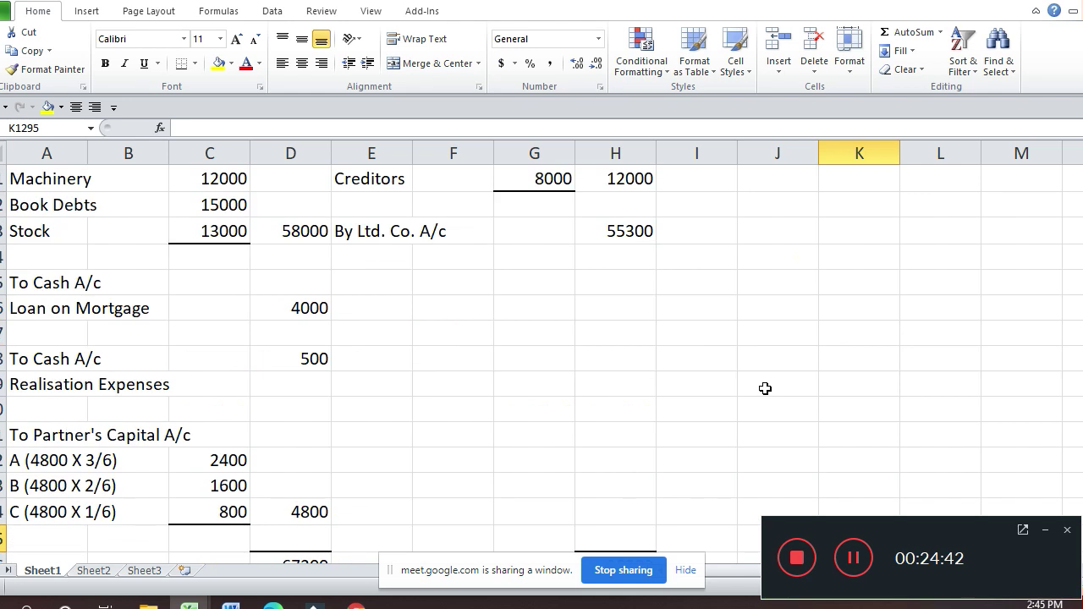
key("Down")
key("Down")
key("Down")
key("Down")
key("Down")
key("Down")
key("Down")
key("Down")
key("Down")
key("Down")
key("Down")
key("Down")
key("Down")
key("Down")
key("Down")
key("Up")
key("Up")
key("Up")
key("Up")
key("Up")
key("Up")
key("Down")
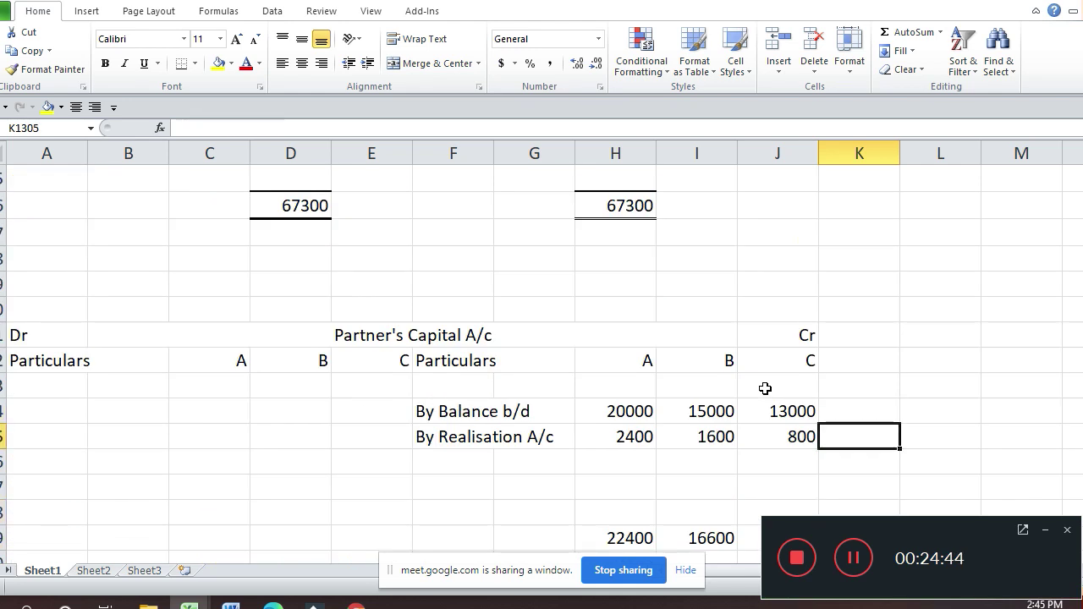
key("Down")
key("Down")
key("Down")
key("Down")
key("Down")
key("Down")
key("Down")
key("Down")
key("Down")
key("Down")
key("Down")
key("Down")
key("Down")
key("Down")
key("Down")
key("Down")
key("Up")
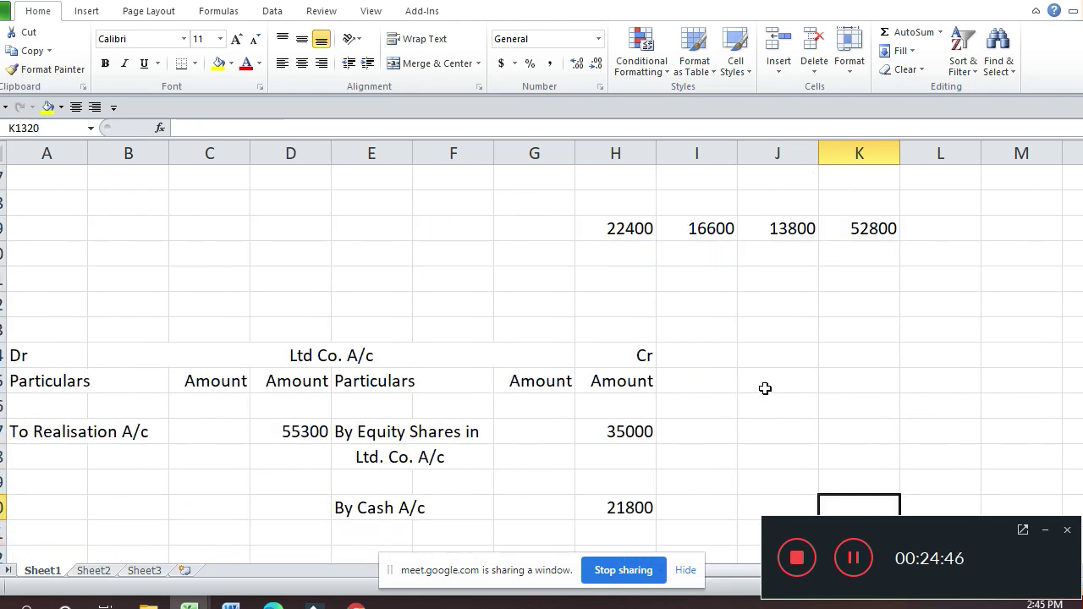
key("Left")
key("Left")
key("Left")
key("Up")
key("Up")
key("Up")
key("Right")
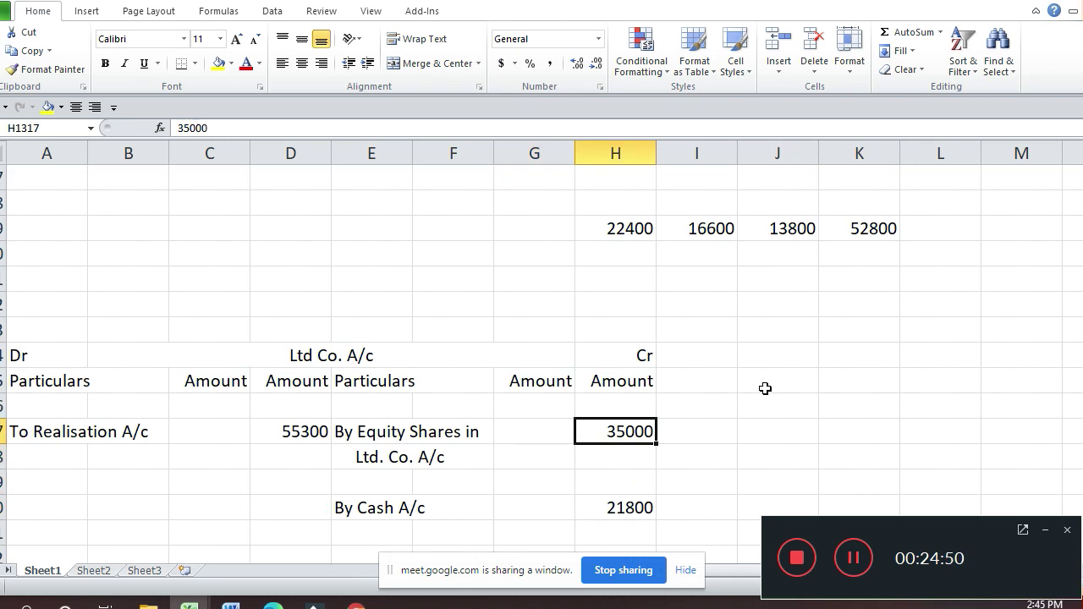
Step: Re-enter 33500 as the equity shares value in the purchase consideration settlement table
key("Up")
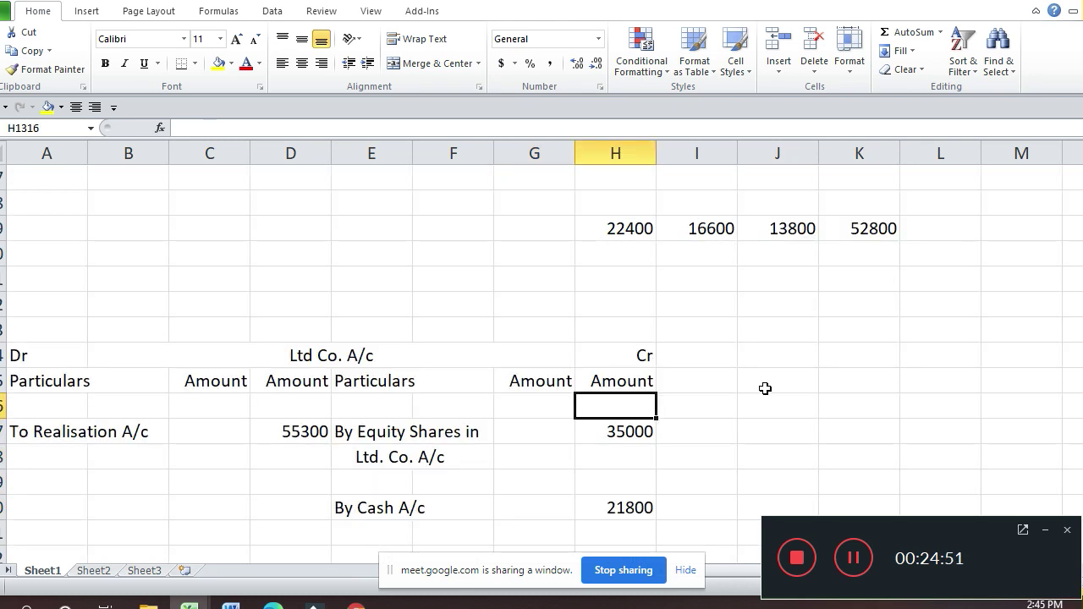
key("Up")
key("Up")
key("Up")
key("Up")
key("Up")
key("Up")
key("Up")
key("Up")
key("Up")
key("Up")
key("Up")
key("Up")
key("Up")
key("Up")
key("Up")
key("Up")
key("Up")
key("Up")
key("Up")
key("Up")
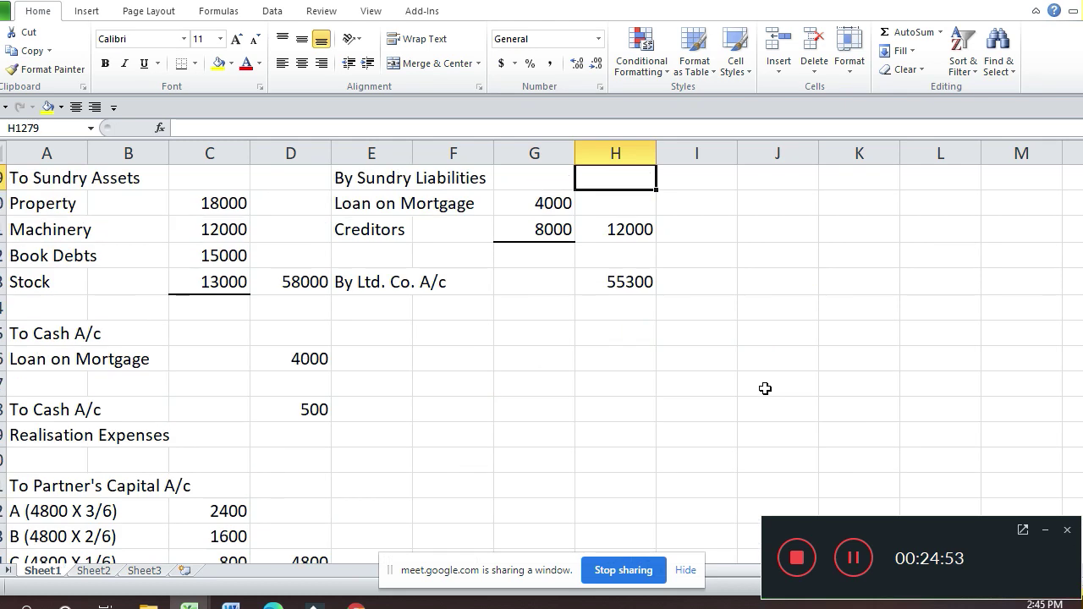
key("Up")
key("Up")
key("Up")
key("Up")
key("Up")
key("Up")
key("Up")
key("Up")
key("Up")
key("Up")
key("Up")
key("Up")
key("Up")
key("Up")
key("Down")
key("Down")
key("Down")
key("Down")
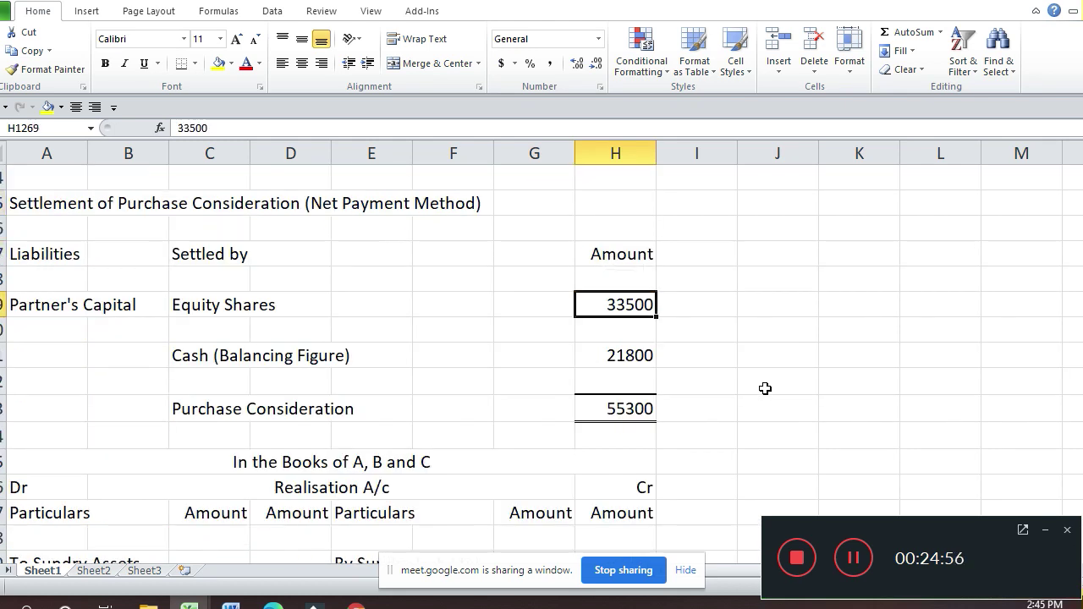
type("33500")
key("Return")
key("Return")
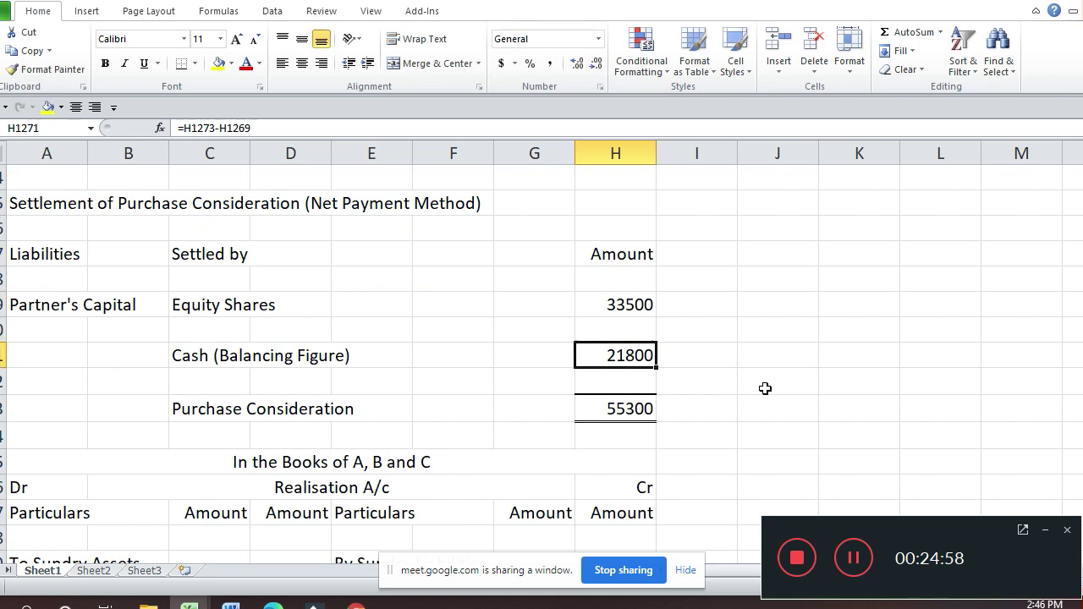
Step: Enter a cash balancing formula subtracting equity shares from purchase consideration, giving 21800
type("=")
key("Down")
key("Down")
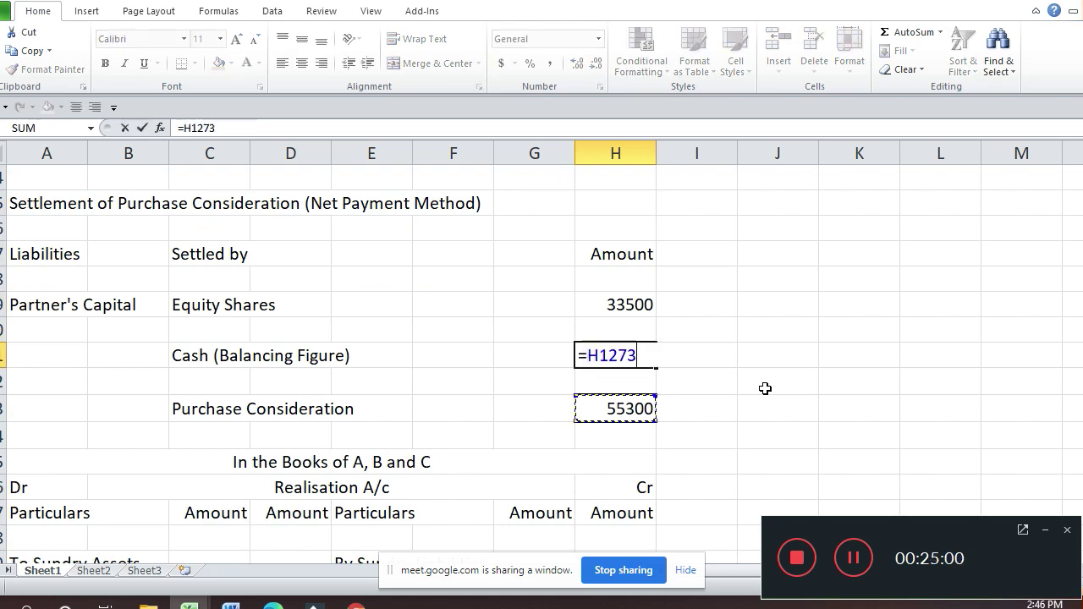
type("-")
key("Up")
key("Up")
key("Return")
key("Up")
key("Up")
key("Up")
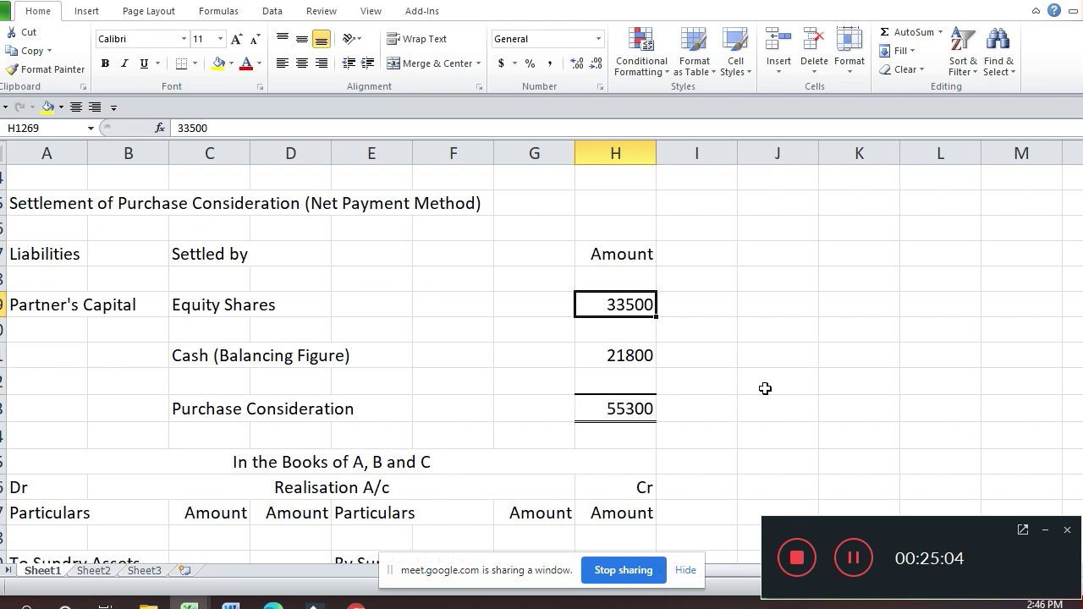
key("Down")
key("Down")
Step: Correct the Ltd Co. A/c's equity shares amount to 33500
key("Down")
key("Down")
key("Down")
key("Down")
key("Down")
key("Down")
key("Down")
key("Down")
key("Down")
key("Down")
key("Down")
key("Down")
key("Down")
key("Down")
key("Down")
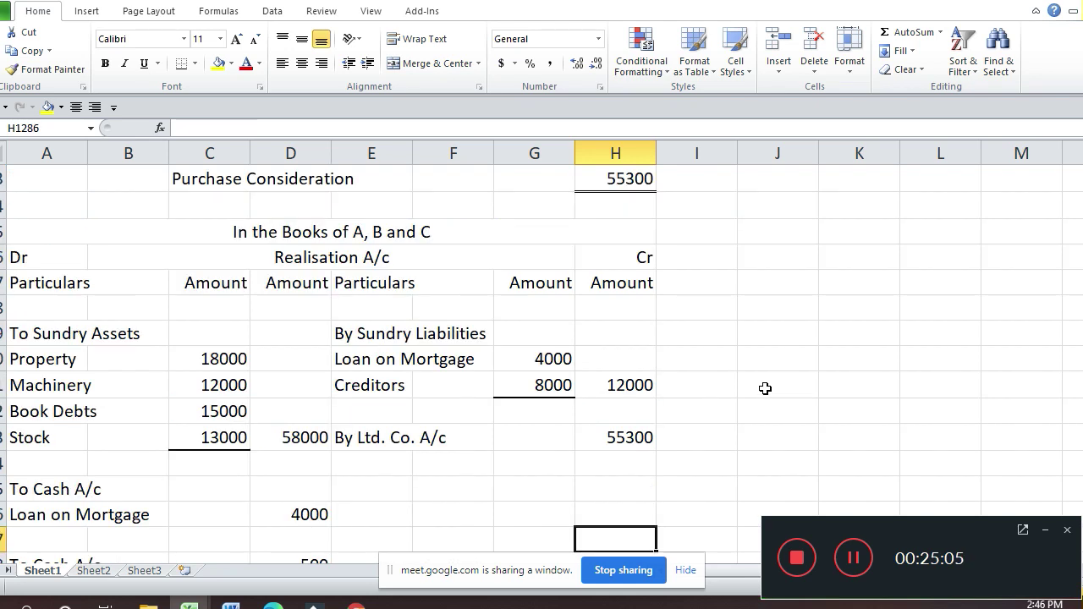
key("Down")
key("Down")
key("Down")
key("Down")
key("Down")
key("Down")
key("Down")
key("Down")
key("Down")
key("Down")
key("Down")
key("Down")
key("Down")
key("Down")
key("Down")
key("Down")
key("Down")
key("Down")
key("Down")
key("Down")
key("Up")
key("Up")
key("Up")
key("Up")
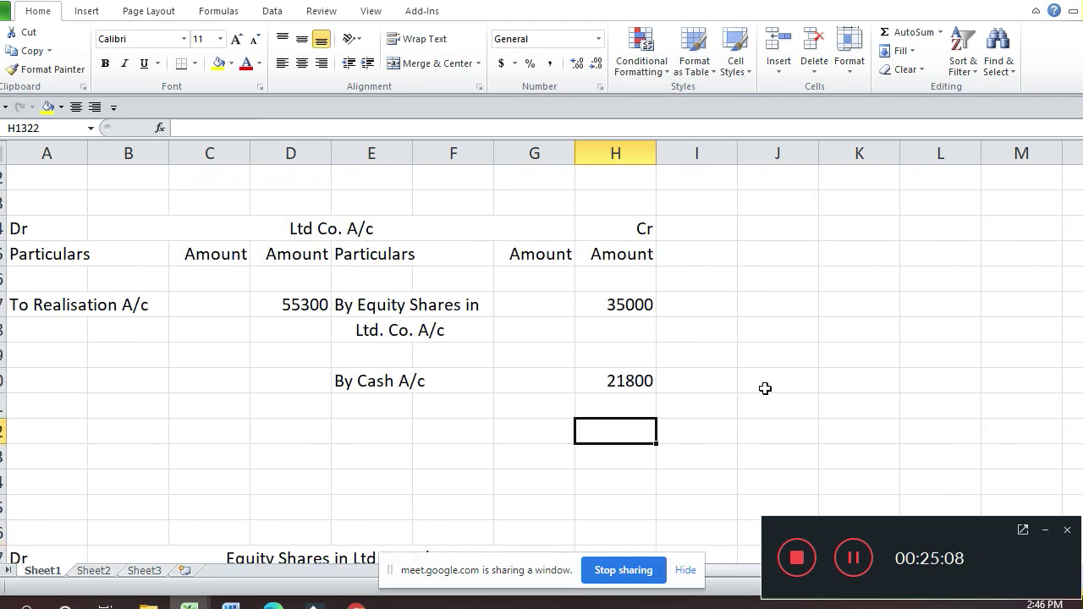
key("Up")
key("Up")
key("Up")
key("Up")
key("Up")
type("335")
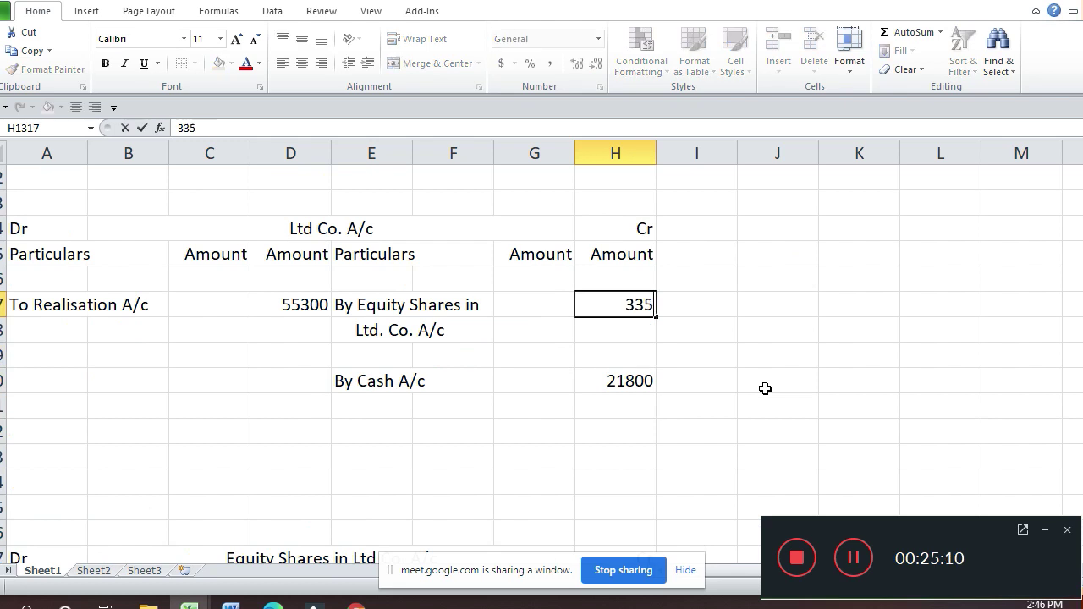
type("00")
key("Return")
Step: Inspect the 21800 cash formula's references, leaving it unchanged
key("Up")
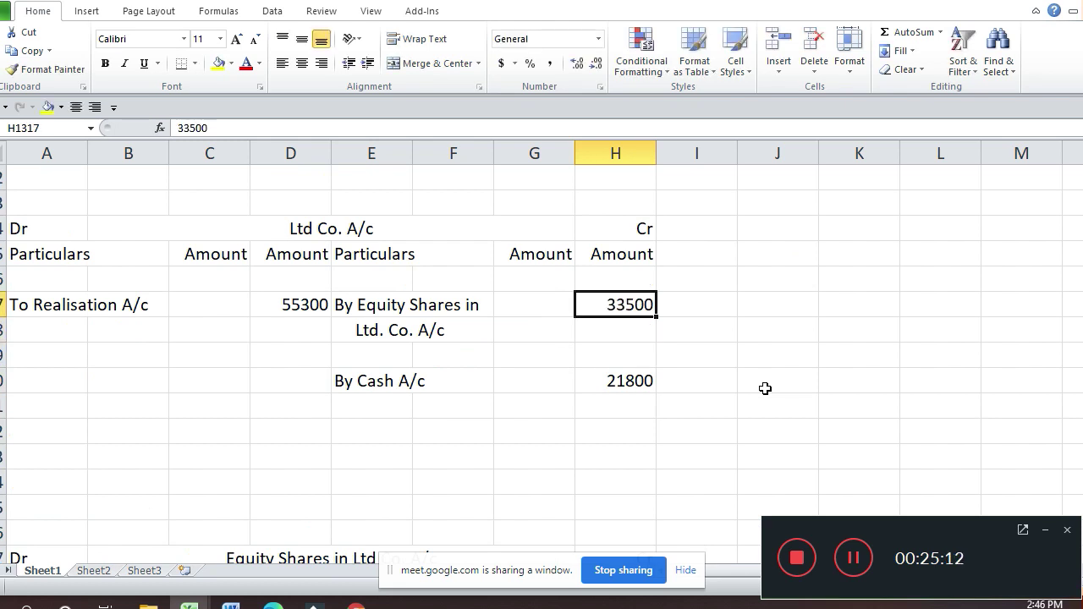
key("Up")
key("Up")
key("Up")
key("Up")
key("Up")
key("Up")
key("Up")
key("Up")
key("Up")
key("Up")
key("Up")
key("Up")
key("Up")
key("Up")
key("Up")
key("Up")
key("Up")
key("Up")
key("Up")
key("Up")
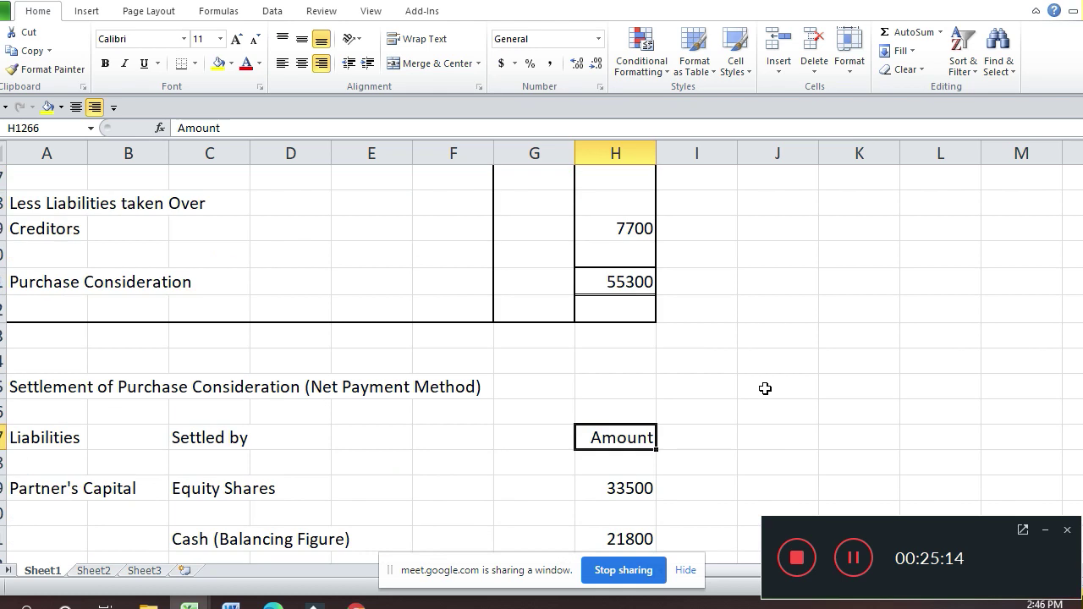
key("Up")
key("Up")
key("Up")
key("Up")
key("Up")
key("Up")
key("Up")
key("Up")
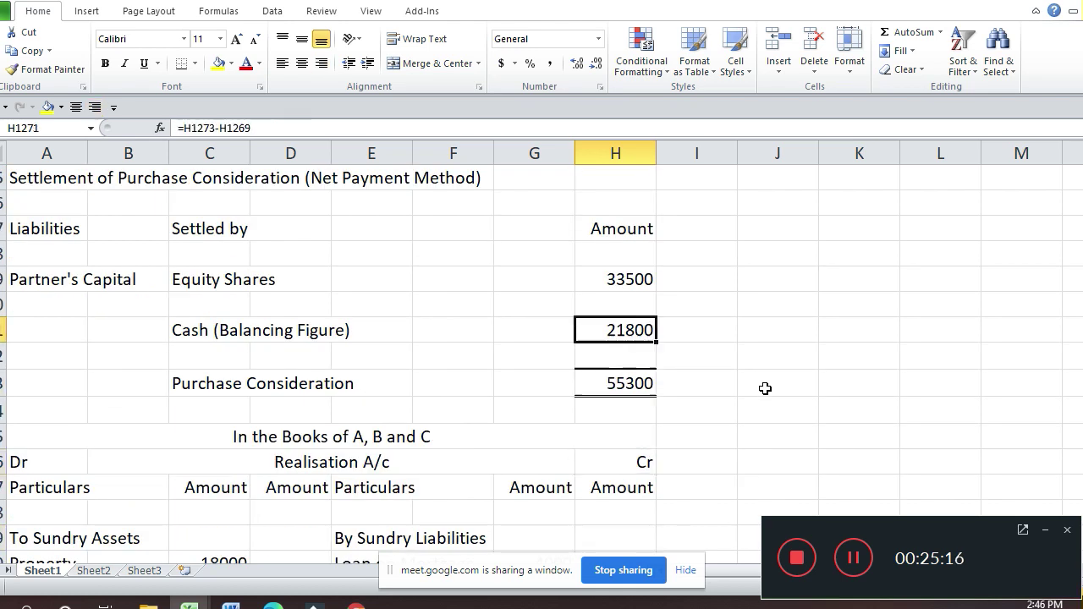
key("F2")
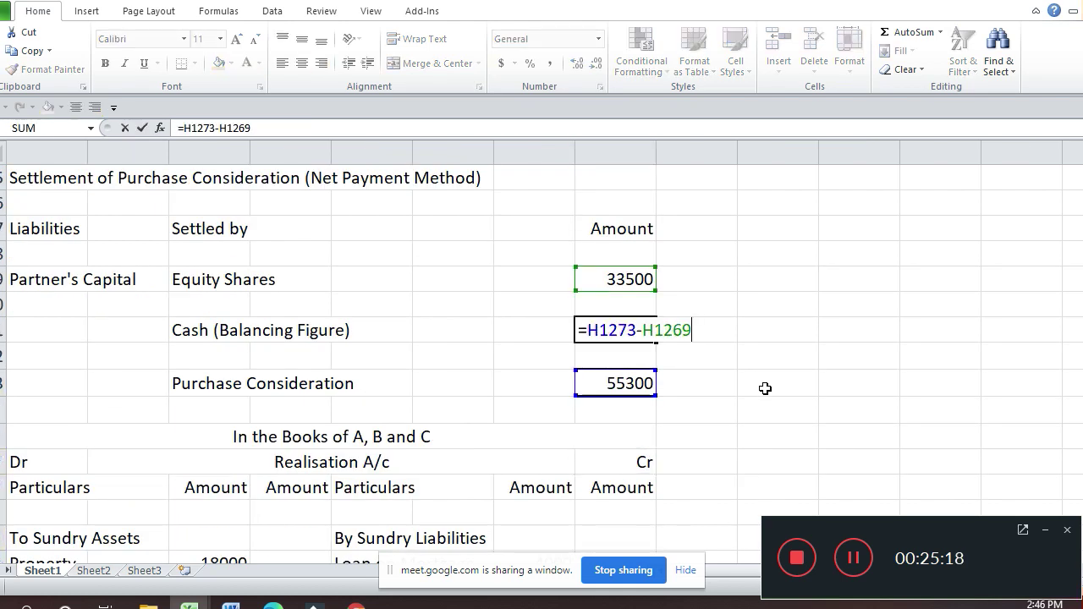
key("Return")
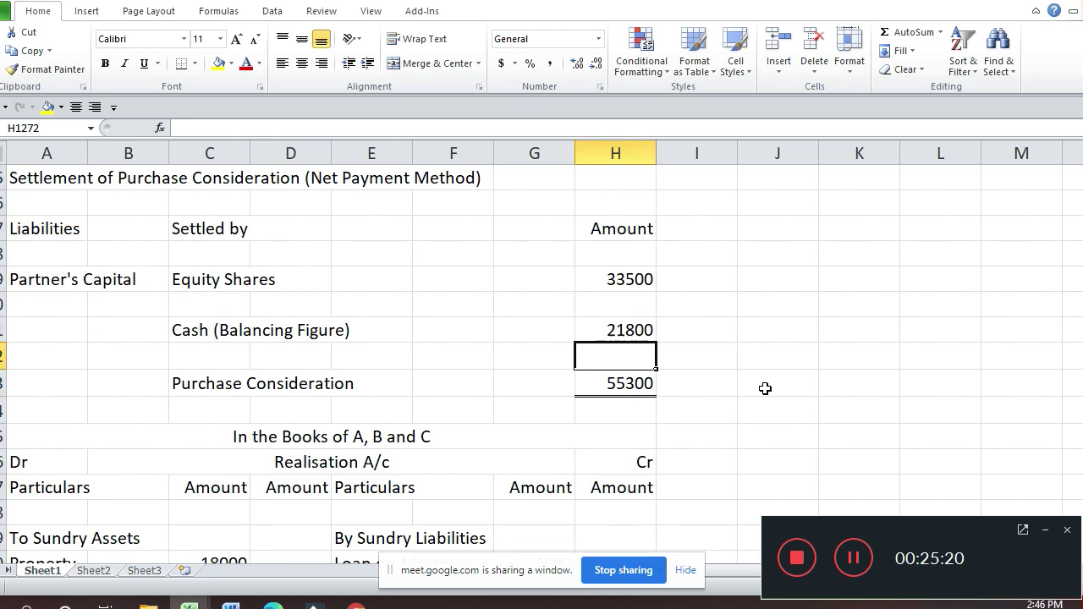
Step: Change the Equity Shares in Ltd Co. A/c's To Ltd. Co. amount from 35000 to 33500
key("Down")
key("Down")
key("Down")
key("Down")
key("Down")
key("Down")
key("Down")
key("Down")
key("Down")
key("Down")
key("Down")
key("Down")
key("Down")
key("Down")
key("Down")
key("Down")
key("Down")
key("Down")
key("Down")
key("Down")
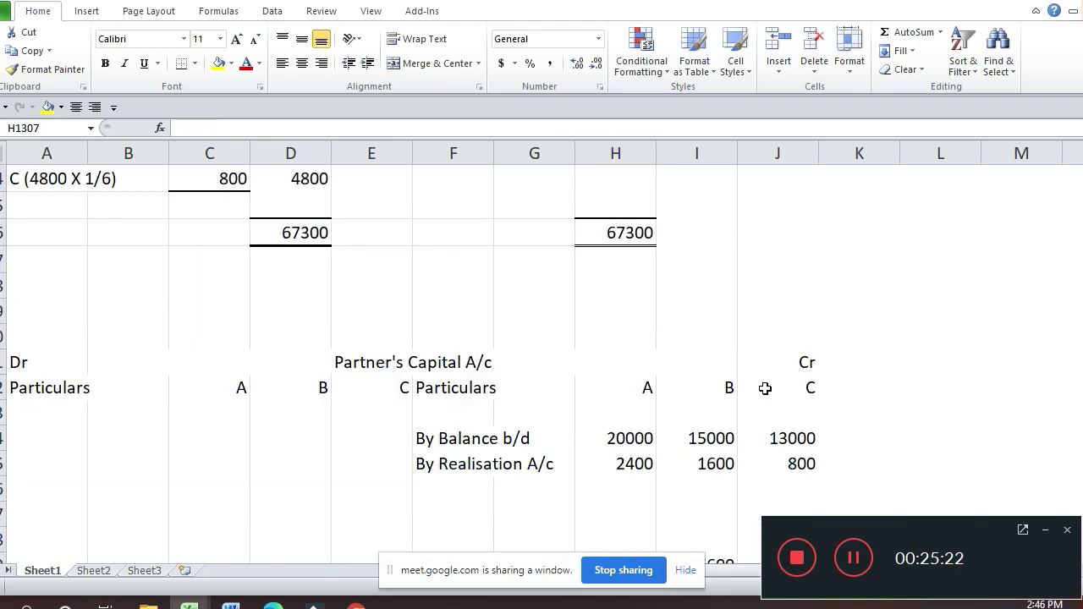
key("Down")
key("Down")
key("Down")
key("Down")
key("Down")
key("Down")
key("Down")
key("Down")
key("Down")
key("Down")
key("Down")
key("Down")
key("Down")
key("Down")
key("Down")
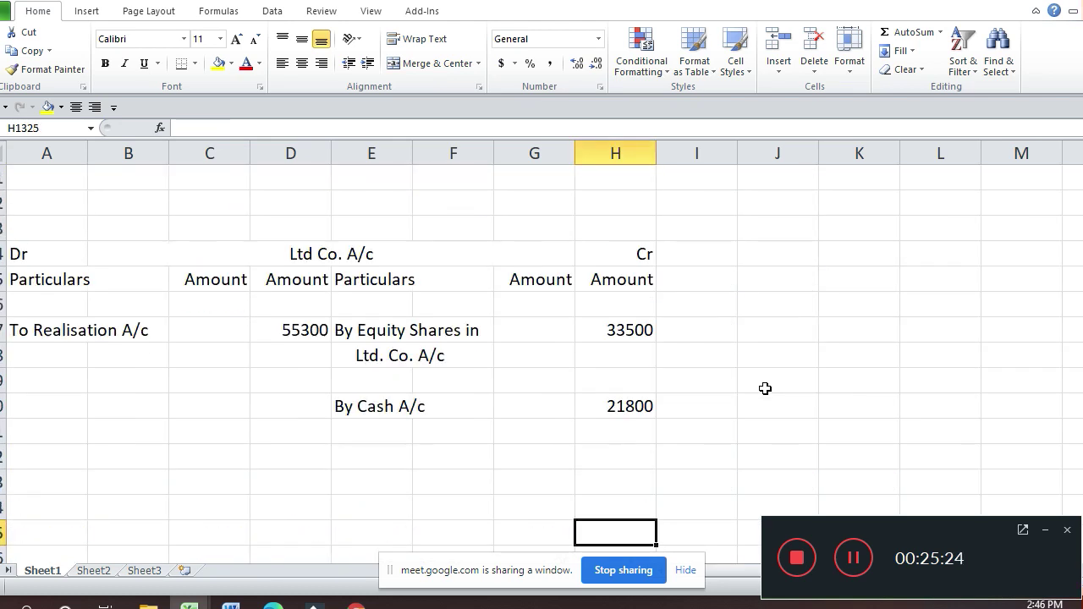
key("Down")
key("Down")
key("Down")
key("Down")
key("Down")
key("Down")
key("Down")
key("Down")
key("Down")
key("Down")
key("Down")
key("Down")
key("Down")
key("Down")
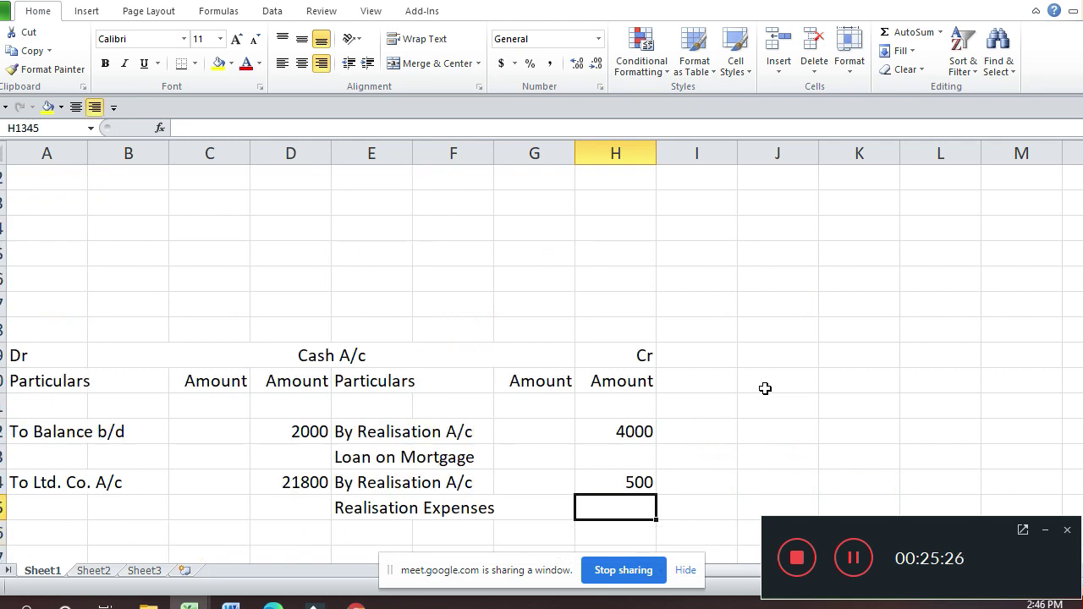
key("Up")
key("Up")
key("Up")
key("Up")
key("Up")
key("Up")
key("Up")
key("Up")
key("Up")
key("Up")
key("Up")
key("Up")
key("Up")
key("Up")
key("Up")
key("Up")
key("Down")
key("Down")
key("Down")
key("Down")
key("Down")
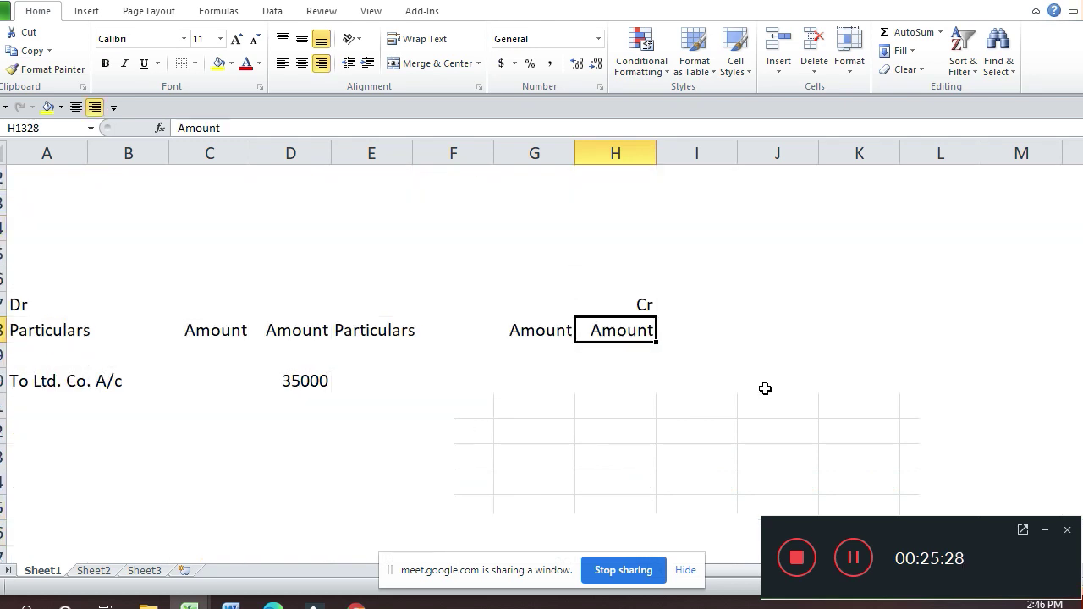
key("Left")
key("Left")
key("Left")
key("Left")
key("Left")
key("Right")
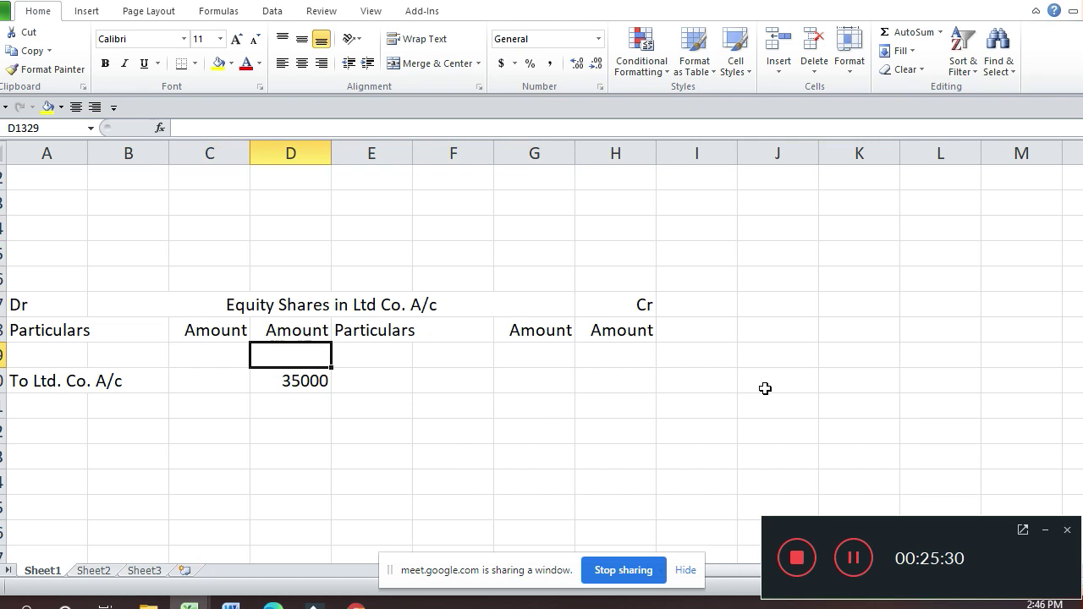
key("Down")
type("33500")
key("Return")
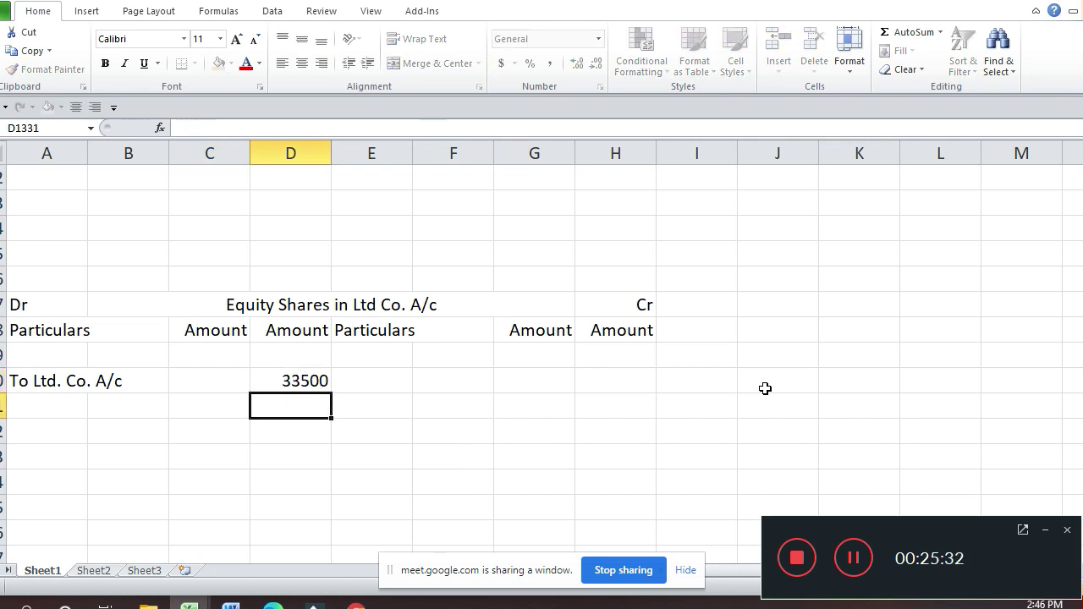
key("Up")
key("Up")
key("Up")
key("Up")
key("Up")
key("Up")
key("Up")
key("Up")
key("Up")
key("Up")
key("Up")
key("Up")
key("Up")
key("Up")
key("Up")
key("Up")
key("Up")
key("Up")
key("Up")
key("Up")
key("Up")
key("Up")
key("Up")
key("Up")
key("Up")
key("Up")
key("Up")
key("Right")
key("Right")
key("Right")
key("Right")
key("Right")
key("Right")
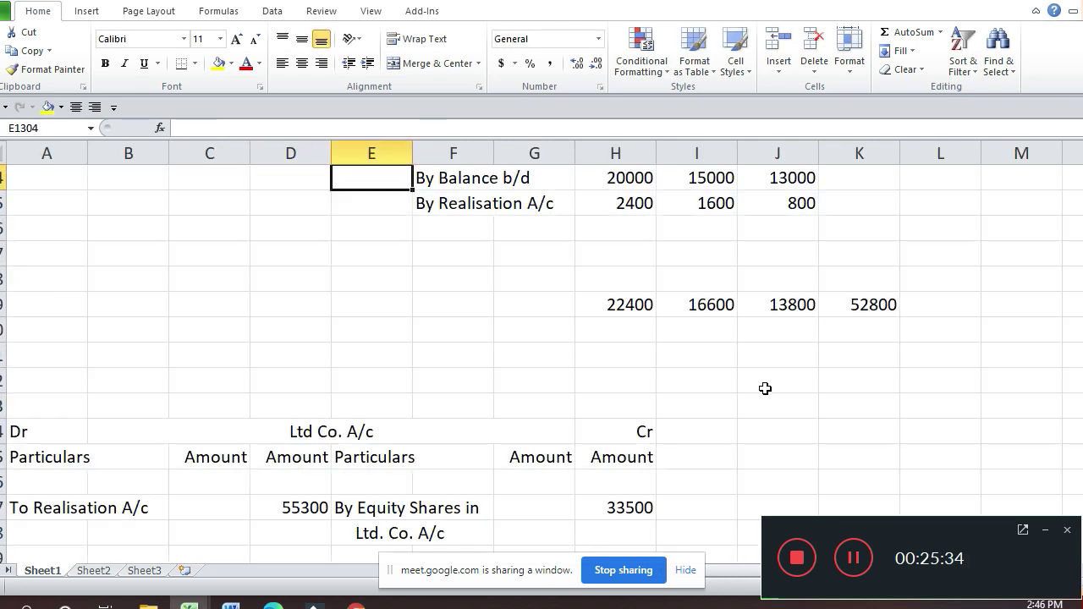
Step: Enter the first working block: 33500 beside 22400 over 52800 next to the capital account
key("Down")
key("Down")
key("Down")
key("Down")
key("Right")
key("Right")
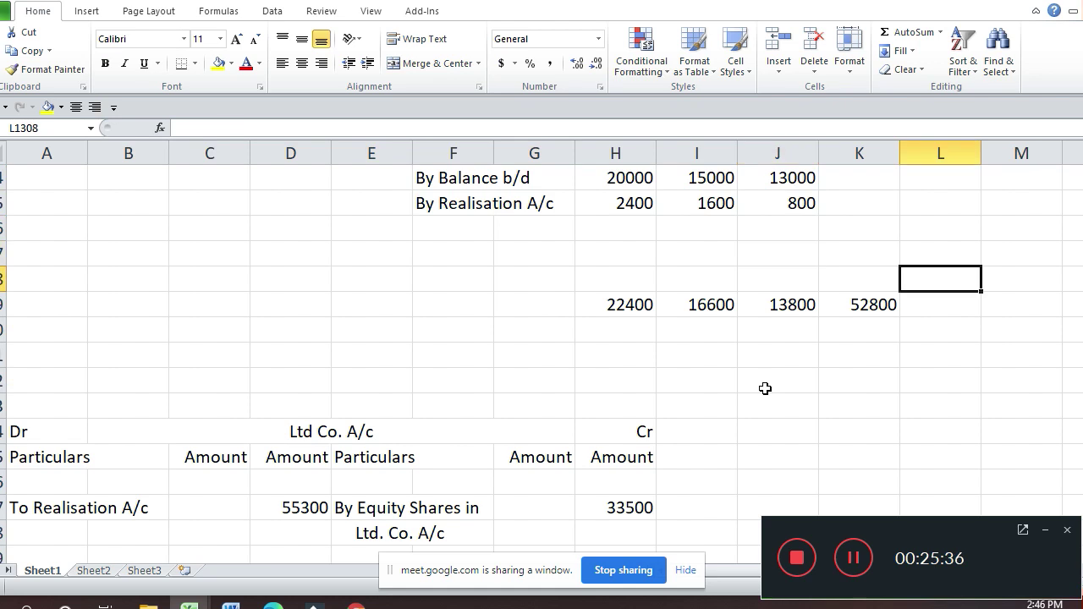
key("Up")
key("Up")
key("Up")
key("Up")
key("Up")
key("Up")
key("Up")
key("Up")
key("Down")
key("Down")
key("Down")
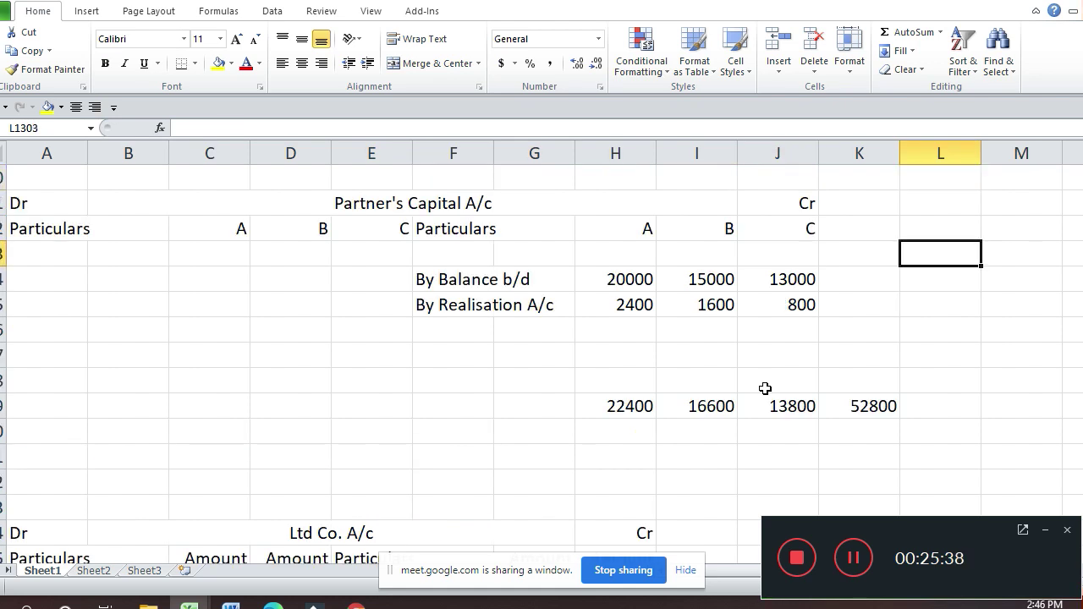
key("Up")
key("Up")
key("Left")
type("33")
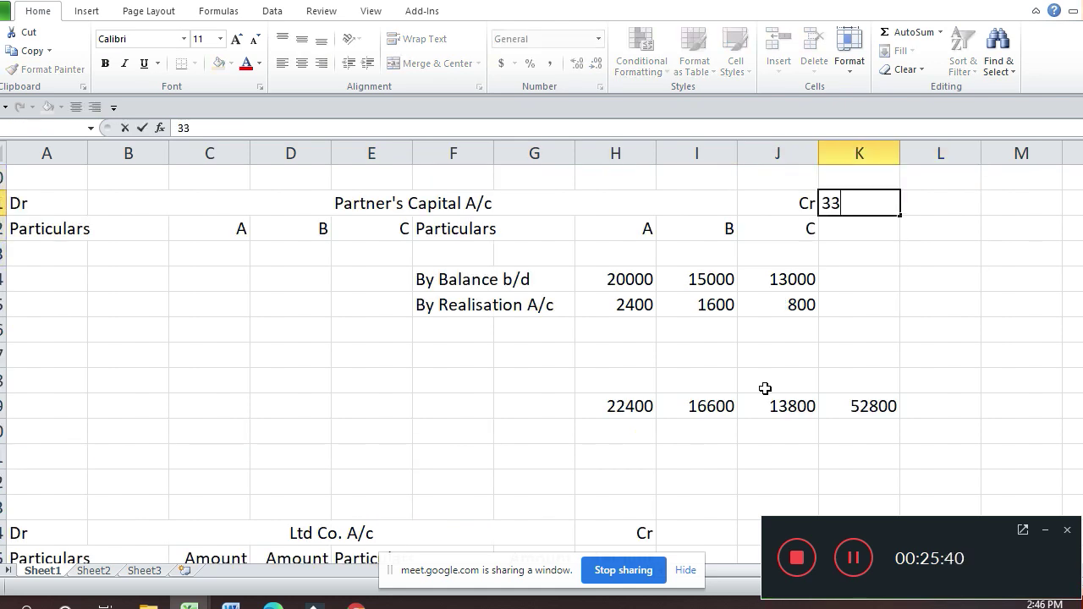
type("500")
key("Return")
key("Up")
key("Right")
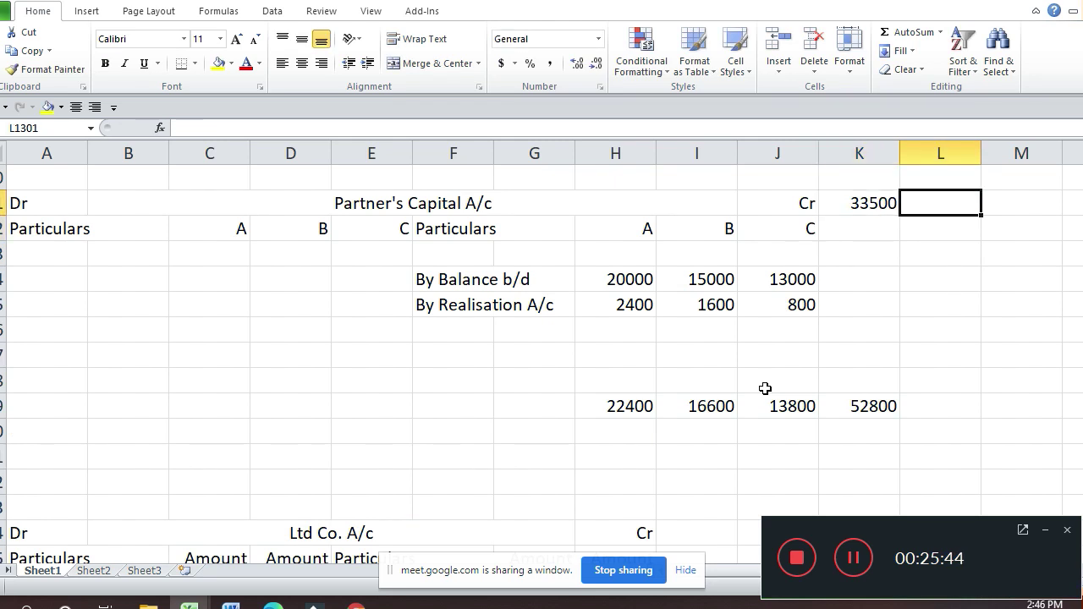
type("22400")
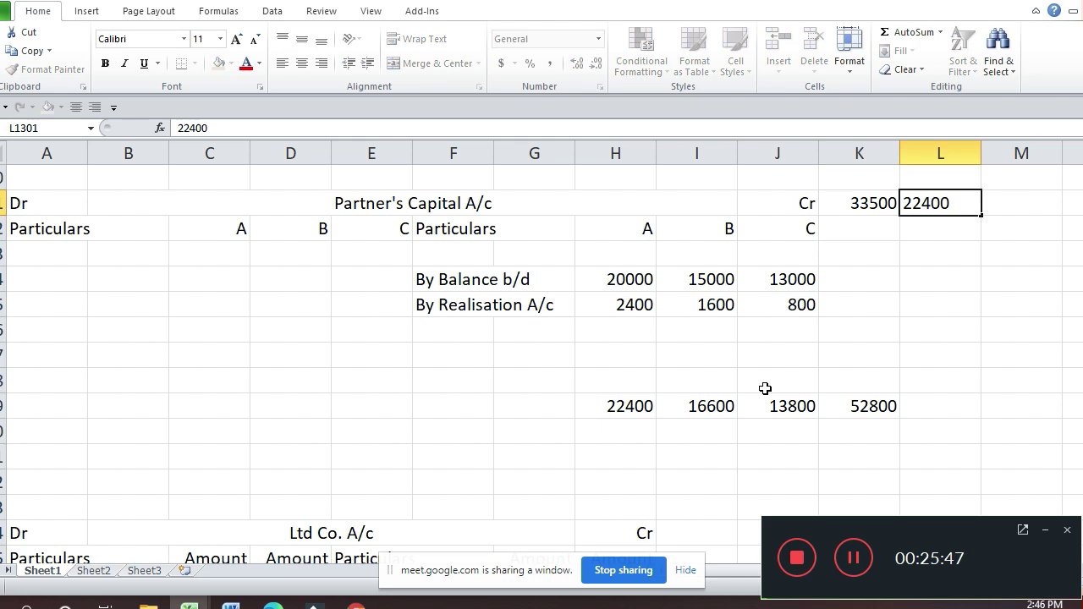
key("Return")
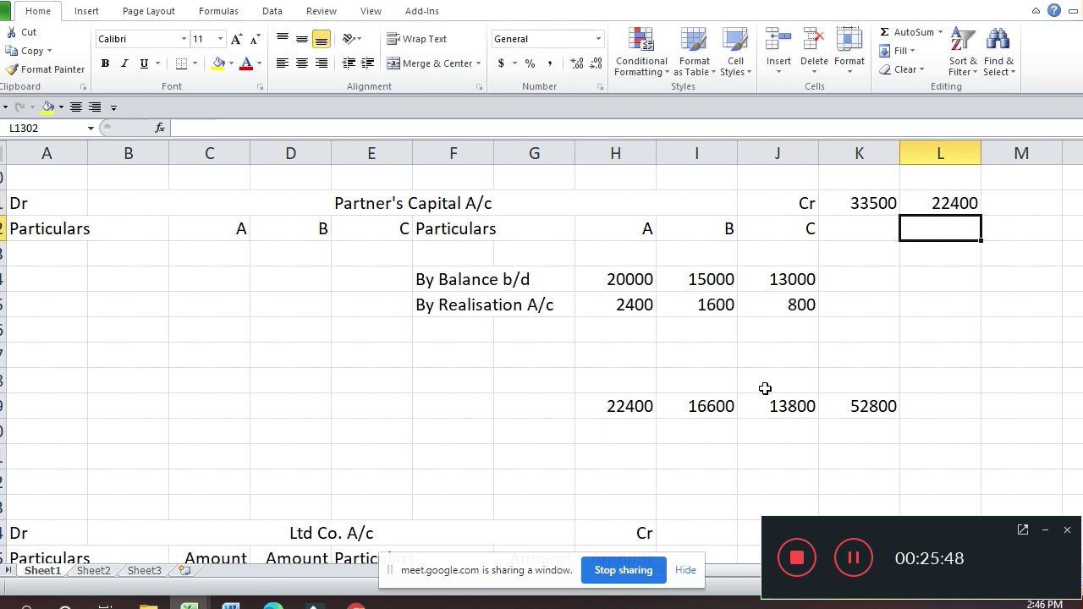
type("52800")
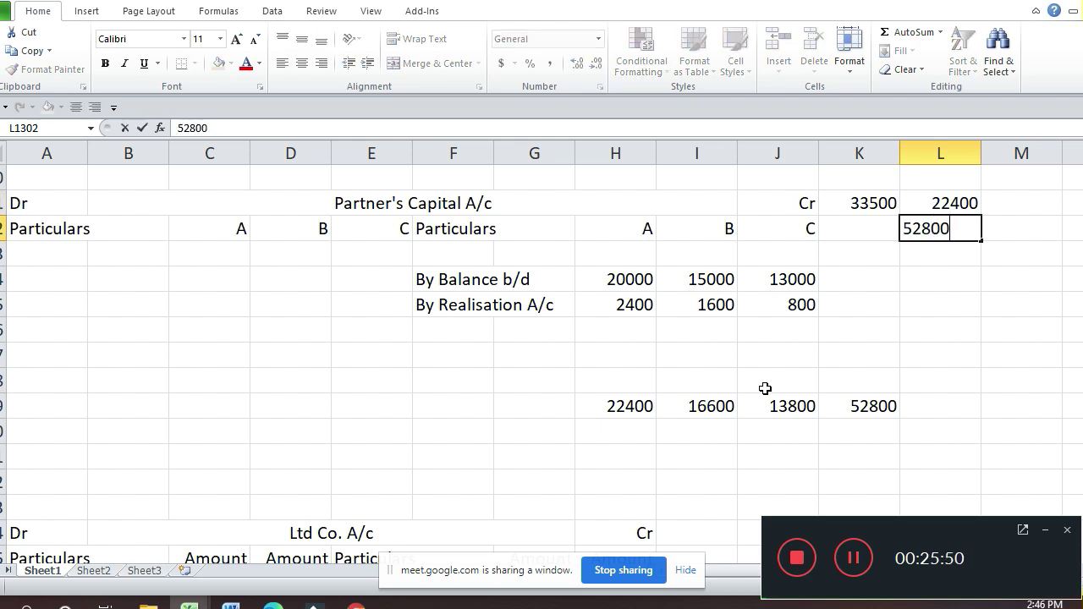
key("Down")
key("Down")
key("Down")
Step: Enter the second working block: 33500 beside 16600 over 52800
key("Up")
key("Left")
type("33500")
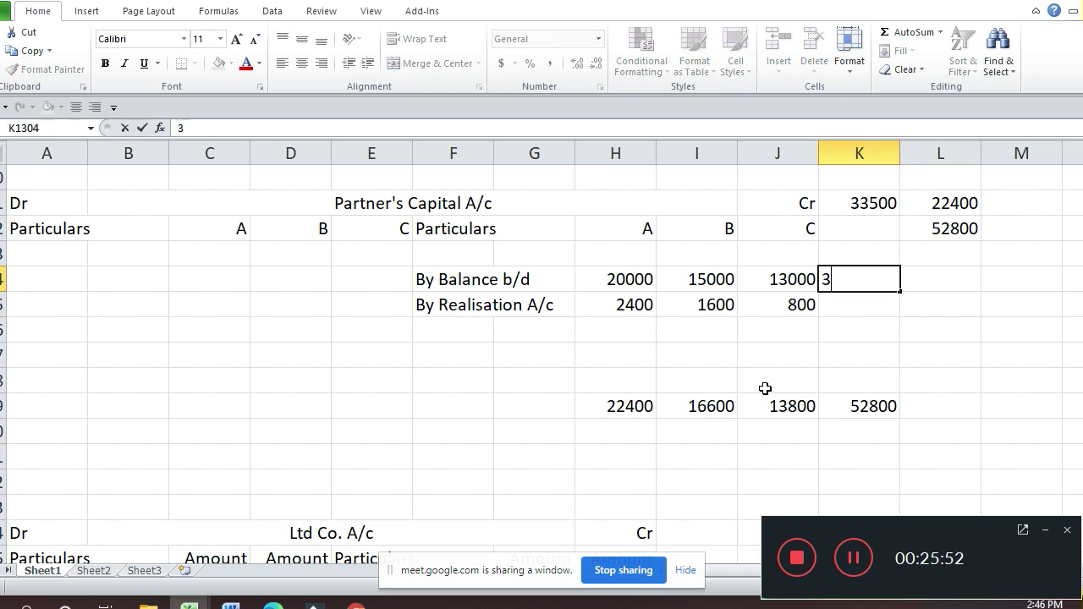
key("Return")
key("Up")
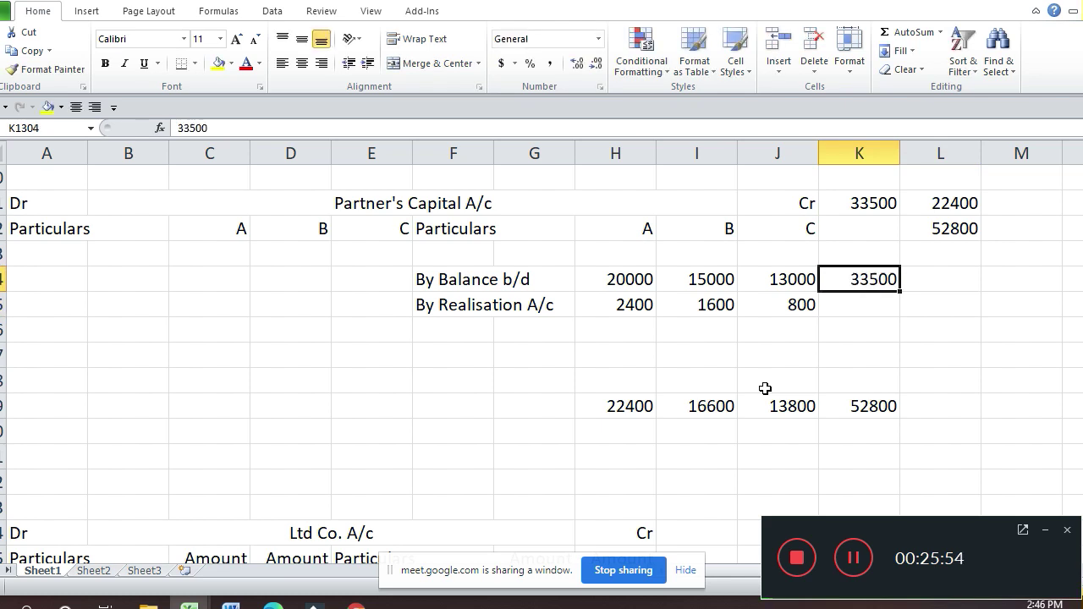
key("Right")
type("16600")
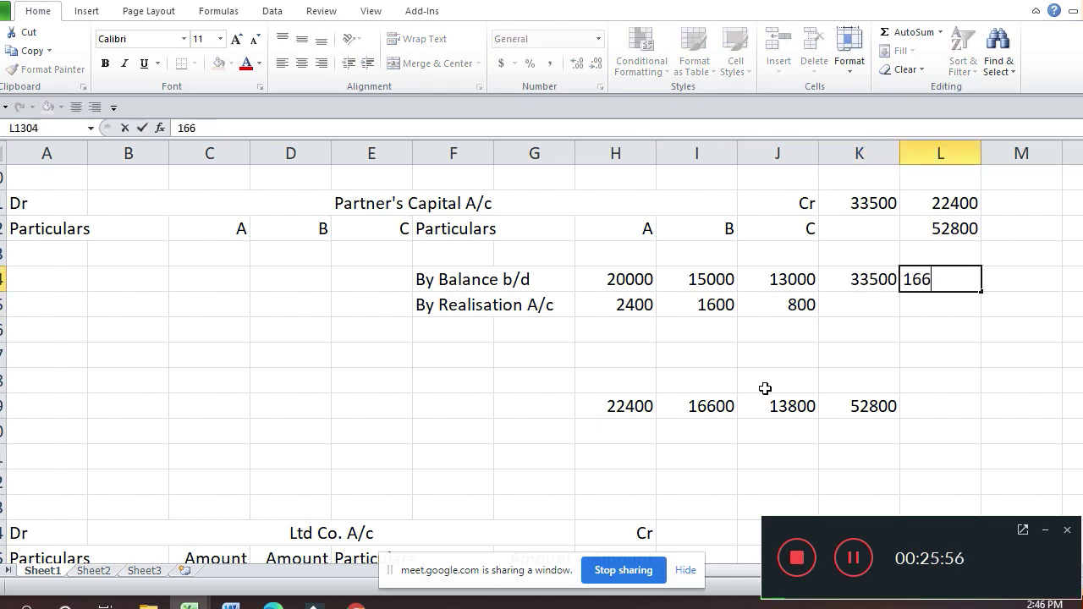
key("Return")
type("52800")
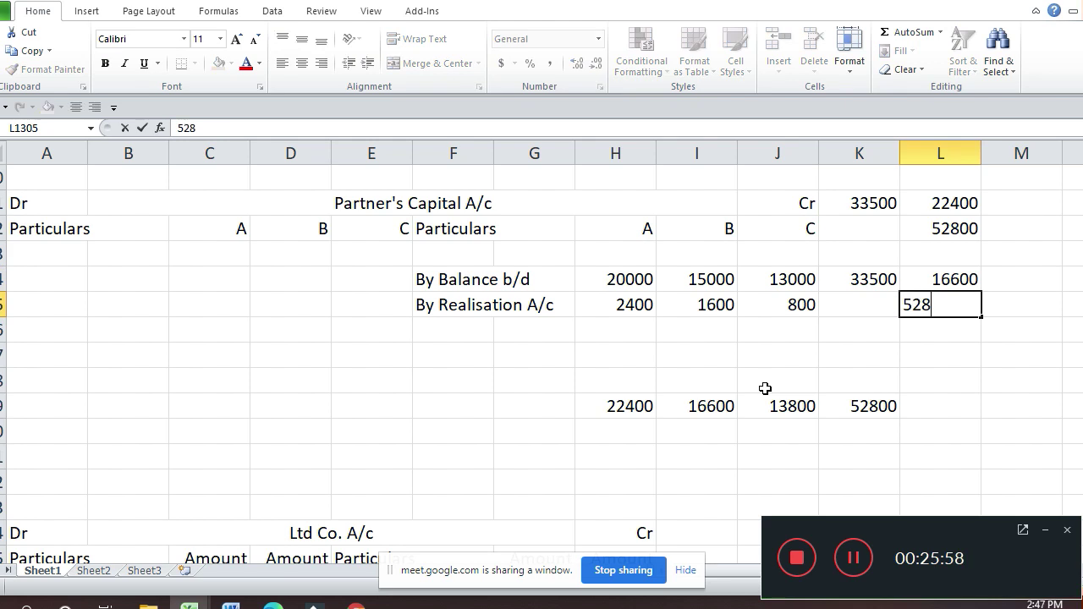
key("Return")
Step: Copy the second block down for the third partner and change its total to 13800
key("Up")
key("Up")
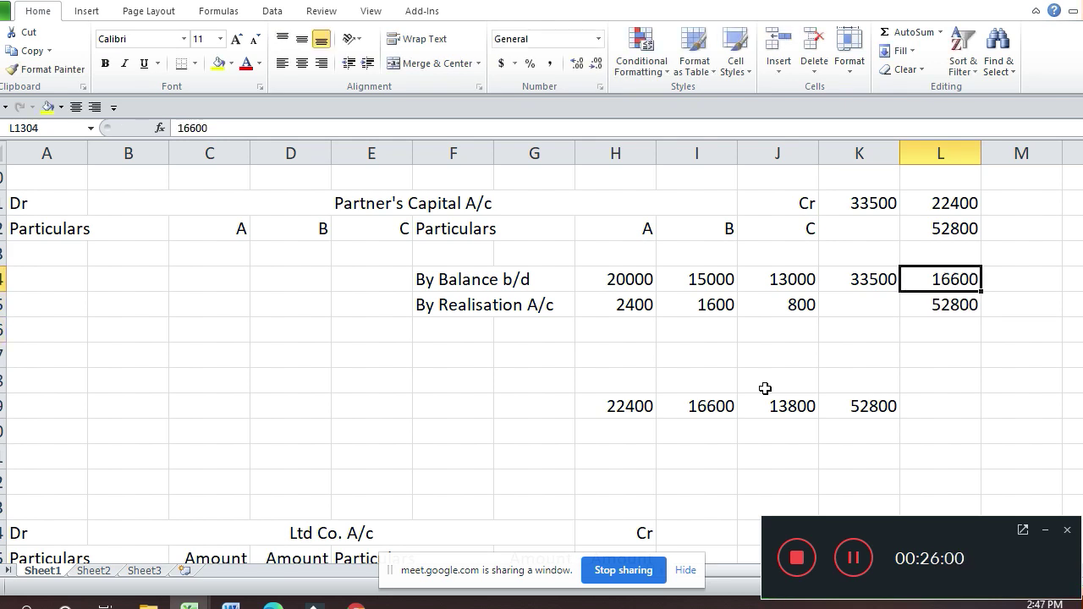
key("Left")
key("shift+Right")
key("shift+Down")
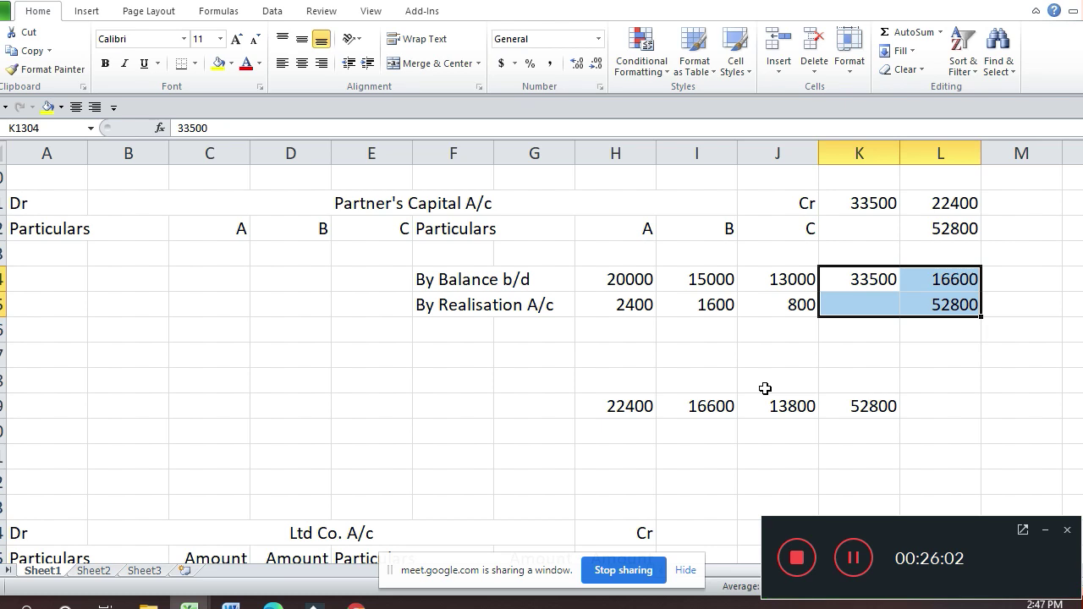
key("ctrl+c")
key("Down")
key("Down")
key("Down")
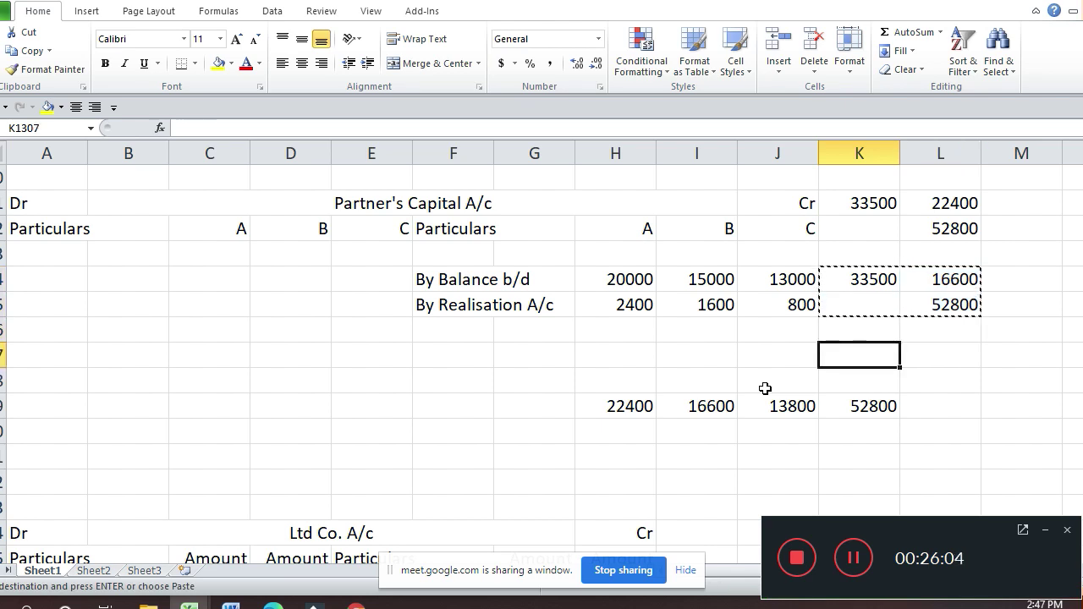
key("ctrl+v")
key("Right")
type("1")
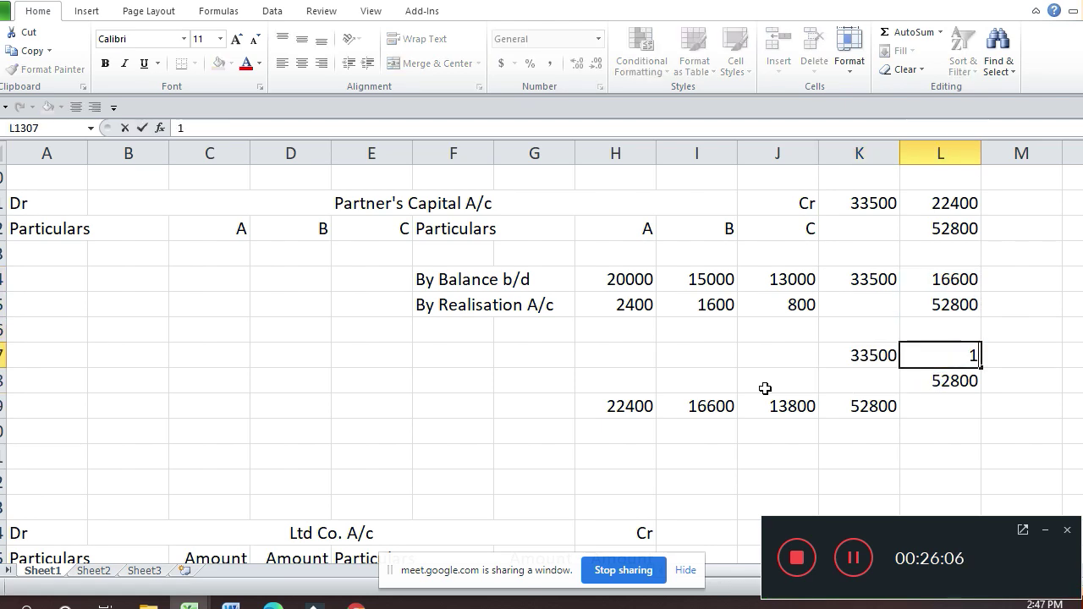
type("3800")
key("Return")
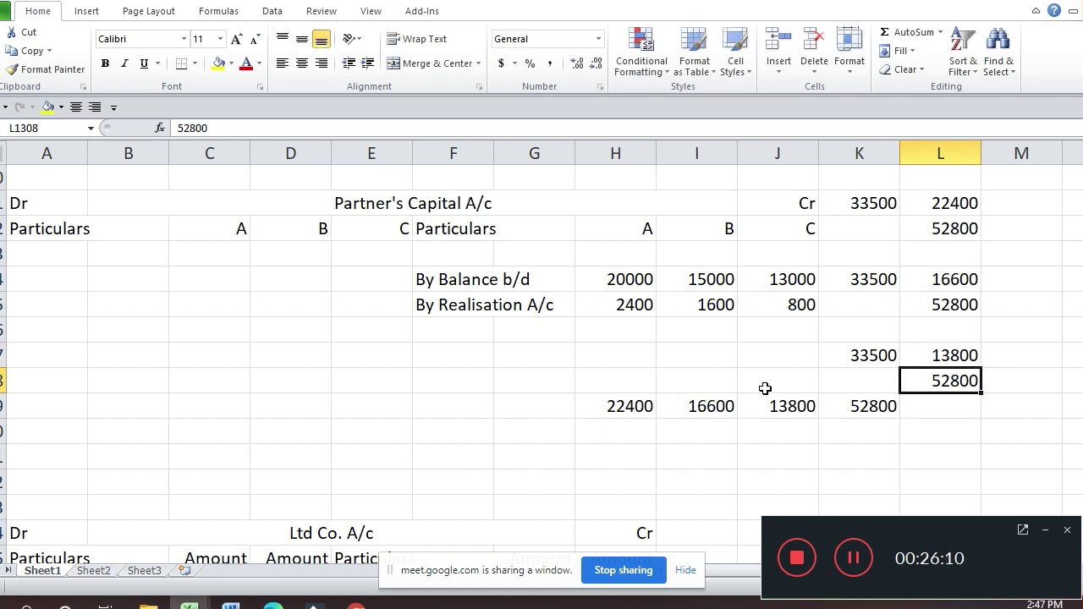
key("Up")
key("Up")
key("Up")
key("Up")
key("Up")
key("Up")
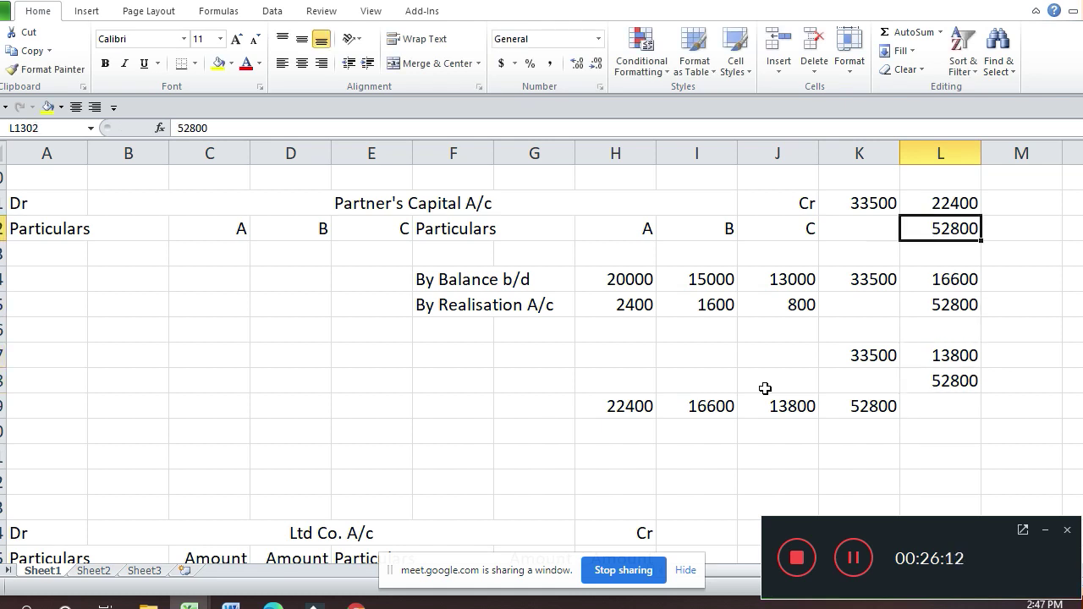
key("Up")
key("Right")
Step: Enter a formula computing 33500 × 22400 / 52800 for A's equity share, giving 14212.12
type("=")
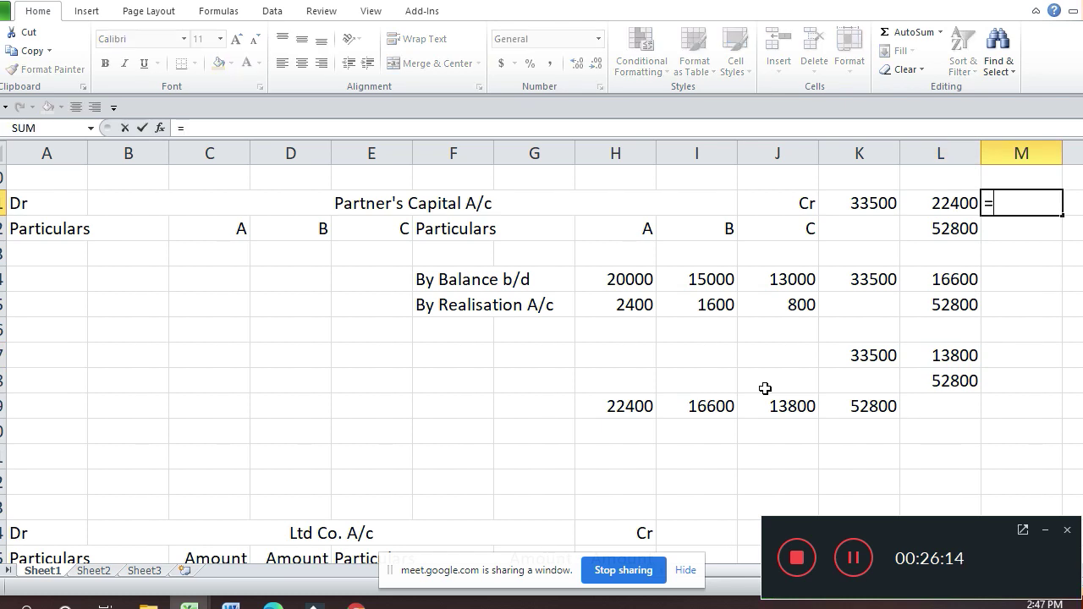
key("Left")
key("Left")
type("*")
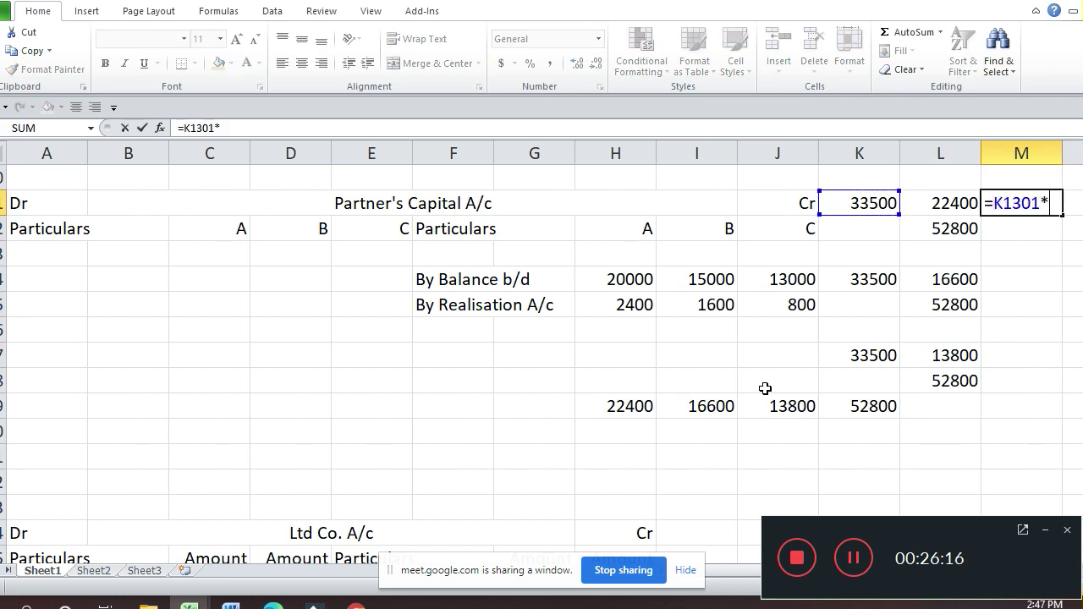
key("Left")
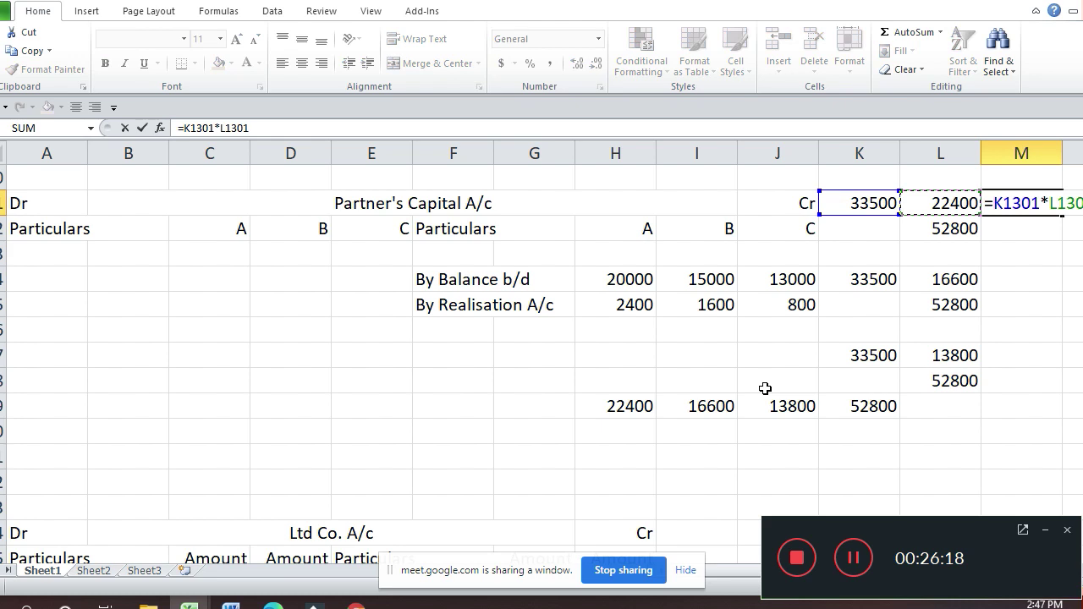
type("/")
key("Left")
key("Down")
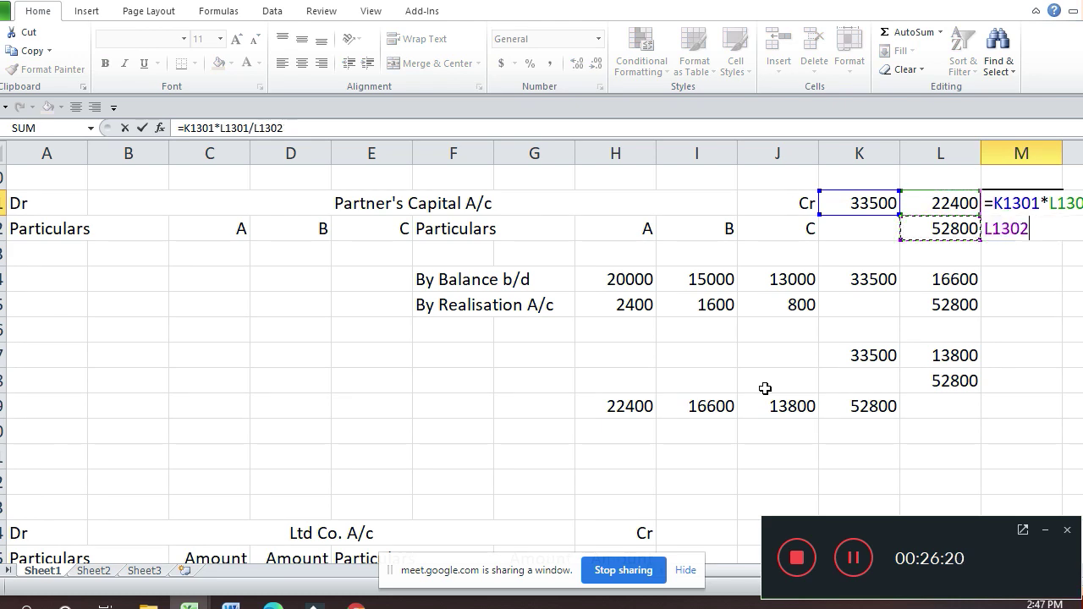
key("Return")
key("Up")
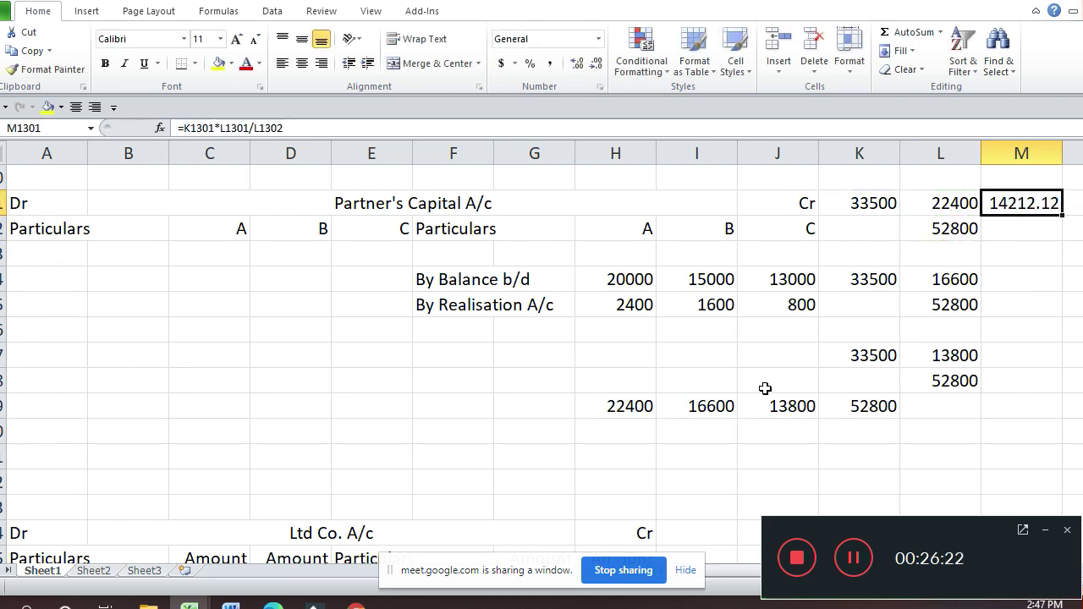
Step: Reduce the share to no decimals (14212) and copy the formula
left_click(597, 65)
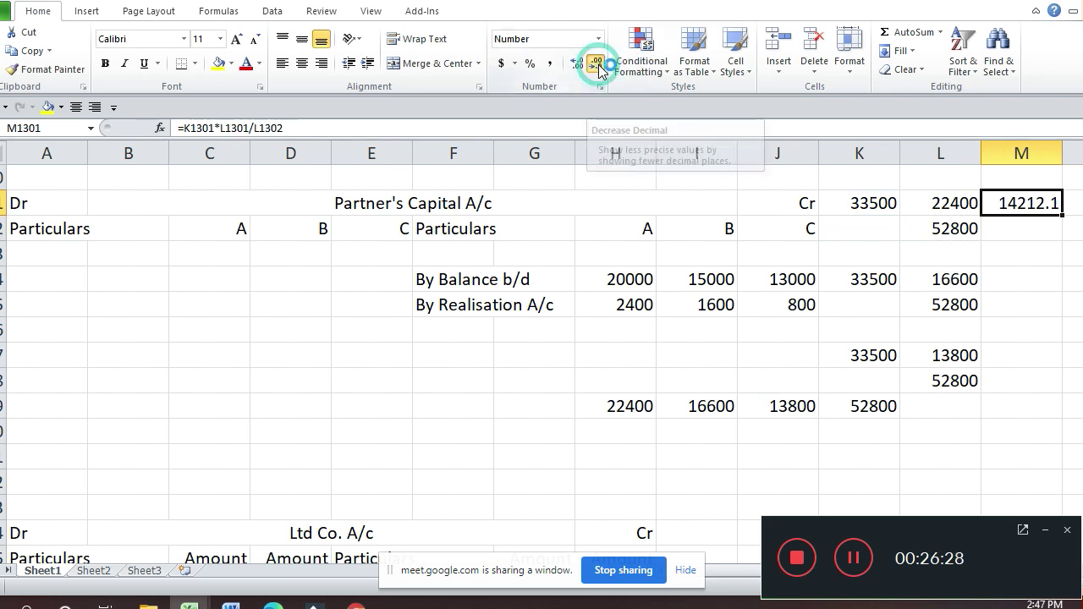
left_click(597, 64)
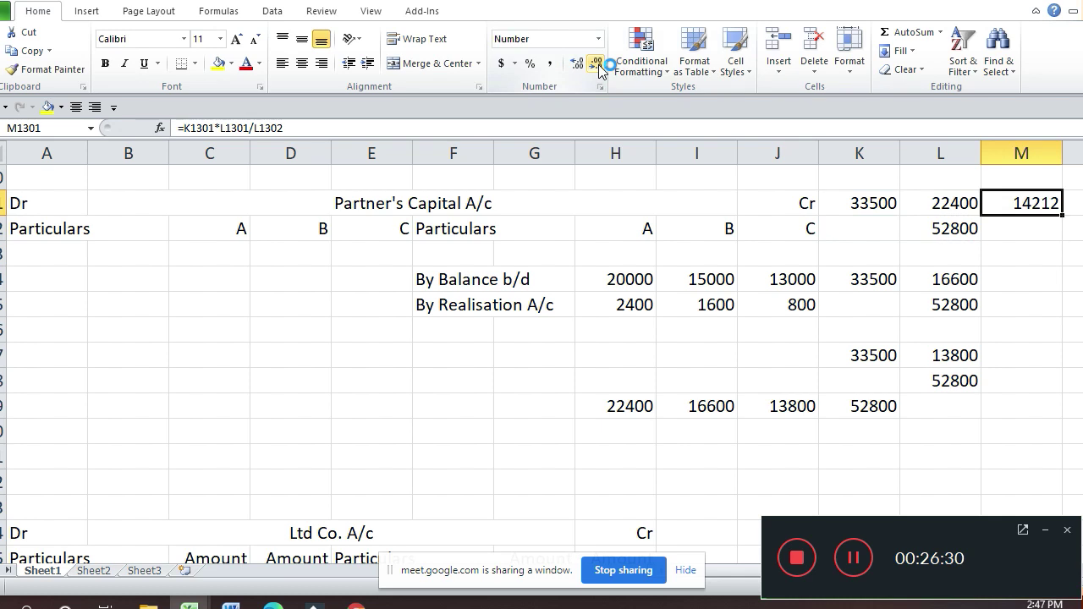
key("ctrl+c")
key("Down")
key("Down")
key("Down")
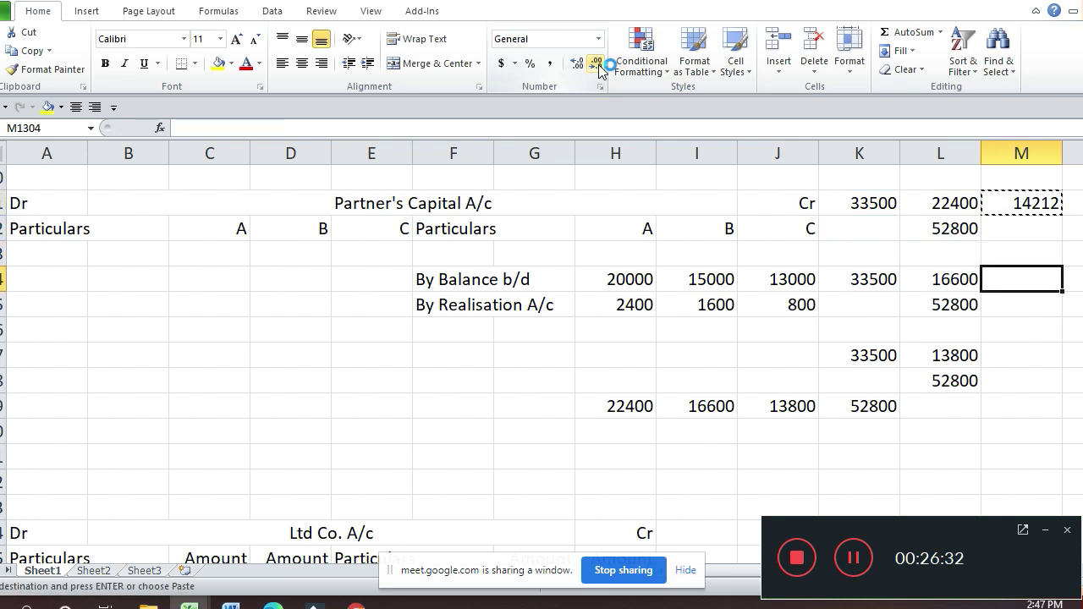
Step: Paste the share formula for partners B and C, giving 10532 and 8756
key("ctrl+v")
key("Down")
key("Down")
key("Down")
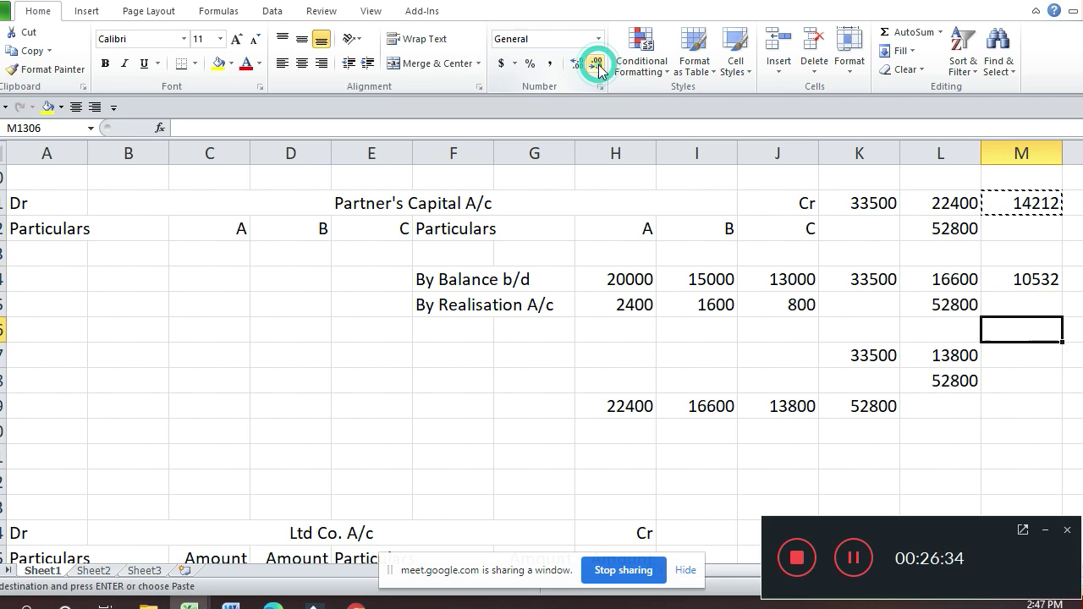
key("ctrl+v")
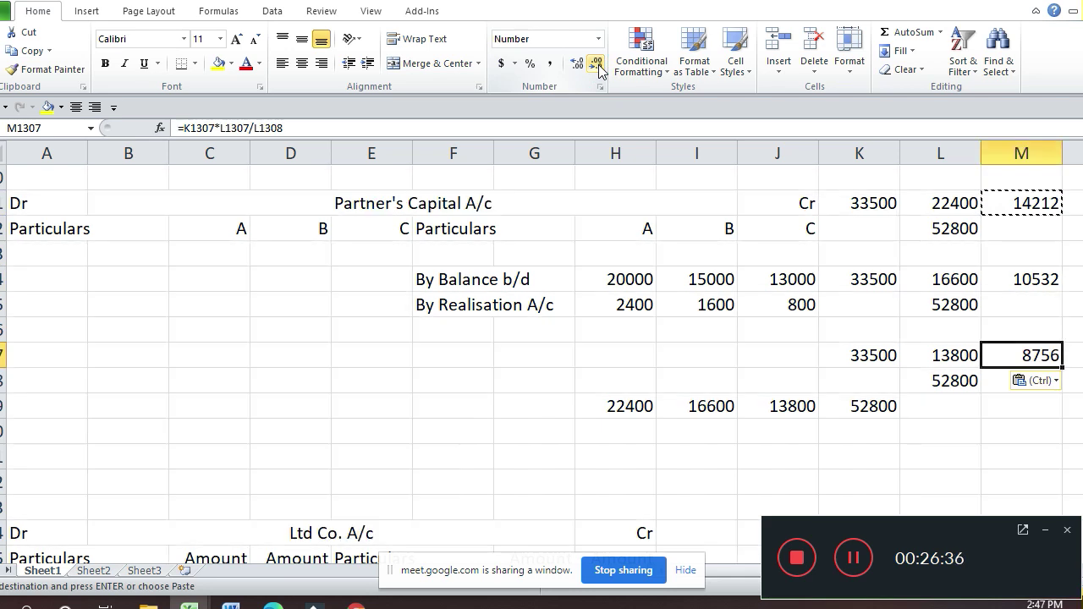
key("Up")
key("Up")
key("Up")
key("Up")
key("Up")
key("Up")
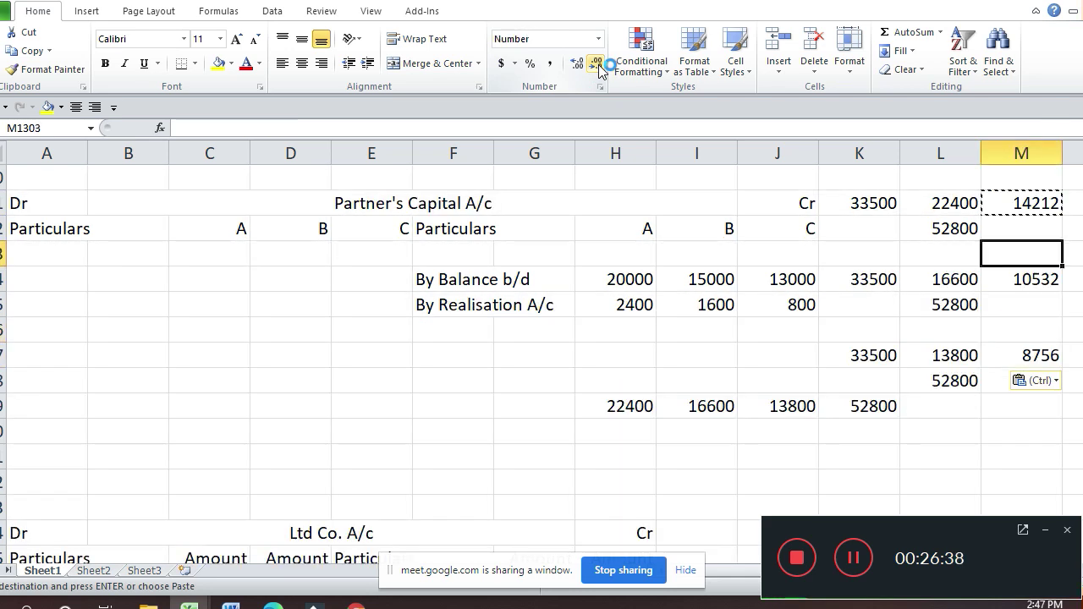
key("Right")
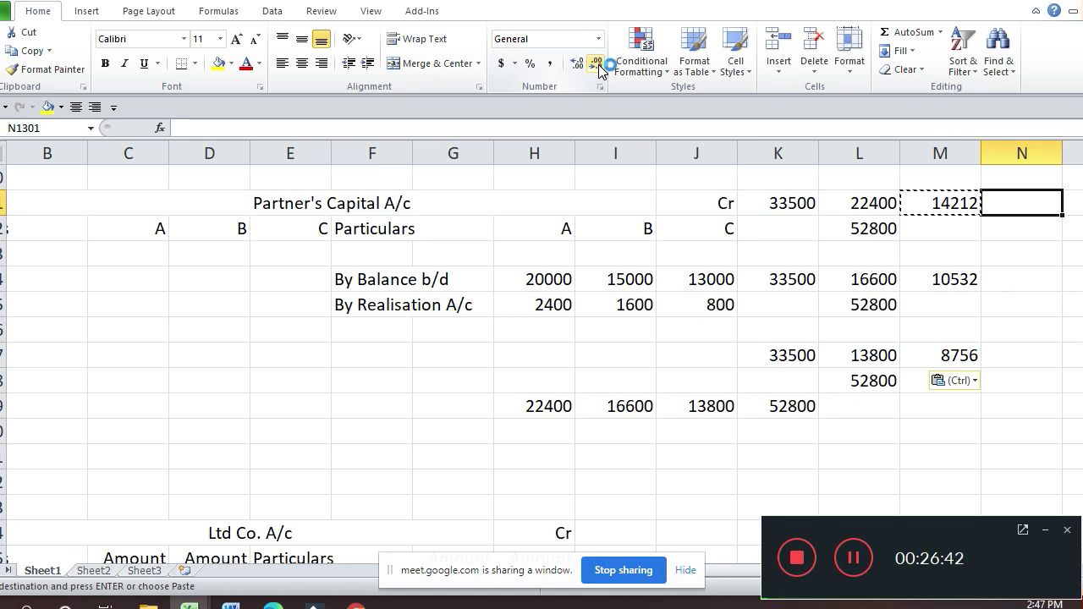
Step: Enter the rounded shares 14210, 10530 and 8760 beside the calculated figures
type("14210")
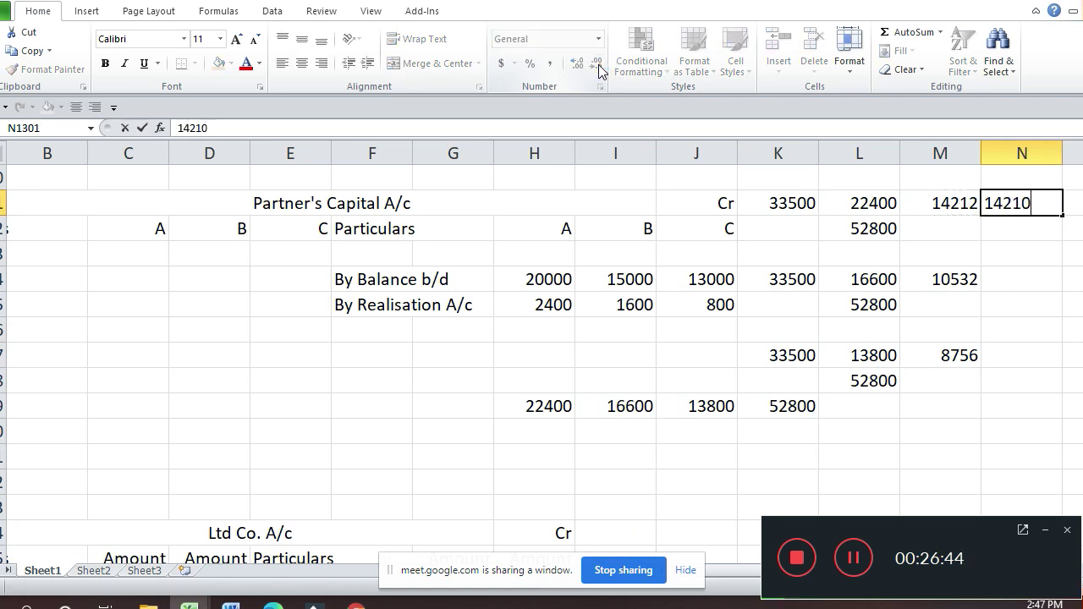
key("Return")
key("Down")
key("Down")
type("10530")
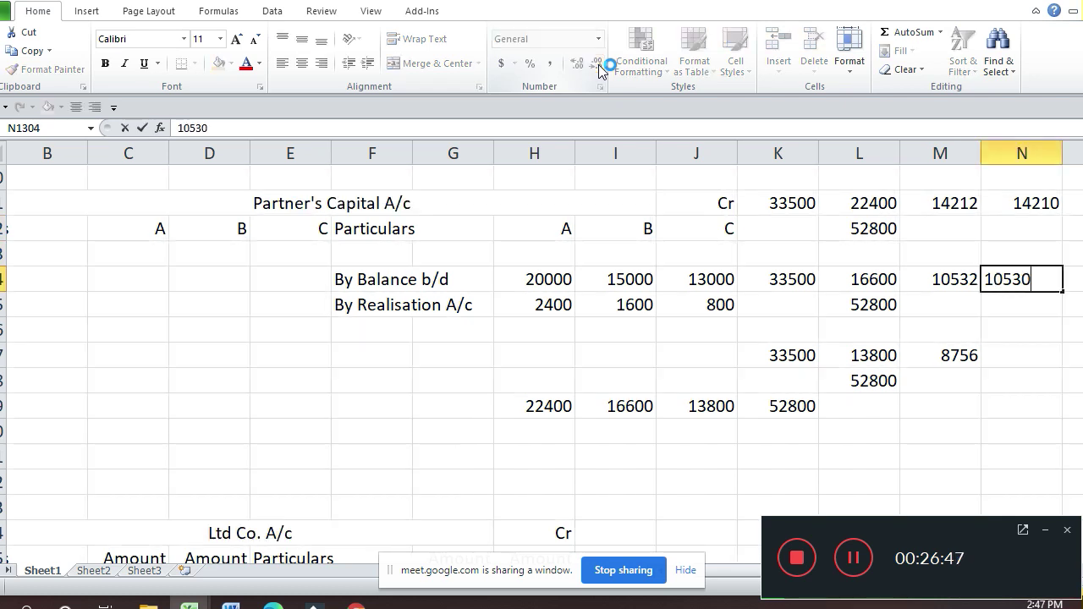
key("Return")
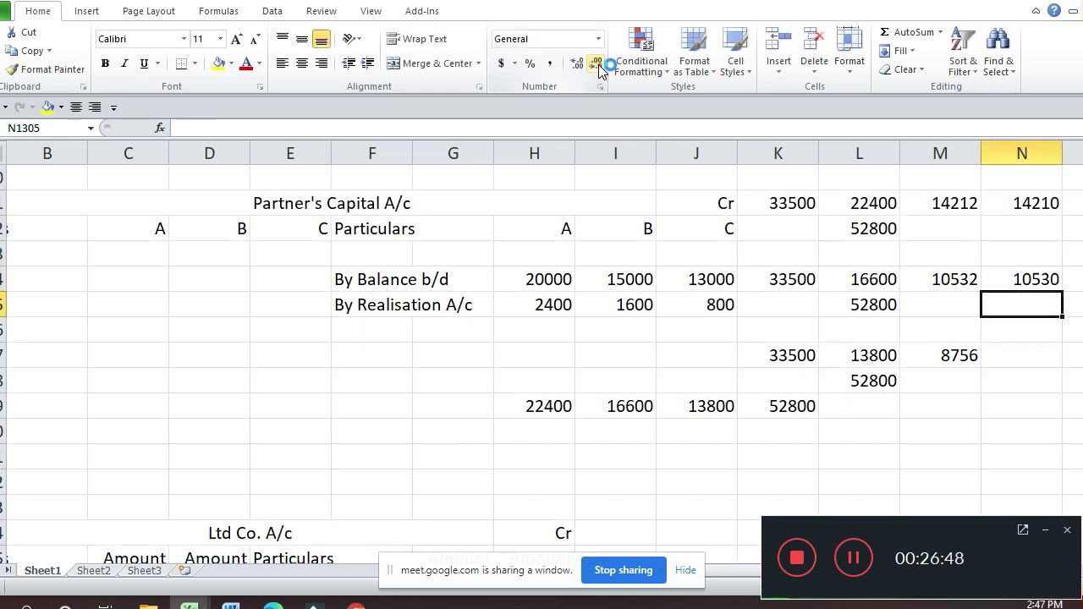
key("Down")
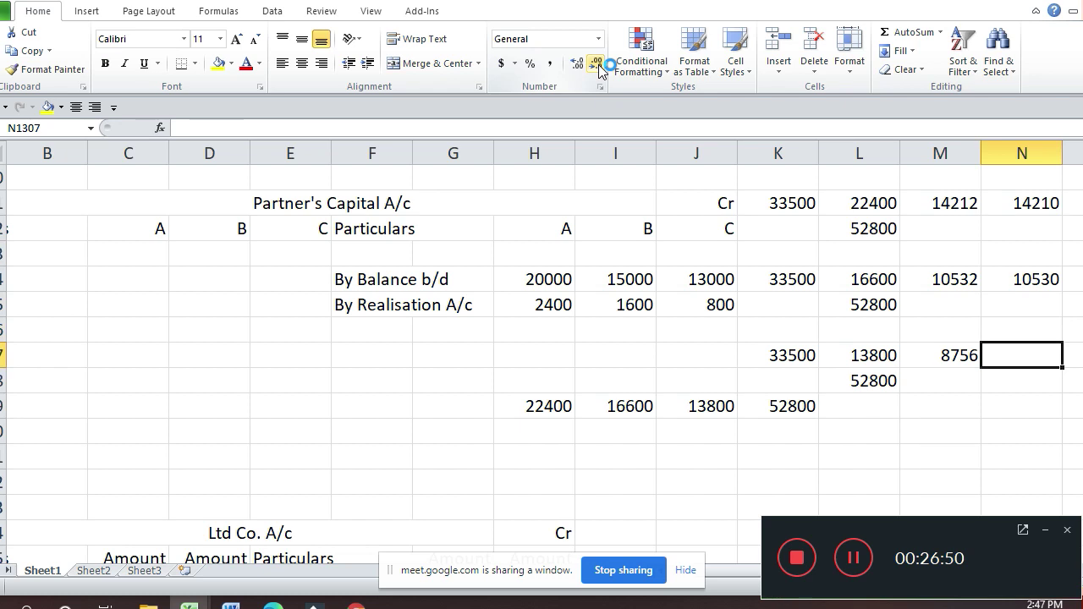
type("87")
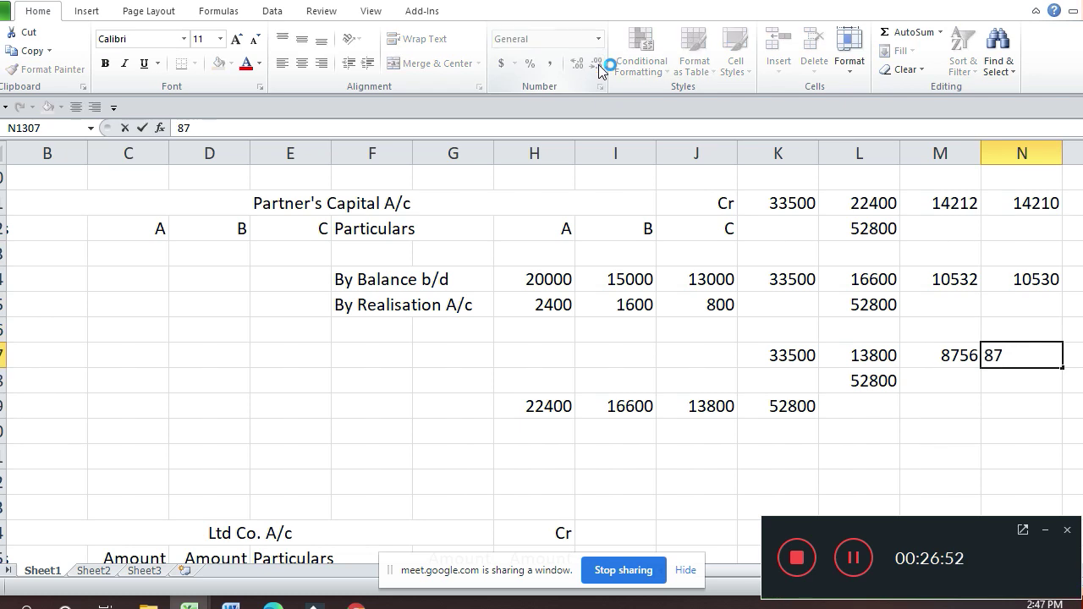
type("60")
key("Down")
key("Down")
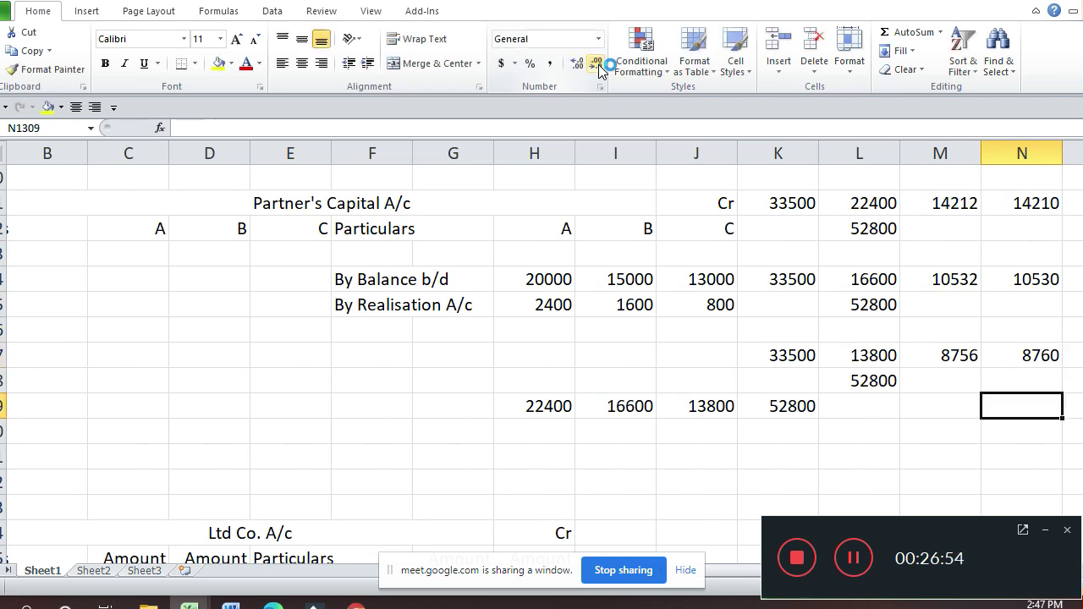
Step: Sum the rounded shares to 33500 and return to the Ltd Co. A/c
type("=sum(")
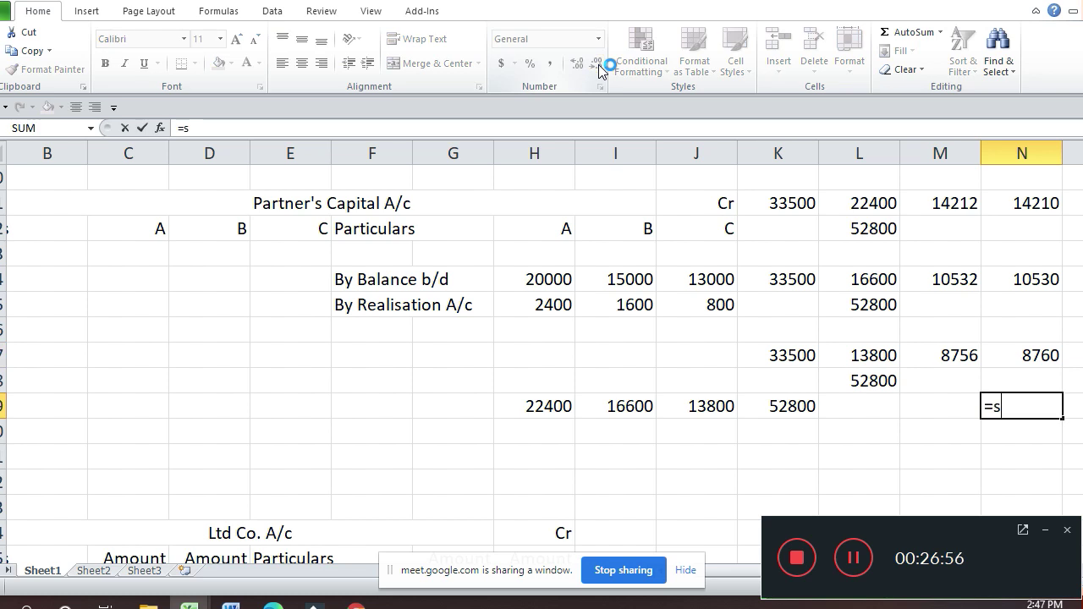
key("Up")
key("Up")
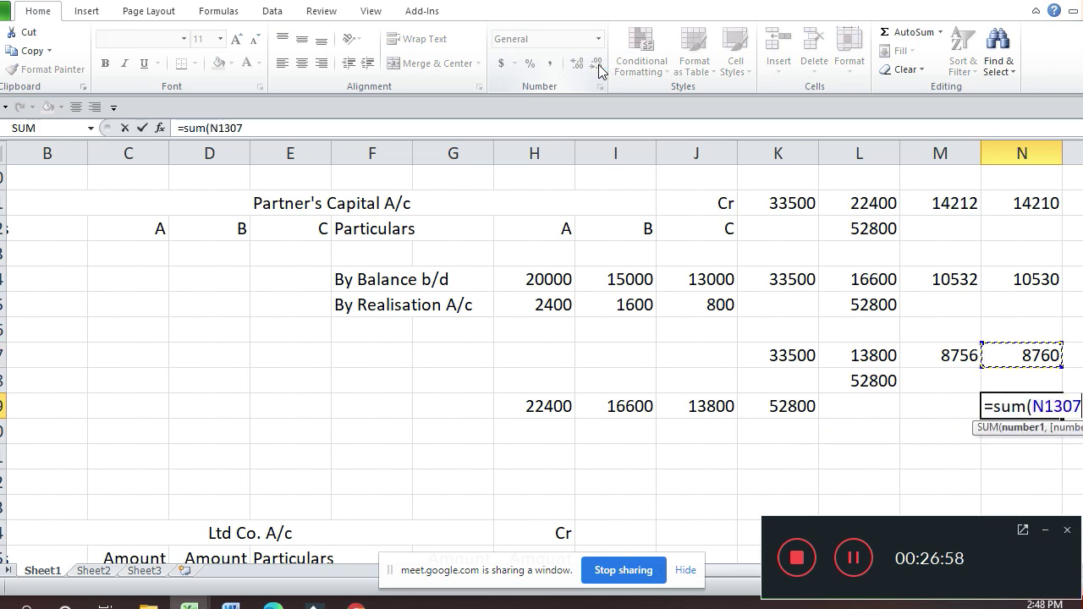
key("shift+Up")
key("shift+Up")
key("shift+Up")
key("shift+Up")
key("shift+Up")
key("shift+Up")
type(")")
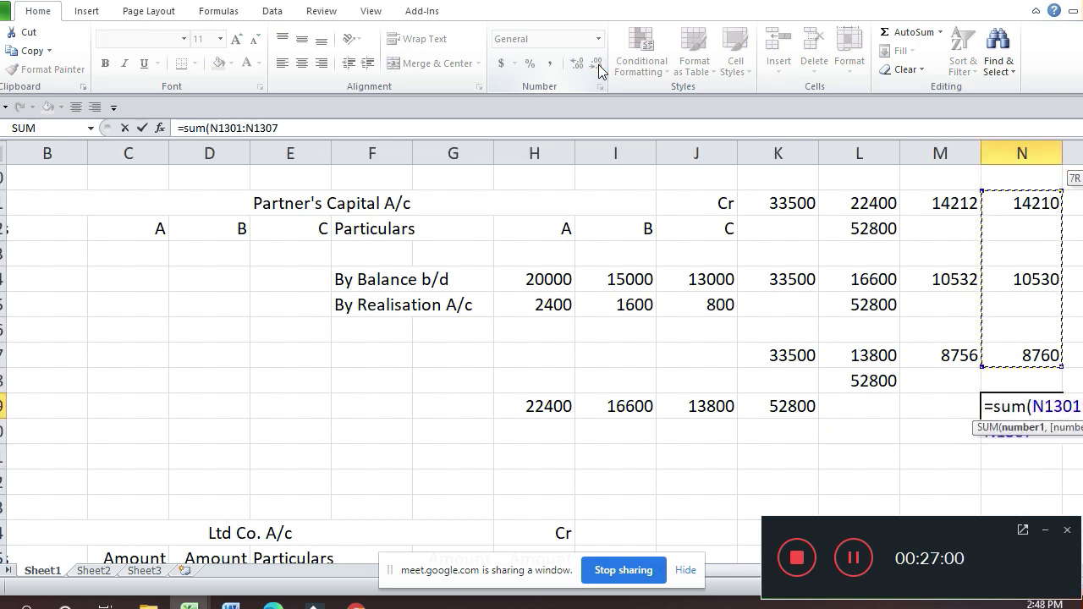
key("Return")
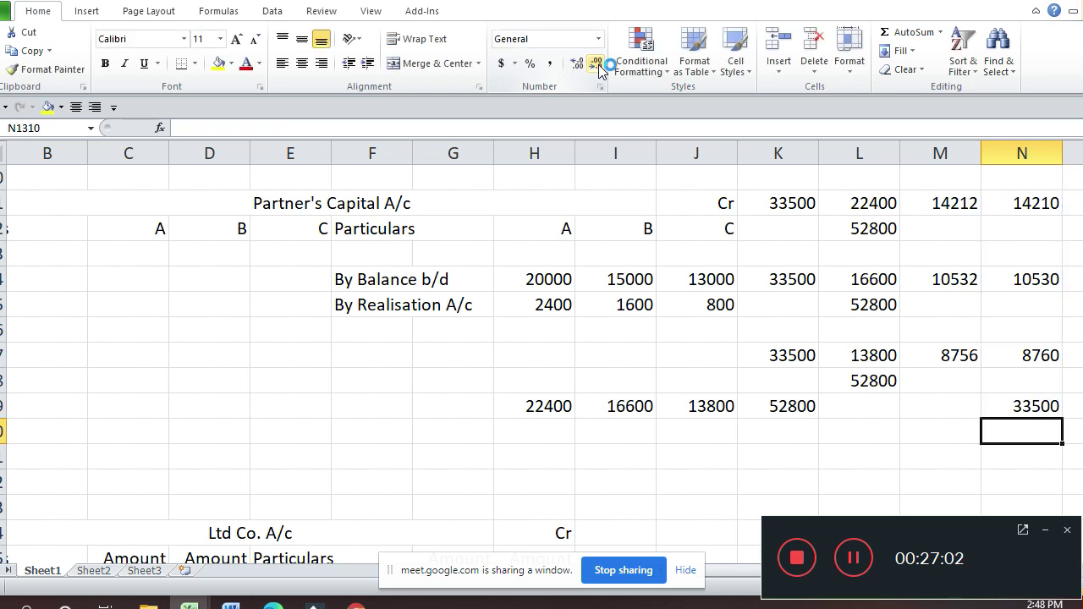
key("Up")
key("Up")
key("Up")
key("Up")
key("Up")
key("Up")
key("Up")
key("Up")
key("Up")
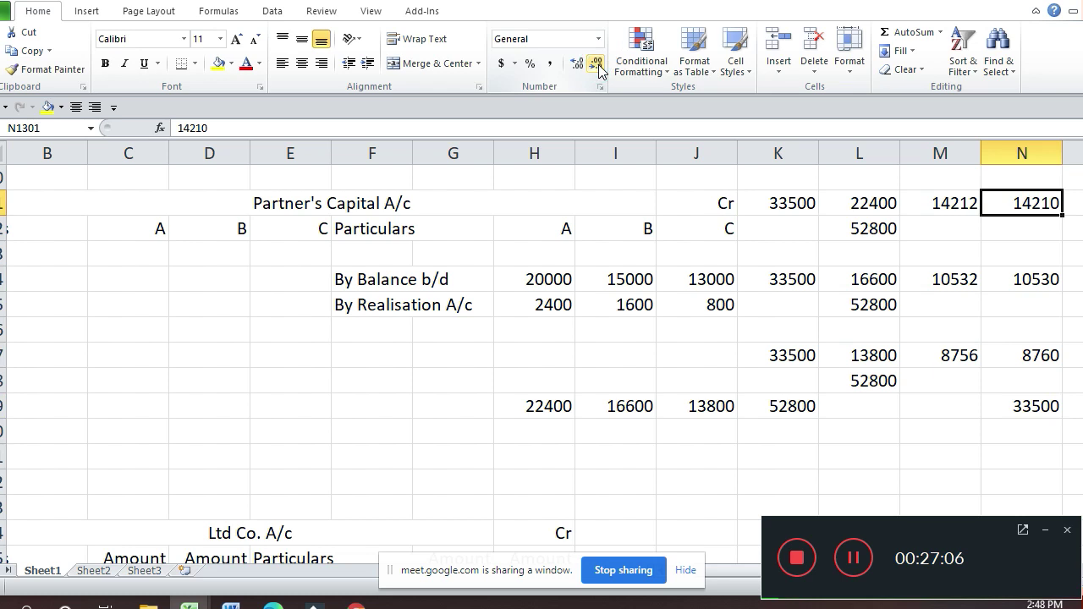
key("Down")
key("Down")
key("Down")
key("Down")
key("Down")
key("Down")
key("Down")
key("Down")
key("Down")
key("Down")
key("Down")
key("Down")
key("Down")
key("Down")
key("Down")
key("Down")
key("Down")
key("Down")
key("Down")
key("Down")
key("Down")
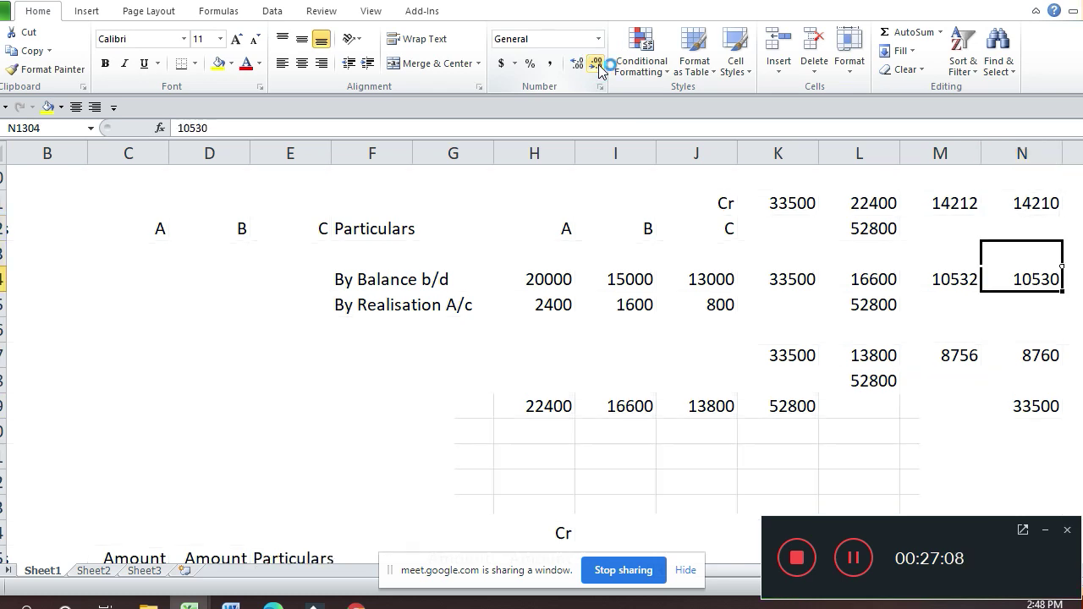
key("Left")
key("Home")
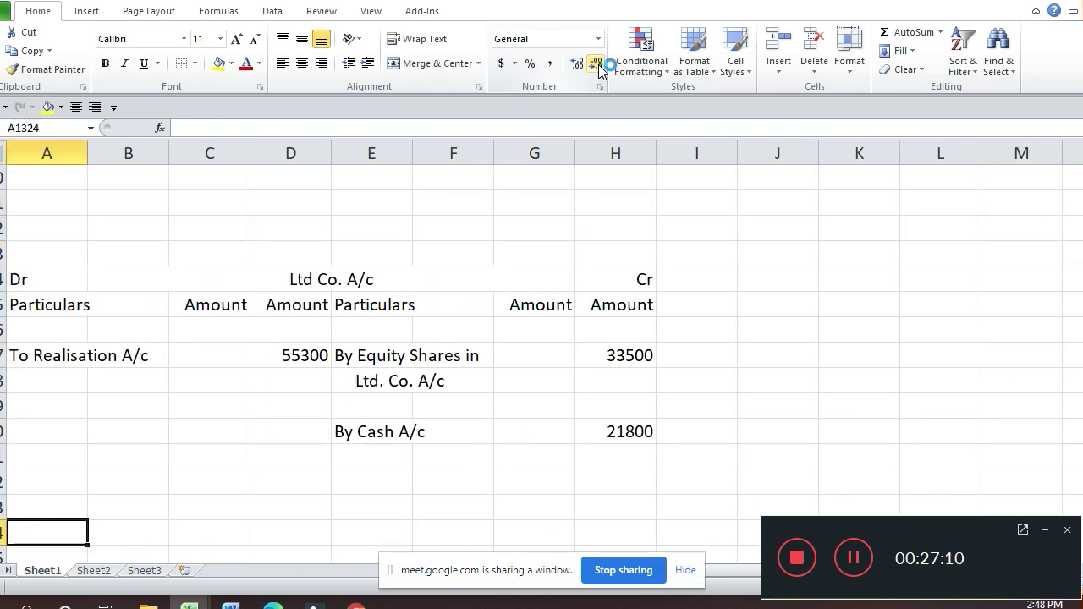
Step: Enter 'By A's Capital A/c' as the first credit particular of the Equity Shares account
key("Down")
key("Down")
key("Down")
key("Down")
key("Down")
key("Down")
key("Right")
key("Right")
key("Right")
key("Right")
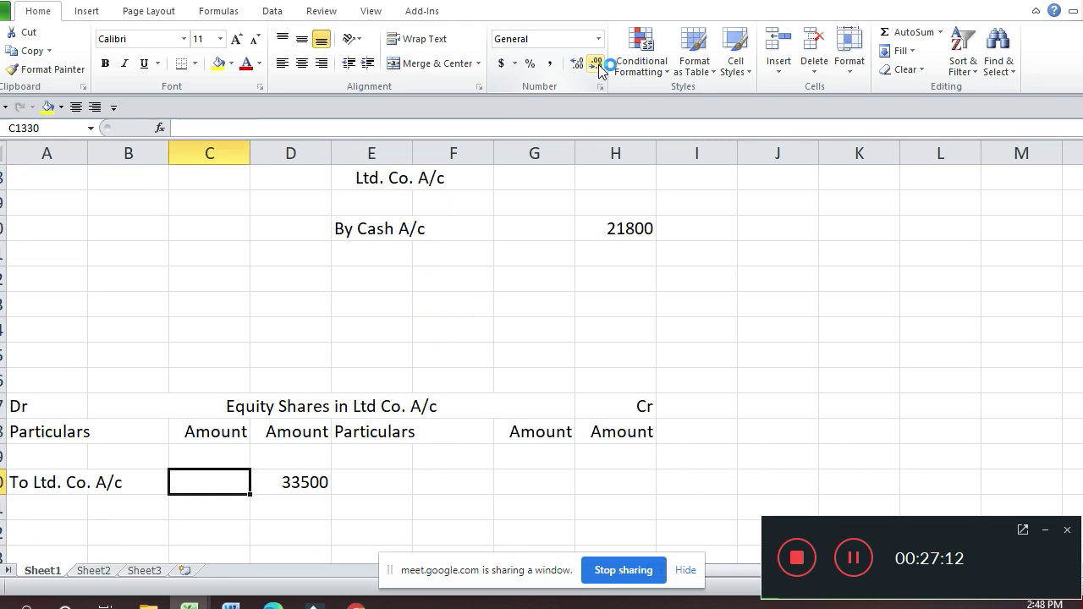
type("By A/")
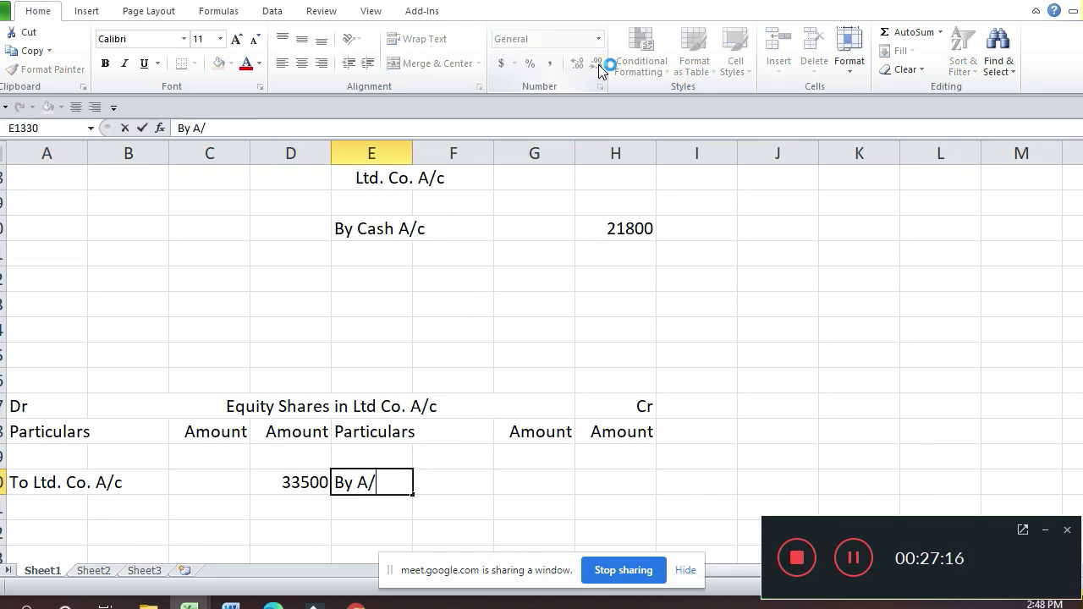
key("BackSpace")
type("'s Cap")
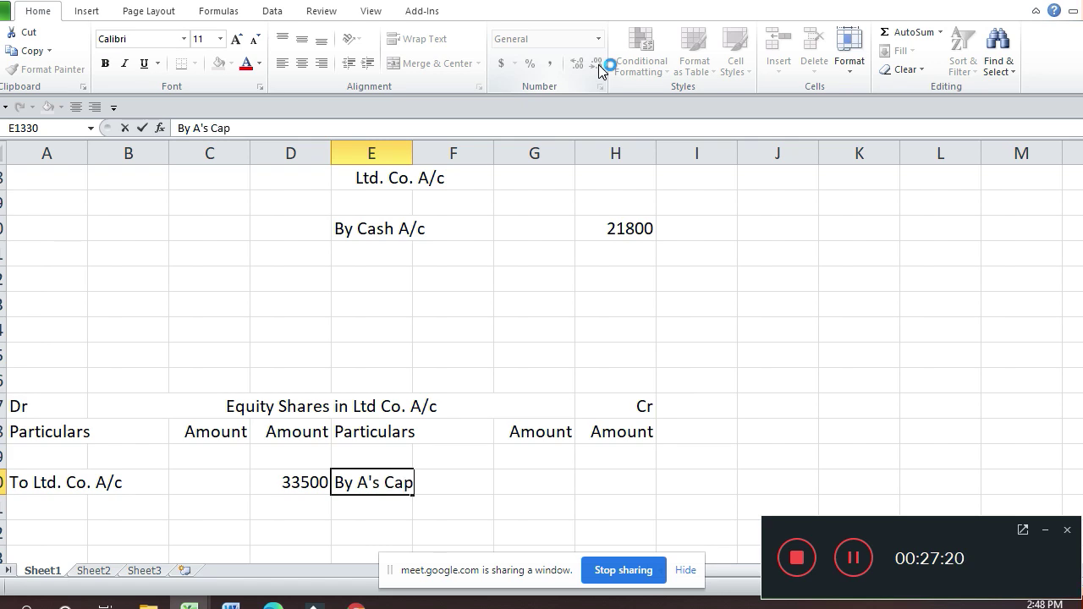
type("ital A")
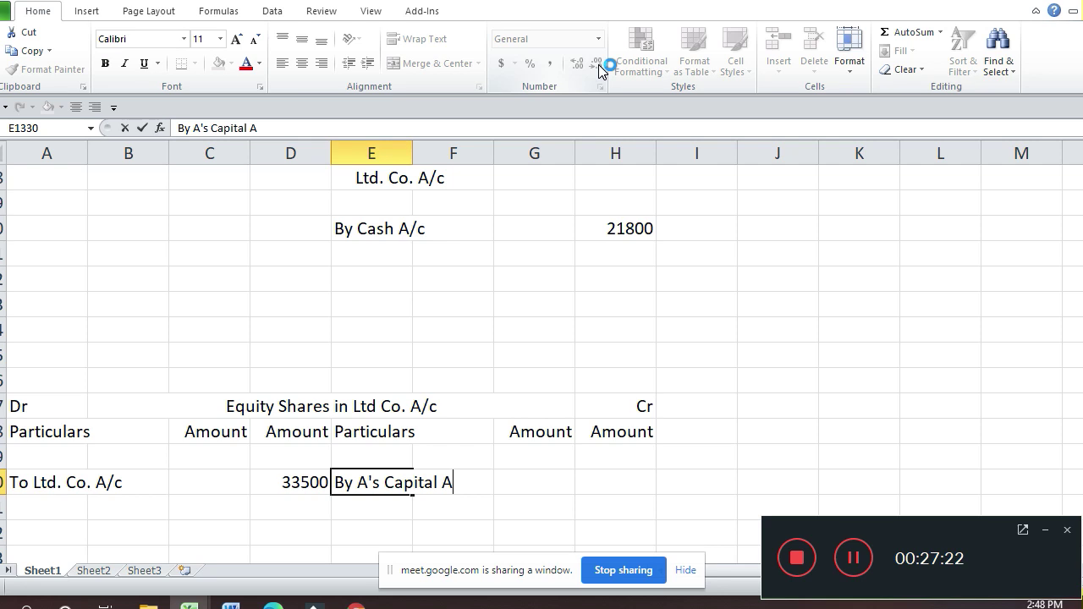
type("/c")
key("Return")
Step: Fill the entry down twice, editing the copies to By B's and By C's Capital A/c
key("ctrl+d")
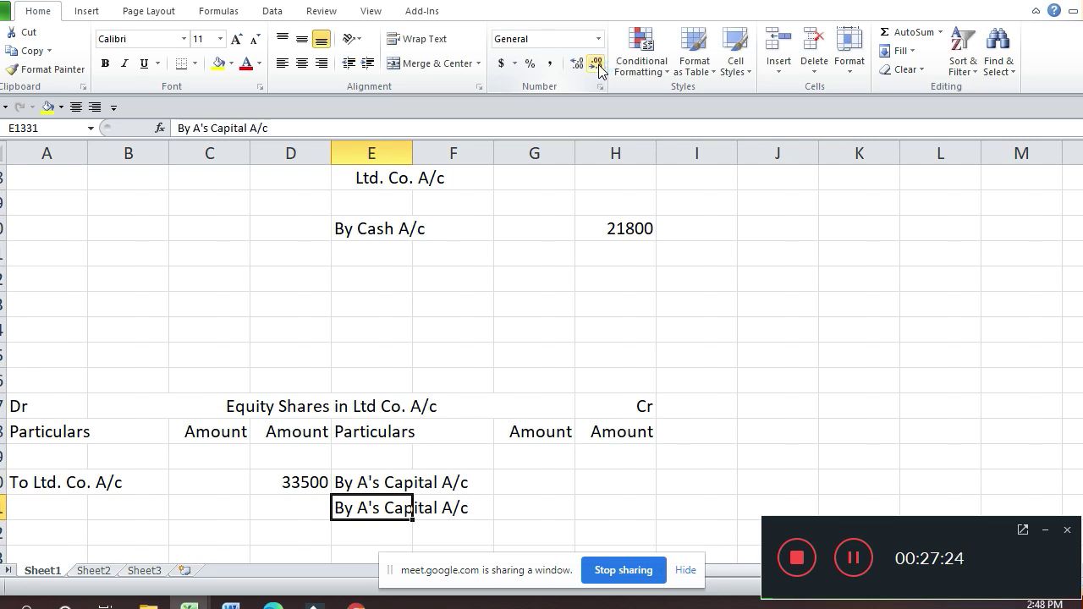
key("F2")
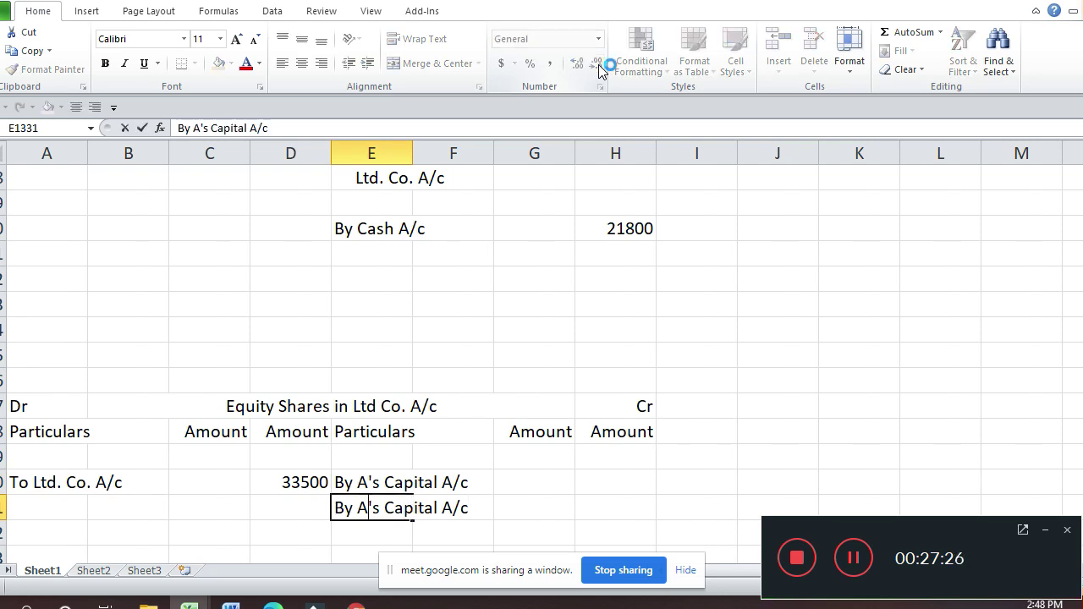
key("BackSpace")
type("B")
key("Return")
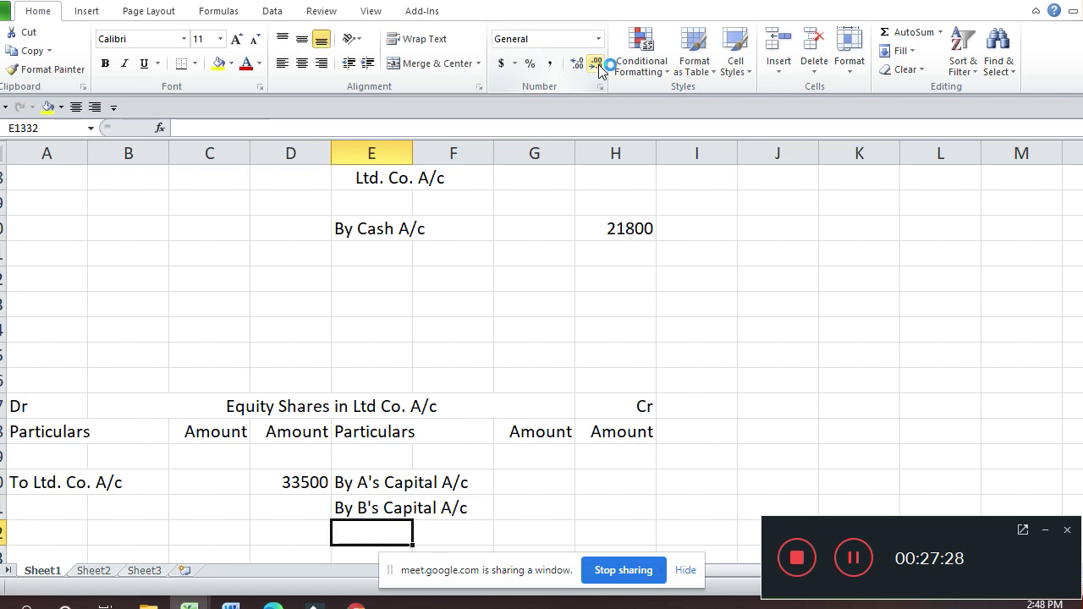
key("ctrl+d")
key("F2")
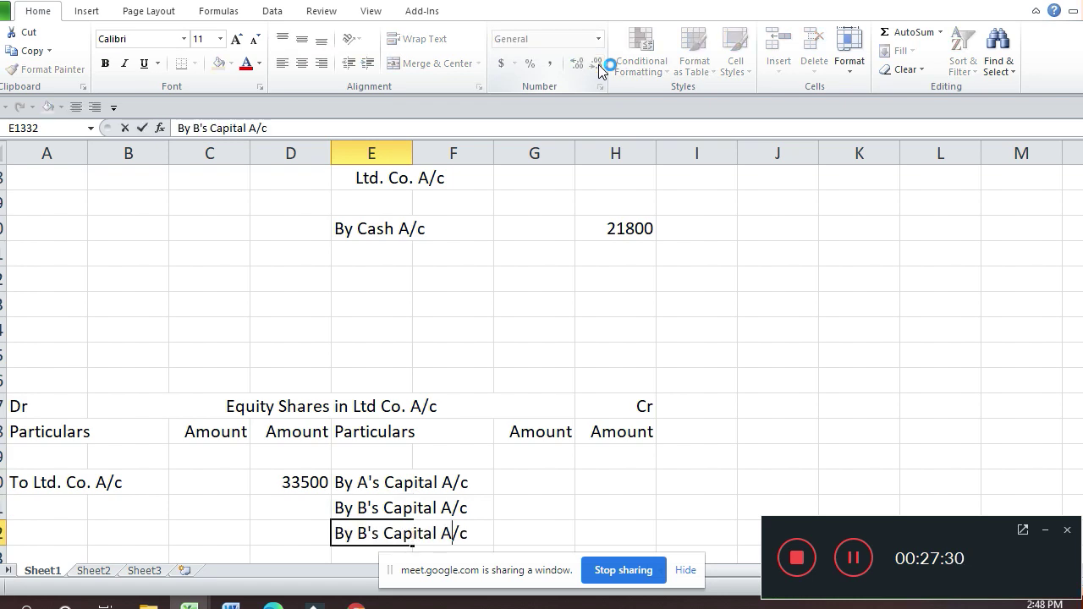
key("Left")
key("Left")
key("Left")
type("]c")
key("BackSpace")
key("BackSpace")
key("BackSpace")
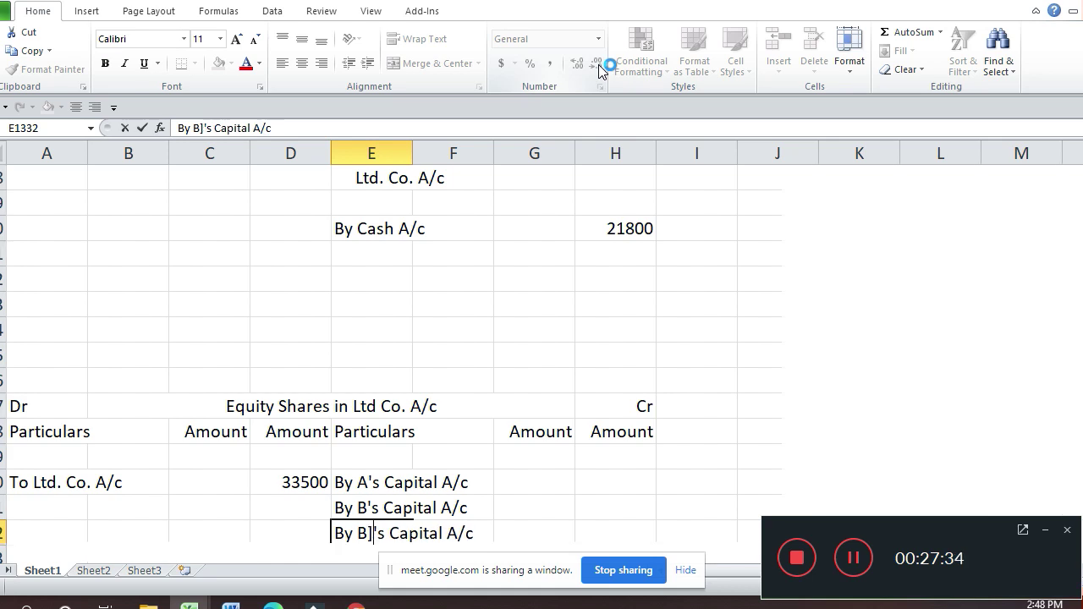
type("C")
key("Return")
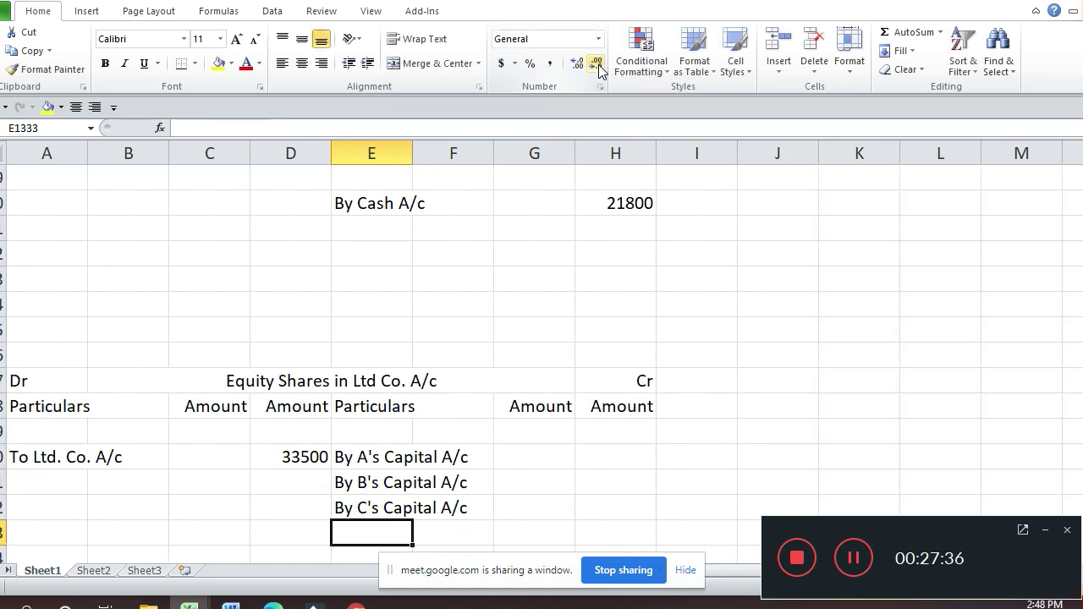
key("Up")
key("Up")
key("Up")
key("Up")
key("Up")
key("Up")
key("Up")
key("Up")
key("Up")
key("Up")
key("Up")
key("Up")
key("Up")
key("Up")
key("Up")
key("Up")
key("Up")
key("Up")
key("Up")
key("Up")
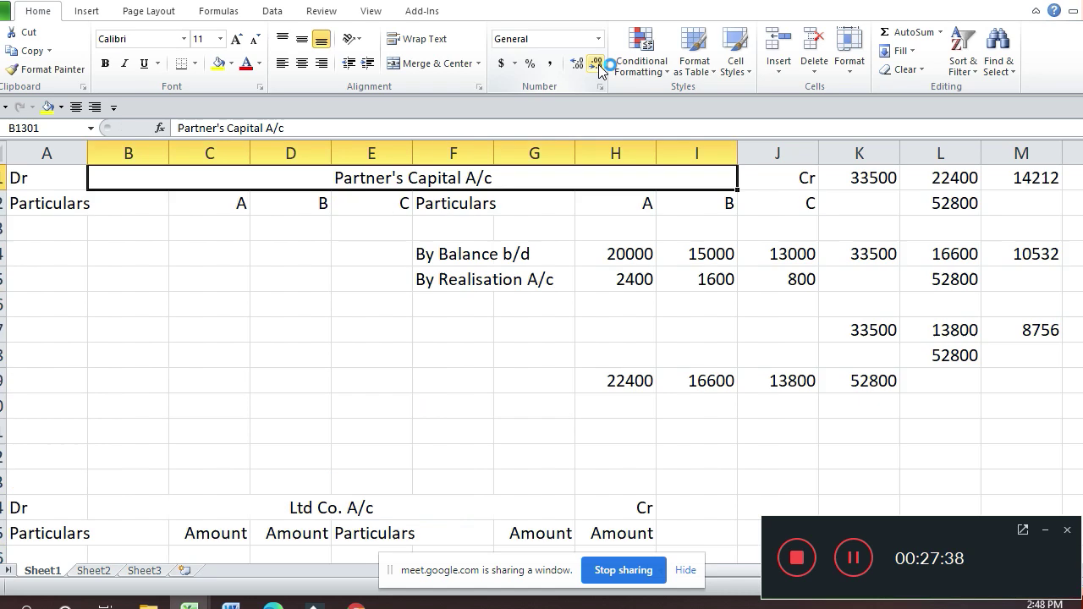
Step: Enter 14210 in the Amount column beside By A's Capital A/c
key("Down")
key("Down")
key("Down")
key("Down")
key("Down")
key("Down")
key("Down")
key("Down")
key("Right")
key("Right")
key("Right")
key("Right")
key("Right")
key("Right")
key("Right")
key("Right")
key("Right")
key("Right")
key("Right")
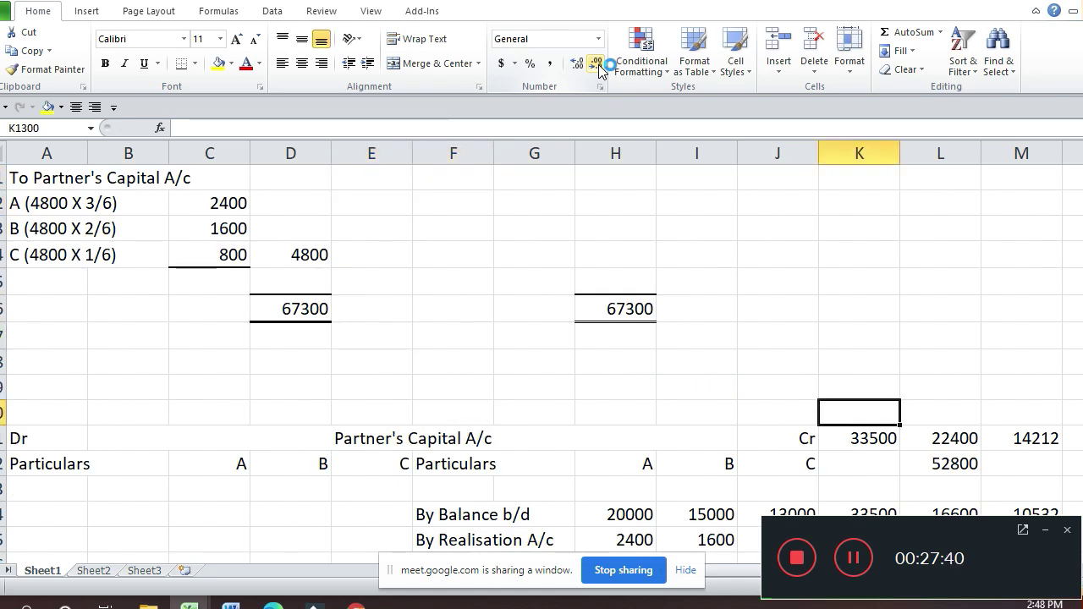
key("Left")
key("Left")
key("Down")
key("Down")
key("Down")
key("Down")
key("Down")
key("Down")
key("Down")
key("Down")
key("Down")
key("Down")
key("Down")
key("Down")
key("Down")
key("Down")
key("Down")
key("Down")
key("Down")
key("Down")
key("Down")
key("Down")
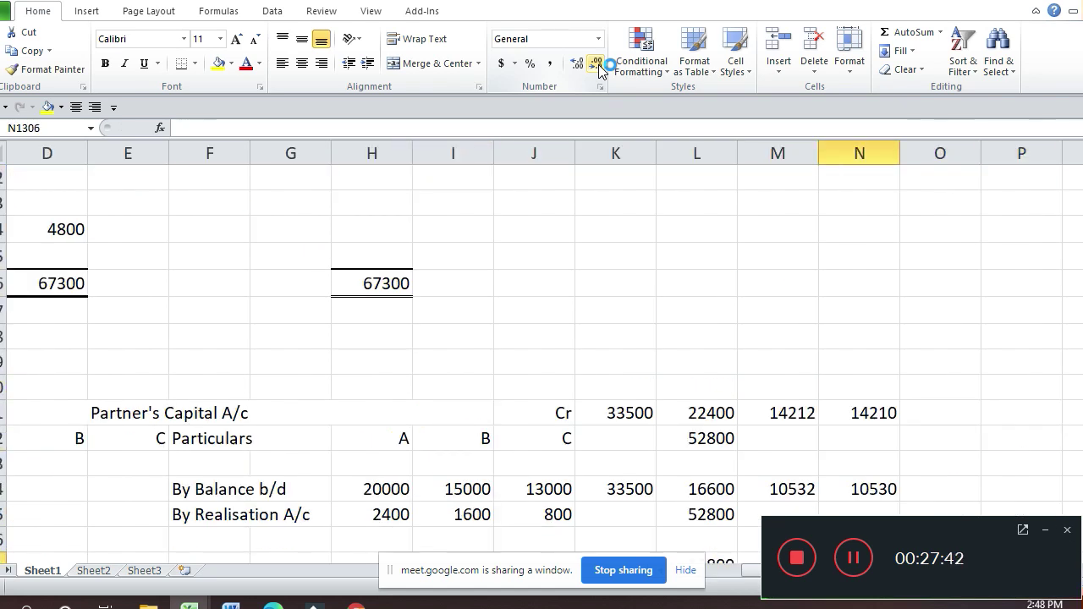
key("Left")
key("Left")
key("Left")
key("Left")
key("Left")
key("Left")
key("Left")
key("Left")
key("Left")
key("Left")
key("Left")
key("Left")
key("Left")
key("Down")
key("Down")
key("Down")
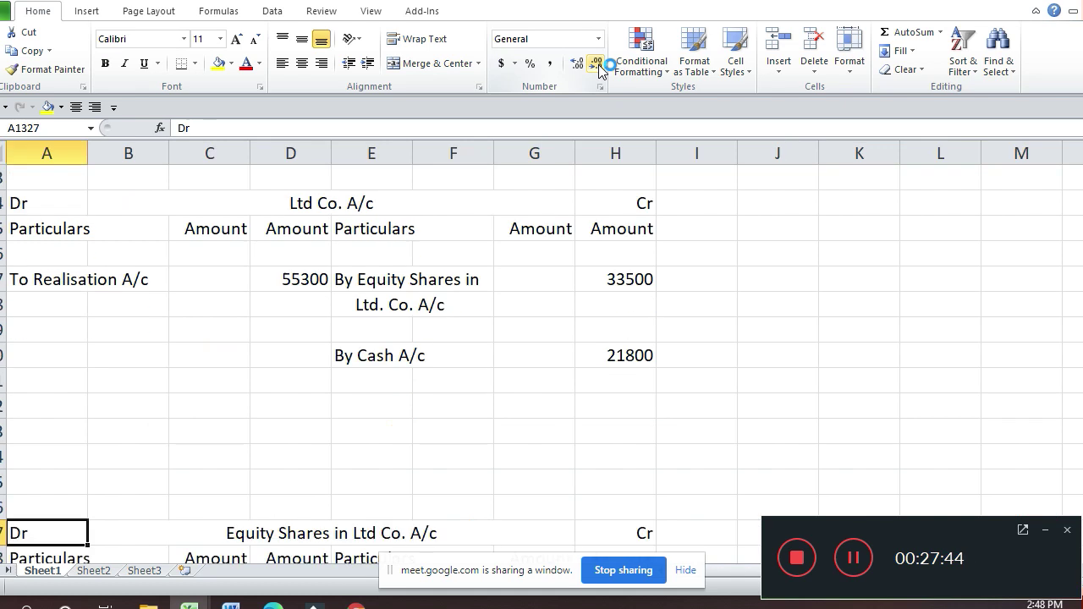
key("Down")
key("Down")
key("Down")
key("Down")
key("Down")
key("Down")
key("Down")
key("Down")
key("Down")
key("Down")
key("Down")
key("Down")
key("Down")
key("Down")
key("Down")
key("Down")
key("Down")
key("Down")
key("Down")
key("Down")
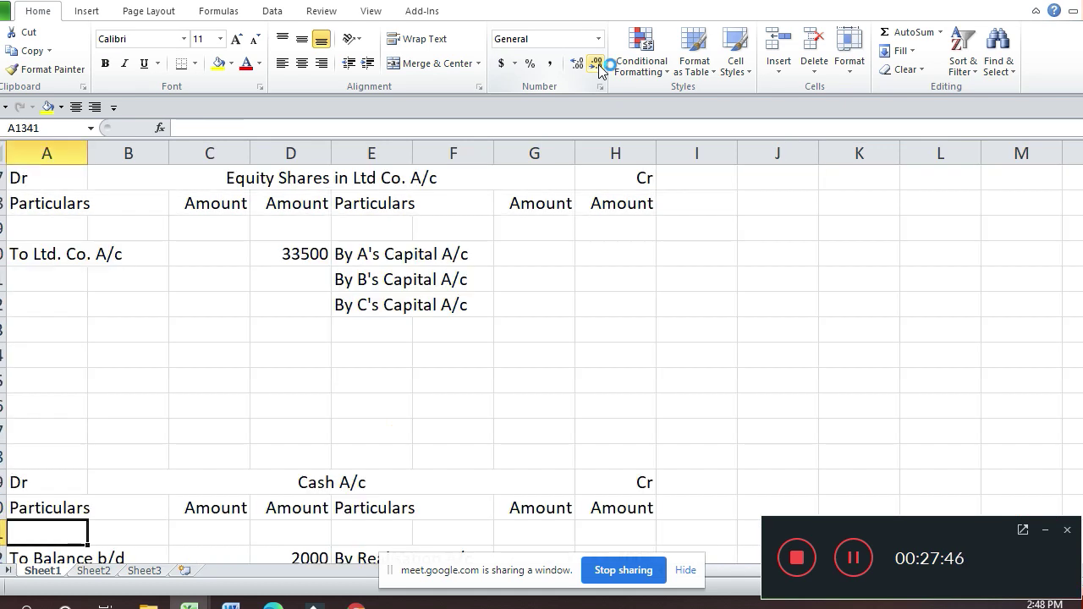
key("Up")
key("Up")
key("Up")
key("Up")
key("Up")
key("Up")
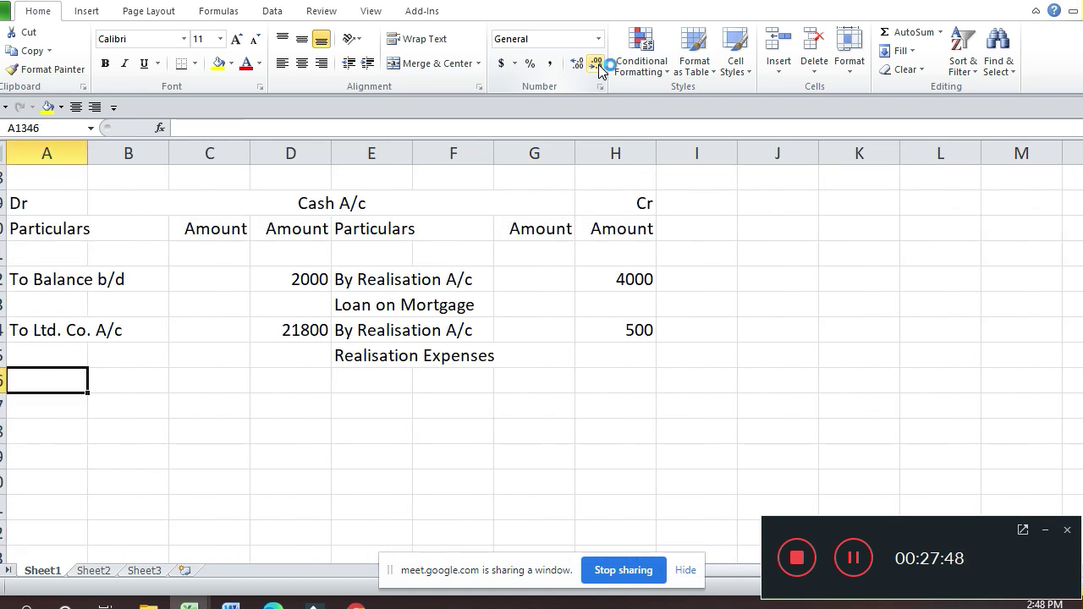
key("Up")
key("Up")
key("Up")
key("Up")
key("Up")
key("Up")
key("Up")
key("Up")
key("Up")
key("Up")
key("Up")
key("Up")
key("Up")
key("Up")
key("Up")
key("Up")
key("Up")
key("Up")
key("Right")
key("Right")
key("Right")
key("Right")
key("Right")
key("Right")
key("Down")
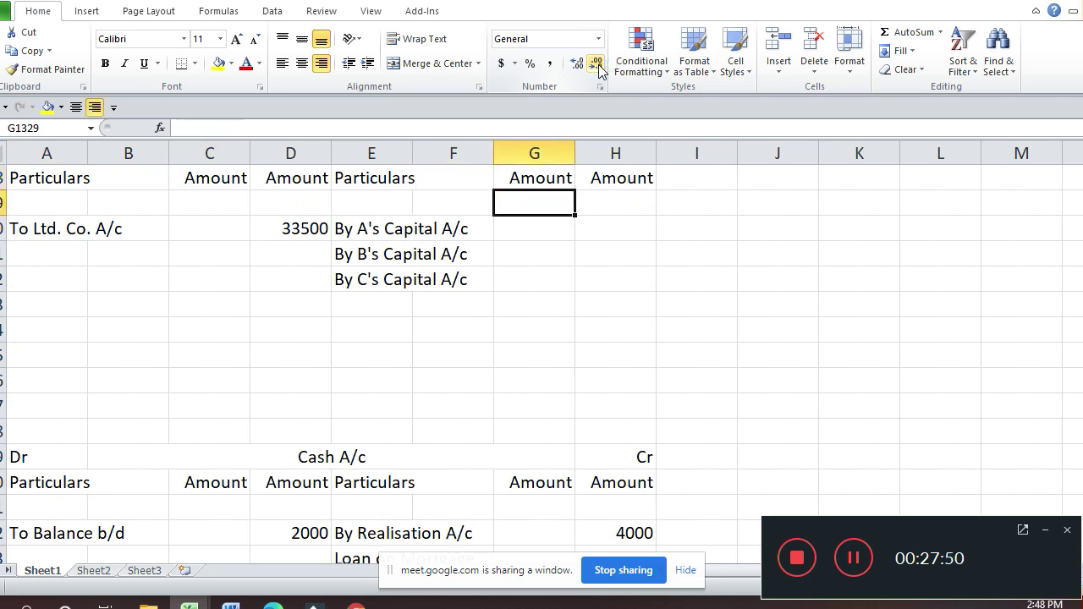
key("Down")
key("Right")
type("14210")
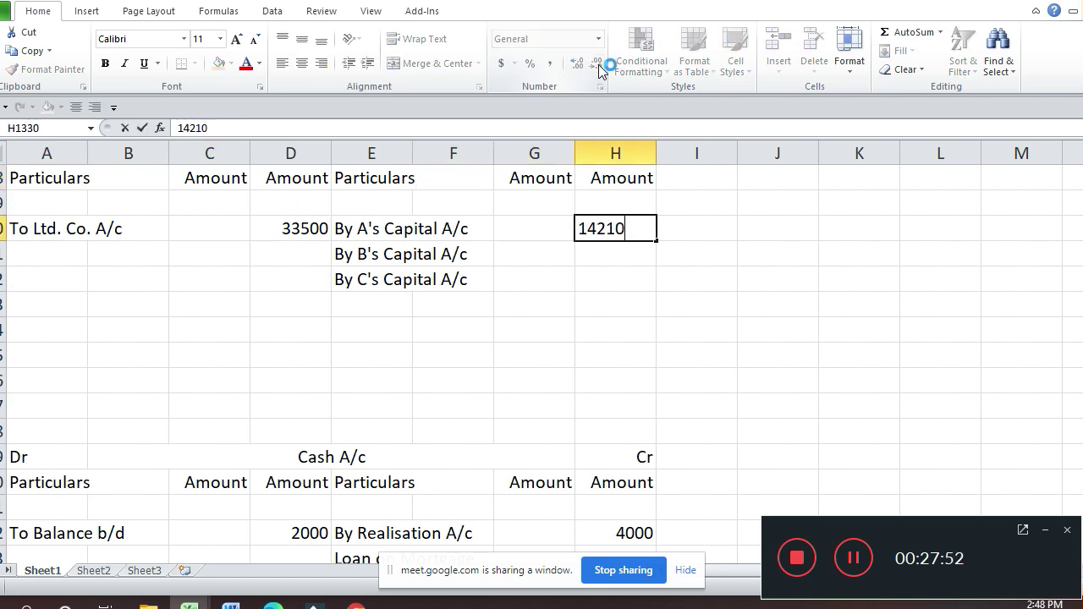
key("Return")
Step: Enter 10530 in the Amount column beside By B's Capital A/c
key("Up")
key("Up")
key("Up")
key("Up")
key("Up")
key("Up")
key("Up")
key("Up")
key("Up")
key("Up")
key("Up")
key("Up")
key("Up")
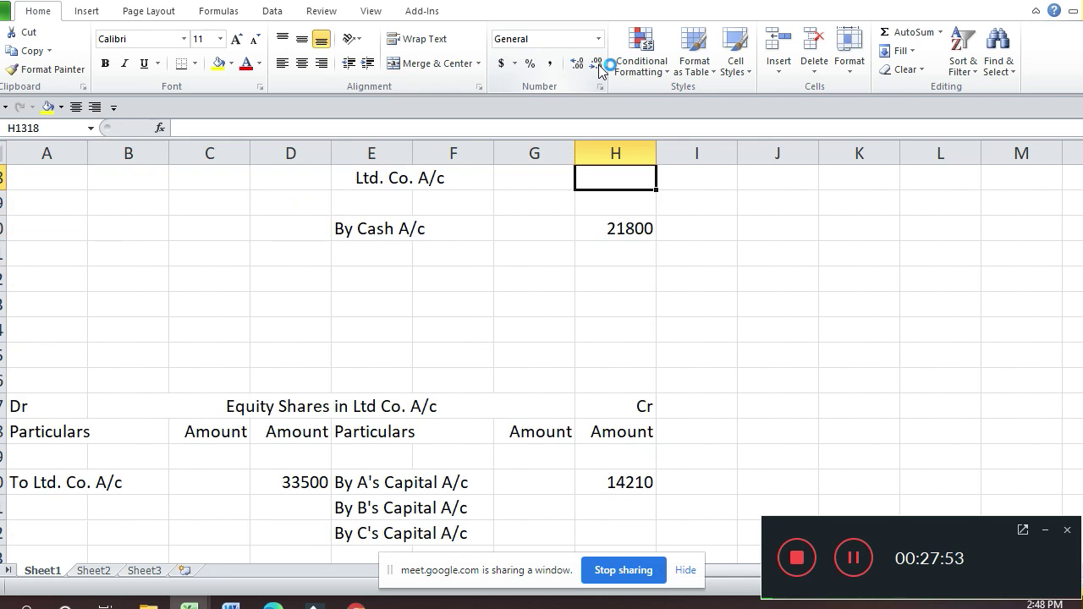
key("Up")
key("Up")
key("Up")
key("Up")
key("Up")
key("Up")
key("Up")
key("Up")
key("Up")
key("Up")
key("Up")
key("Up")
key("Up")
key("Up")
key("Up")
key("Up")
key("Up")
key("Up")
key("Up")
key("Up")
key("Down")
key("Down")
key("Down")
key("Down")
key("Down")
key("Down")
key("Down")
key("Down")
key("Down")
key("Down")
key("Down")
key("Down")
key("Down")
key("Down")
key("Down")
key("Down")
key("Down")
key("Down")
key("Down")
key("Down")
key("Down")
key("Down")
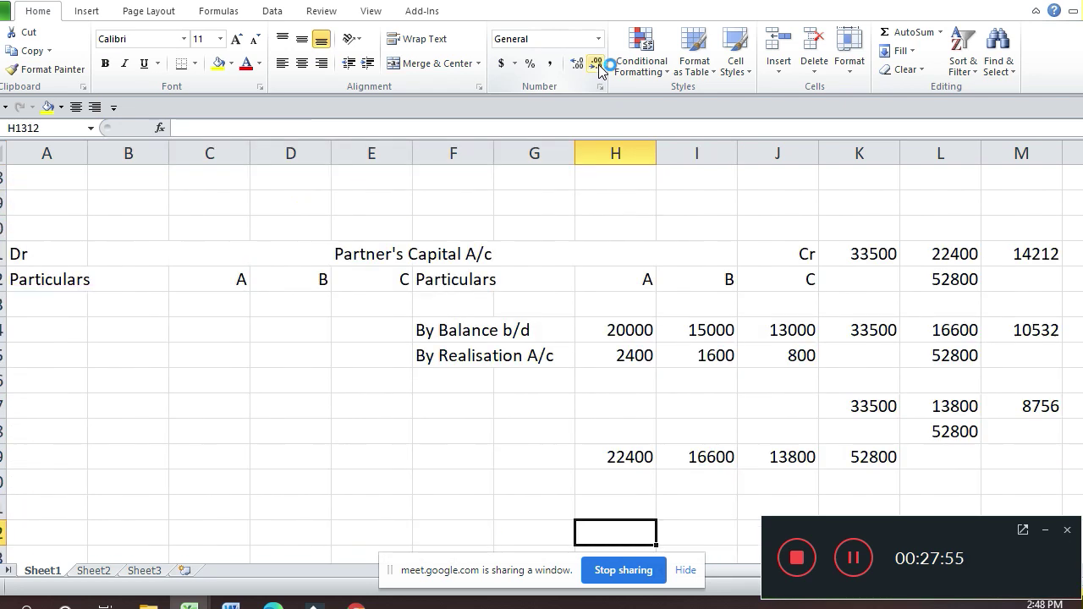
key("Right")
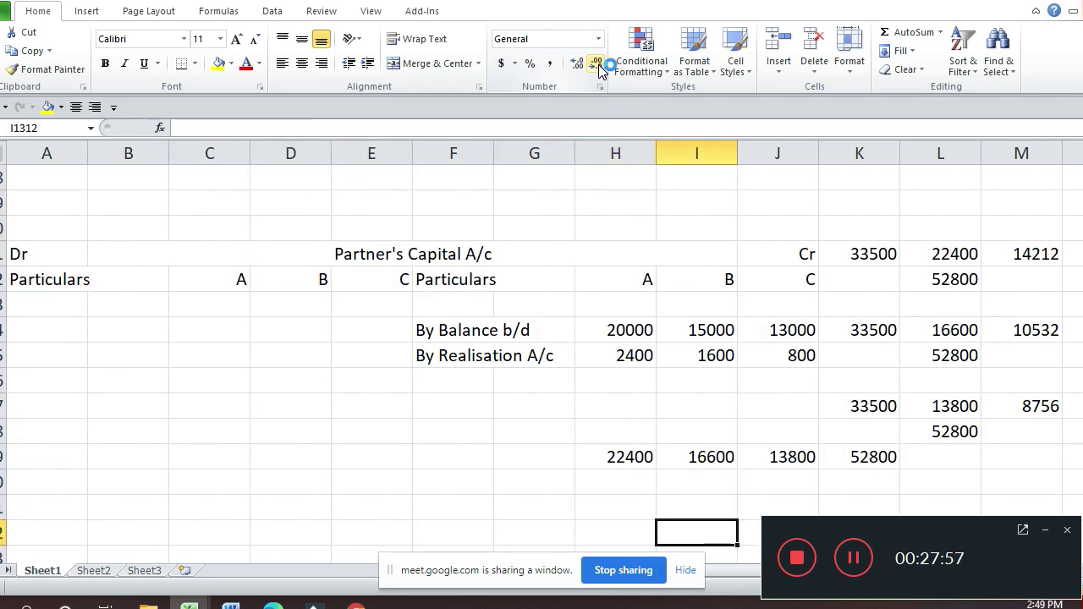
key("Right")
key("Right")
key("Right")
key("Right")
key("Right")
key("Right")
key("Right")
key("Left")
key("Left")
key("Left")
key("Left")
key("Left")
key("Left")
key("Left")
key("Left")
key("Left")
key("Left")
key("Left")
key("Left")
key("Left")
key("Left")
key("Down")
key("Down")
key("Down")
key("Down")
key("Down")
key("Down")
key("Down")
key("Down")
key("Down")
key("Down")
key("Down")
key("Down")
key("Down")
key("Down")
key("Down")
key("Down")
key("Down")
key("Down")
key("Down")
key("Down")
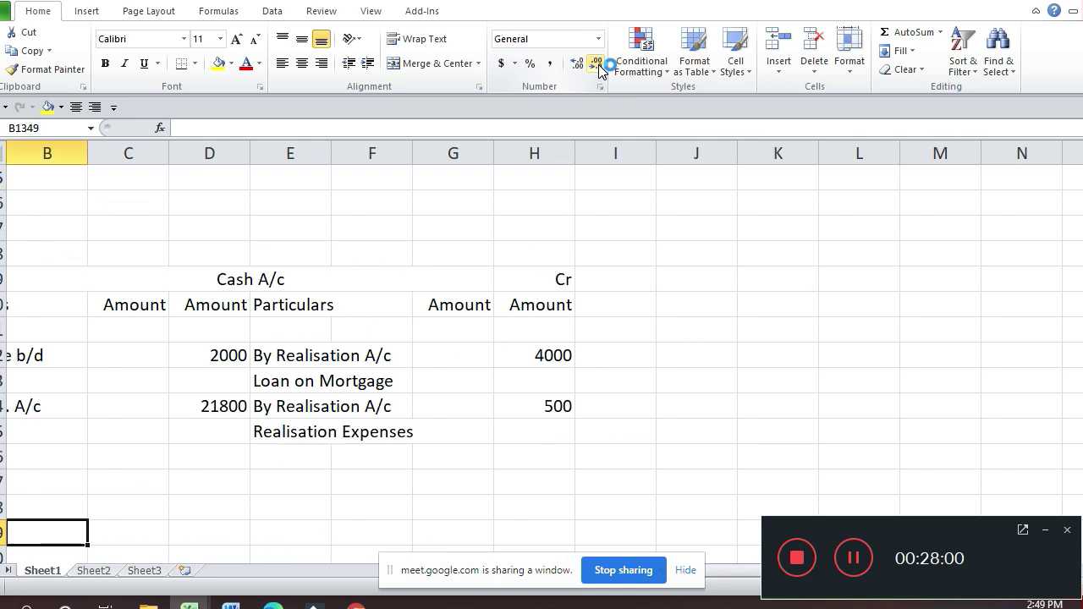
key("Down")
key("Down")
key("Down")
key("Down")
key("Down")
key("Down")
key("Down")
key("Down")
key("Down")
key("Down")
key("Down")
key("Down")
key("Down")
key("Down")
key("Down")
key("Down")
key("Down")
key("Down")
key("Down")
key("Down")
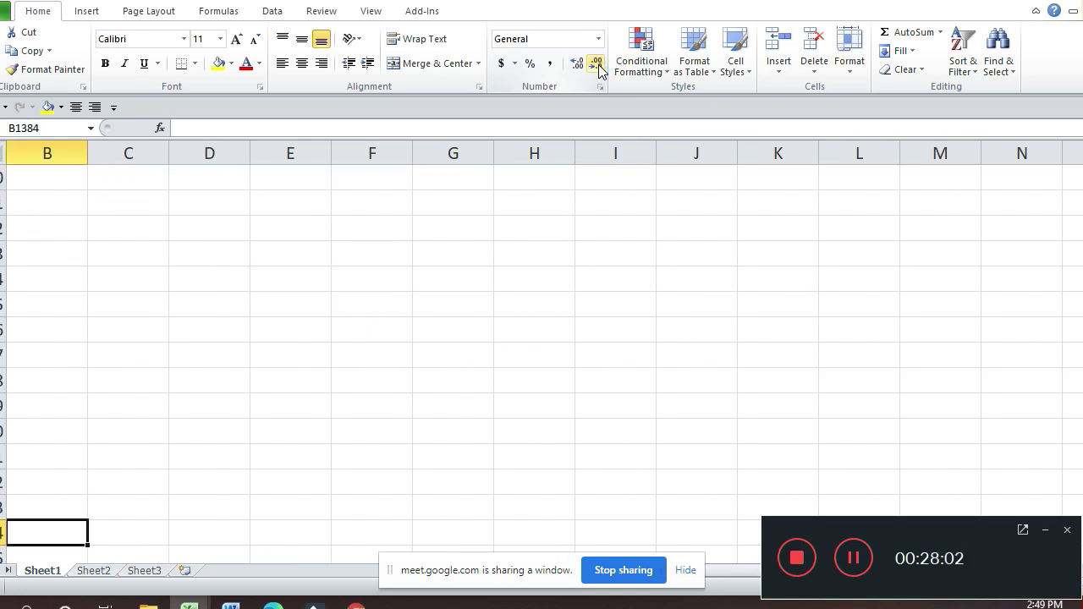
key("Up")
key("Up")
key("Up")
key("Up")
key("Up")
key("Up")
key("Up")
key("Up")
key("Up")
key("Up")
key("Up")
key("Up")
key("Up")
key("Up")
key("Up")
key("Up")
key("Up")
key("Up")
key("Up")
key("Up")
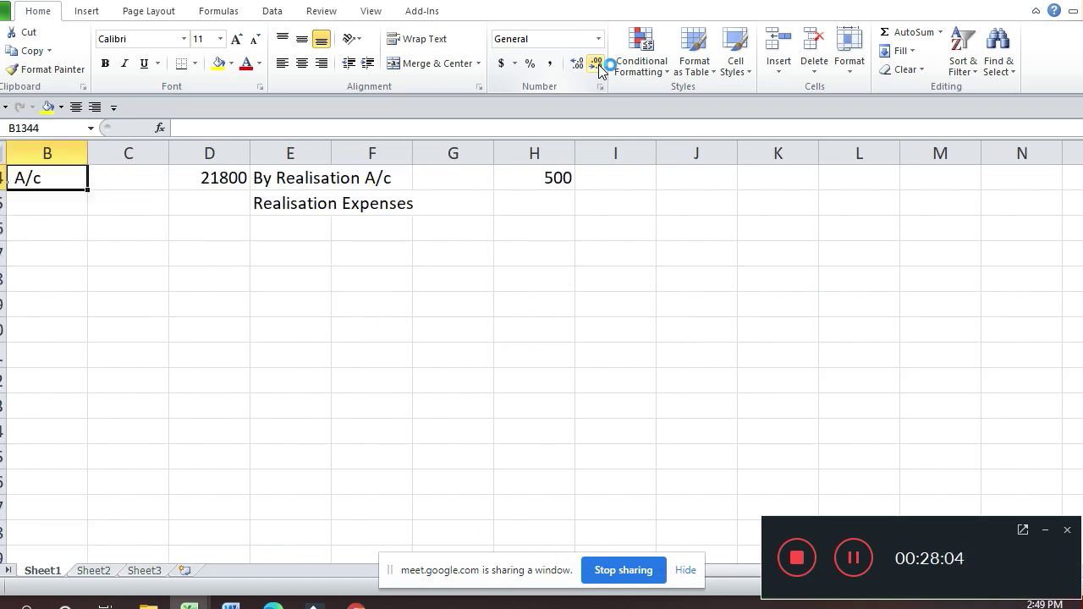
key("Up")
key("Up")
key("Up")
key("Up")
key("Up")
key("Up")
key("Up")
key("Up")
key("Up")
key("Up")
key("Up")
key("Up")
key("Up")
key("Down")
key("Down")
key("Down")
key("Down")
key("Up")
key("Up")
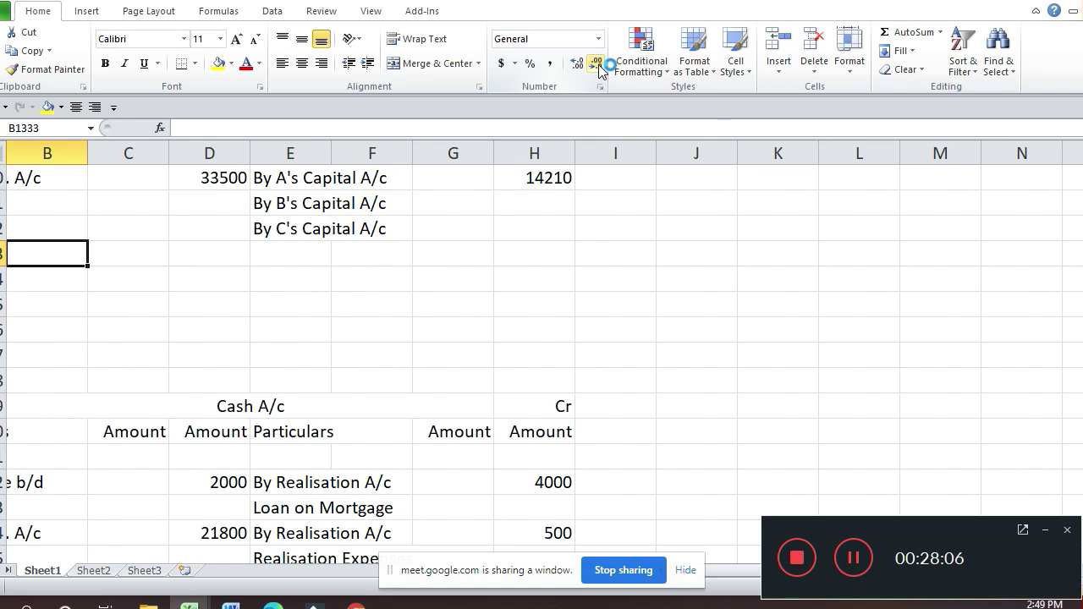
key("Up")
key("Up")
key("Up")
key("Right")
key("Right")
key("Right")
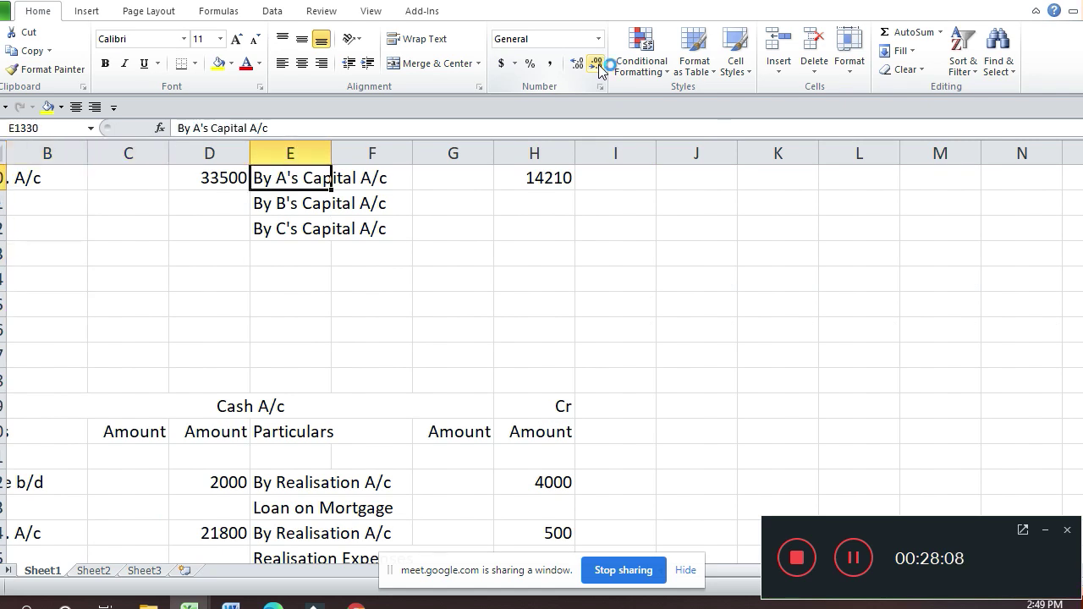
key("Right")
key("Right")
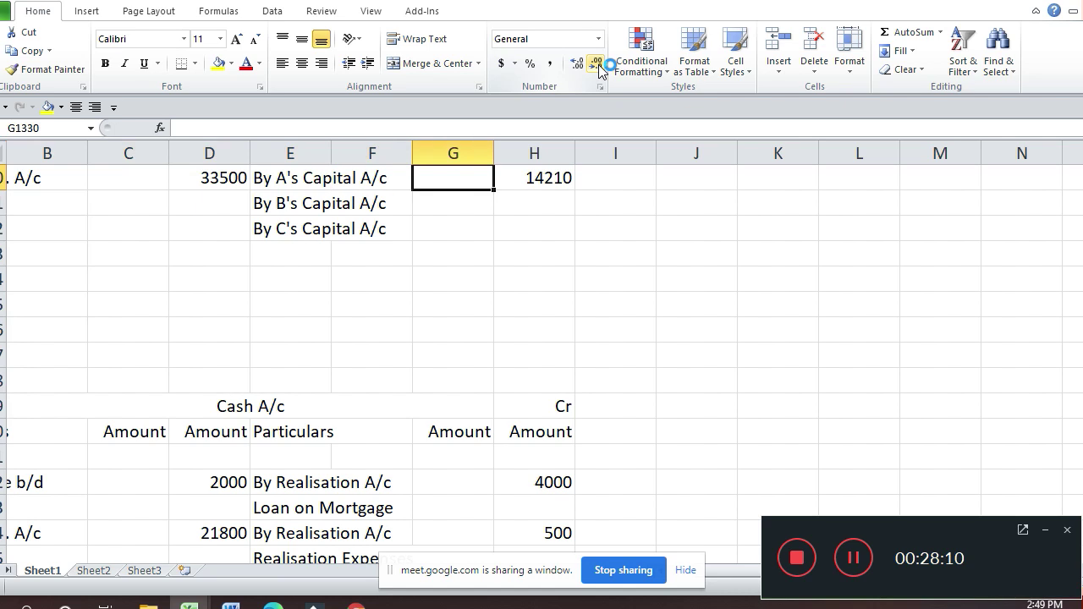
key("Down")
key("Right")
type("1053")
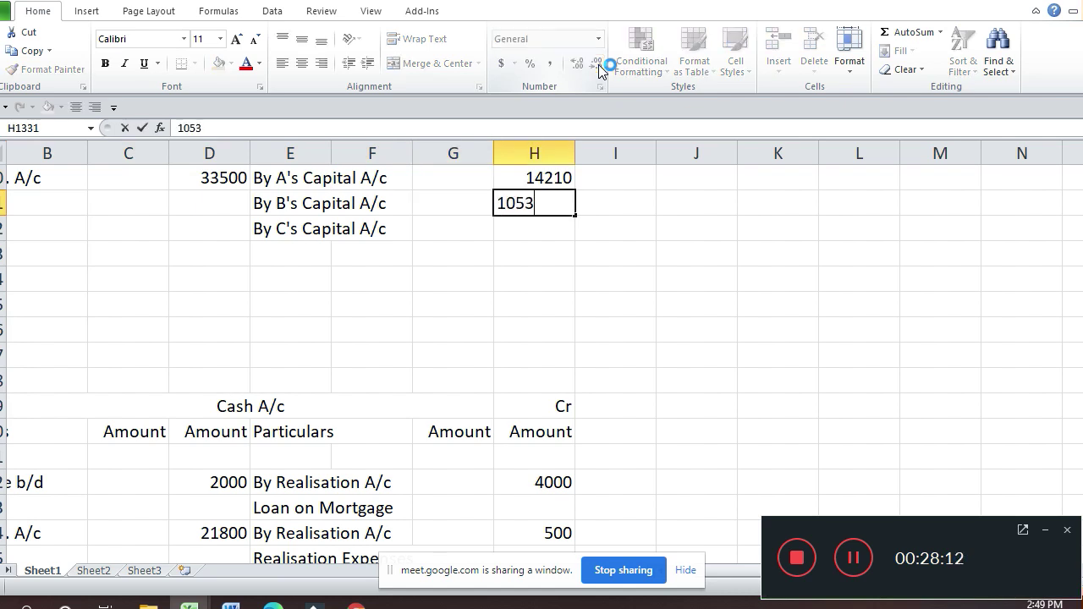
type("0")
key("Return")
Step: Enter 8760 in the Amount column beside By C's Capital A/c
key("Up")
key("Up")
key("Up")
key("Up")
key("Up")
key("Up")
key("Up")
key("Up")
key("Up")
key("Up")
key("Up")
key("Up")
key("Up")
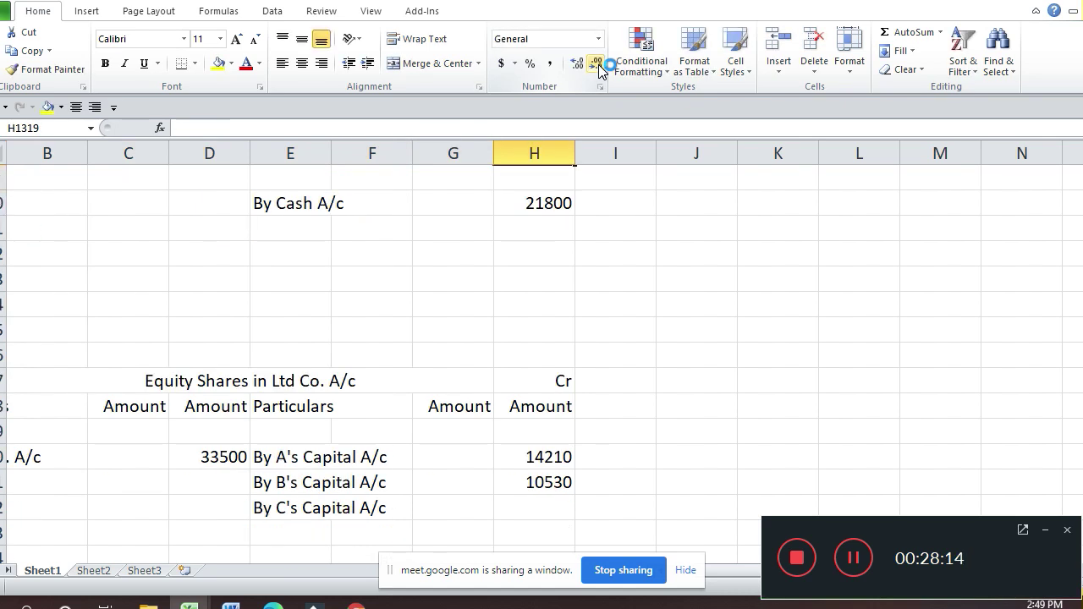
key("Up")
key("Up")
key("Up")
key("Up")
key("Up")
key("Up")
key("Up")
key("Up")
key("Up")
key("Up")
key("Up")
key("Up")
key("Up")
key("Up")
key("Up")
key("Up")
key("Up")
key("Up")
key("Up")
key("Up")
key("Down")
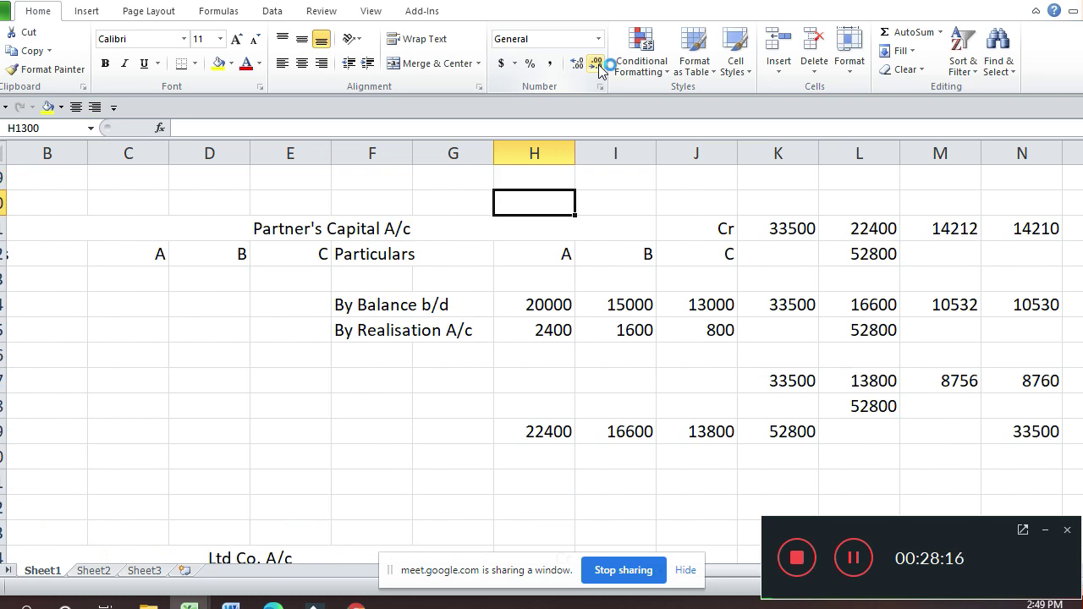
key("Down")
key("Down")
key("Down")
key("Down")
key("Down")
key("Down")
key("Down")
key("Down")
key("Down")
key("Down")
key("Down")
key("Down")
key("Down")
key("Down")
key("Down")
key("Down")
key("Down")
key("Down")
key("Down")
key("Down")
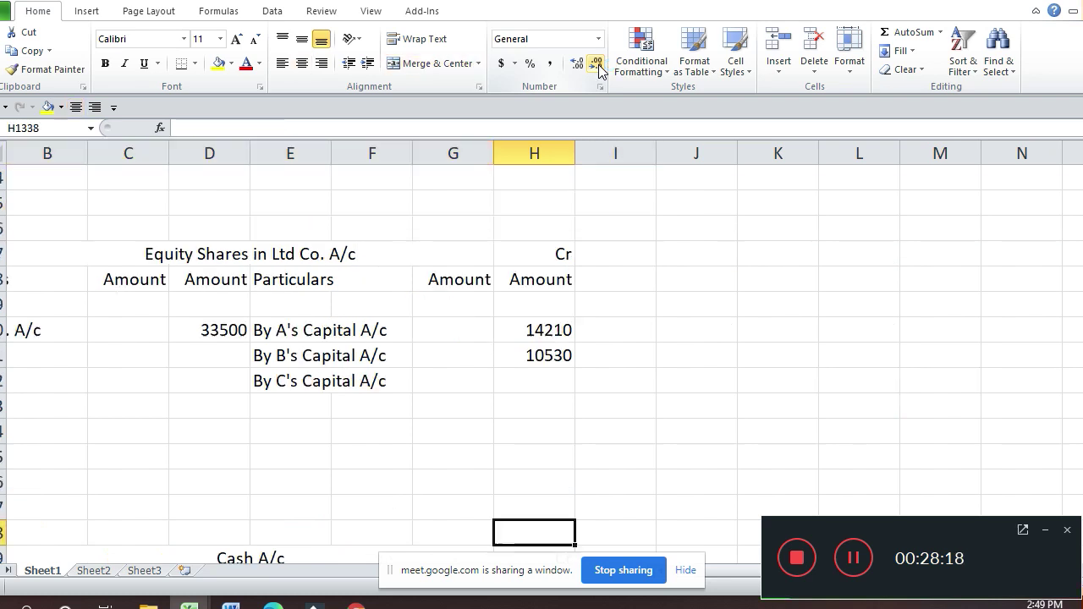
key("Up")
key("Up")
key("Up")
key("Up")
key("Up")
key("Up")
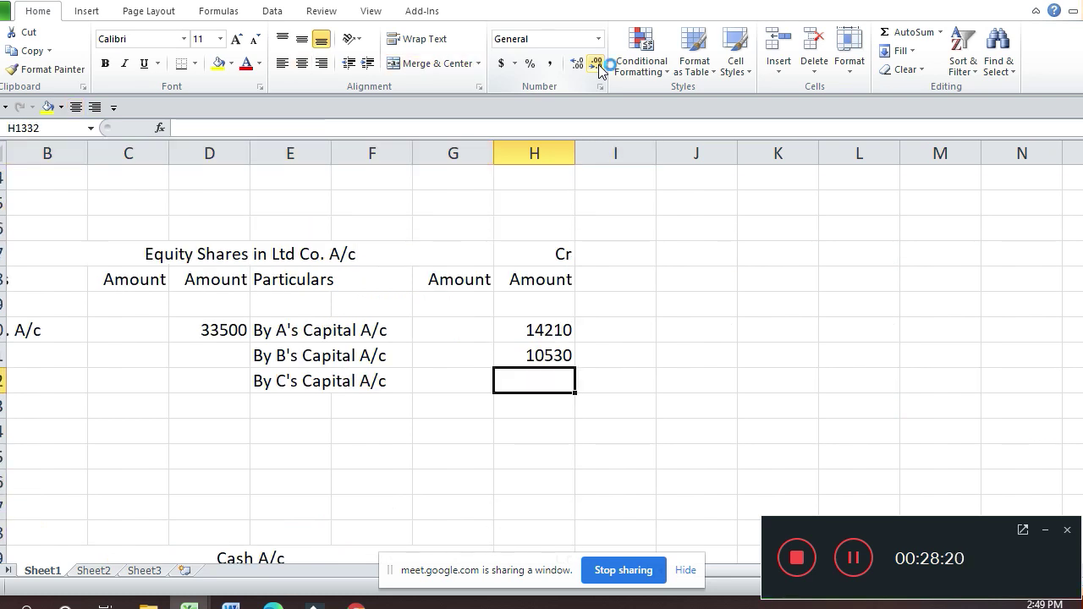
type("8760")
key("Return")
key("Up")
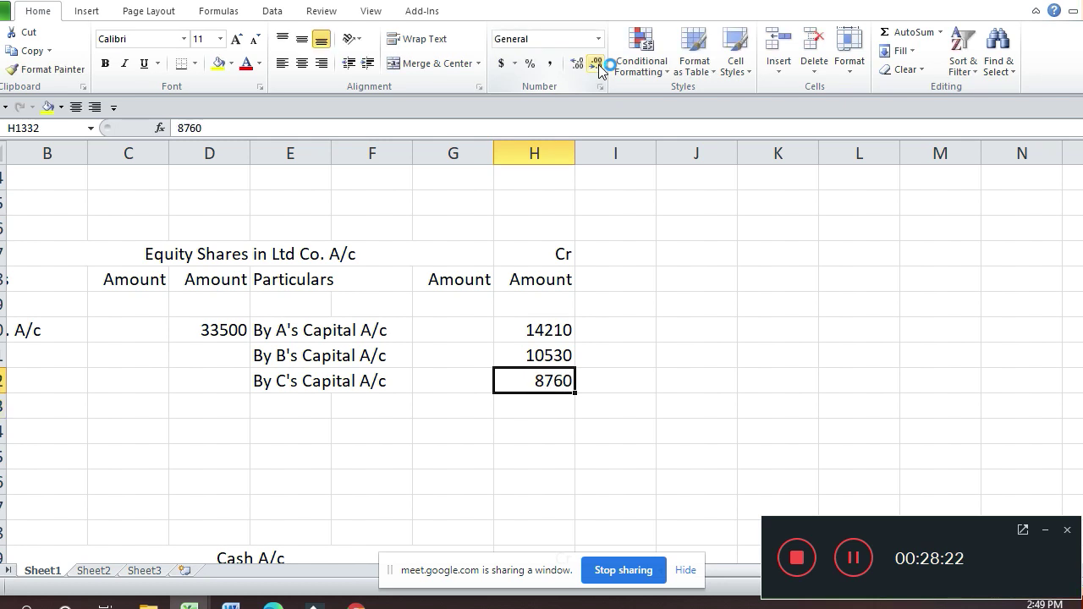
key("Up")
key("Up")
key("Left")
key("Left")
key("Up")
key("Up")
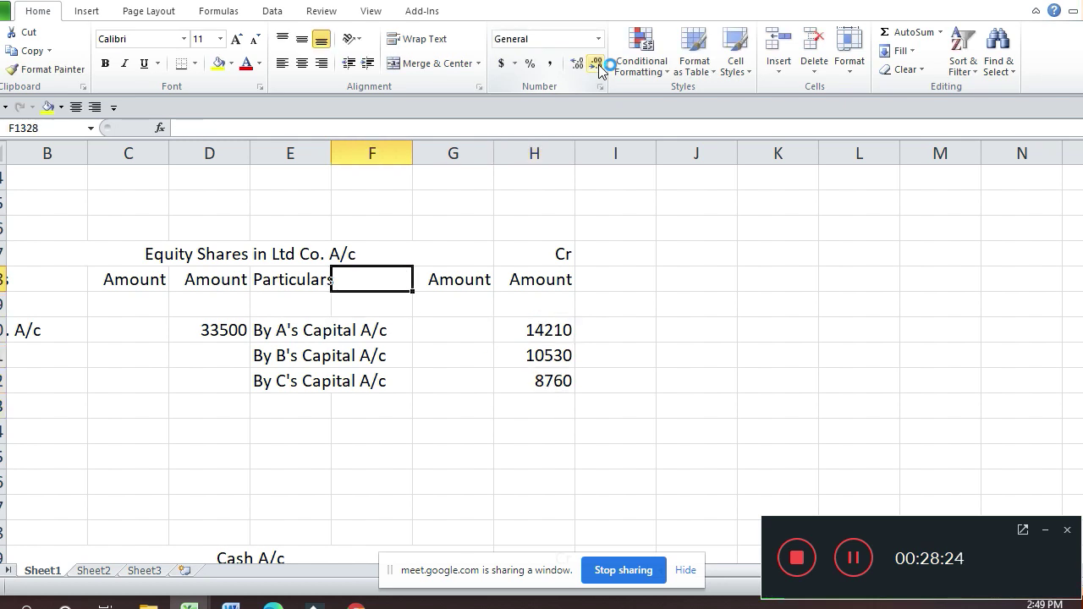
key("Up")
key("Up")
key("Up")
key("Up")
key("Up")
key("Up")
key("Up")
key("Up")
key("Left")
key("Up")
key("Up")
key("Left")
key("Left")
key("Left")
key("Left")
key("Up")
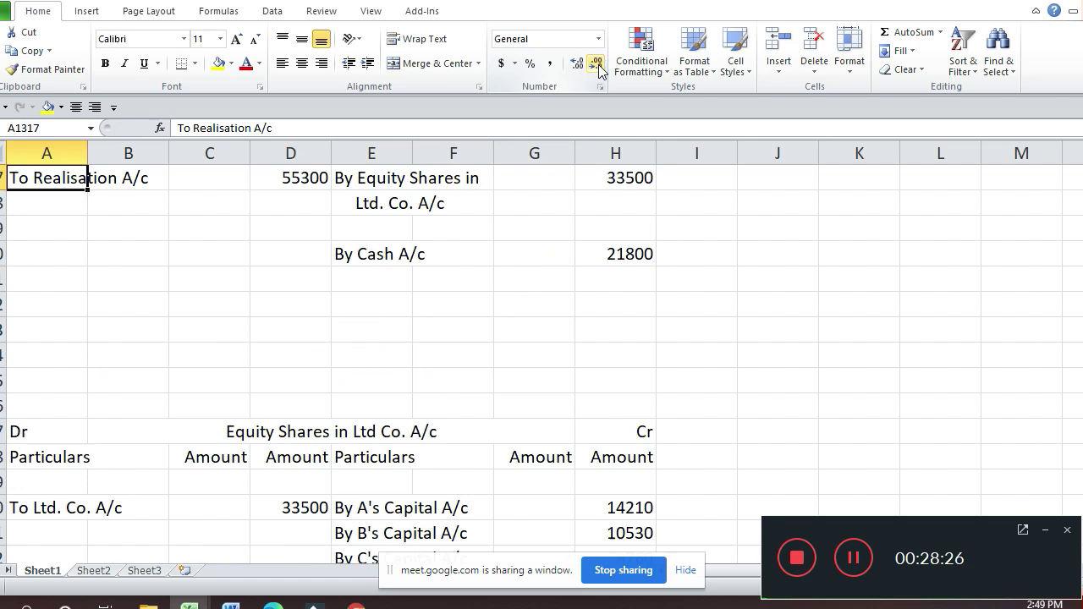
key("Up")
key("Up")
key("Up")
key("Up")
key("Up")
key("Up")
key("Up")
key("Up")
key("Up")
key("Up")
key("Up")
key("Up")
key("Up")
key("Up")
key("Up")
key("Up")
Step: Type the debit narration 'To Equity Shares in' / 'Ltd. Co. A/c' in Partner's Capital A/c
key("Down")
key("Down")
key("Down")
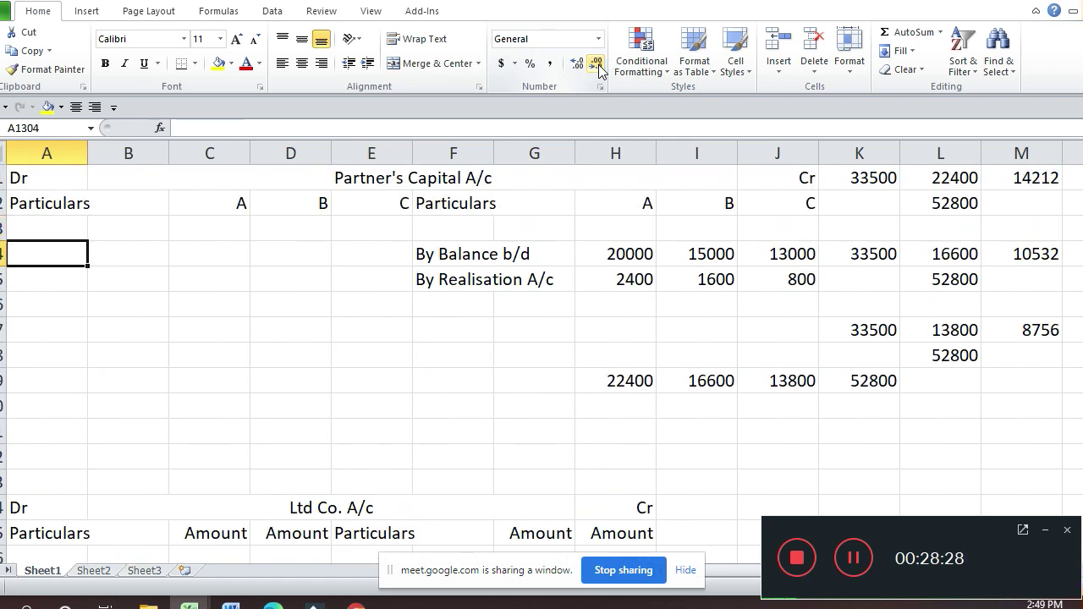
type("T")
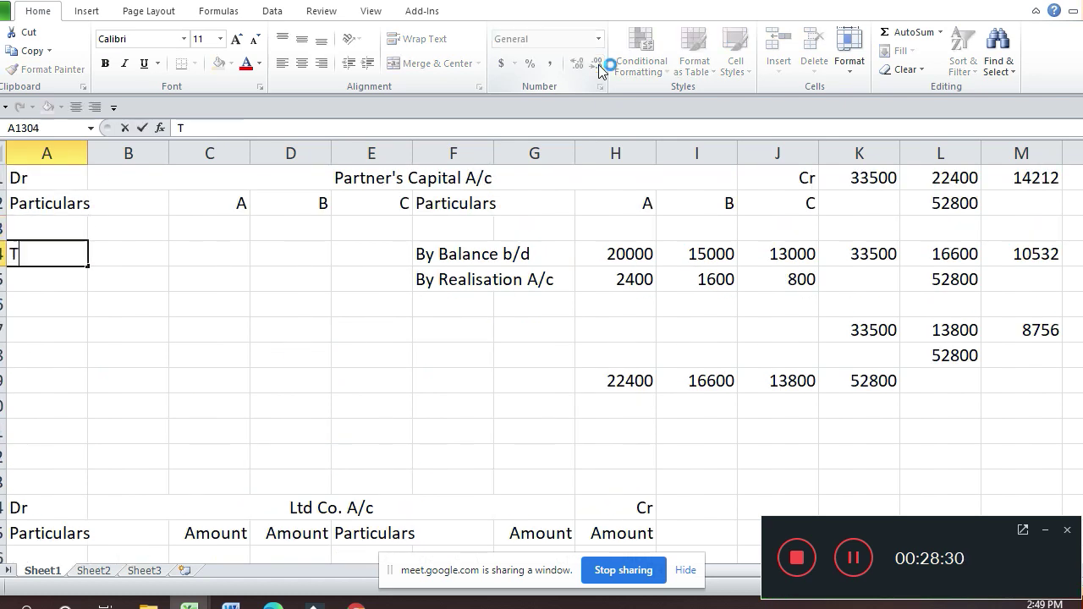
type("o Equitu")
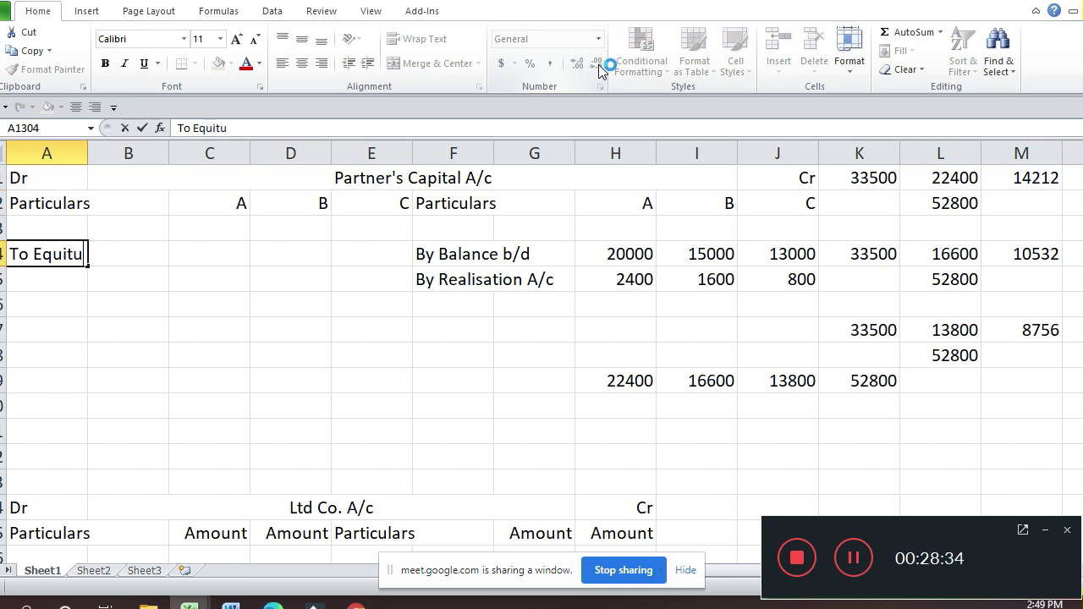
key("BackSpace")
type("y Sha")
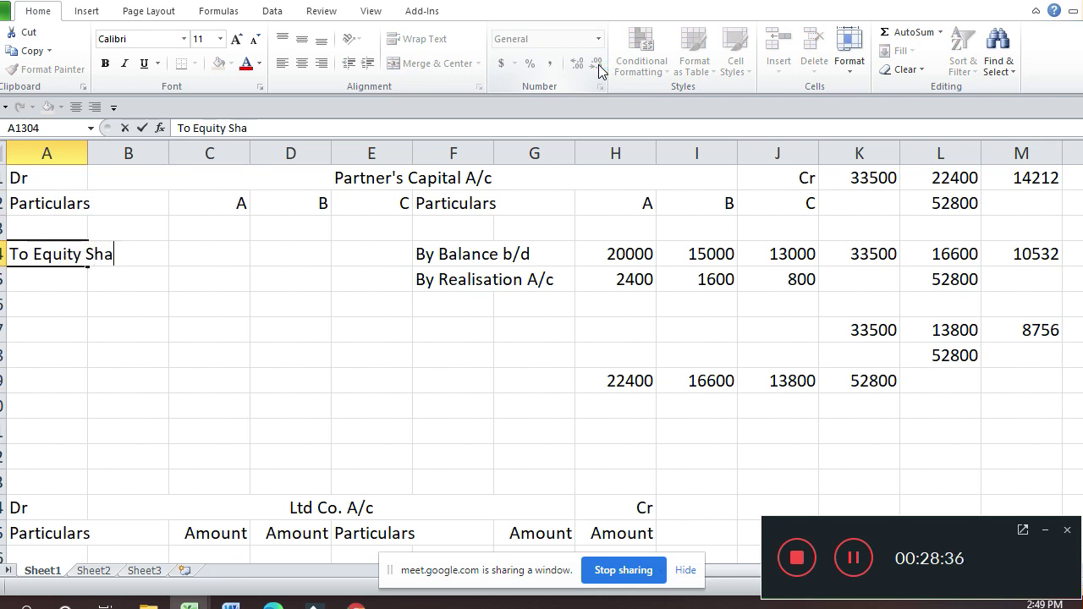
type("res in")
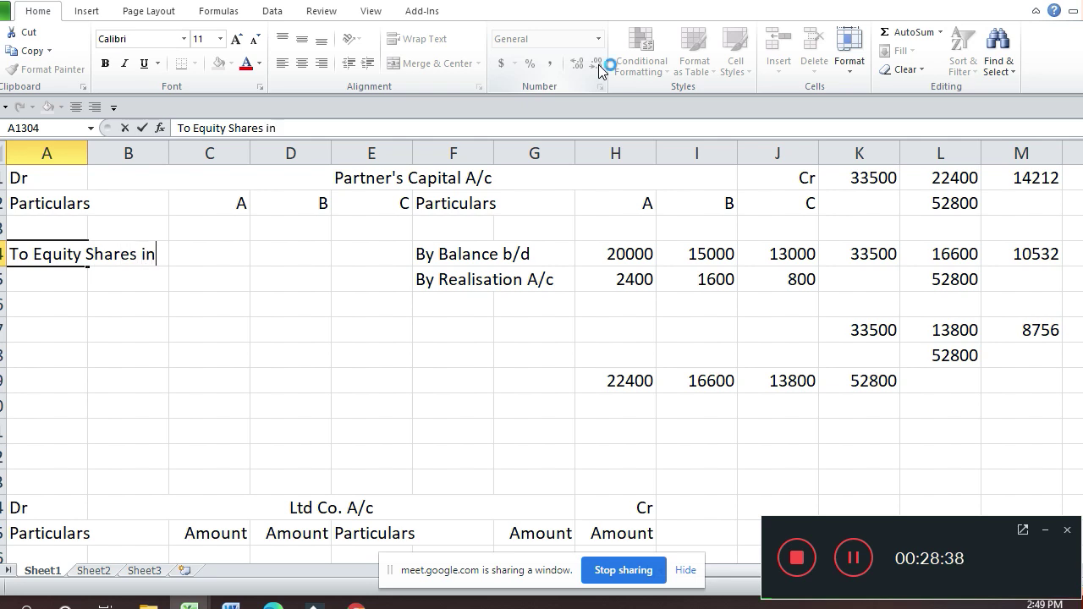
key("Return")
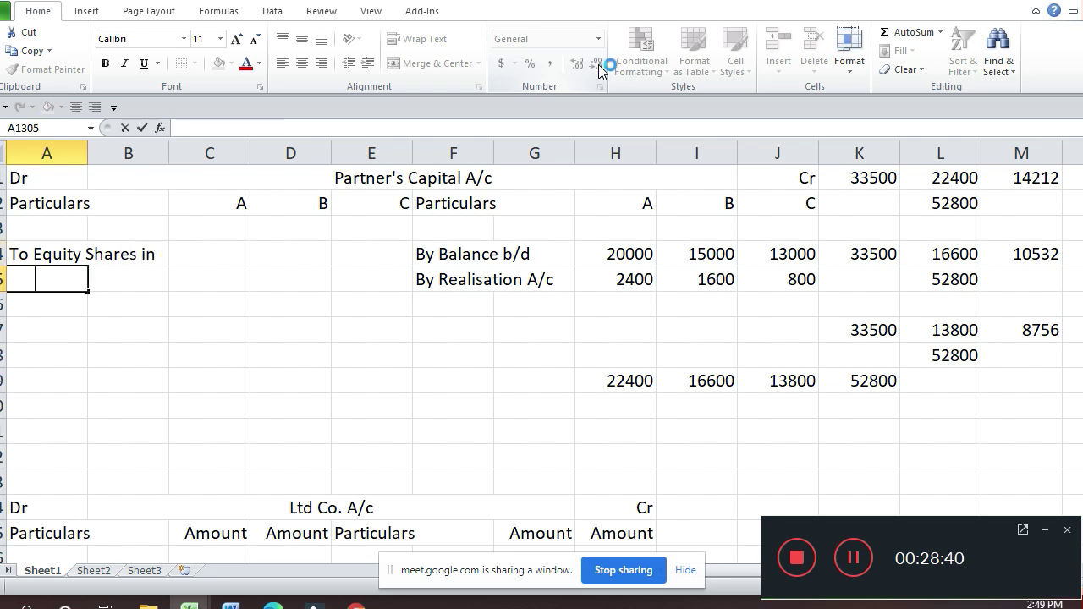
type("Ltd")
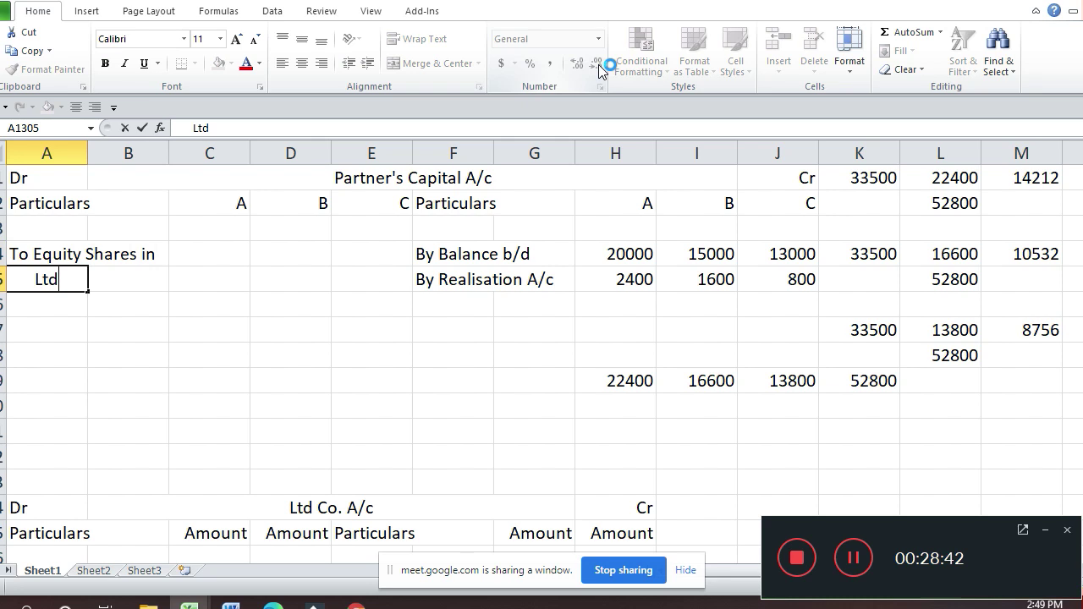
type(". Co.")
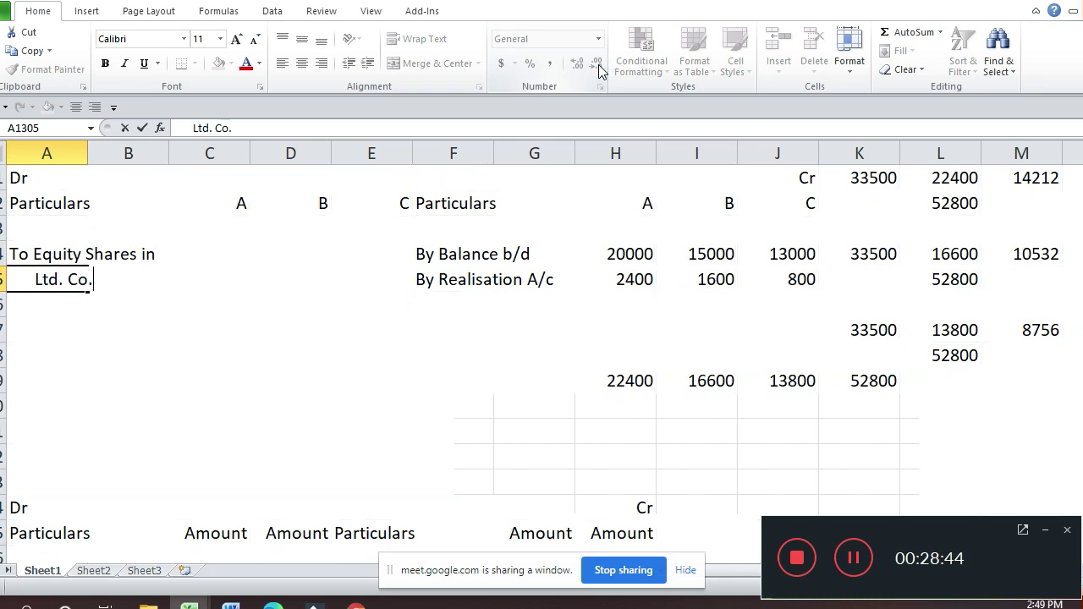
type(" A/c")
key("ctrl+Return")
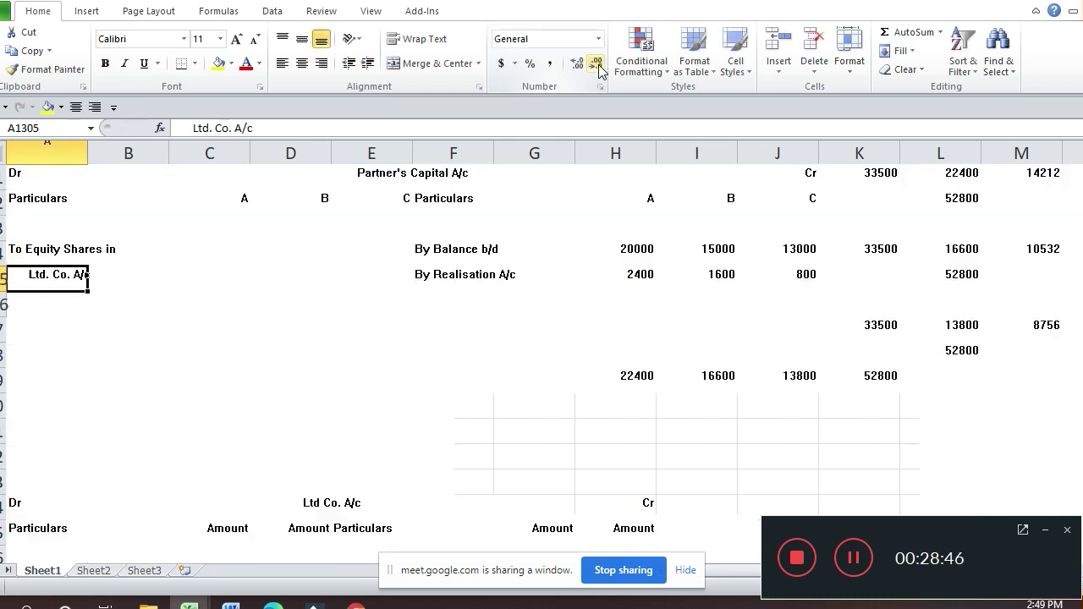
Step: Enter 14210, 10530 and 8760 under partners A, B and C on that row
key("Up")
key("Right")
key("Right")
type("1")
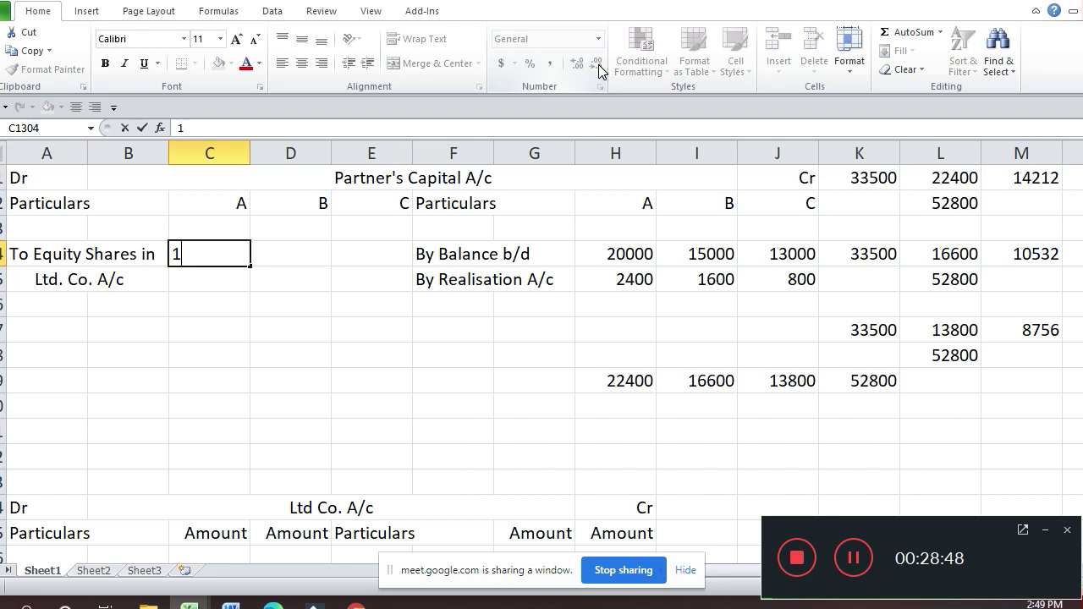
type("4210")
key("Return")
key("Up")
key("Right")
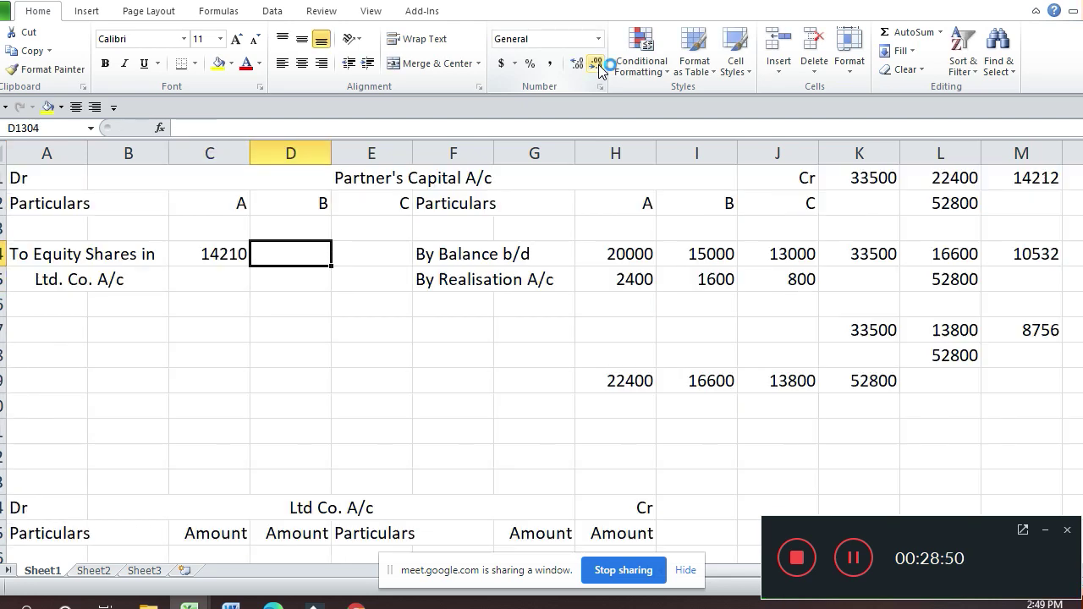
type("10530")
key("Return")
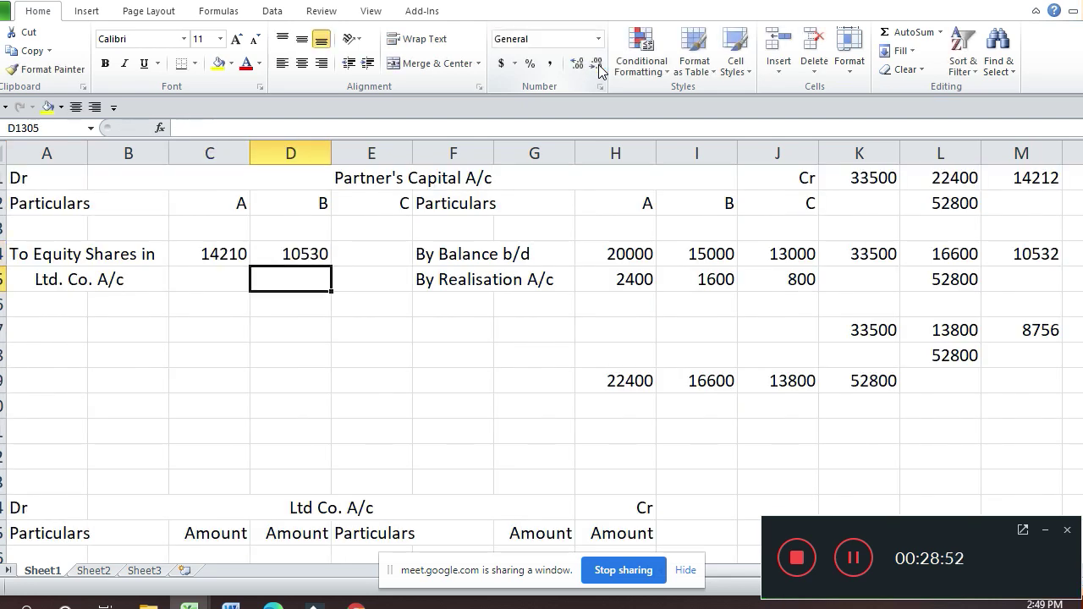
key("Up")
key("Right")
type("58")
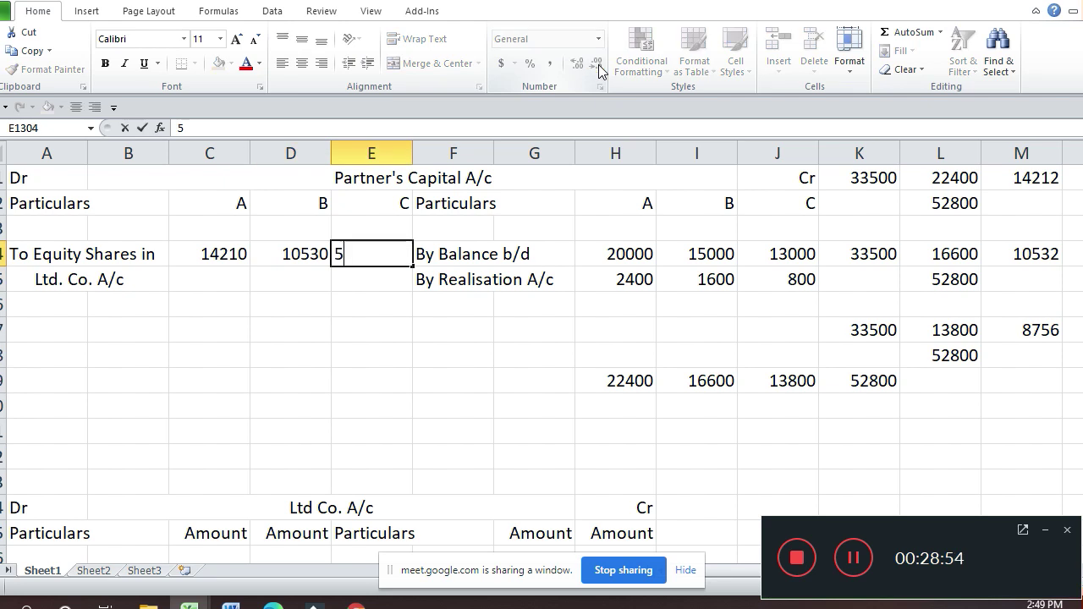
key("BackSpace")
key("BackSpace")
type("8760")
key("Return")
key("Down")
key("Down")
key("Down")
key("Down")
key("Down")
key("Down")
key("Down")
key("Down")
key("Down")
key("Down")
key("Down")
key("Down")
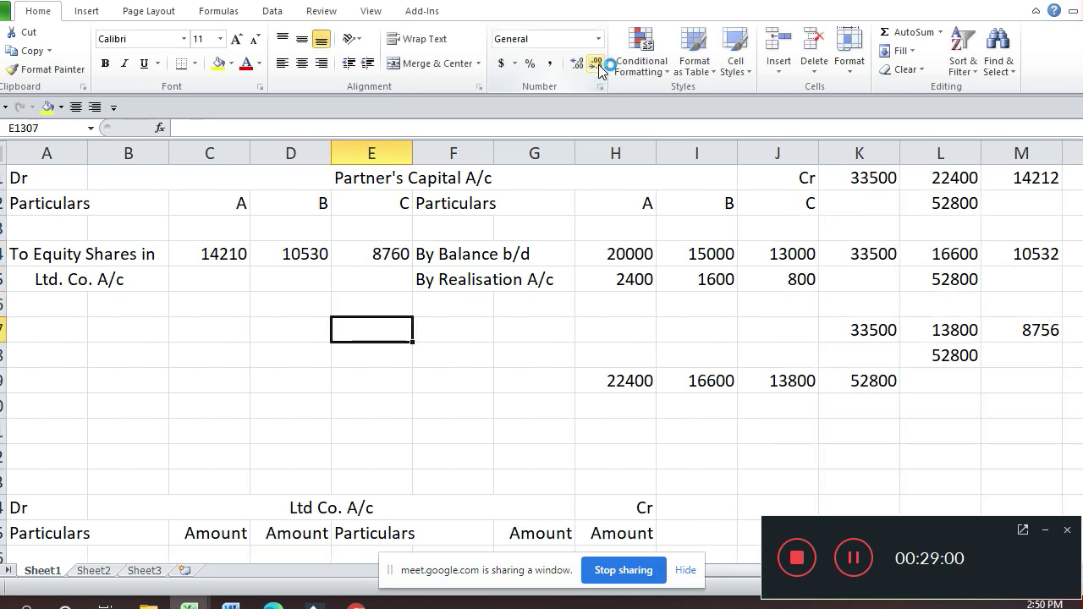
Step: Link A's debit-side total to the credit total with =H1309, giving 22400
key("Down")
key("Down")
key("Down")
key("Down")
key("Down")
key("Down")
key("Down")
key("Down")
key("Down")
key("Down")
key("Down")
key("Down")
key("Down")
key("Down")
key("Down")
key("Down")
key("Down")
key("Down")
key("Down")
key("Down")
key("Up")
key("Up")
key("Up")
key("Up")
key("Up")
key("Up")
key("Up")
key("Up")
key("Up")
key("Up")
key("Up")
key("Up")
key("Up")
key("Up")
key("Up")
key("Up")
key("Up")
key("Up")
key("Up")
key("Up")
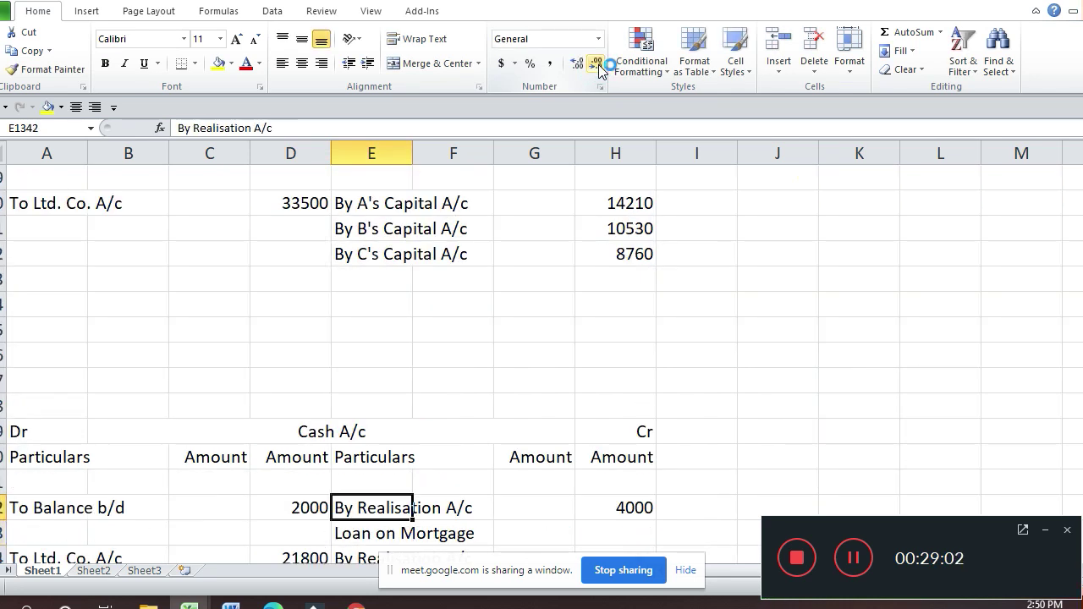
key("Up")
key("Up")
key("Up")
key("Up")
key("Up")
key("Up")
key("Up")
key("Up")
key("Up")
key("Up")
key("Up")
key("Up")
key("Up")
key("Up")
key("Right")
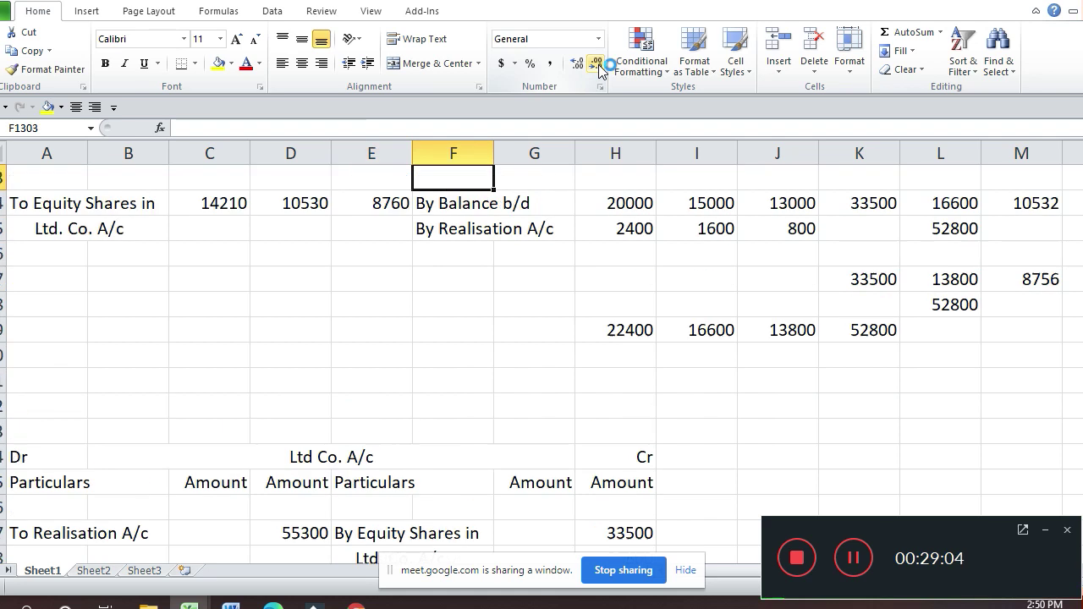
key("Up")
key("Up")
key("Up")
key("Up")
key("Up")
key("Up")
key("Up")
key("Down")
key("Down")
key("Down")
key("Down")
key("Down")
key("Down")
key("Down")
key("Down")
key("Down")
key("Down")
key("Down")
key("Down")
key("Down")
key("Down")
key("Down")
key("Down")
key("Down")
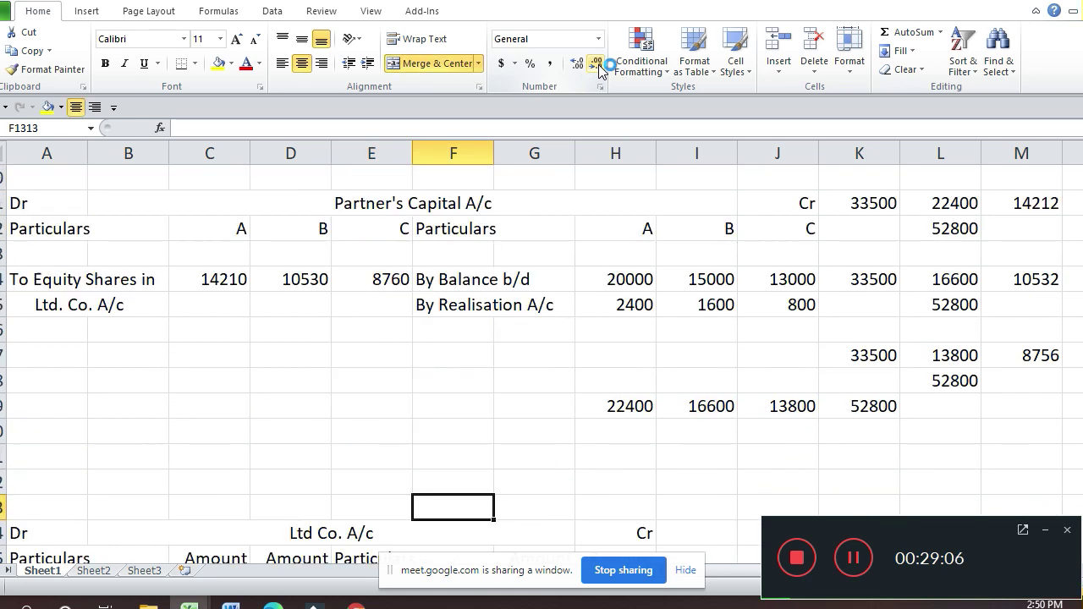
key("Up")
key("Up")
key("Up")
key("Up")
key("Left")
key("Left")
key("Left")
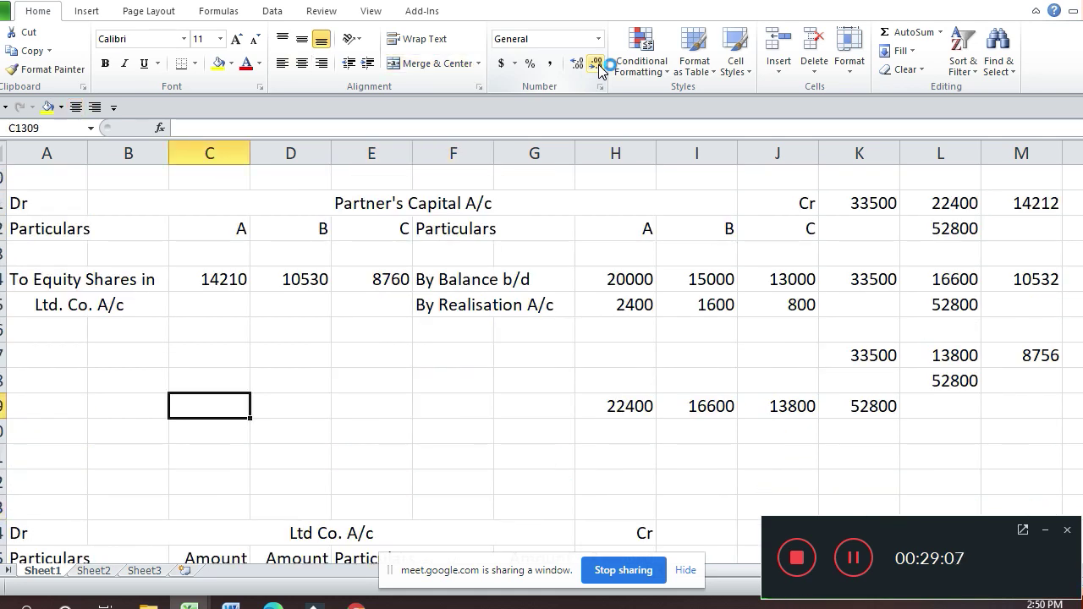
type("=")
key("Right")
key("Right")
key("Right")
key("Right")
key("Right")
key("Return")
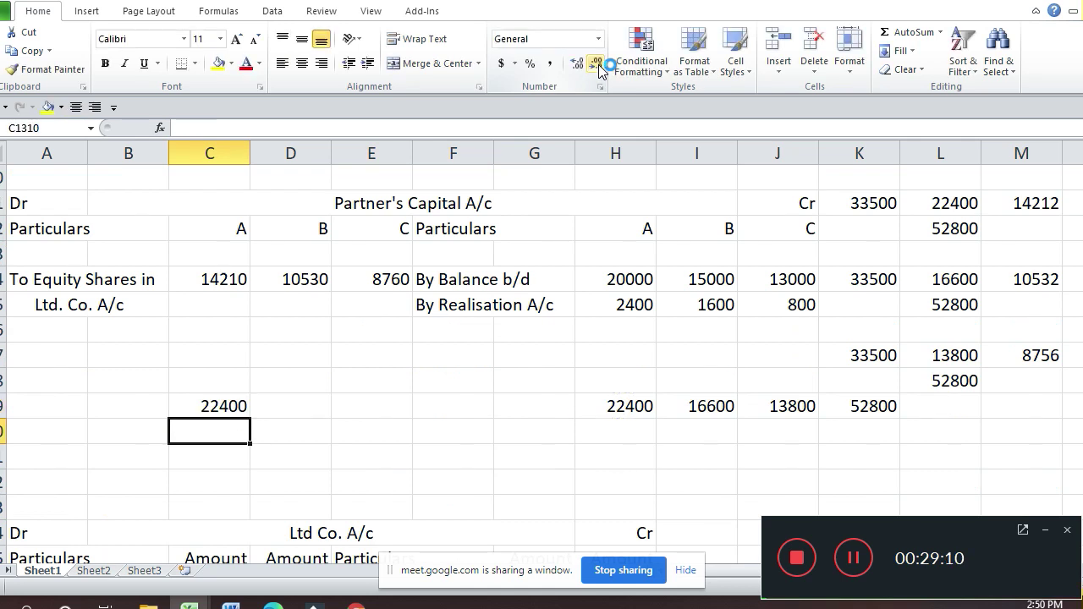
Step: Copy the total formula to B's and C's columns, showing 16600 and 13800
key("Up")
key("ctrl+c")
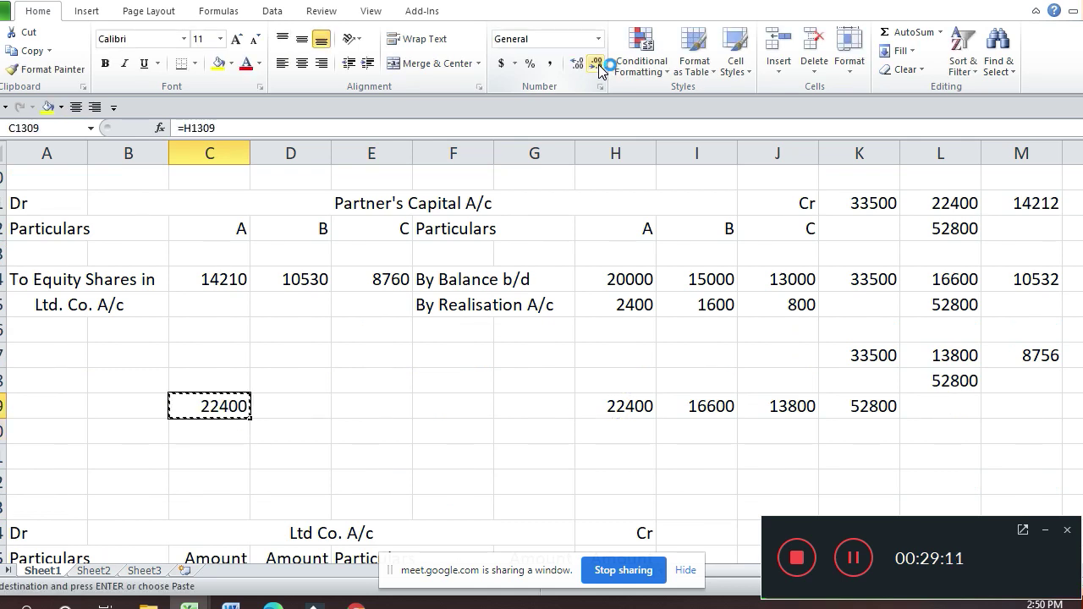
key("Right")
key("ctrl+v")
key("Right")
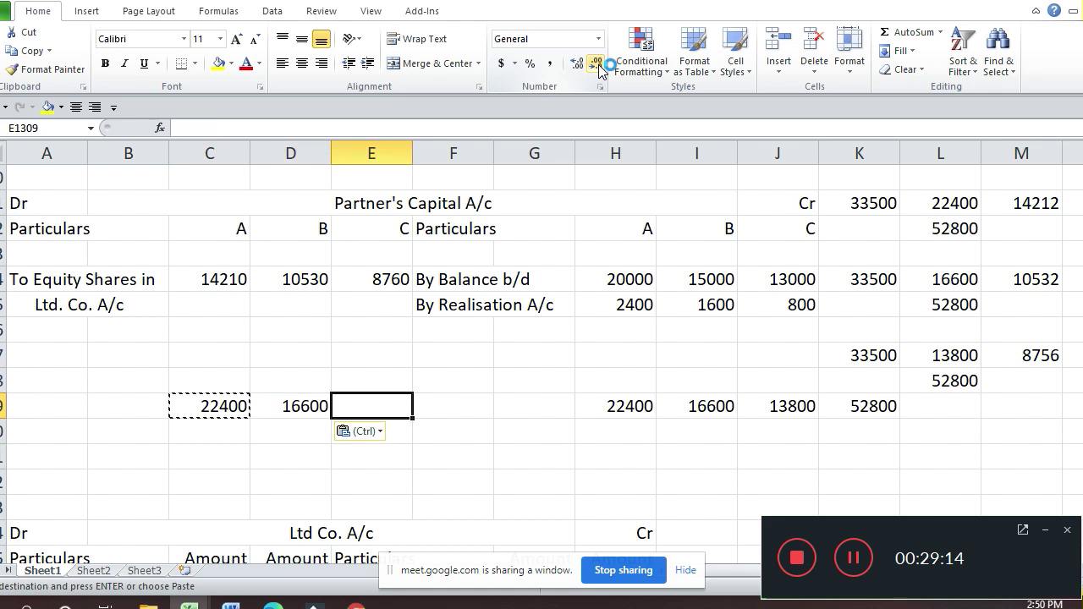
key("ctrl+v")
key("Up")
key("Up")
key("Up")
key("Left")
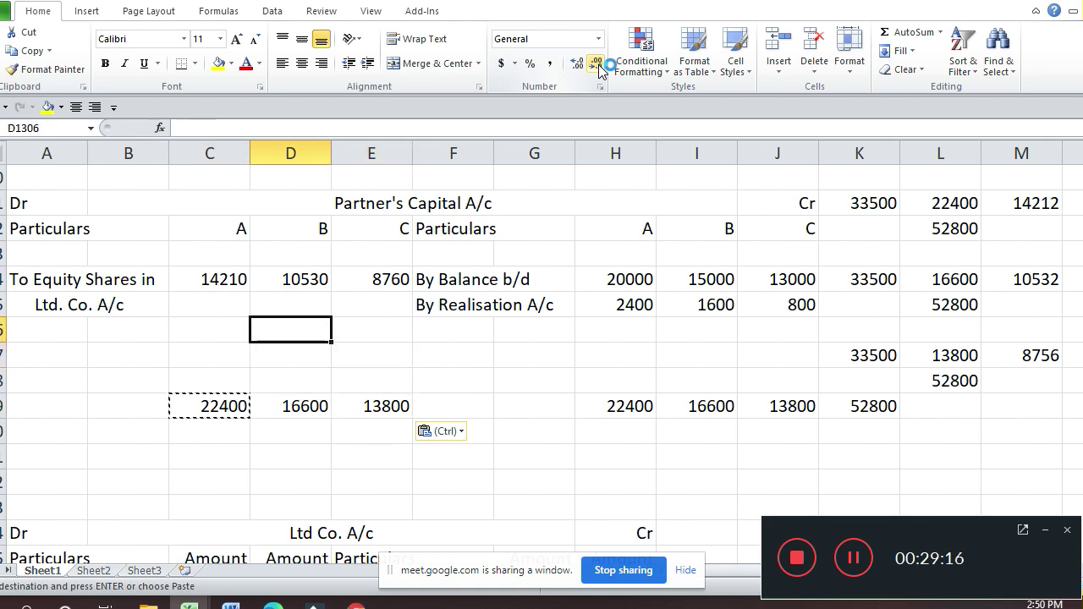
key("Left")
key("Left")
key("Left")
Step: Add a To Cash A/c row with A's formula =C1309-C1304, giving 8190
type("To ")
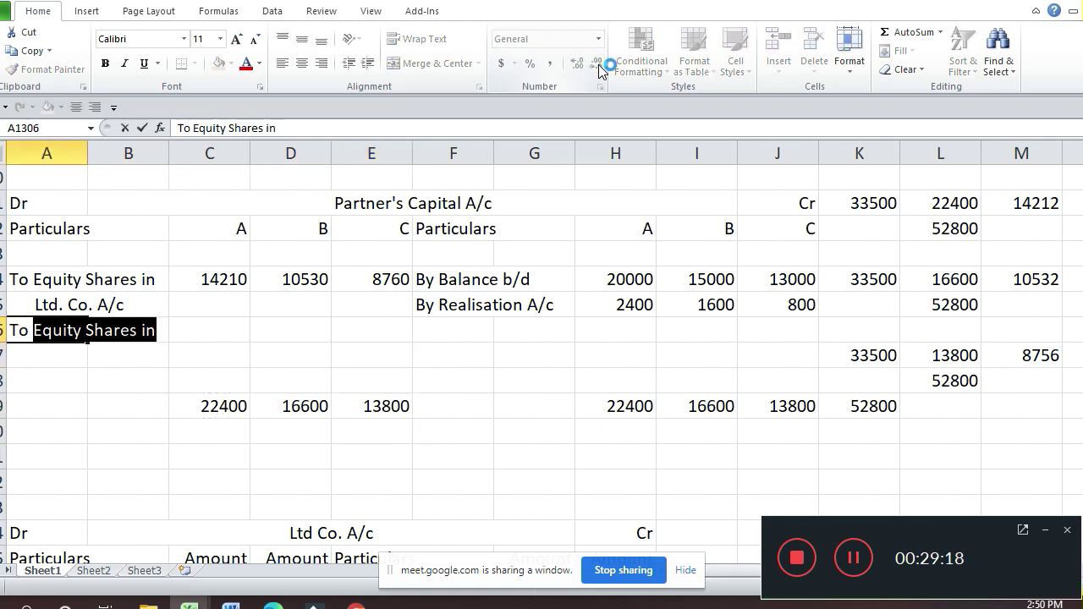
type("Cash")
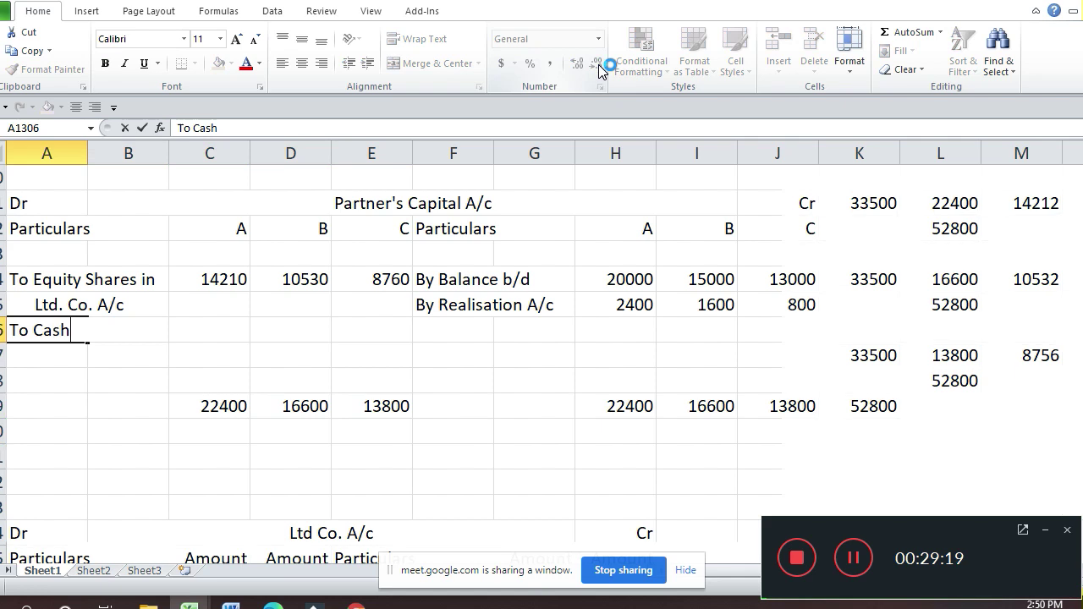
type(" A/c")
key("Return")
key("Up")
key("Right")
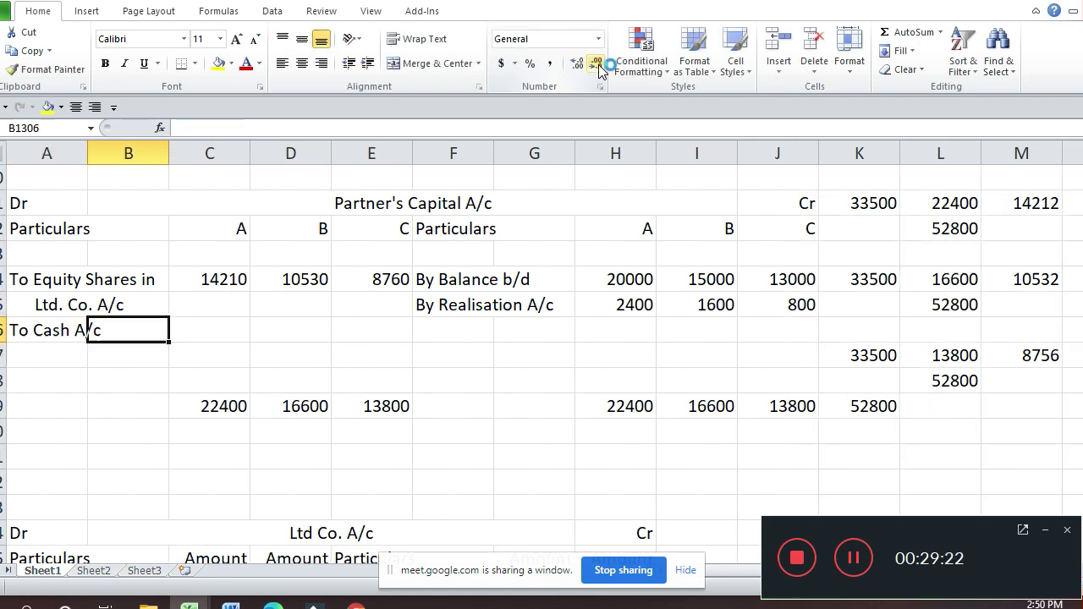
key("Right")
type("=")
key("Down")
key("Down")
key("Down")
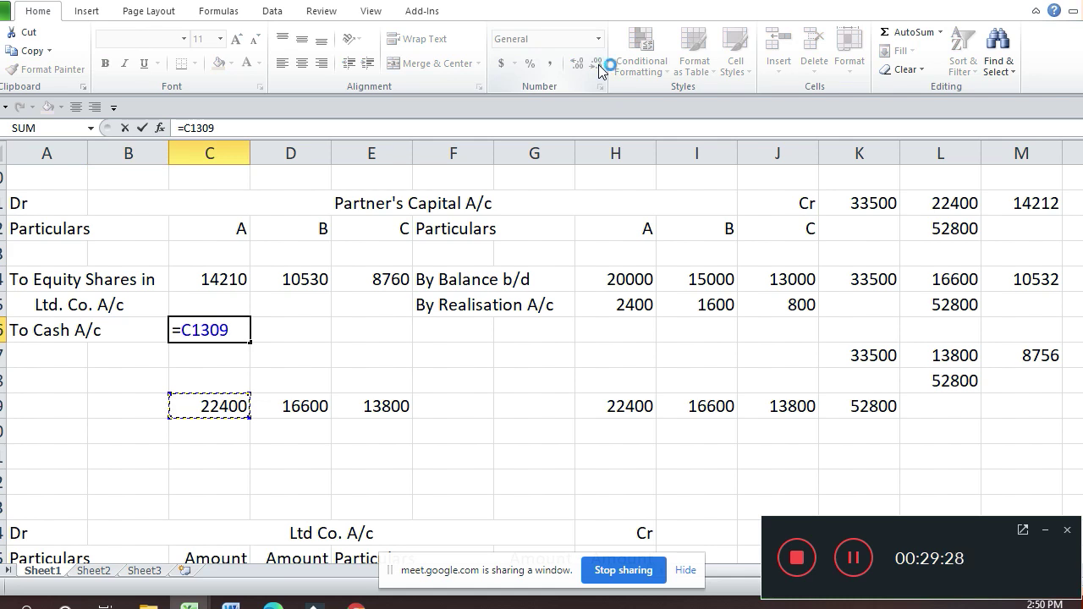
type("-")
key("Up")
key("Up")
key("Return")
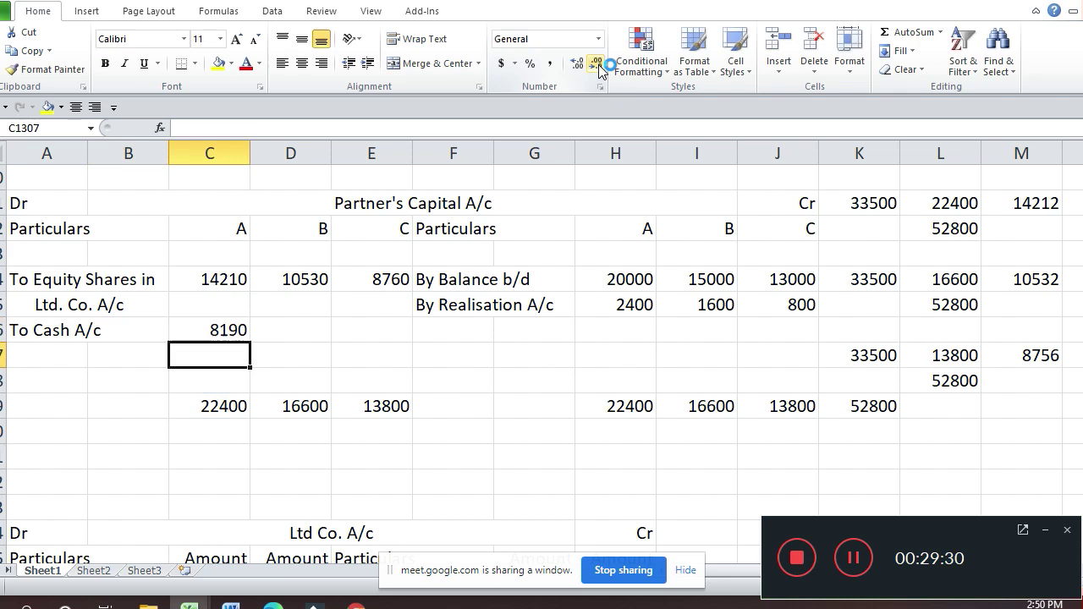
Step: Copy the cash formula to B and C, giving 6070 and 5040
key("Up")
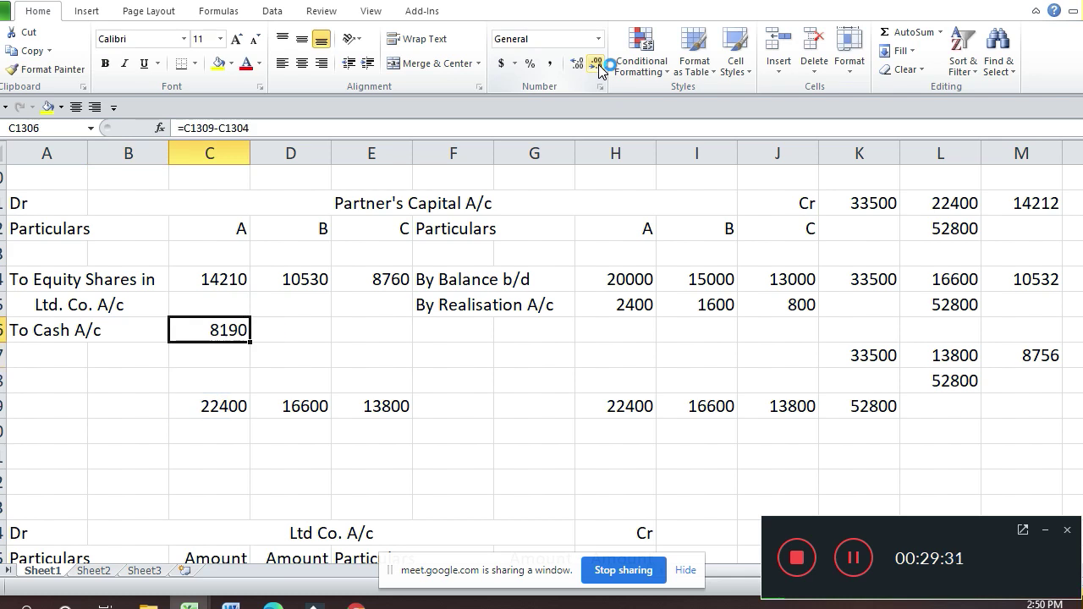
key("ctrl+c")
key("Right")
key("ctrl+v")
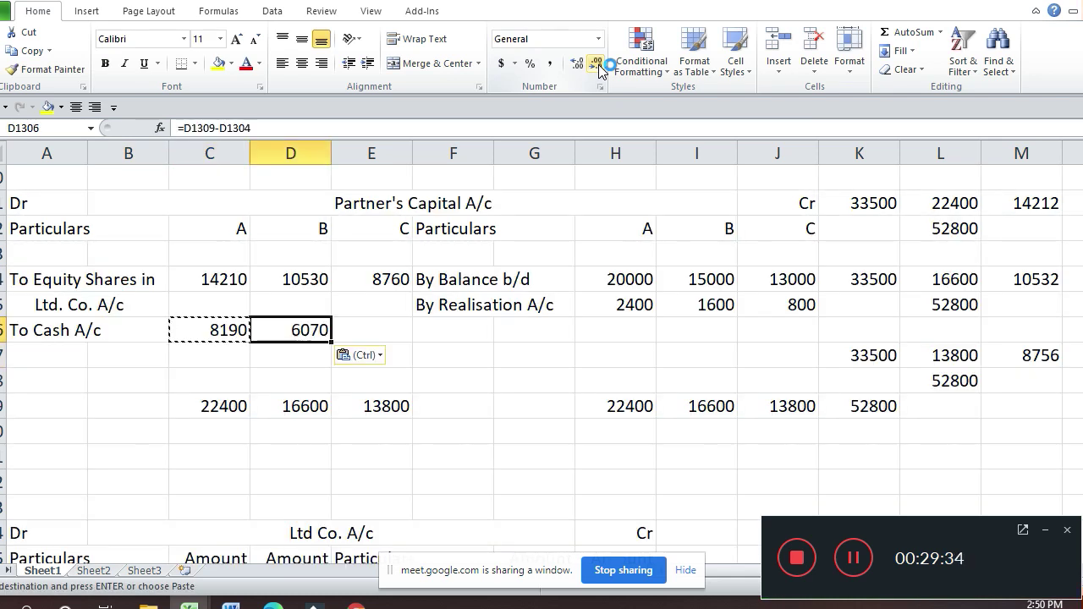
key("Right")
key("ctrl+v")
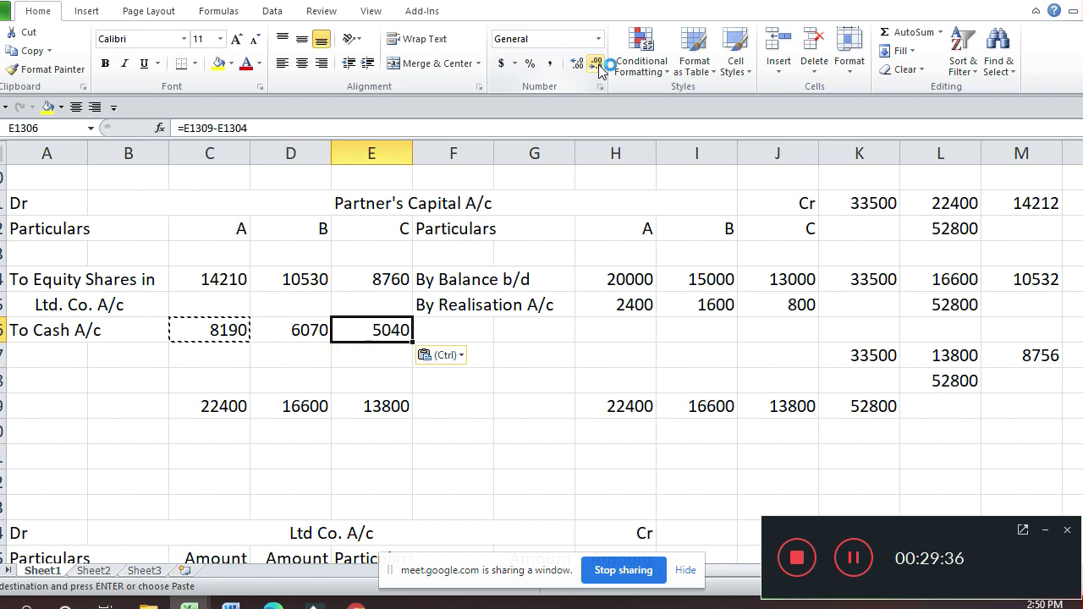
key("Down")
key("Down")
key("Down")
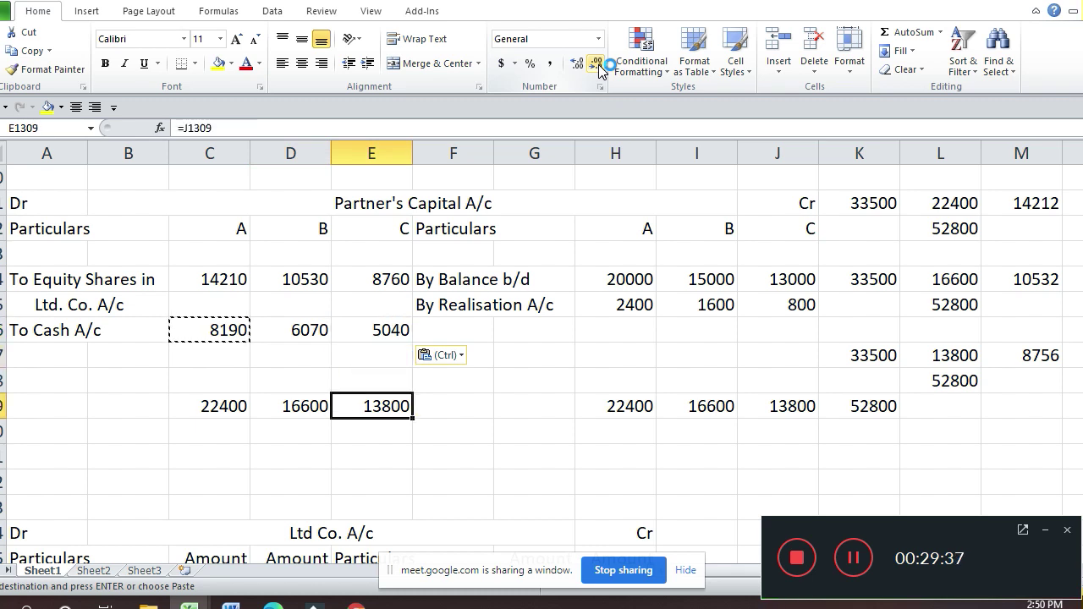
key("Right")
key("Right")
key("Right")
key("shift+Right")
key("shift+Right")
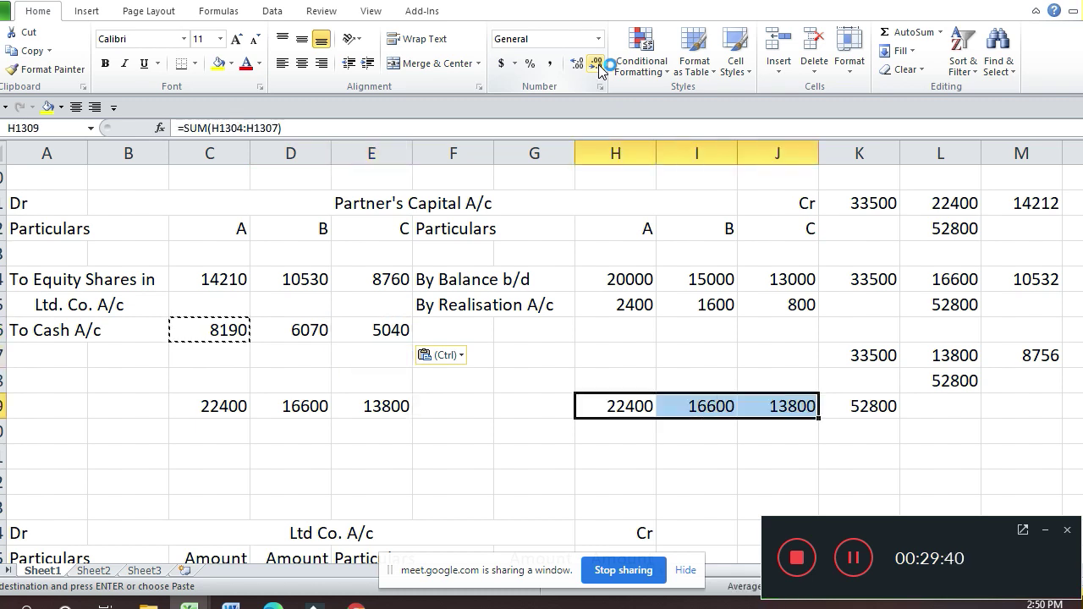
Step: Give the credit-side totals in H1309:J1309 a single top border and a double bottom border
key("ctrl+1")
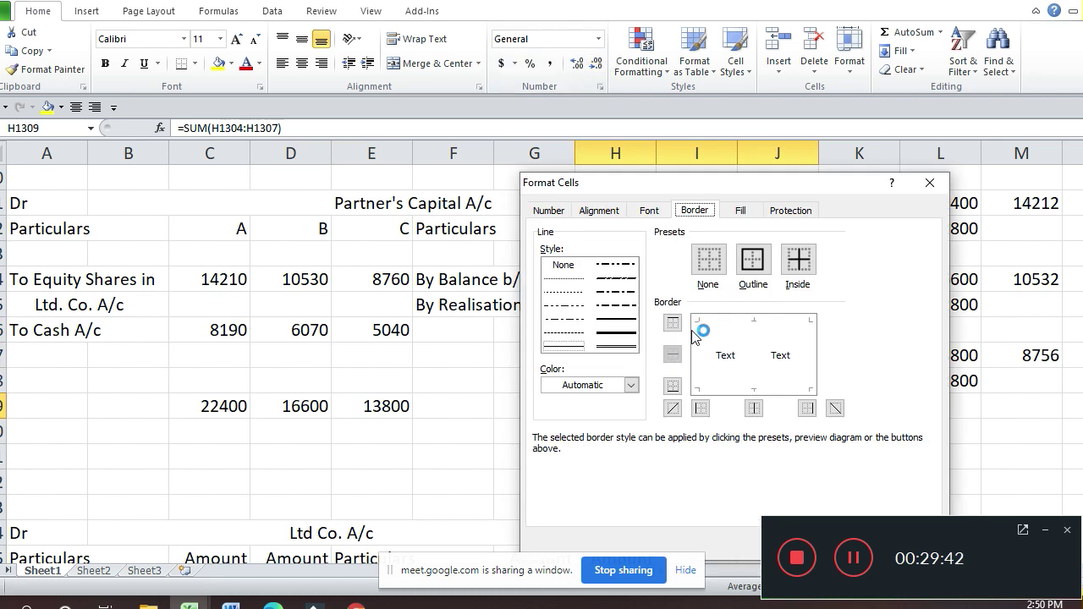
left_click(720, 321)
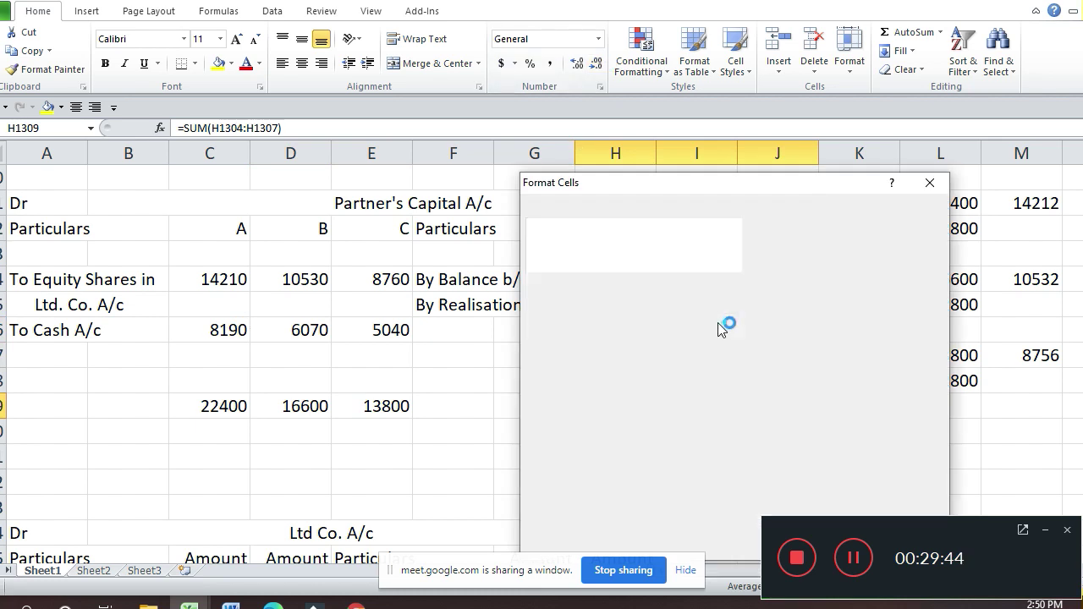
left_click(622, 347)
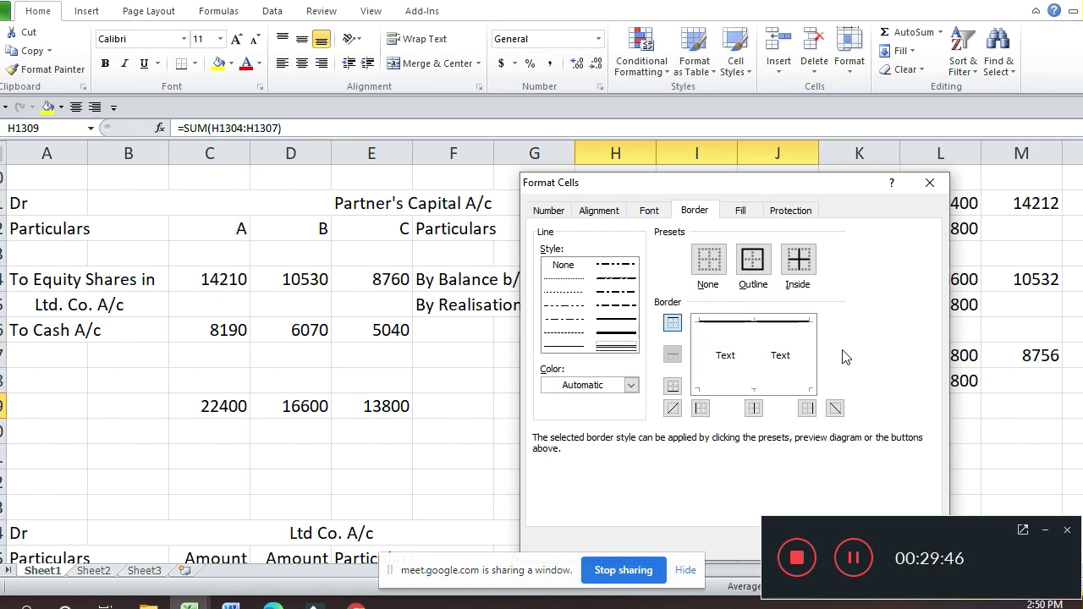
left_click(797, 387)
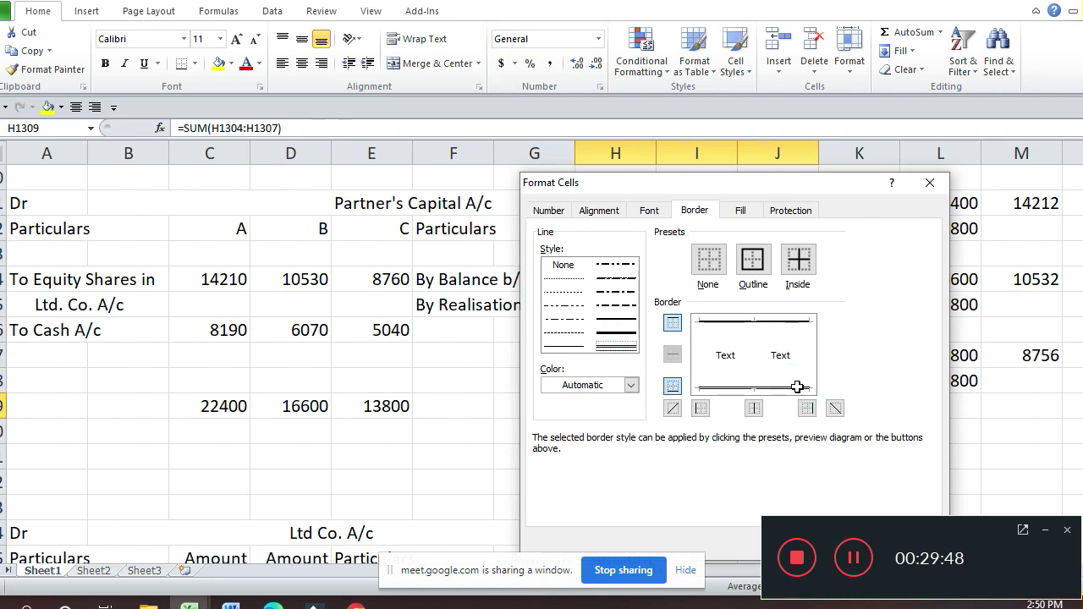
key("Return")
Step: Give the debit-side totals in C1309:E1309 the same single top and double bottom borders
key("Left")
key("Left")
key("Left")
key("Left")
key("Left")
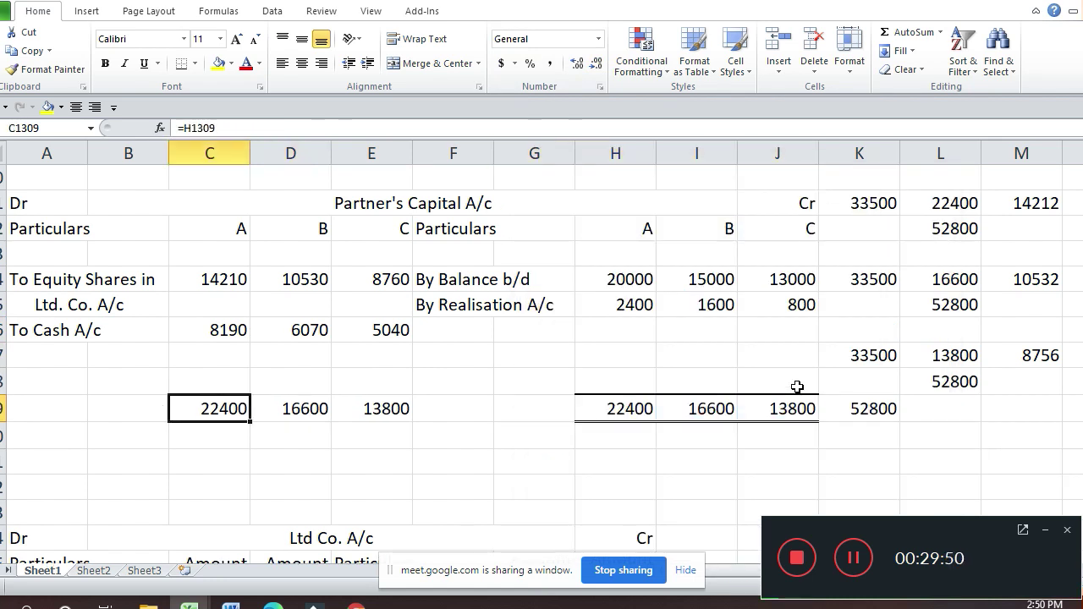
key("shift+Right")
key("shift+Right")
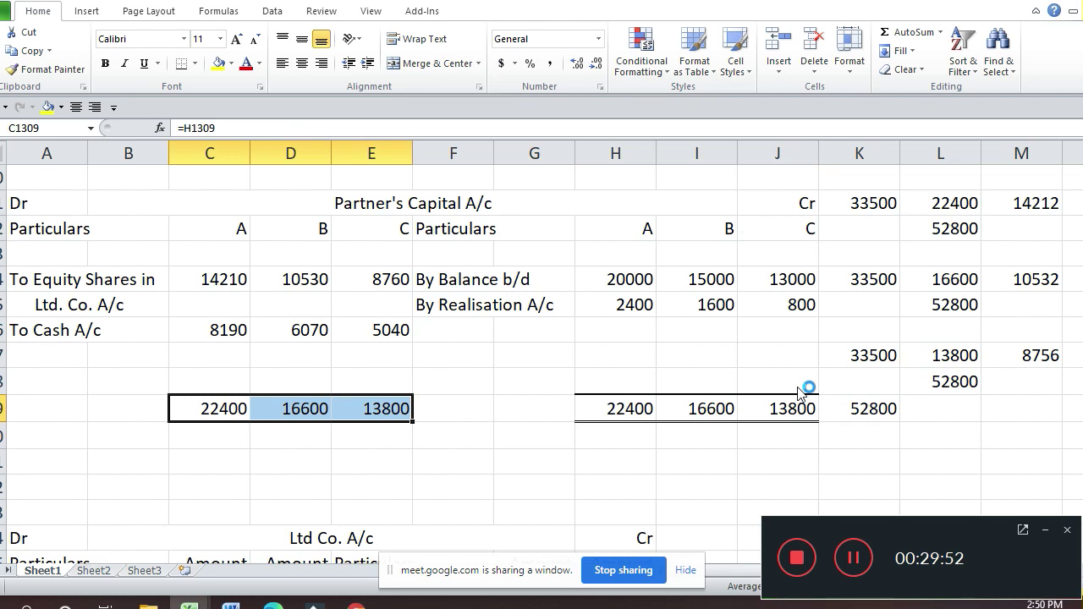
key("ctrl+1")
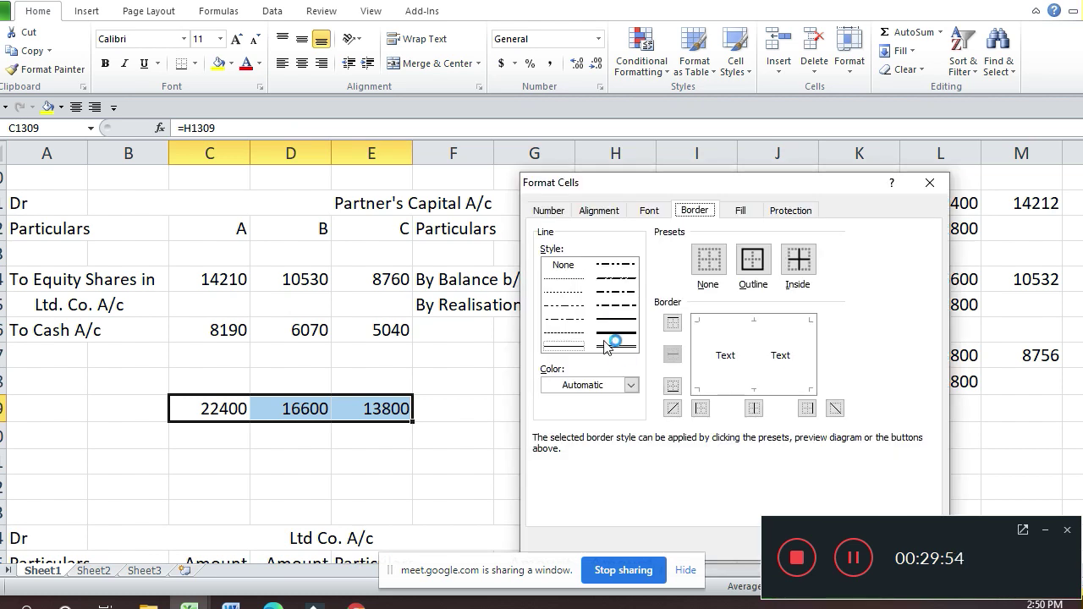
left_click(616, 319)
left_click(739, 328)
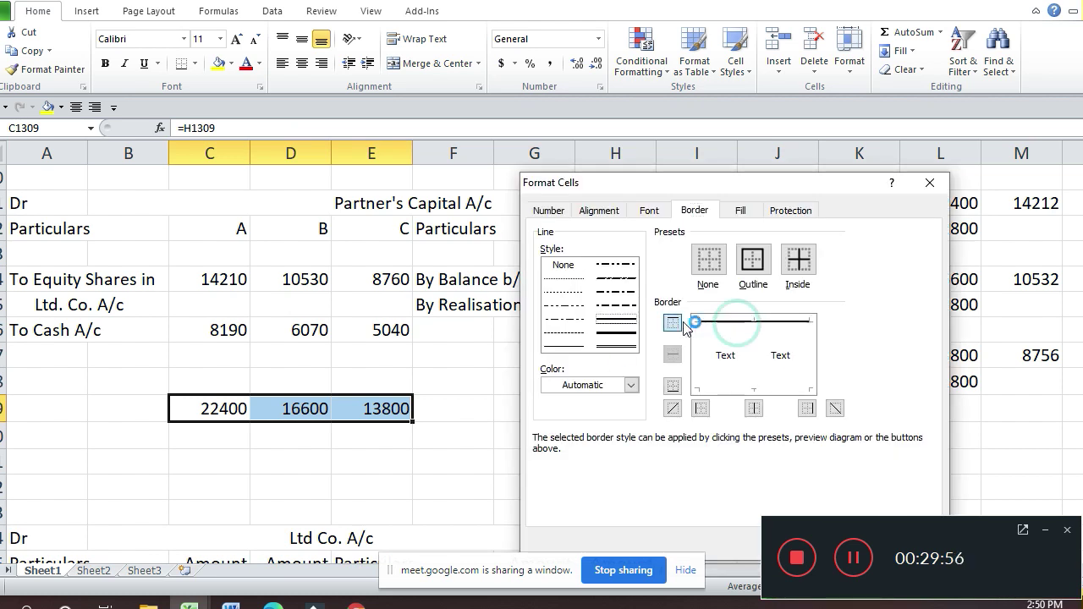
left_click(616, 346)
left_click(771, 386)
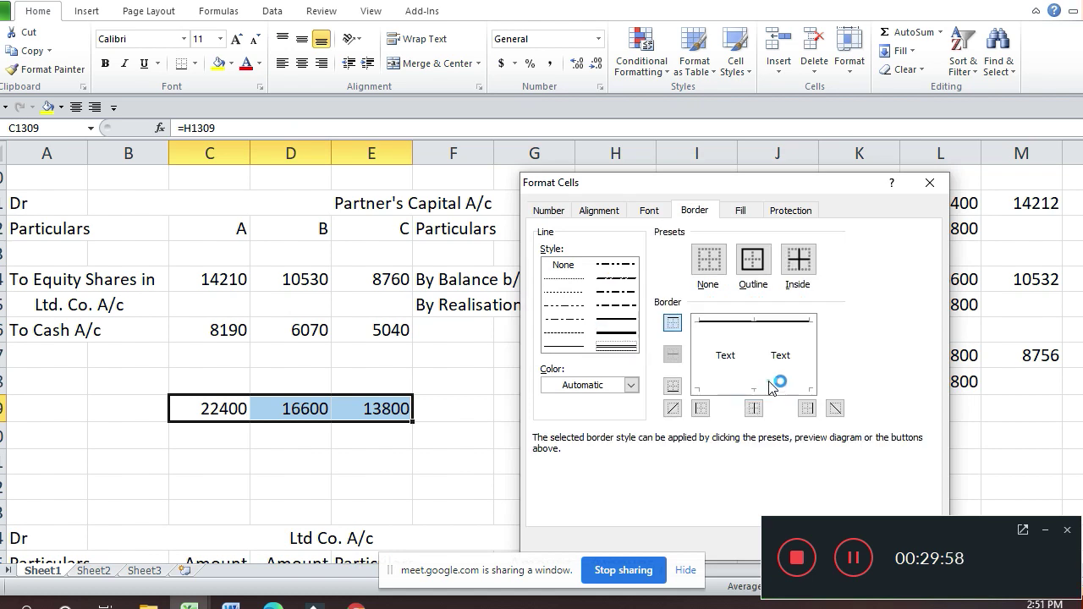
key("Return")
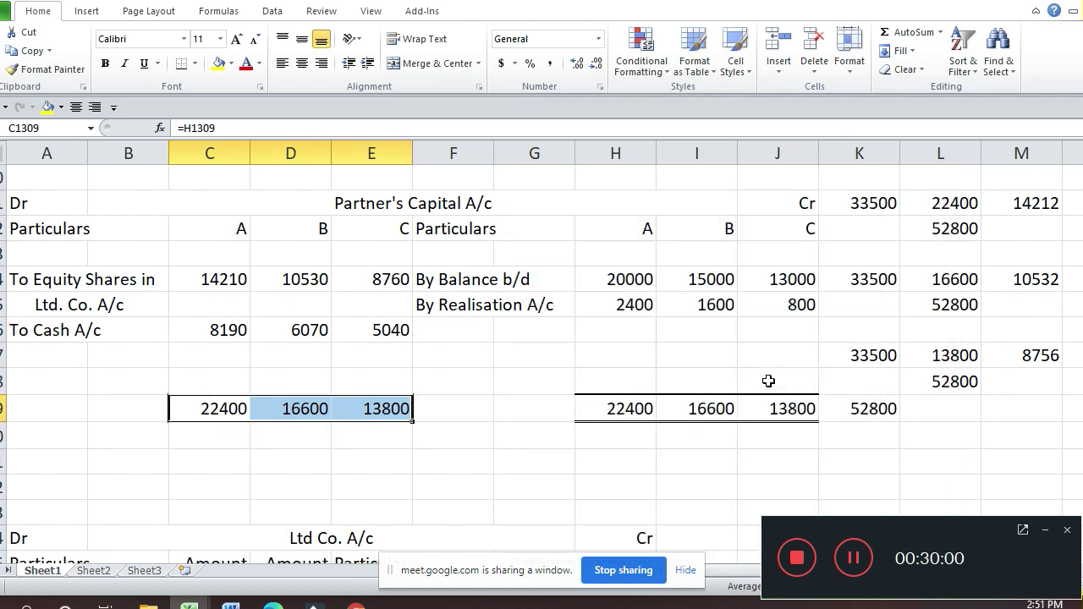
key("Down")
key("shift+Down")
key("shift+Down")
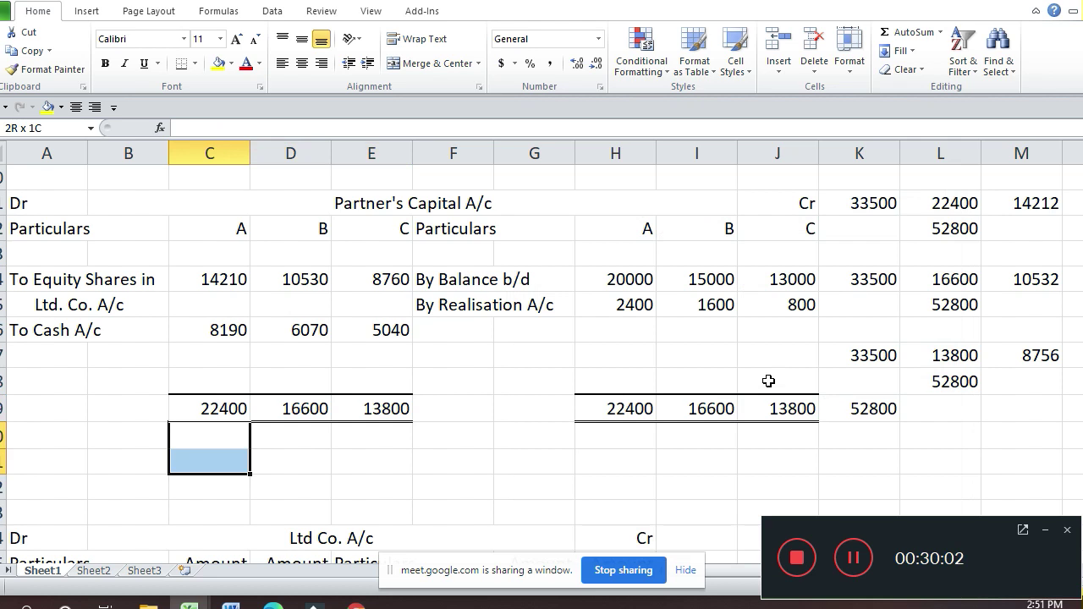
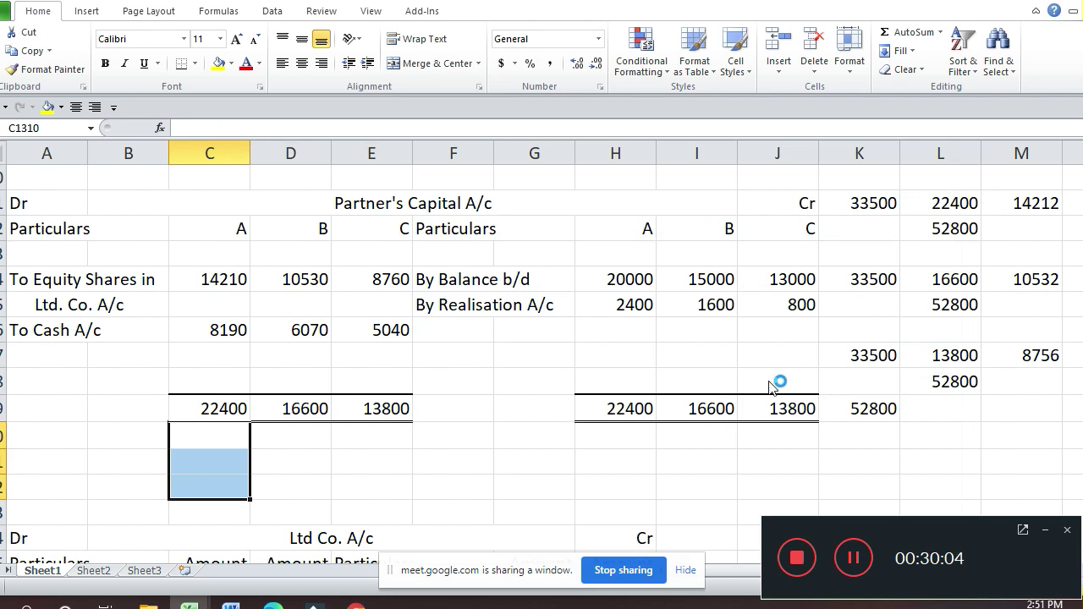
Step: Delete the blank rows below the capital account totals as entire rows
key("ctrl+minus")
key("r")
key("Return")
key("Up")
key("Up")
key("Up")
key("Up")
key("Up")
key("Up")
key("Up")
key("Up")
key("Up")
key("Up")
key("Up")
key("Up")
key("Up")
key("Up")
key("Up")
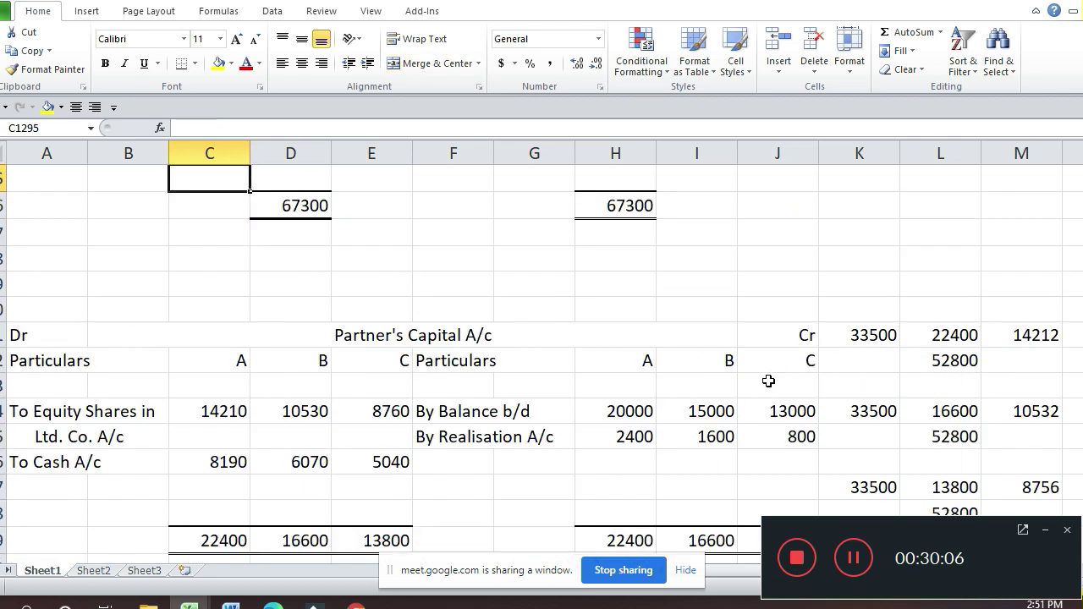
Step: Delete the three blank rows above the capital account, then go to the Cash account's Realisation Expenses entry
key("Down")
key("Down")
key("shift+Down")
key("shift+Down")
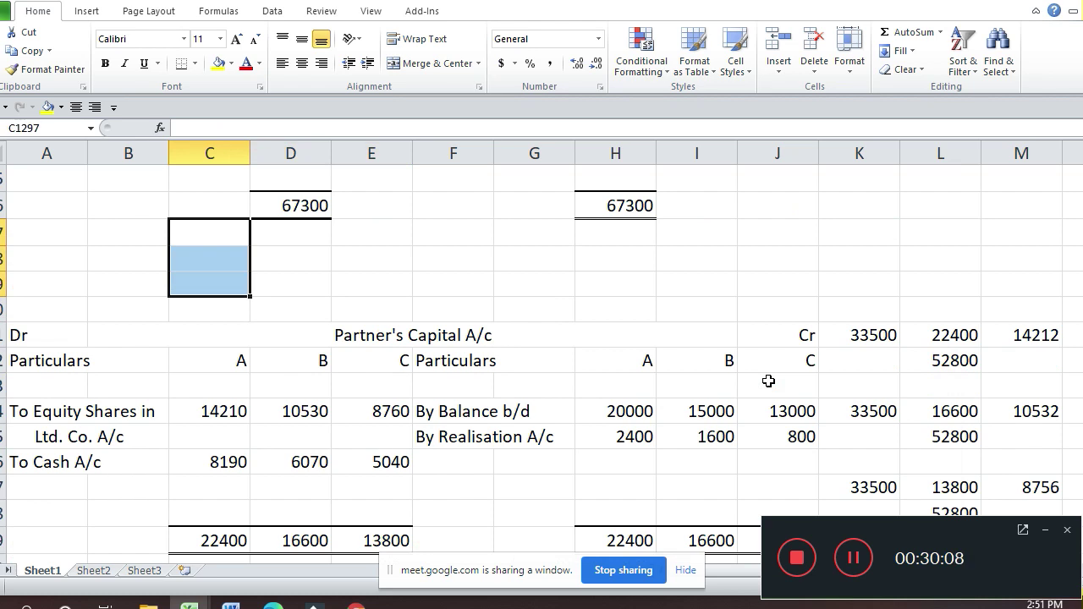
key("alt+e")
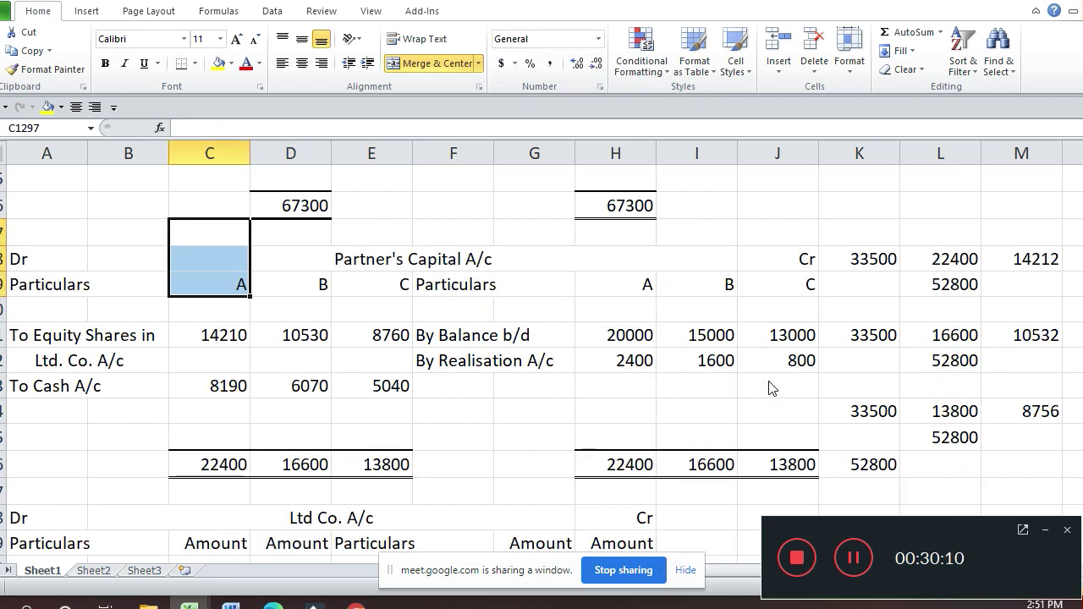
key("Down")
key("Down")
key("Down")
key("Down")
key("Down")
key("Down")
key("Down")
key("Down")
key("Down")
key("Down")
key("Down")
key("Down")
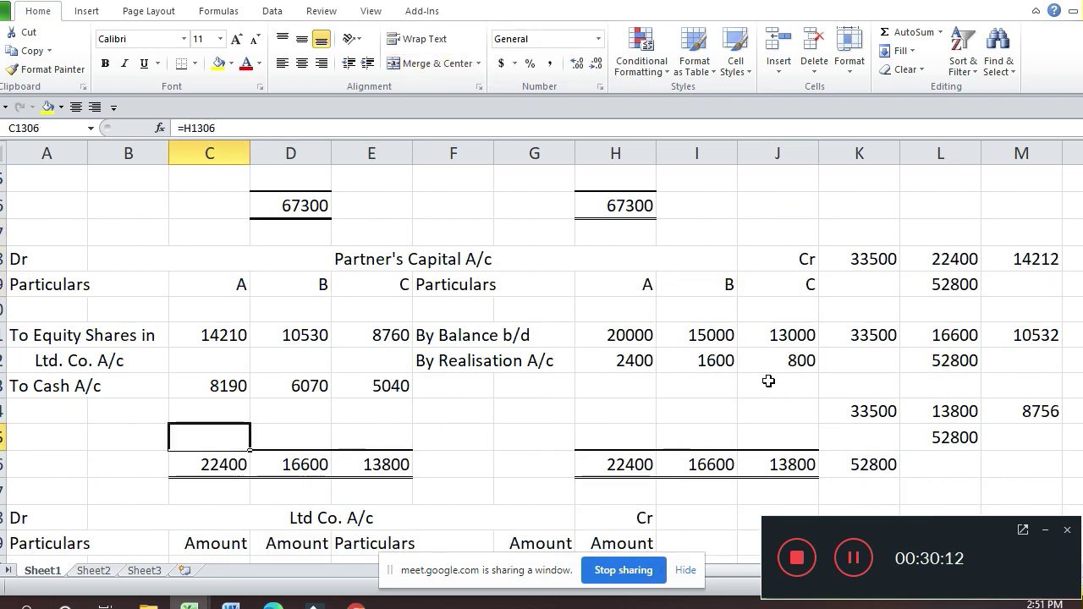
key("Down")
key("Down")
key("Down")
key("Down")
key("Down")
key("Down")
key("Down")
key("Down")
key("Down")
key("Down")
key("Down")
key("Down")
key("Down")
key("Down")
key("Down")
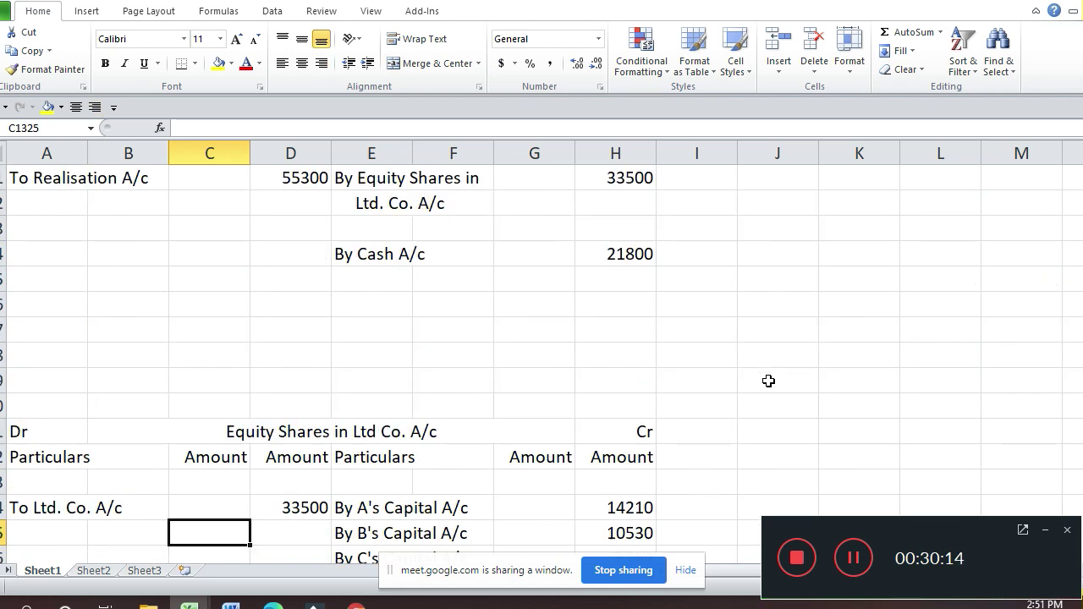
key("Down")
key("Down")
key("Down")
key("Down")
key("Down")
key("Down")
key("Down")
key("Down")
key("Down")
key("Down")
key("Down")
key("Down")
key("Down")
key("Down")
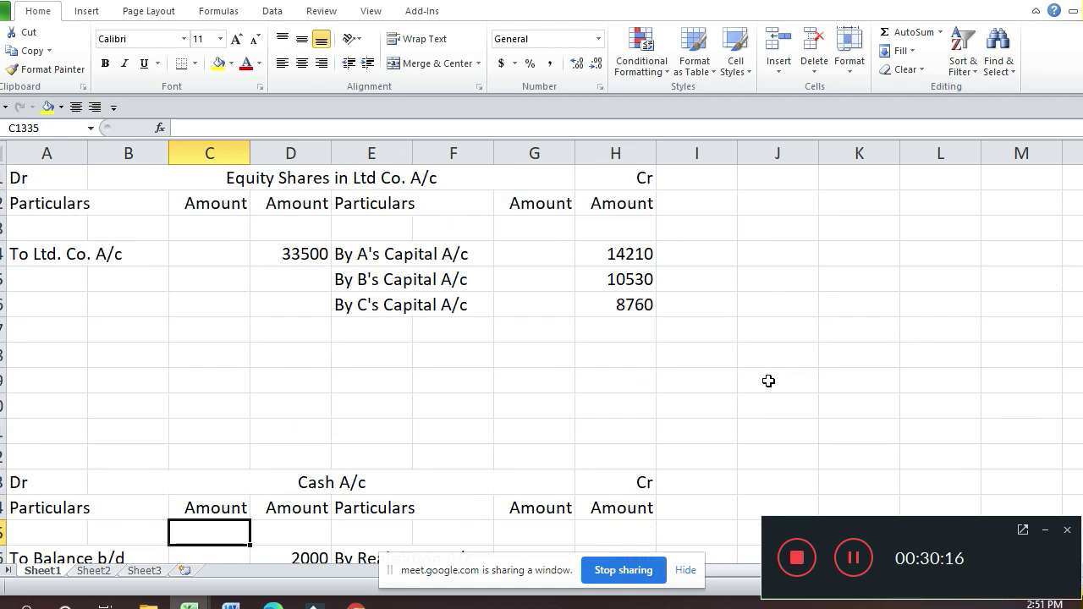
key("Down")
key("Right")
key("Right")
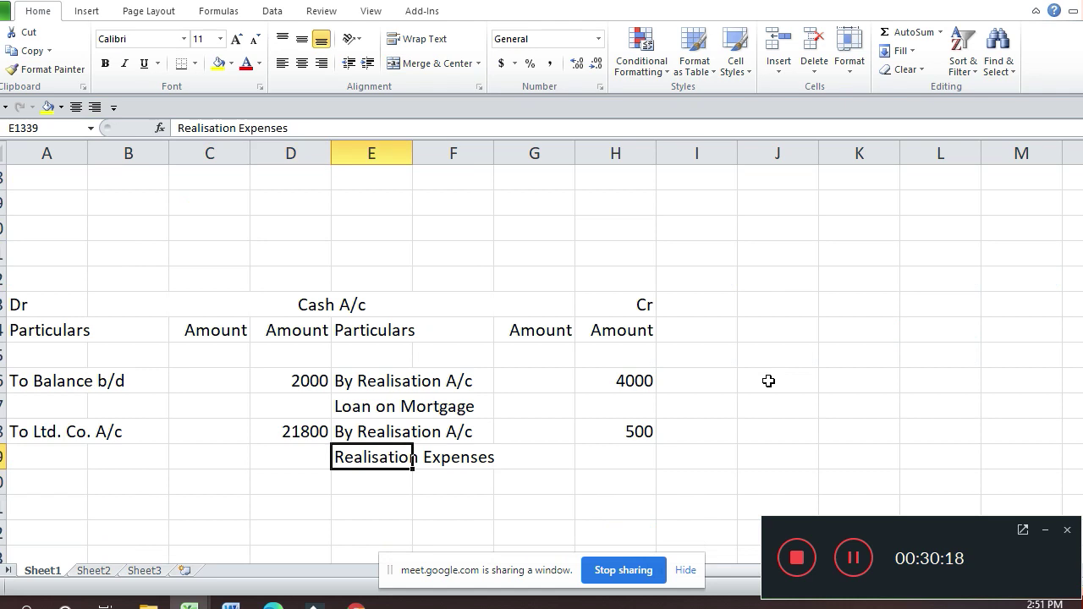
Step: Copy the By A's, B's and C's Capital A/c entries (E1324:E1326)
key("Up")
key("Up")
key("Up")
key("Up")
key("Up")
key("Up")
key("Up")
key("Up")
key("Up")
key("Up")
key("Up")
key("Up")
key("Up")
key("Up")
key("Up")
key("Up")
key("Up")
key("Up")
key("Down")
key("Down")
key("Down")
key("Down")
key("Down")
key("Down")
key("Down")
key("Down")
key("Down")
key("Down")
key("Down")
key("Down")
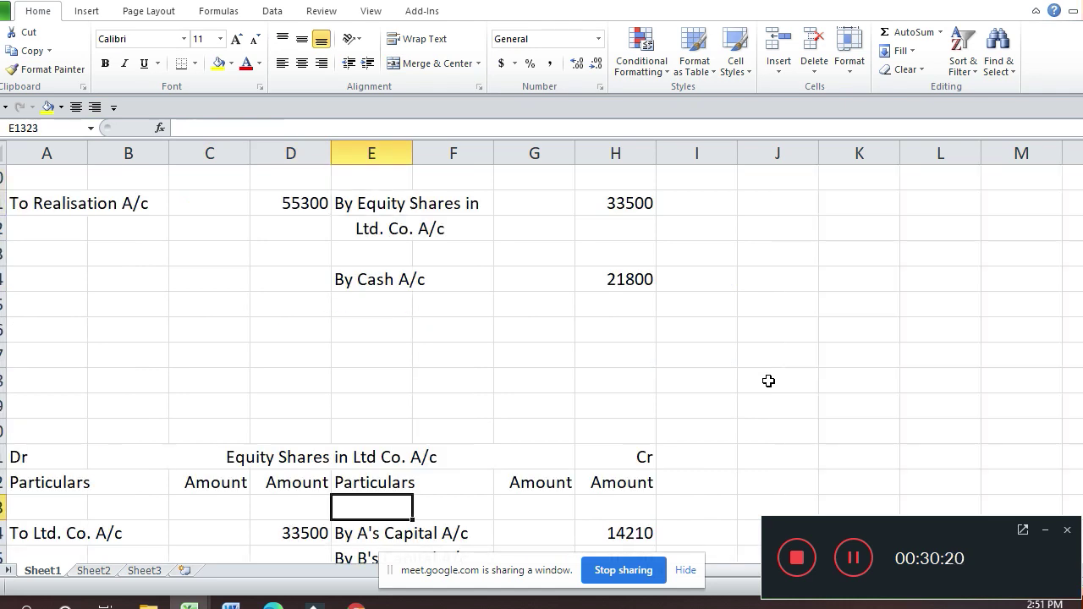
key("Down")
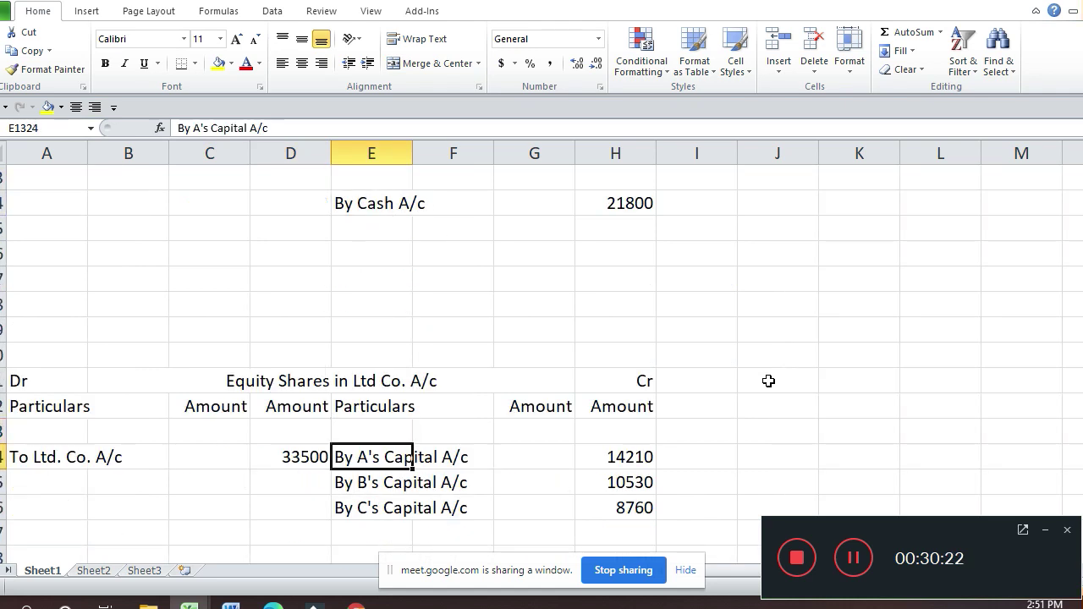
key("shift+Down")
key("shift+Down")
key("shift+Down")
key("shift+Up")
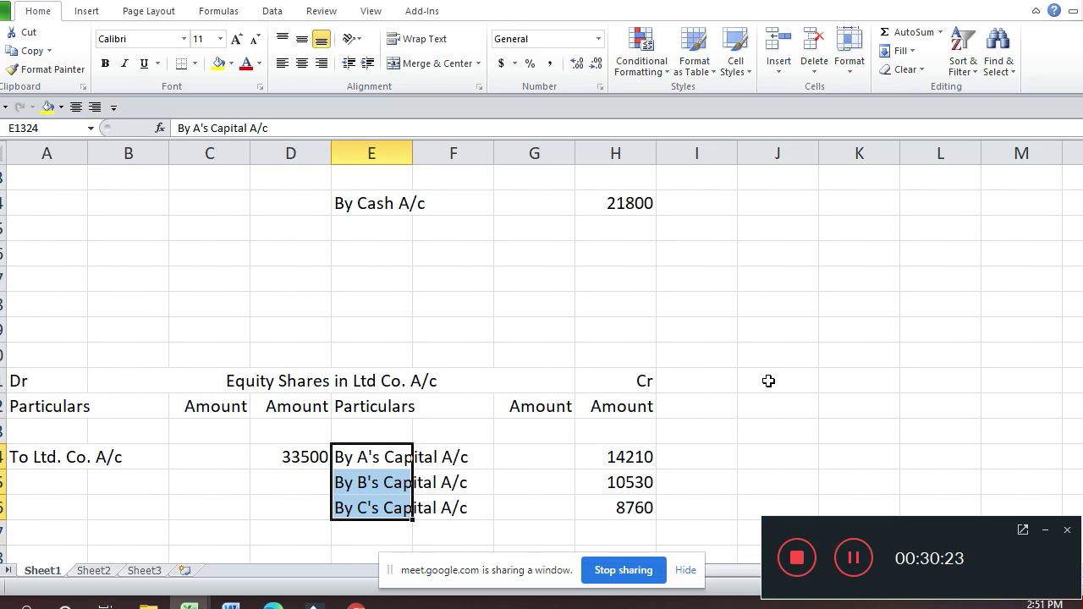
key("ctrl+c")
Step: Paste the three capital entries into E1340 of the Cash account, below Realisation Expenses
key("Down")
key("Down")
key("Down")
key("Down")
key("Down")
key("Down")
key("Down")
key("Down")
key("Down")
key("Down")
key("Down")
key("Down")
key("Down")
key("Down")
key("Down")
key("Down")
key("Down")
key("Down")
key("Down")
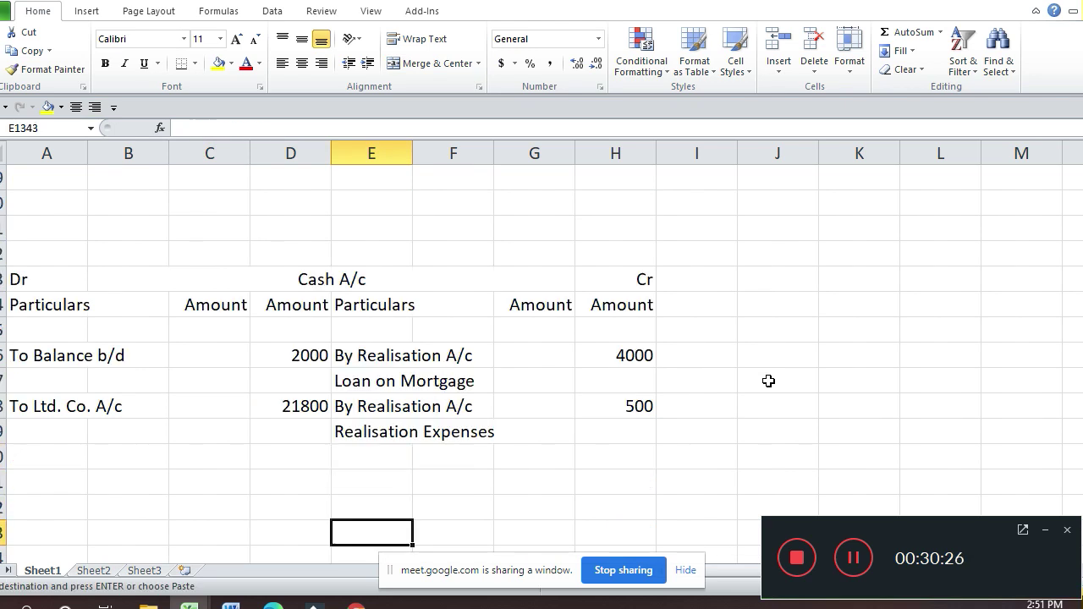
key("Up")
key("Up")
key("Up")
key("Return")
key("Up")
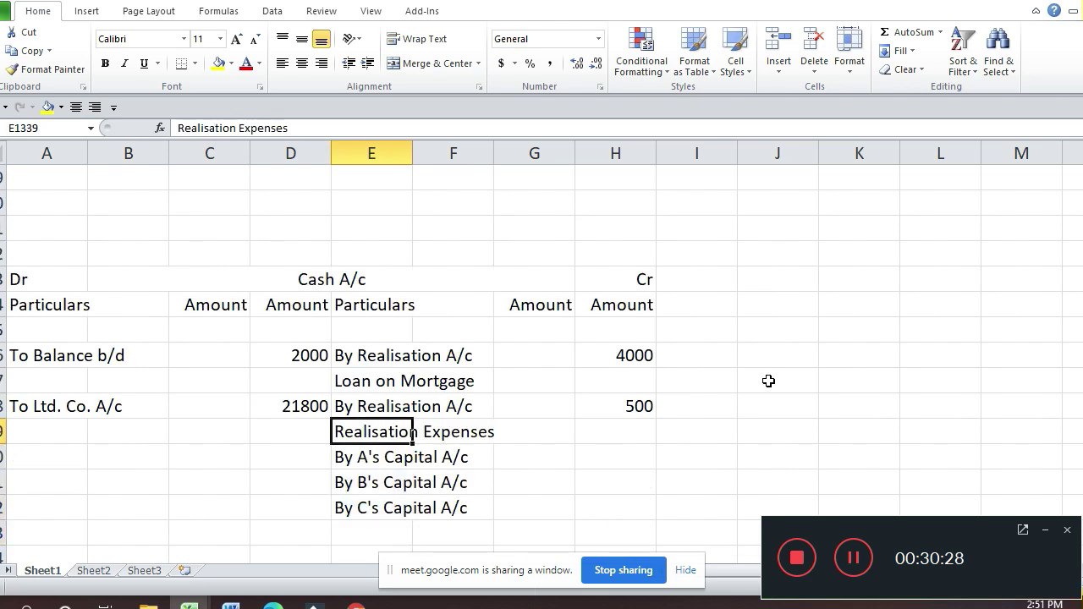
key("Up")
key("Up")
key("Up")
key("Up")
key("Up")
key("Up")
key("Up")
key("Up")
key("Up")
key("Up")
key("Up")
key("Up")
key("Up")
key("Up")
key("Up")
key("Up")
key("Up")
key("Up")
key("Up")
key("Up")
key("Up")
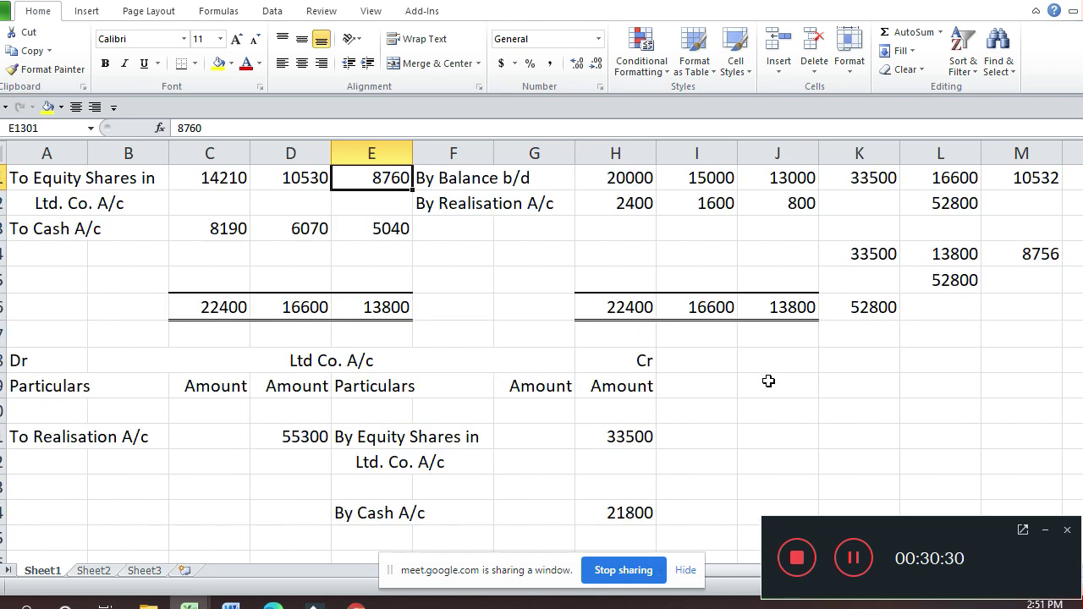
key("Down")
key("Down")
key("Down")
key("Down")
key("Down")
key("Down")
key("Down")
key("Down")
key("Down")
key("Down")
key("Down")
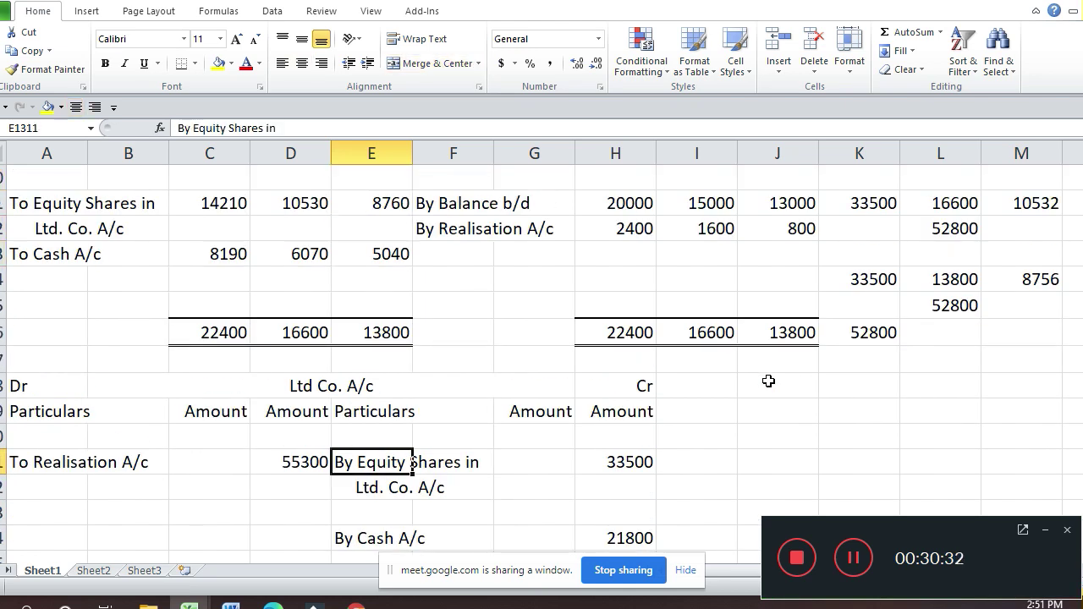
key("Down")
key("Down")
key("Down")
key("Down")
key("Down")
key("Down")
key("Down")
key("Down")
key("Down")
key("Down")
key("Down")
key("Down")
key("Down")
key("Down")
key("Down")
key("Down")
key("Down")
key("Down")
key("Down")
key("Down")
key("Down")
key("Up")
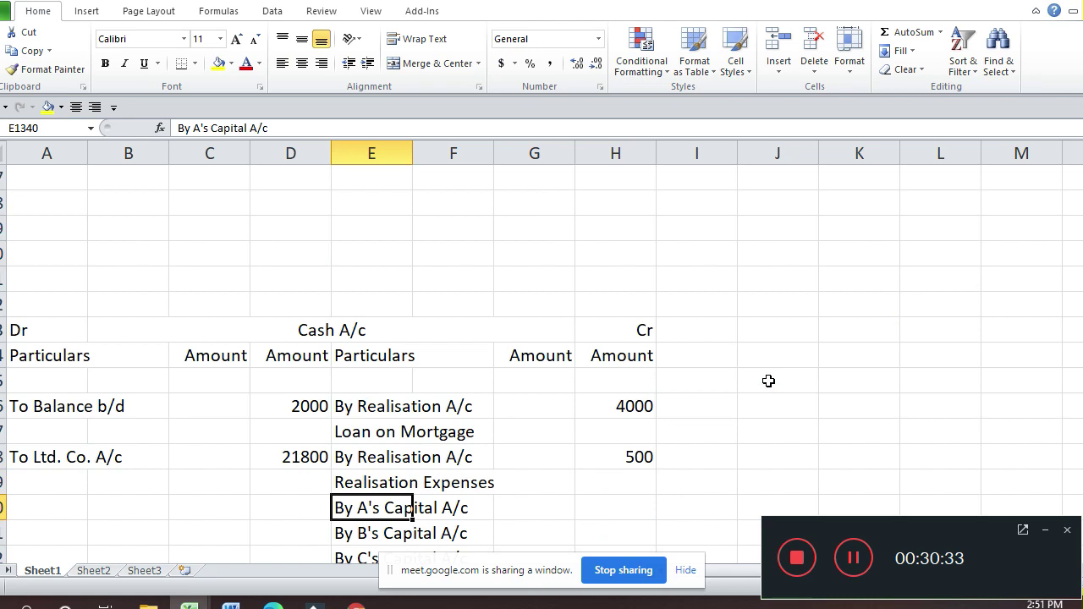
key("Right")
key("Right")
key("Right")
key("Right")
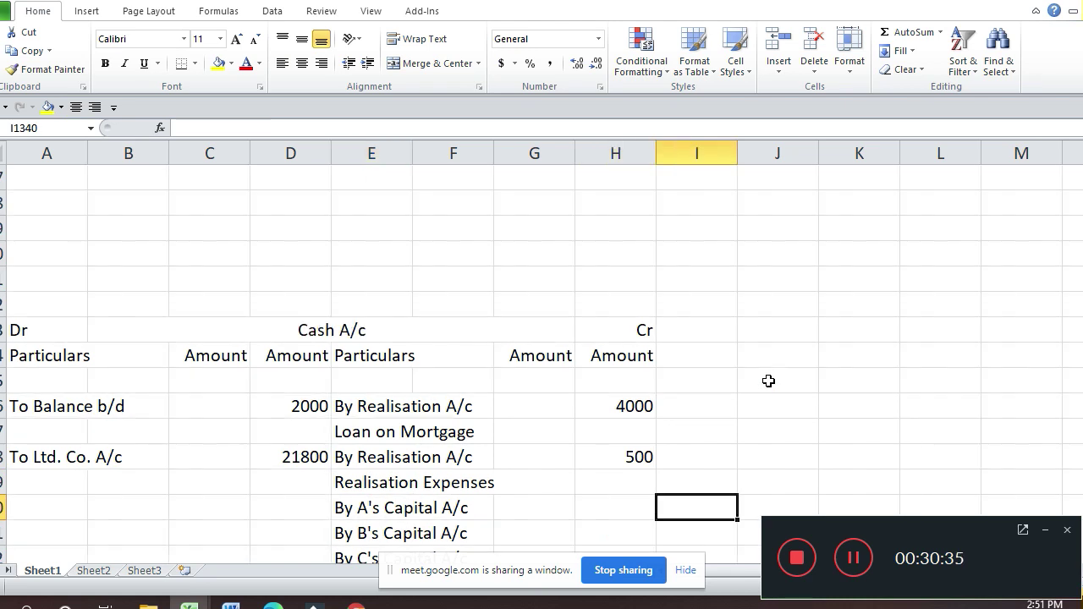
Step: Enter 8190 as the amount for By A's Capital A/c in the Cash account
key("Left")
type("8190")
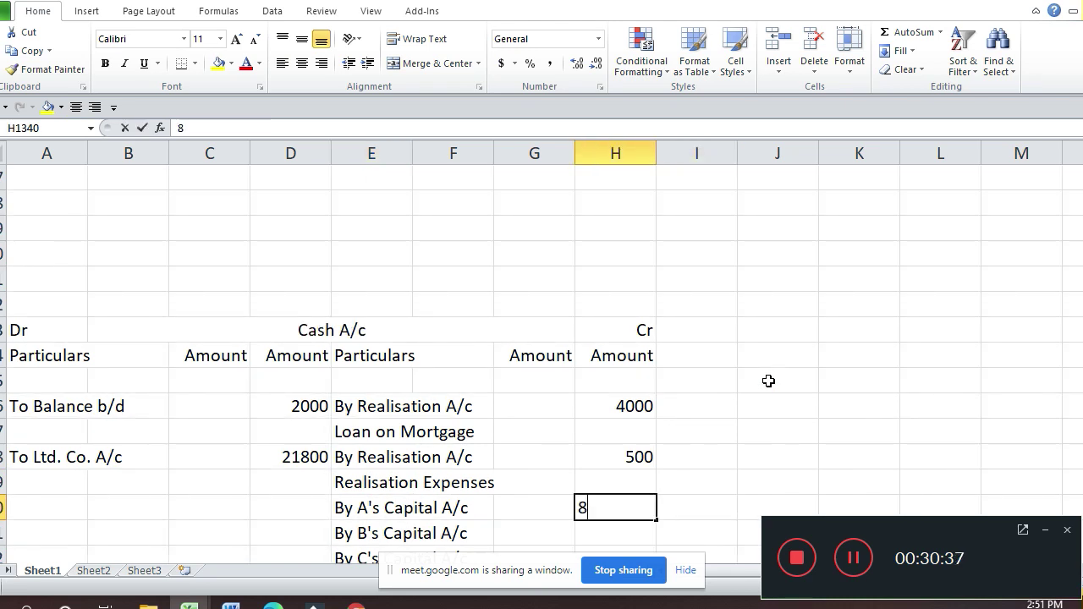
key("Return")
key("Up")
key("Up")
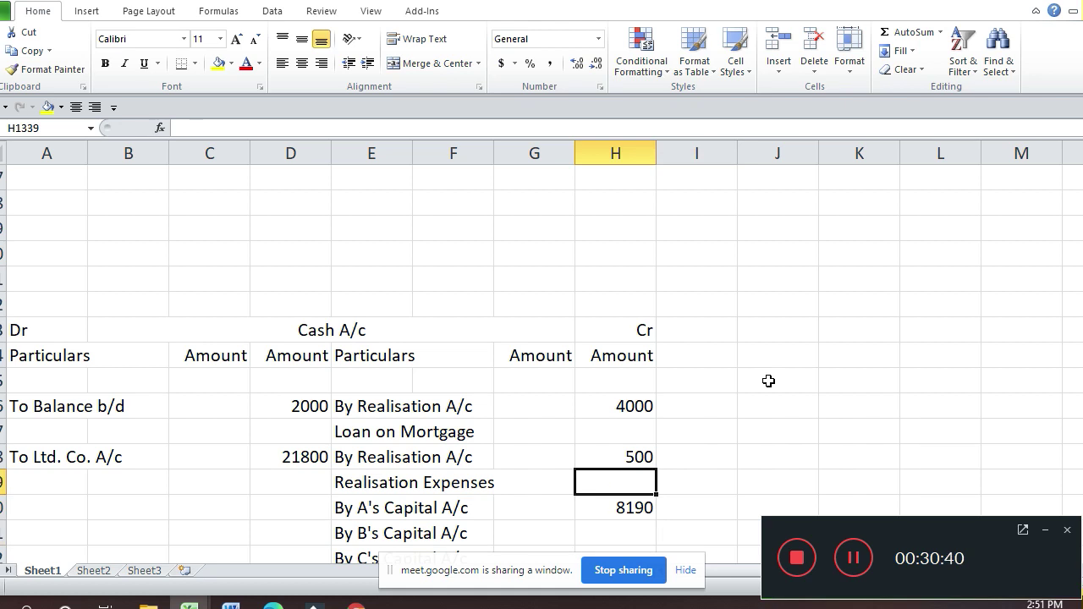
key("Up")
key("Up")
key("Up")
key("Up")
key("Up")
key("Up")
key("Up")
key("Up")
key("Up")
key("Up")
key("Up")
key("Up")
key("Up")
key("Up")
key("Up")
key("Up")
key("Up")
key("Up")
key("Up")
key("Up")
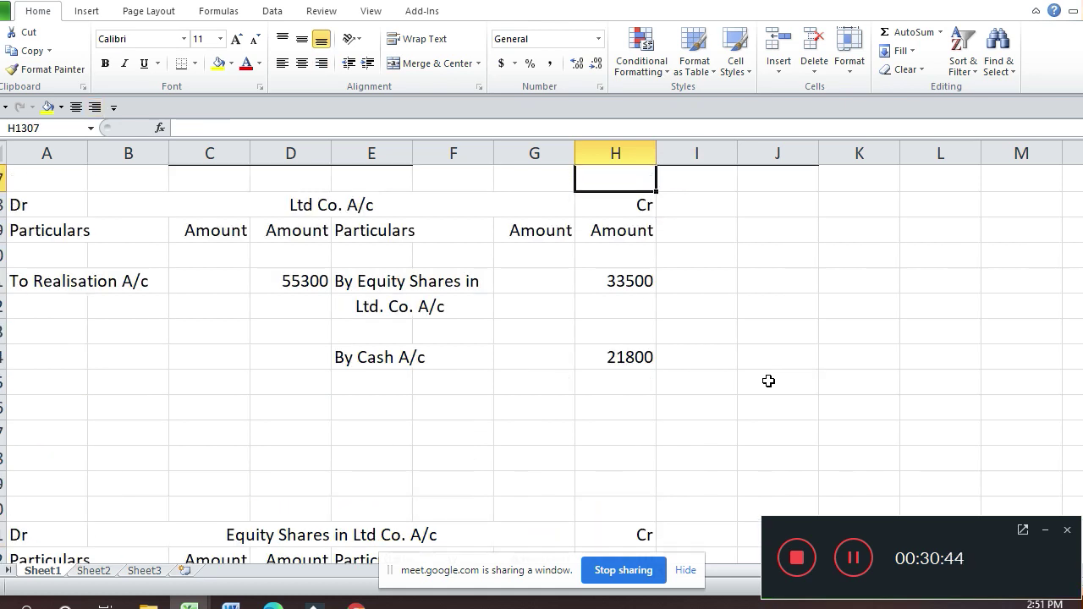
Step: Enter 6070 as the amount for By B's Capital A/c
key("Down")
key("Up")
key("Up")
key("Up")
key("Up")
key("Up")
key("Up")
key("Up")
key("Up")
key("Down")
key("Down")
key("Down")
key("Down")
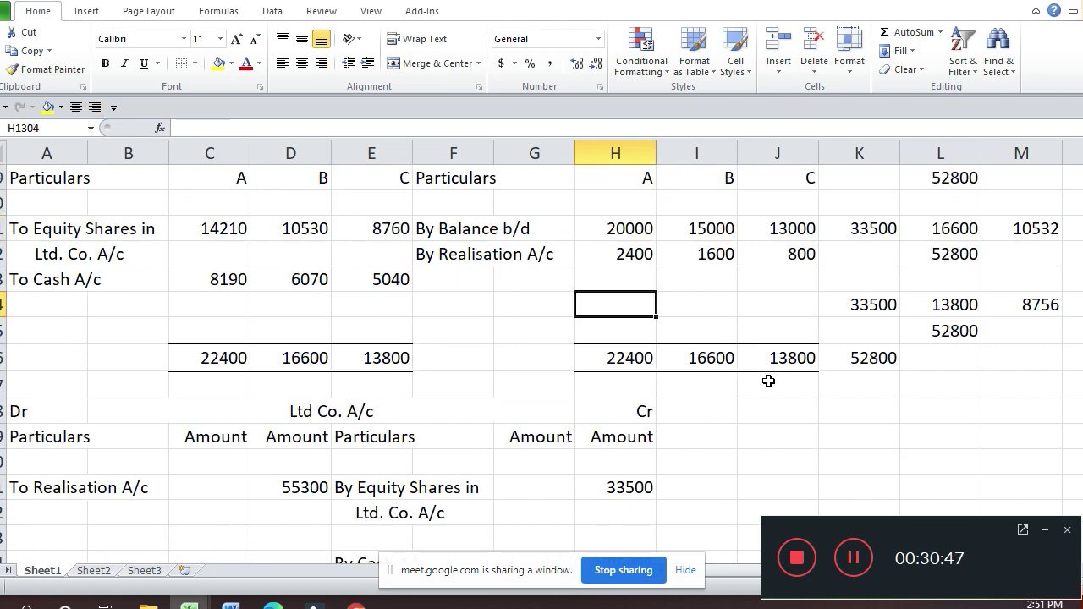
key("Down")
key("Down")
key("Down")
key("Down")
key("Down")
key("Down")
key("Down")
key("Down")
key("Down")
key("Down")
key("Down")
key("Down")
key("Down")
key("Down")
key("Down")
key("Down")
key("Down")
key("Down")
key("Down")
key("Down")
key("Down")
key("Down")
key("Down")
key("Down")
key("Down")
key("Down")
type("6070")
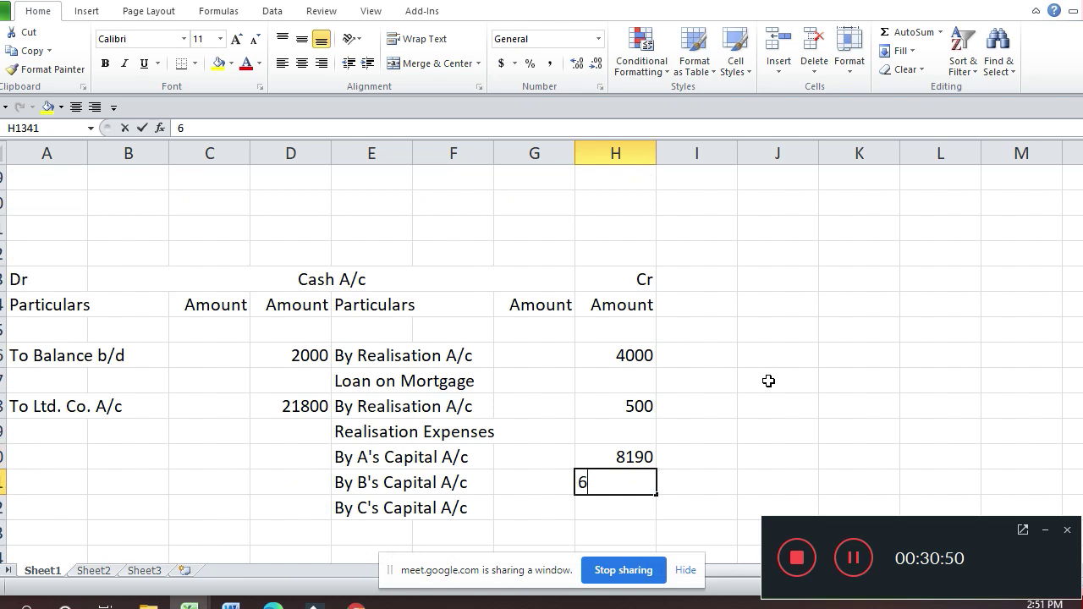
key("Return")
Step: Discard the stray 5 and enter 5040 for By C's Capital A/c in H1342
key("Up")
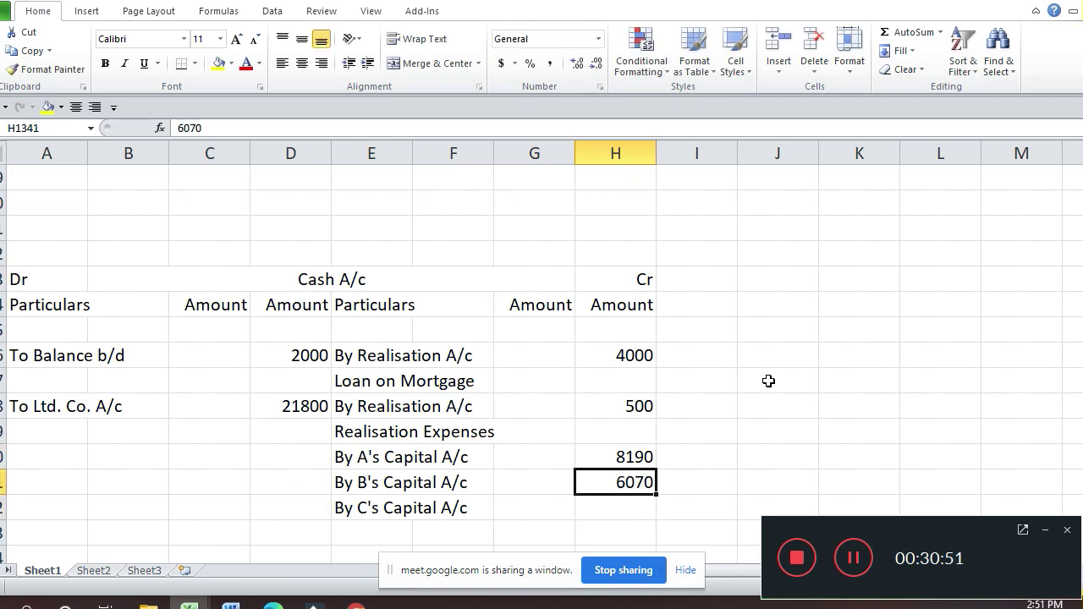
key("Up")
key("Up")
key("Up")
key("Up")
key("Up")
key("Up")
key("Up")
key("Up")
key("Up")
key("Up")
key("Up")
key("Up")
key("Up")
key("Up")
key("Up")
key("Up")
key("Up")
key("Up")
key("Up")
key("Up")
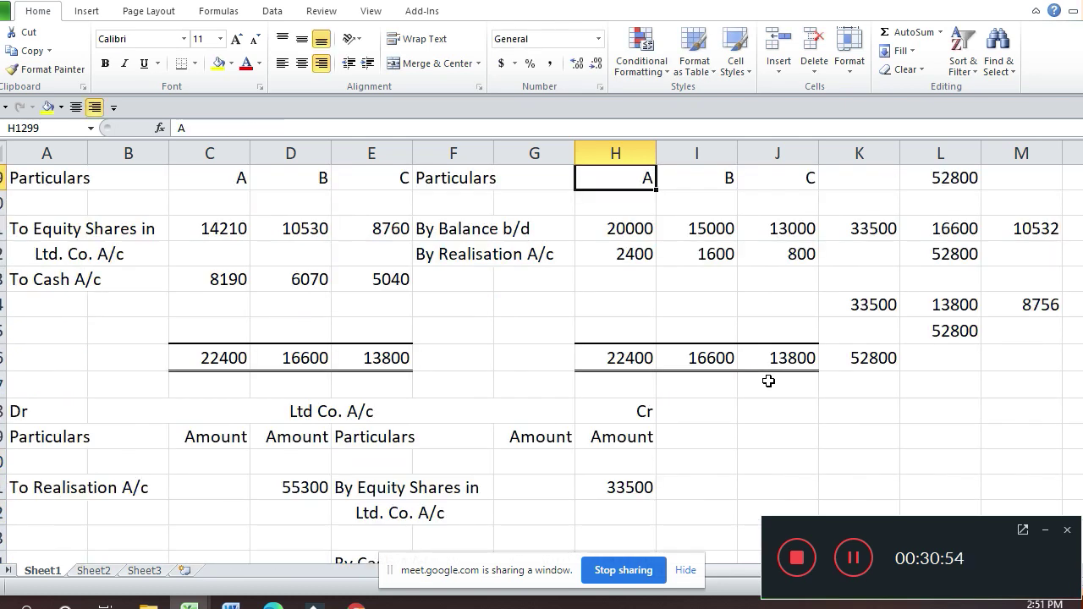
key("Down")
key("Down")
key("Down")
key("Down")
key("Down")
key("Down")
key("Down")
key("Down")
key("Down")
key("Down")
key("Down")
key("Down")
key("Down")
key("Down")
key("Down")
key("Down")
key("Down")
key("Down")
key("Down")
key("Down")
key("Down")
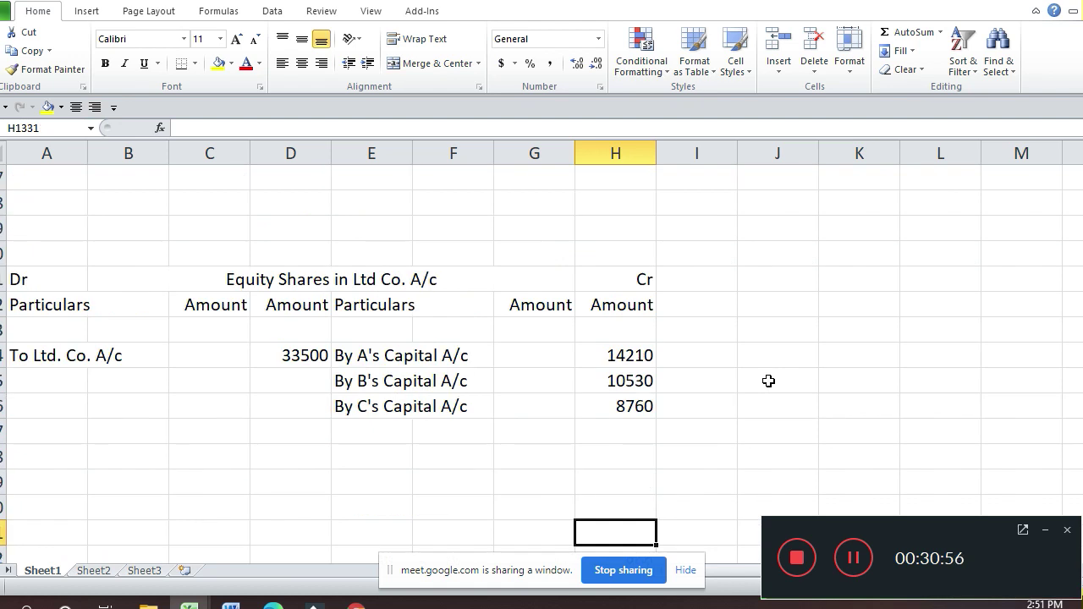
key("Up")
key("Up")
key("Up")
key("Up")
type("5")
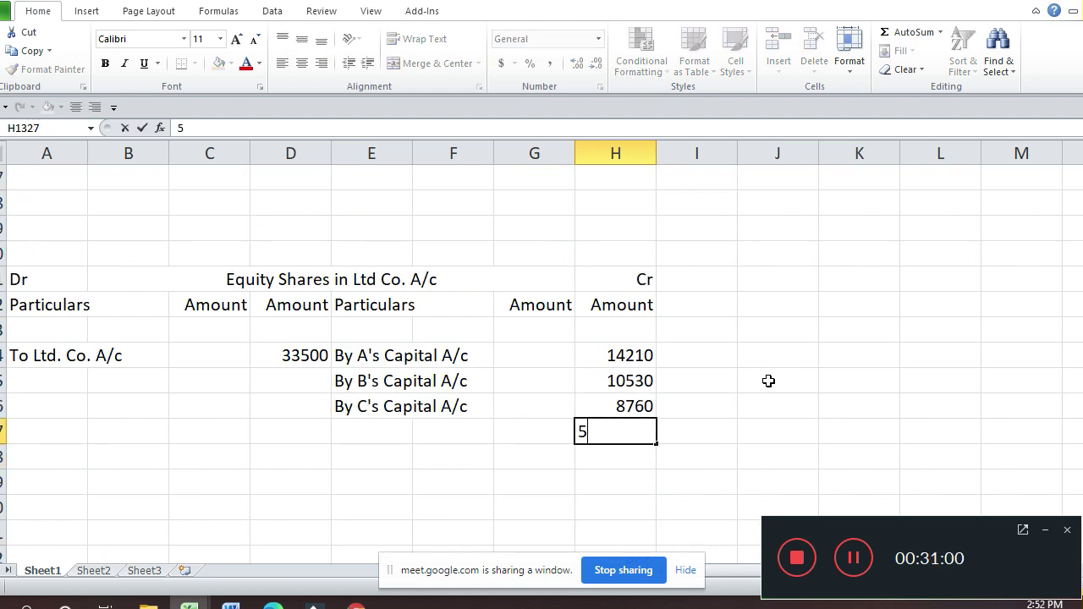
key("BackSpace")
key("Down")
key("Down")
key("Down")
key("Down")
key("Down")
key("Down")
key("Down")
key("Down")
key("Down")
key("Down")
key("Down")
key("Down")
key("Down")
key("Down")
key("Down")
key("Down")
key("Down")
key("Down")
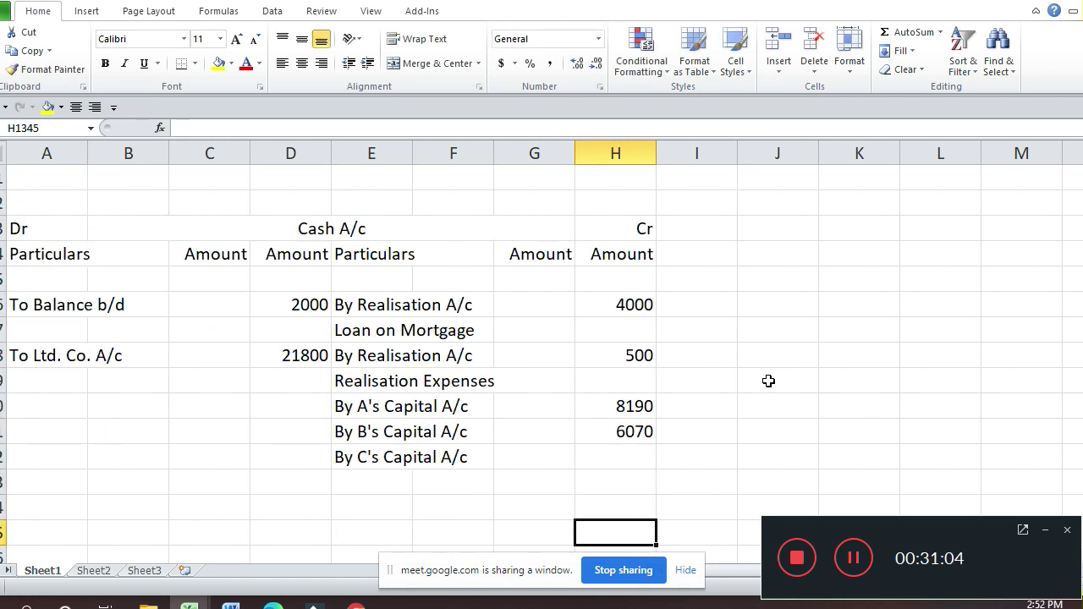
key("Up")
key("Up")
key("Up")
type("5040")
key("Return")
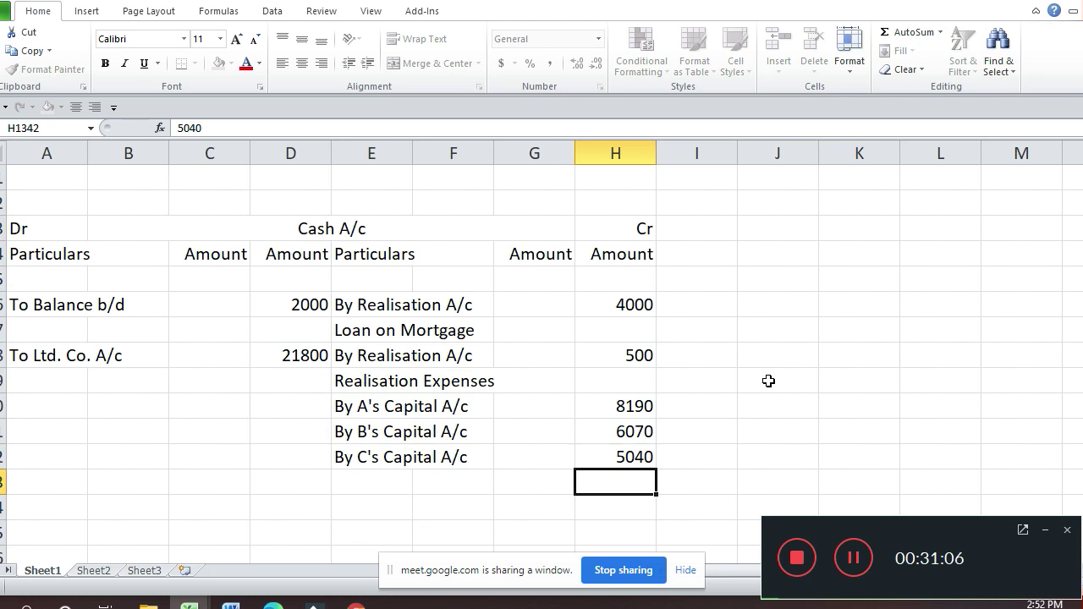
key("Down")
key("Left")
key("Left")
key("Left")
key("Left")
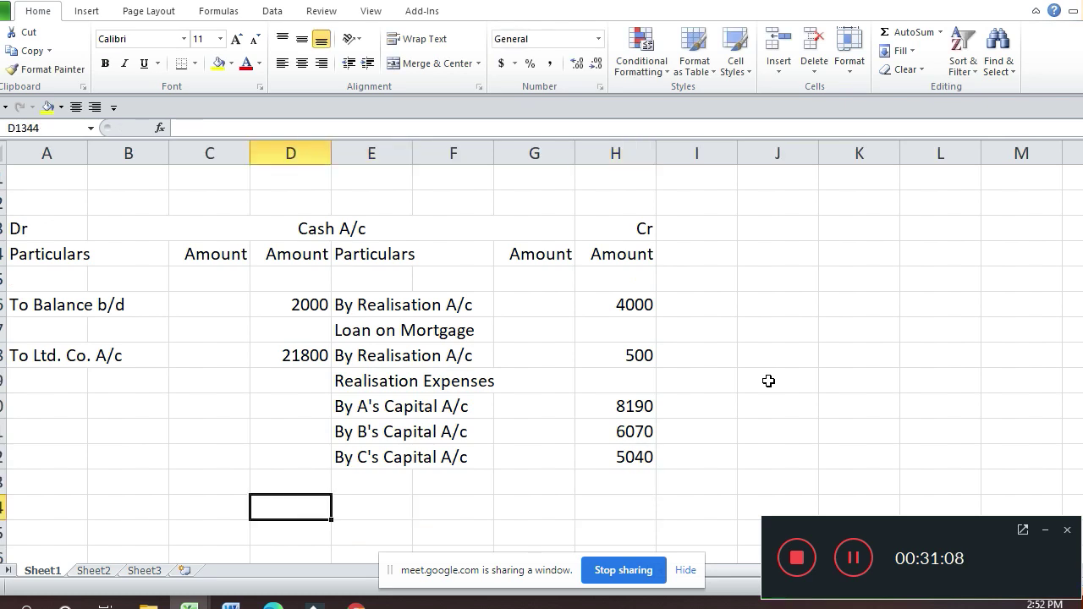
Step: Enter =SUM(D1336:D1342) in D1344 and copy it to H1344, giving 23800 on both sides
type("=sum(")
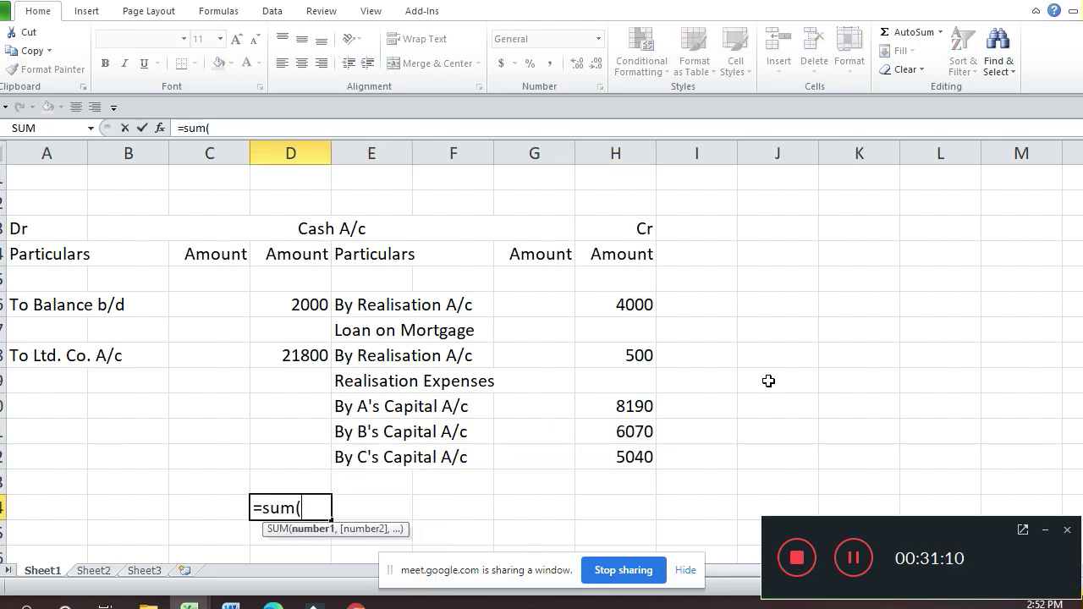
key("Up")
key("Up")
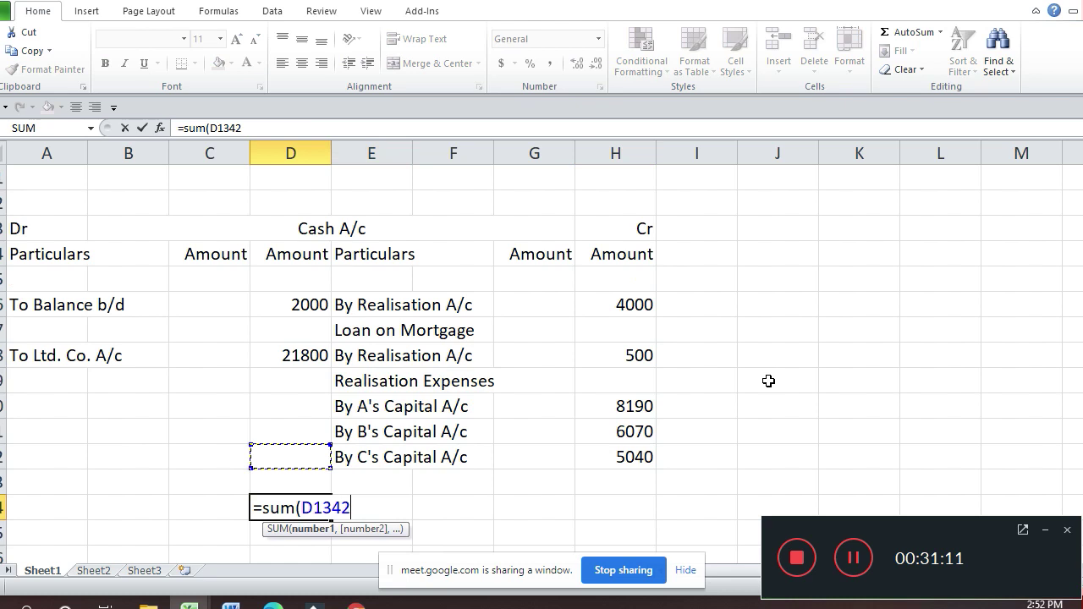
key("shift+Up")
key("shift+Up")
key("shift+Up")
key("shift+Up")
key("shift+Up")
key("shift+Up")
key("Return")
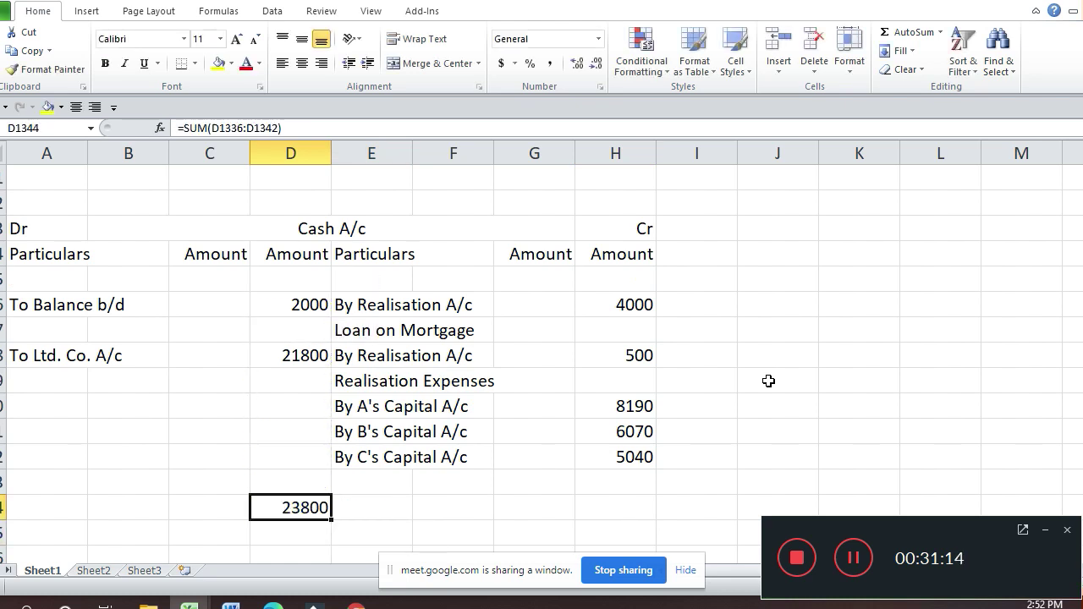
key("ctrl+c")
key("Right")
key("Right")
key("Right")
key("Right")
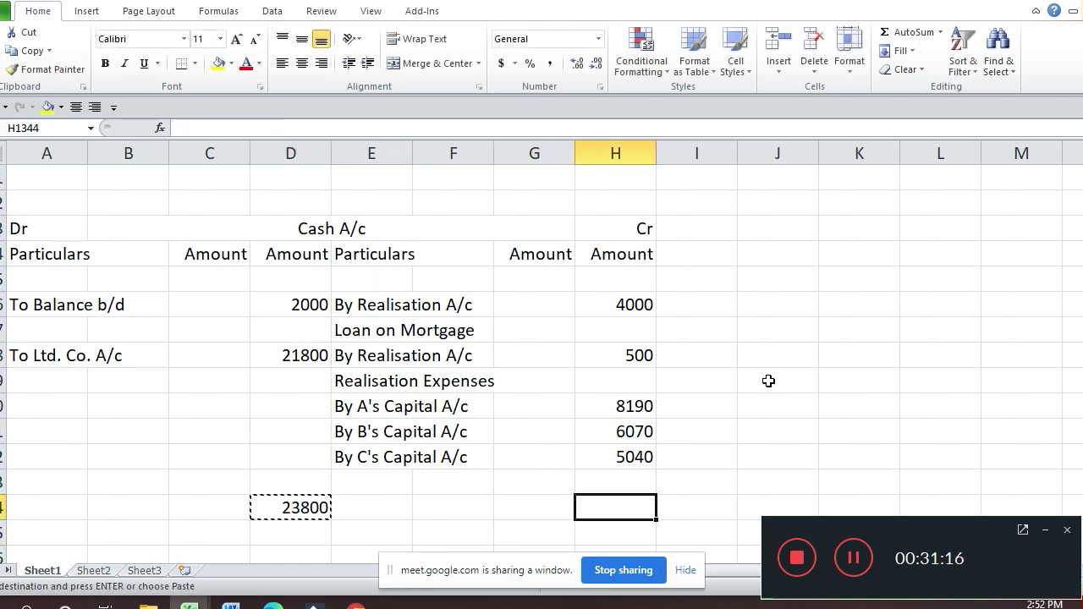
key("Return")
Step: Give the debit total D1344 a single top border and a double bottom border
key("Left")
key("Left")
key("Left")
key("Left")
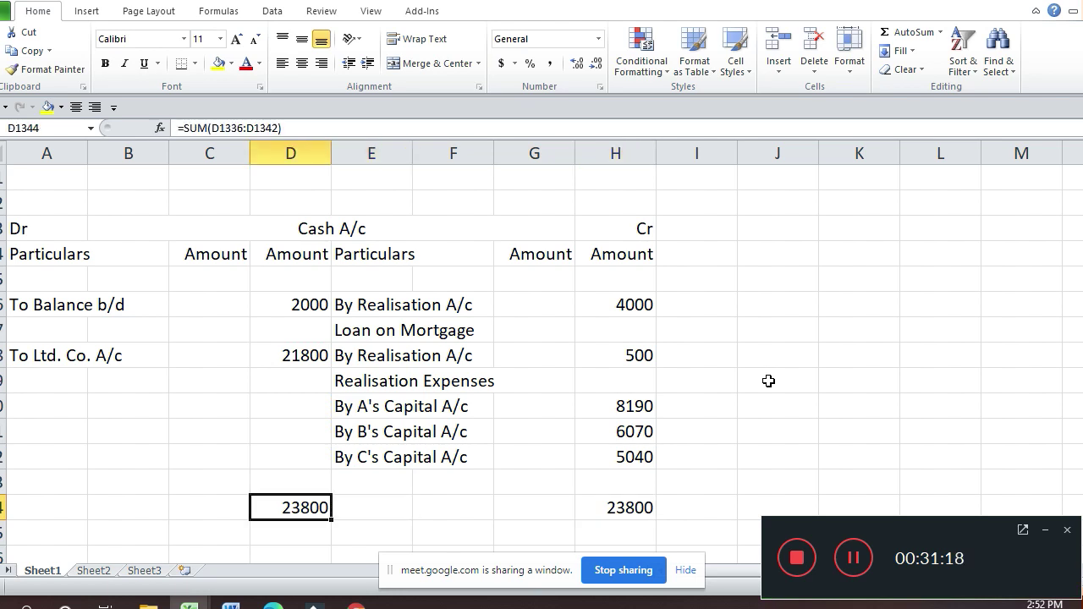
key("ctrl+1")
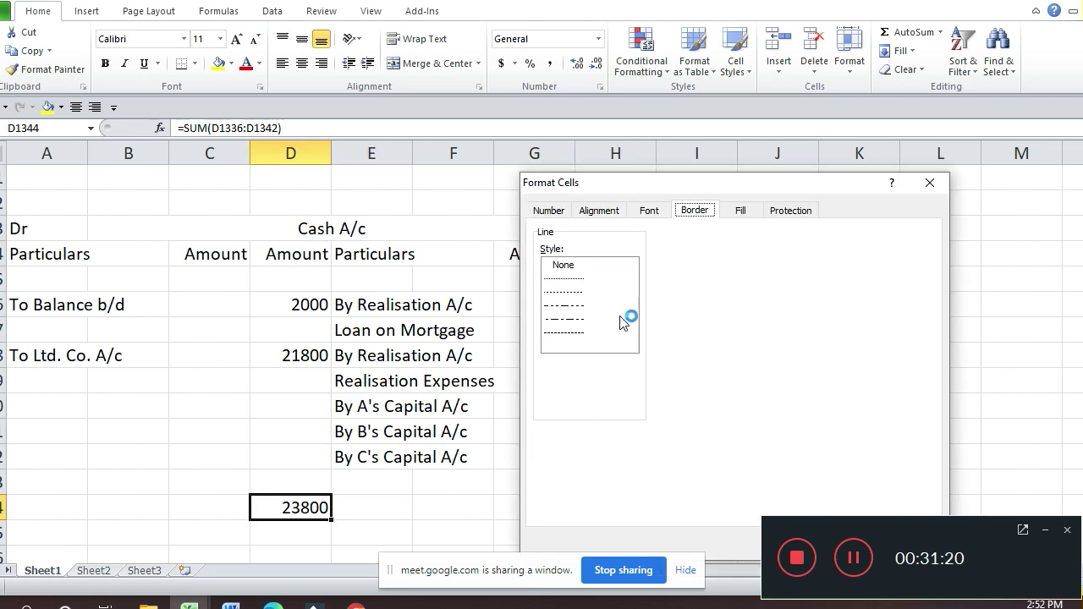
left_click(622, 319)
left_click(736, 327)
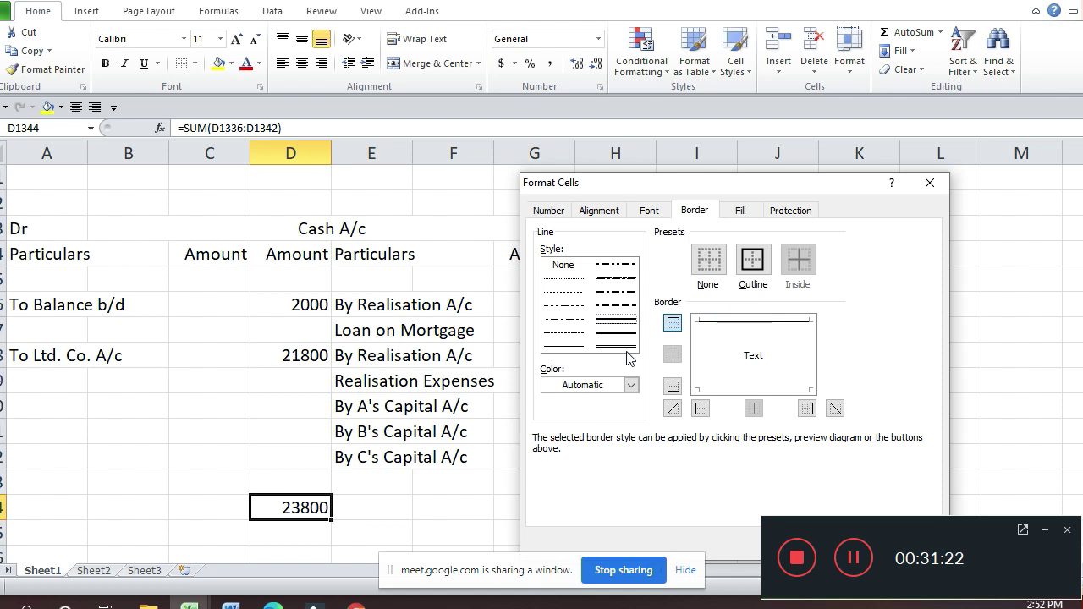
left_click(779, 389)
key("Return")
Step: Give the credit total H1344 a single top border and a double bottom border
key("Right")
key("Right")
key("Right")
key("Right")
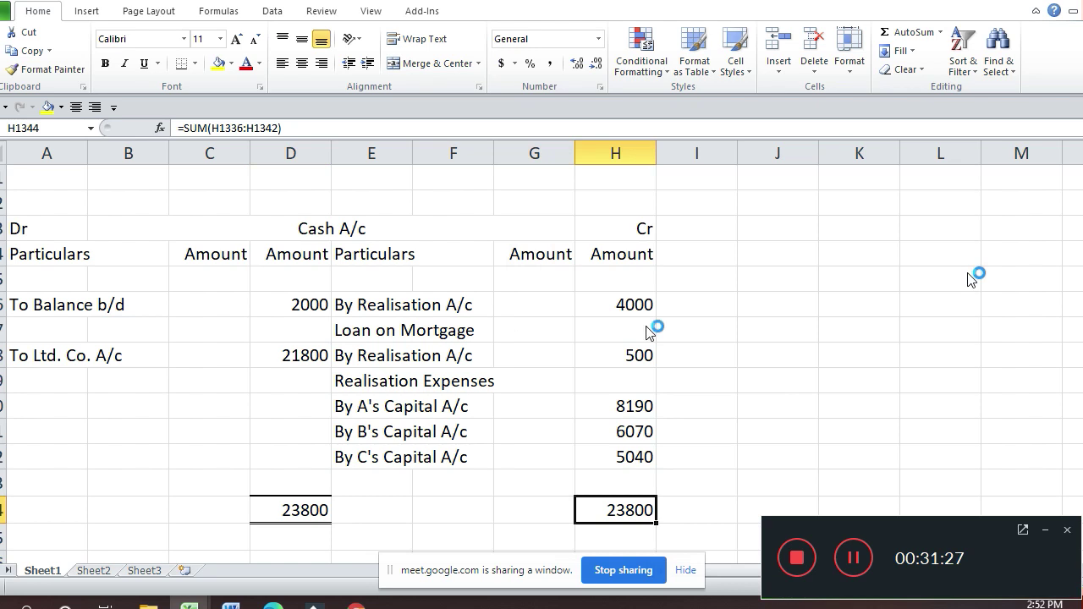
key("ctrl+1")
left_click(609, 320)
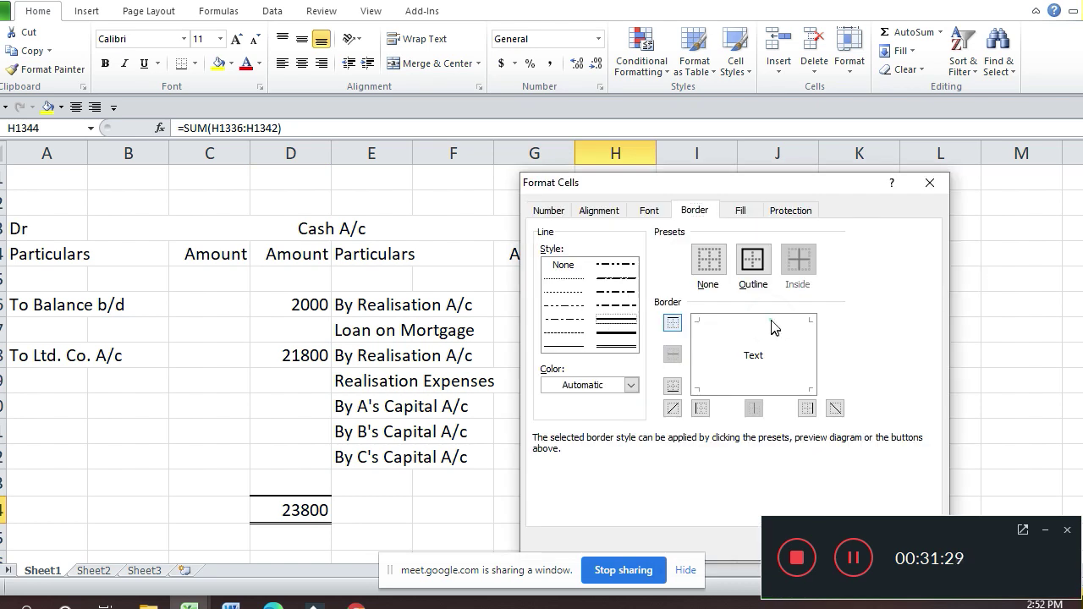
left_click(773, 325)
left_click(618, 346)
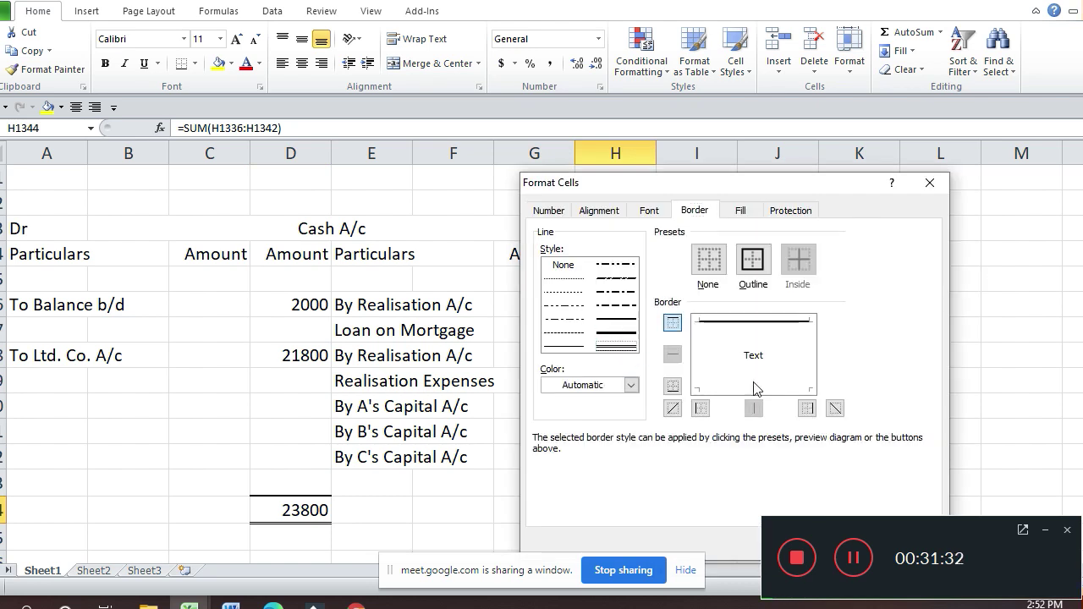
left_click(756, 385)
key("Return")
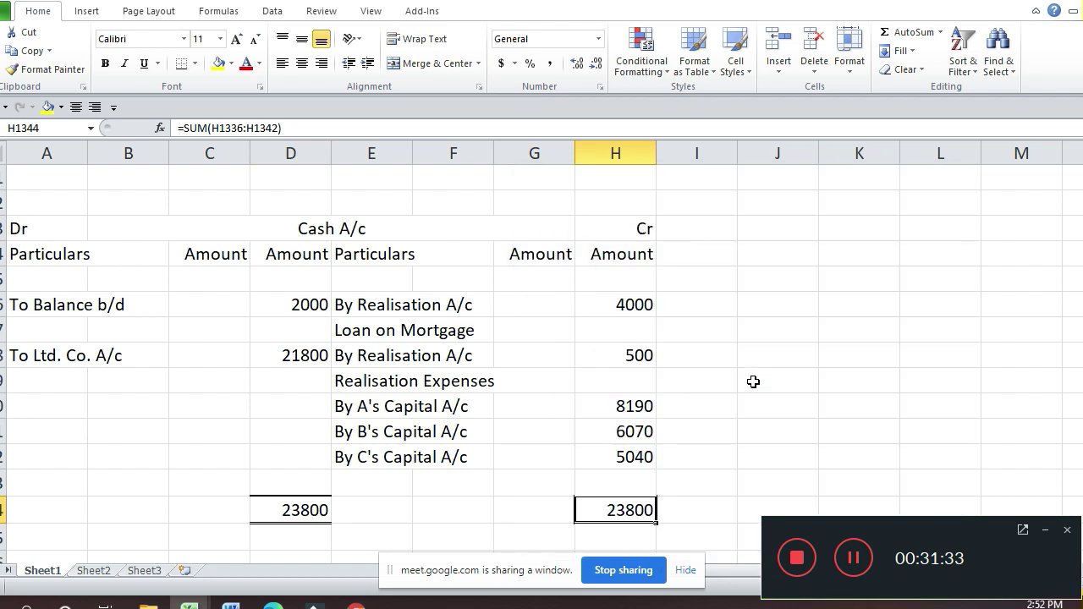
key("Up")
key("Up")
key("Up")
key("Up")
key("Up")
key("Up")
key("Up")
key("Up")
key("Up")
key("Up")
key("Up")
key("Up")
key("Up")
key("Up")
key("Up")
key("Up")
key("Up")
key("Up")
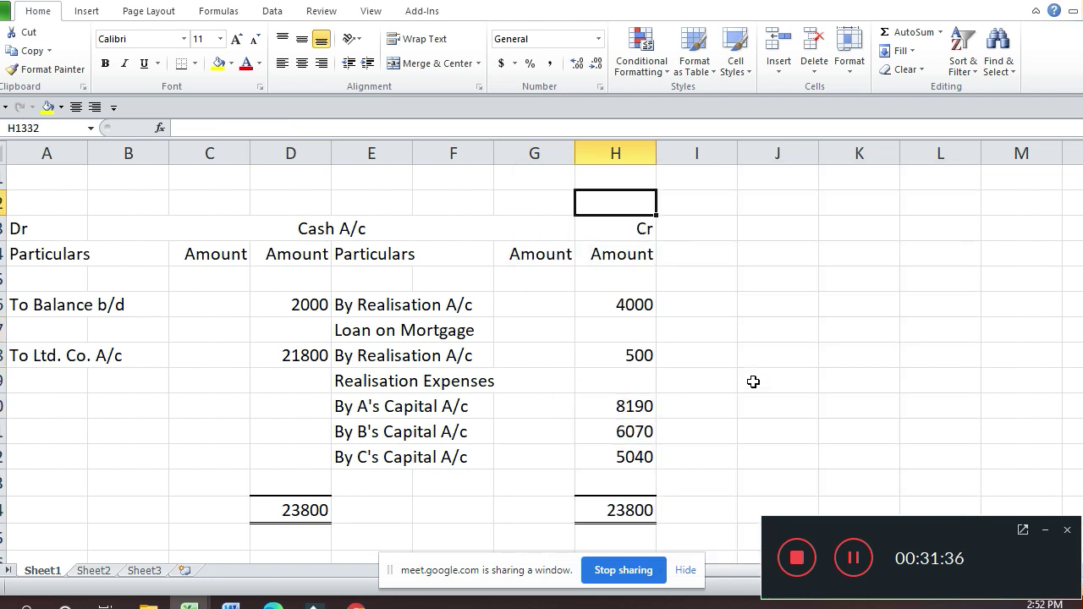
Step: Copy the bordered Cash account total row D1344:H1344
key("Down")
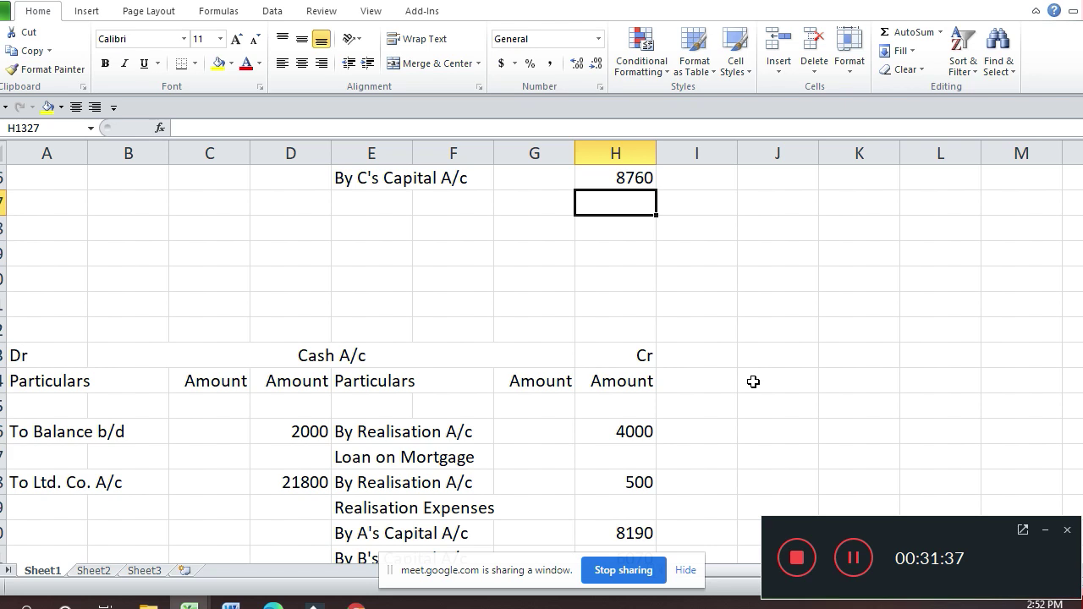
key("Up")
key("Up")
key("Up")
key("Up")
key("Up")
key("Up")
key("Up")
key("Down")
key("Down")
key("Down")
key("Down")
key("Down")
key("Down")
key("Down")
key("Down")
key("Down")
key("Down")
key("Down")
key("Down")
key("Down")
key("Down")
key("Down")
key("Down")
key("Down")
key("Down")
key("Down")
key("Down")
key("Up")
key("Up")
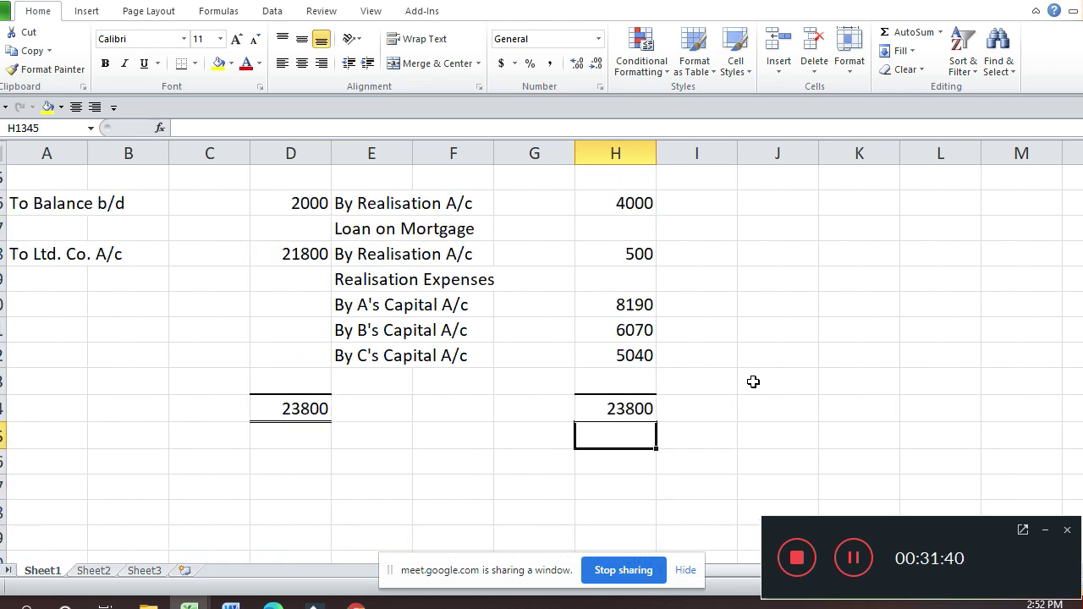
key("Up")
key("Left")
key("Left")
key("Left")
key("Left")
key("shift+Down")
key("shift+Down")
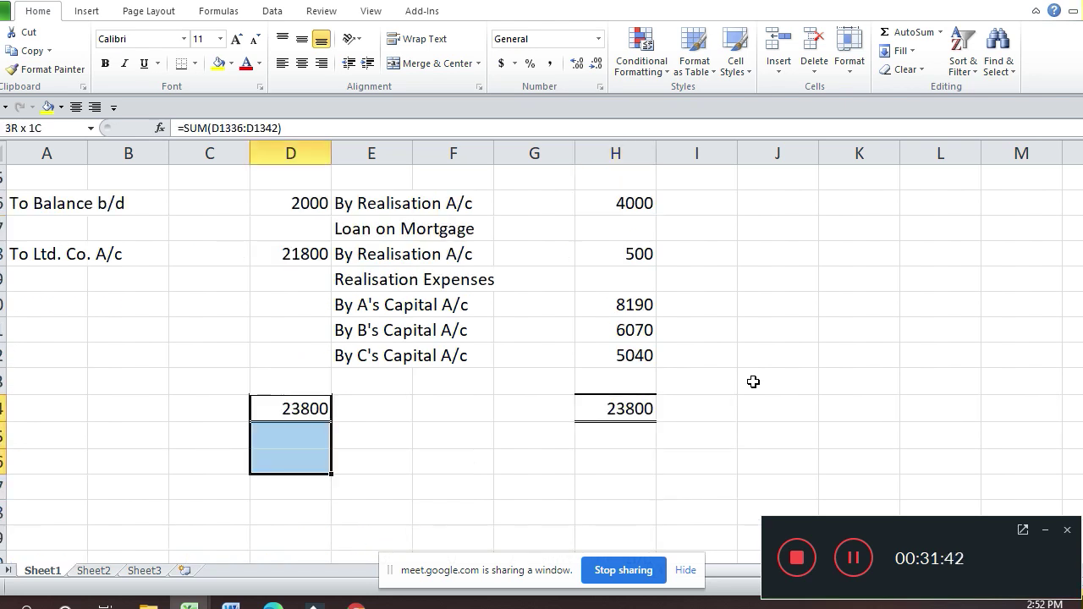
key("shift+Up")
key("shift+Right")
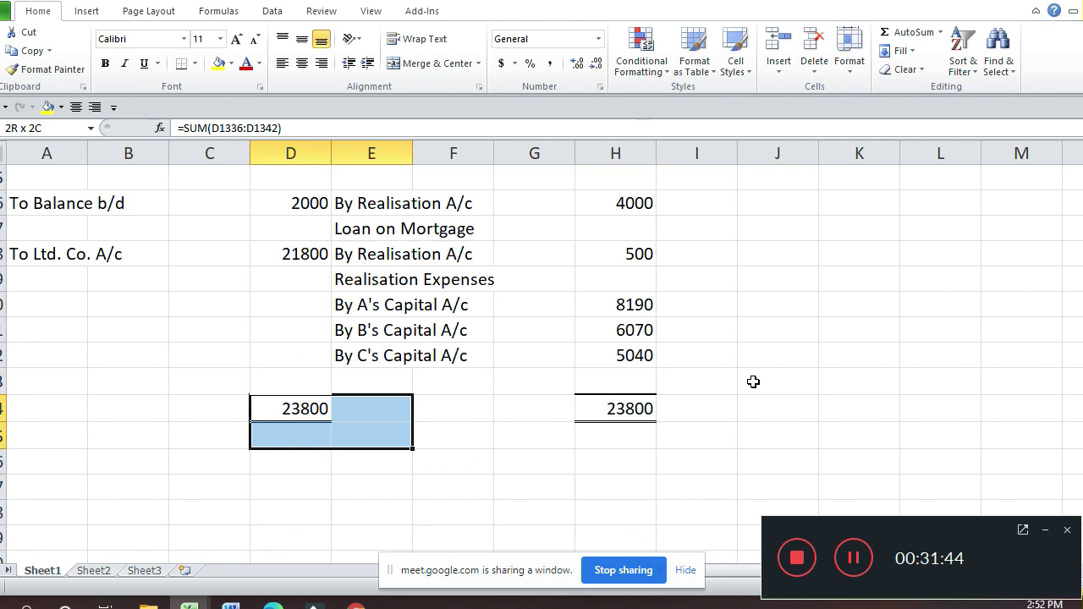
key("shift+Up")
key("shift+Right")
key("shift+Right")
key("shift+Right")
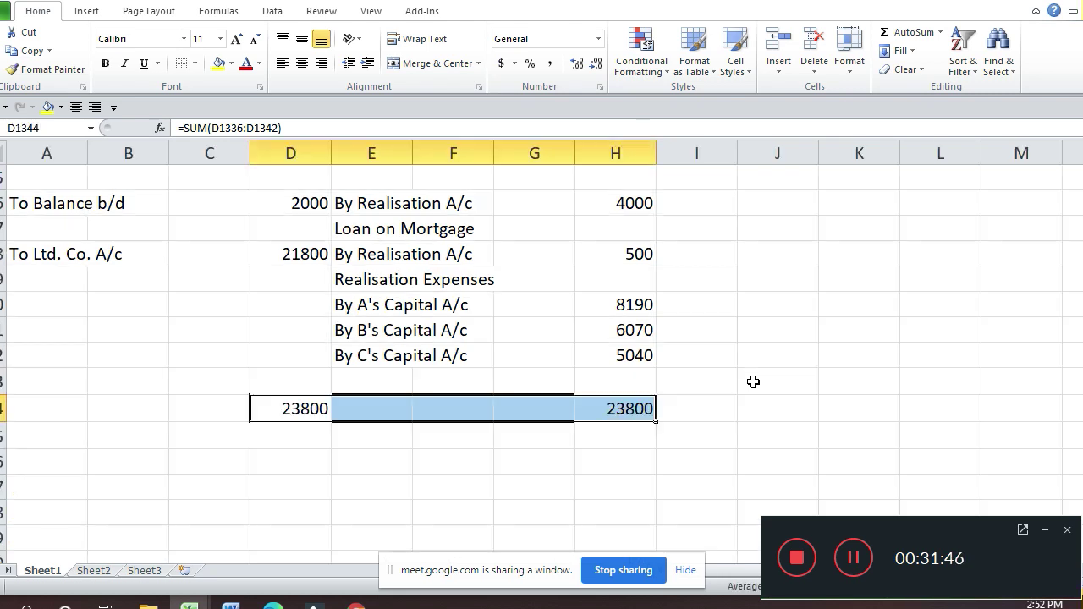
key("ctrl+c")
Step: Paste the bordered totals into the Equity Shares account's total row
key("Up")
key("Up")
key("Up")
key("Up")
key("Up")
key("Up")
key("Up")
key("Up")
key("Up")
key("Up")
key("Up")
key("Up")
key("Up")
key("Up")
key("Up")
key("Up")
key("Up")
key("Up")
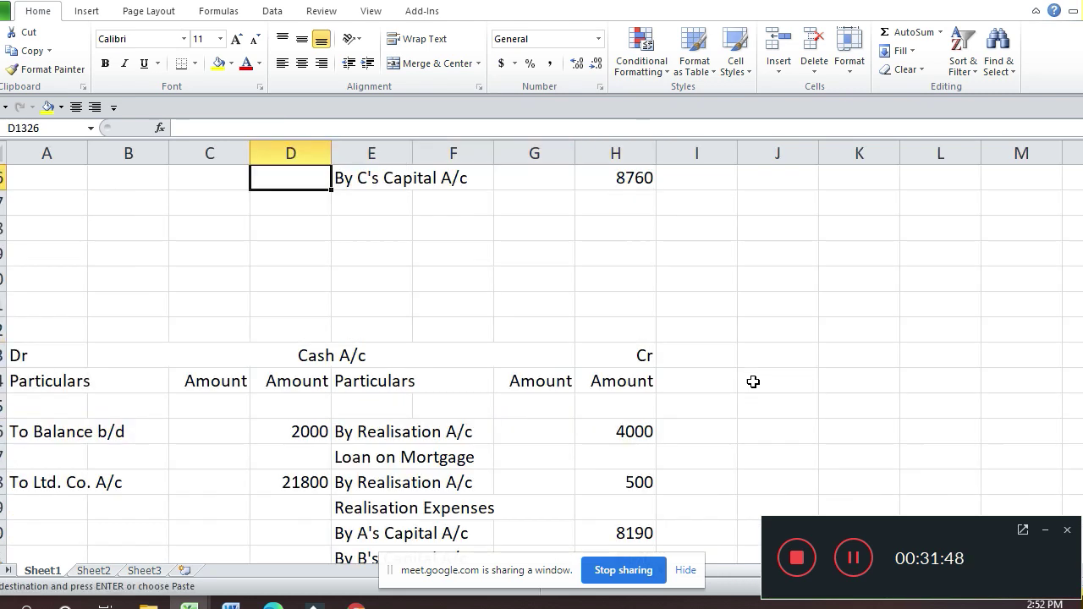
key("Down")
key("Down")
key("Down")
key("Up")
key("Return")
key("Down")
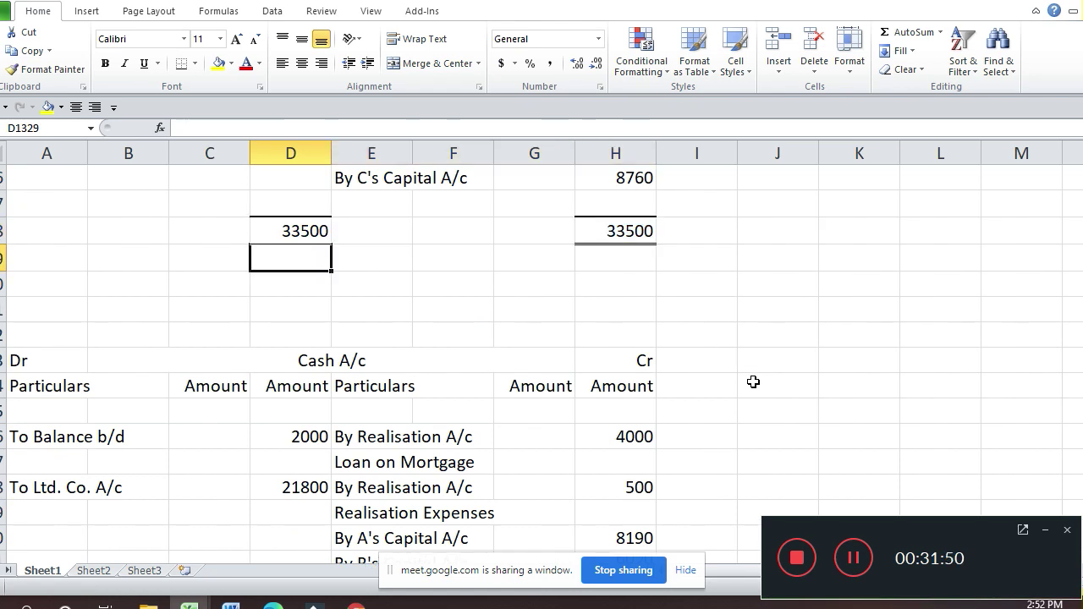
key("Up")
key("Up")
key("Up")
key("Up")
key("Up")
key("Up")
key("Up")
key("Up")
key("Up")
key("Up")
key("Up")
key("Down")
key("Down")
key("Down")
key("Down")
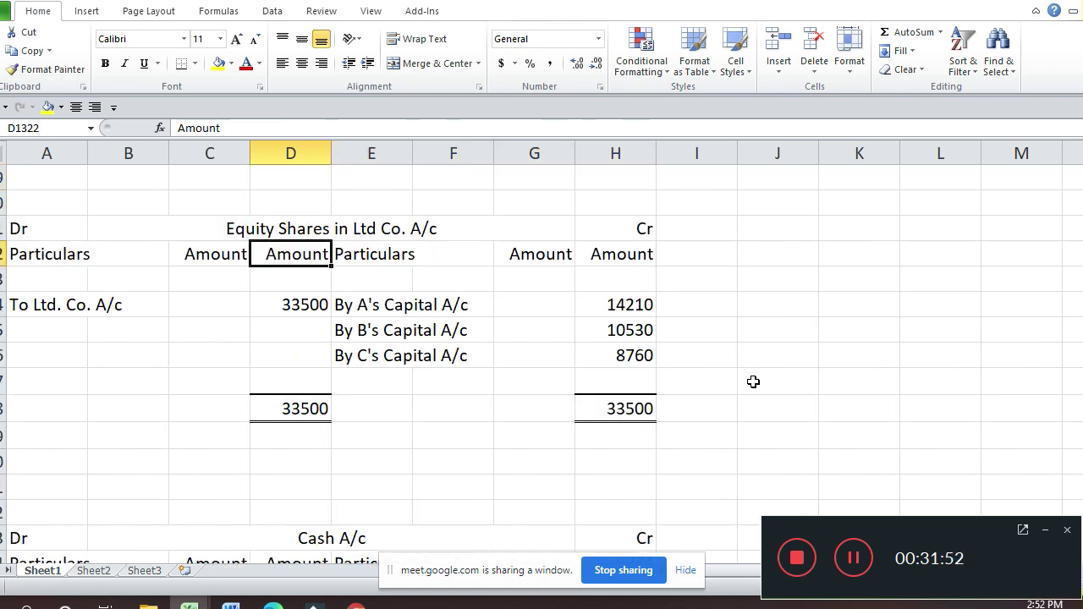
key("Down")
key("Down")
key("Down")
key("Down")
key("Down")
key("Down")
Step: Delete the empty rows below the Equity Shares total as entire rows
key("shift+Right")
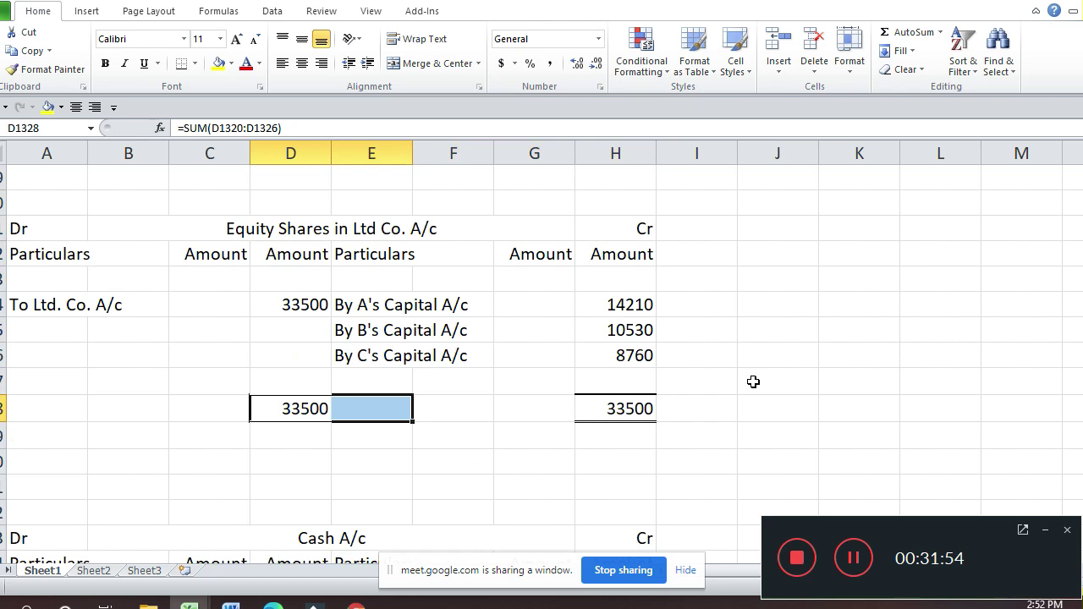
key("Down")
key("shift+Left")
key("shift+Left")
key("shift+Left")
key("shift+Down")
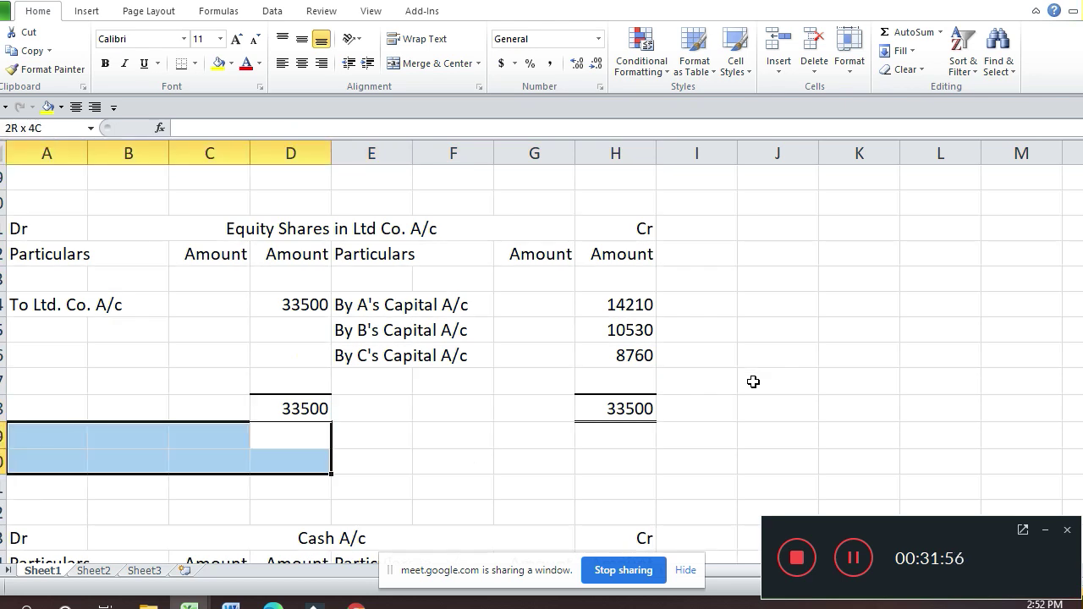
key("shift+Down")
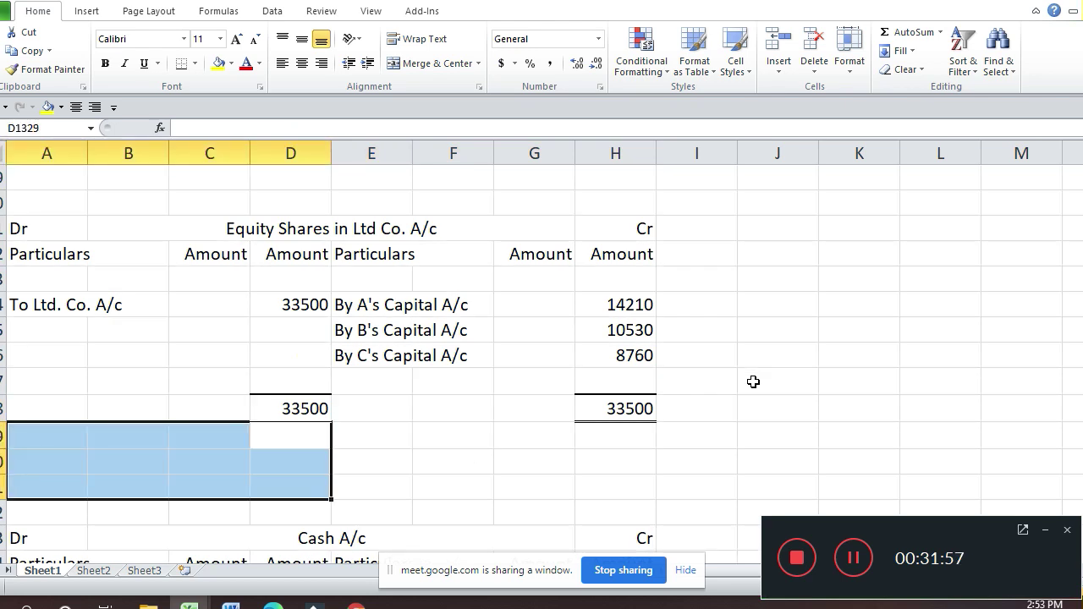
type("dr")
key("Return")
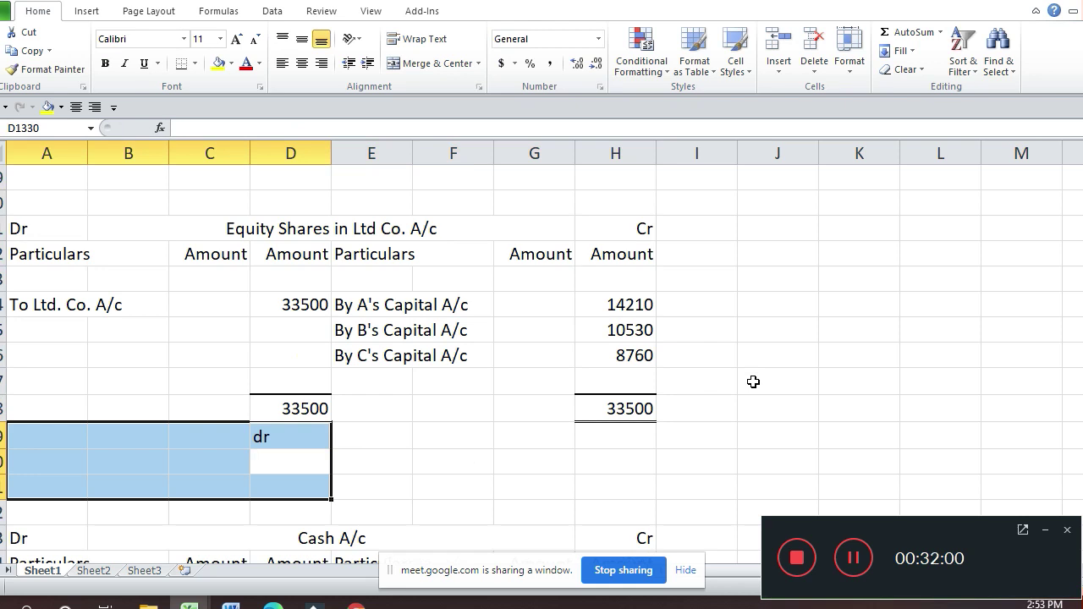
key("alt+h")
key("d")
key("d")
key("Return")
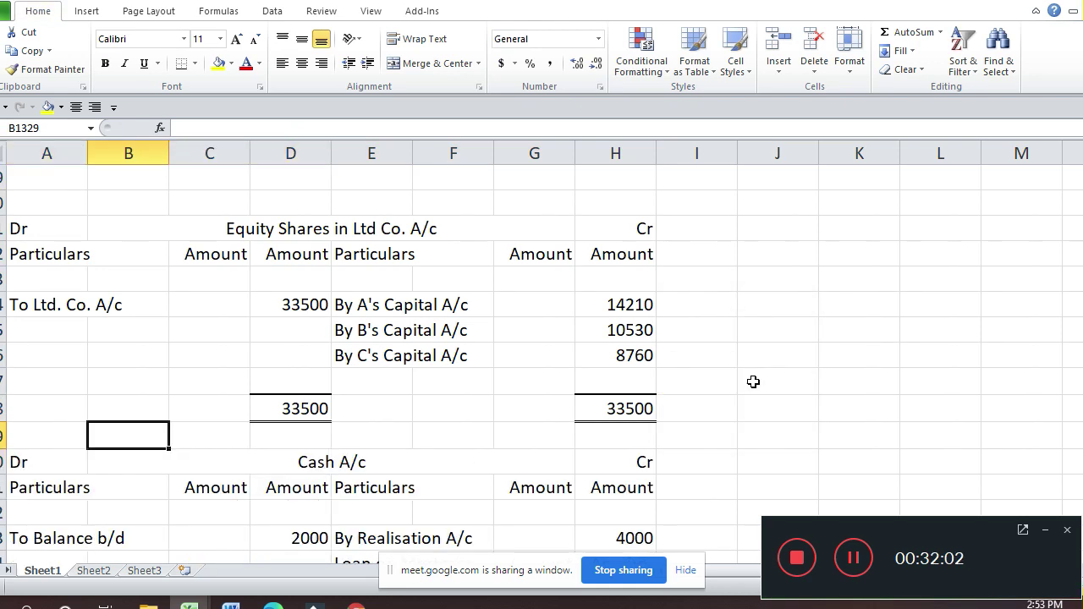
Step: Clear the stray 'A/c' text in B1324
key("Up")
key("Up")
key("Up")
key("Up")
key("Up")
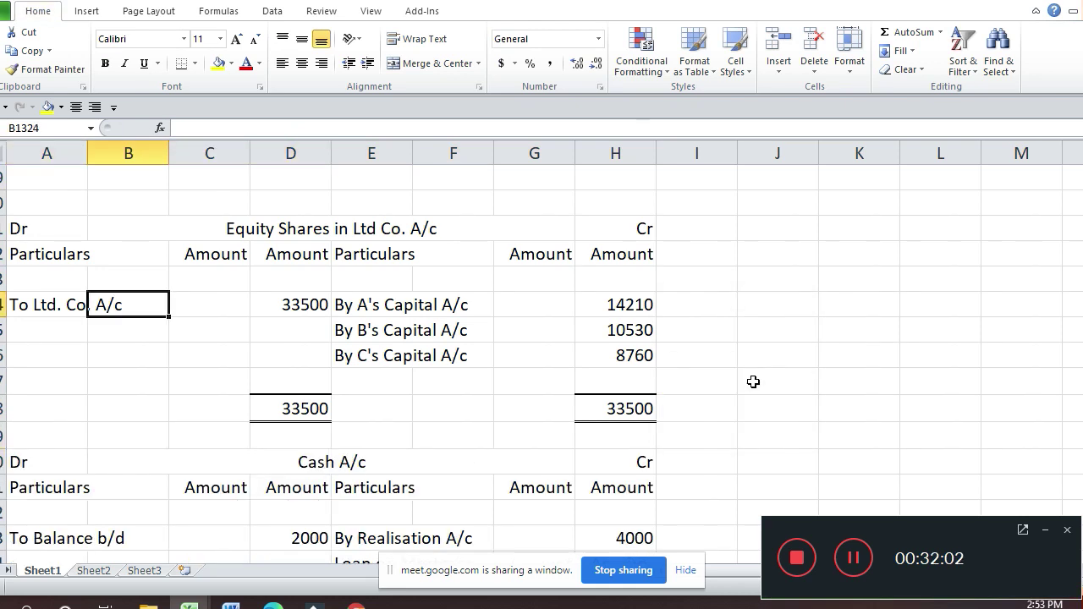
key("Delete")
key("Up")
scroll(753, 381, "up", 2)
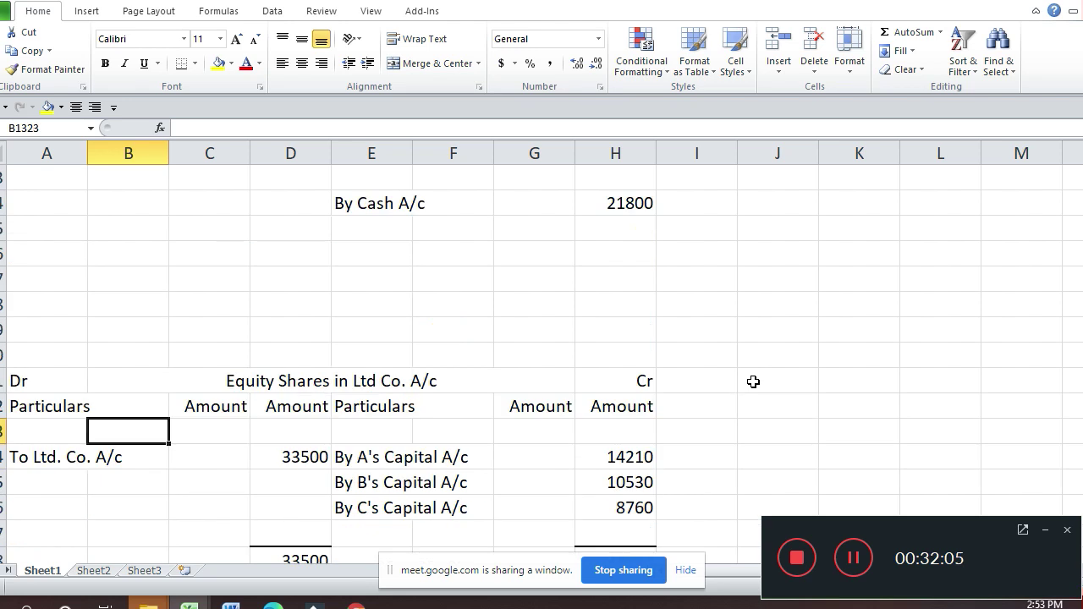
Step: Copy the Equity Shares bordered total row into the Ltd Co. A/c total row
key("Down")
key("Down")
key("Down")
key("Down")
key("Down")
key("Right")
key("Right")
key("shift+Right")
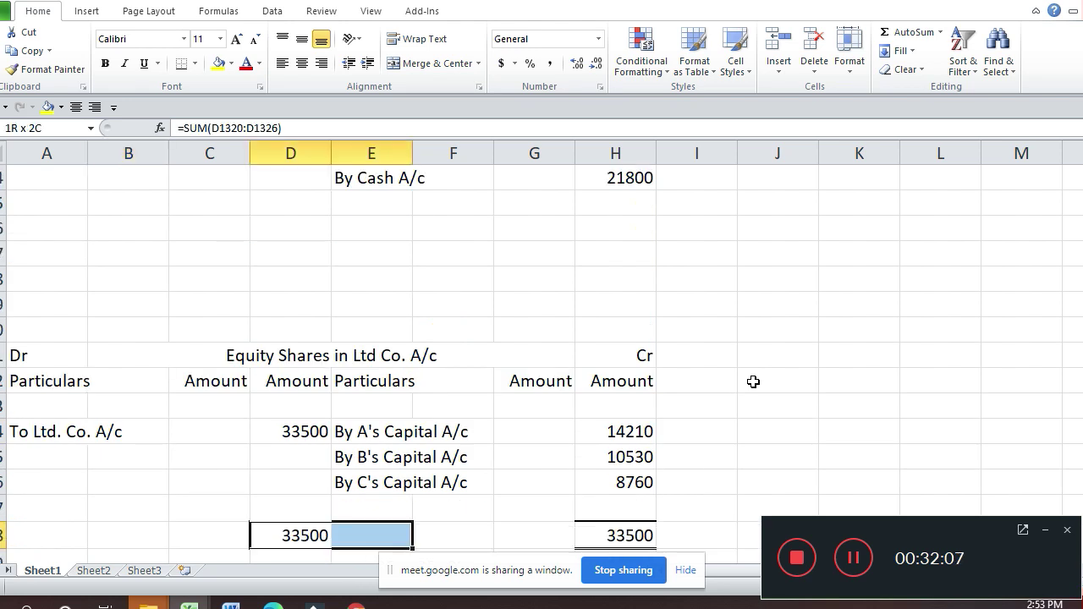
key("shift+Right")
key("shift+Right")
key("shift+Right")
key("ctrl+c")
key("Up")
key("Up")
key("Up")
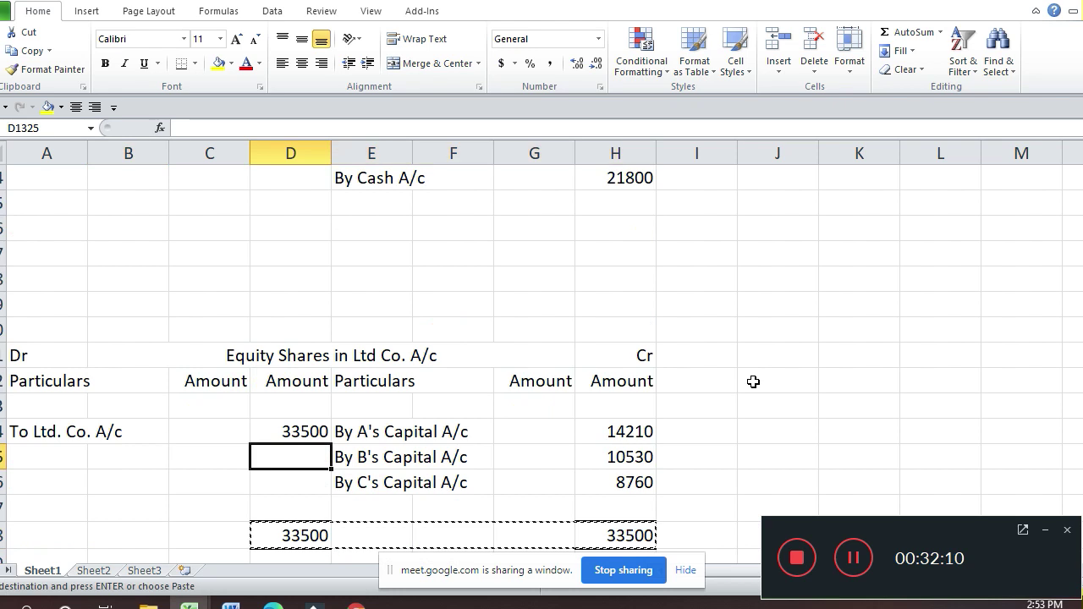
key("Up")
key("Up")
key("Up")
key("Up")
key("Up")
key("Up")
key("Up")
key("Up")
key("Up")
key("Return")
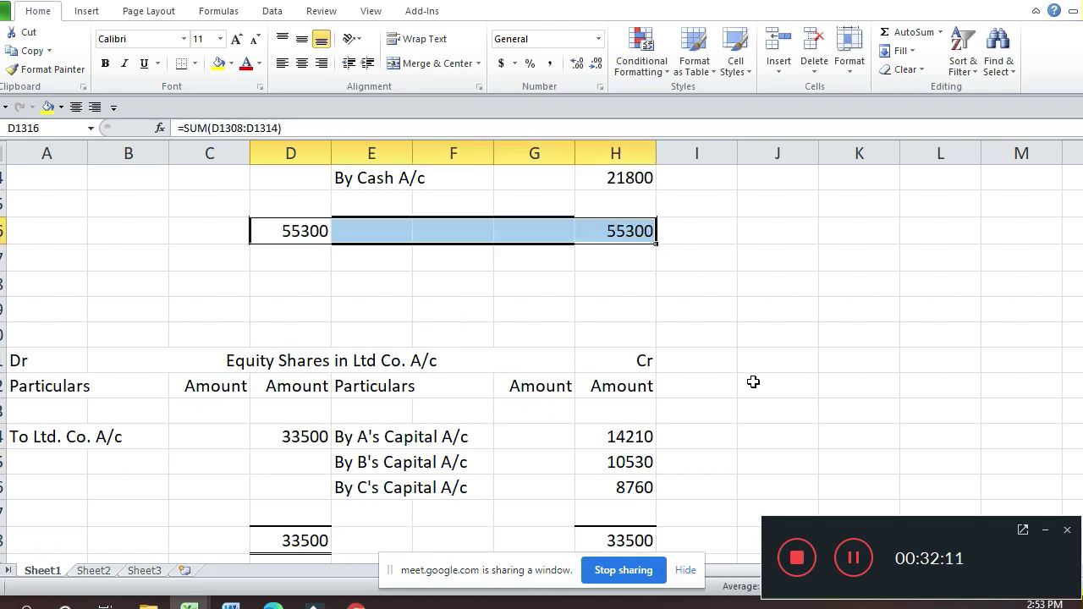
Step: Delete the empty rows below the Ltd Co. A/c totals
key("Up")
key("Up")
key("Up")
key("Up")
key("Up")
key("Up")
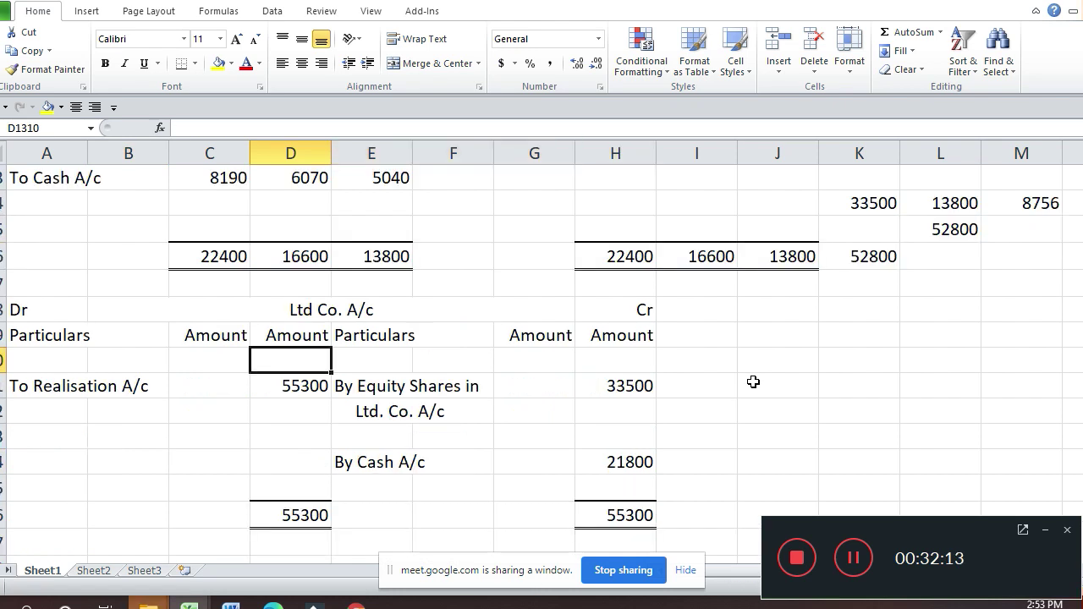
key("Down")
key("Down")
key("Down")
key("Down")
key("Down")
key("Down")
key("Down")
key("shift+Down")
key("shift+Down")
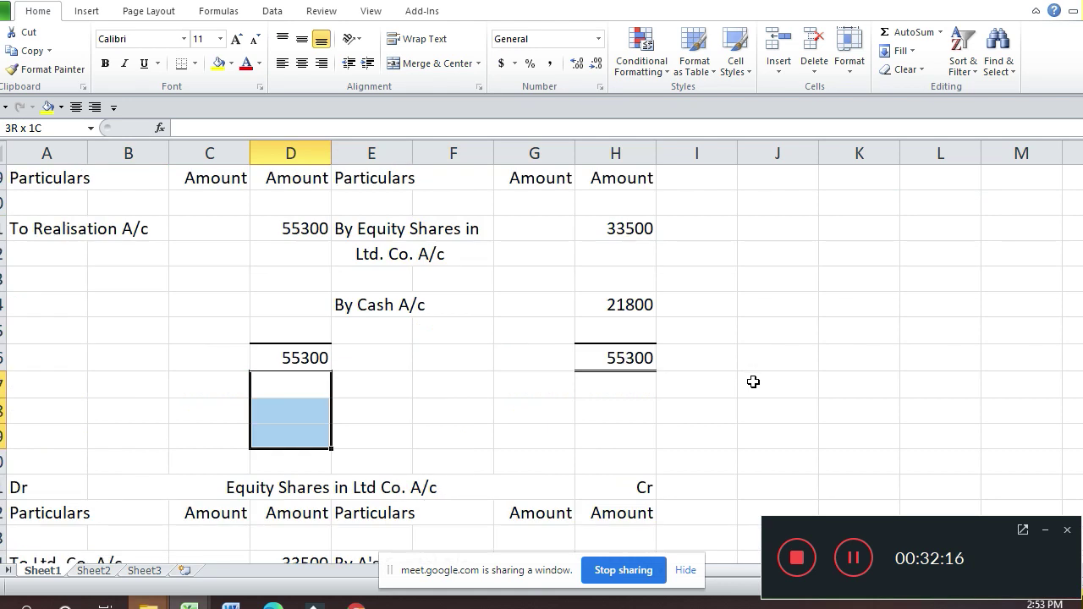
key("ctrl+minus")
key("Up")
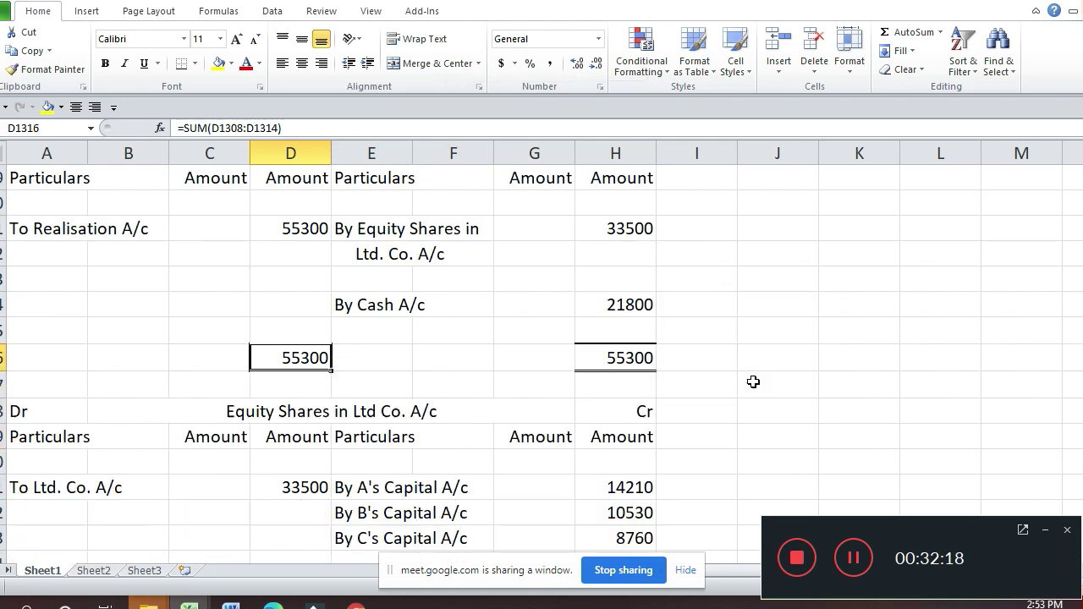
key("Up")
key("Up")
key("Up")
key("Up")
key("Up")
key("Up")
key("Up")
key("Up")
key("Up")
key("Up")
key("Up")
key("Up")
key("Up")
key("Up")
key("Up")
key("Up")
key("Up")
key("Up")
key("Up")
key("Up")
key("Up")
key("Up")
key("Up")
key("Up")
key("Up")
key("Up")
key("Up")
key("Up")
key("Up")
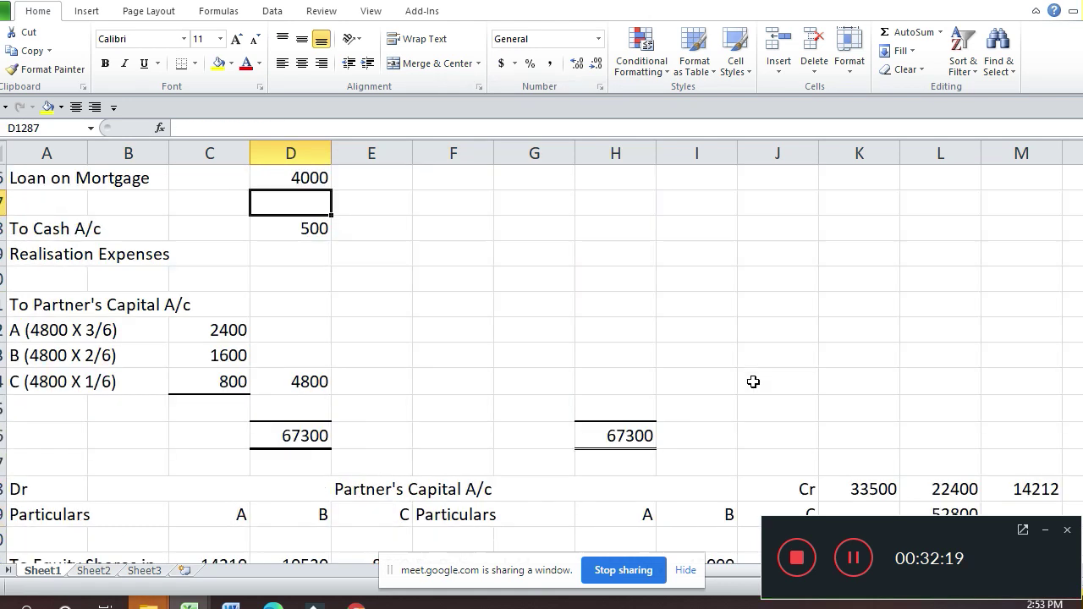
Step: Select the scratch figures K1298:N1306, starting at 33500, and delete them
scroll(753, 382, "down", 1)
left_click(753, 382)
key("Down")
key("Down")
key("Down")
key("Down")
key("Down")
key("Down")
key("Right")
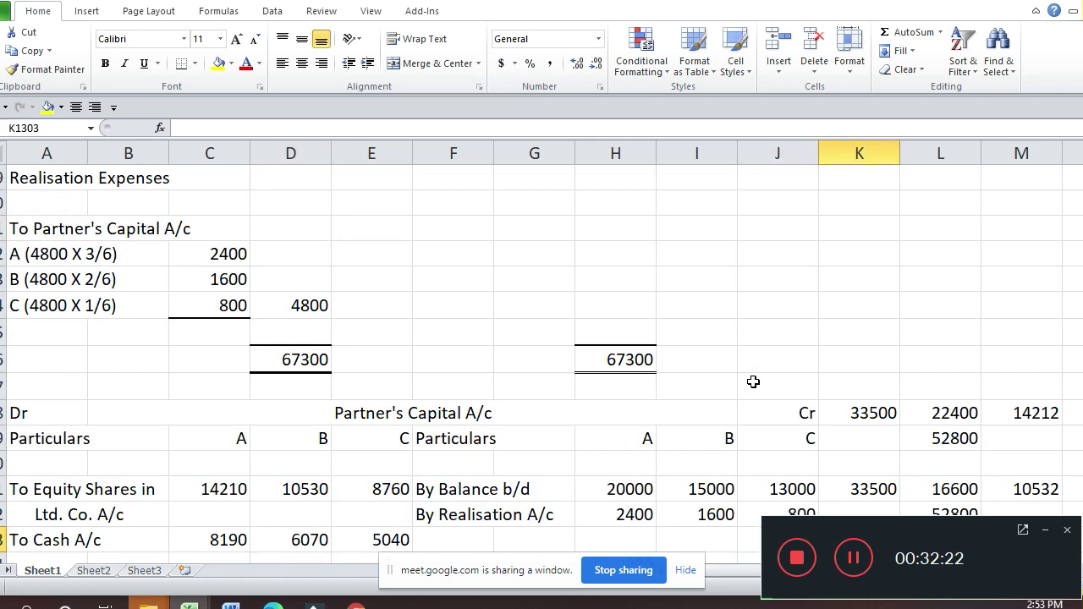
key("Up")
key("Up")
key("Up")
key("Up")
key("Up")
key("shift+Right")
key("shift+Right")
key("shift+Right")
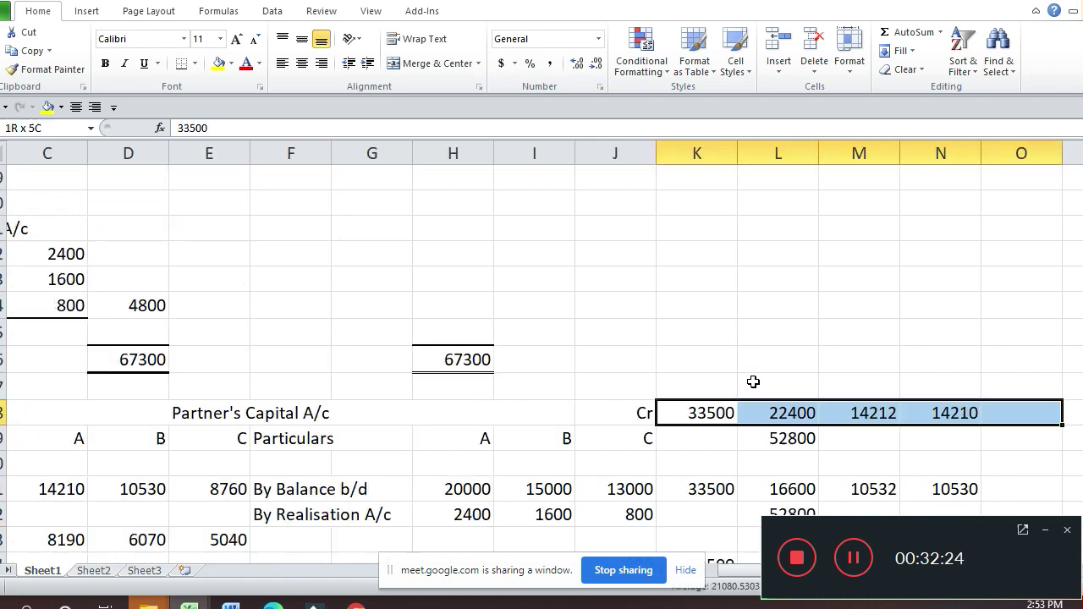
key("shift+Down")
key("shift+Down")
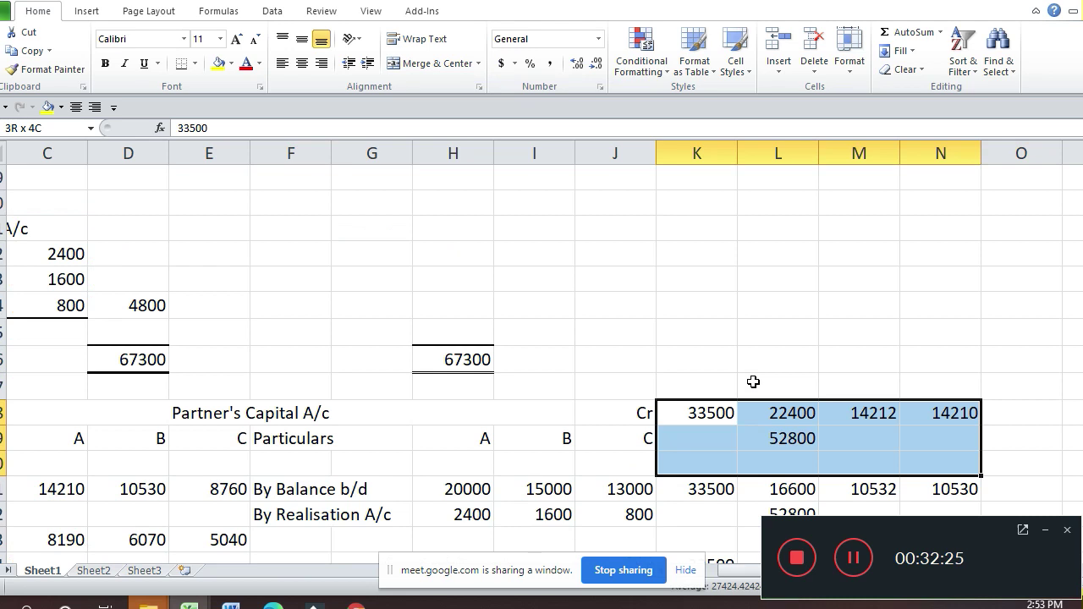
key("shift+Down")
key("shift+Down")
key("shift+Down")
key("shift+Down")
key("shift+Down")
key("shift+Down")
key("shift+Down")
key("shift+Down")
key("shift+Up")
key("shift+Up")
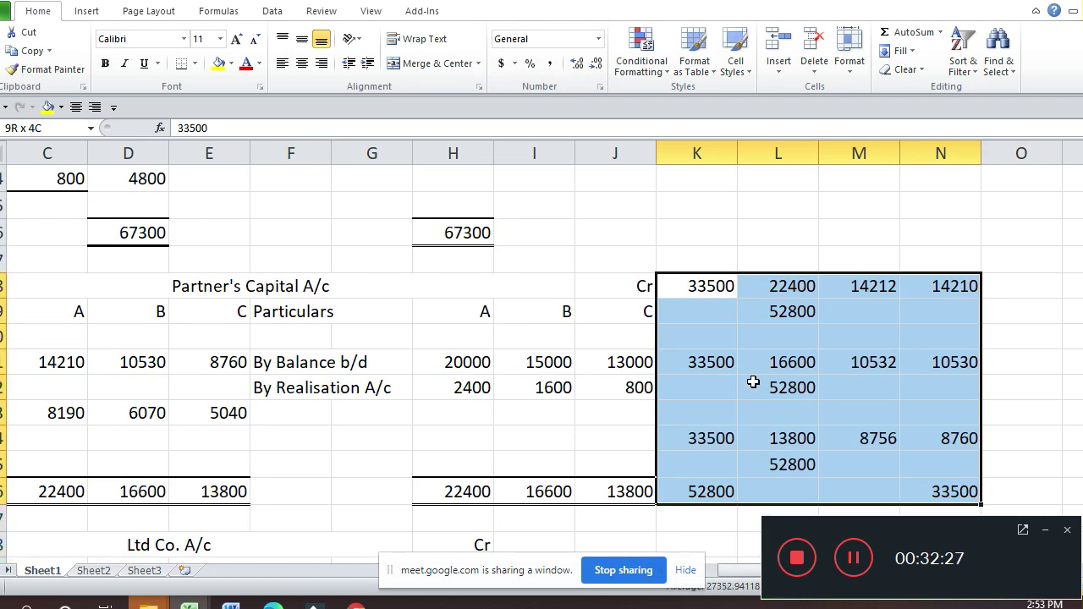
key("Delete")
Step: Return to the Partner's Capital A/c heading and jump down to the Equity Shares in Ltd Co. A/c
key("Up")
key("Down")
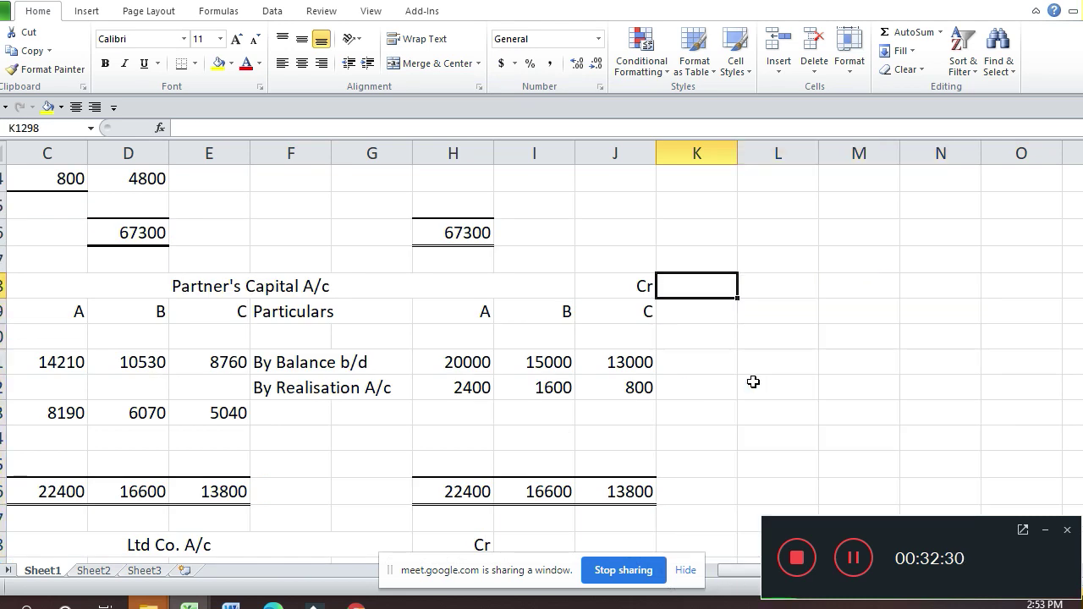
key("Left")
key("Left")
key("Left")
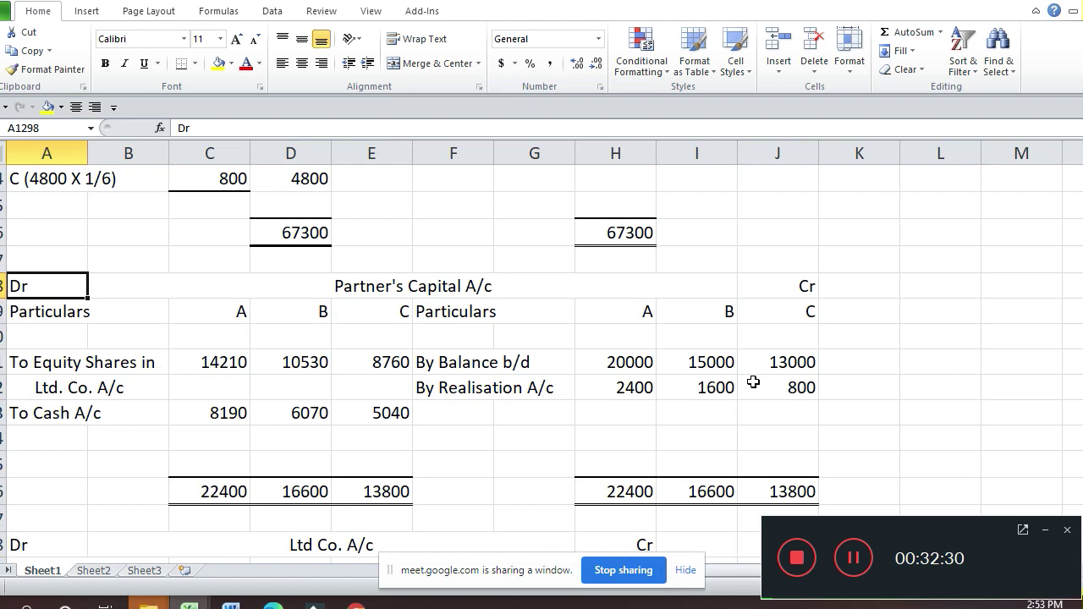
key("Down")
key("Down")
key("Down")
key("Down")
key("Down")
key("Down")
key("Down")
key("Down")
key("Down")
key("Down")
key("Down")
key("Down")
key("Down")
key("Down")
key("Down")
key("Down")
key("Down")
key("Down")
key("Down")
key("Down")
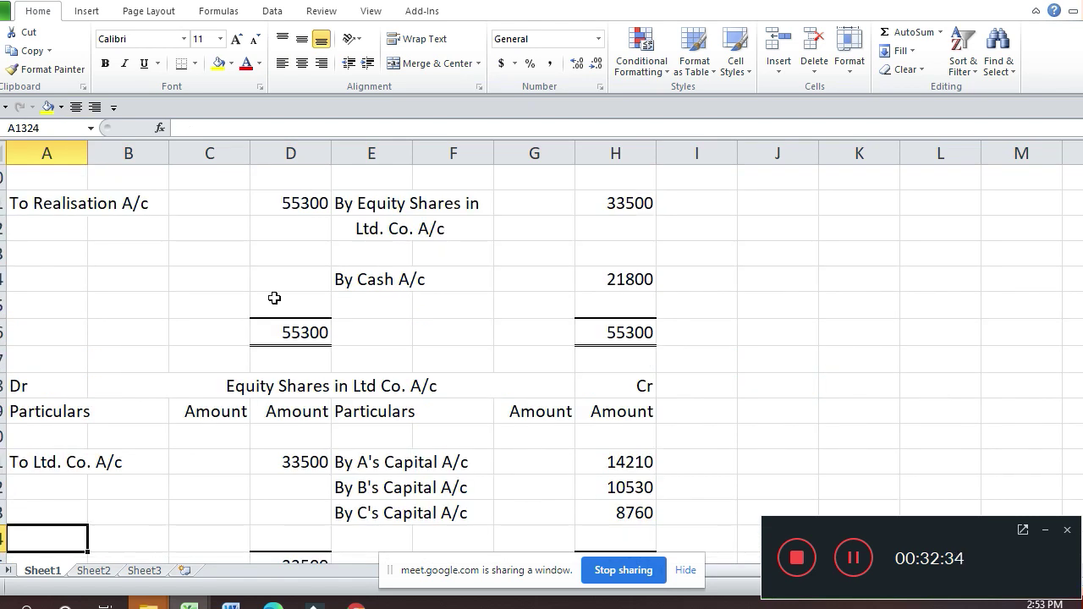